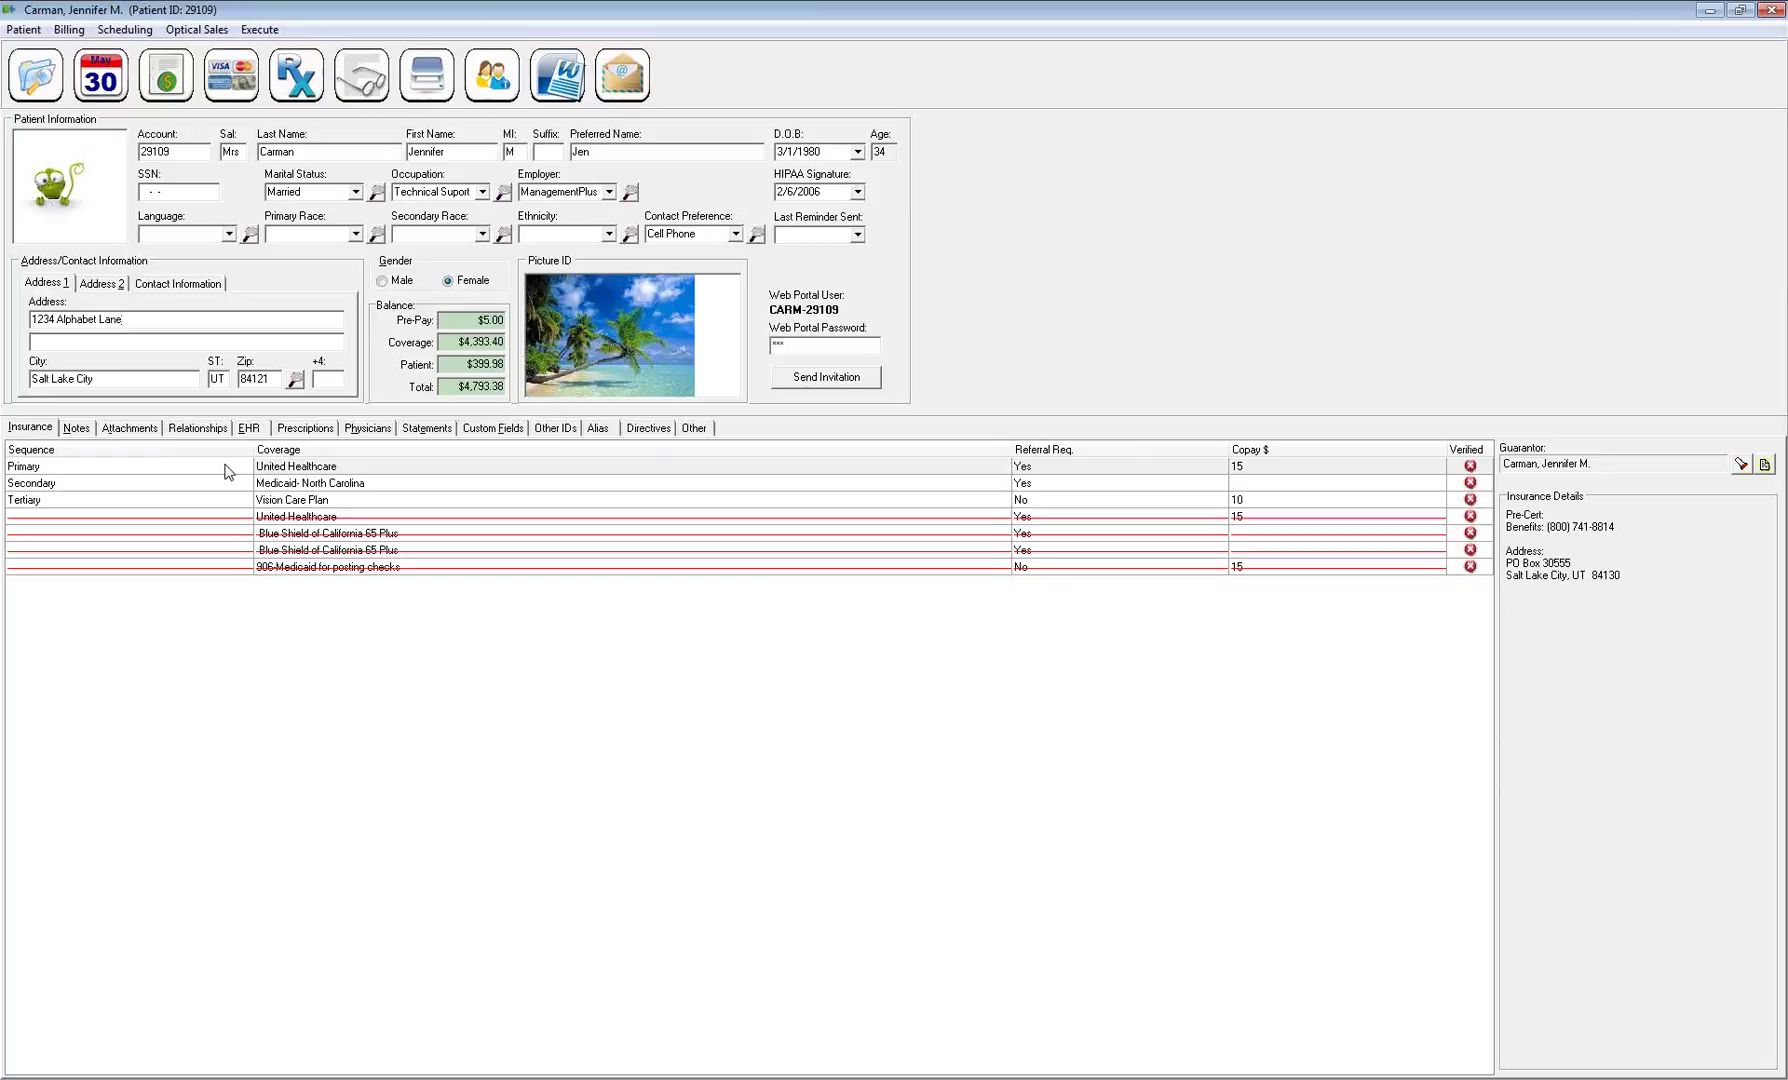
Review the existing coverages: United Healthcare, secondary, Tertiary Vision Care, both Blue Shield plans, and 906 Medicaid
{"action": "left_click", "coordinate": [36, 431]}
{"action": "left_click", "coordinate": [46, 468]}
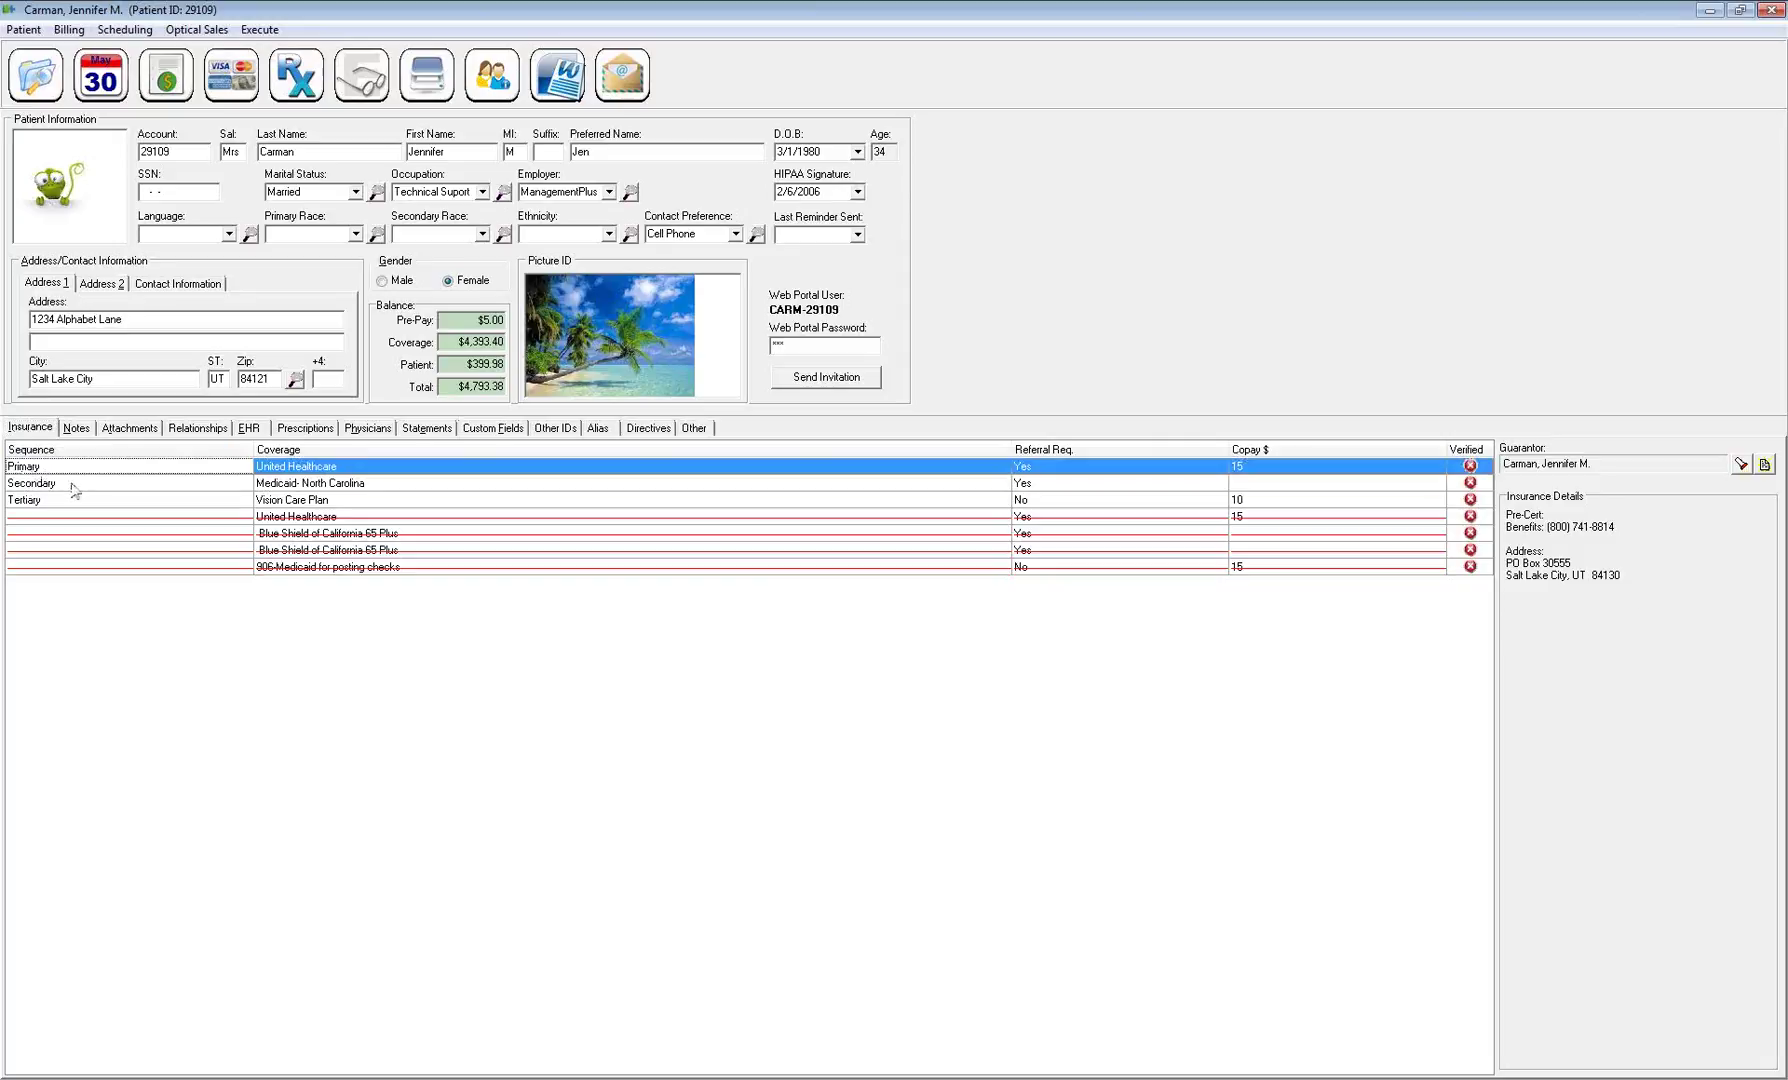
{"action": "left_click", "coordinate": [75, 487]}
{"action": "left_click", "coordinate": [78, 500]}
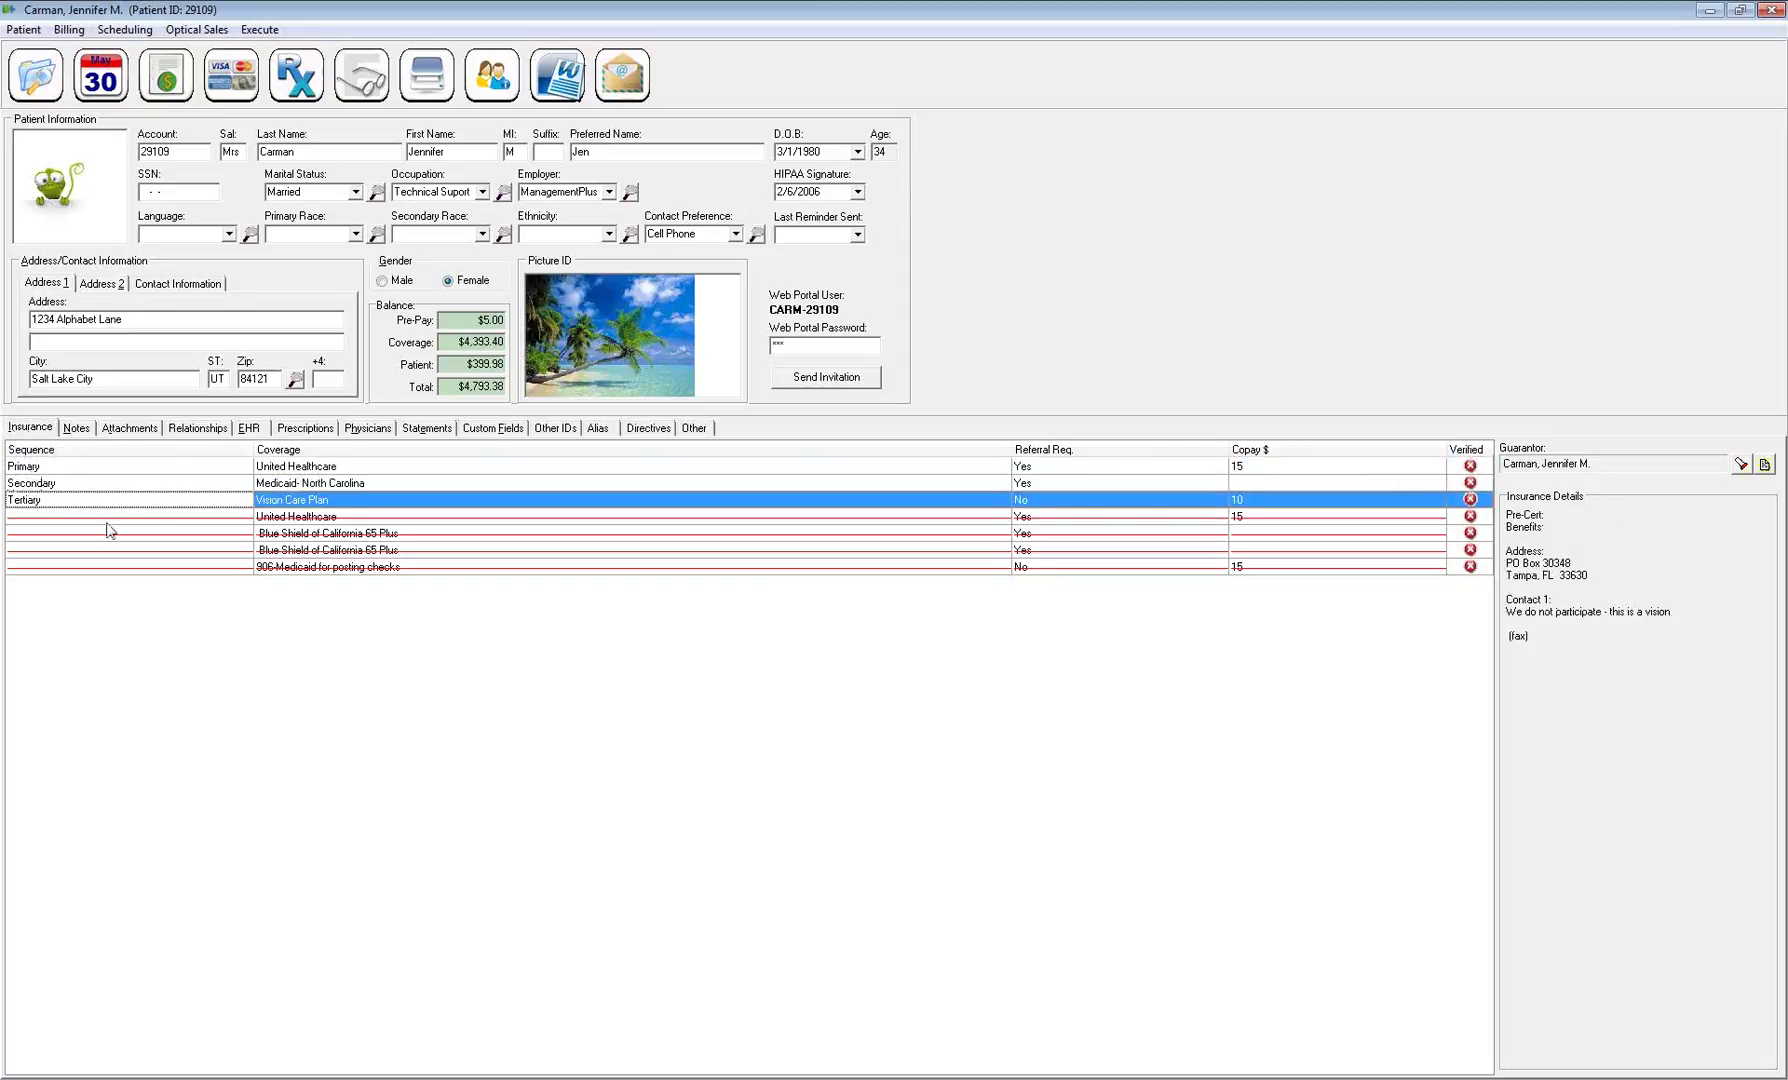
{"action": "left_click", "coordinate": [166, 518]}
{"action": "left_click", "coordinate": [180, 534]}
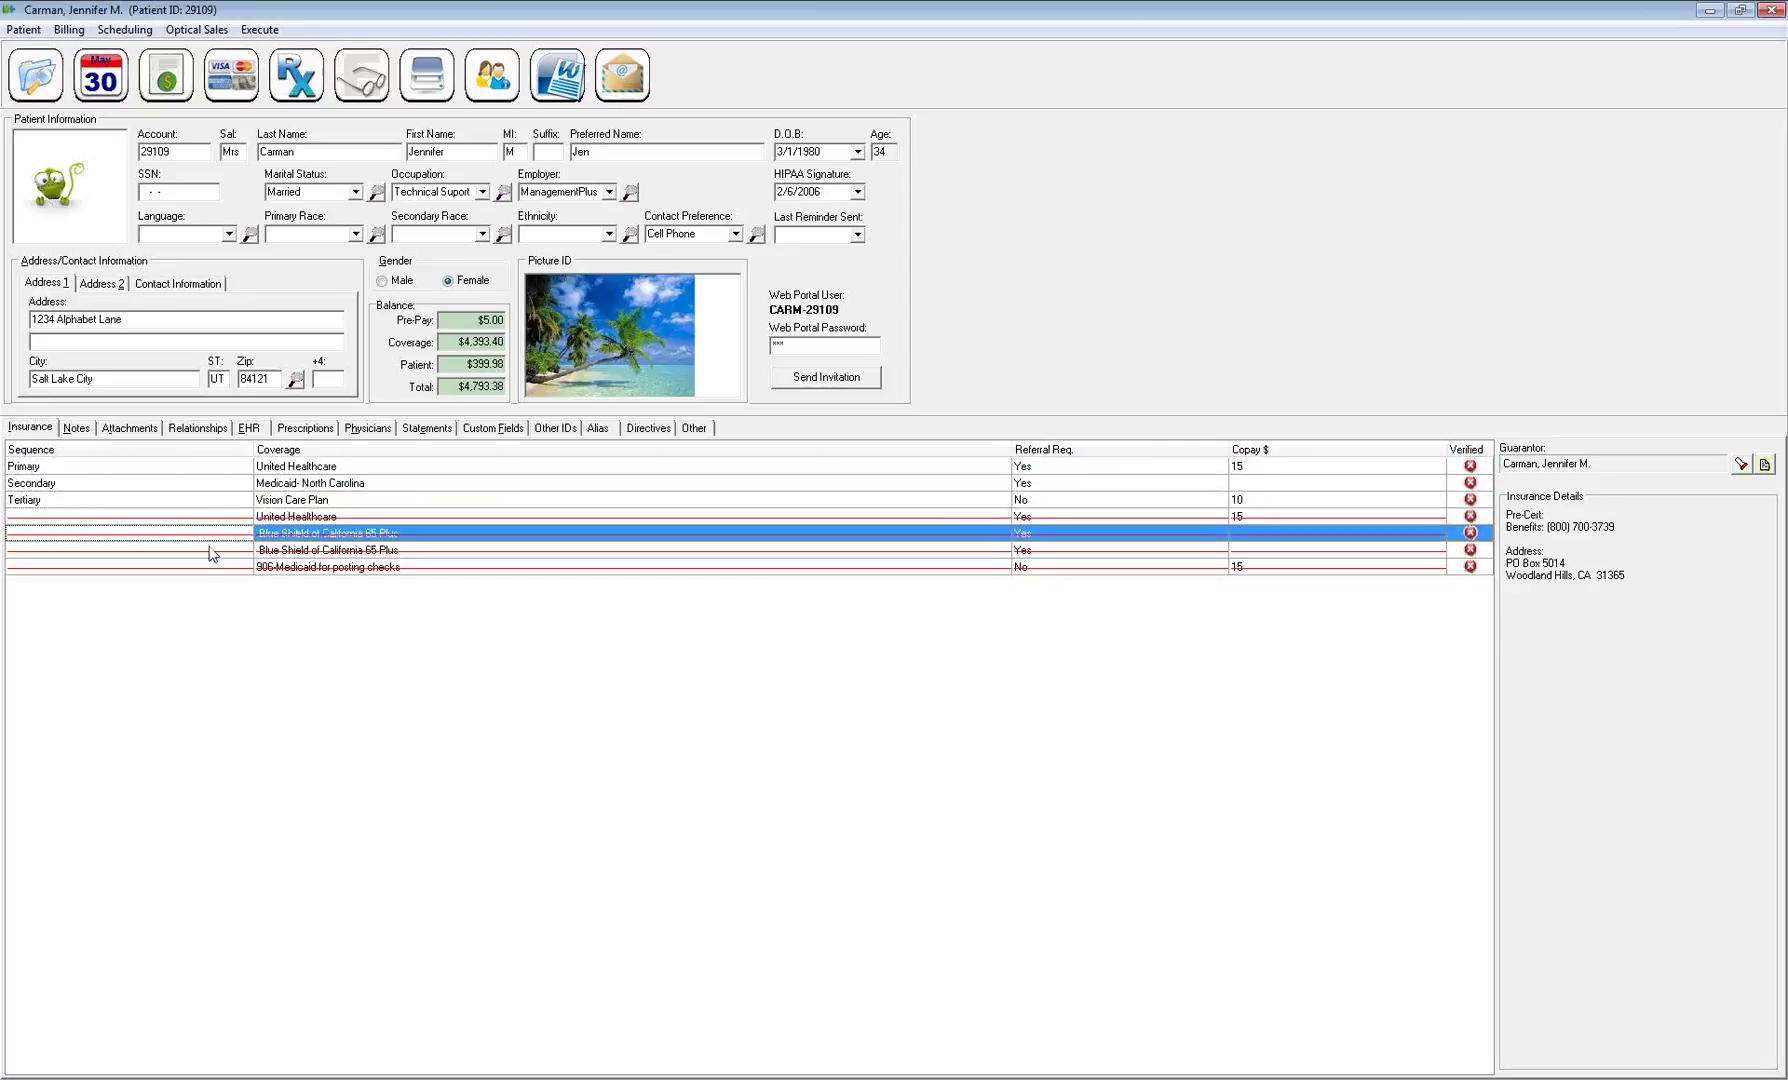
{"action": "left_click", "coordinate": [312, 552]}
{"action": "left_click", "coordinate": [322, 568]}
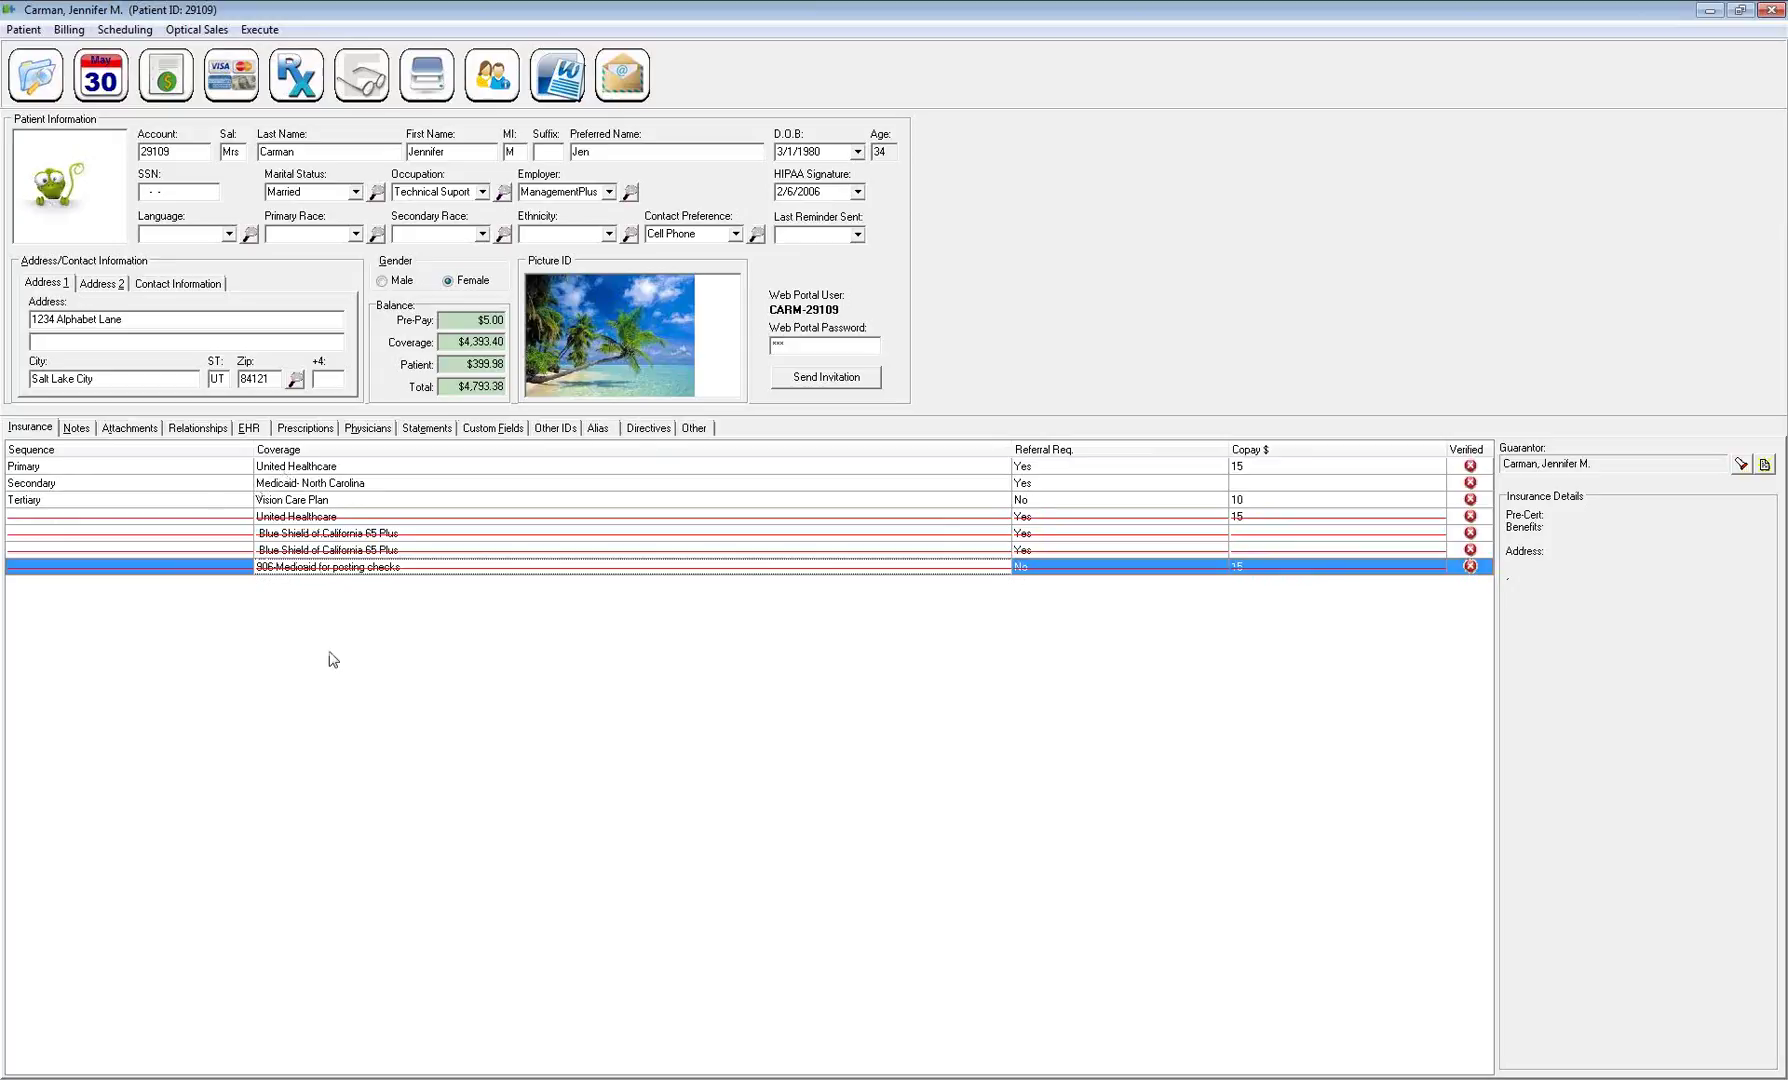
Add a new coverage and choose Blue Shield of California 65 Plus as the plan
{"action": "right_click", "coordinate": [280, 598]}
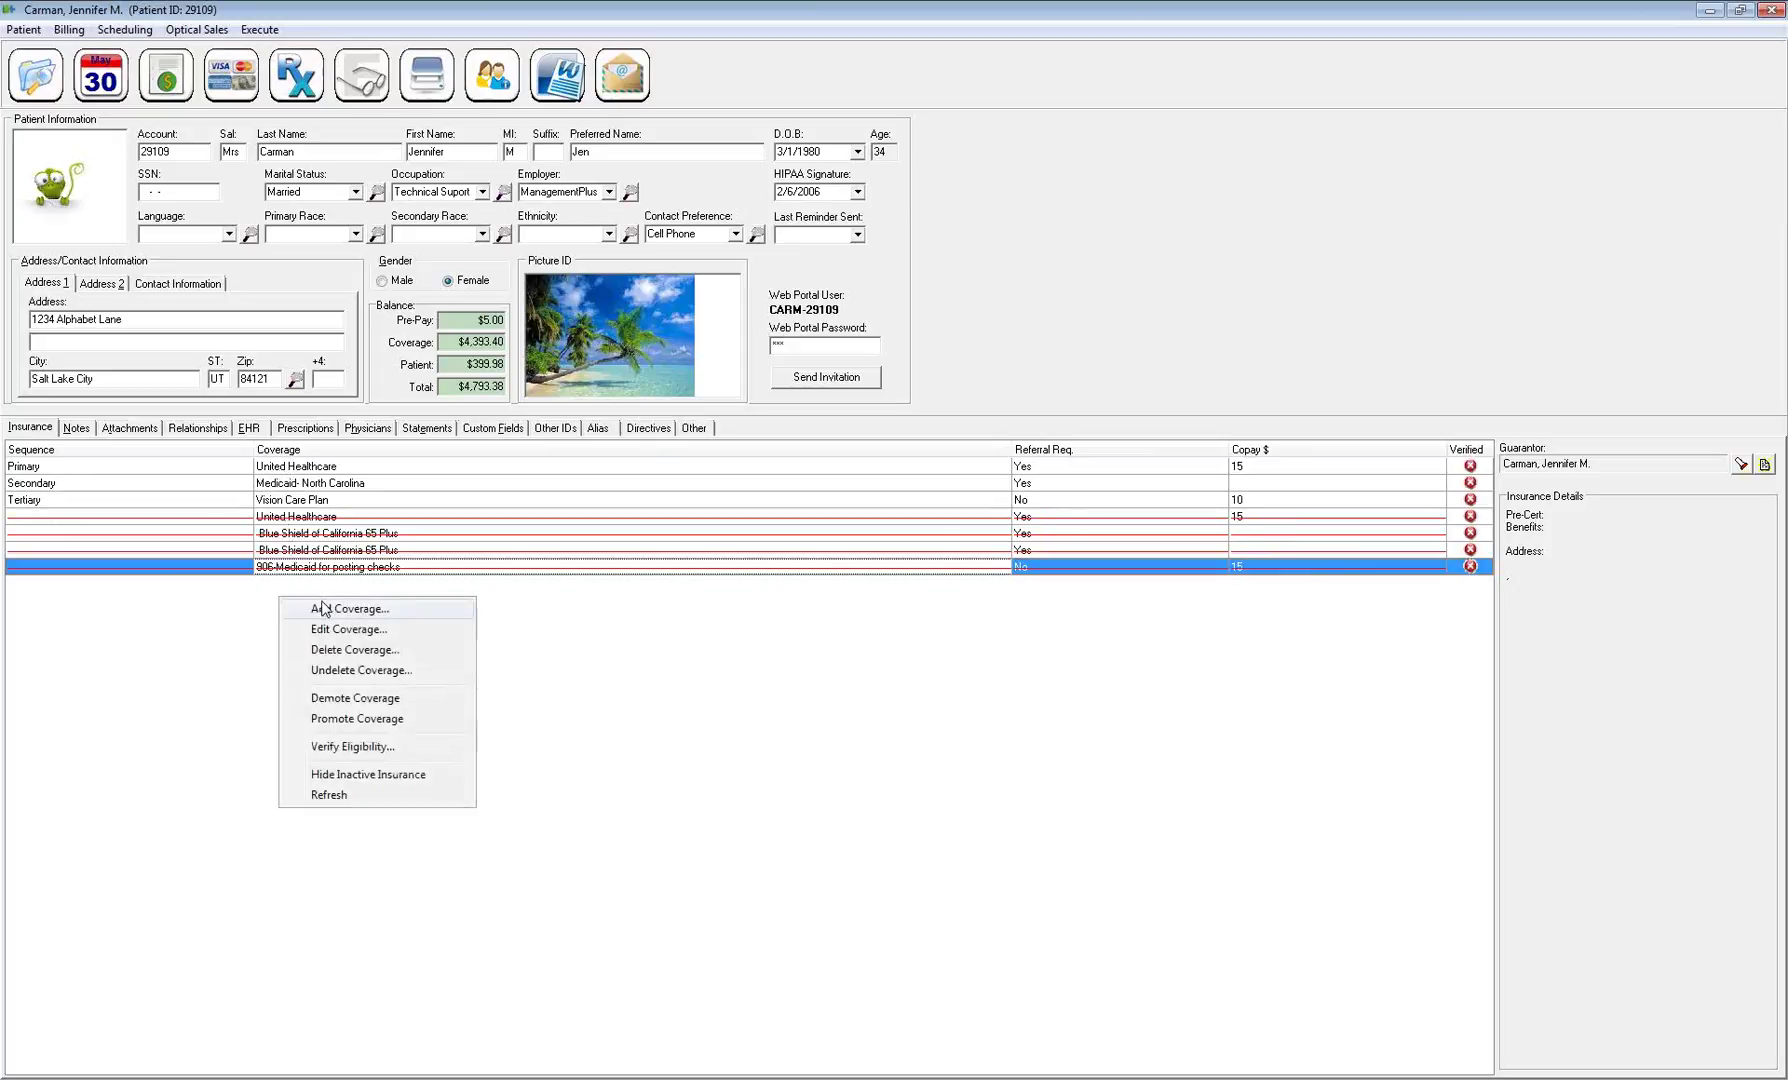
{"action": "right_click", "coordinate": [433, 502]}
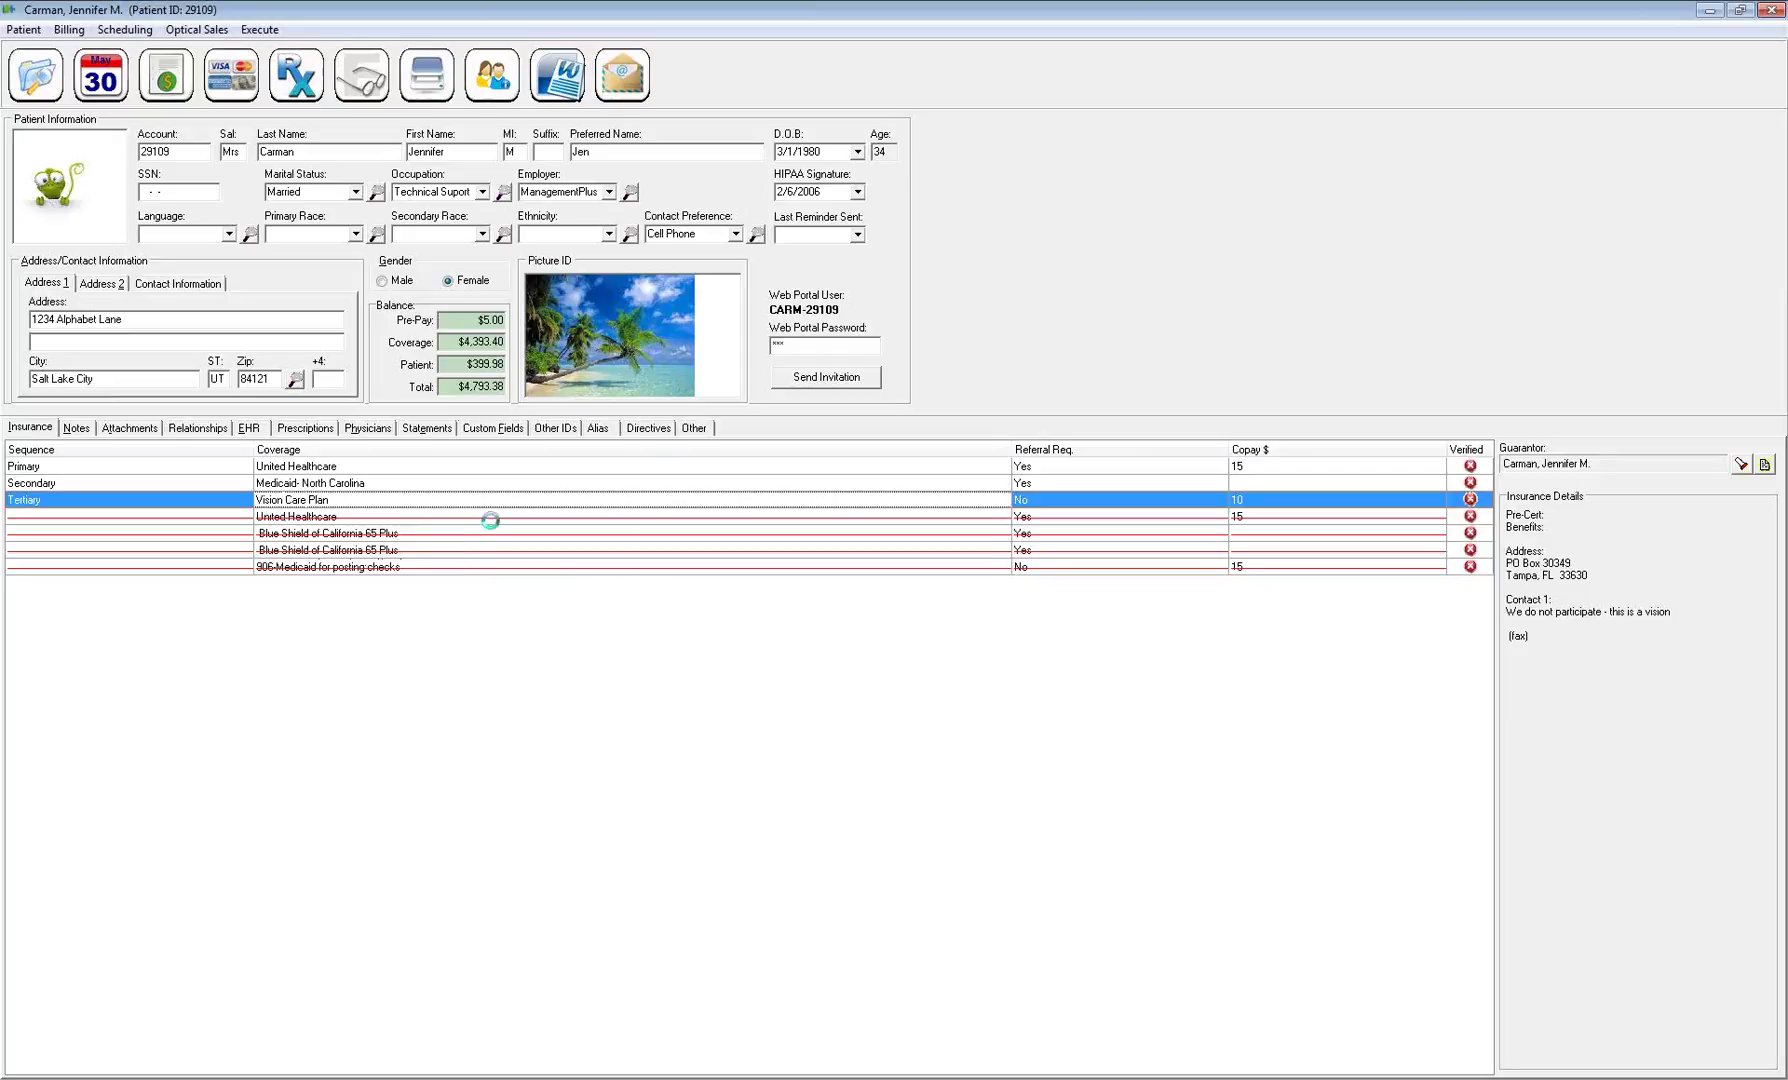
{"action": "left_click", "coordinate": [492, 520]}
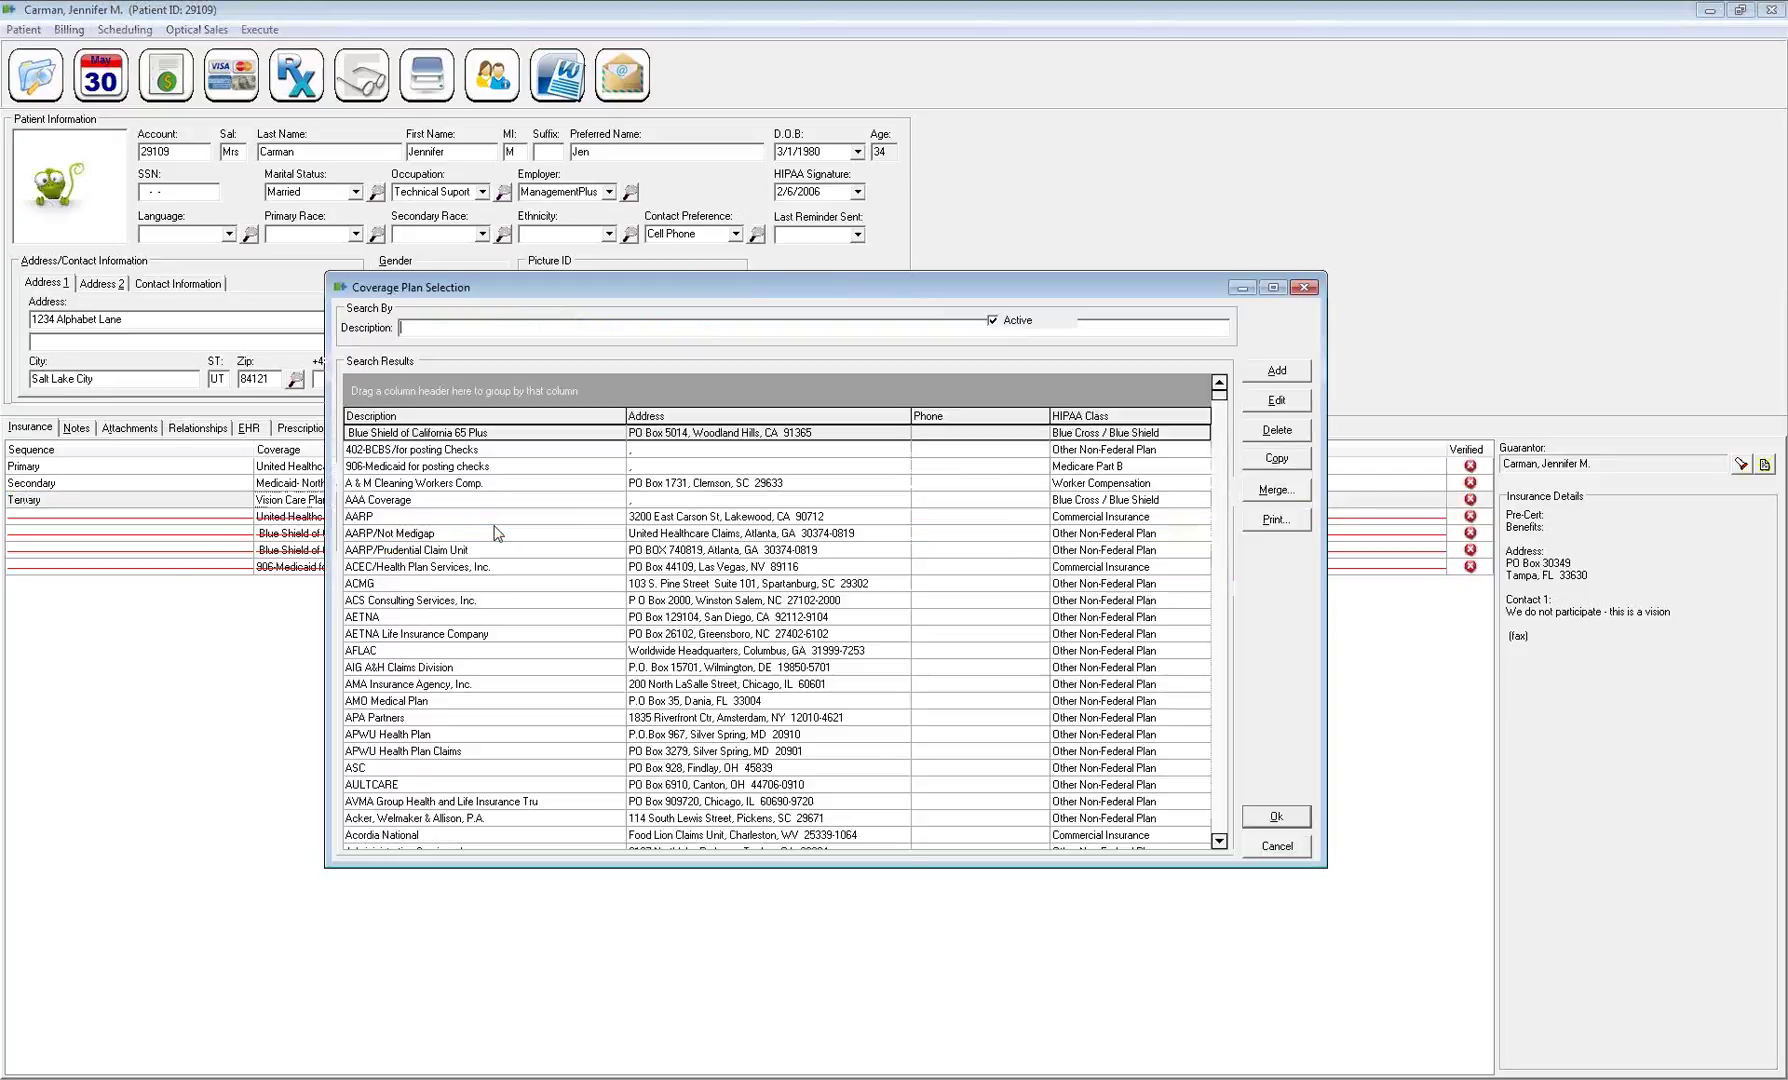
{"action": "double_click", "coordinate": [468, 434]}
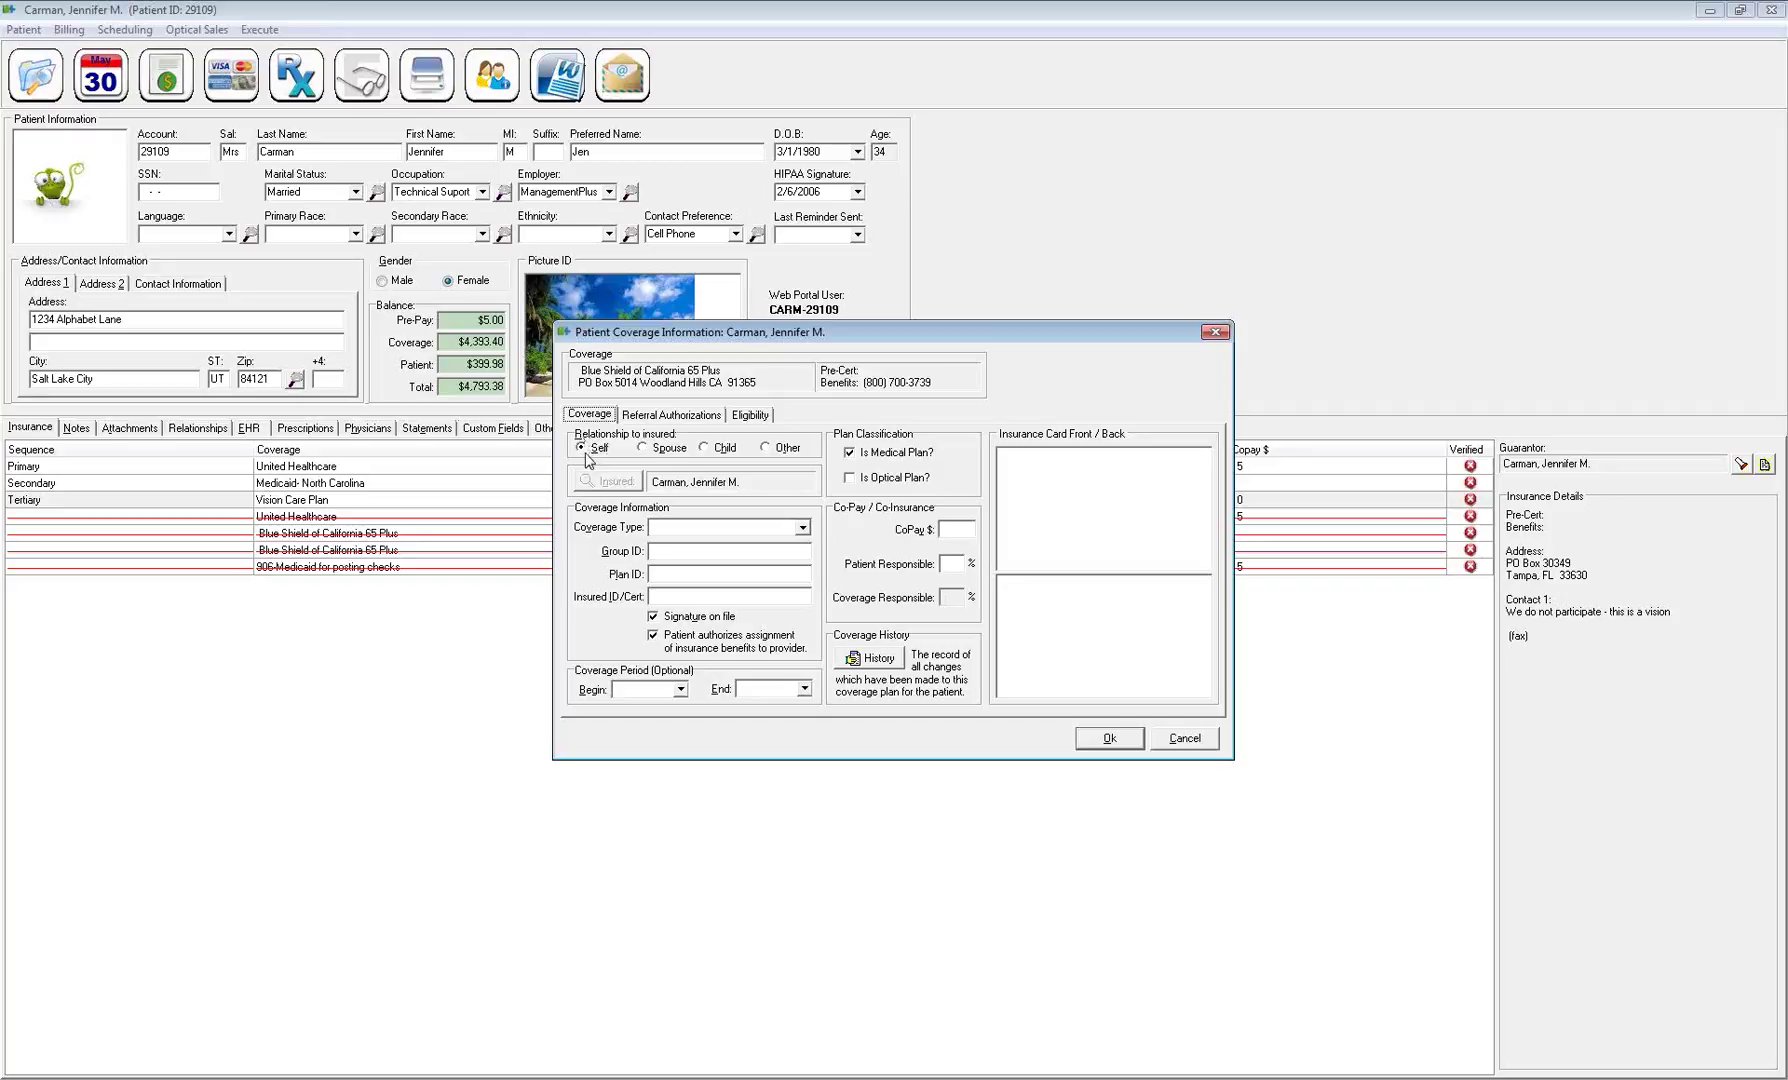
Set the relationship to Spouse and pick the spouse from recent patients as the insured
{"action": "left_click", "coordinate": [643, 450]}
{"action": "left_click", "coordinate": [618, 482]}
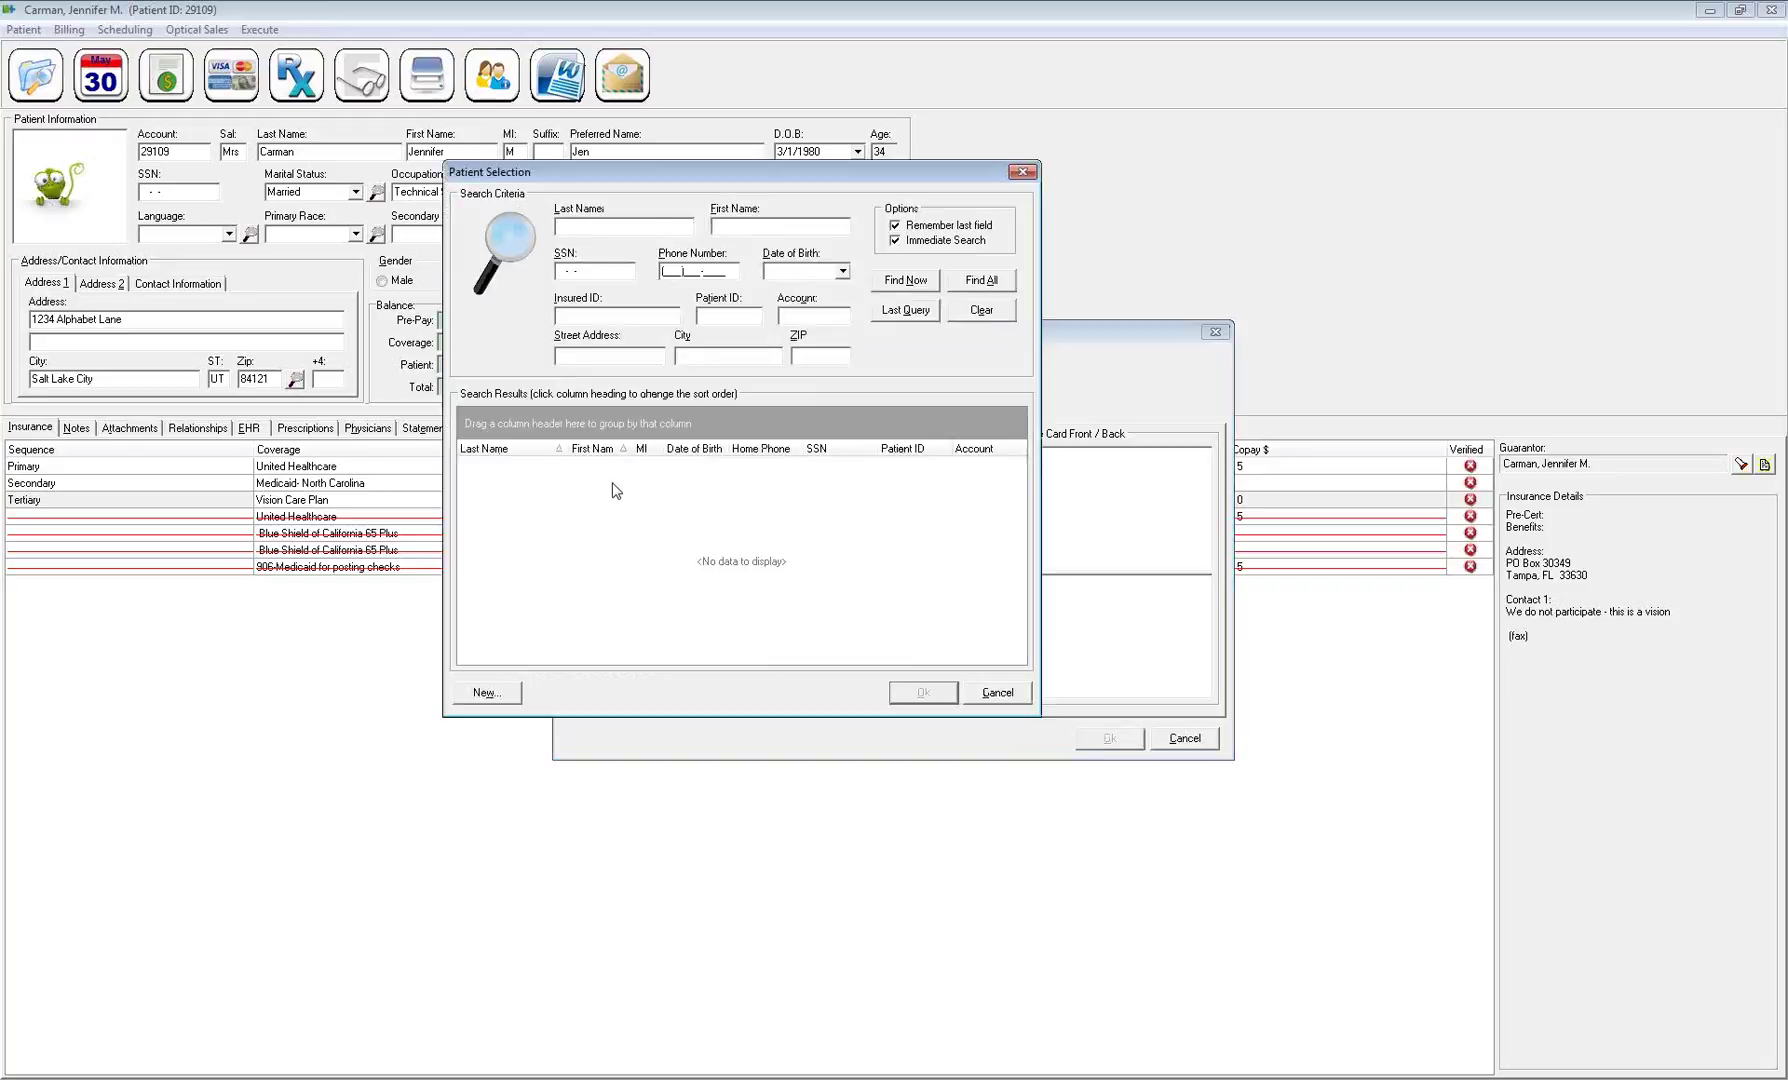
{"action": "right_click", "coordinate": [621, 500]}
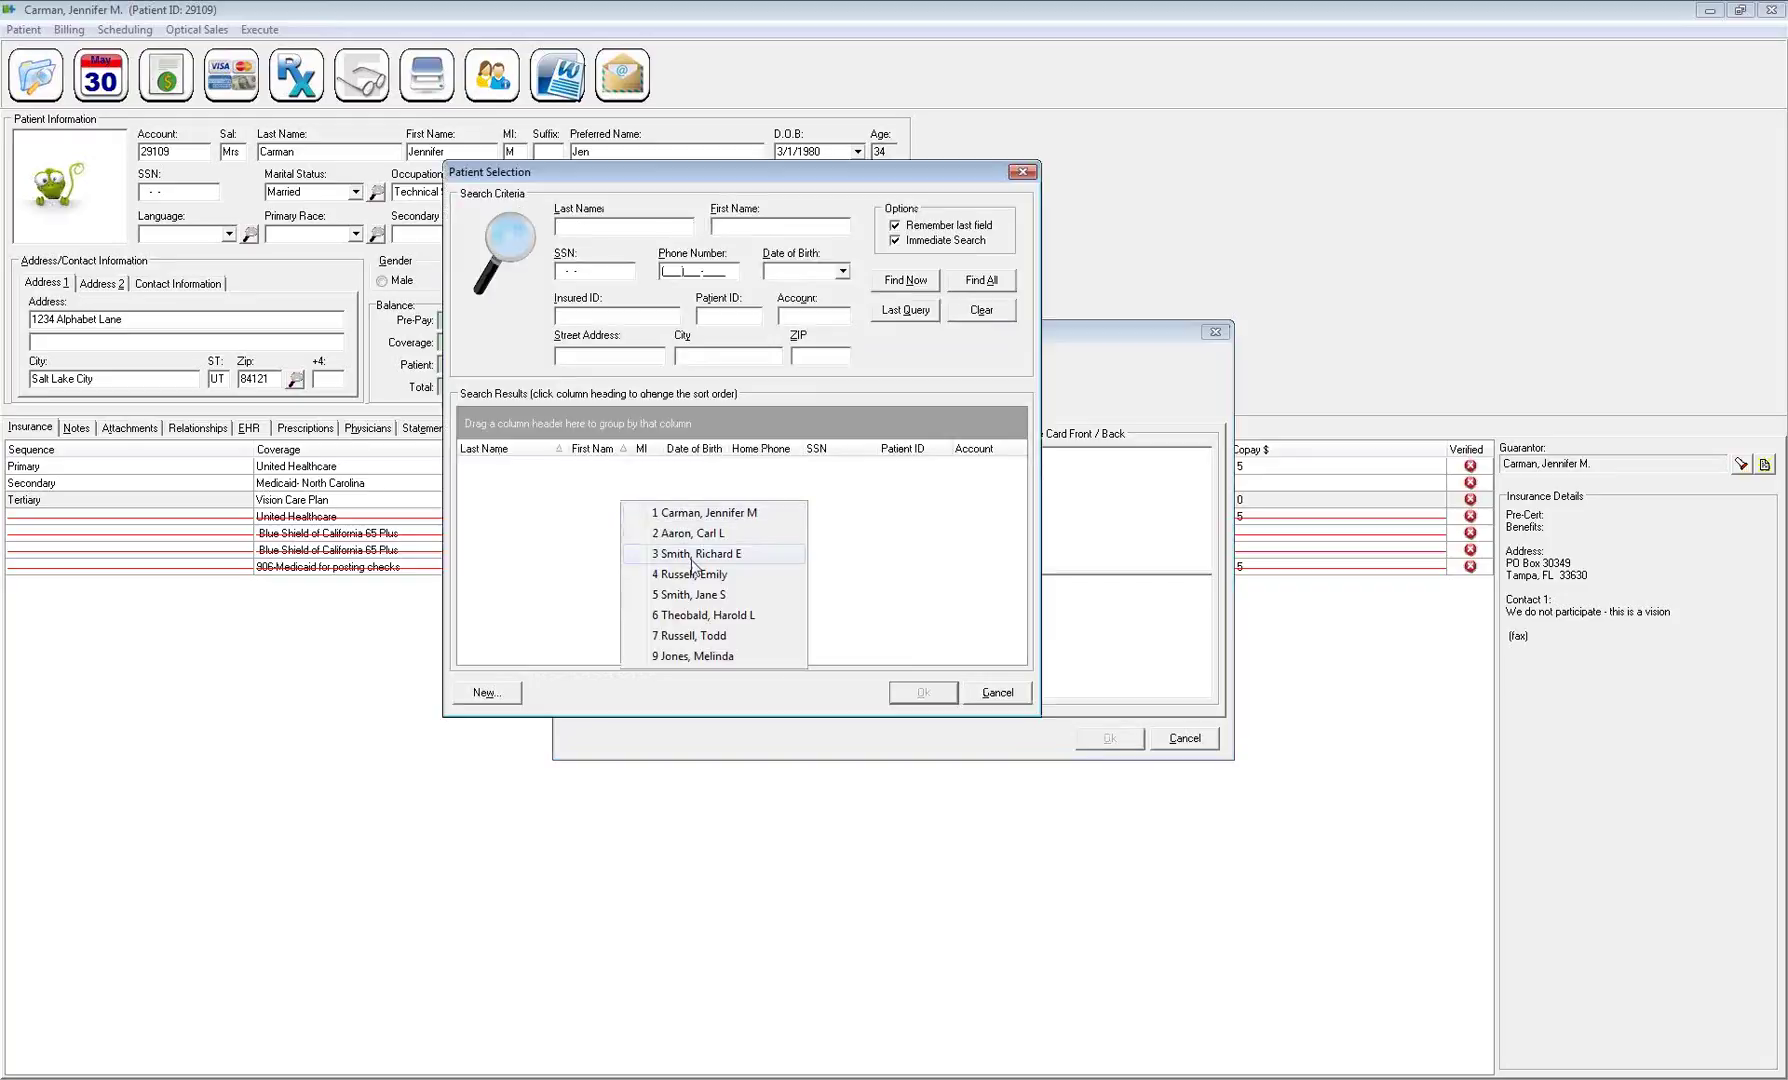
{"action": "left_click", "coordinate": [693, 556]}
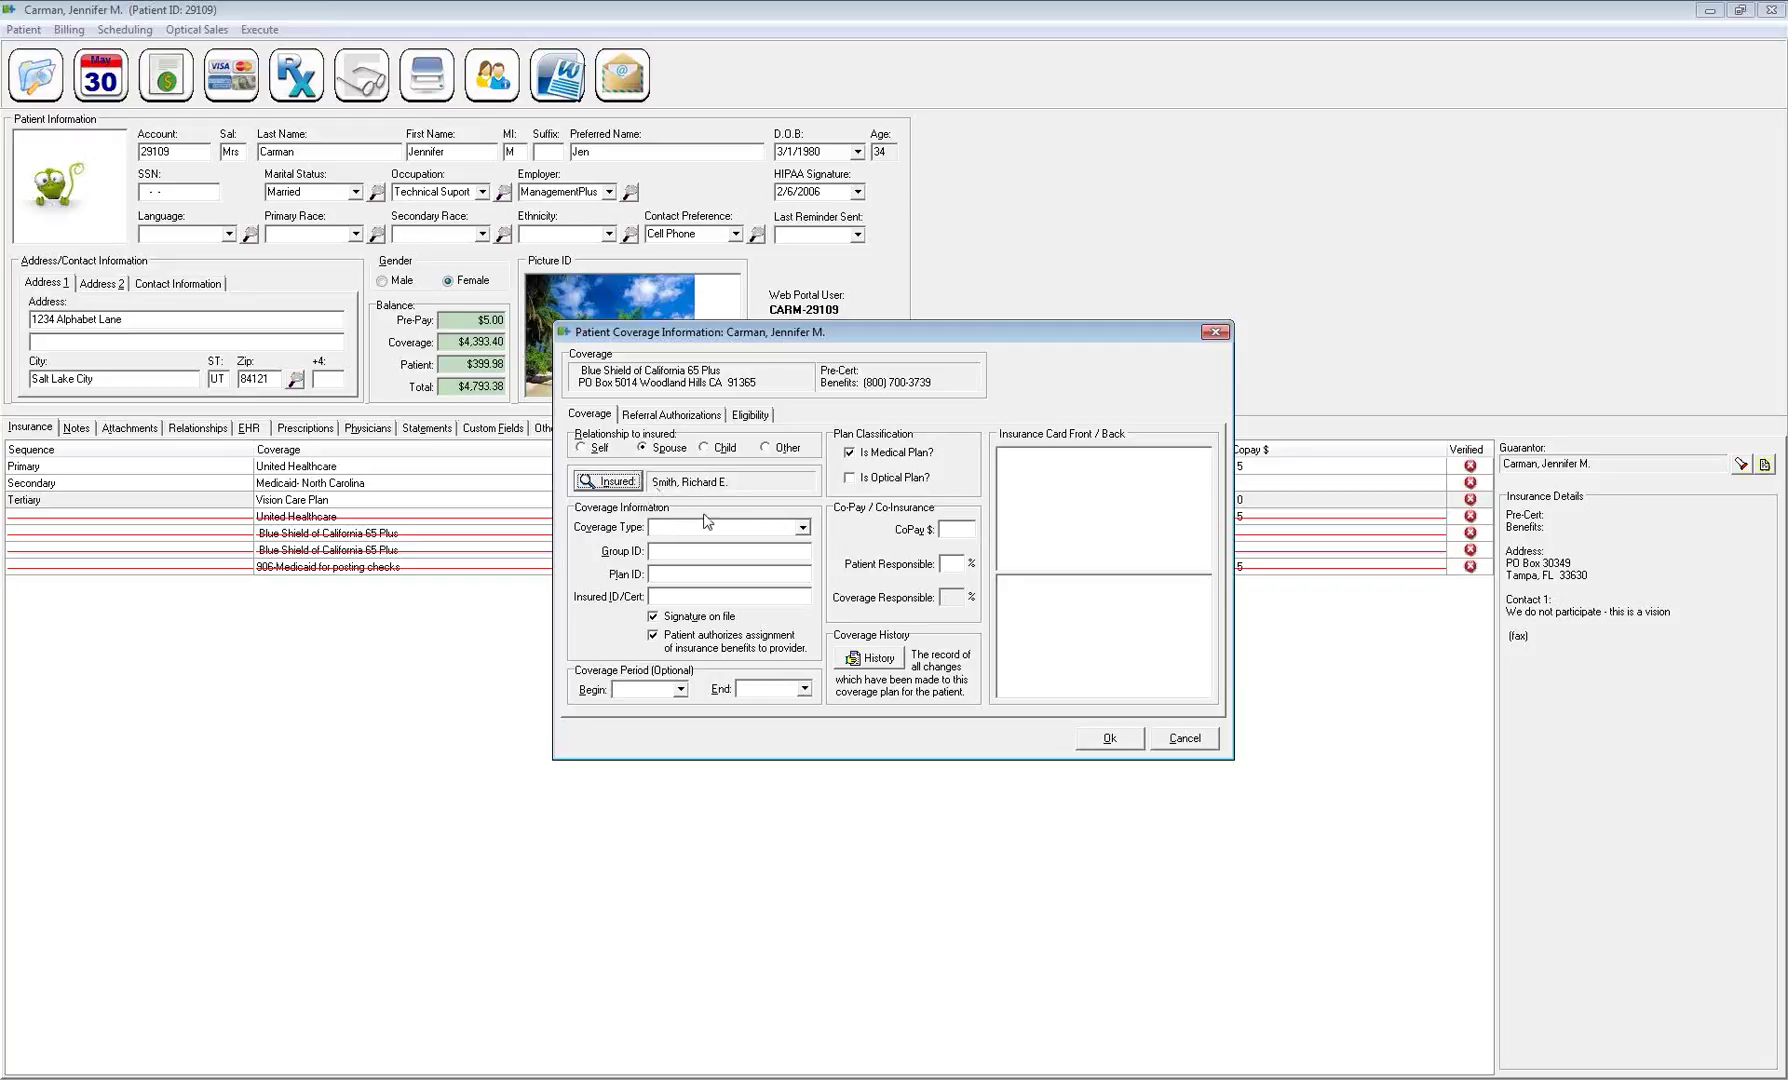
Set the coverage type to Commercial and enter the group ID and plan ID
{"action": "left_click", "coordinate": [802, 529]}
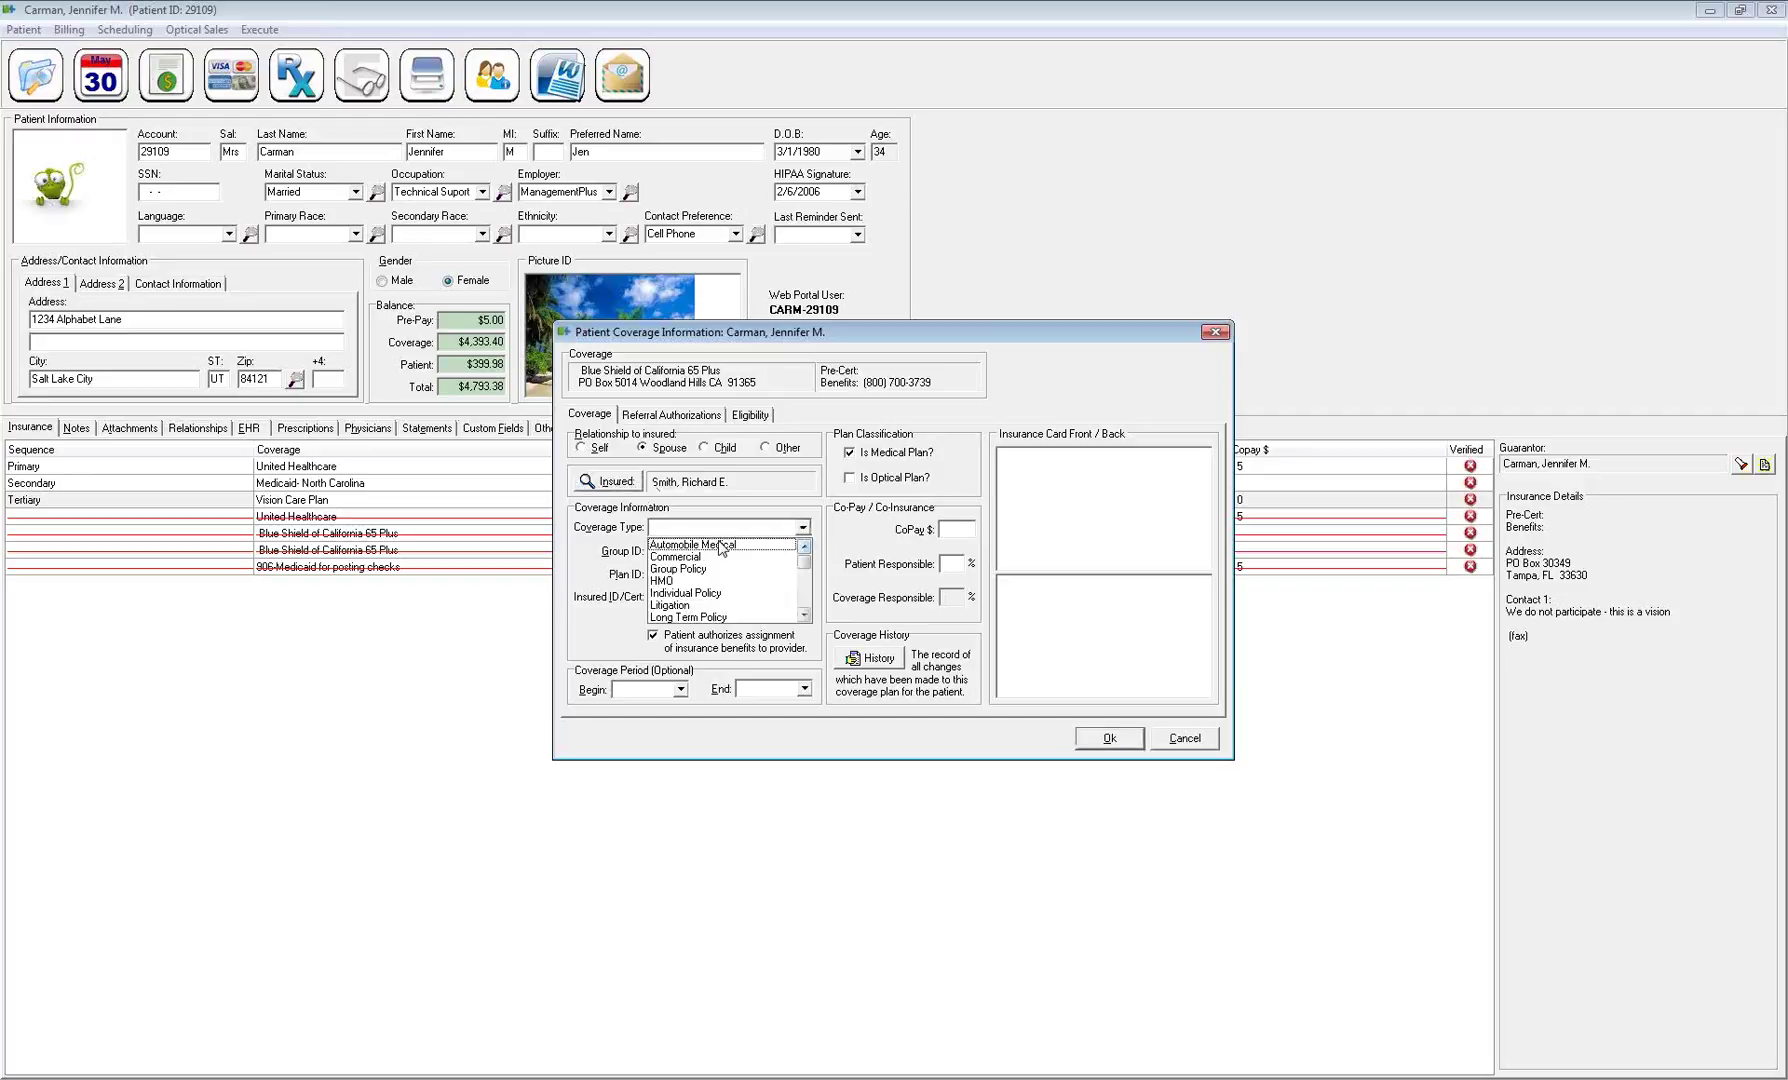
{"action": "left_click", "coordinate": [678, 557]}
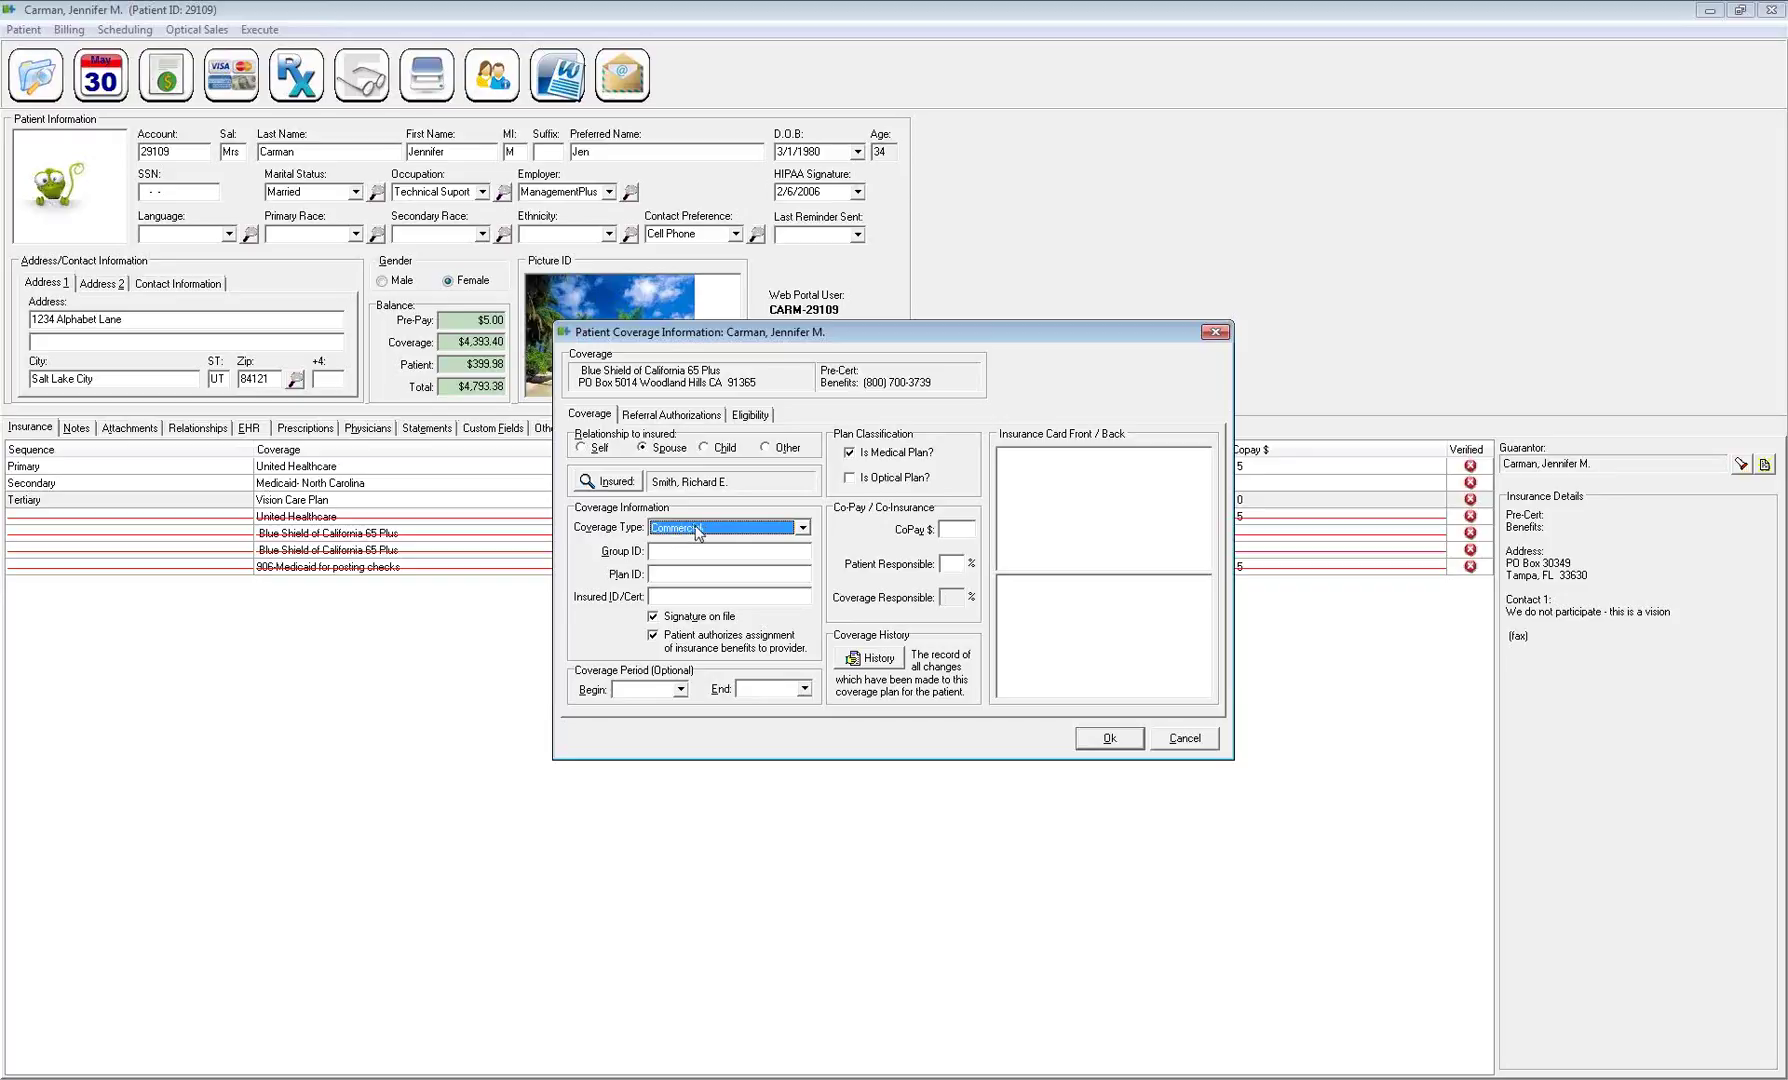
{"action": "left_click", "coordinate": [678, 551]}
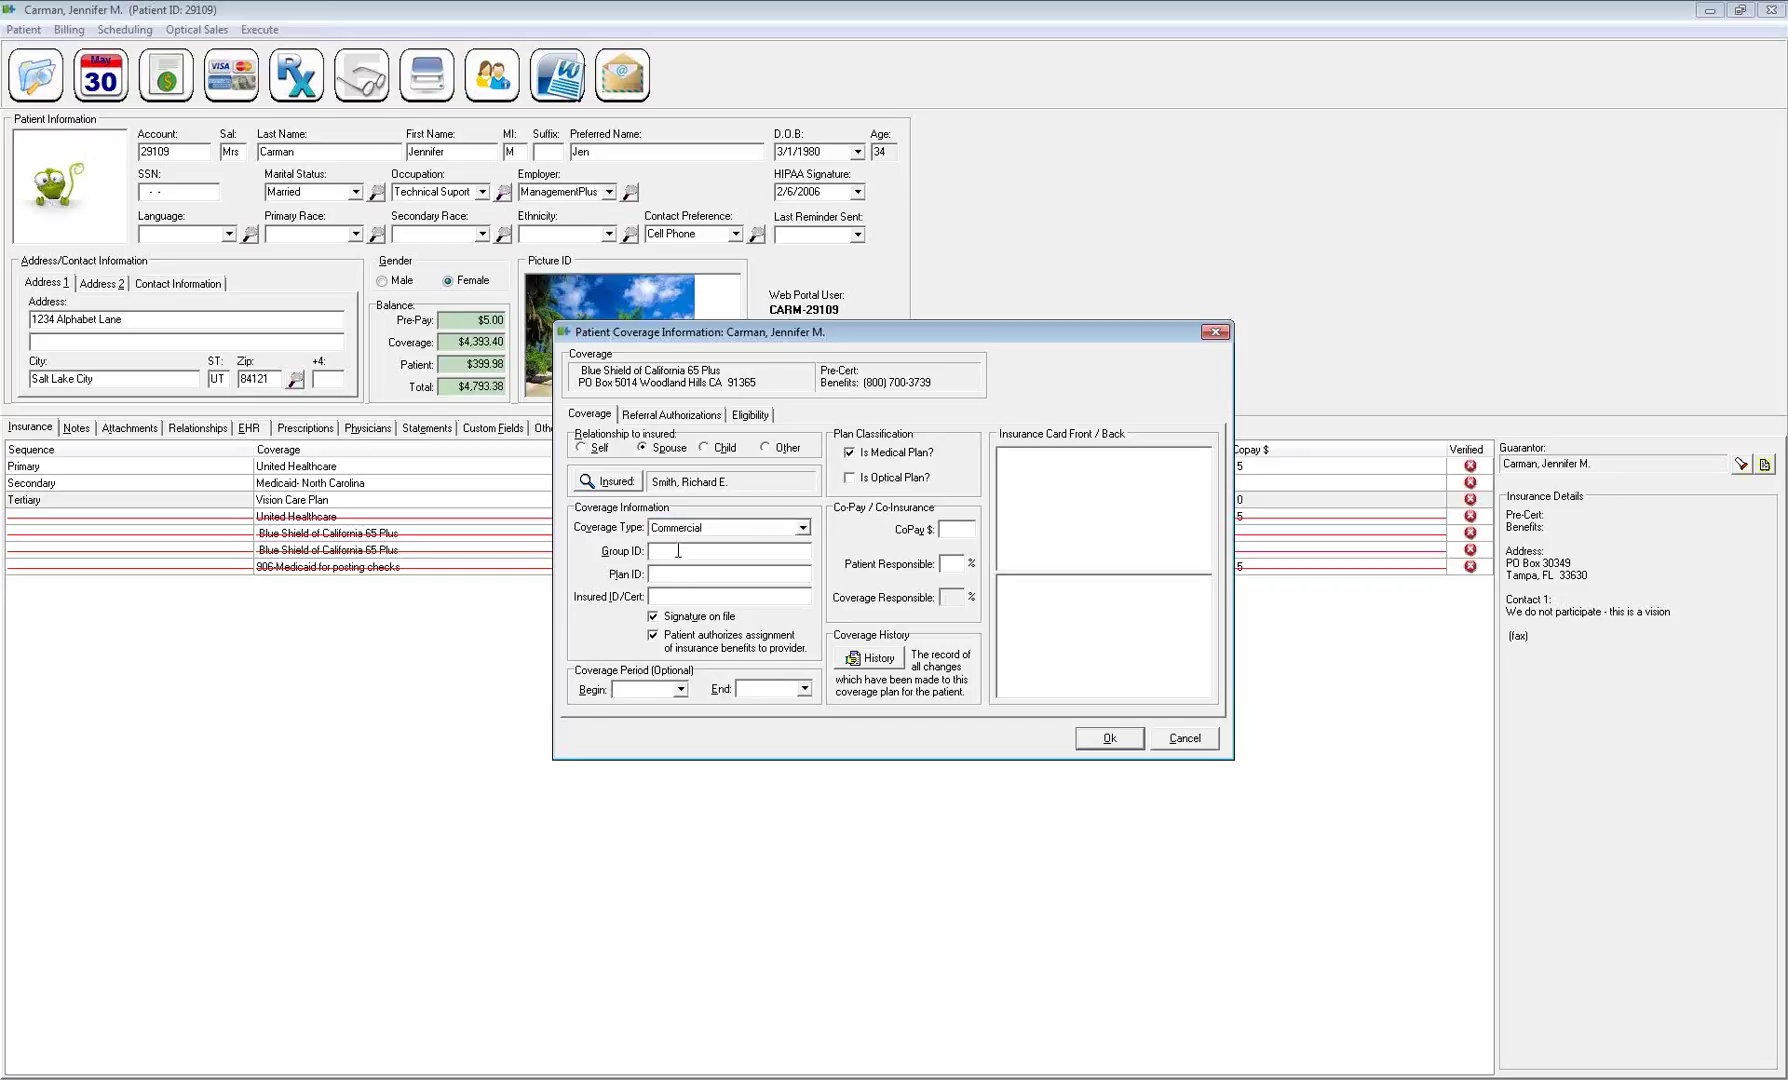
{"action": "type", "text": "Grp ID"}
{"action": "type", "text": "lan ID"}
{"action": "left_click_drag", "start_coordinate": [688, 573], "coordinate": [596, 550]}
Enter the insured's ID/Cert number, adding its letter prefix
{"action": "left_click", "coordinate": [680, 597]}
{"action": "left_click", "coordinate": [650, 596]}
{"action": "type", "text": "XAC"}
{"action": "left_click_drag", "start_coordinate": [748, 598], "coordinate": [653, 598]}
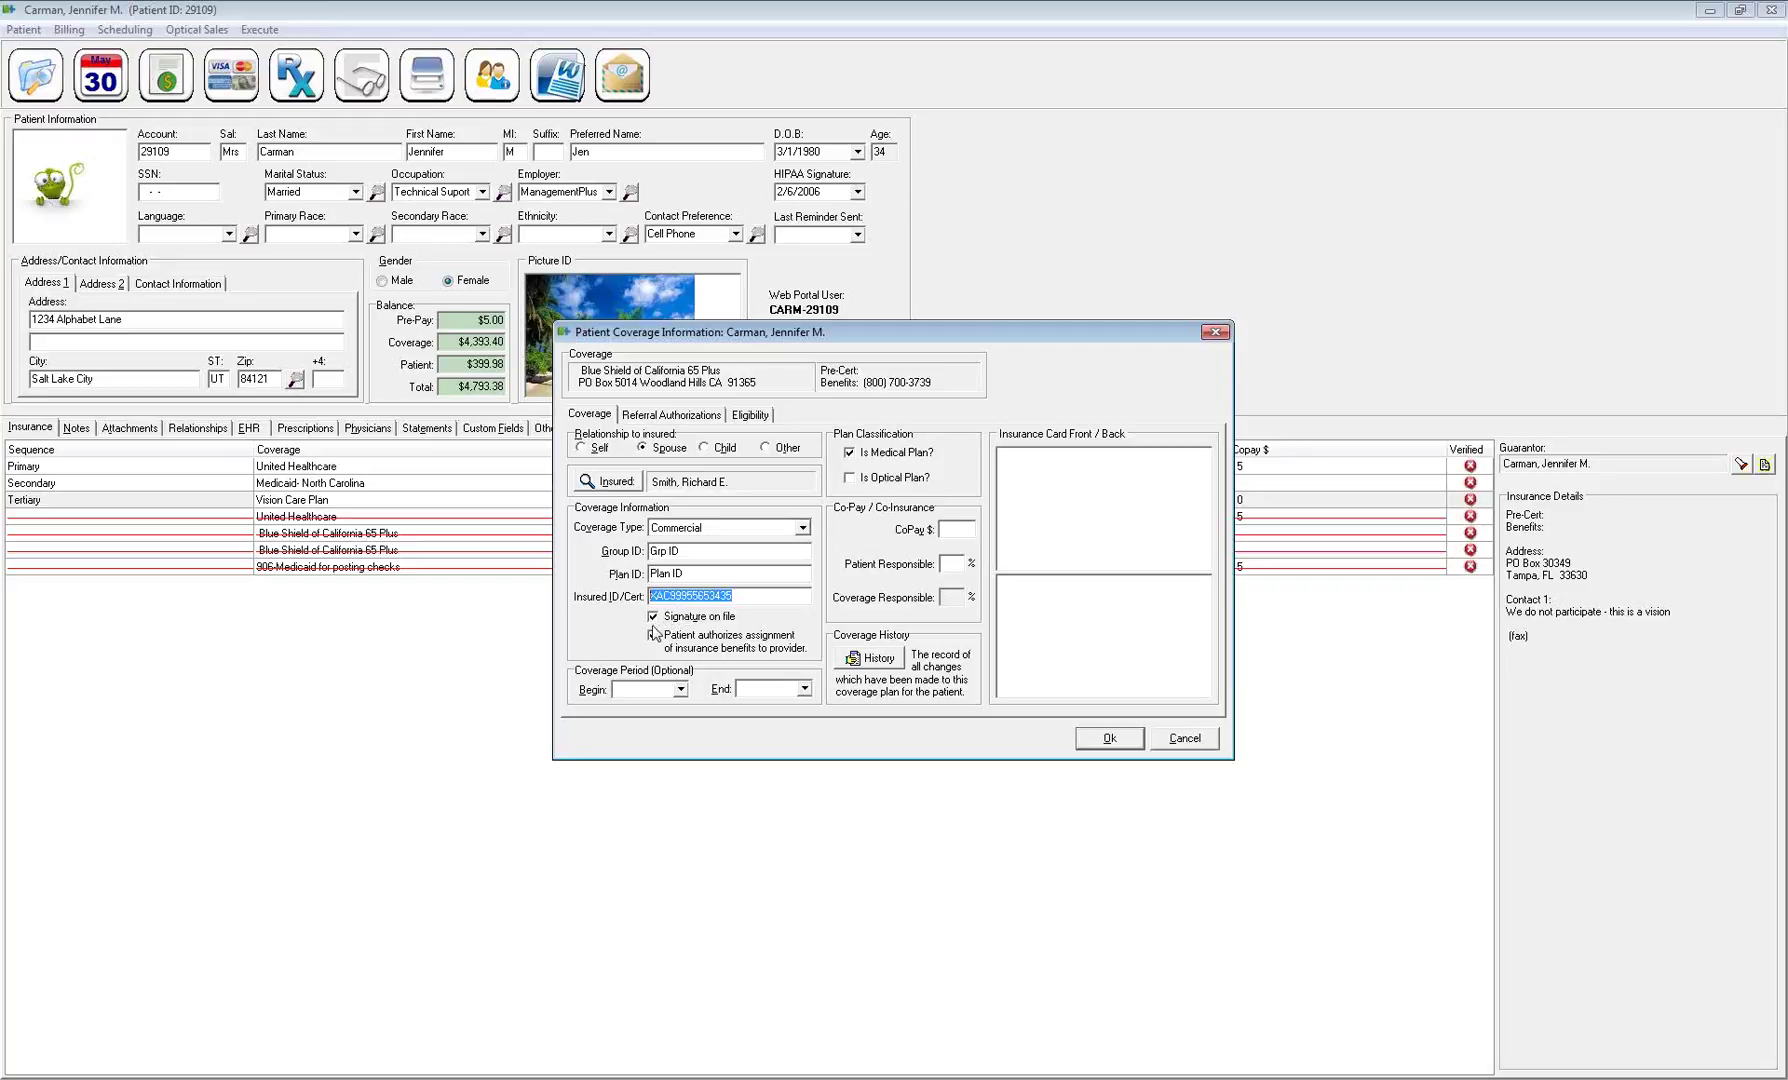
Check patient authorizes assignment and set the coverage begin date to 5/1/2014
{"action": "left_click", "coordinate": [654, 632]}
{"action": "left_click", "coordinate": [680, 689]}
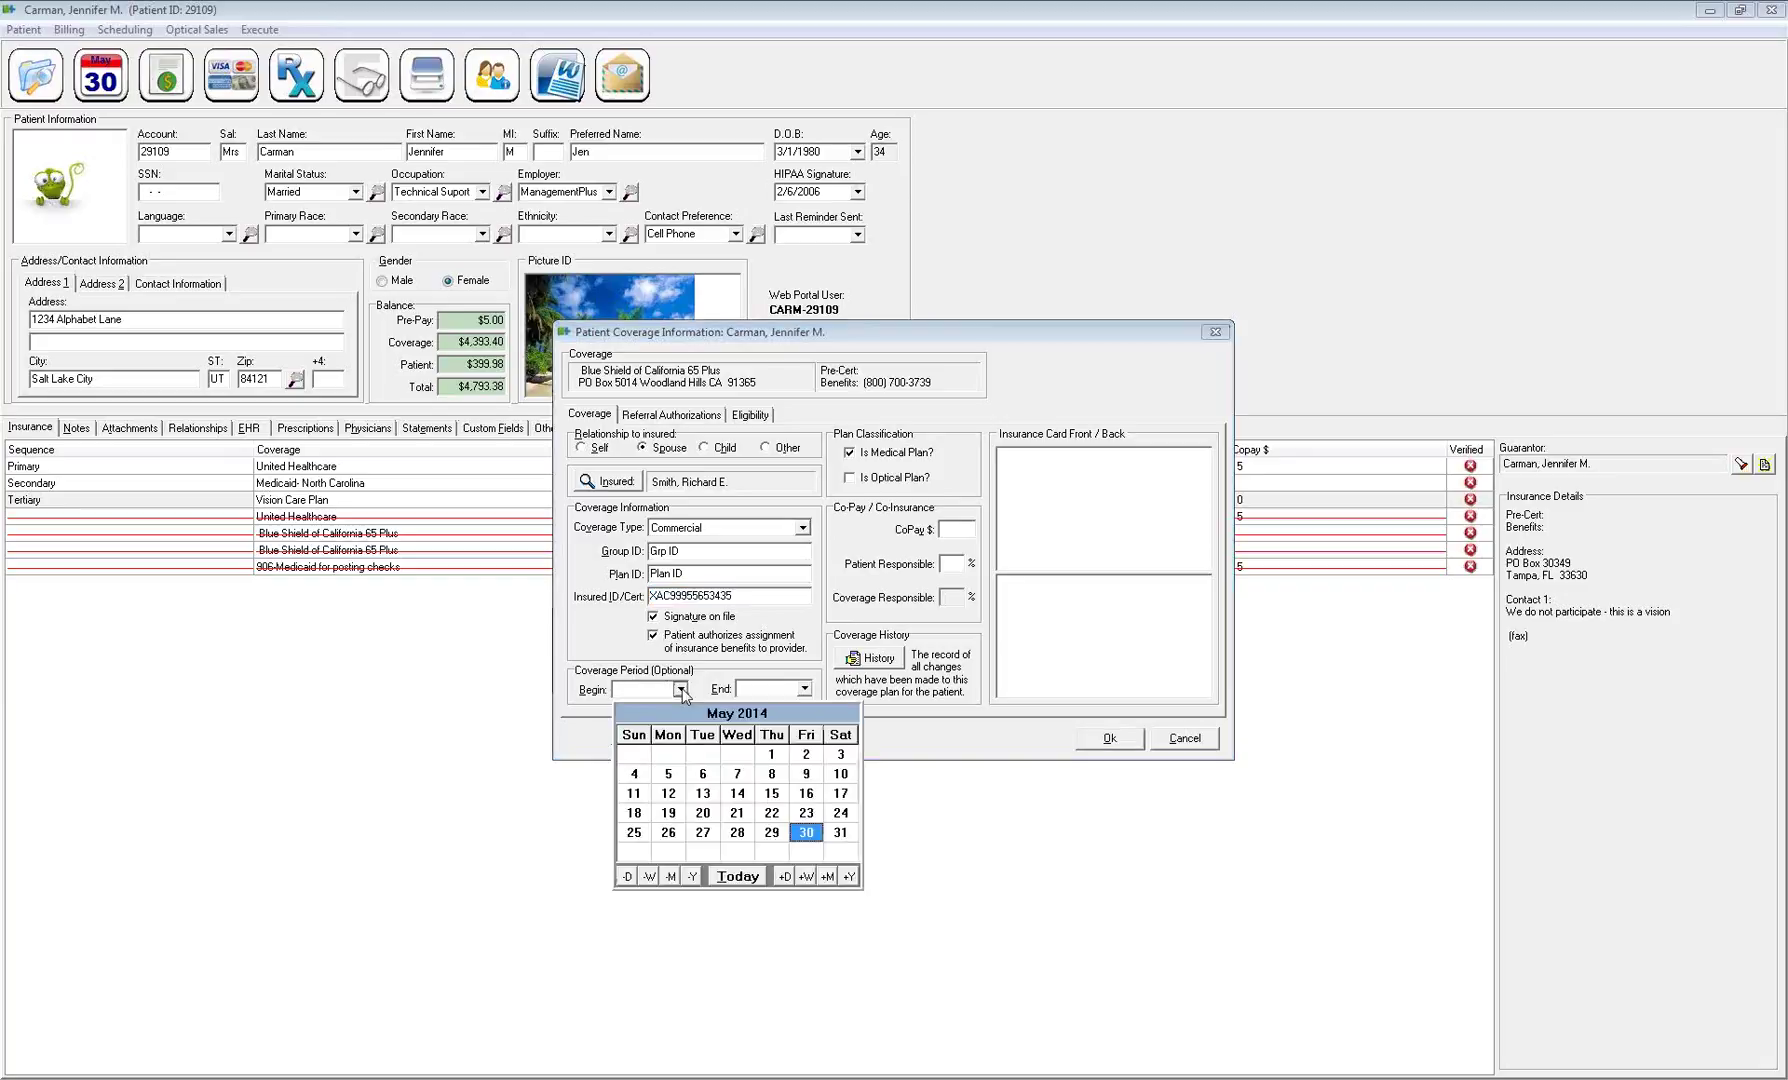
{"action": "left_click", "coordinate": [773, 757]}
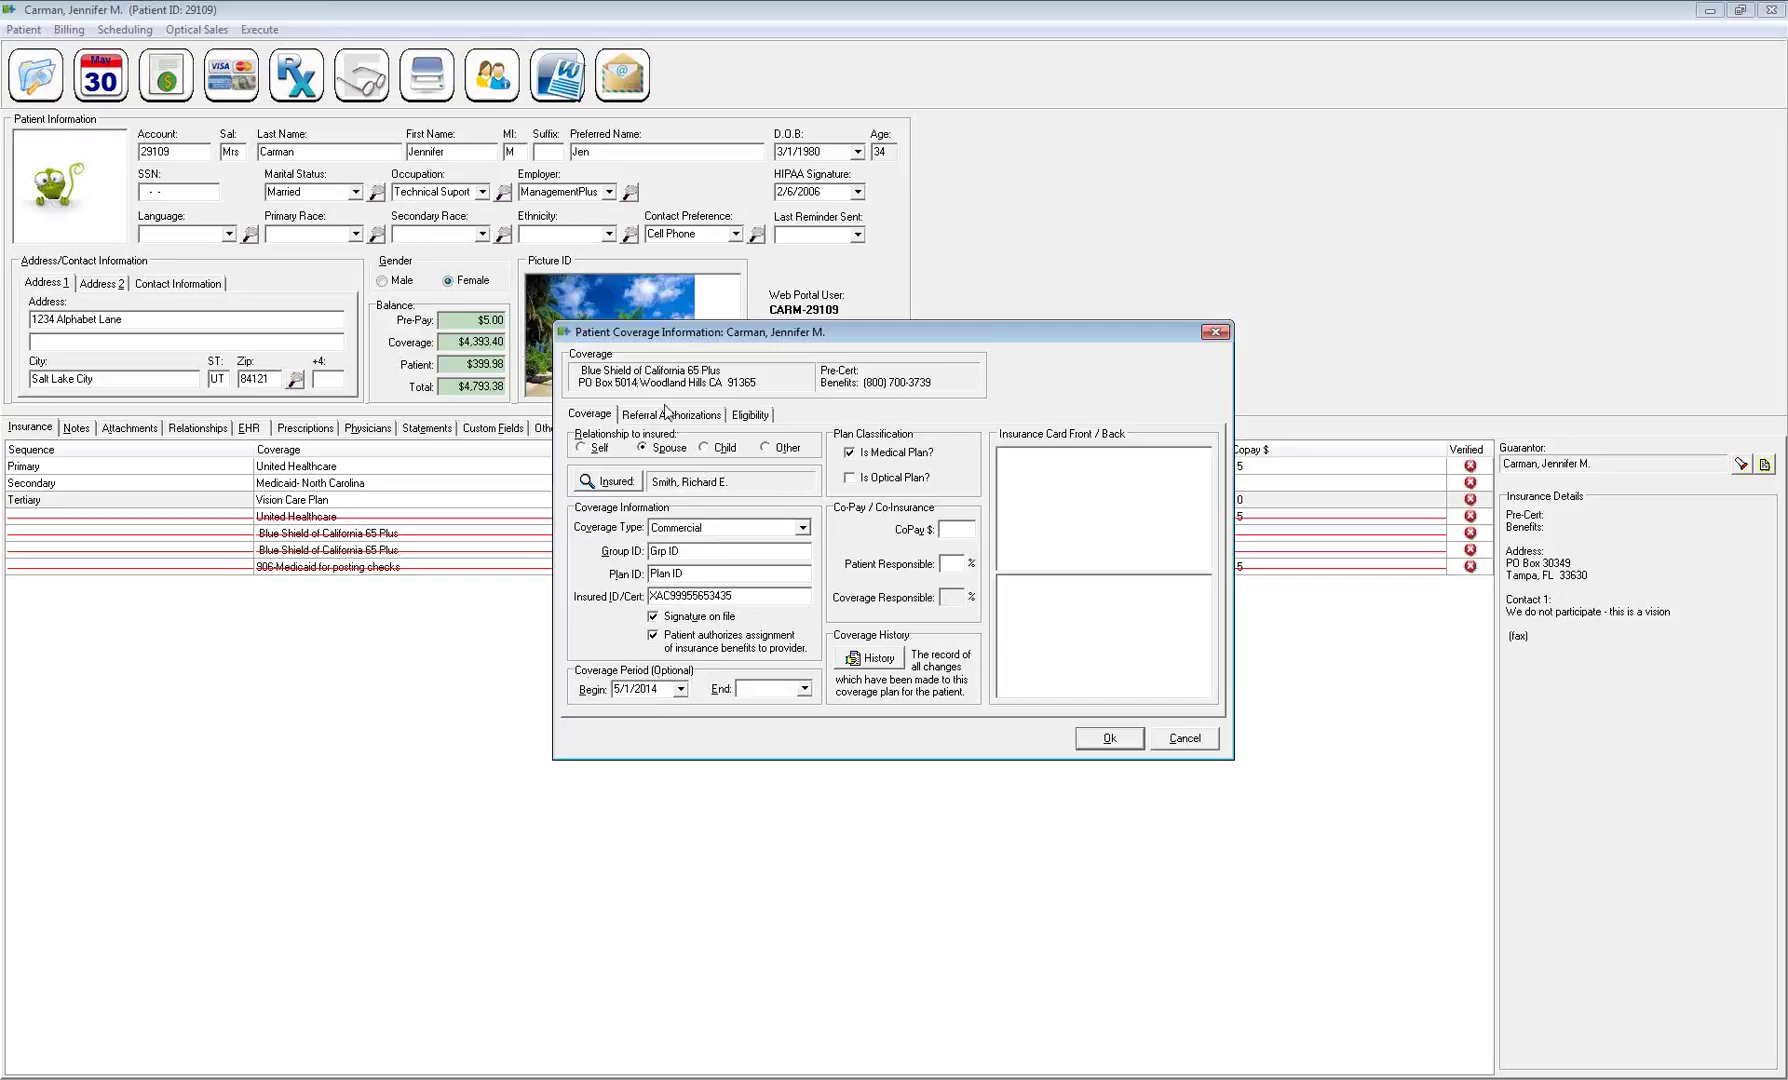
{"action": "left_click", "coordinate": [650, 690]}
Mark it as an optical plan and enter a 120 frame coverage flat amount
{"action": "left_click", "coordinate": [847, 480]}
{"action": "left_click", "coordinate": [764, 416]}
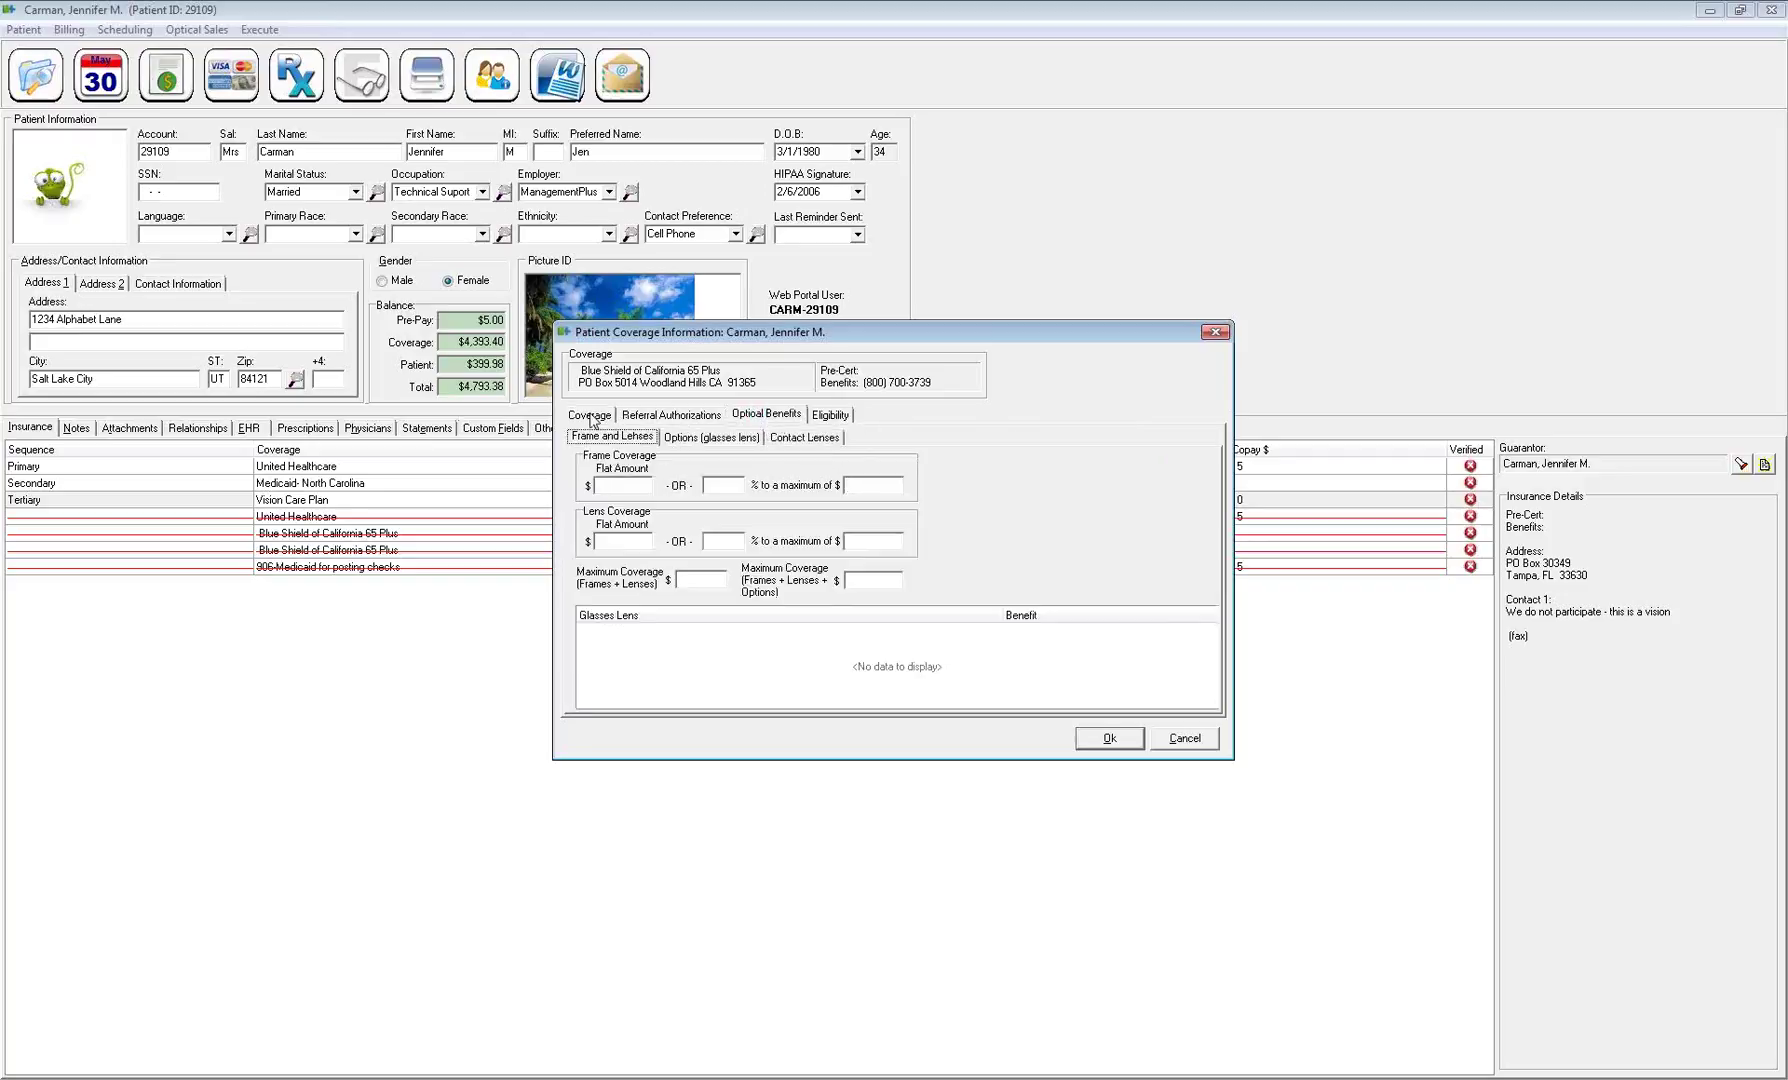
{"action": "left_click", "coordinate": [589, 414]}
{"action": "left_click", "coordinate": [764, 419]}
{"action": "left_click", "coordinate": [613, 488]}
{"action": "type", "text": "120"}
{"action": "left_click", "coordinate": [578, 418]}
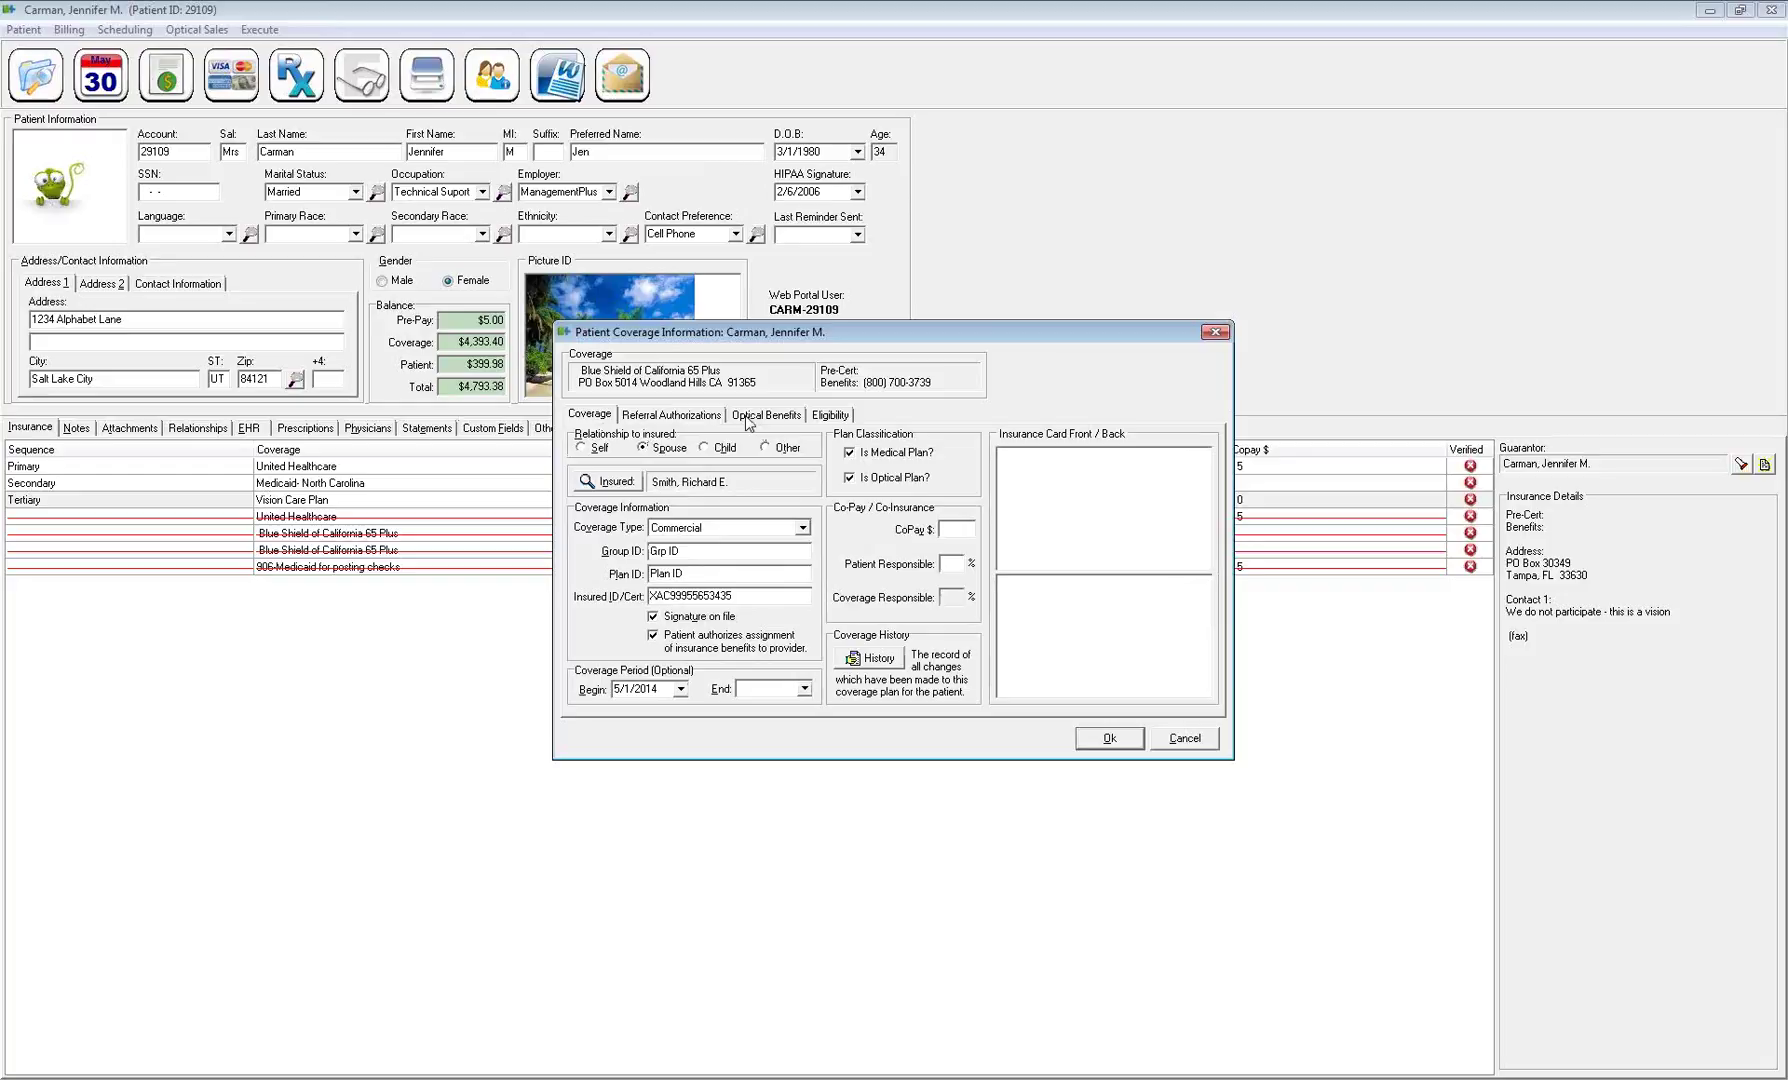
Turn off Is Optical Plan and enter a 45 copay
{"action": "left_click", "coordinate": [851, 484]}
{"action": "left_click", "coordinate": [853, 486]}
{"action": "left_click", "coordinate": [851, 479]}
{"action": "left_click", "coordinate": [962, 528]}
{"action": "type", "text": "45"}
Clear the patient responsible percentage, leaving coverage responsible at 80%
{"action": "left_click", "coordinate": [953, 566]}
{"action": "type", "text": "20"}
{"action": "left_click_drag", "start_coordinate": [961, 566], "coordinate": [904, 571]}
{"action": "key", "text": "Tab"}
{"action": "left_click", "coordinate": [943, 566]}
{"action": "key", "text": "BackSpace"}
{"action": "key", "text": "BackSpace"}
{"action": "left_click", "coordinate": [953, 531]}
Reposition the coverage window and turn off duplex scanning for insurance card images
{"action": "left_click_drag", "start_coordinate": [961, 324], "coordinate": [804, 280]}
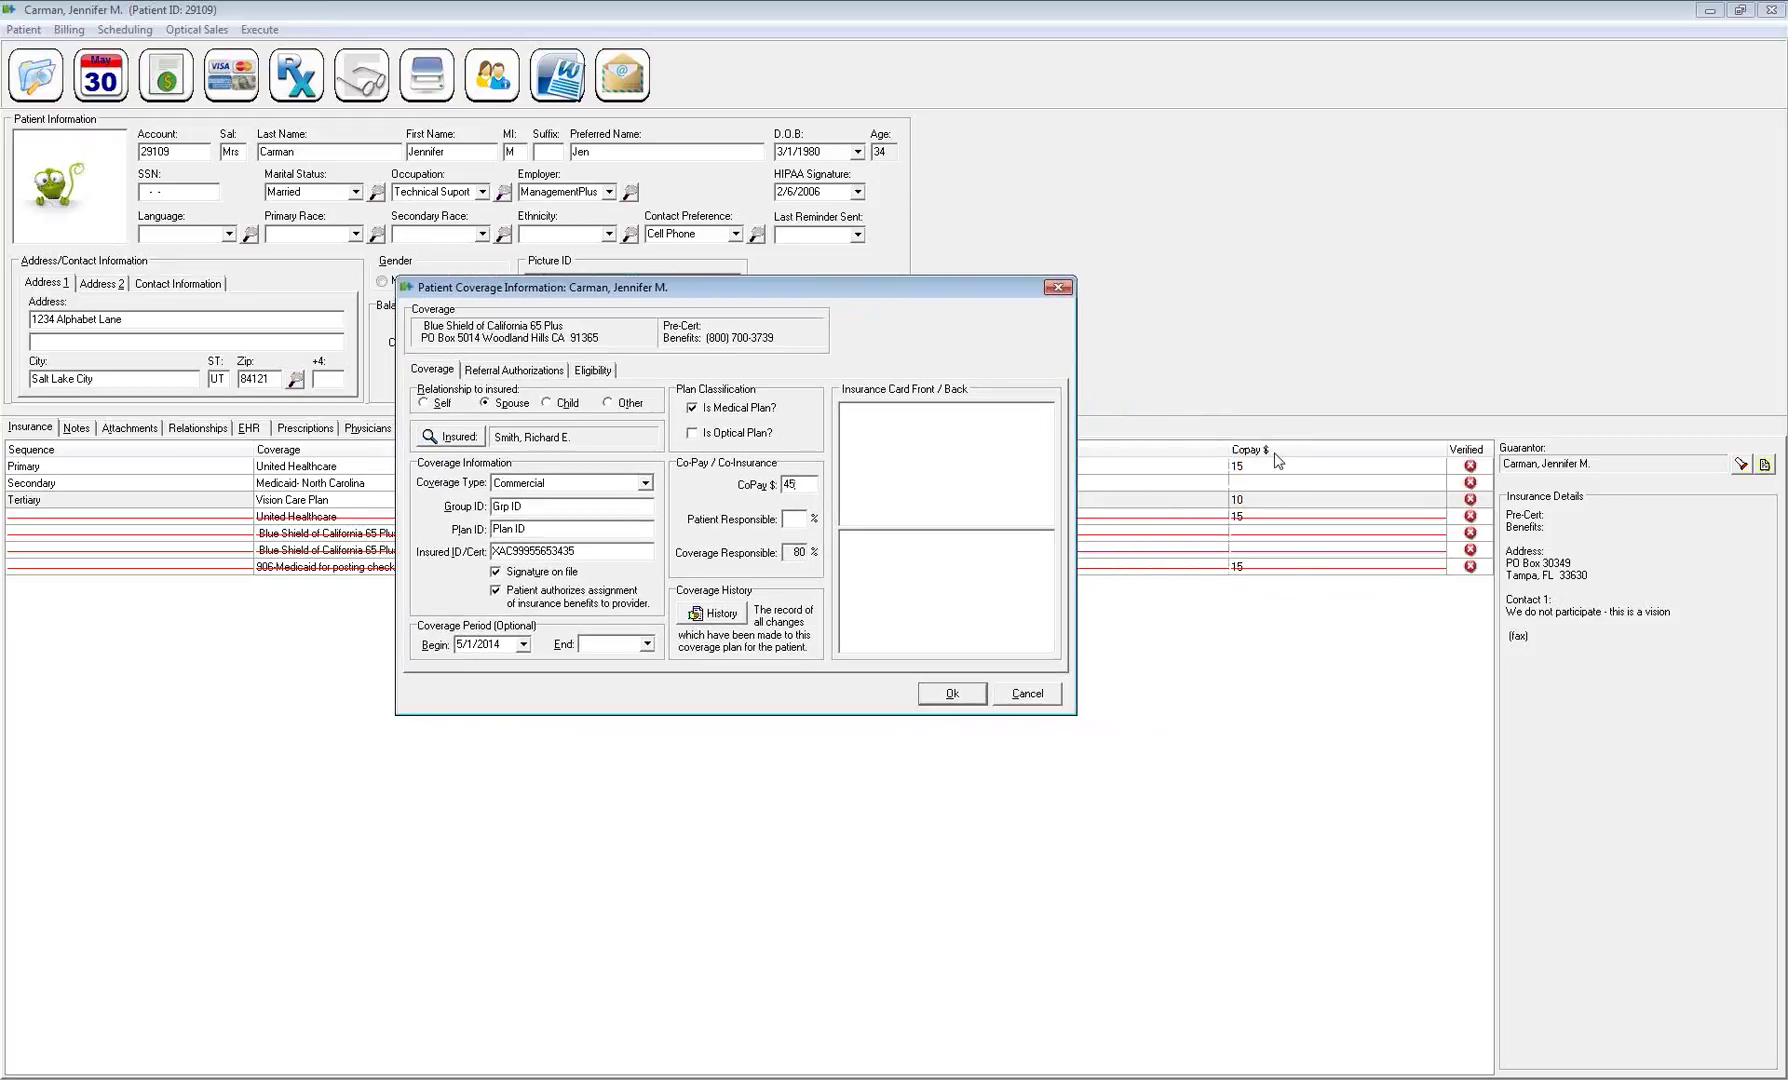
{"action": "left_click_drag", "start_coordinate": [950, 290], "coordinate": [1081, 318]}
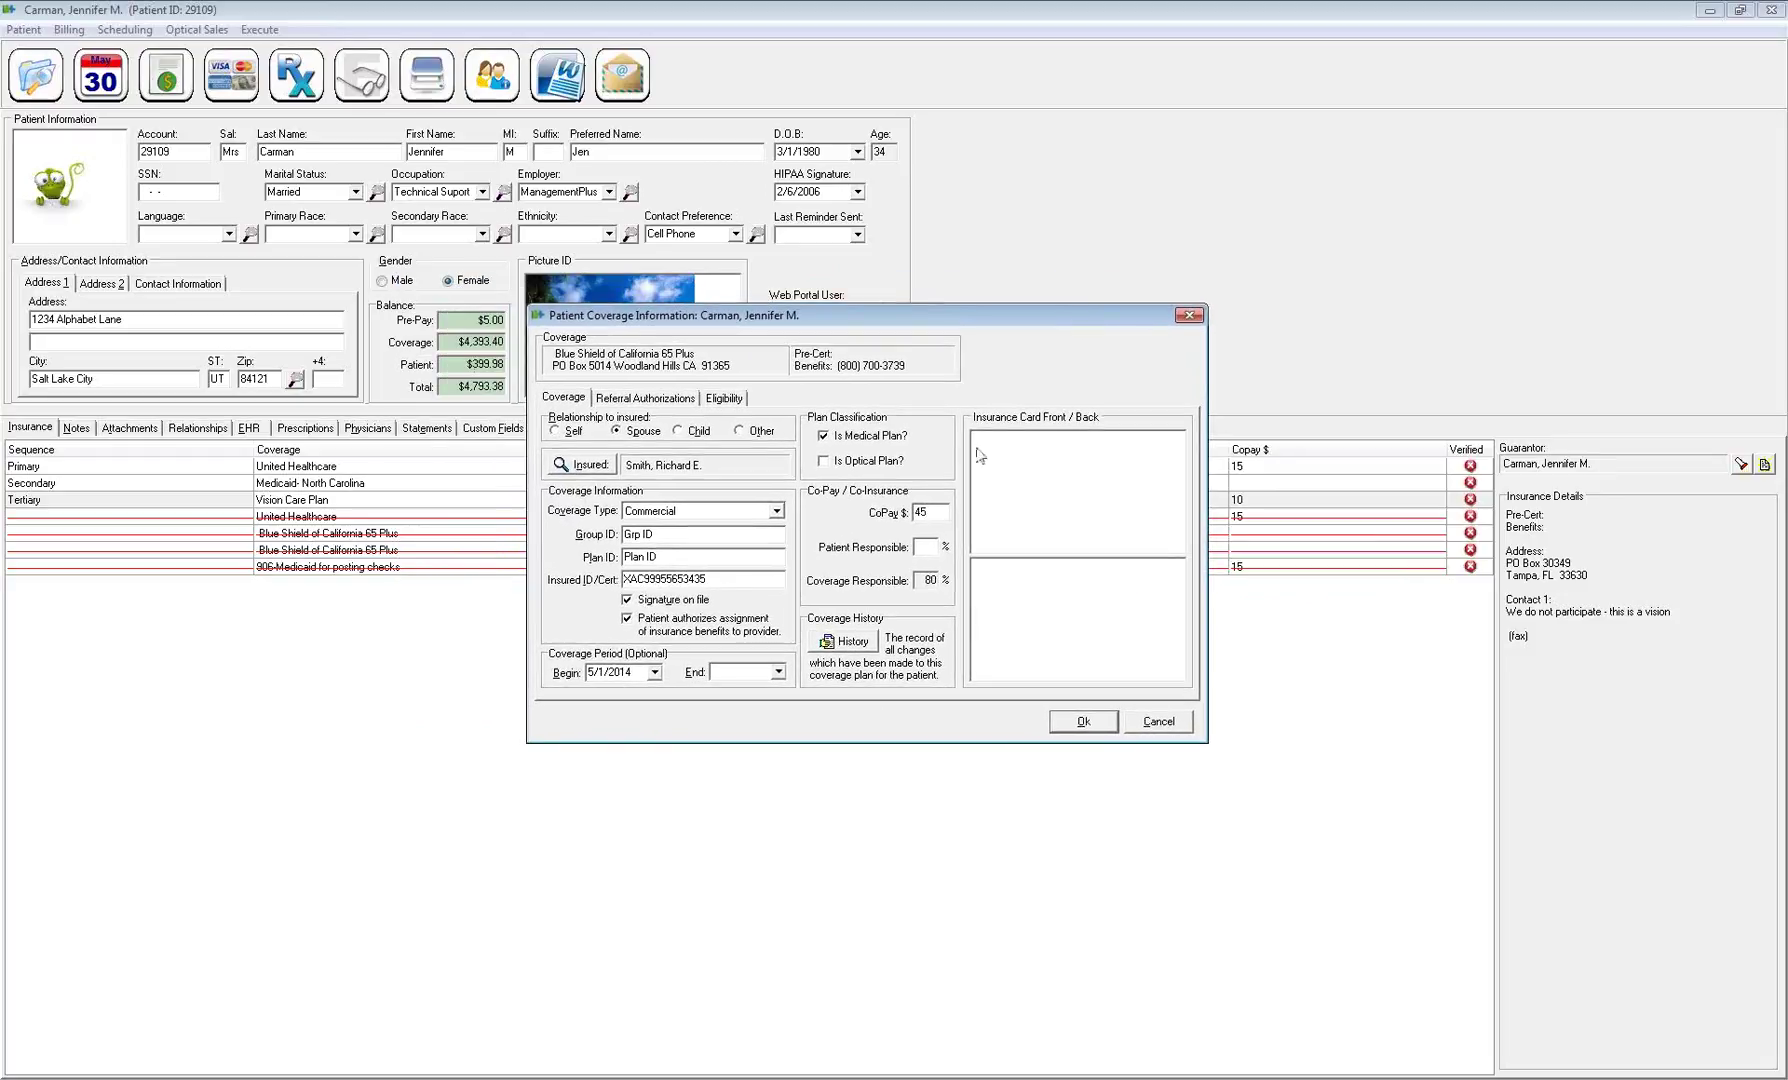
{"action": "right_click", "coordinate": [1022, 484]}
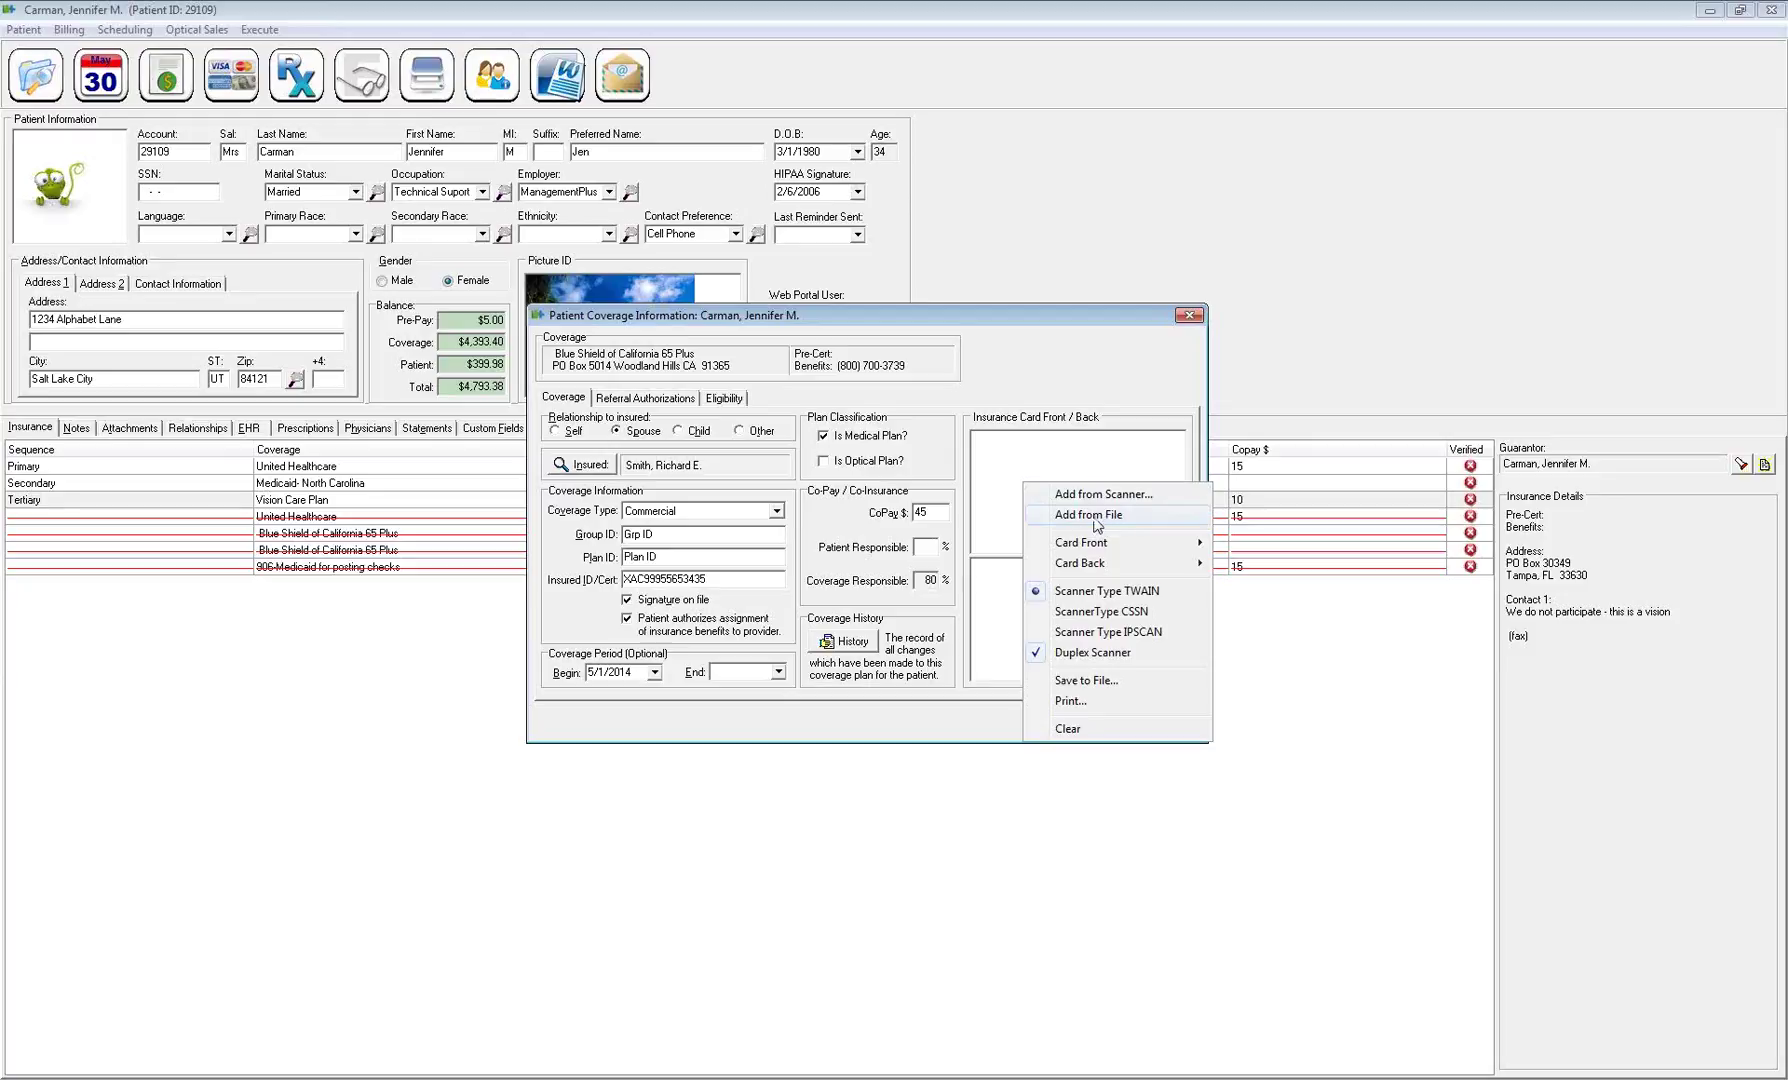
{"action": "mouse_move", "coordinate": [1096, 550]}
{"action": "left_click", "coordinate": [1048, 655]}
{"action": "right_click", "coordinate": [1042, 538]}
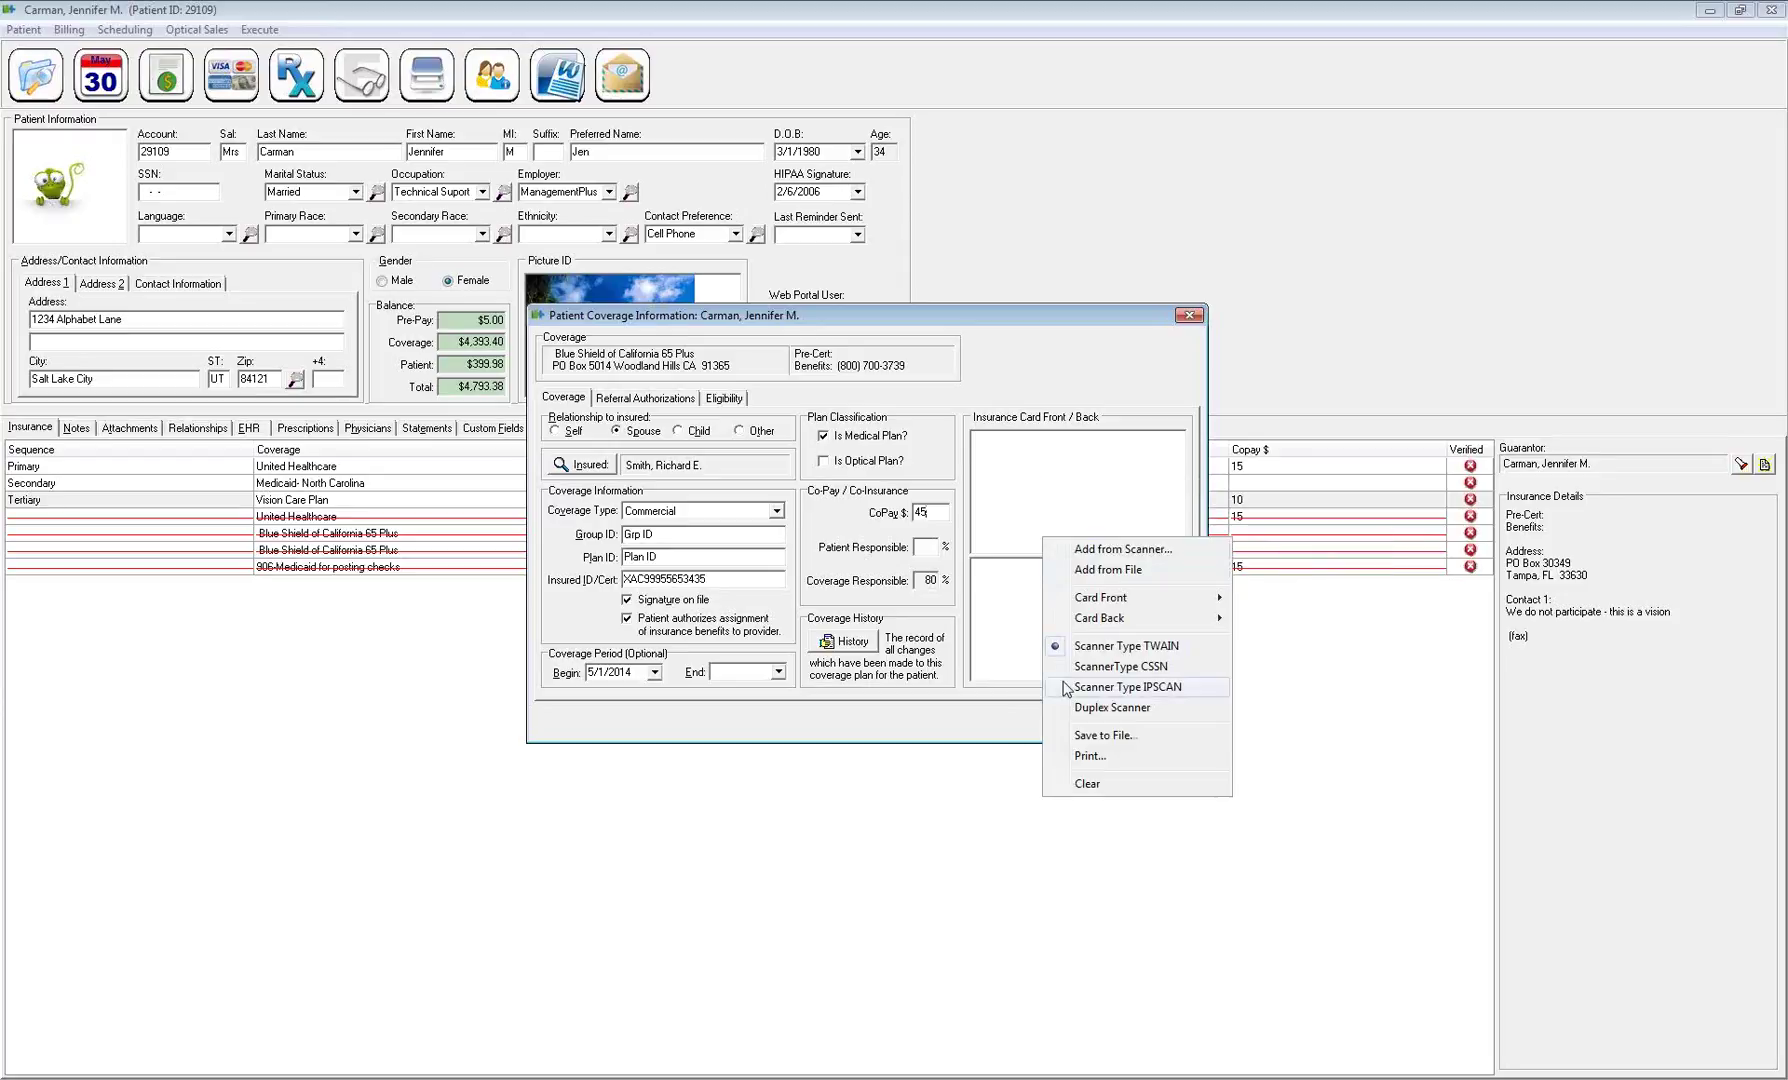
{"action": "left_click", "coordinate": [1068, 710]}
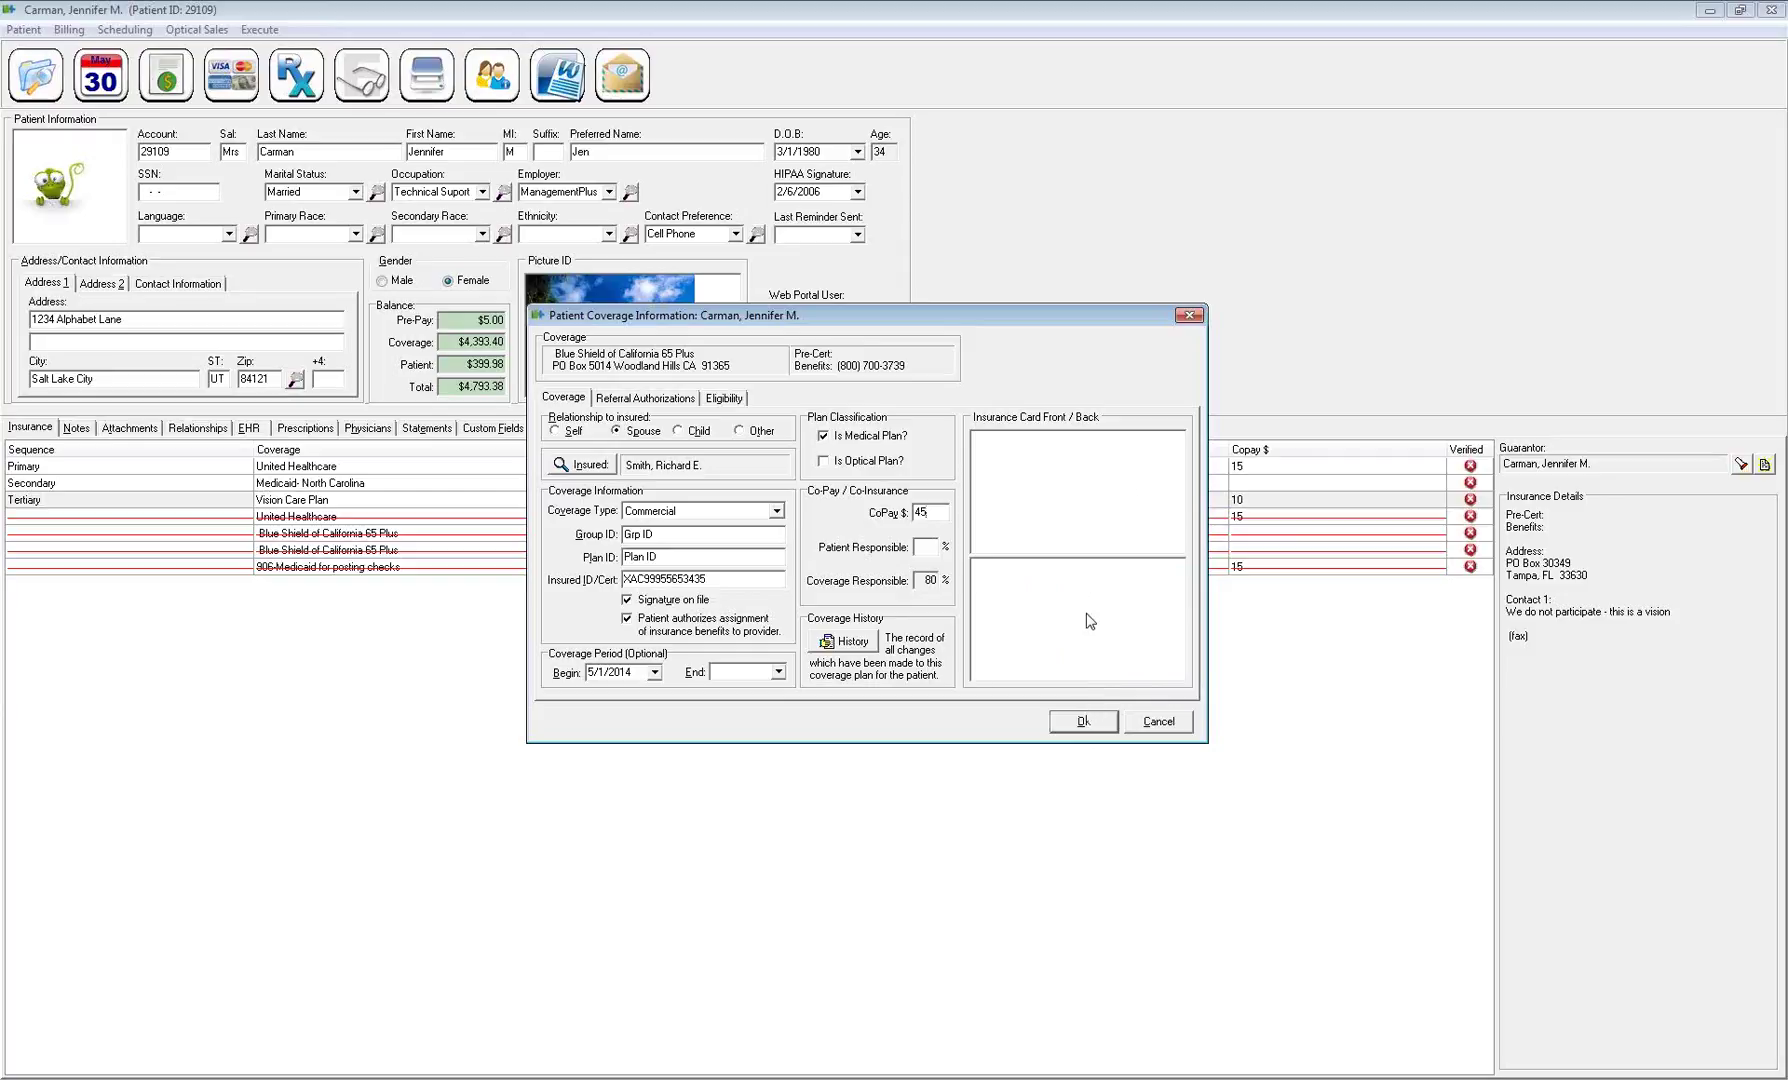
{"action": "right_click", "coordinate": [1031, 510]}
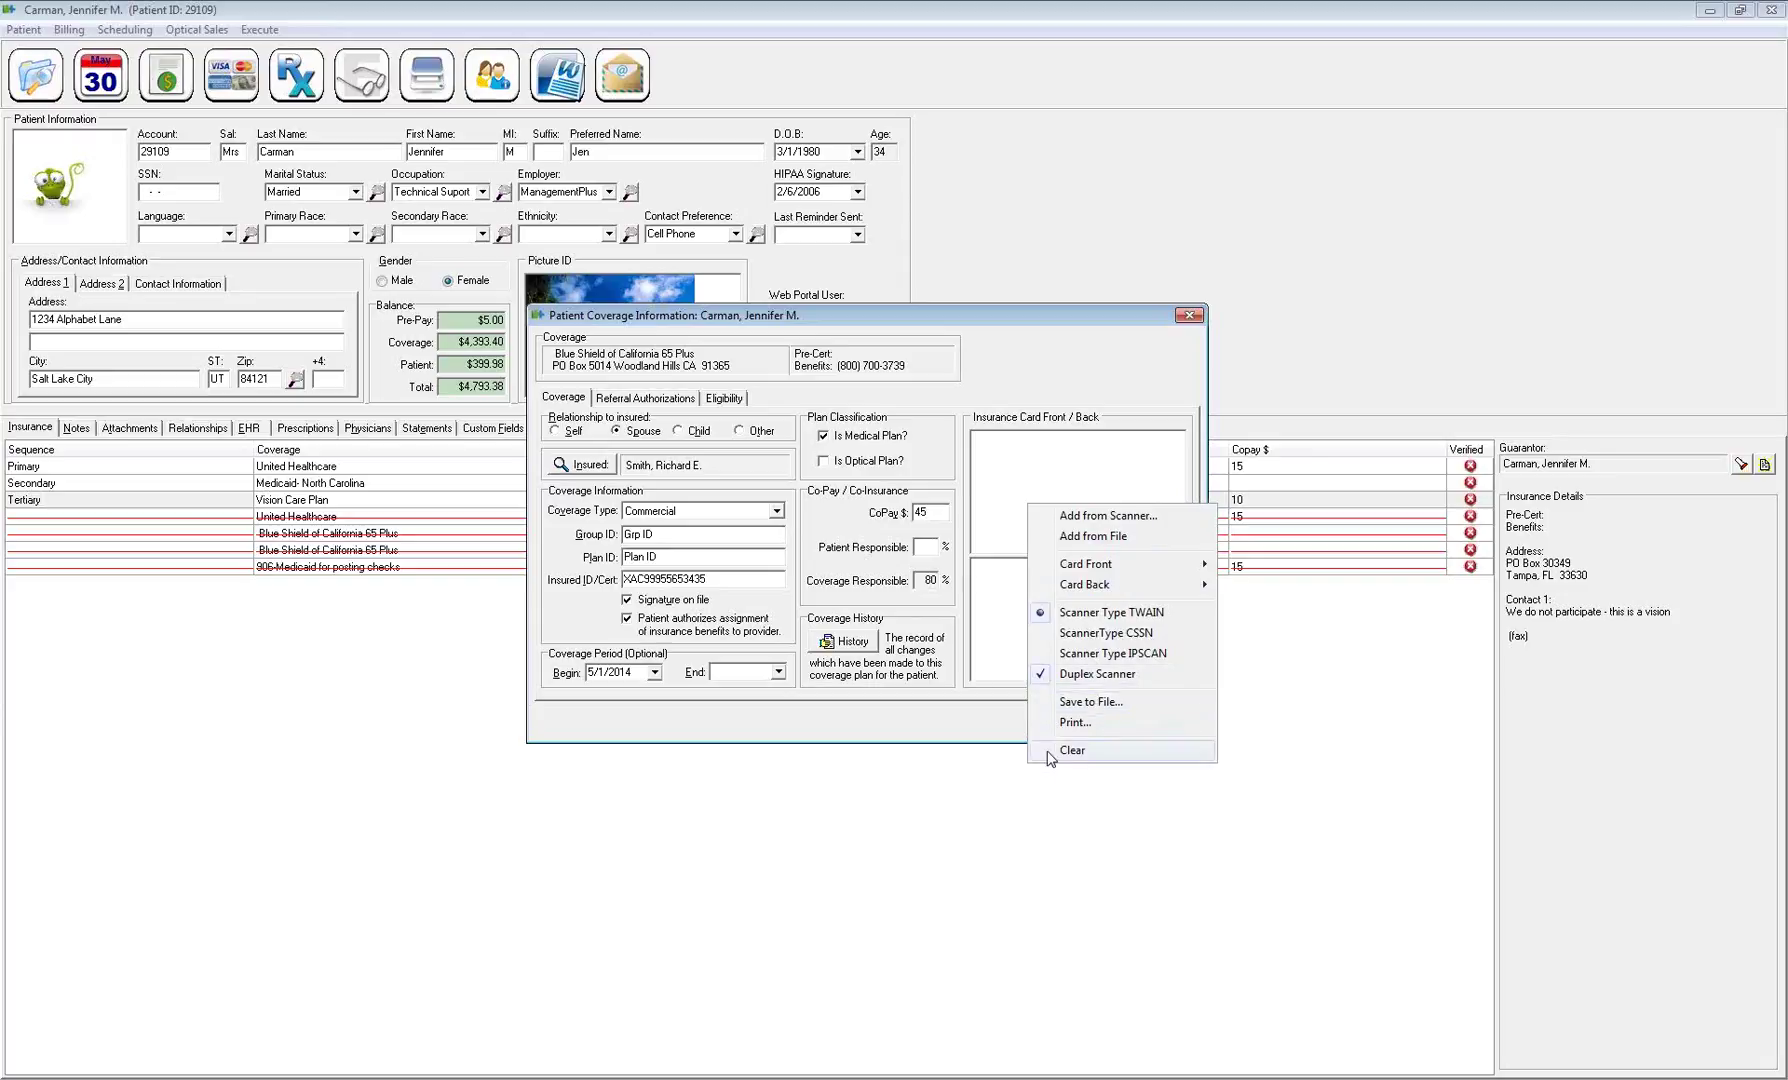
{"action": "left_click", "coordinate": [1015, 486]}
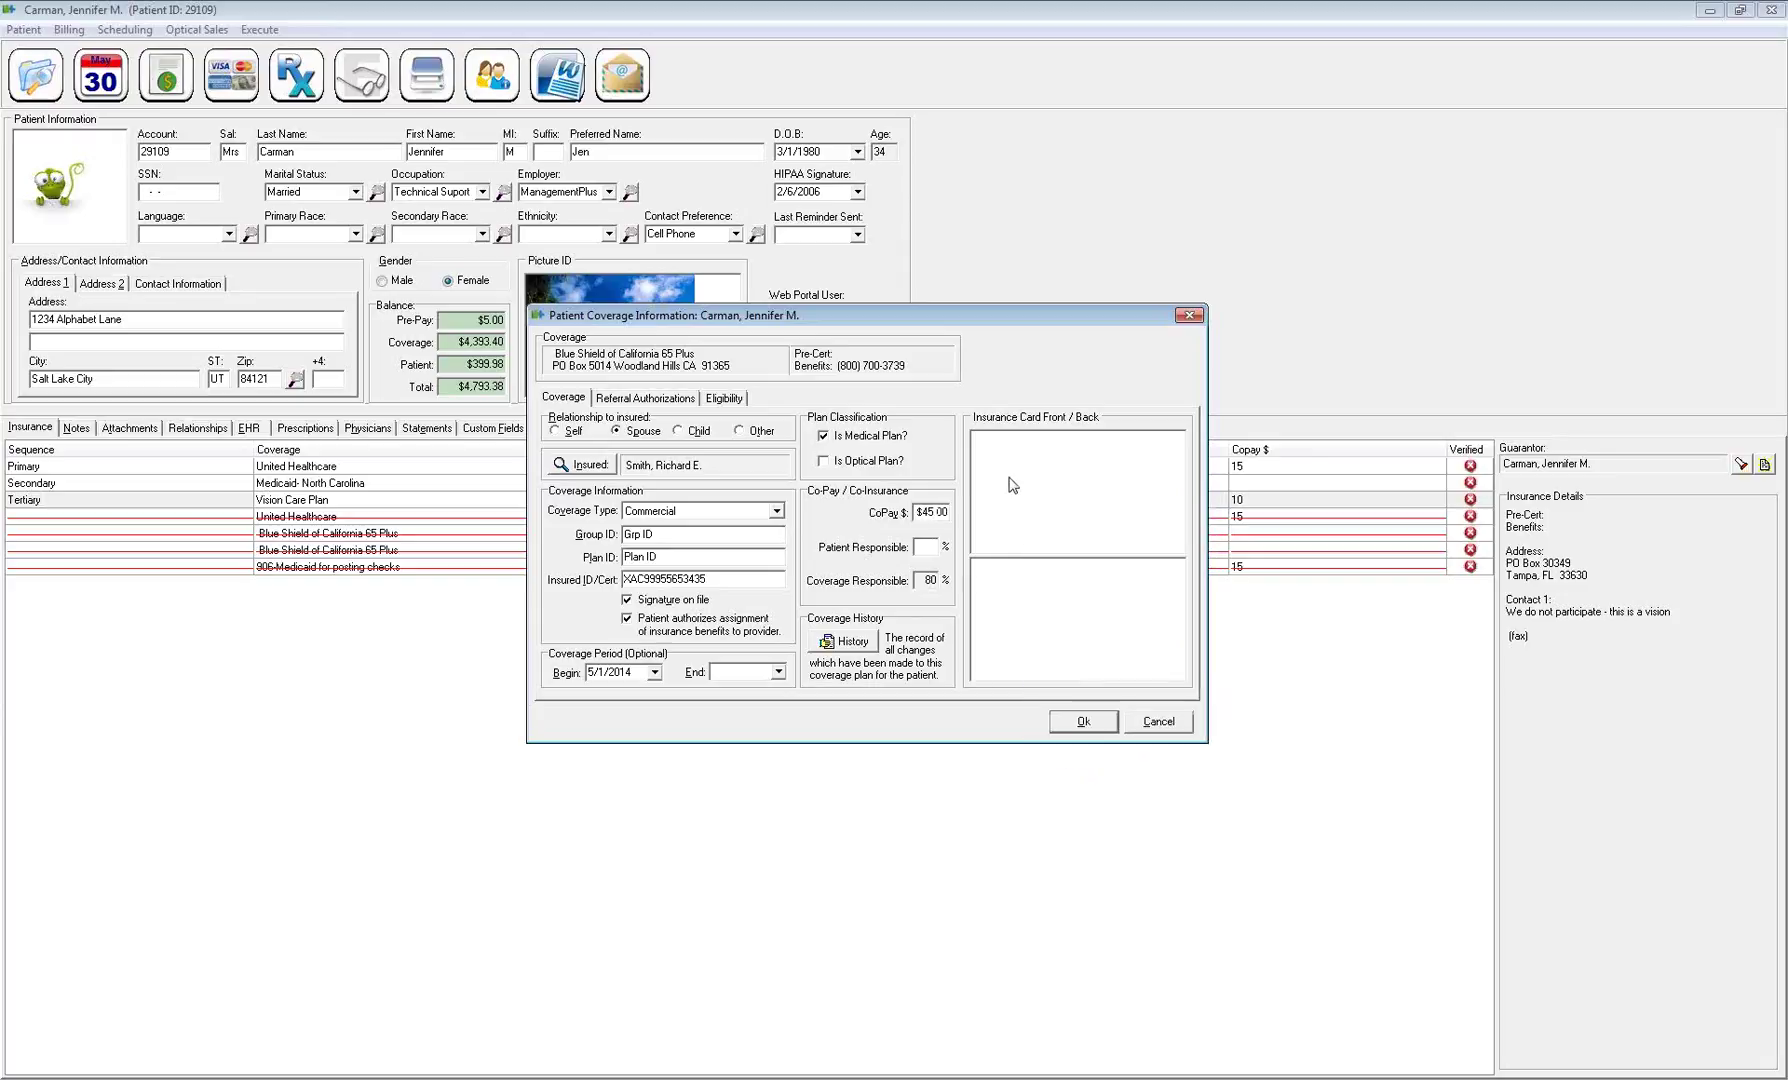
View the enlarged card image, save the coverage, and reopen the new Tertiary Blue Shield entry
{"action": "double_click", "coordinate": [1012, 487]}
{"action": "left_click_drag", "start_coordinate": [912, 378], "coordinate": [866, 363]}
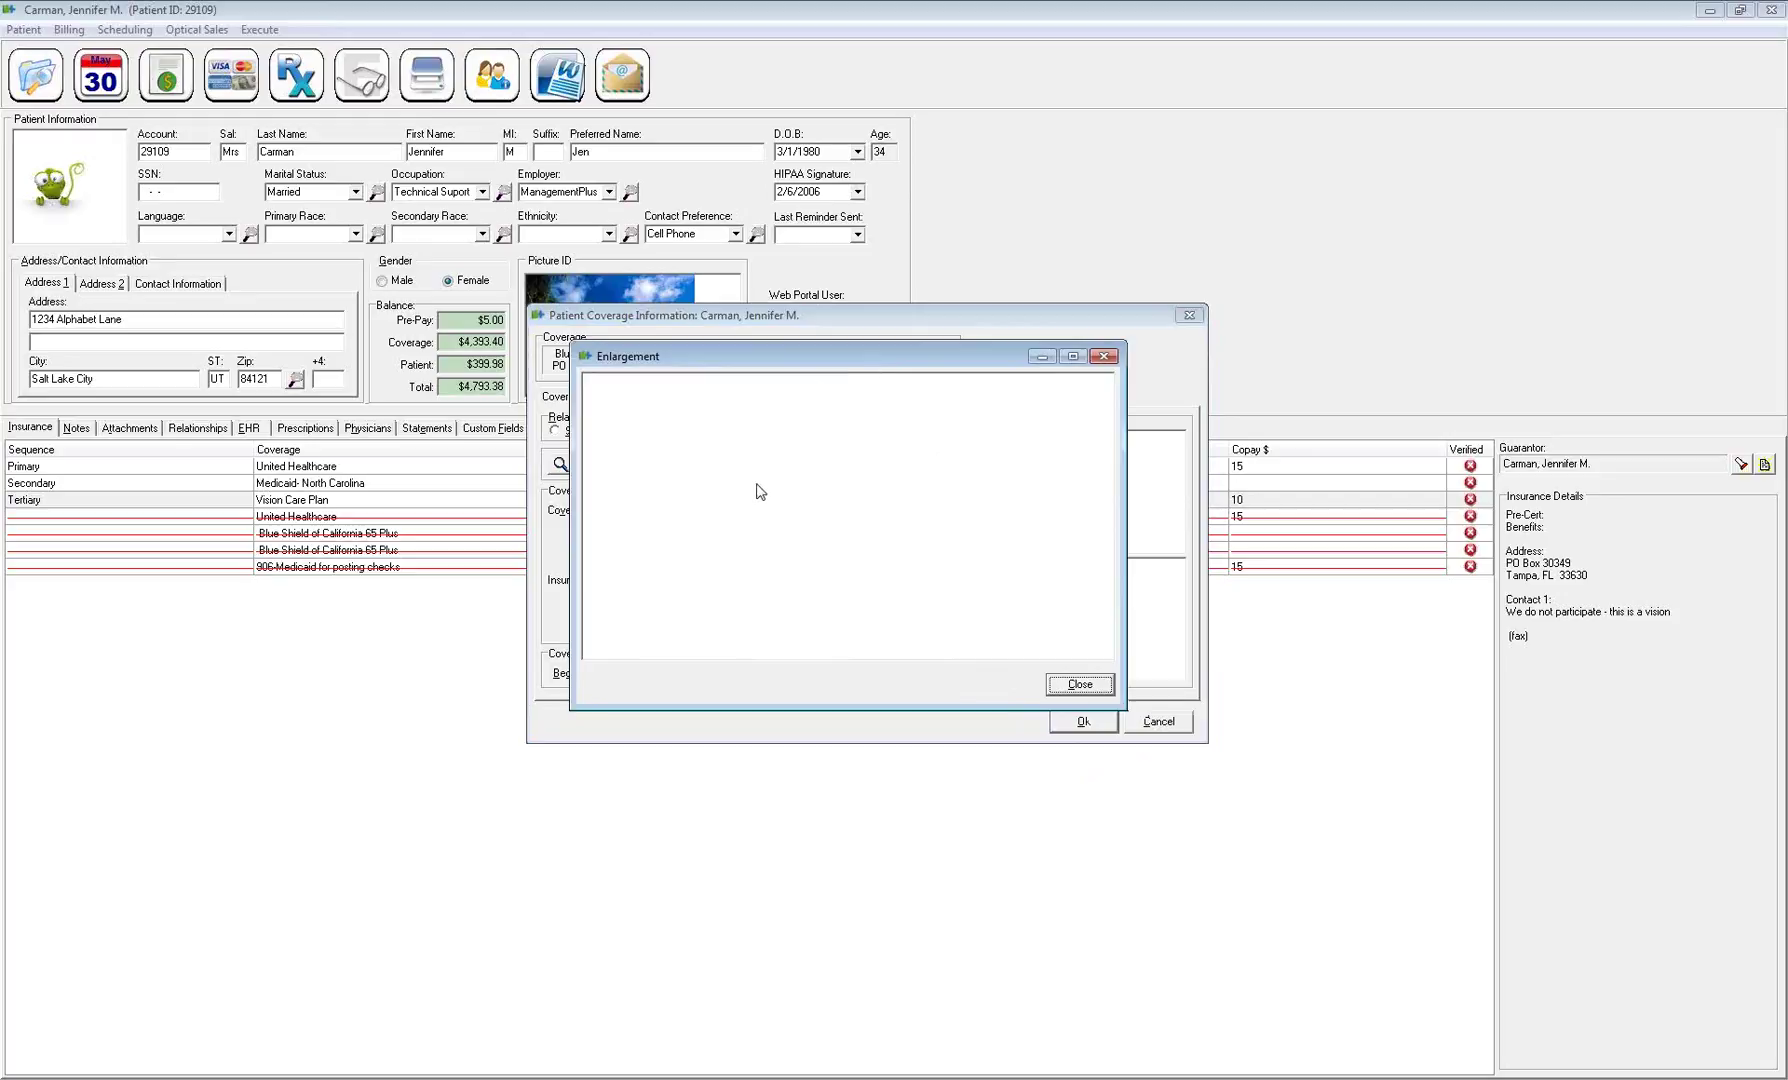
{"action": "left_click", "coordinate": [1071, 684]}
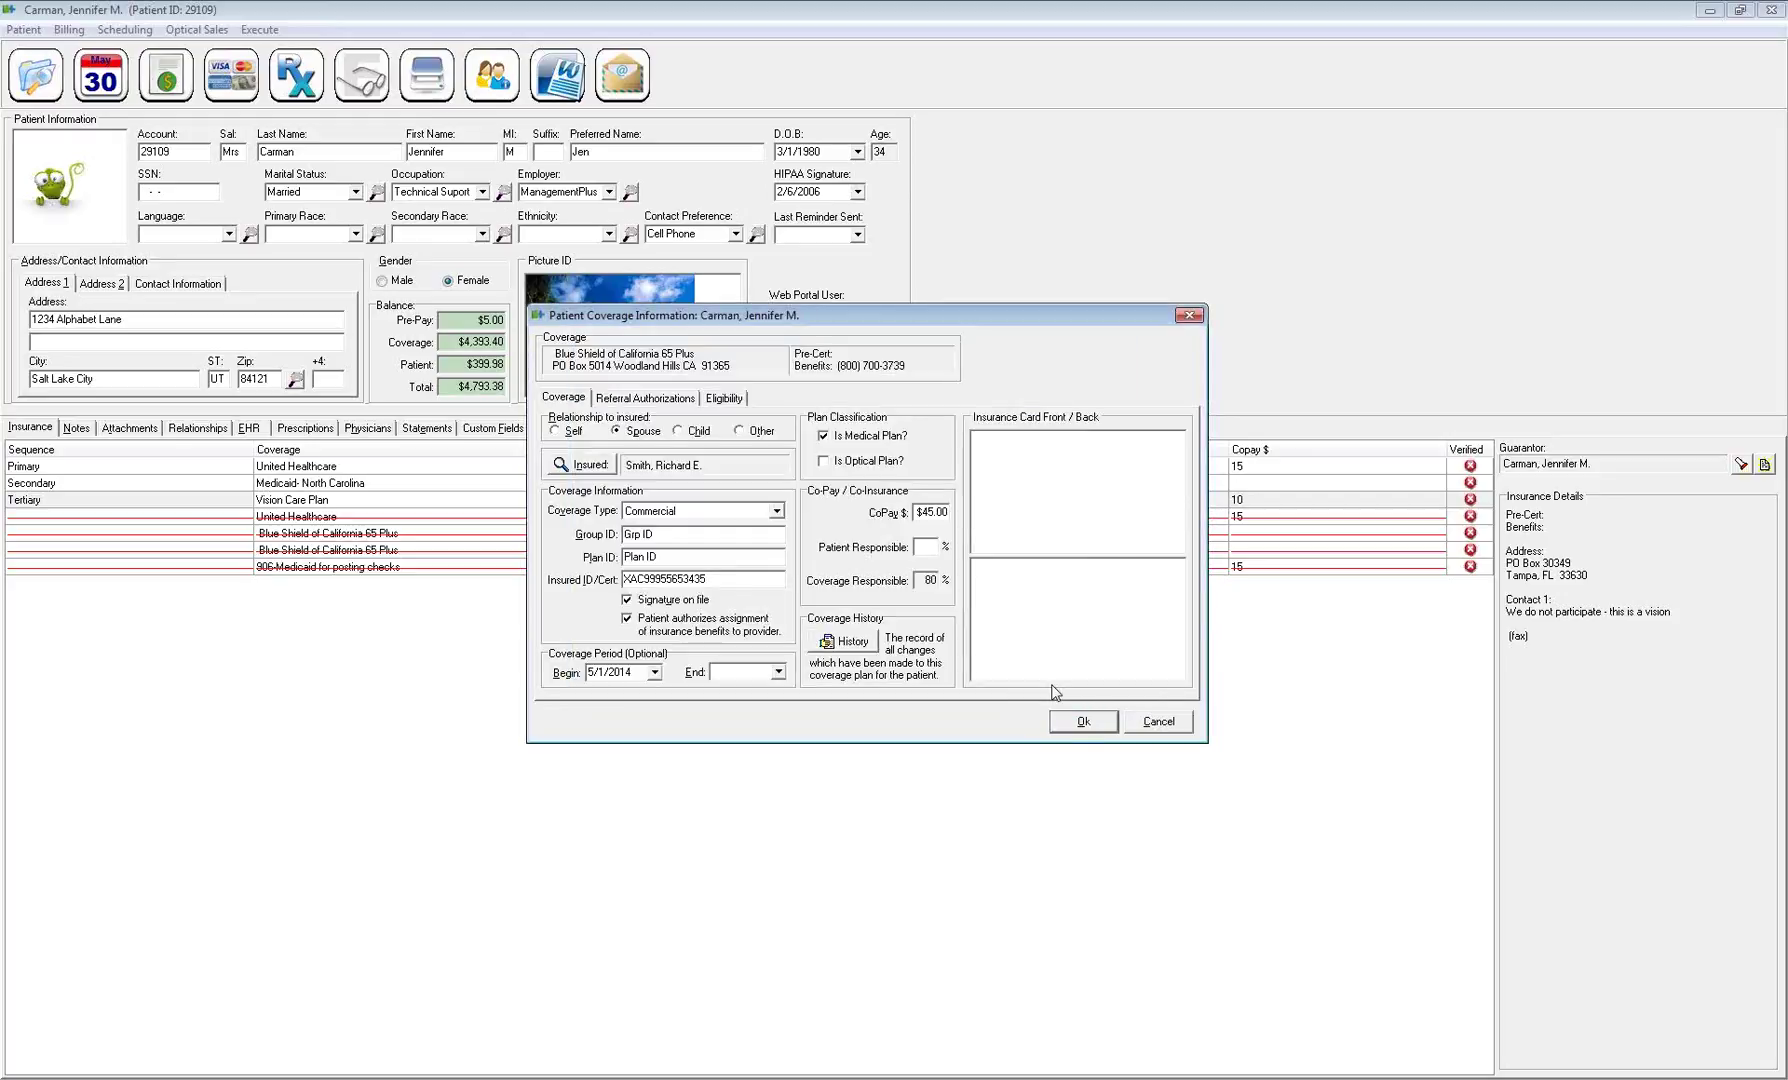
{"action": "left_click", "coordinate": [1085, 728]}
{"action": "left_click", "coordinate": [305, 518]}
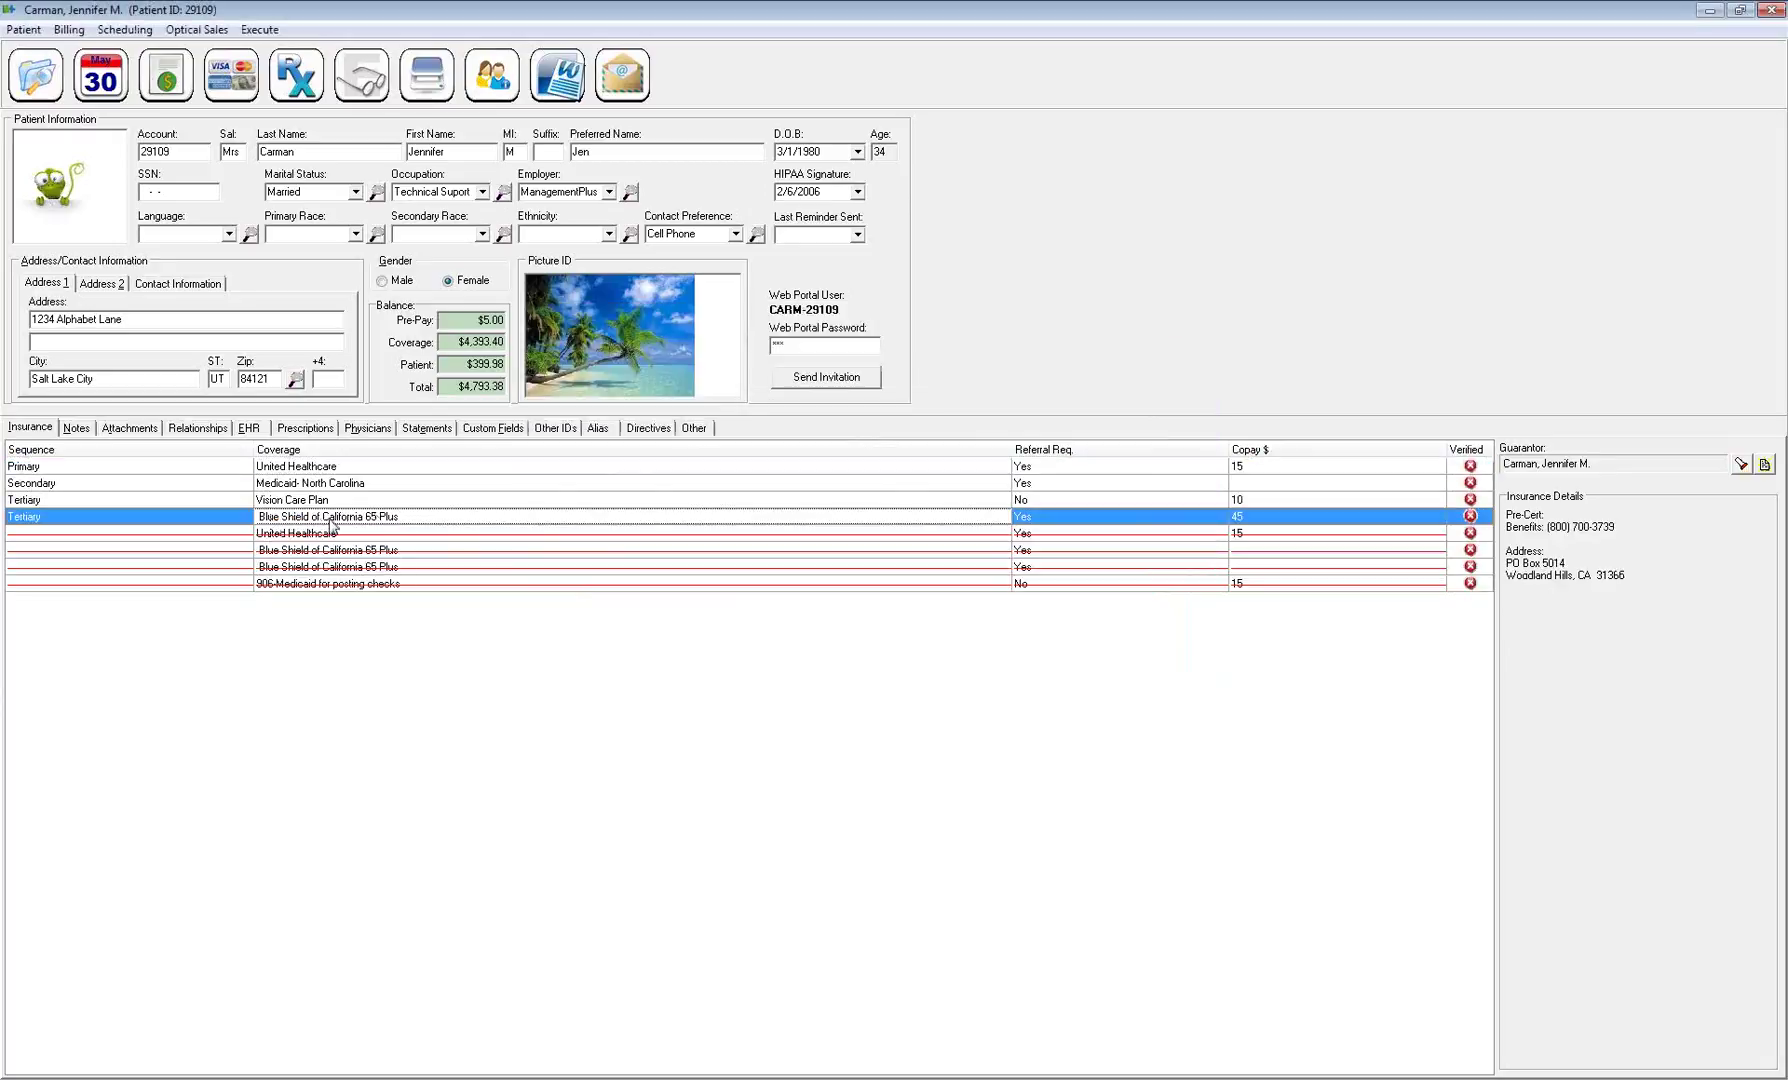
{"action": "double_click", "coordinate": [331, 523]}
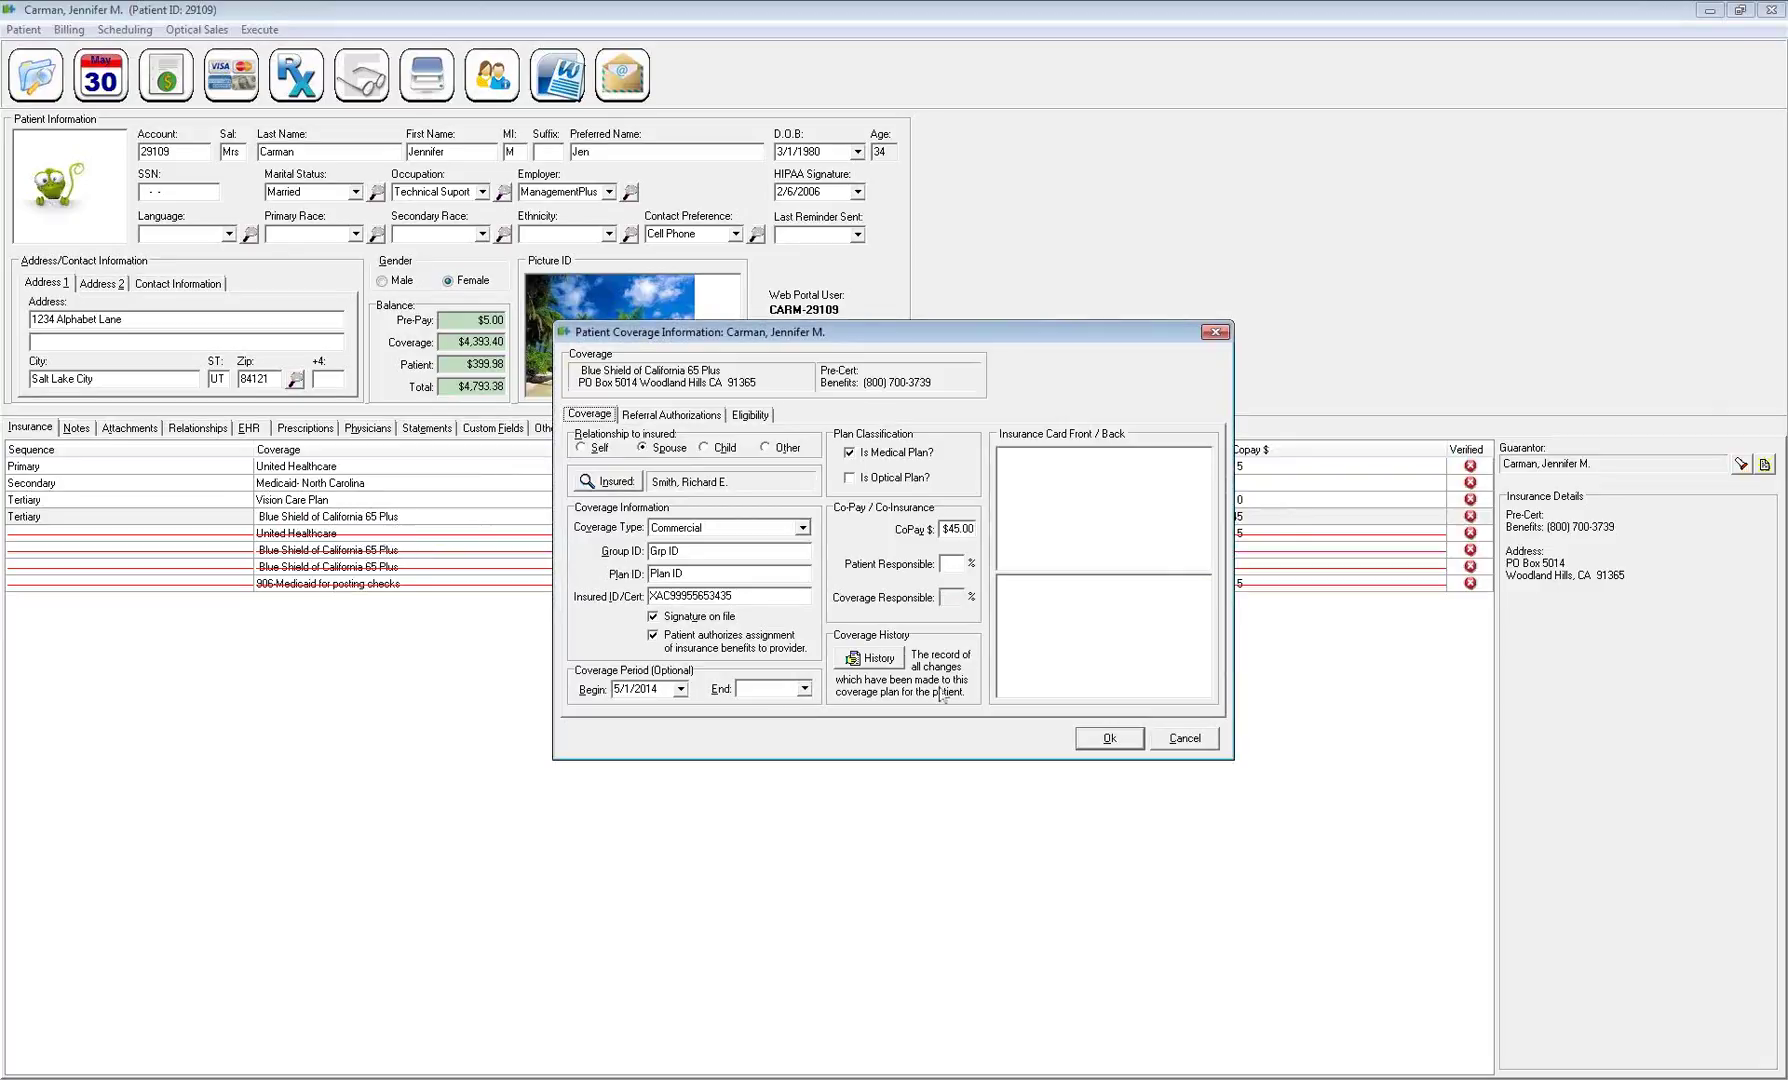
{"action": "left_click", "coordinate": [878, 659]}
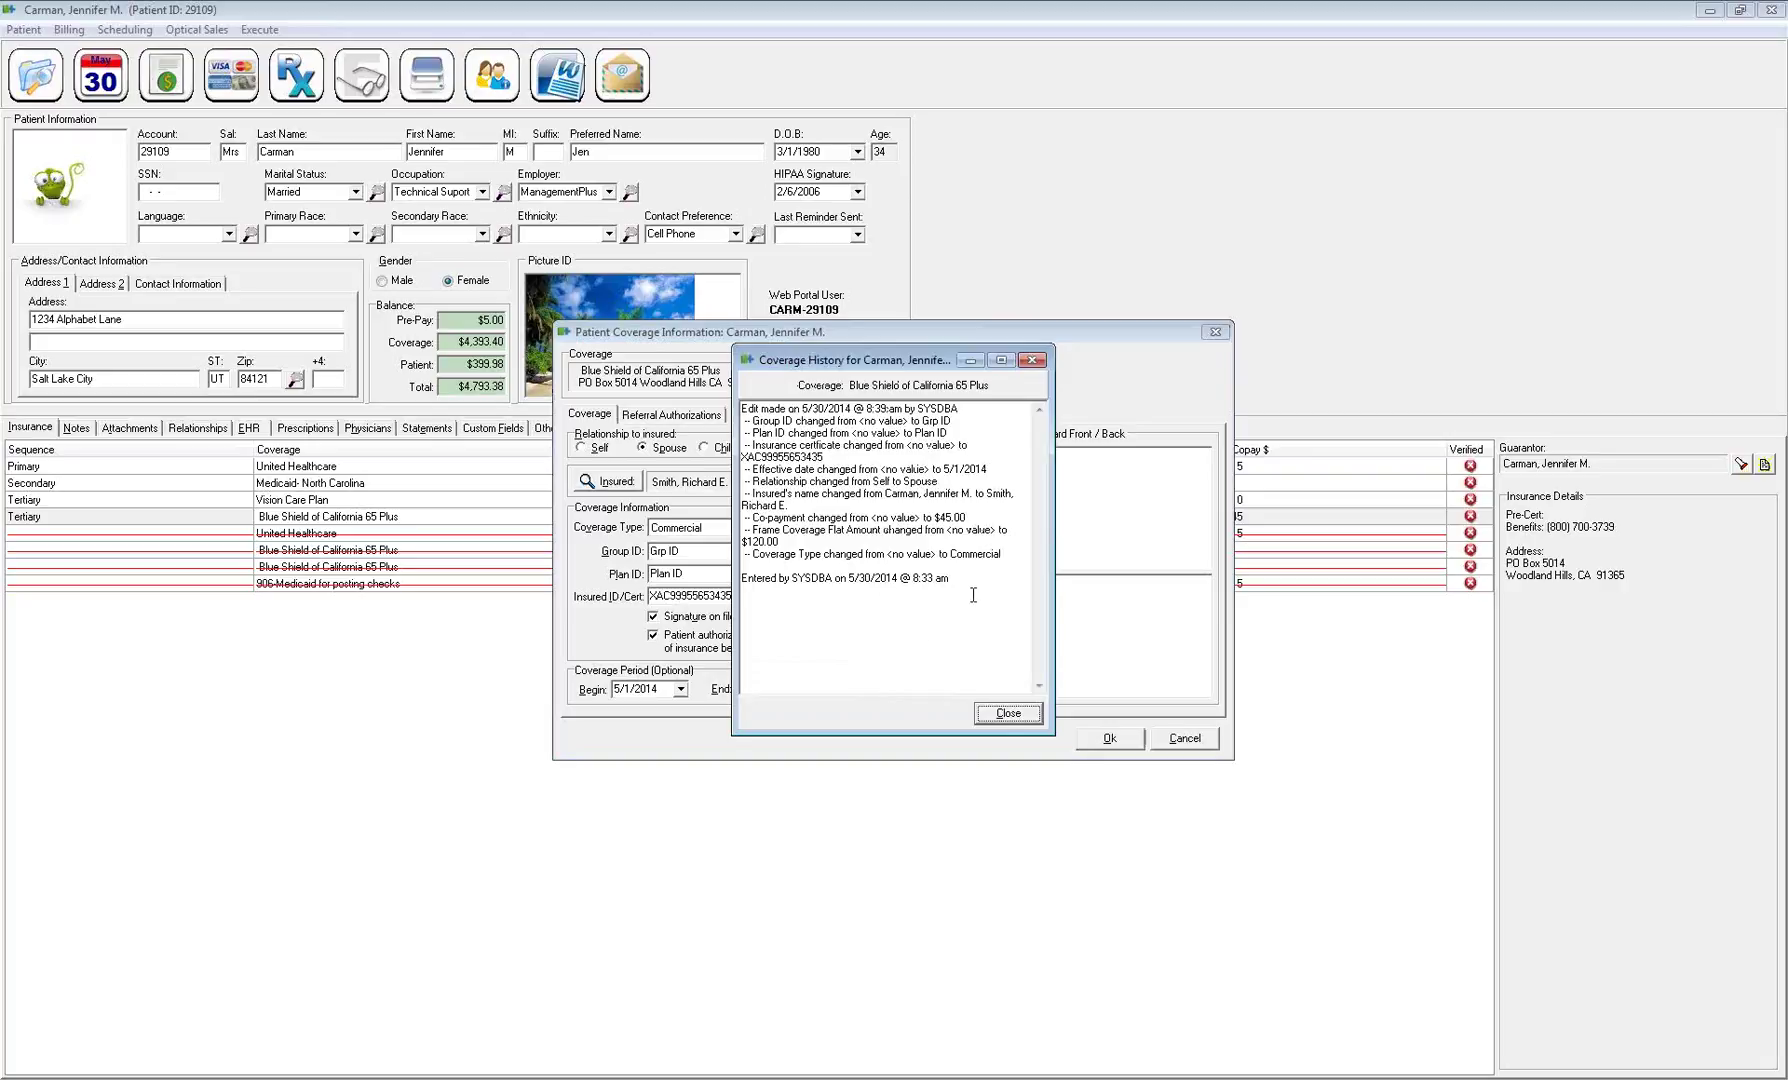
{"action": "left_click_drag", "start_coordinate": [951, 581], "coordinate": [740, 580]}
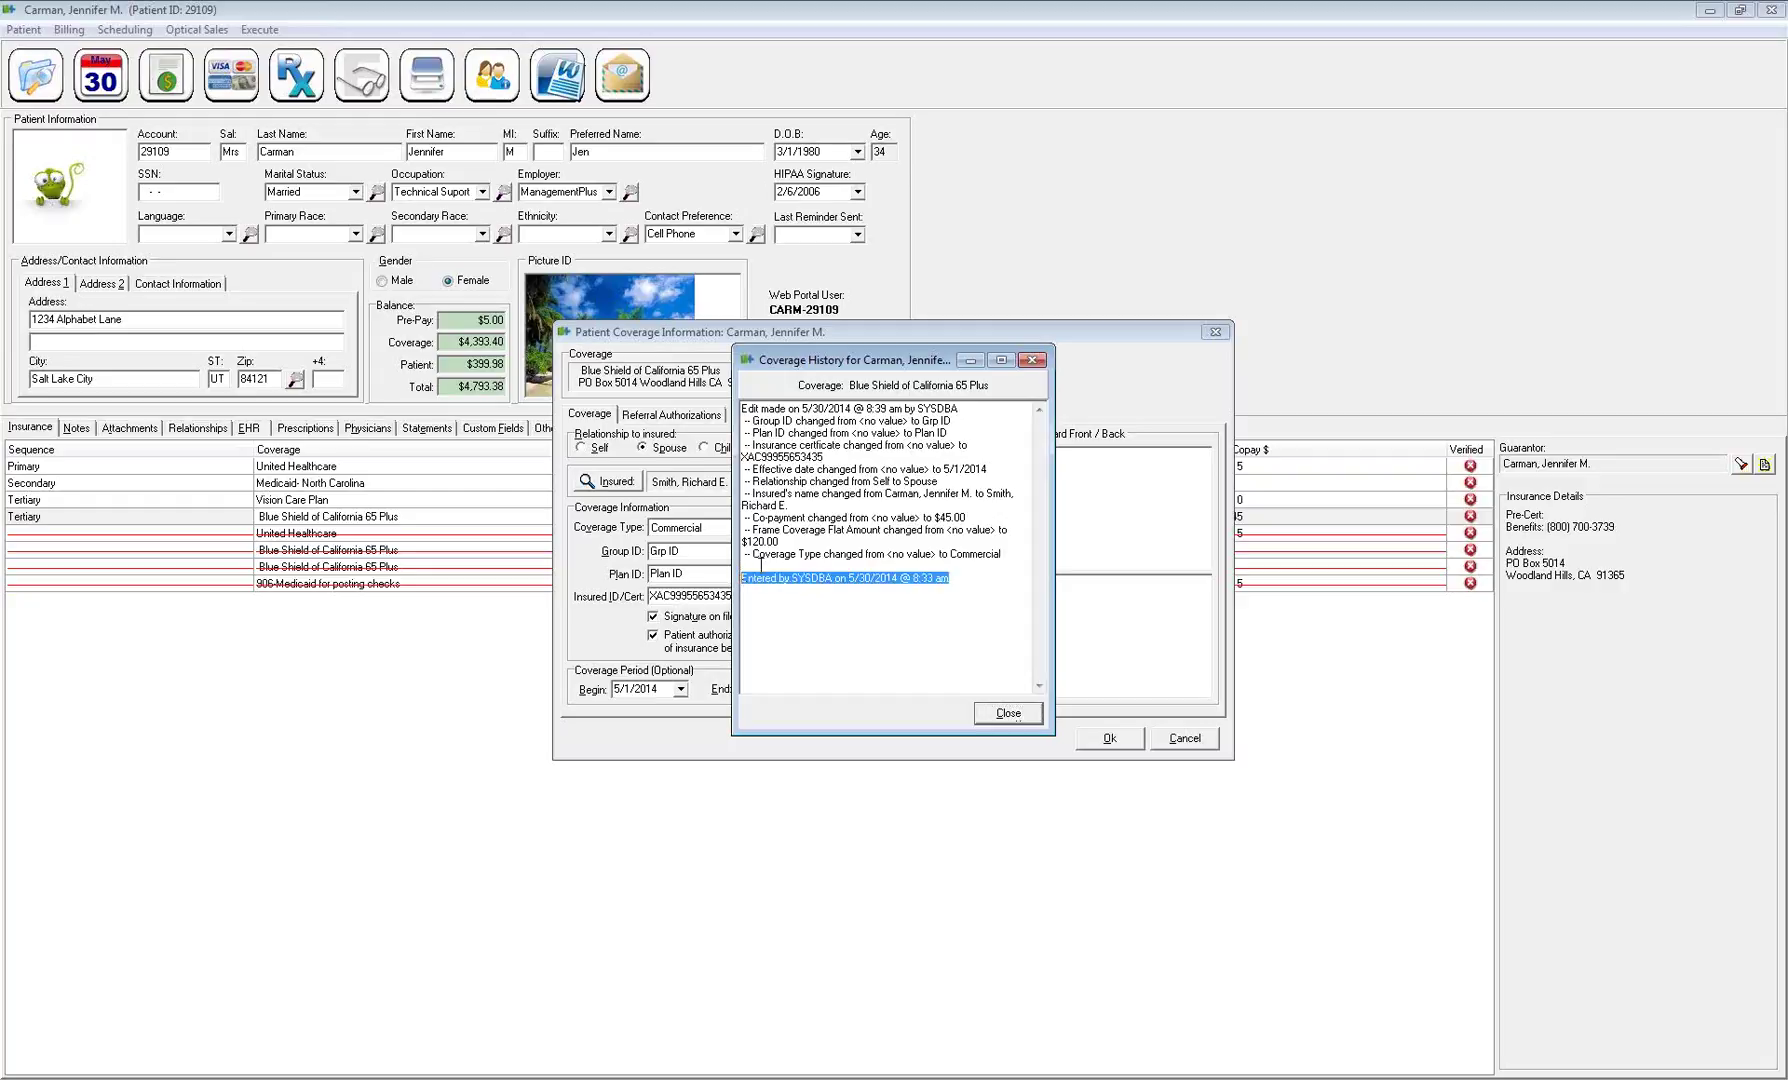
{"action": "left_click_drag", "start_coordinate": [742, 407], "coordinate": [1015, 550]}
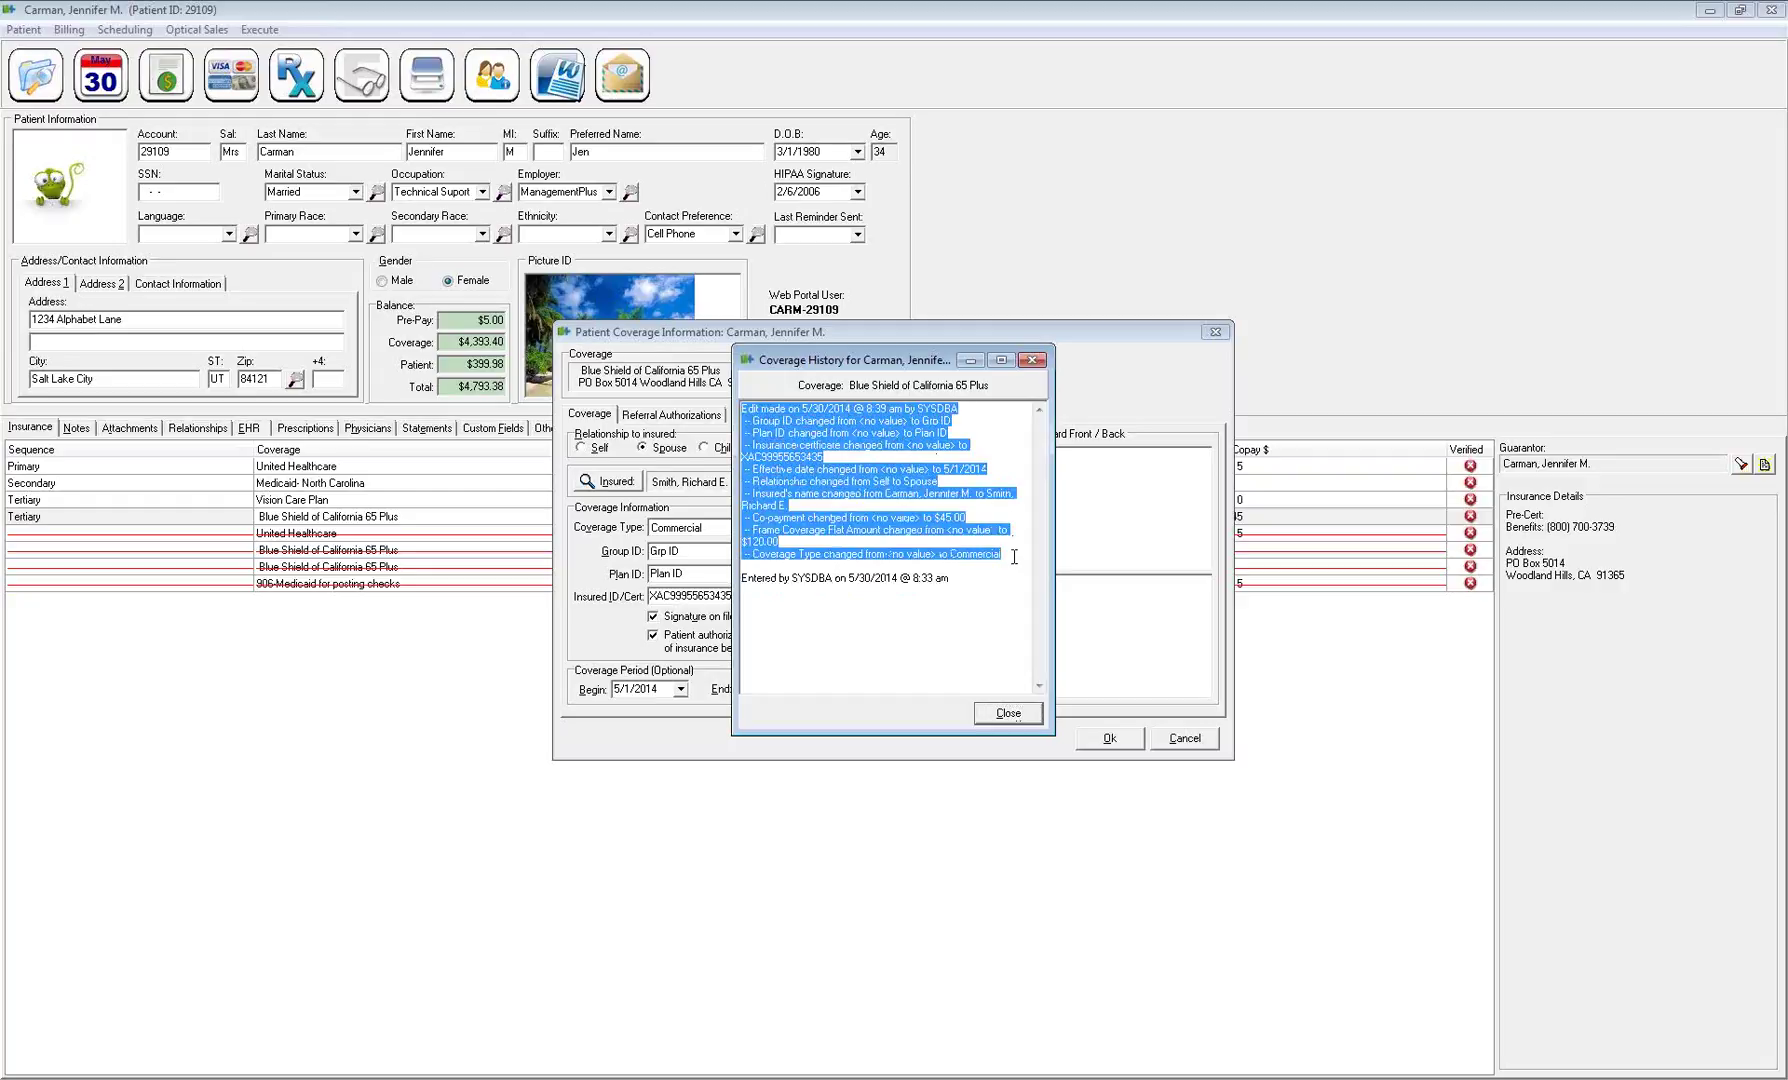
{"action": "left_click_drag", "start_coordinate": [971, 421], "coordinate": [730, 459]}
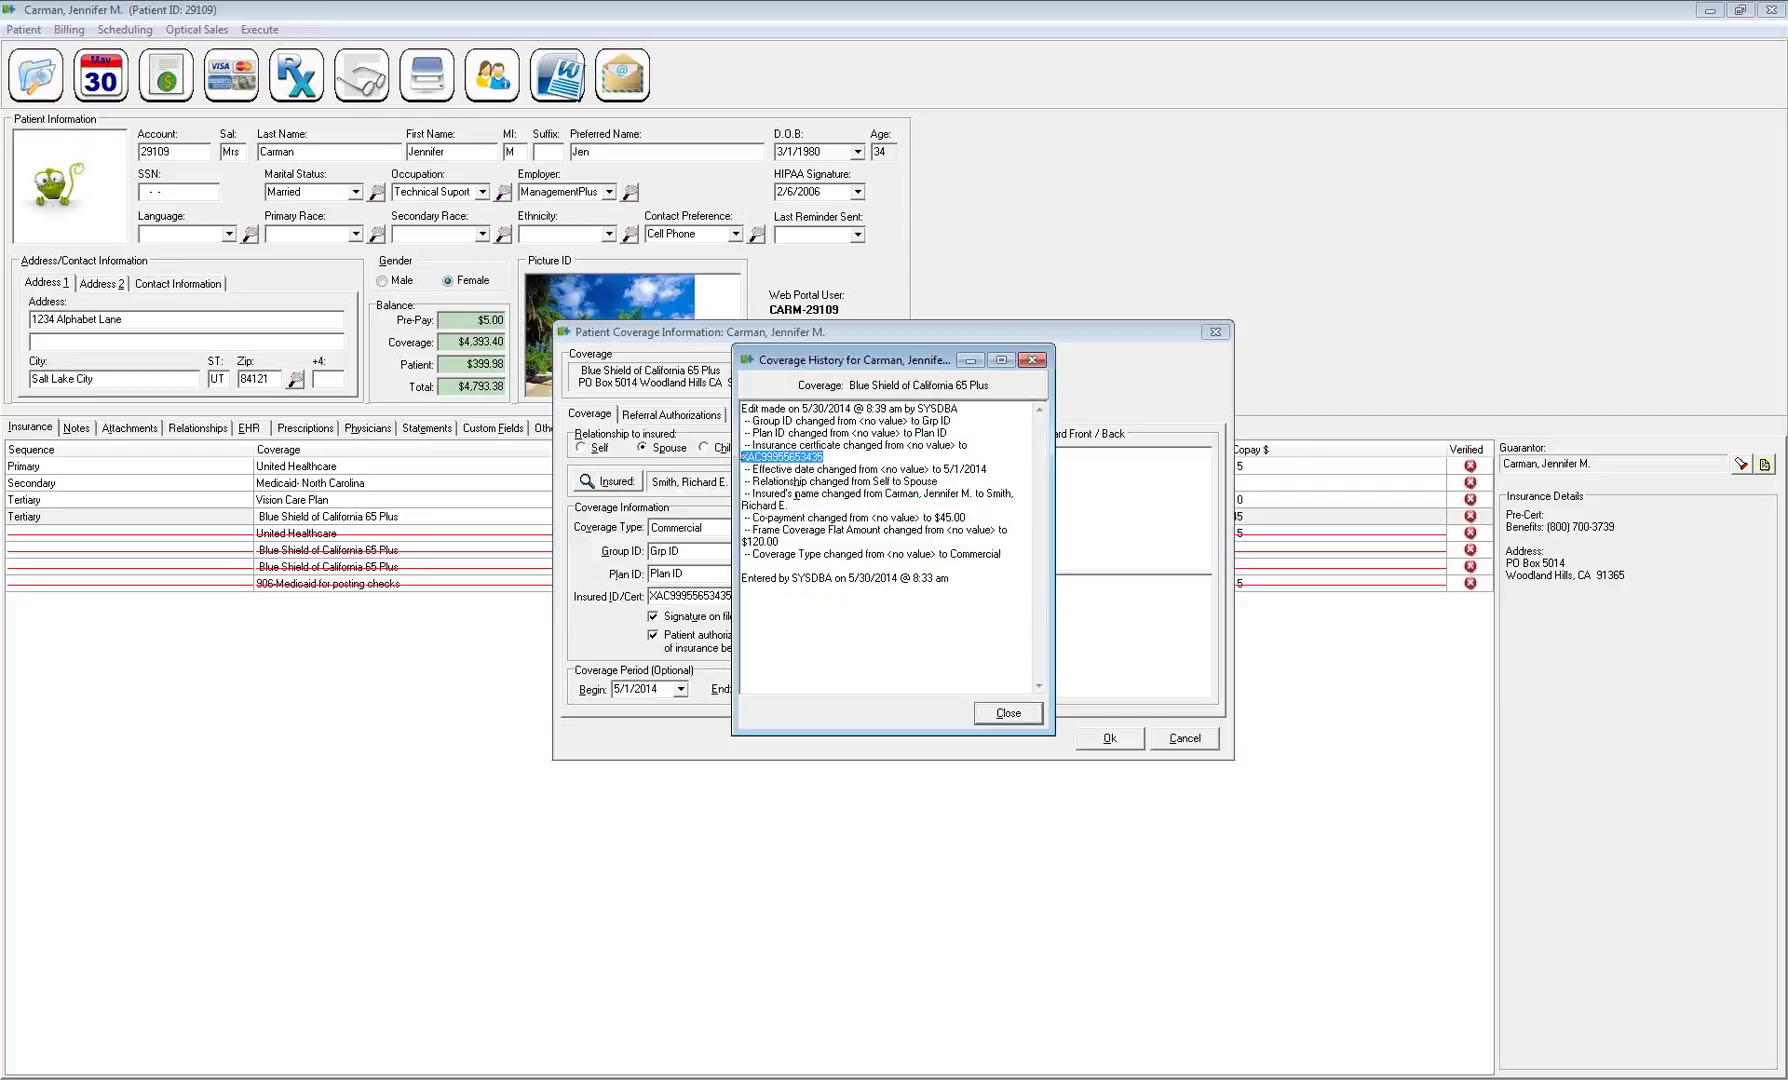
{"action": "left_click_drag", "start_coordinate": [943, 469], "coordinate": [1004, 504]}
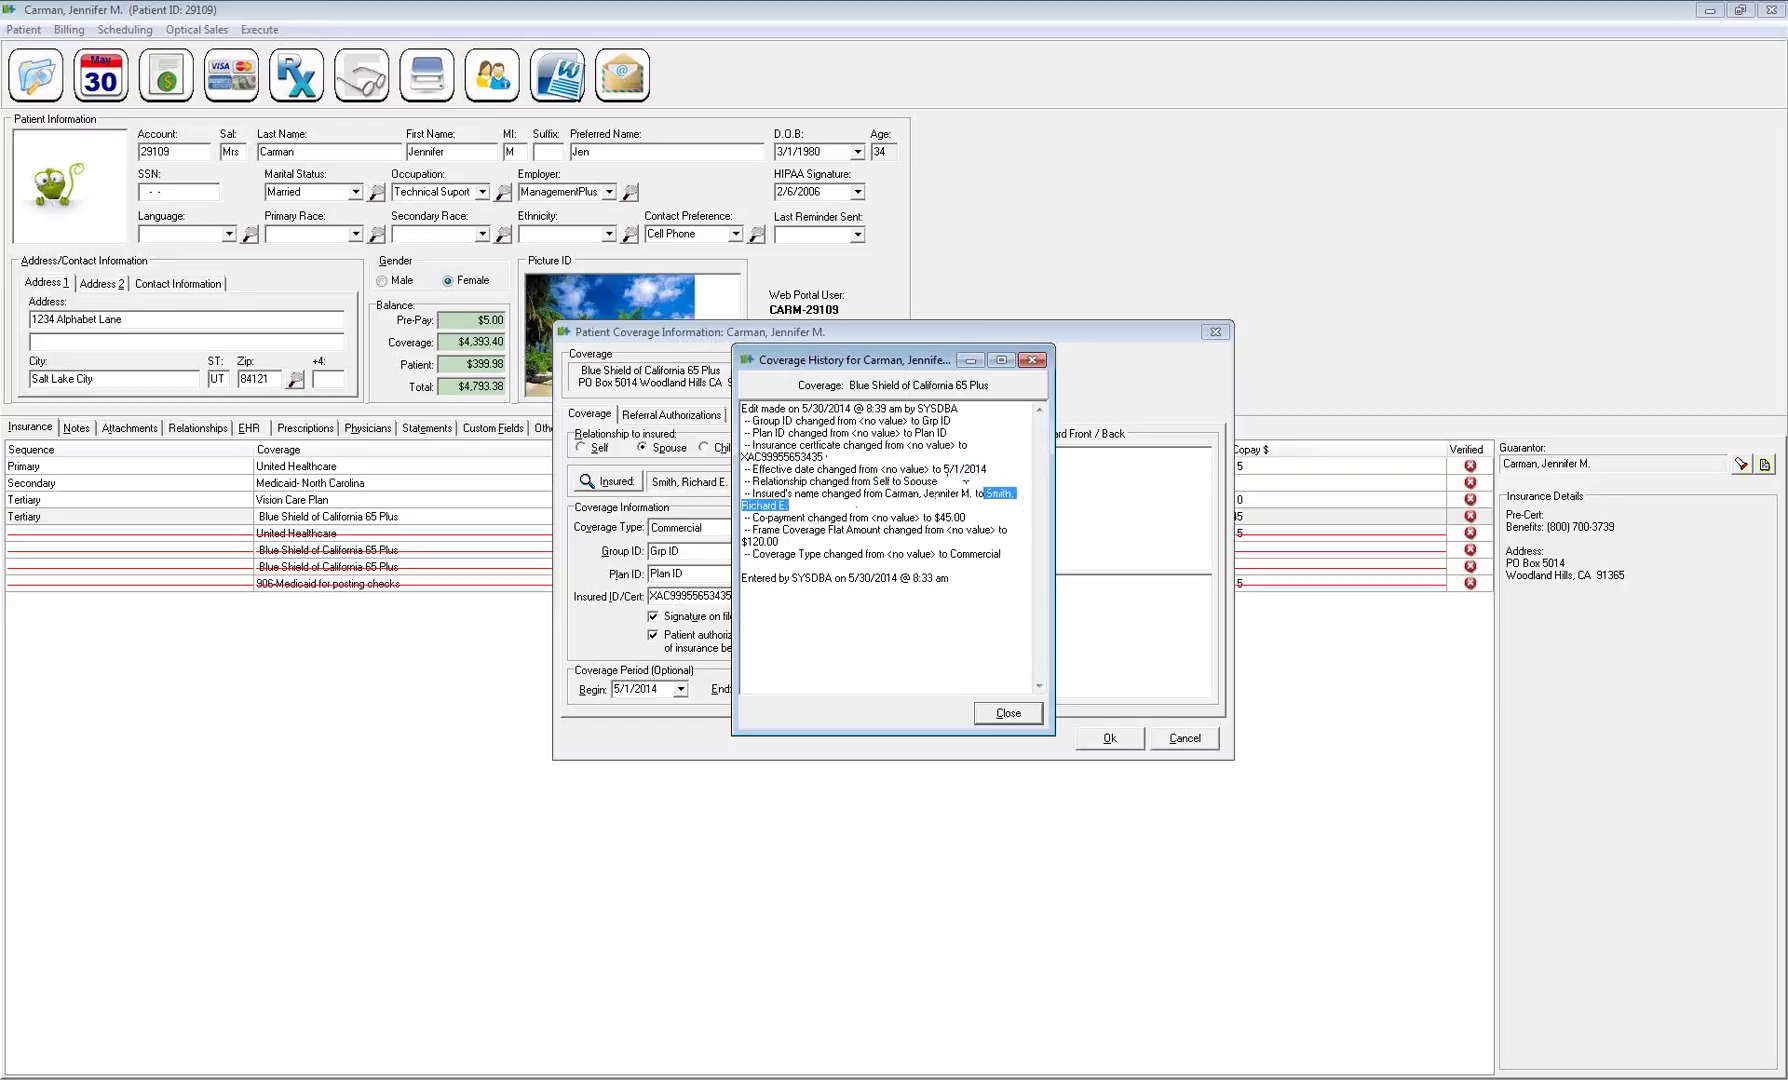
{"action": "left_click_drag", "start_coordinate": [966, 517], "coordinate": [947, 518]}
{"action": "left_click_drag", "start_coordinate": [869, 517], "coordinate": [822, 512]}
Close Coverage History and view the empty Referral Authorizations list
{"action": "left_click", "coordinate": [1022, 714]}
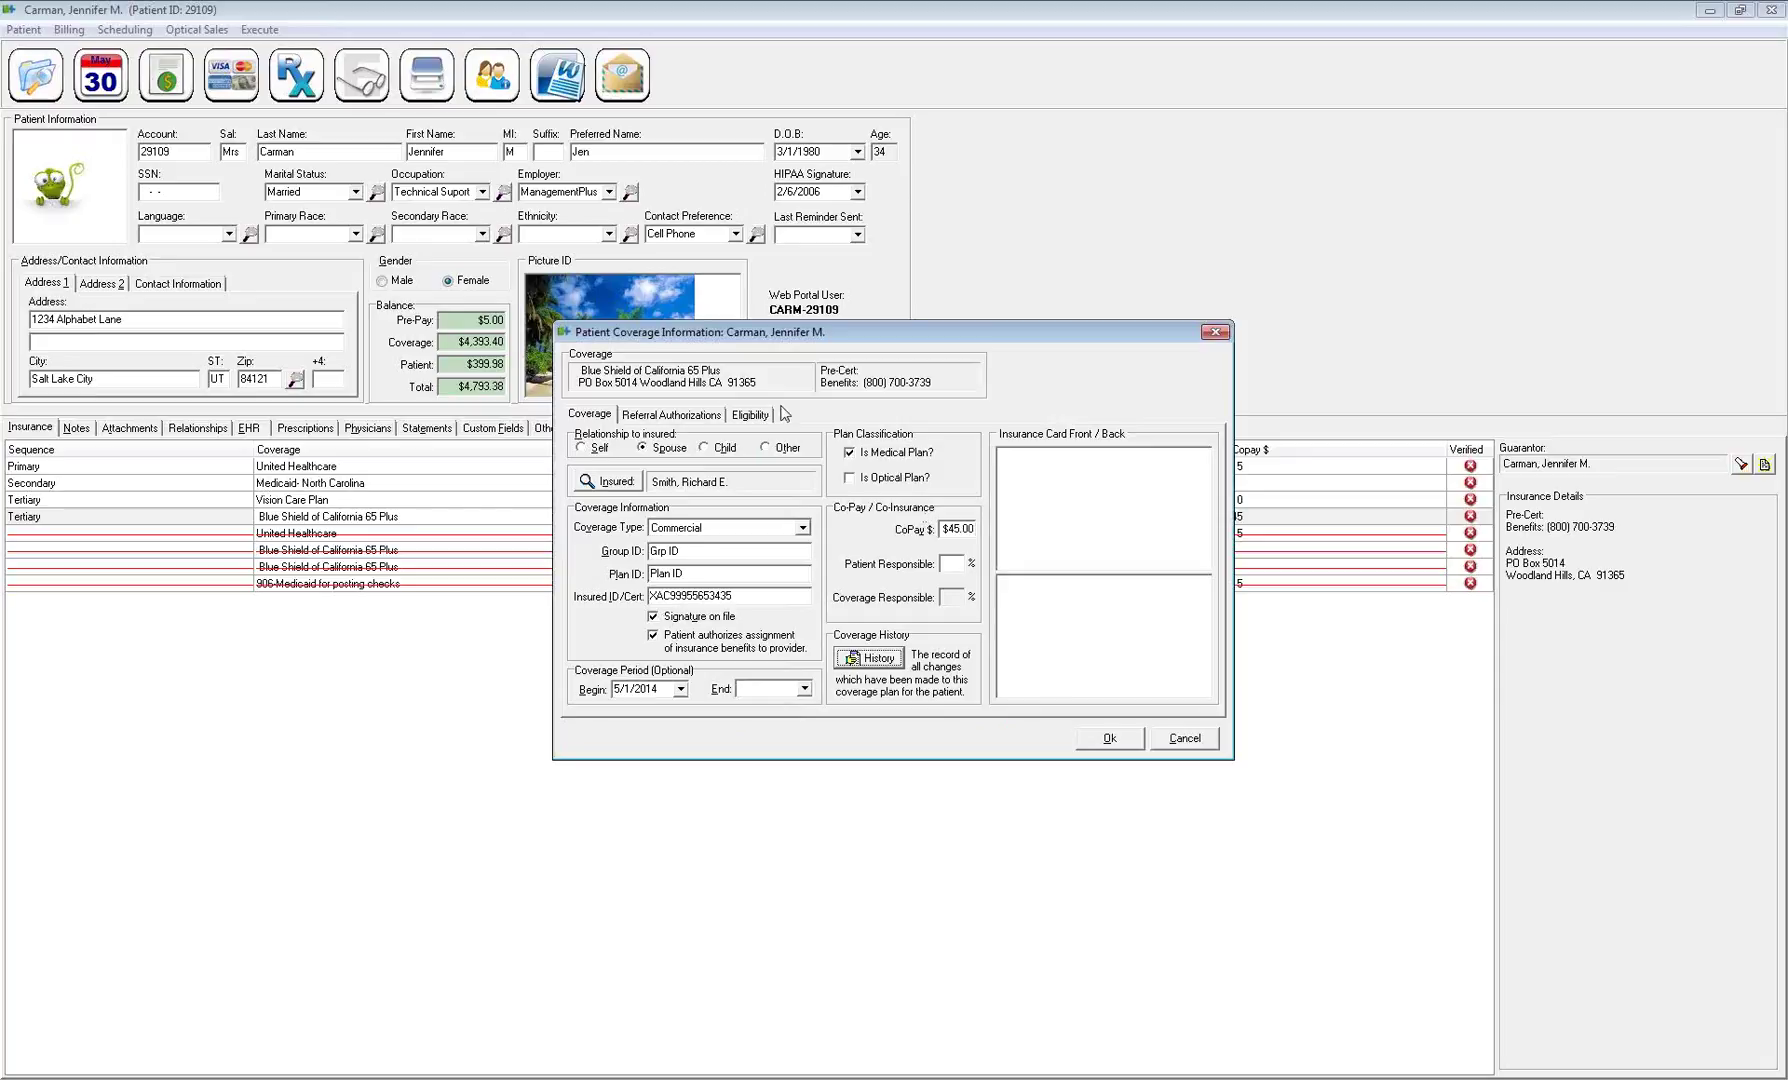
{"action": "left_click", "coordinate": [692, 418]}
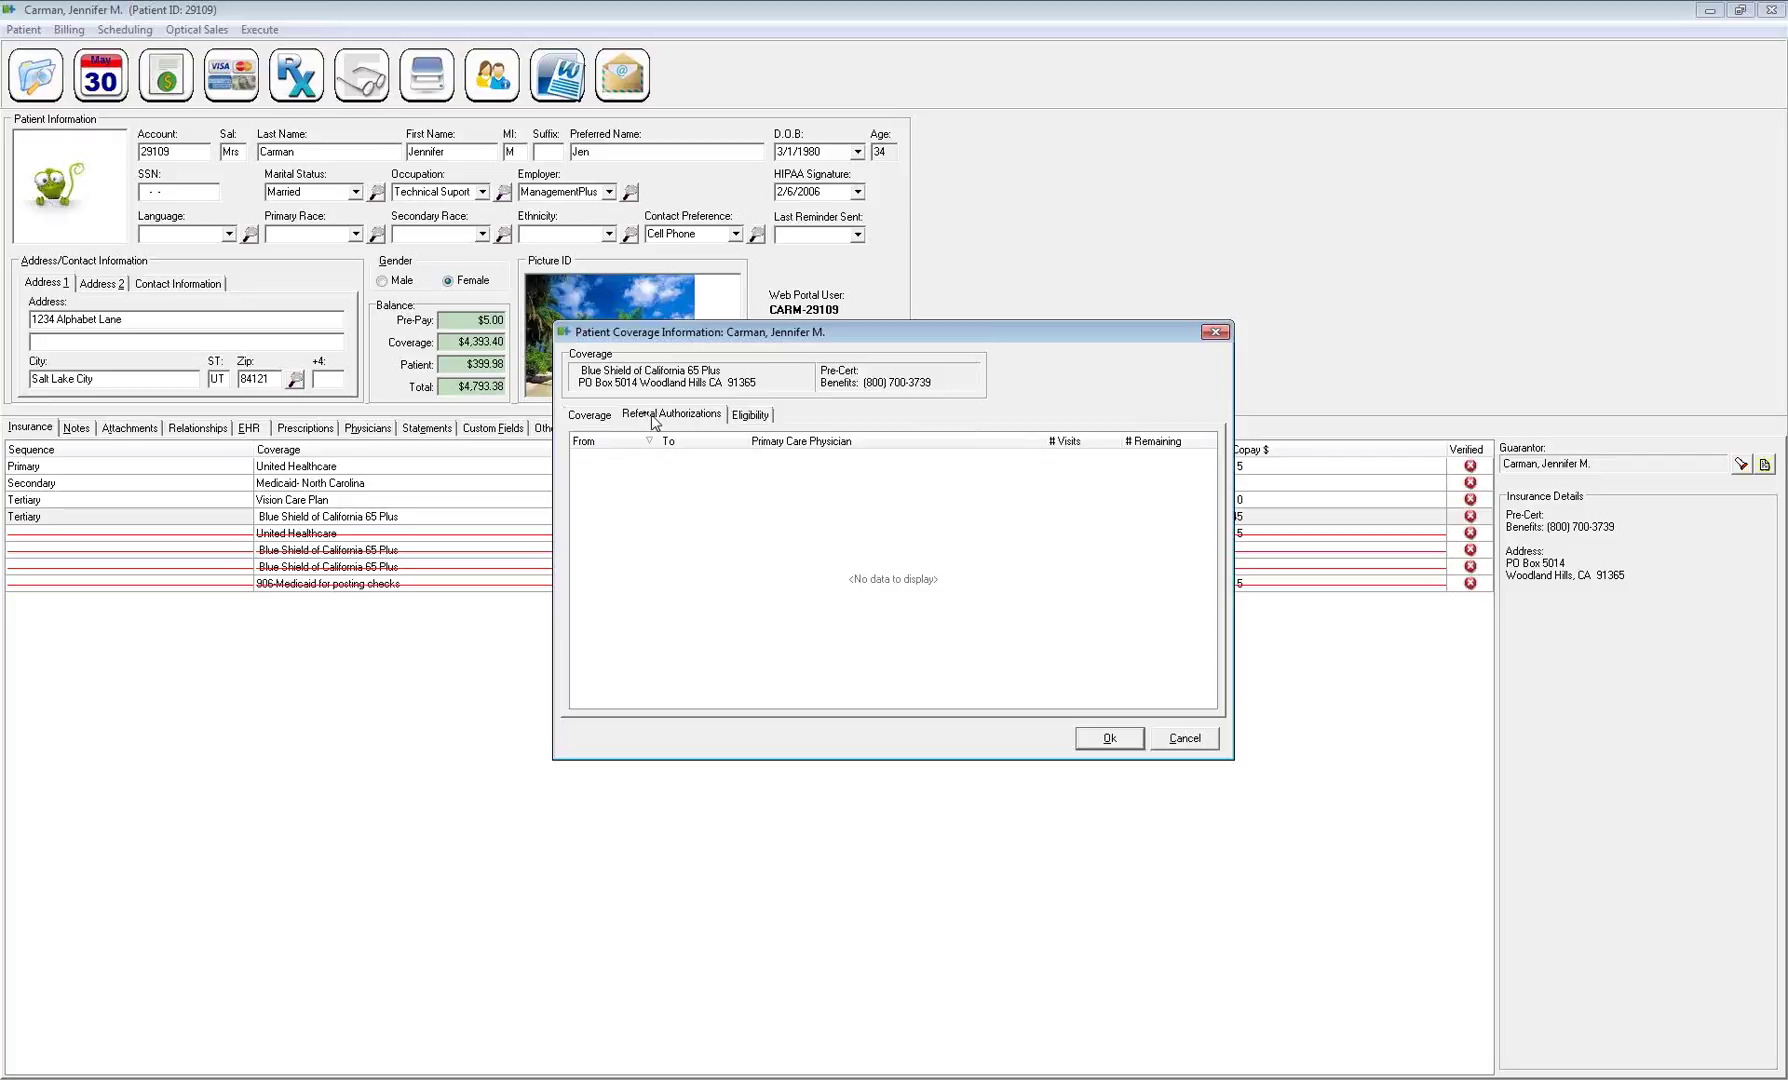
Add a referral authorization effective 5/1/2014 and expiring 5/30/2014
{"action": "left_click", "coordinate": [661, 418]}
{"action": "right_click", "coordinate": [693, 458]}
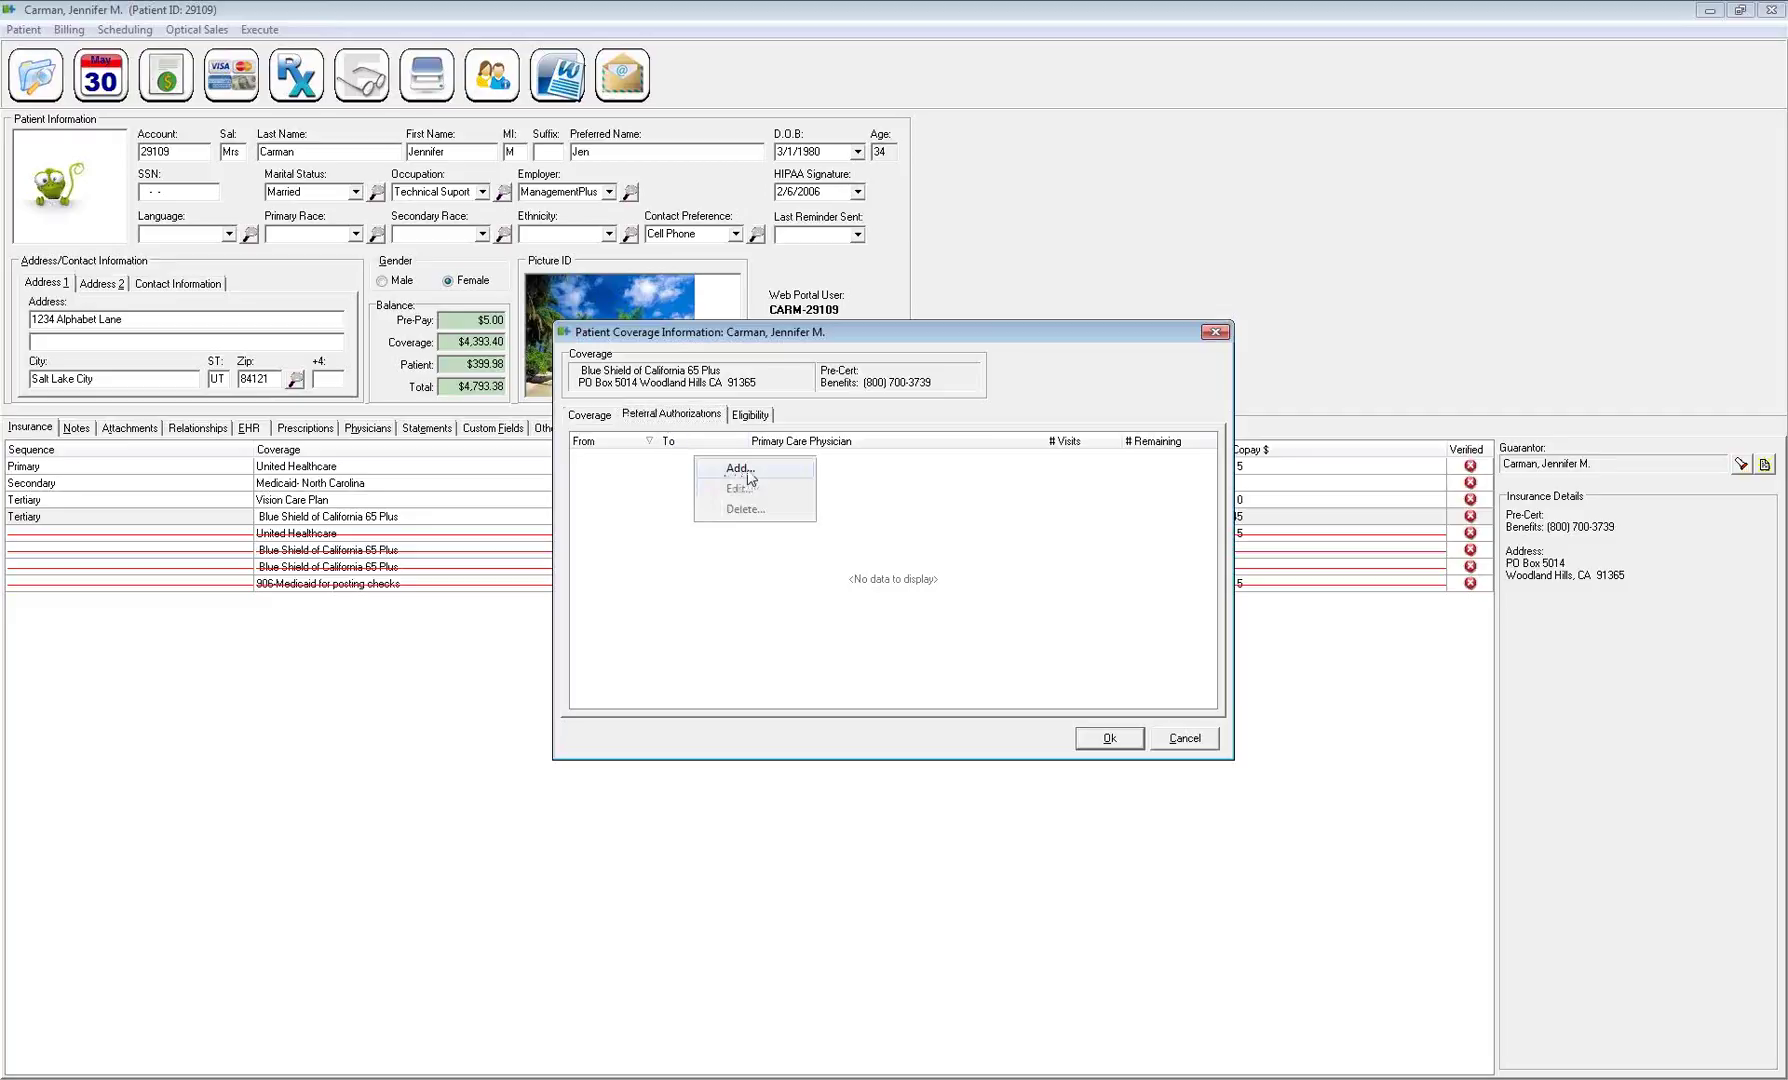
{"action": "left_click", "coordinate": [742, 468]}
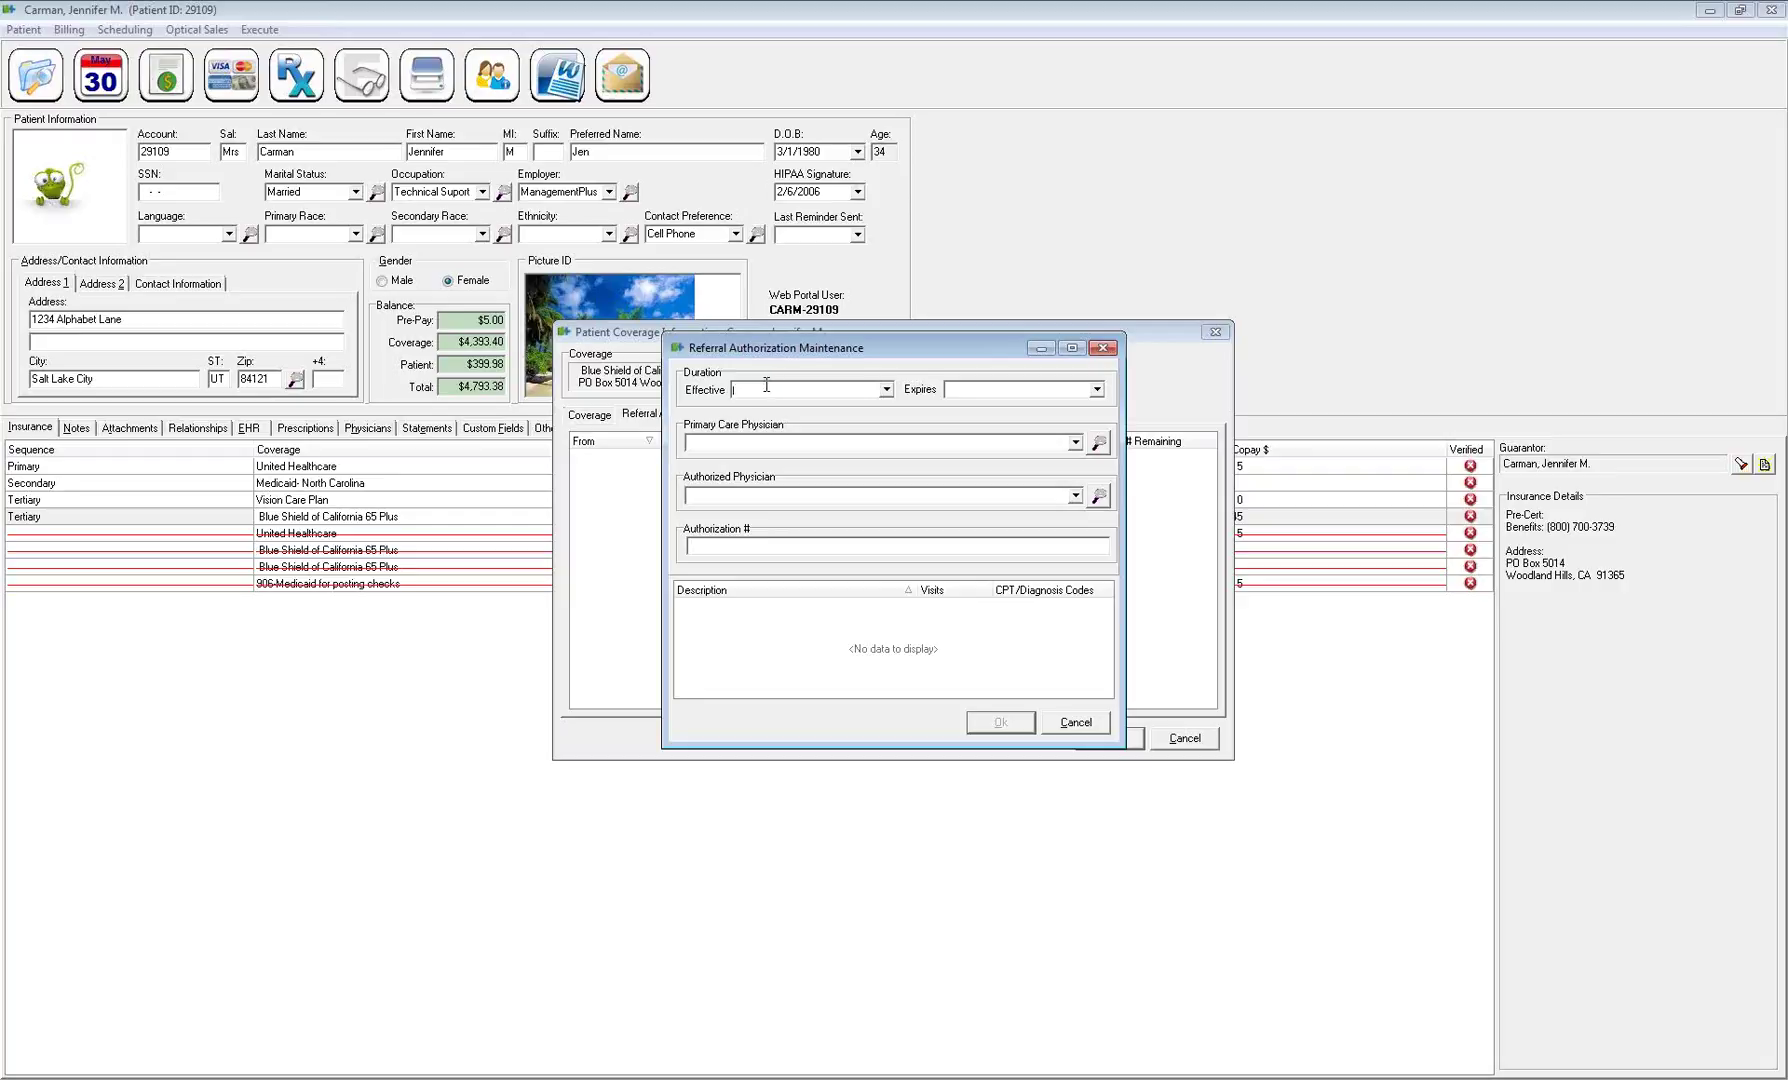
{"action": "type", "text": "05/01"}
{"action": "key", "text": "Tab"}
{"action": "type", "text": "5/30"}
{"action": "key", "text": "Tab"}
Enter the primary care physician, pick the authorized physician, and type the authorization number
{"action": "left_click", "coordinate": [1100, 498]}
{"action": "double_click", "coordinate": [645, 567]}
{"action": "left_click_drag", "start_coordinate": [772, 497], "coordinate": [630, 500]}
{"action": "left_click", "coordinate": [798, 441]}
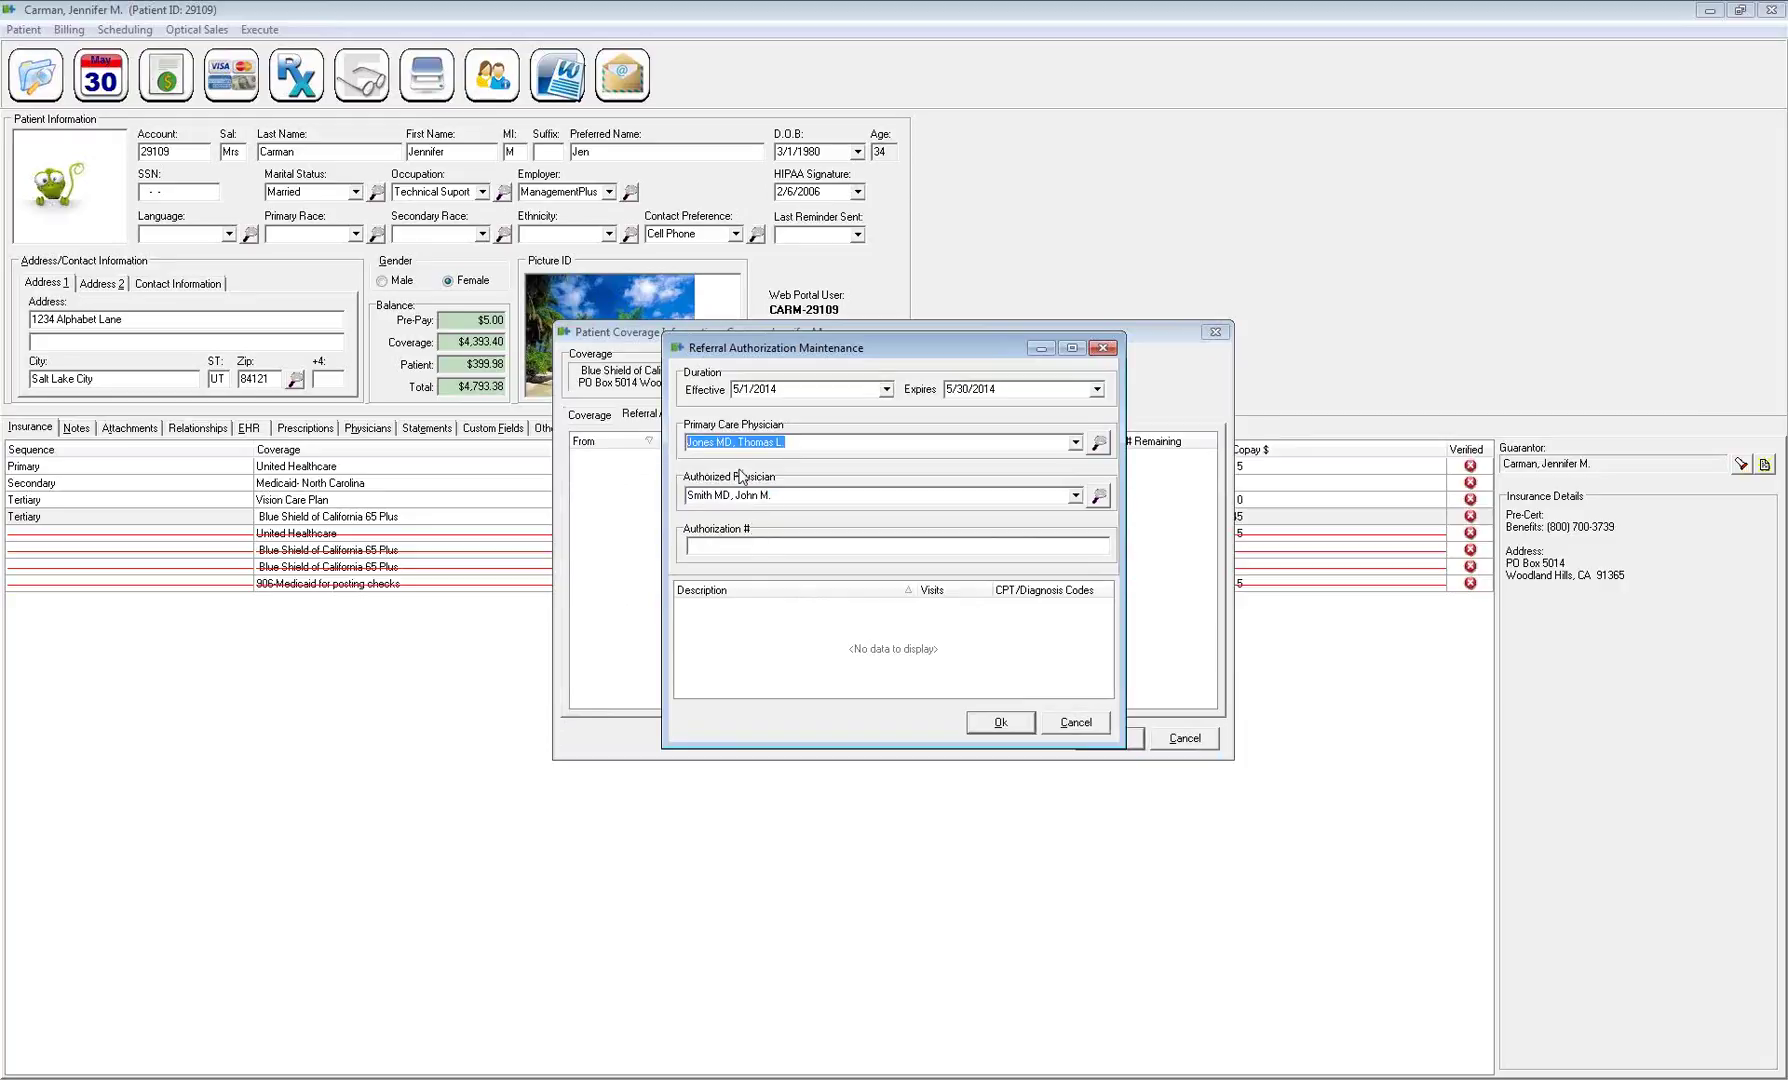
{"action": "left_click", "coordinate": [697, 543]}
{"action": "right_click", "coordinate": [744, 626]}
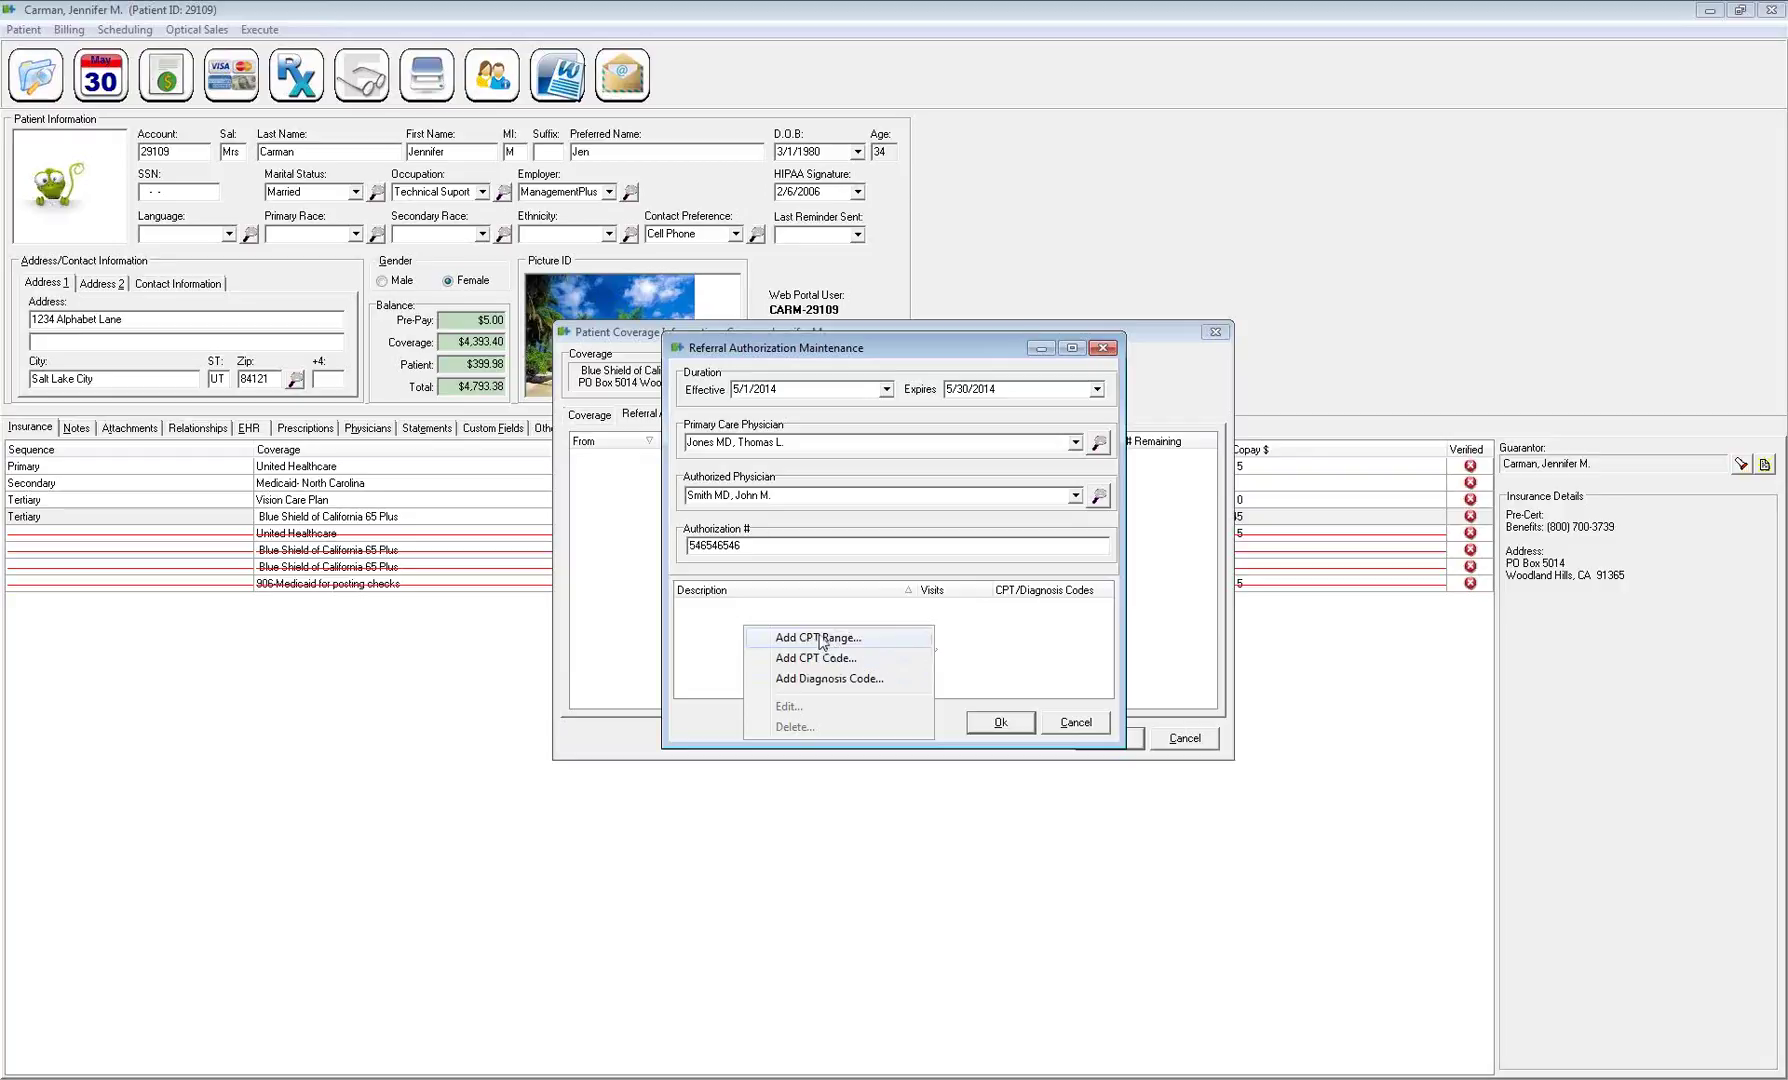
Start adding a CPT range to the referral and begin a new range in the catalogue
{"action": "left_click", "coordinate": [808, 640]}
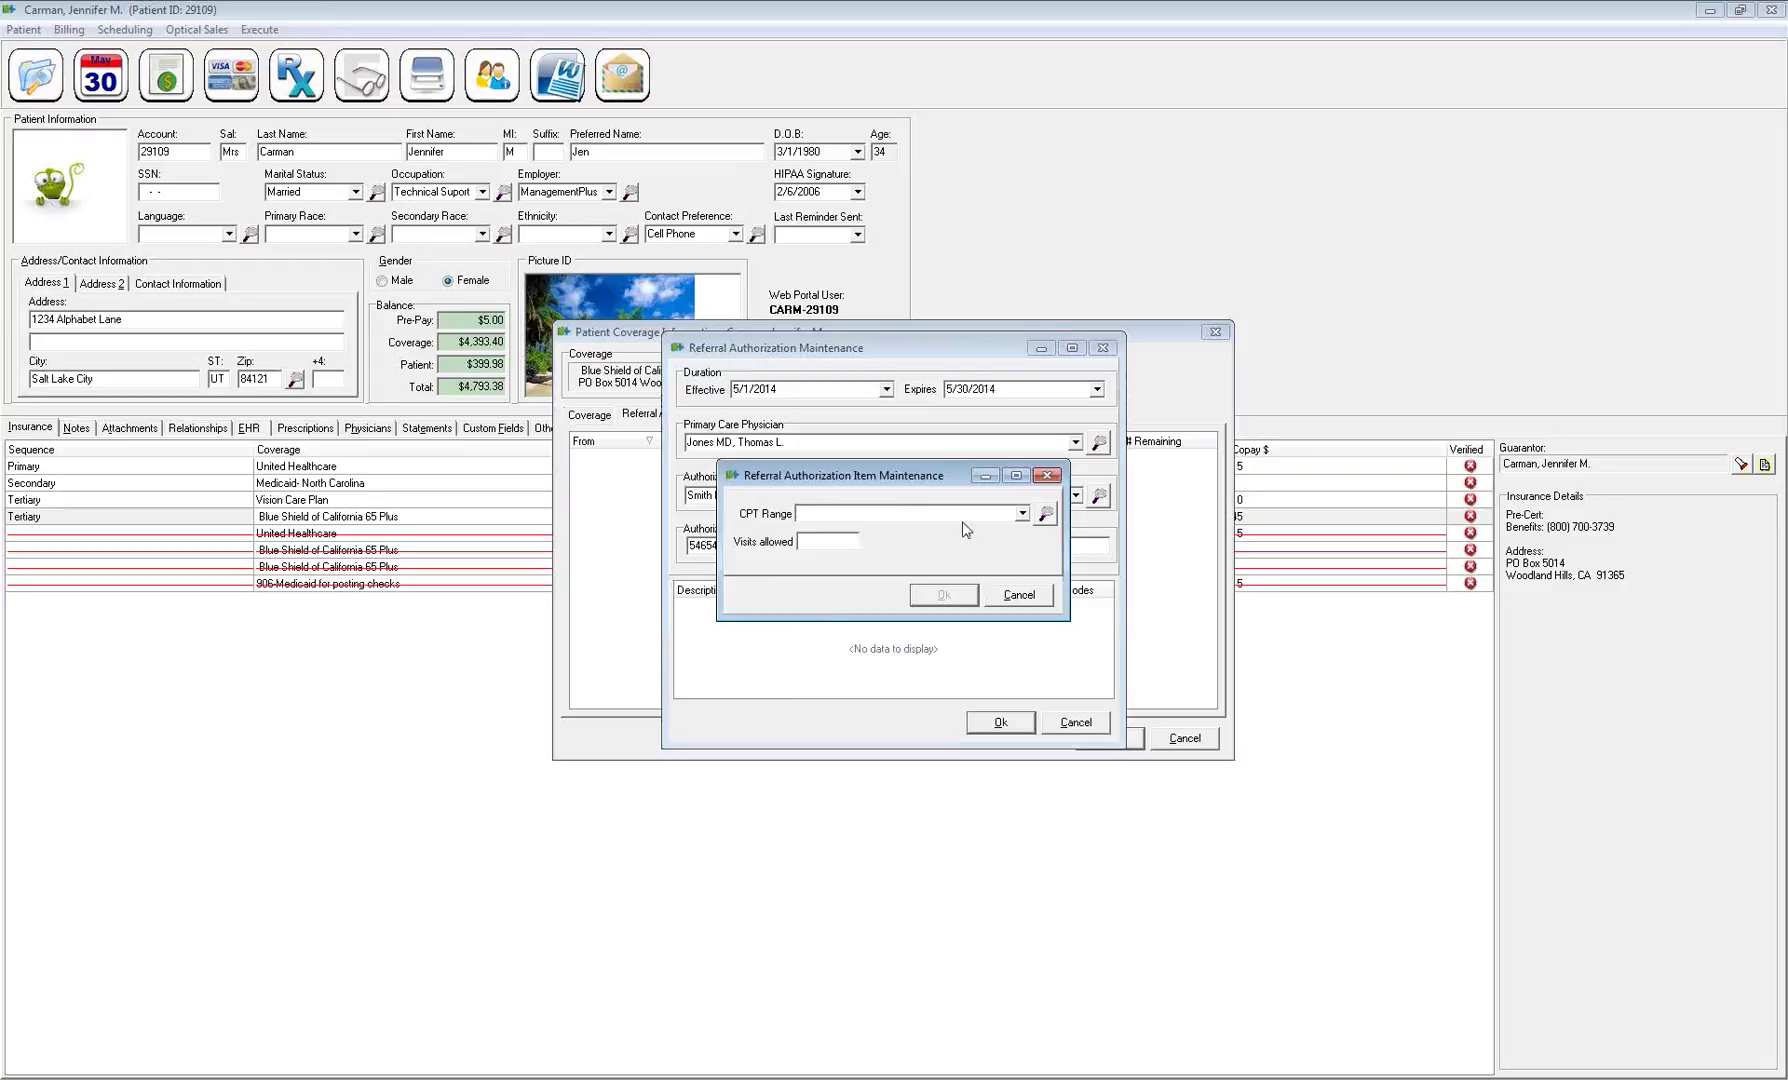
{"action": "left_click", "coordinate": [1022, 514]}
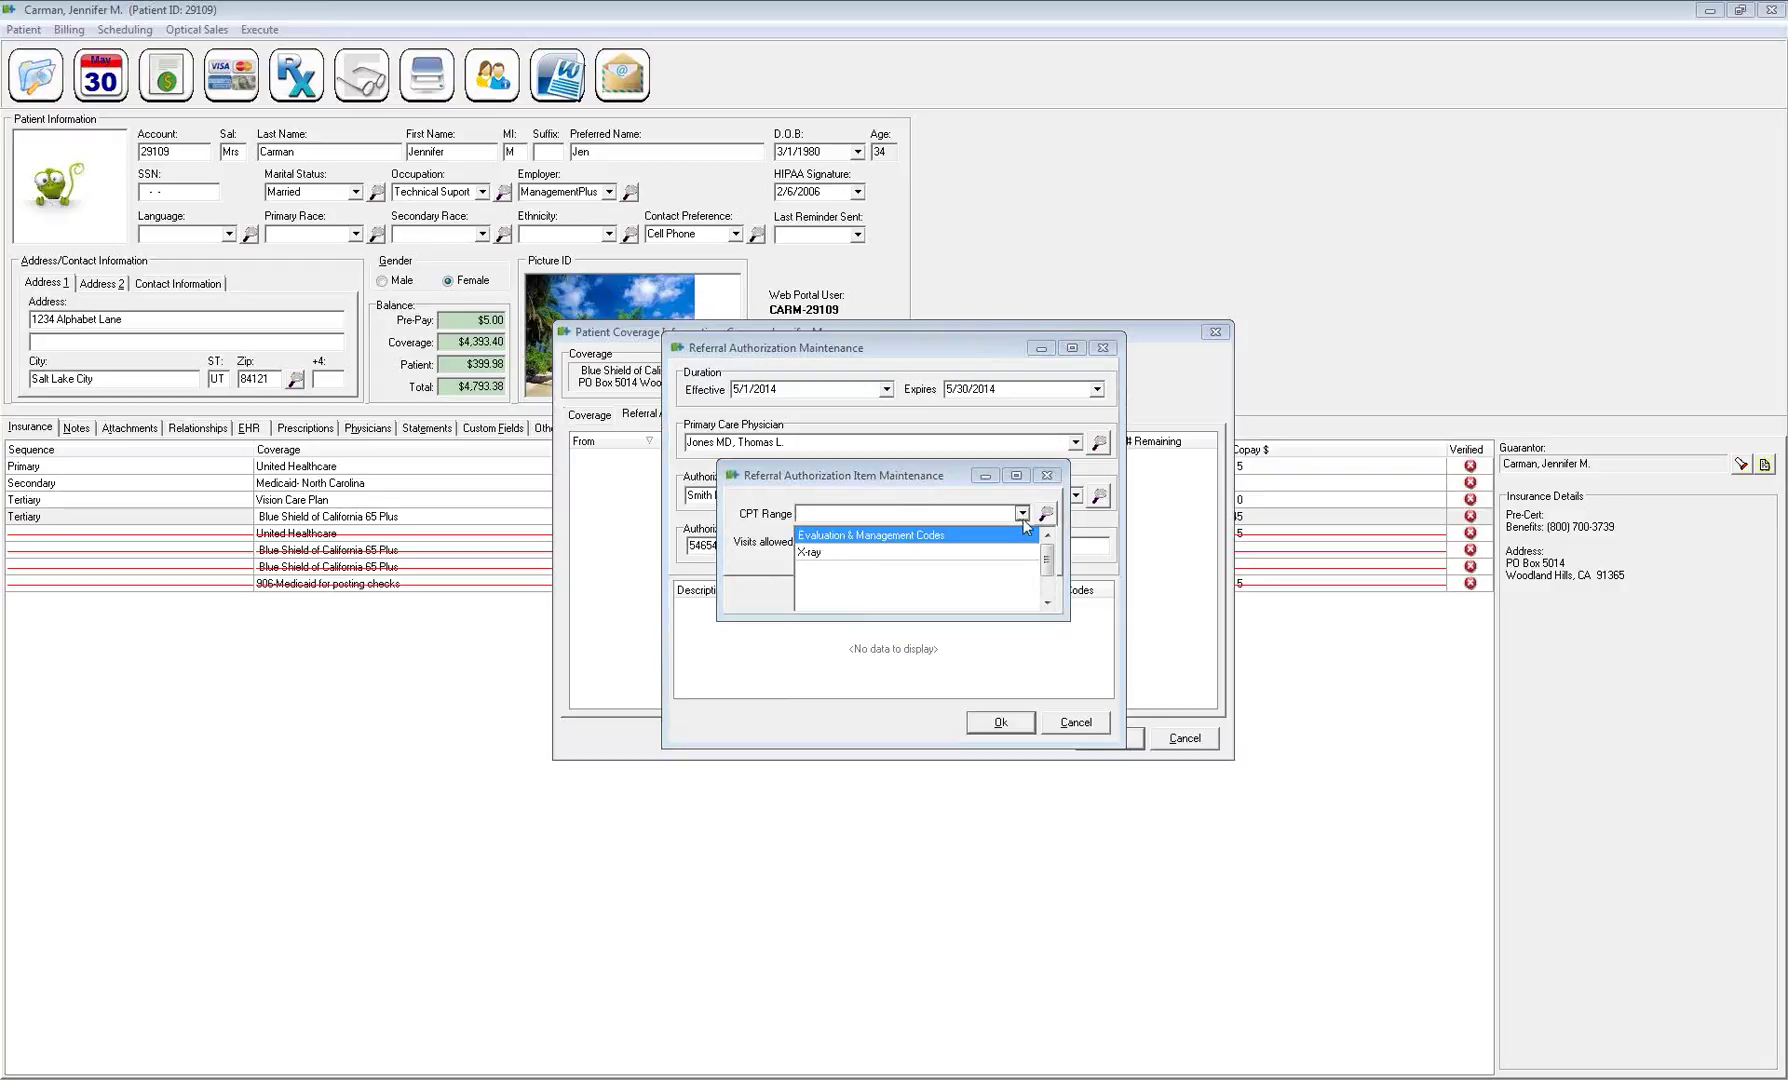
{"action": "left_click", "coordinate": [875, 537]}
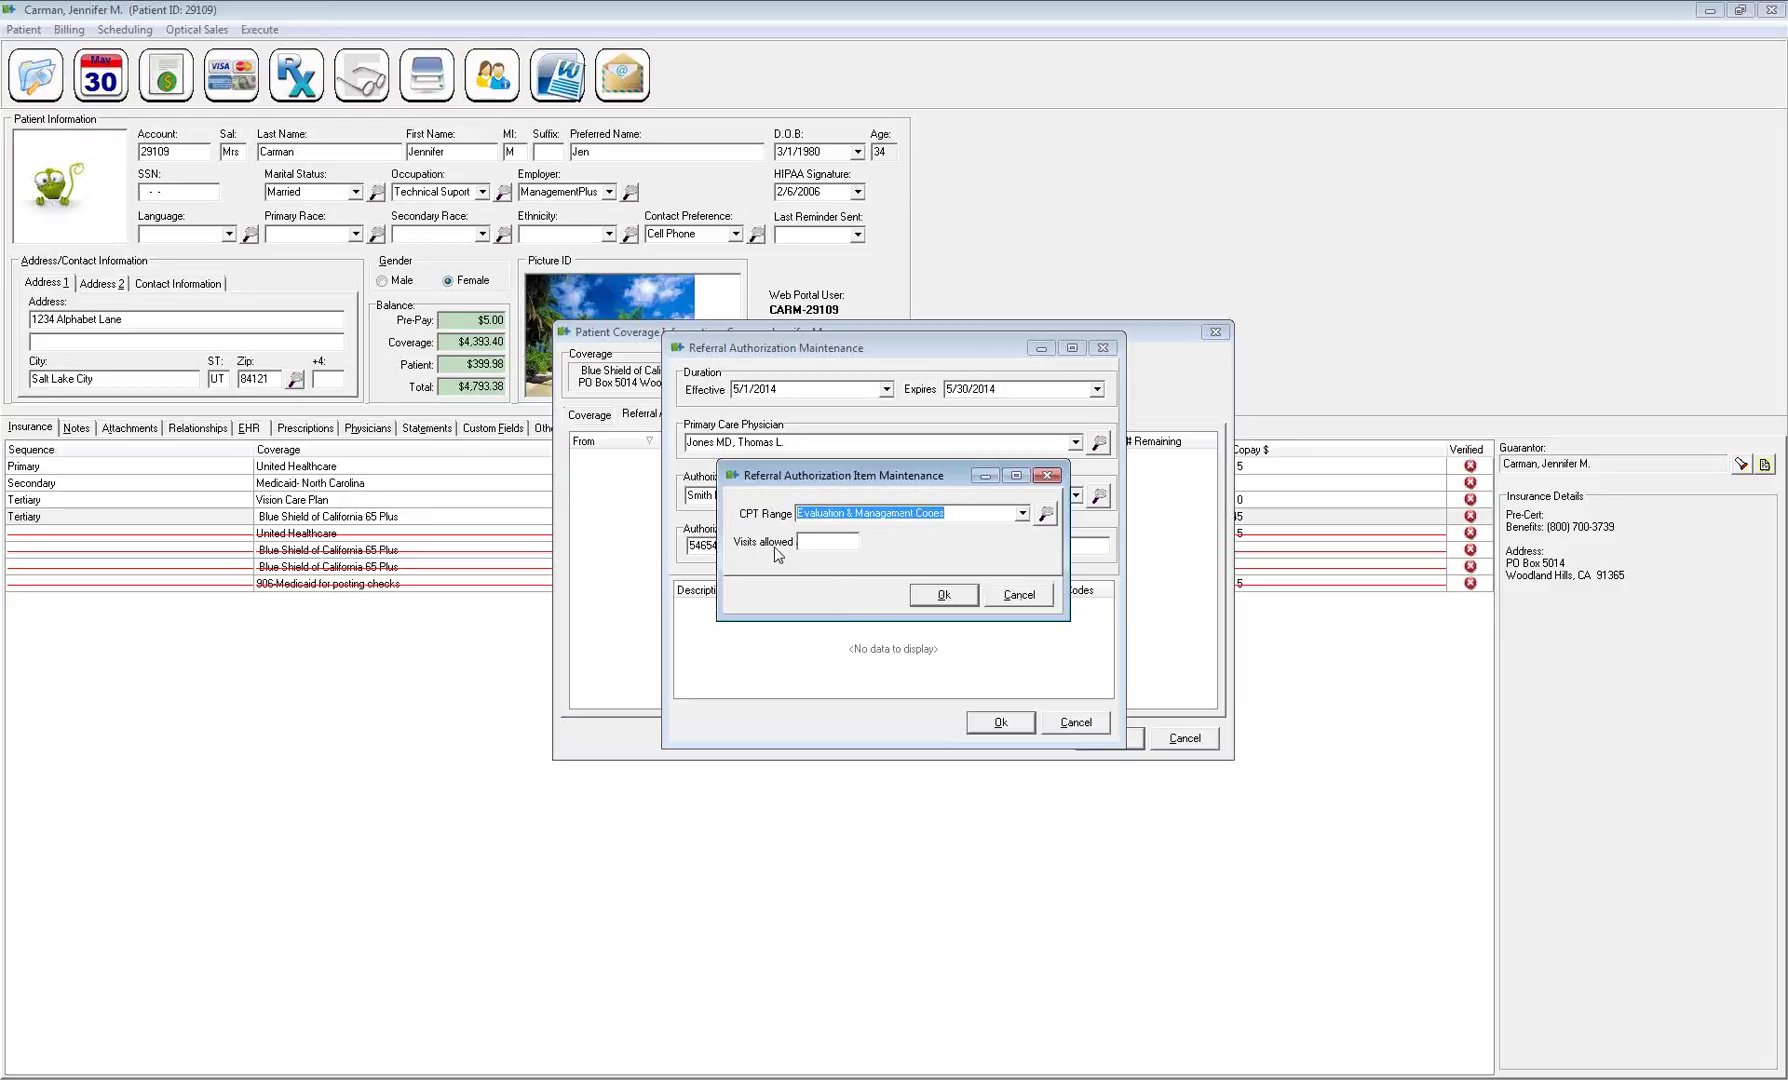
{"action": "left_click", "coordinate": [1047, 515]}
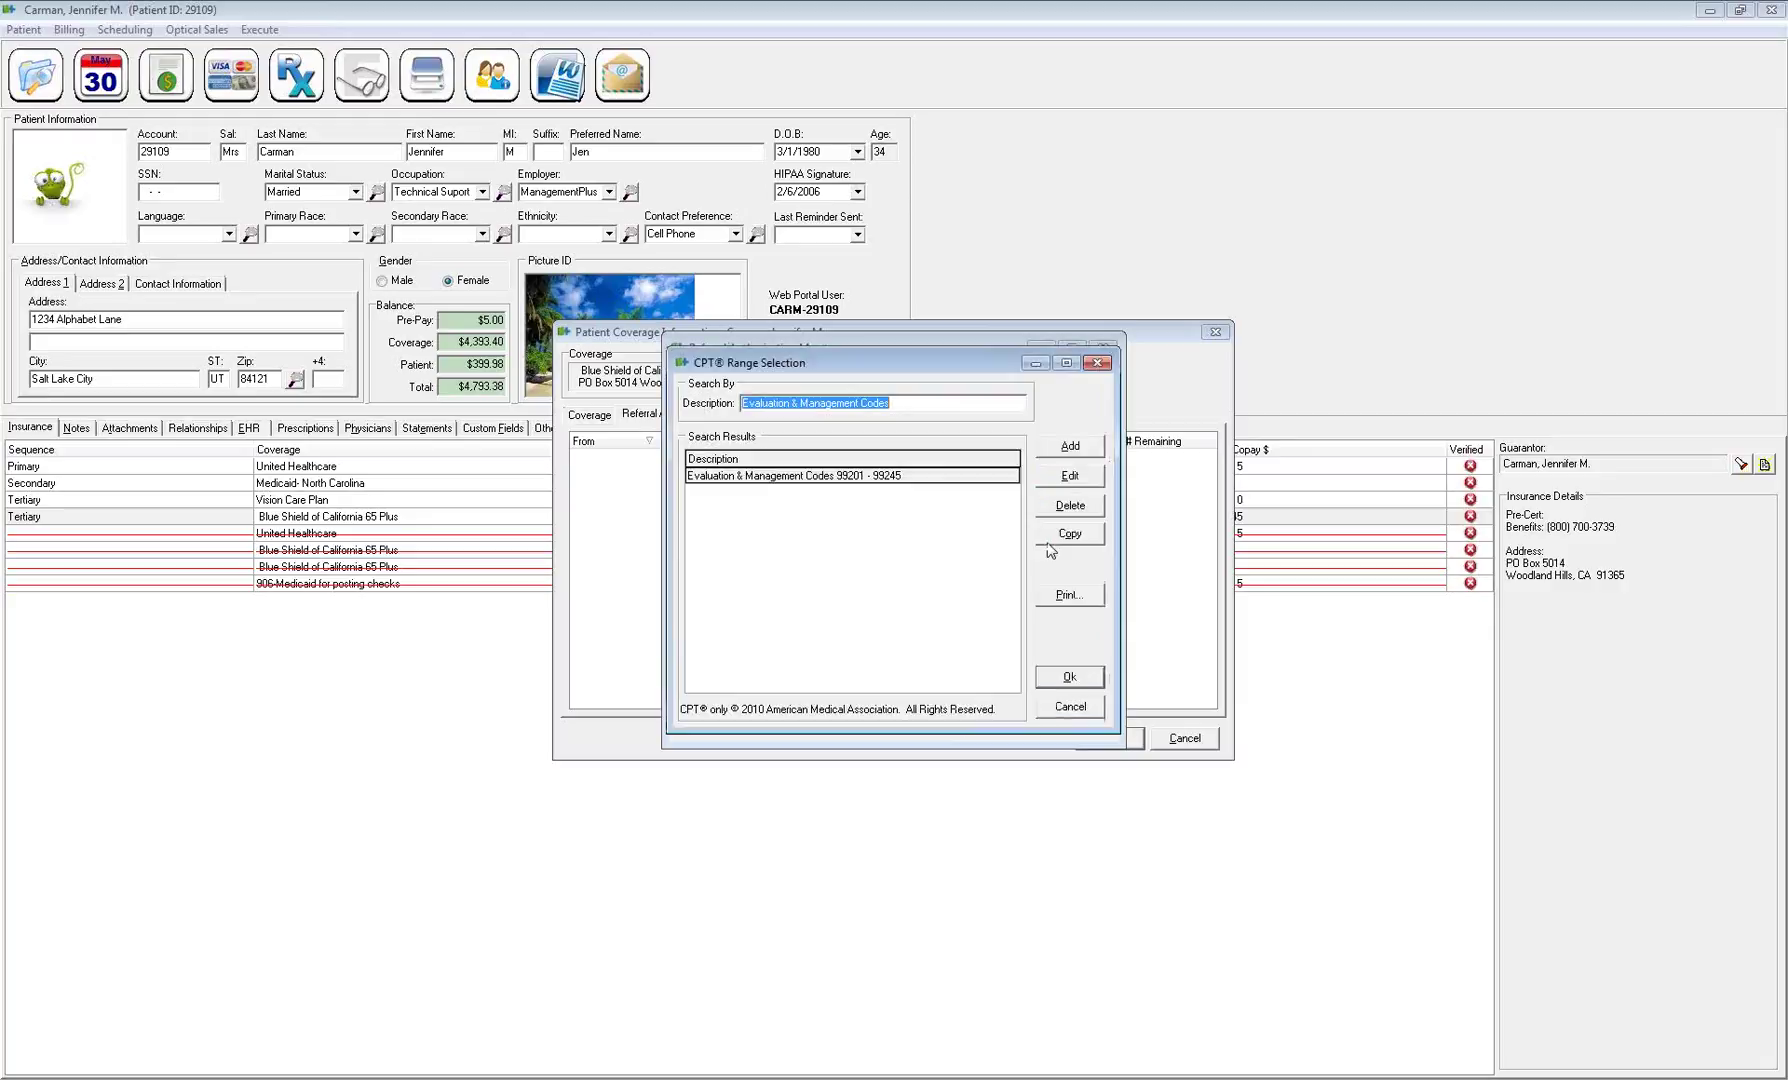
{"action": "left_click", "coordinate": [1068, 447]}
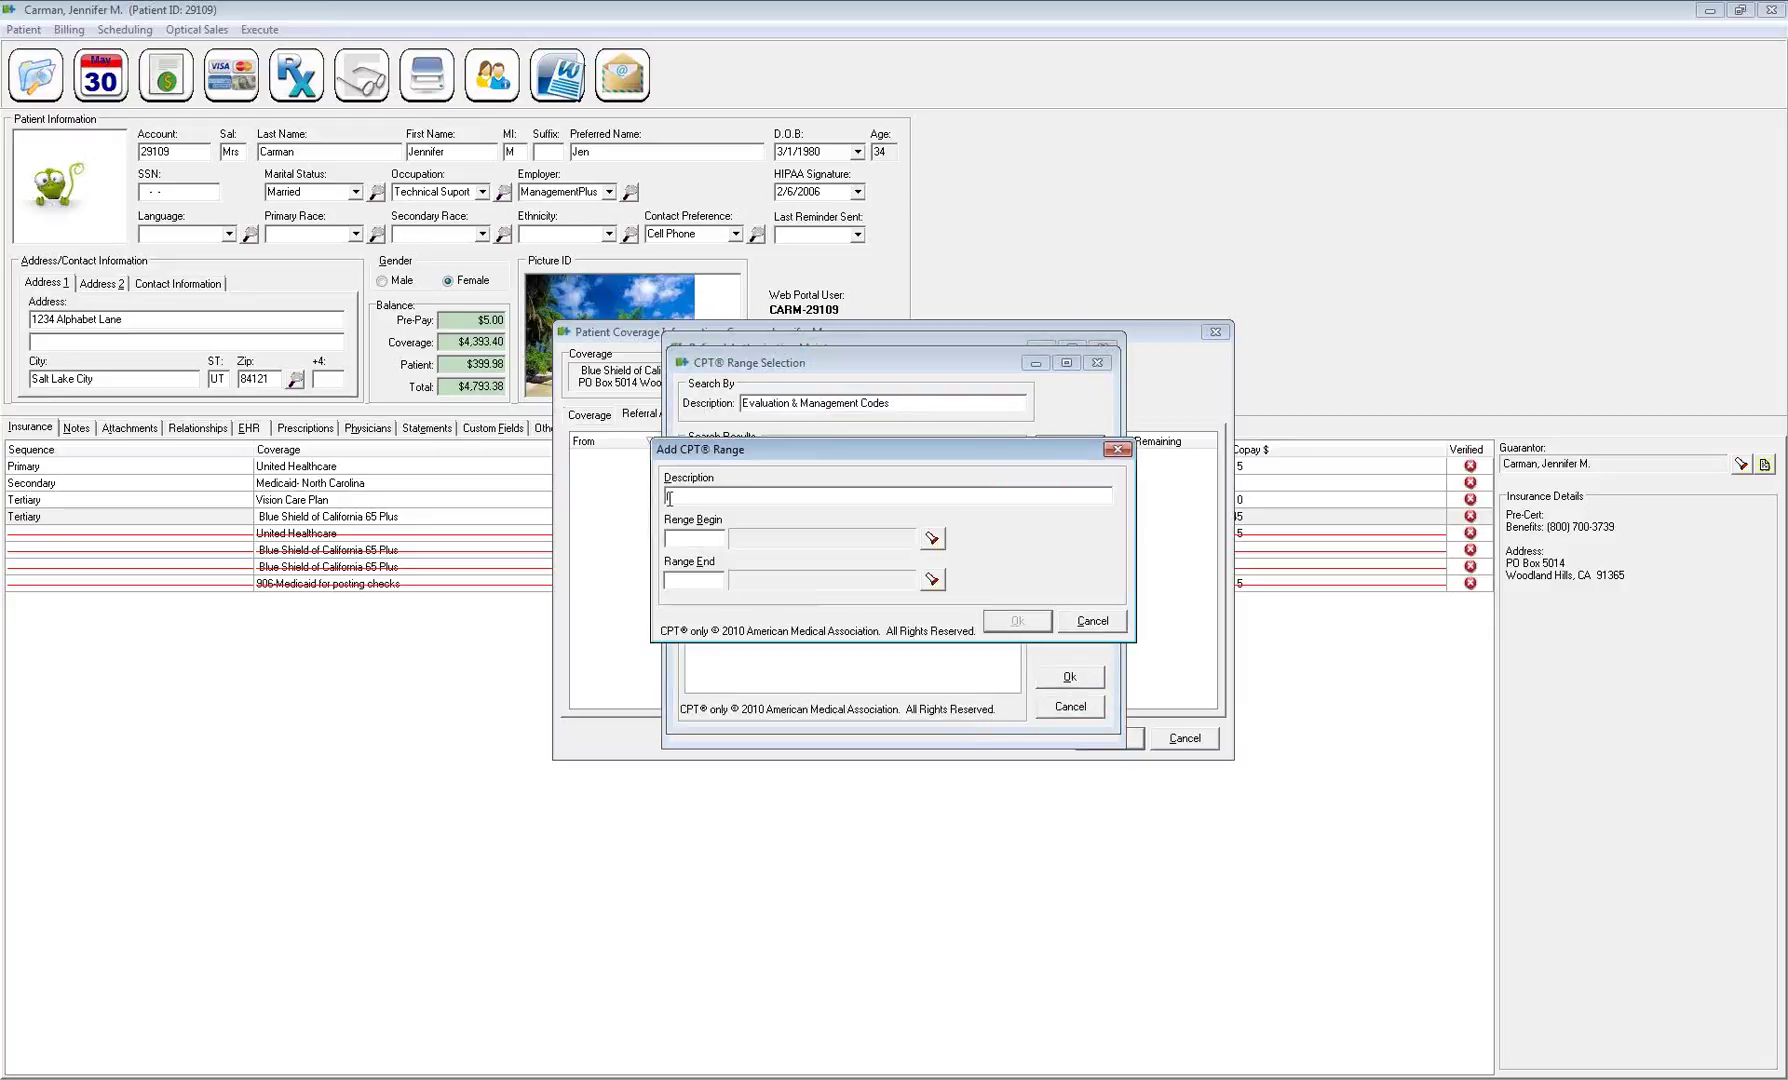
Define the Office Visits range from 92002 to 99214 and allow it 1 visit
{"action": "type", "text": "Office Visits"}
{"action": "left_click", "coordinate": [706, 538]}
{"action": "type", "text": "92002"}
{"action": "key", "text": "Tab"}
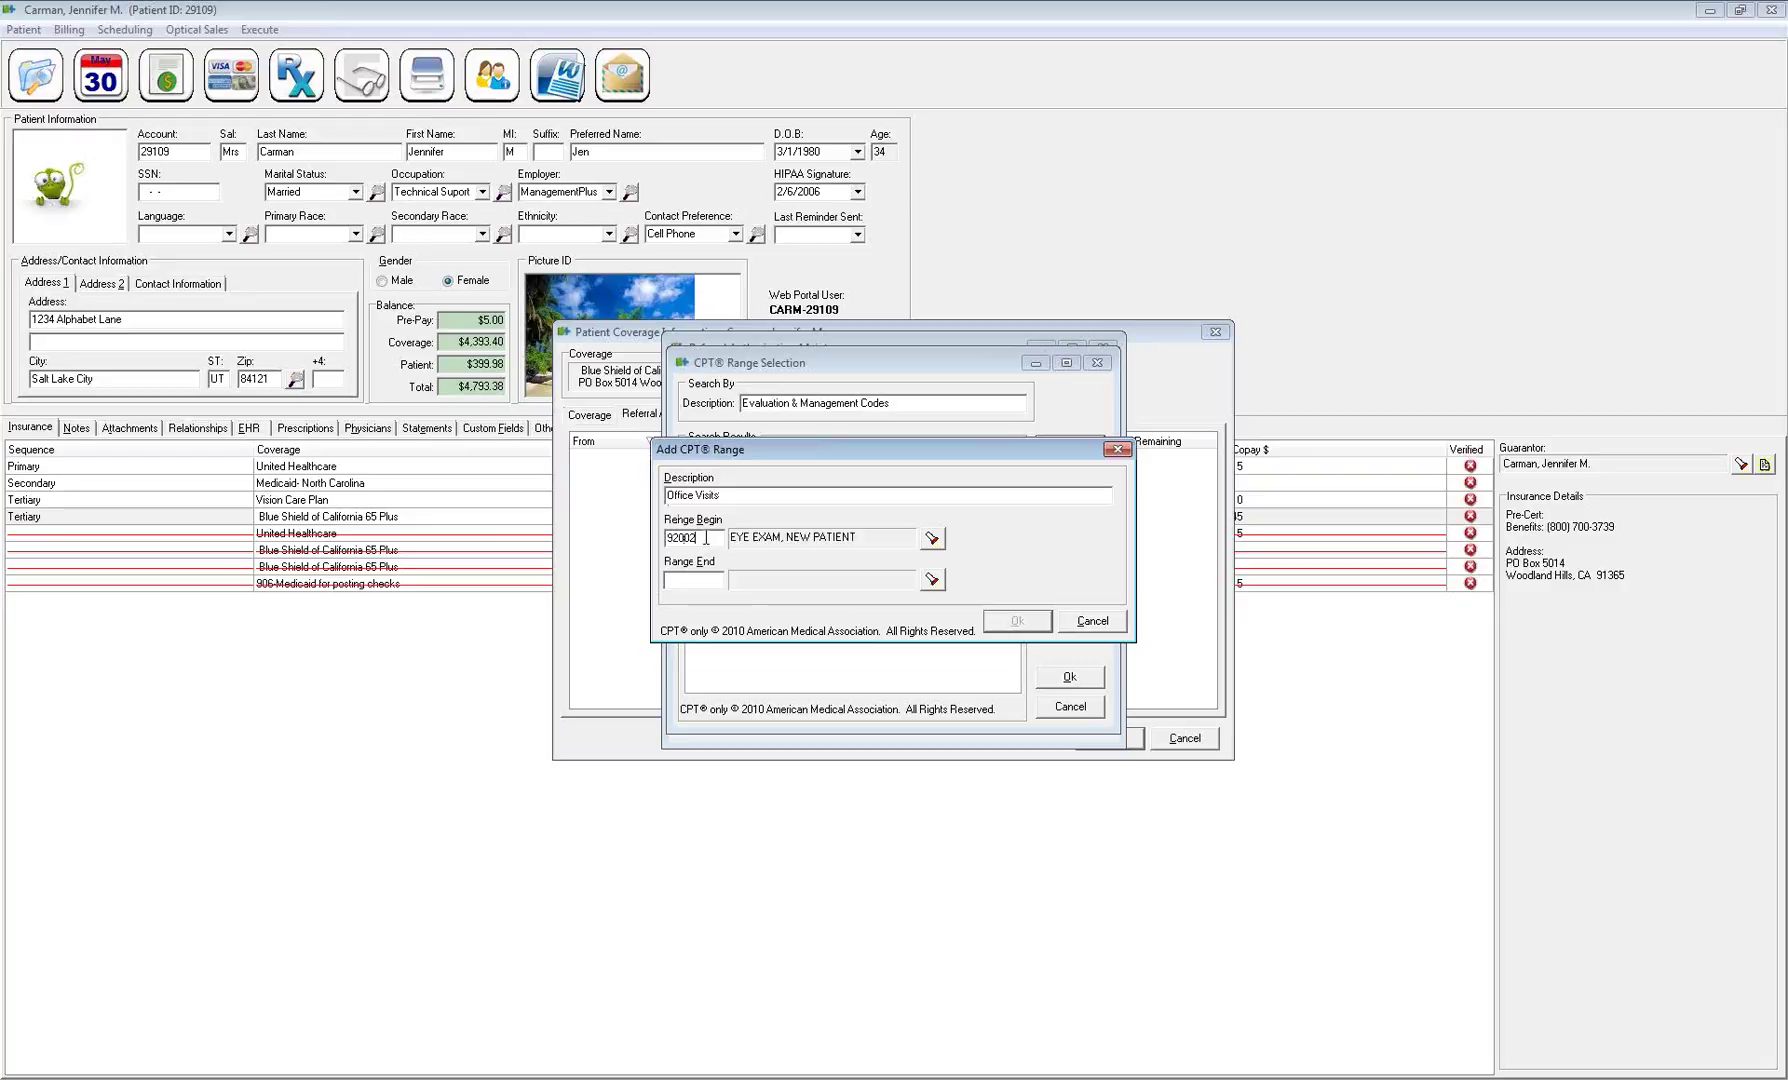
{"action": "type", "text": "99214"}
{"action": "left_click_drag", "start_coordinate": [708, 580], "coordinate": [657, 582]}
{"action": "left_click", "coordinate": [1008, 625]}
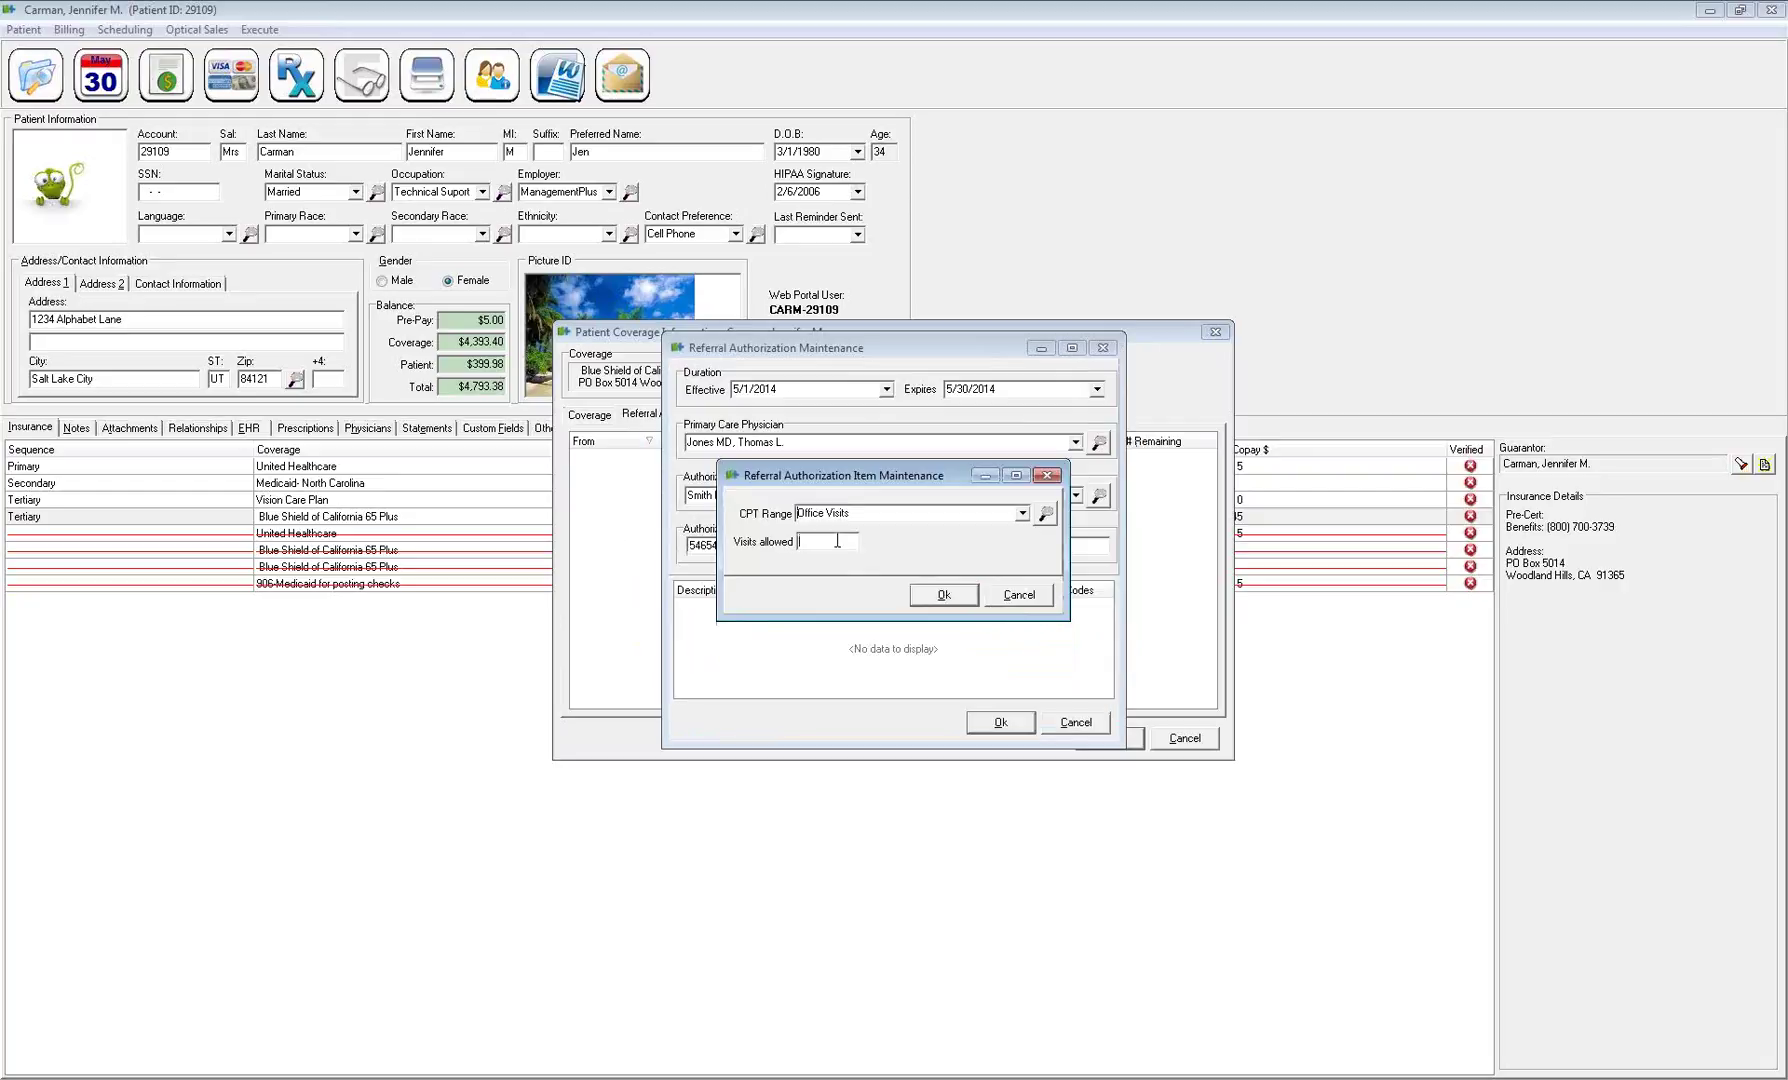
{"action": "type", "text": "1"}
{"action": "left_click", "coordinate": [929, 598]}
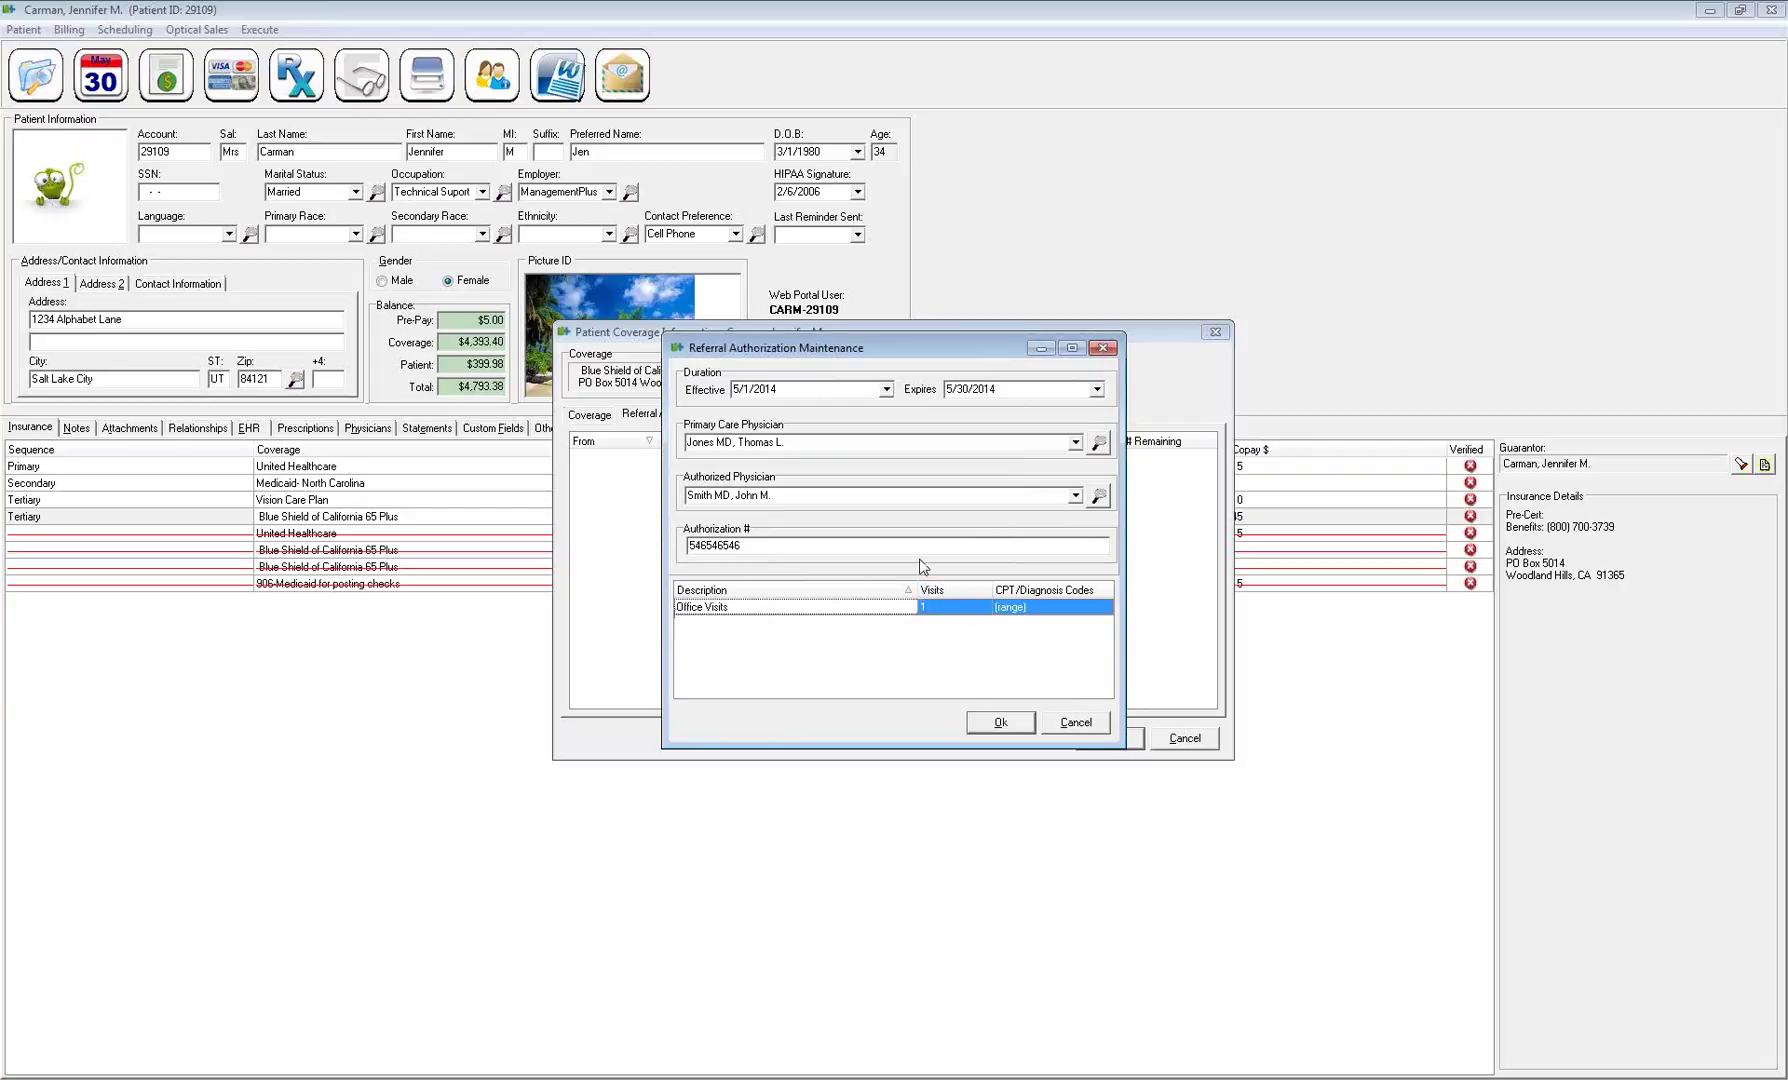
Review the physician and authorization number fields, then save the referral authorization
{"action": "left_click", "coordinate": [785, 495]}
{"action": "left_click", "coordinate": [789, 441]}
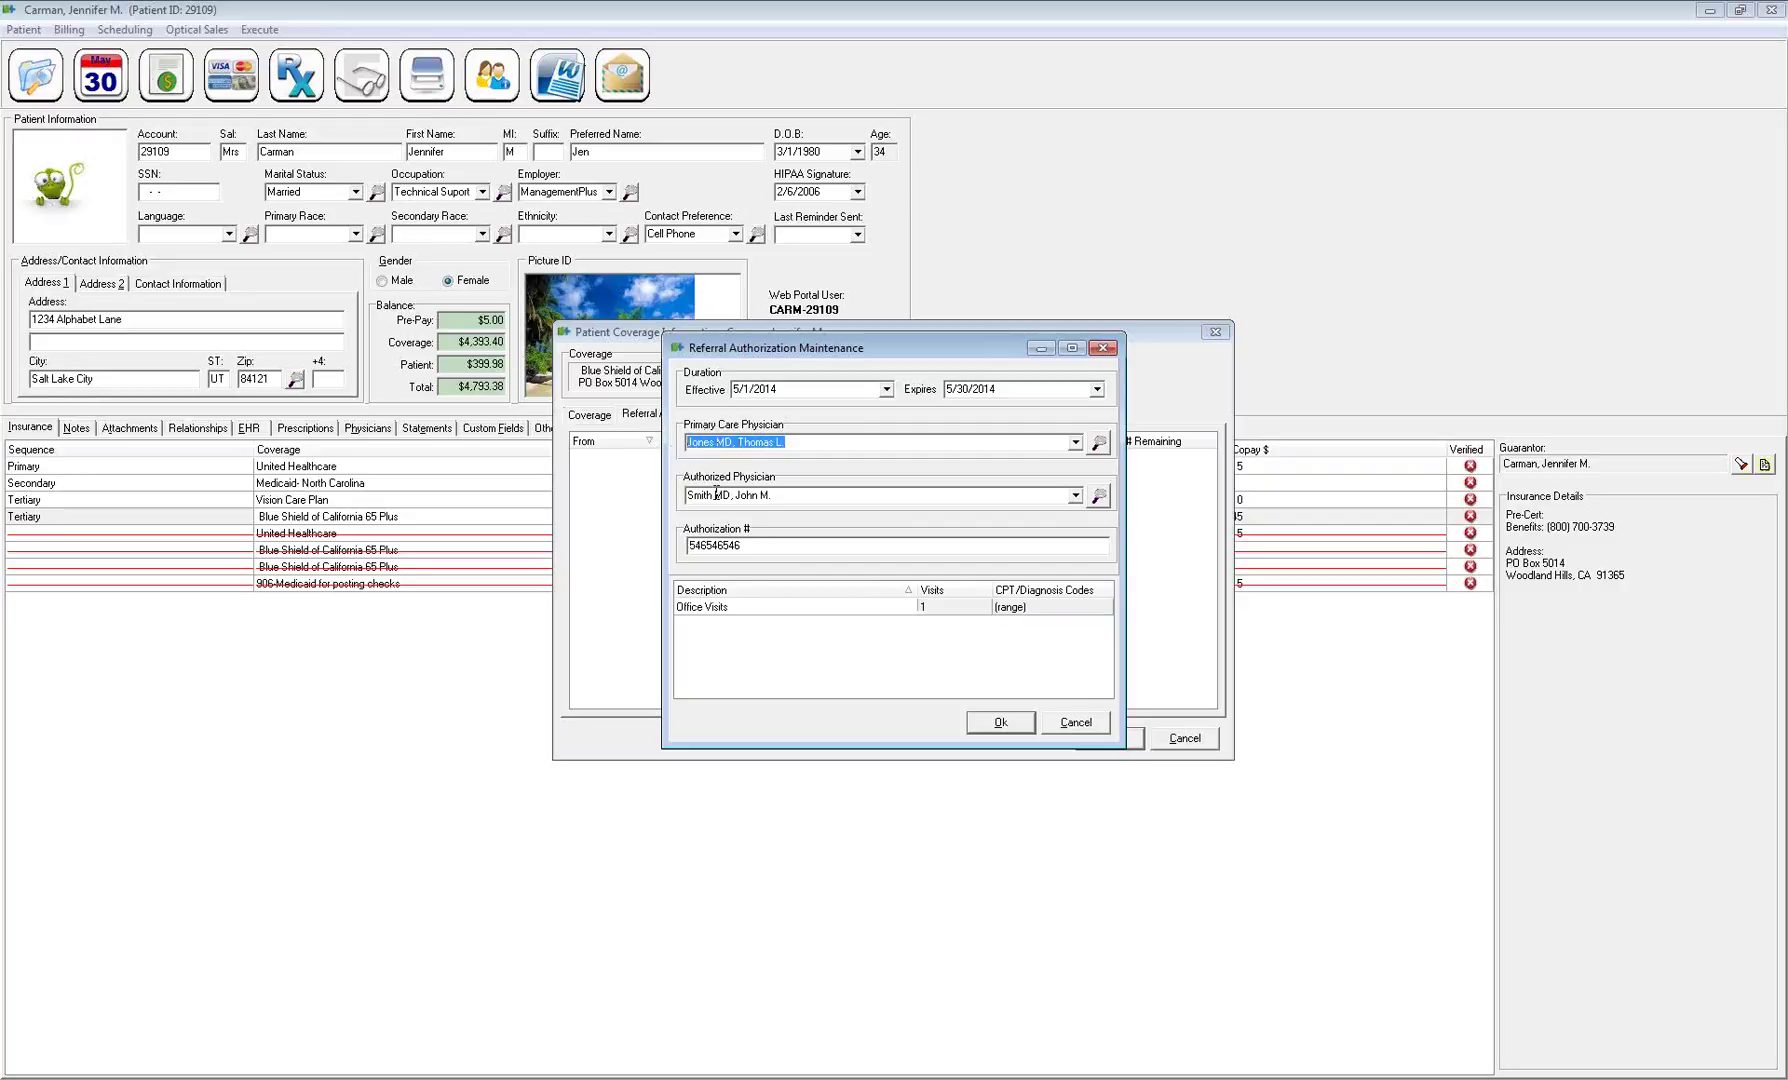
{"action": "left_click_drag", "start_coordinate": [758, 549], "coordinate": [684, 548]}
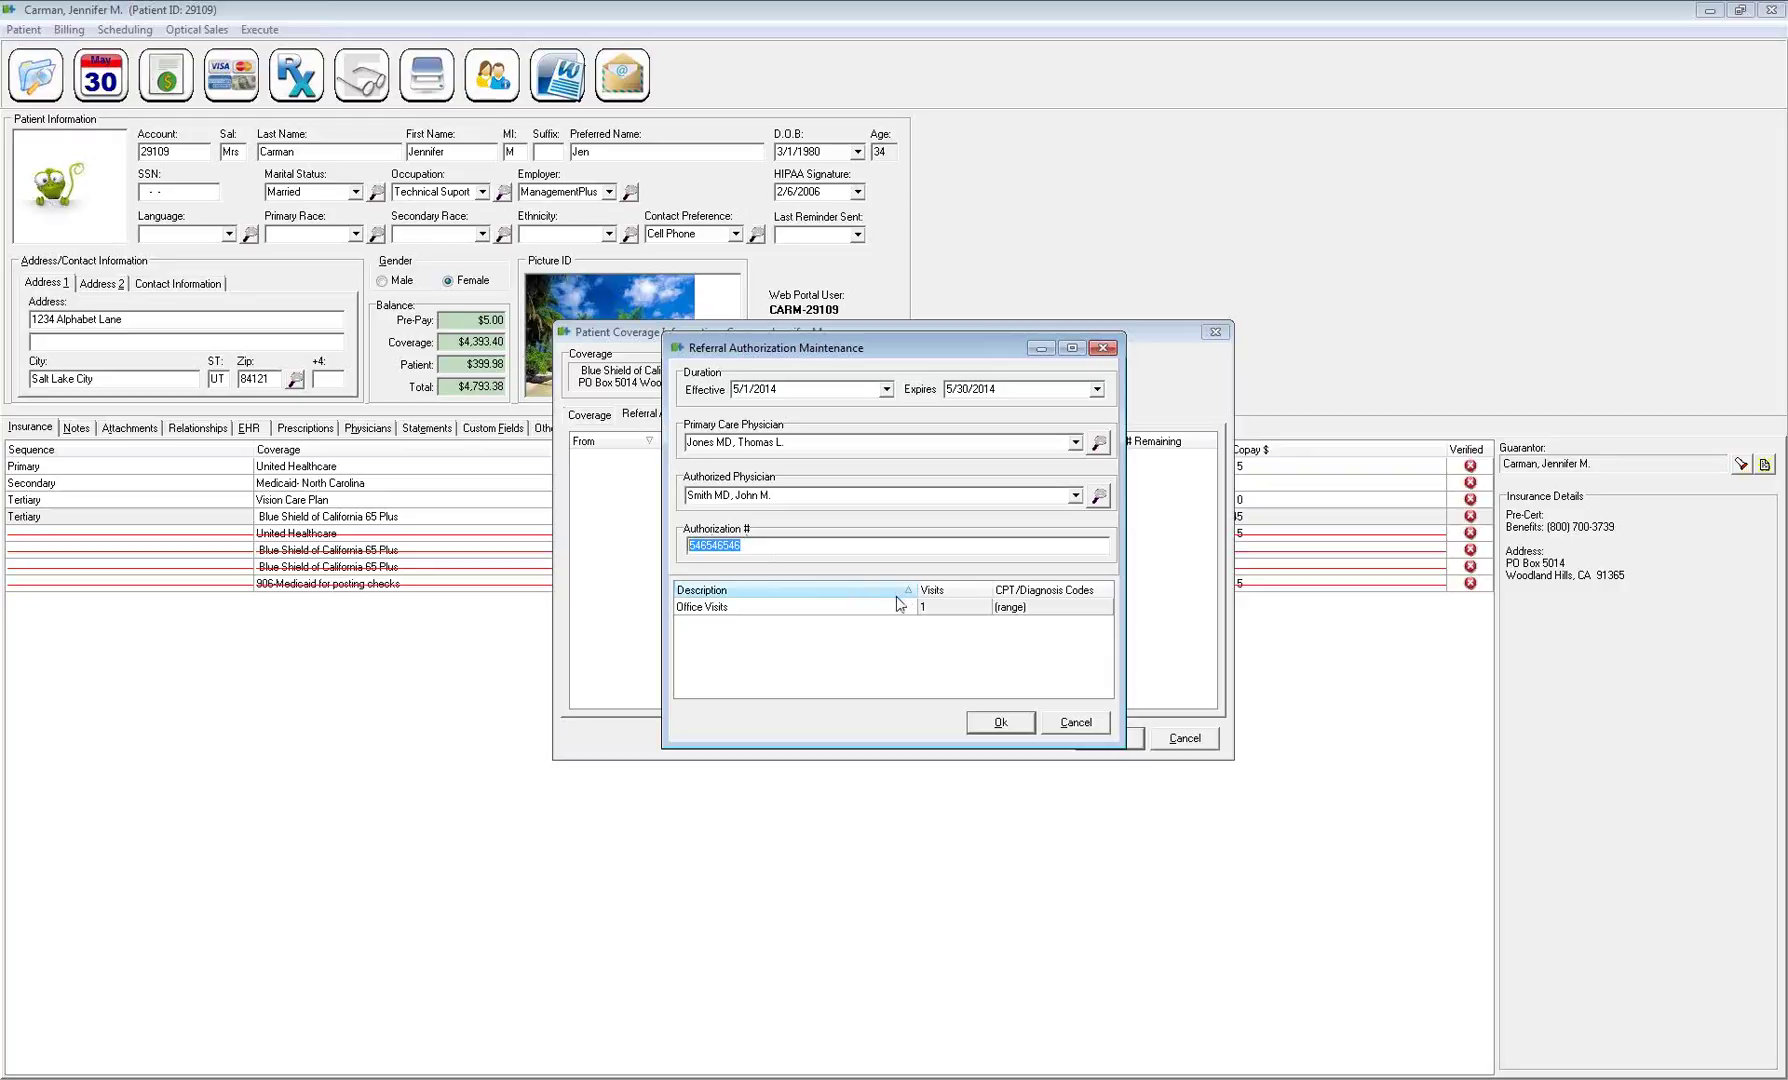
{"action": "left_click", "coordinate": [995, 723]}
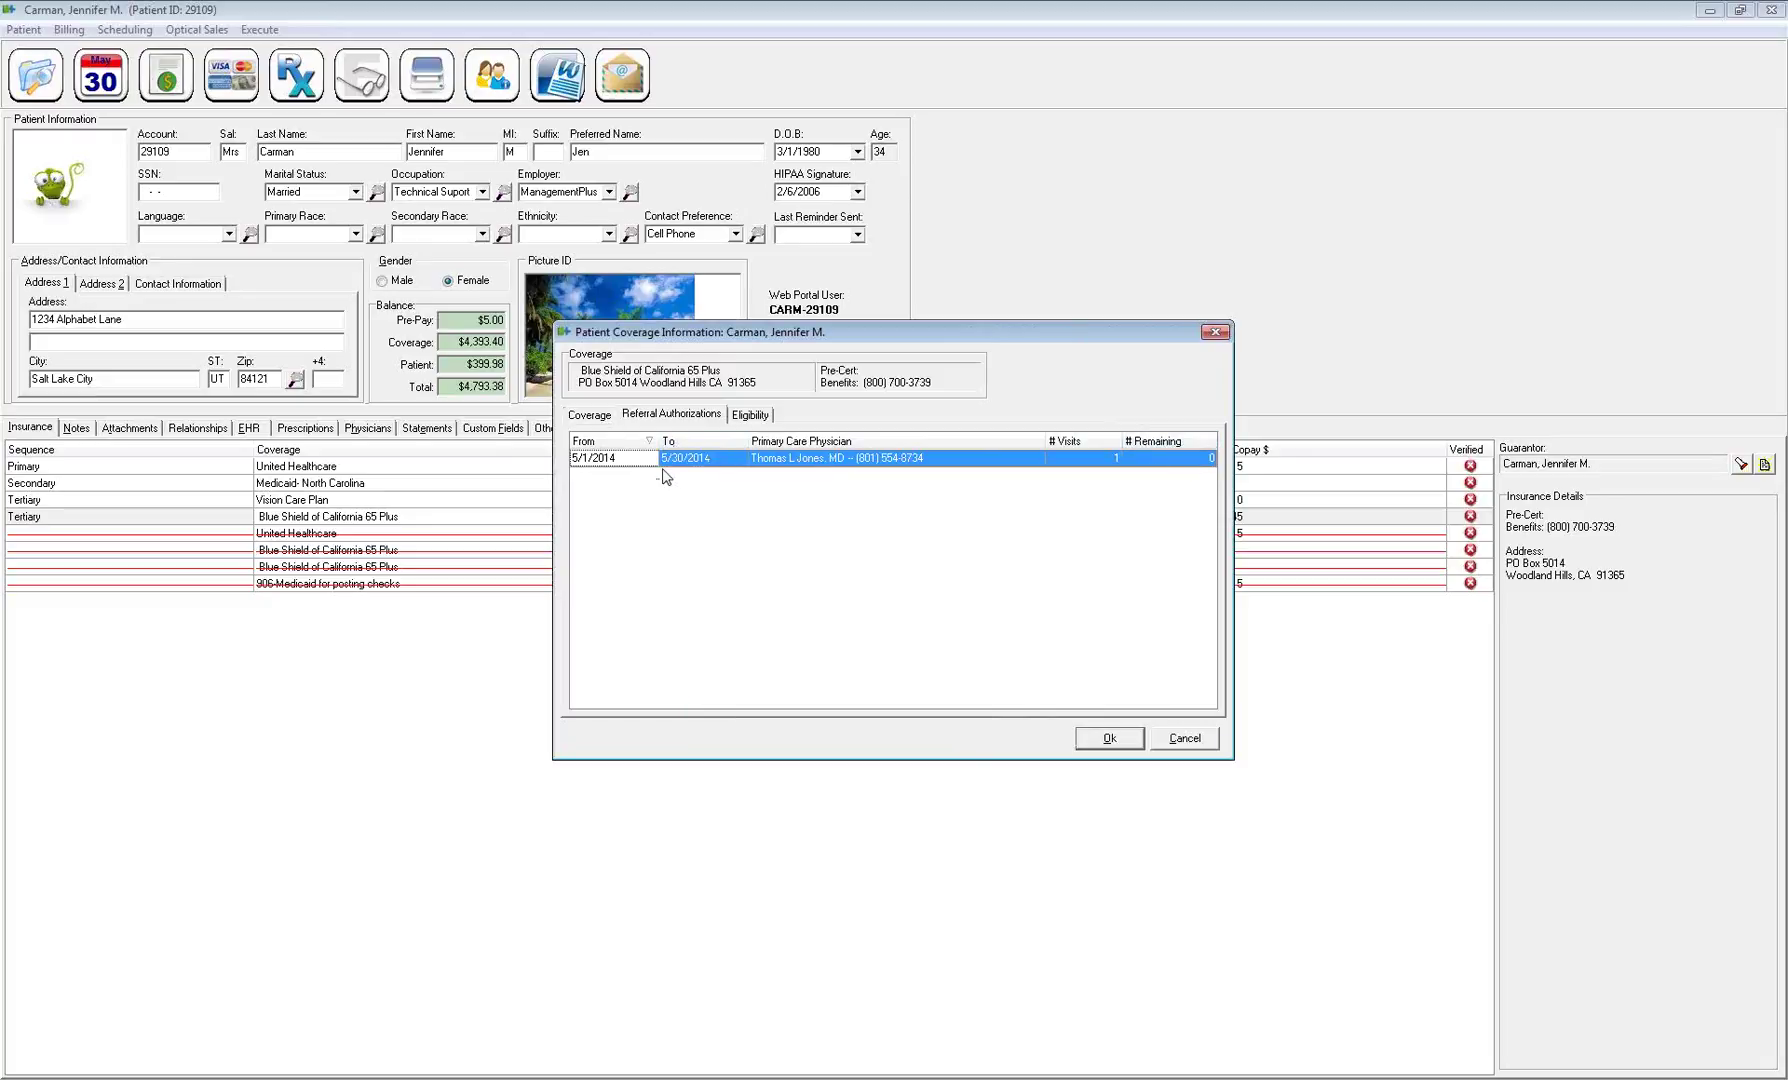
Reopen the saved 5/1/2014–5/30/2014 referral to review it, then cancel without changes
{"action": "left_click", "coordinate": [1211, 462]}
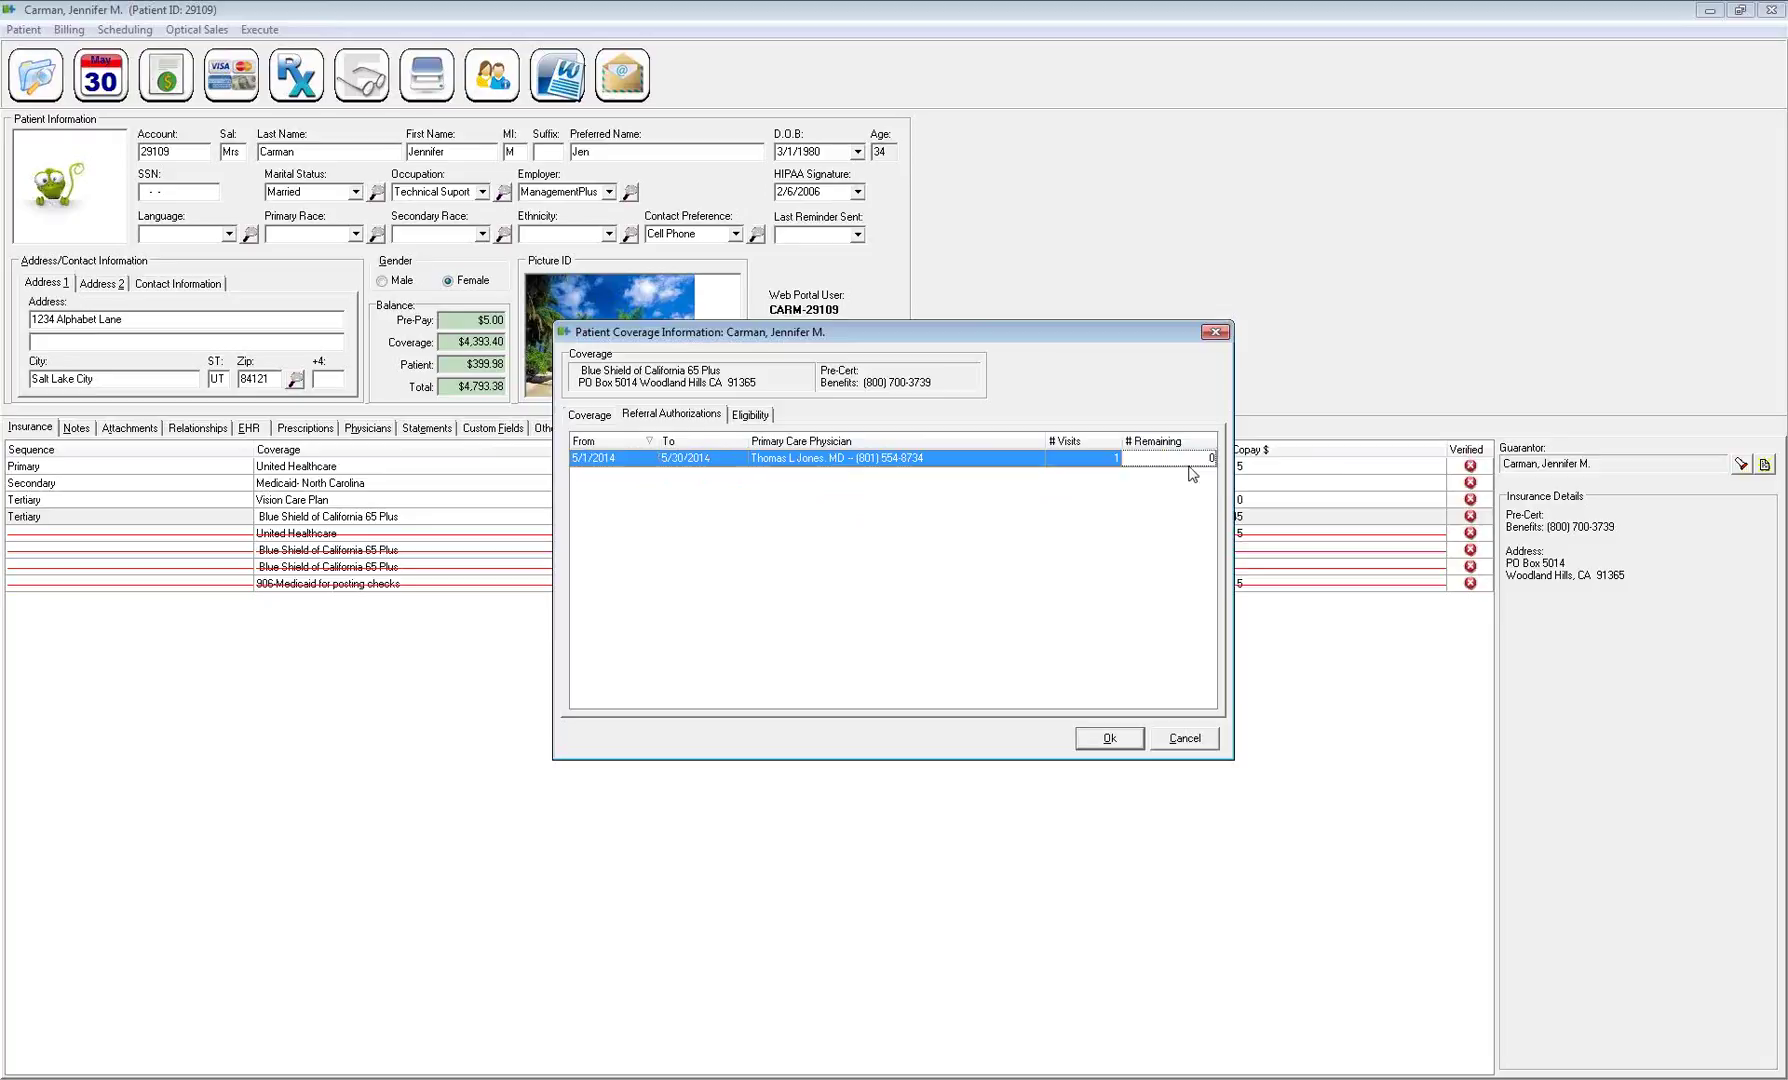
{"action": "left_click", "coordinate": [1106, 462]}
{"action": "left_click", "coordinate": [1776, 42]}
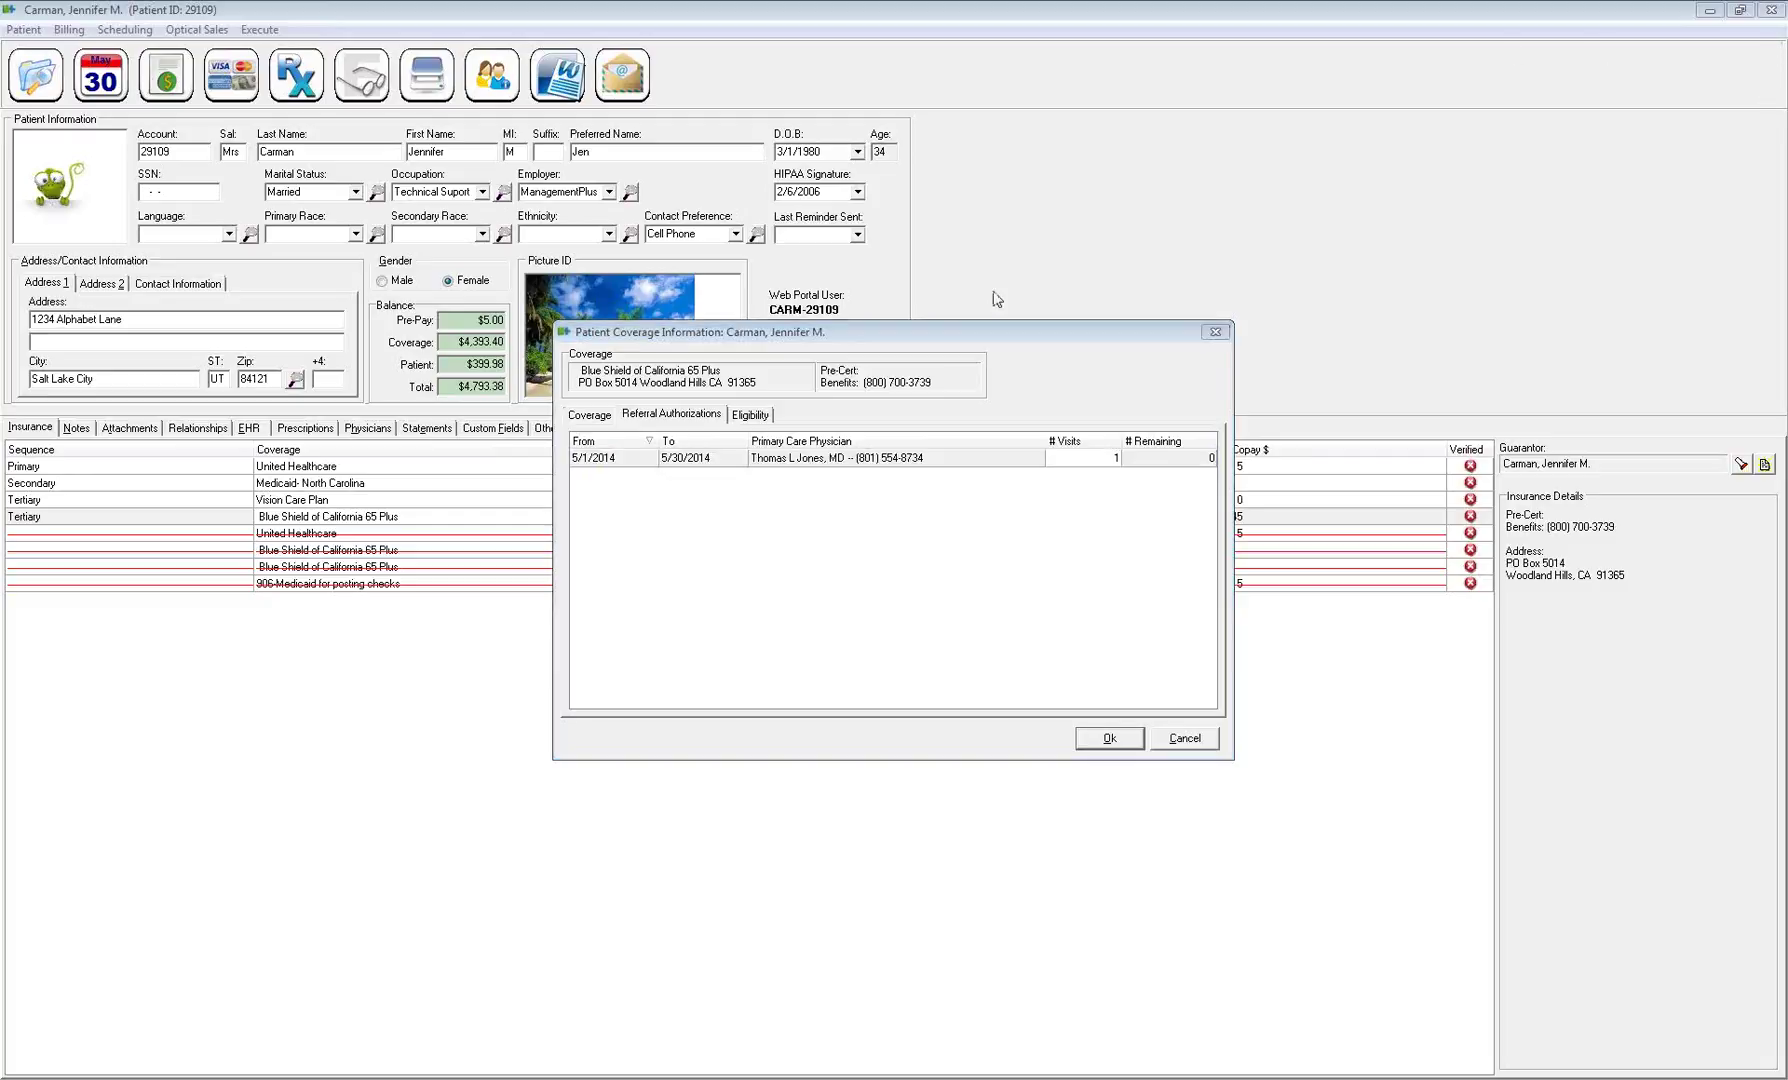
{"action": "right_click", "coordinate": [765, 519]}
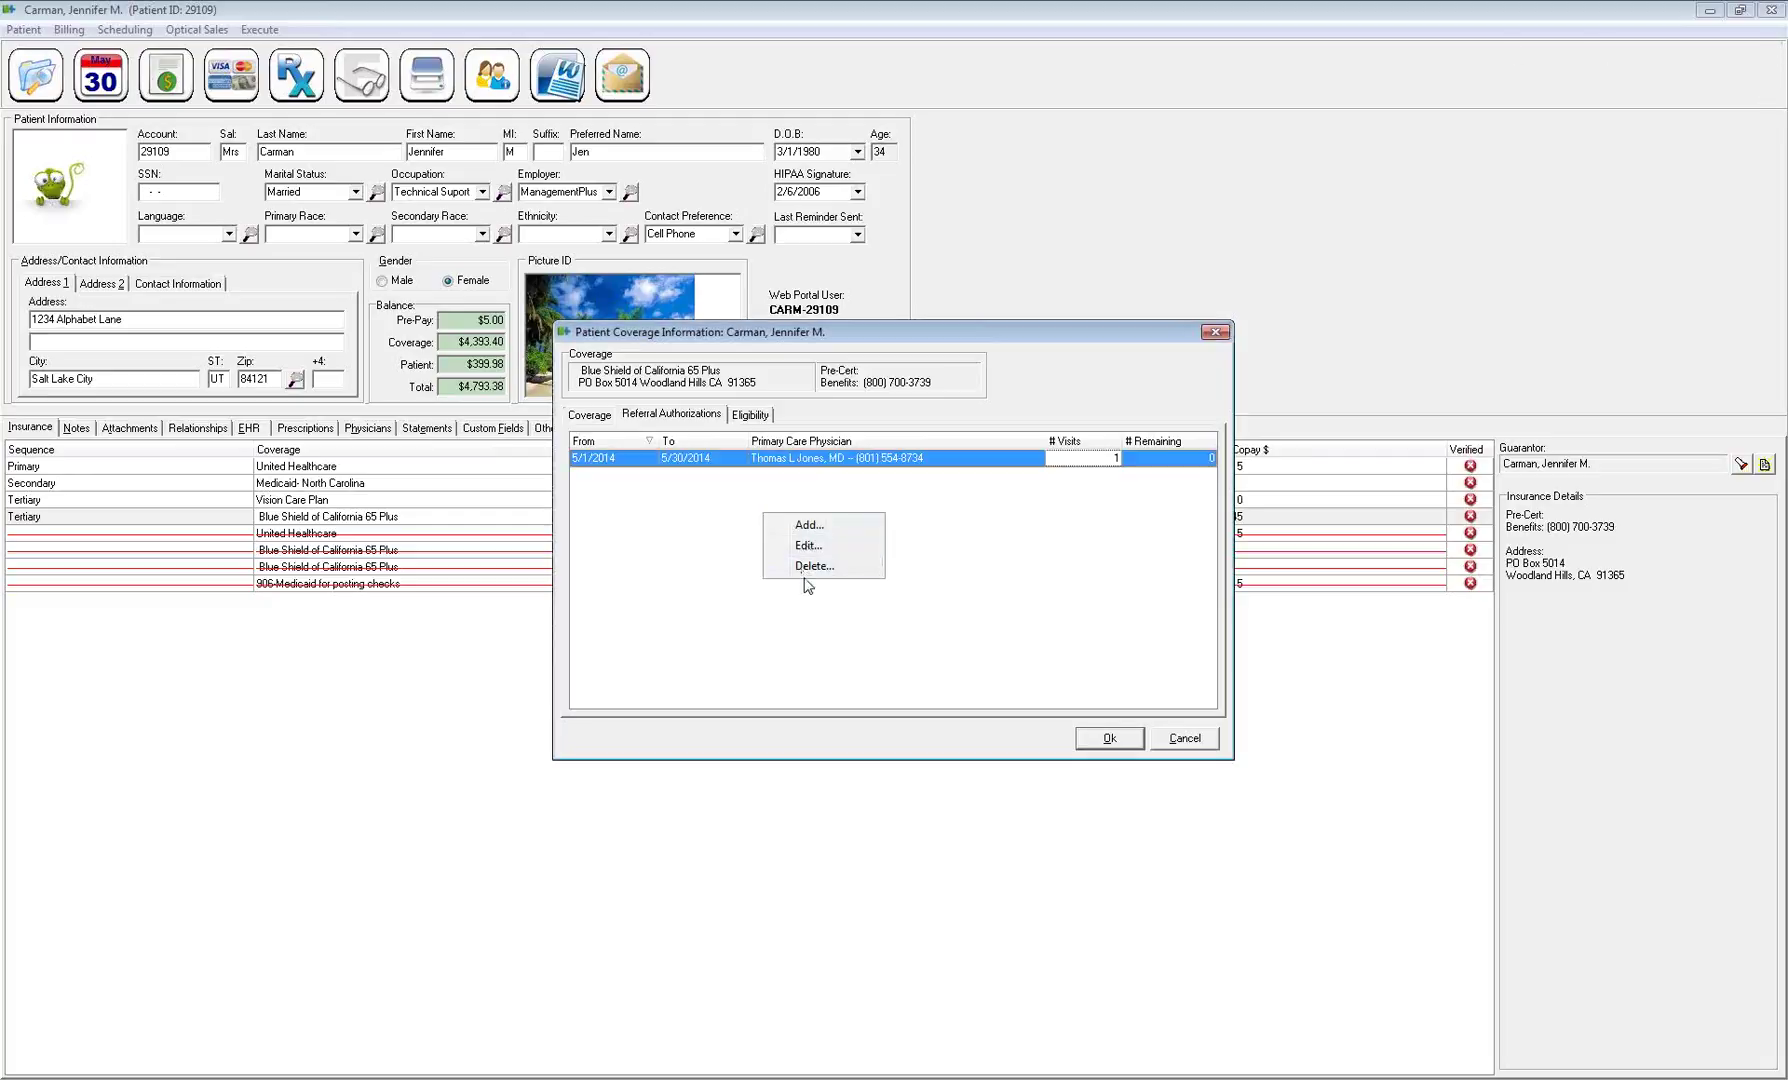
{"action": "left_click", "coordinate": [808, 545]}
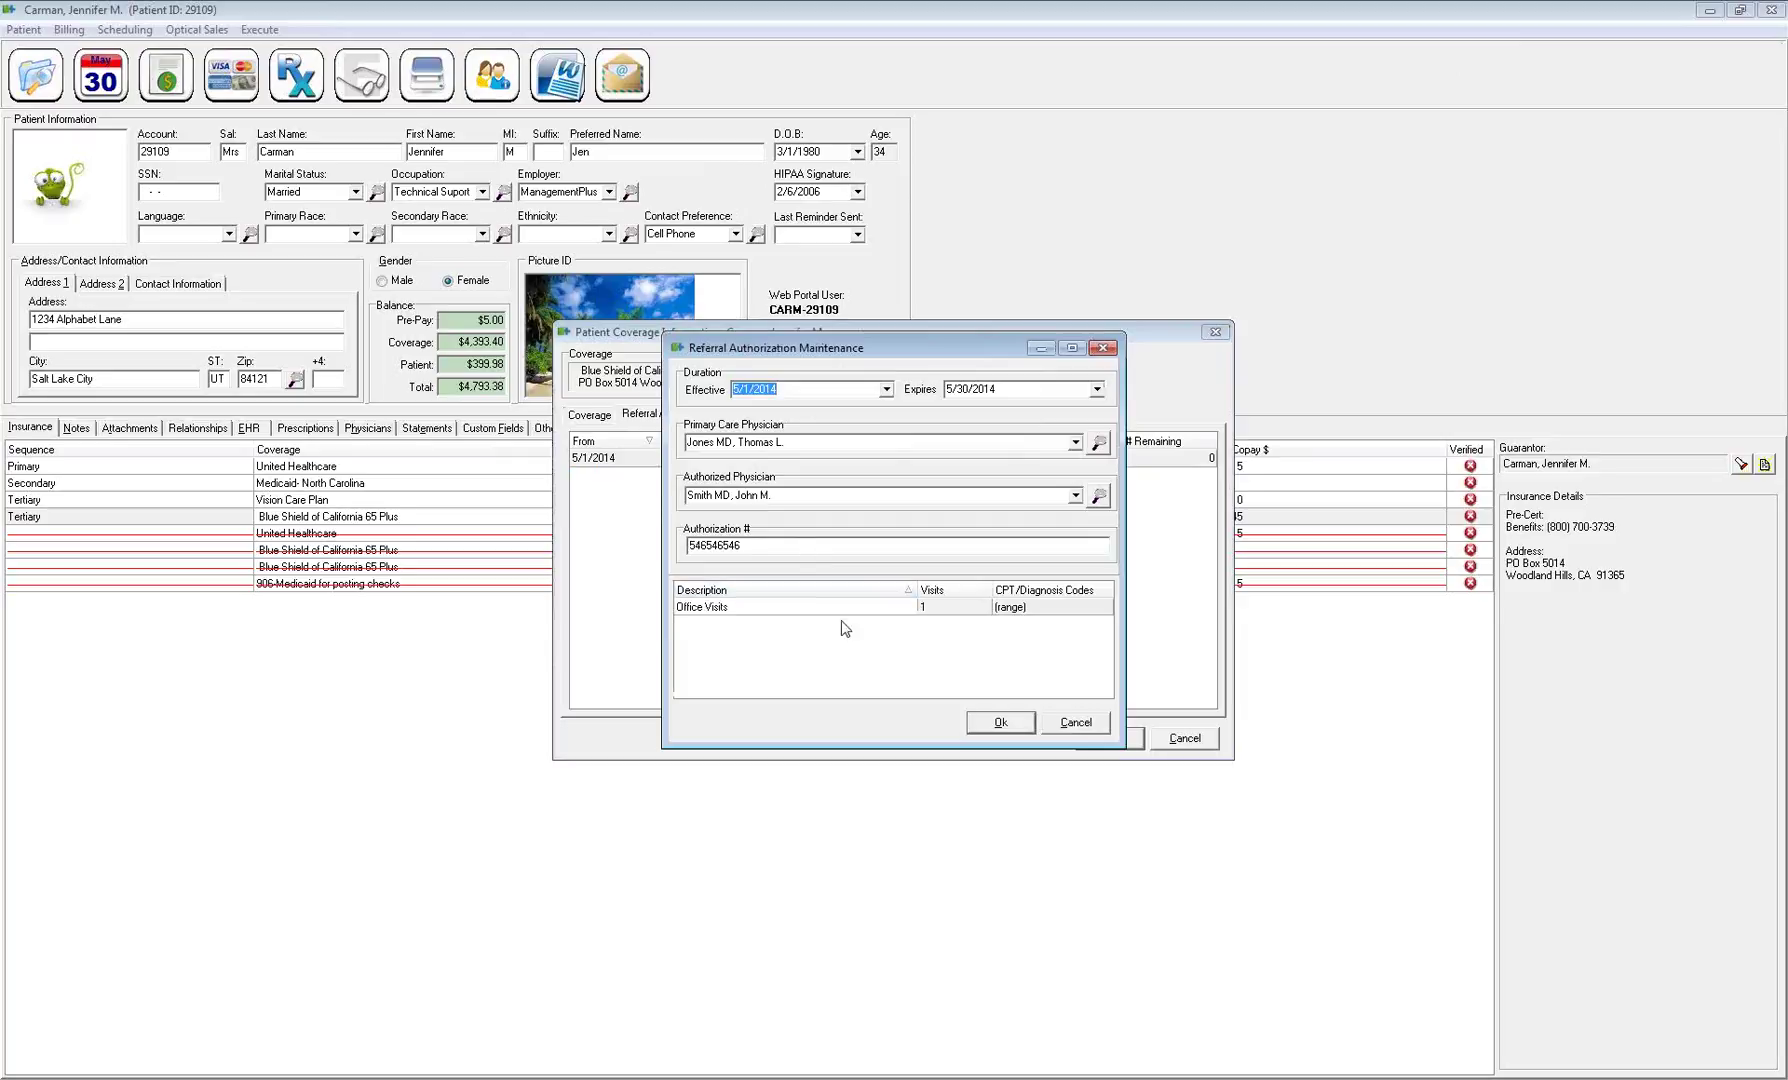
{"action": "left_click", "coordinate": [1080, 722]}
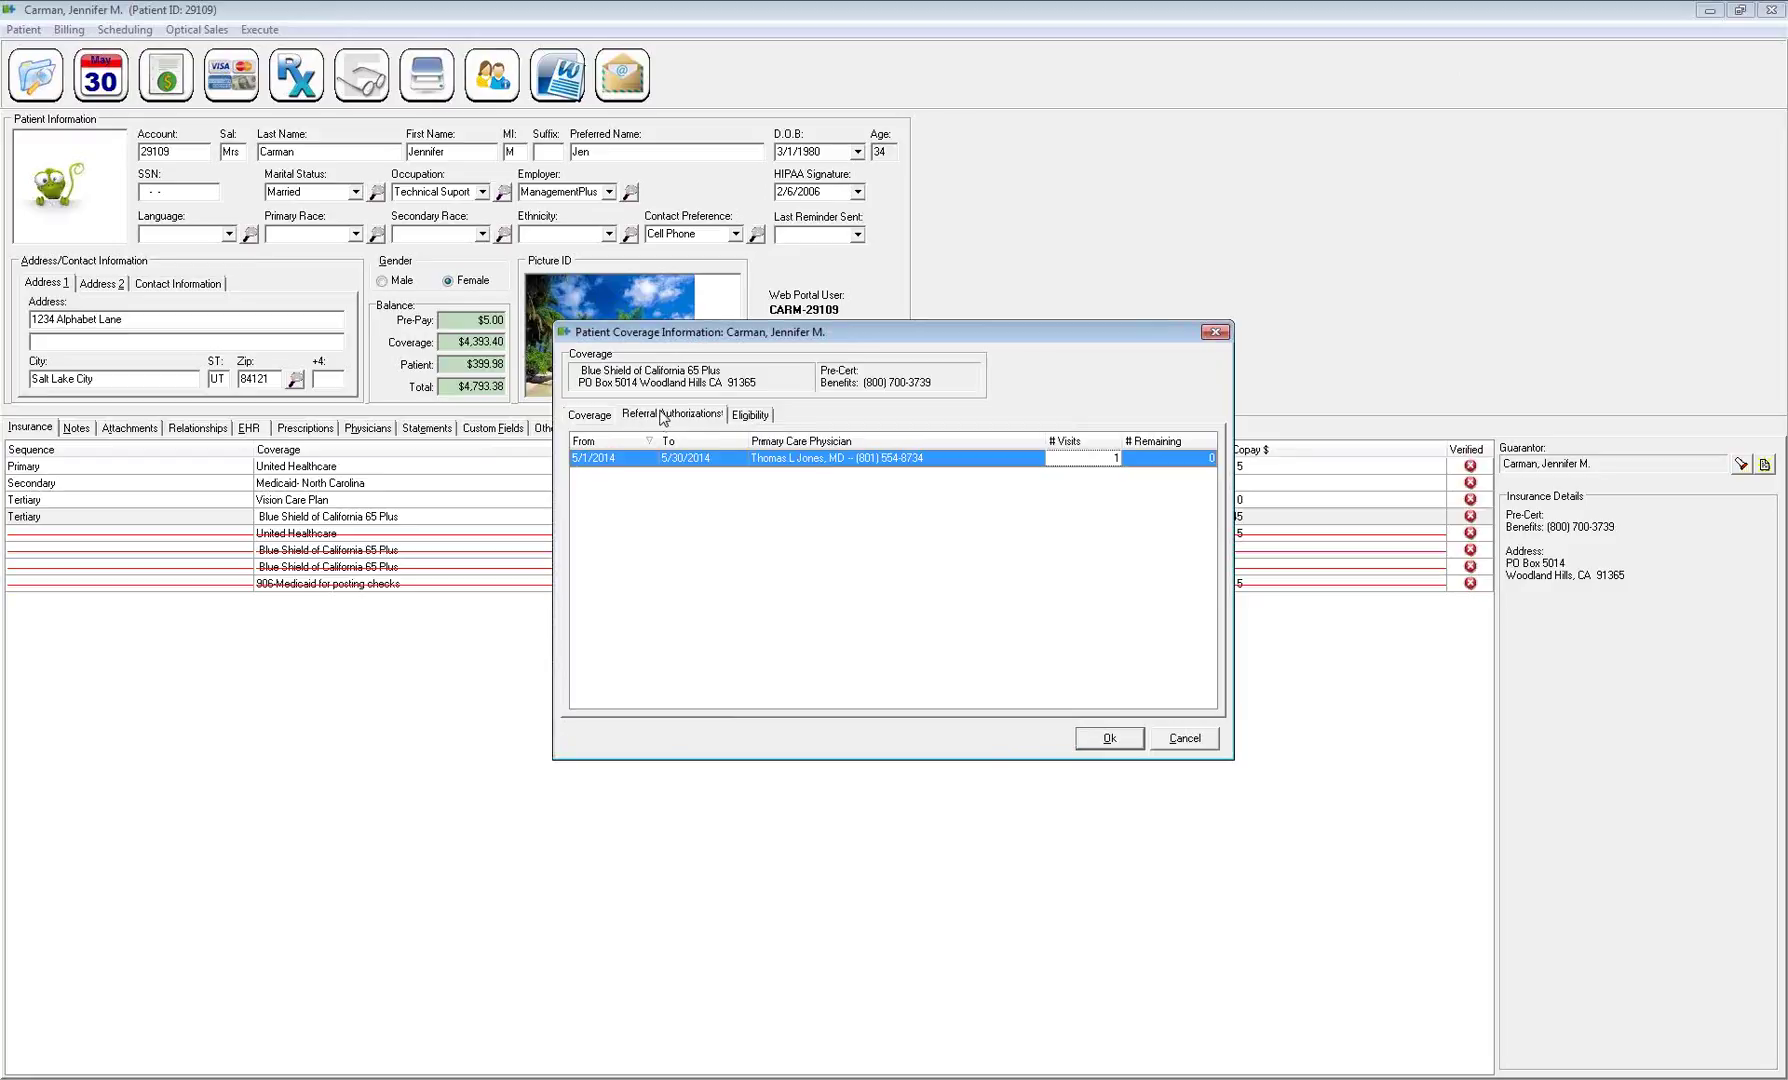
Run an eligibility check on the Blue Shield plan with physician 'jones'
{"action": "left_click", "coordinate": [752, 416]}
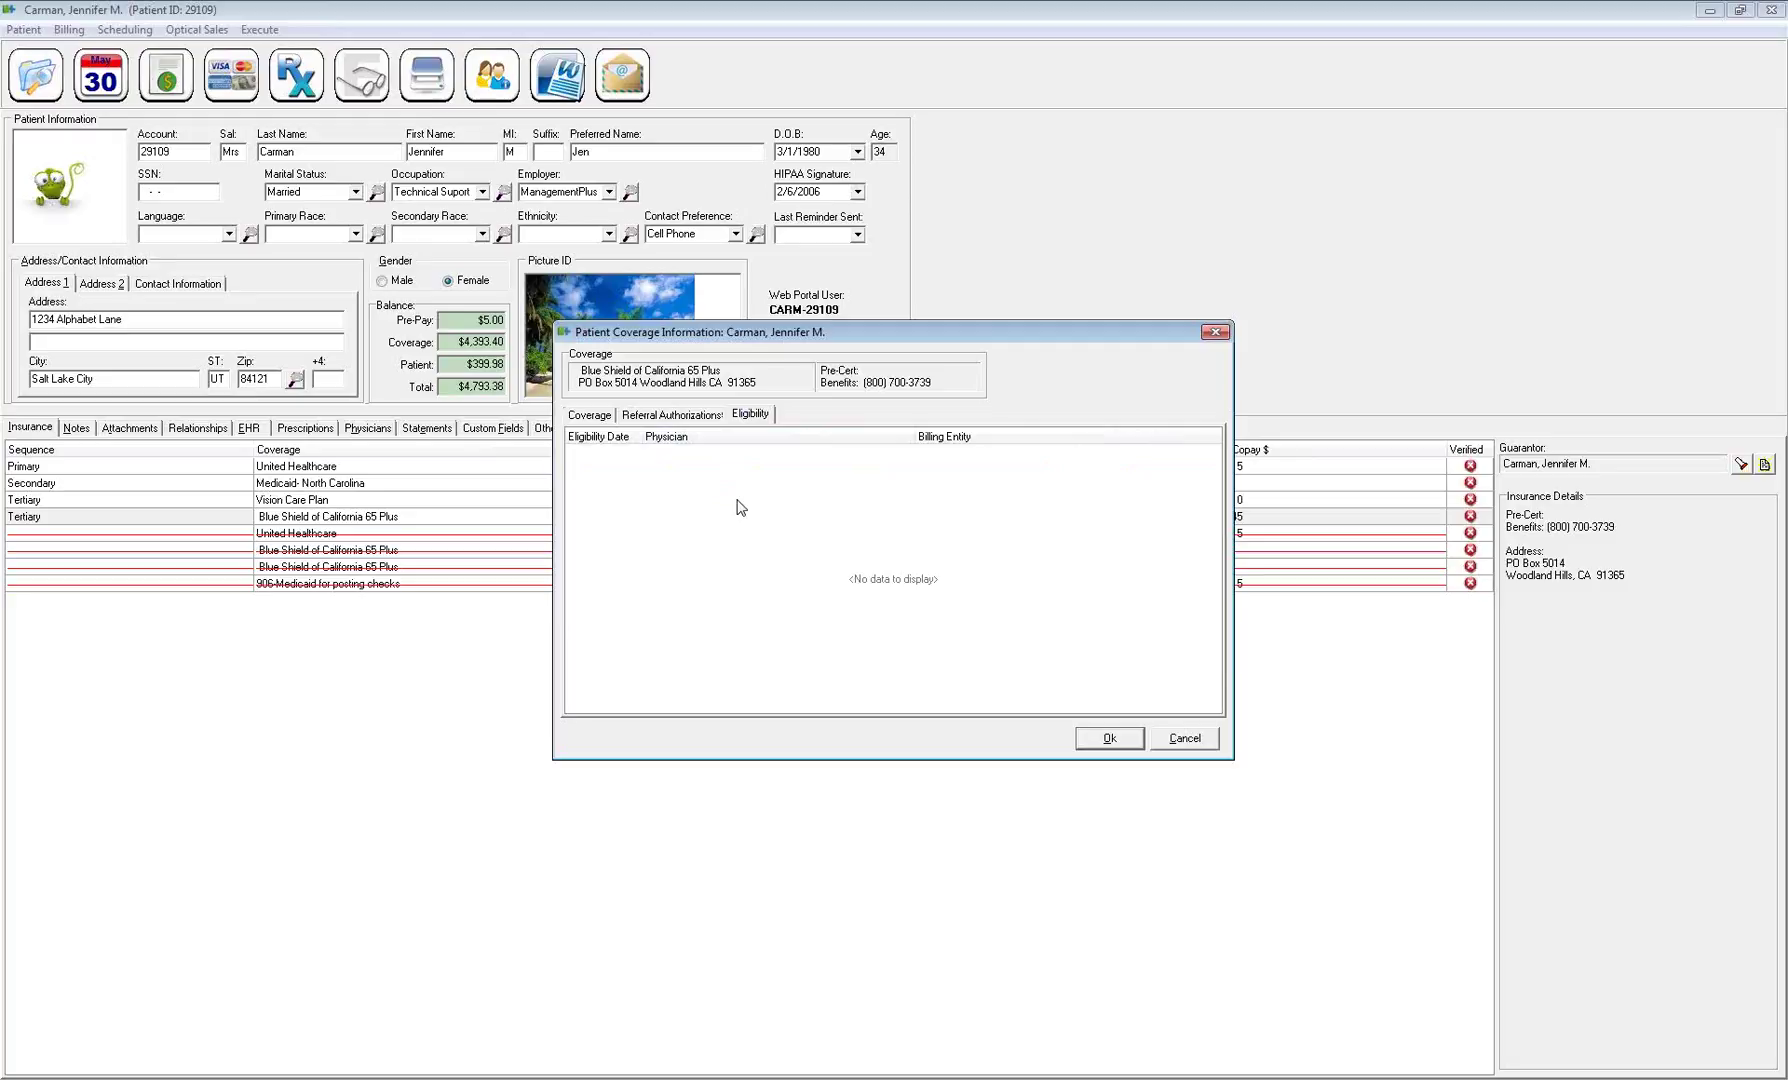
{"action": "right_click", "coordinate": [725, 492]}
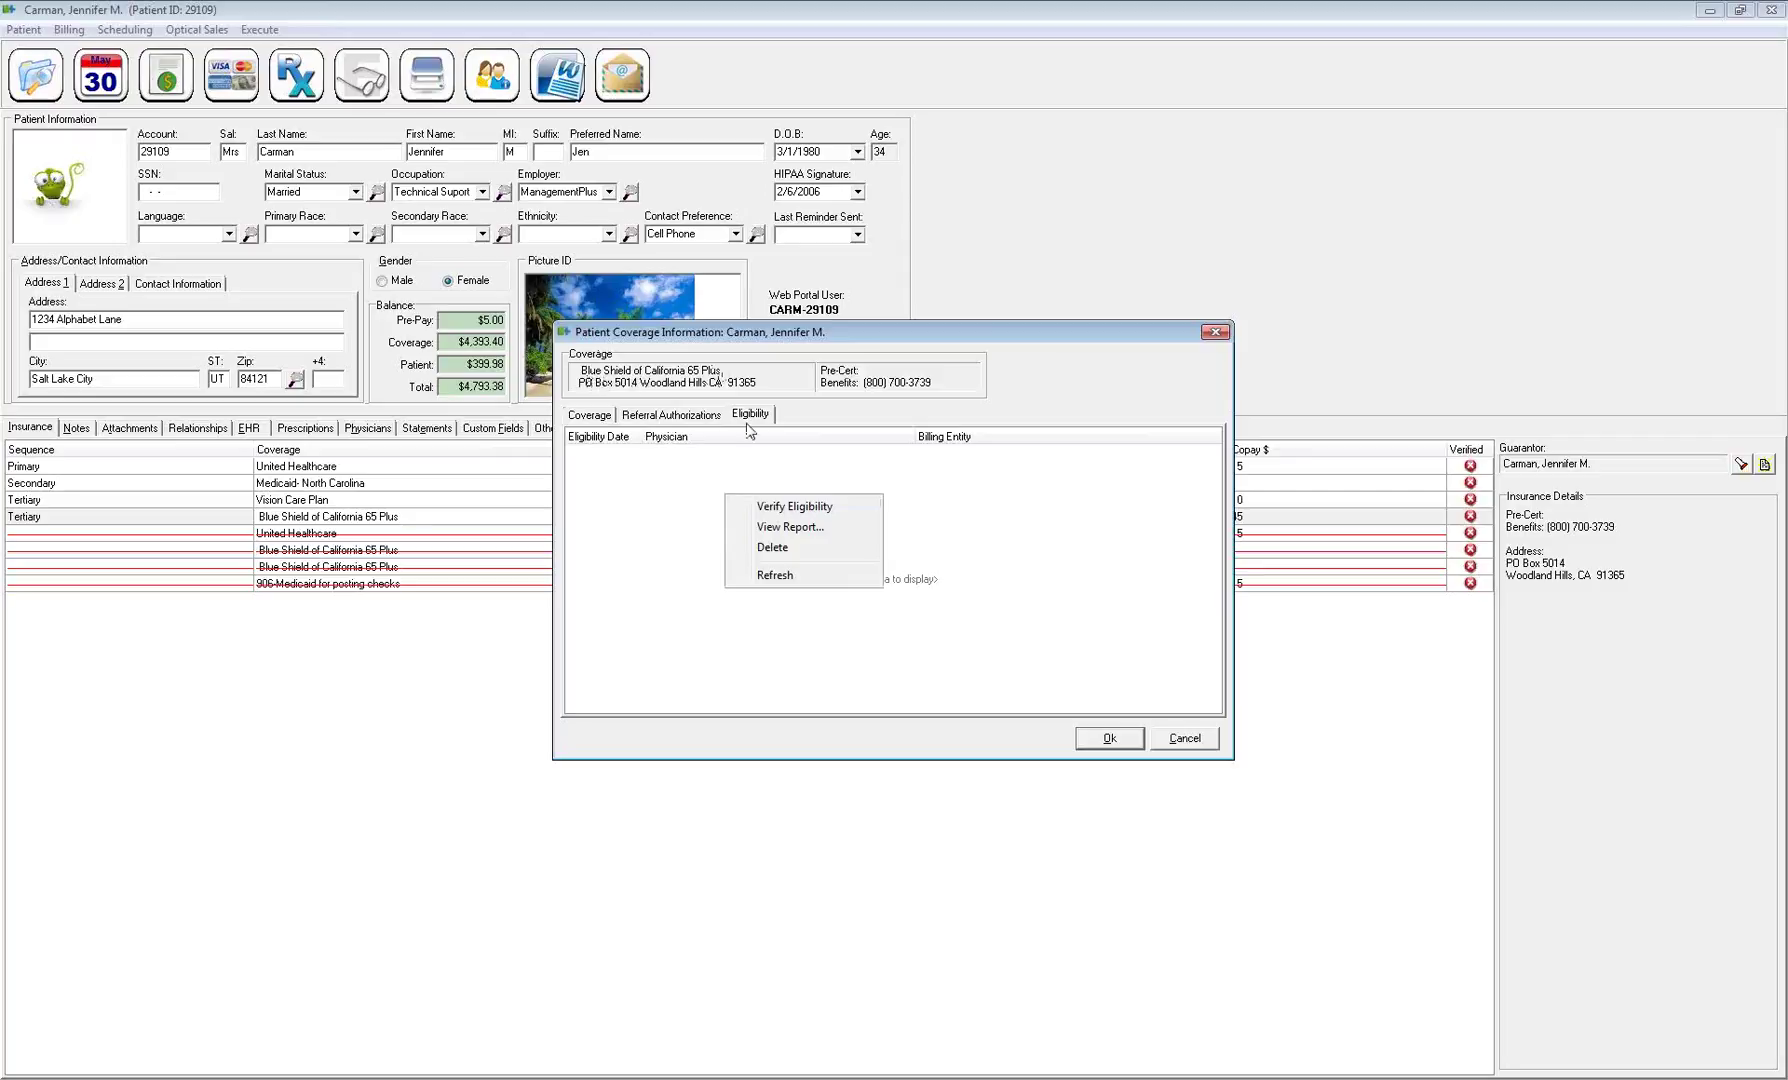
{"action": "left_click", "coordinate": [809, 508]}
{"action": "left_click", "coordinate": [812, 570]}
{"action": "type", "text": "jones"}
{"action": "key", "text": "Tab"}
{"action": "left_click", "coordinate": [956, 610]}
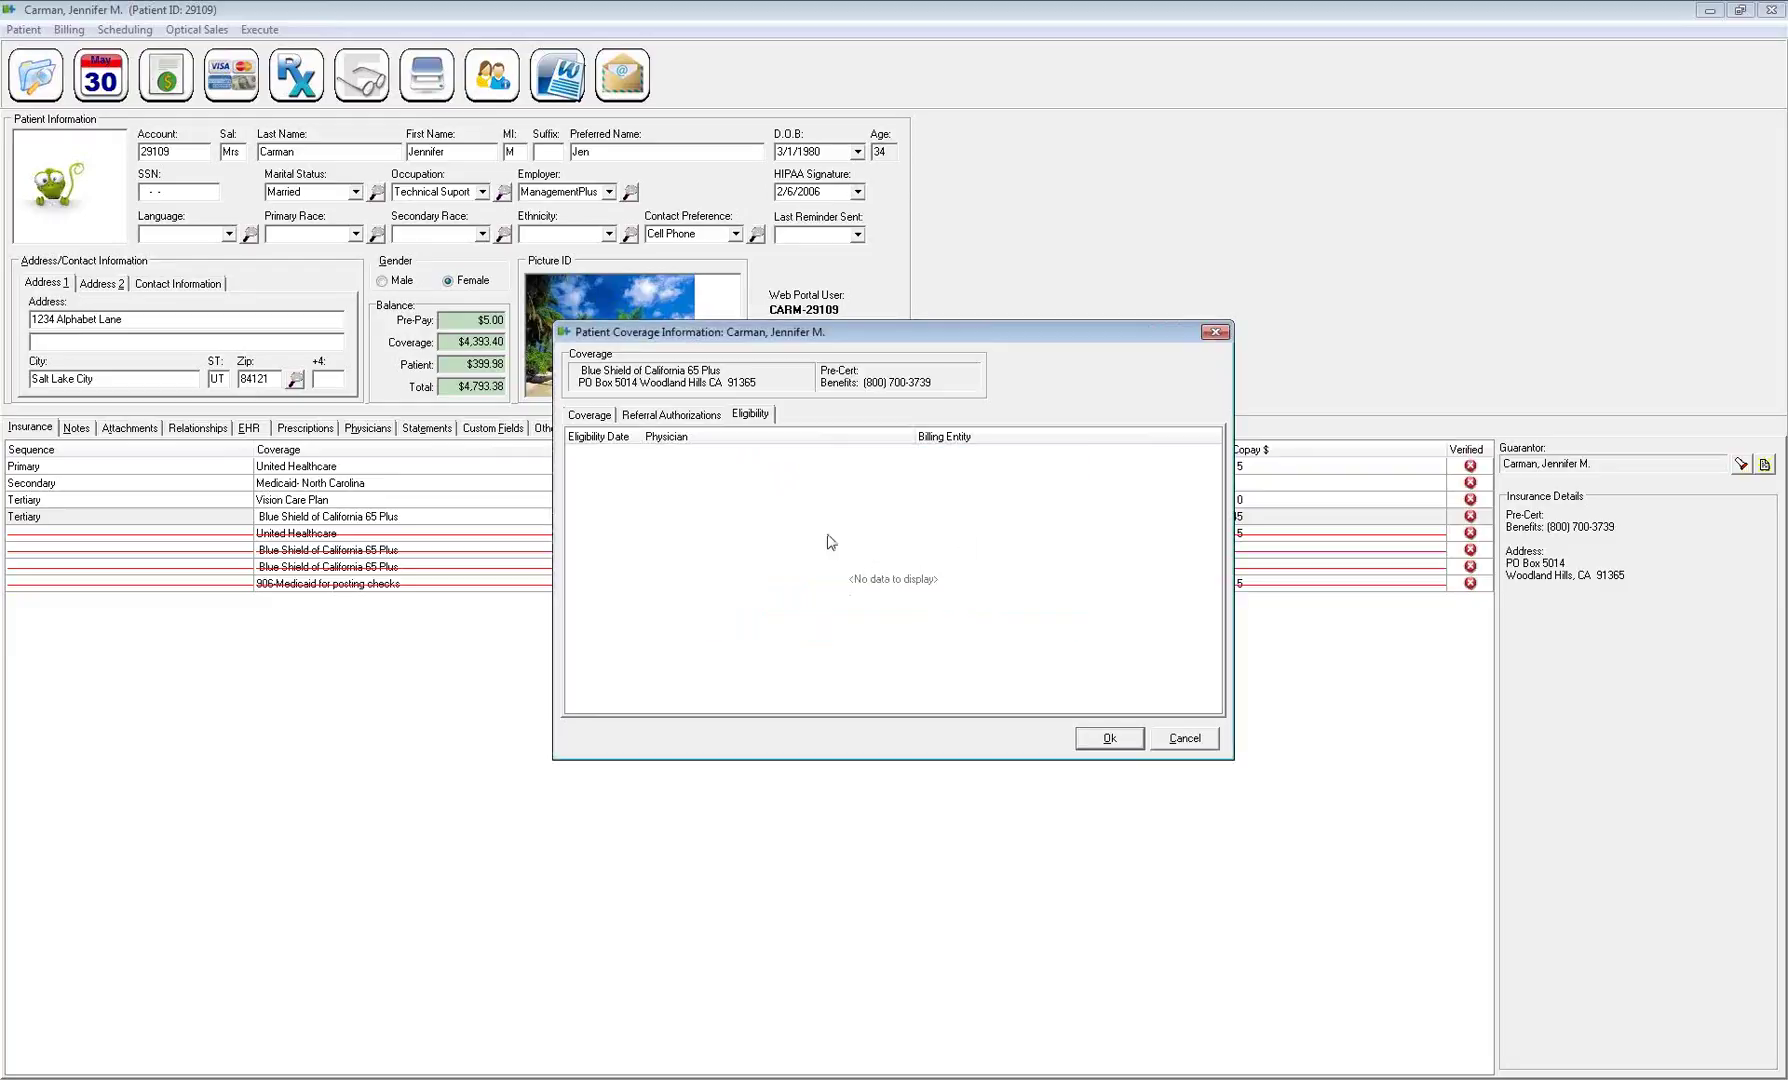
Refresh the eligibility list, verify eligibility again, dismiss the No Response notice and close the coverage
{"action": "right_click", "coordinate": [856, 508]}
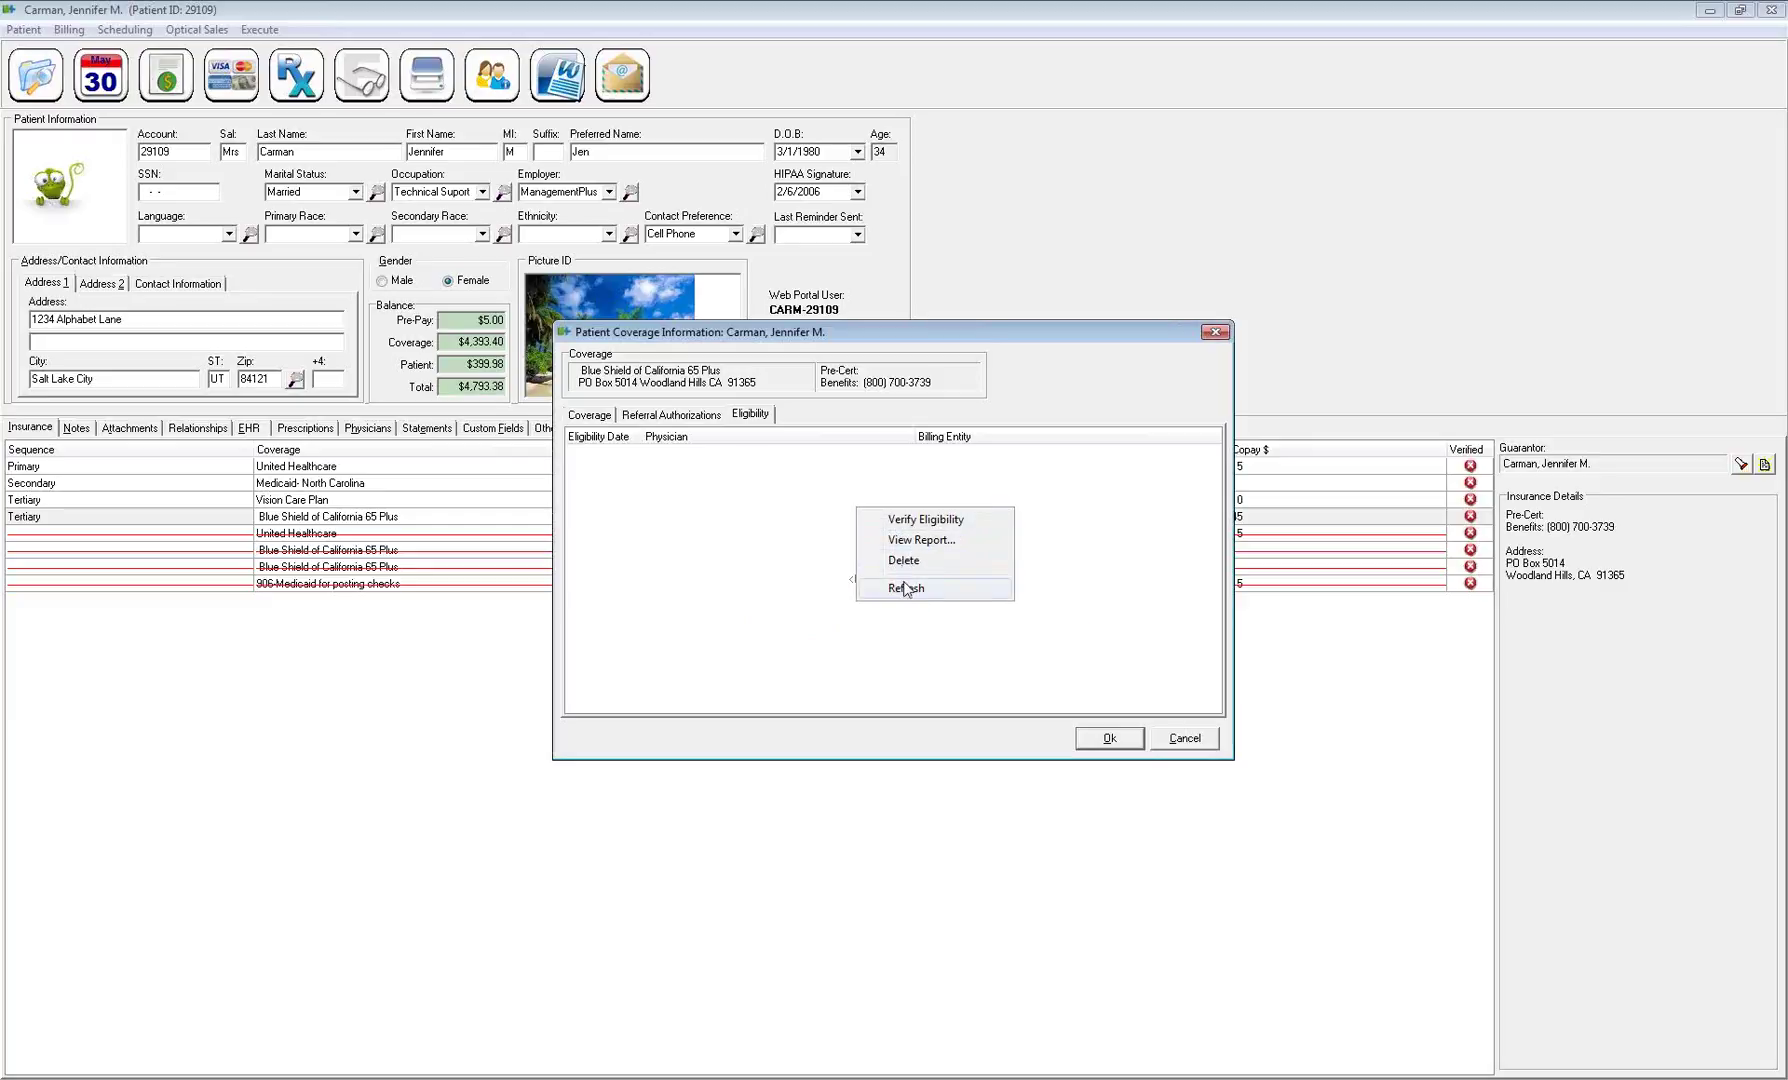
{"action": "left_click", "coordinate": [907, 589]}
{"action": "right_click", "coordinate": [827, 504]}
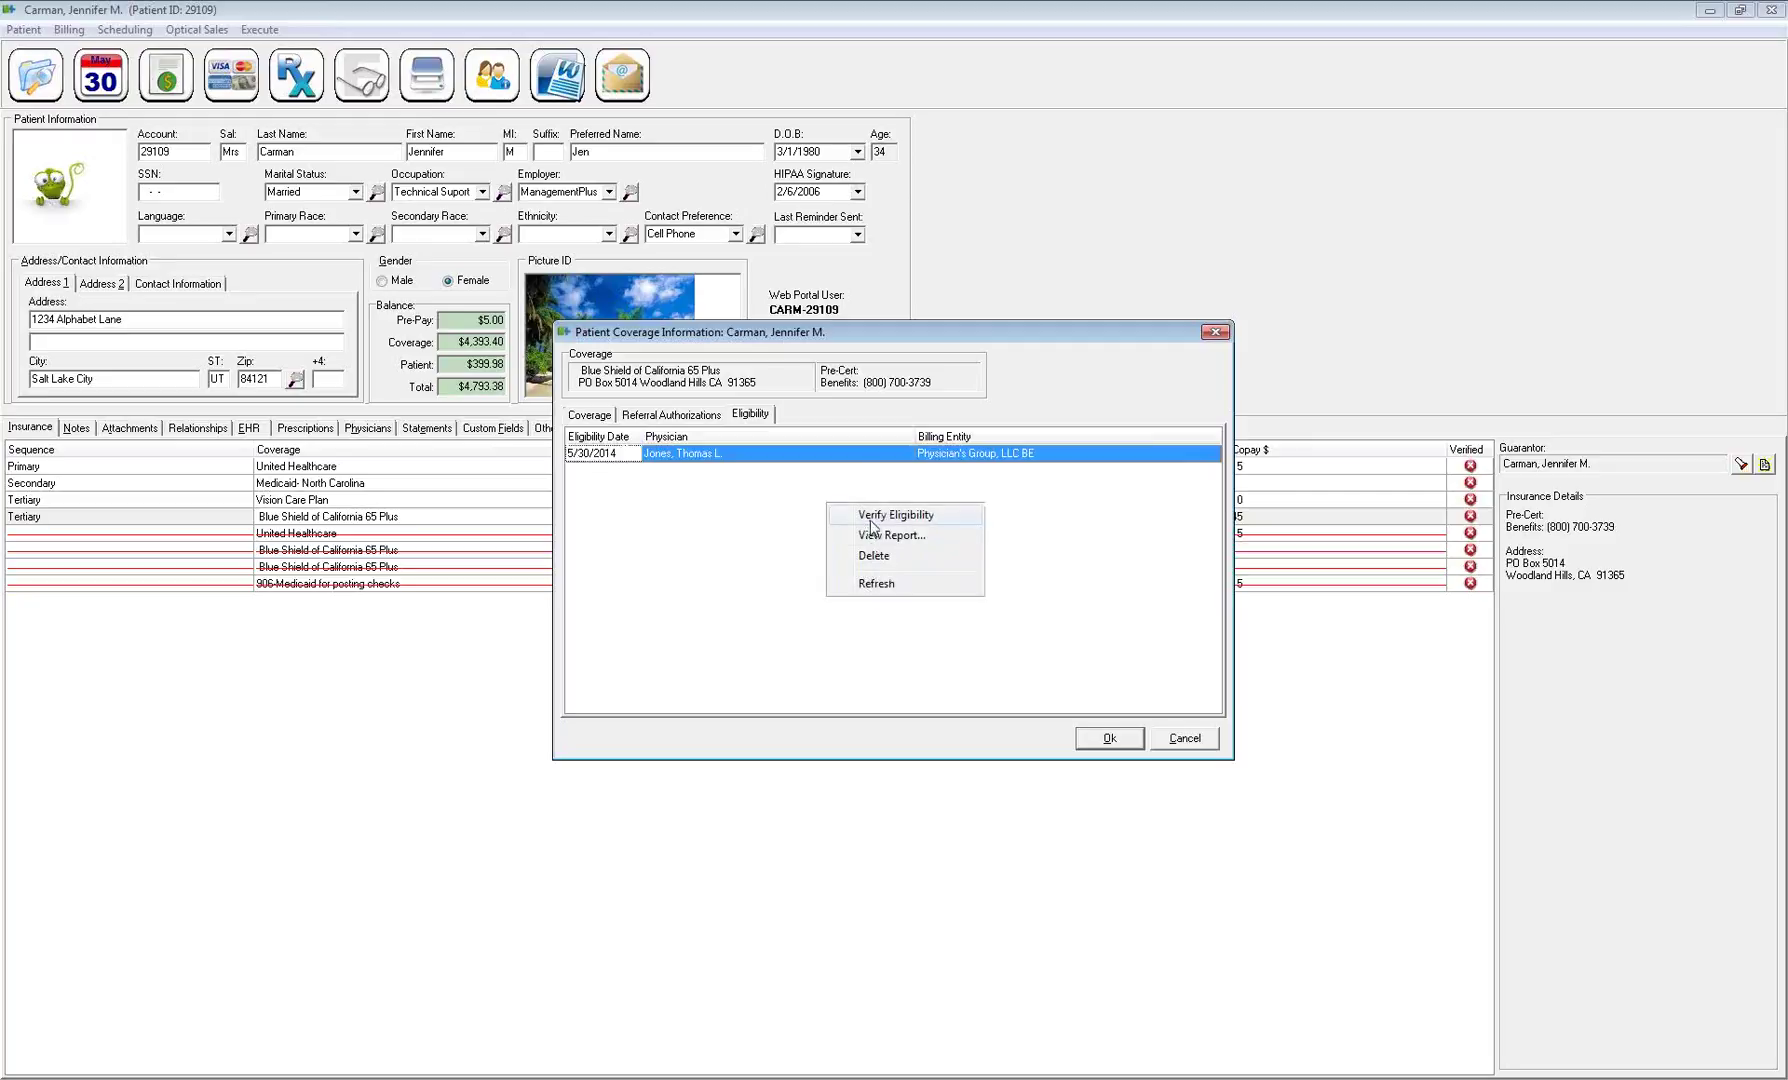
{"action": "left_click", "coordinate": [869, 537]}
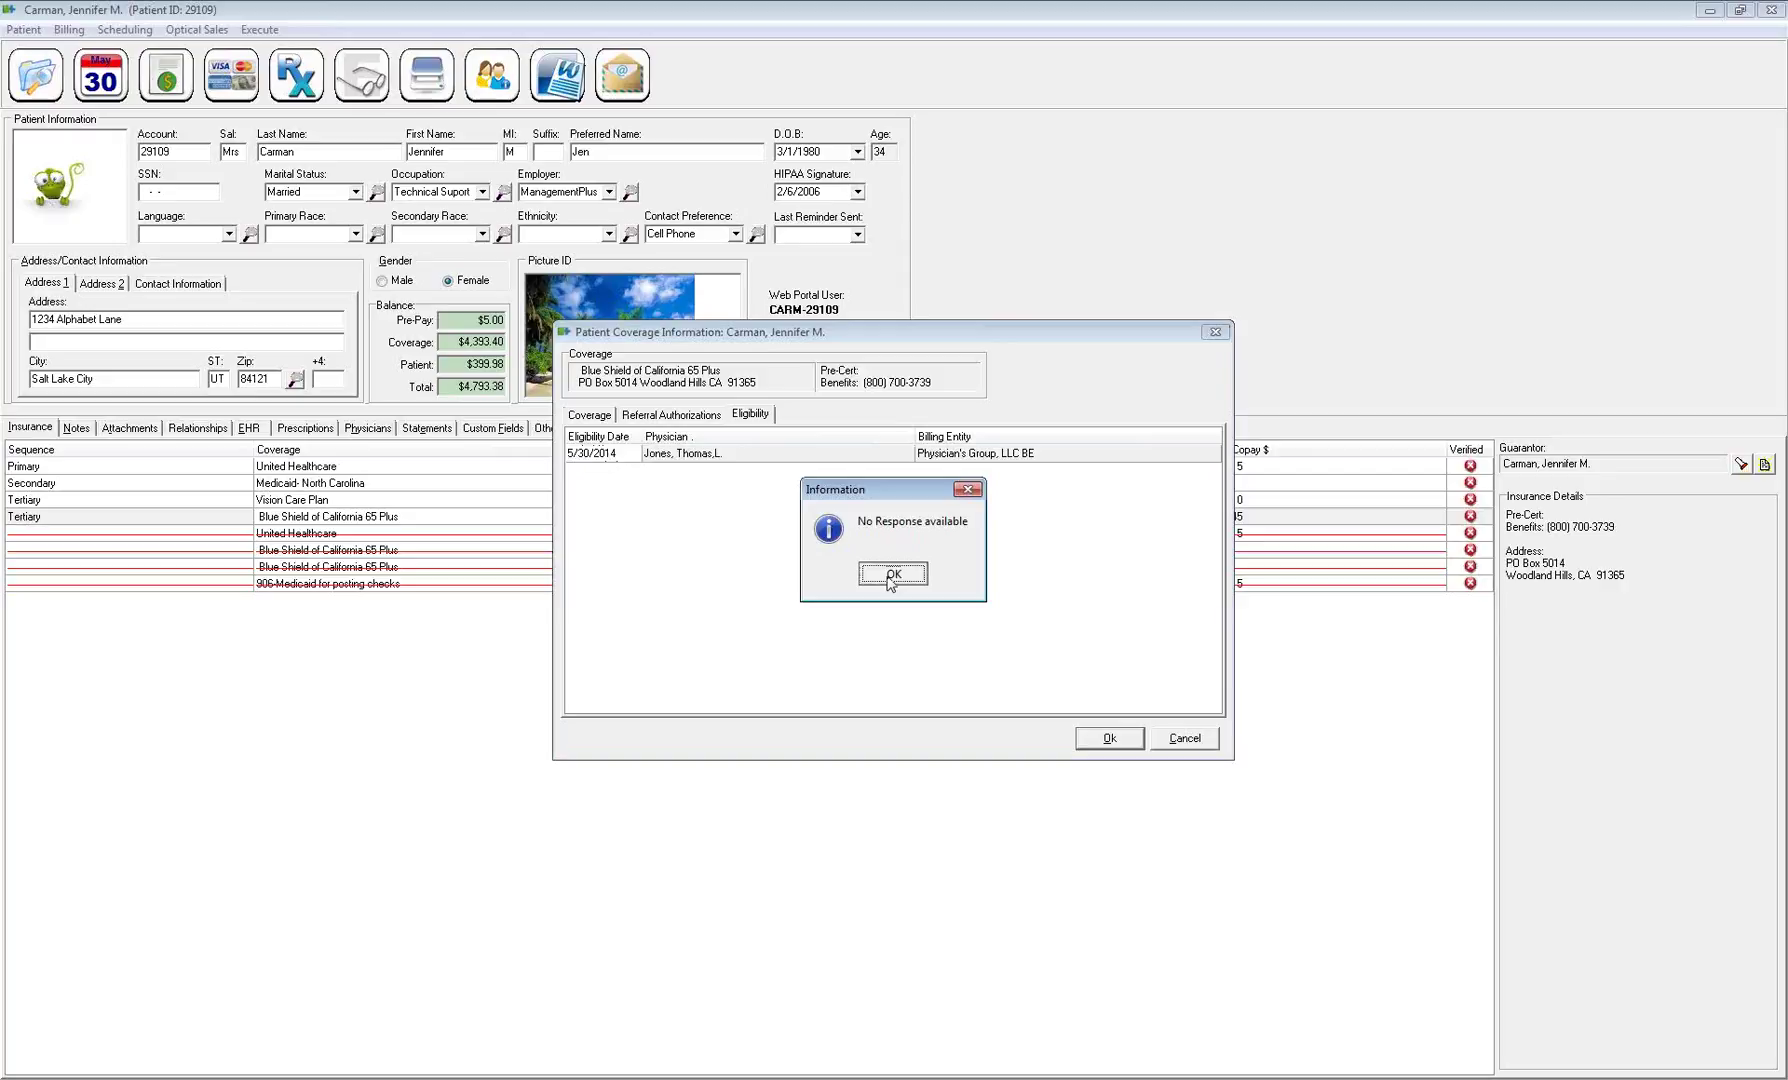
{"action": "left_click", "coordinate": [889, 576]}
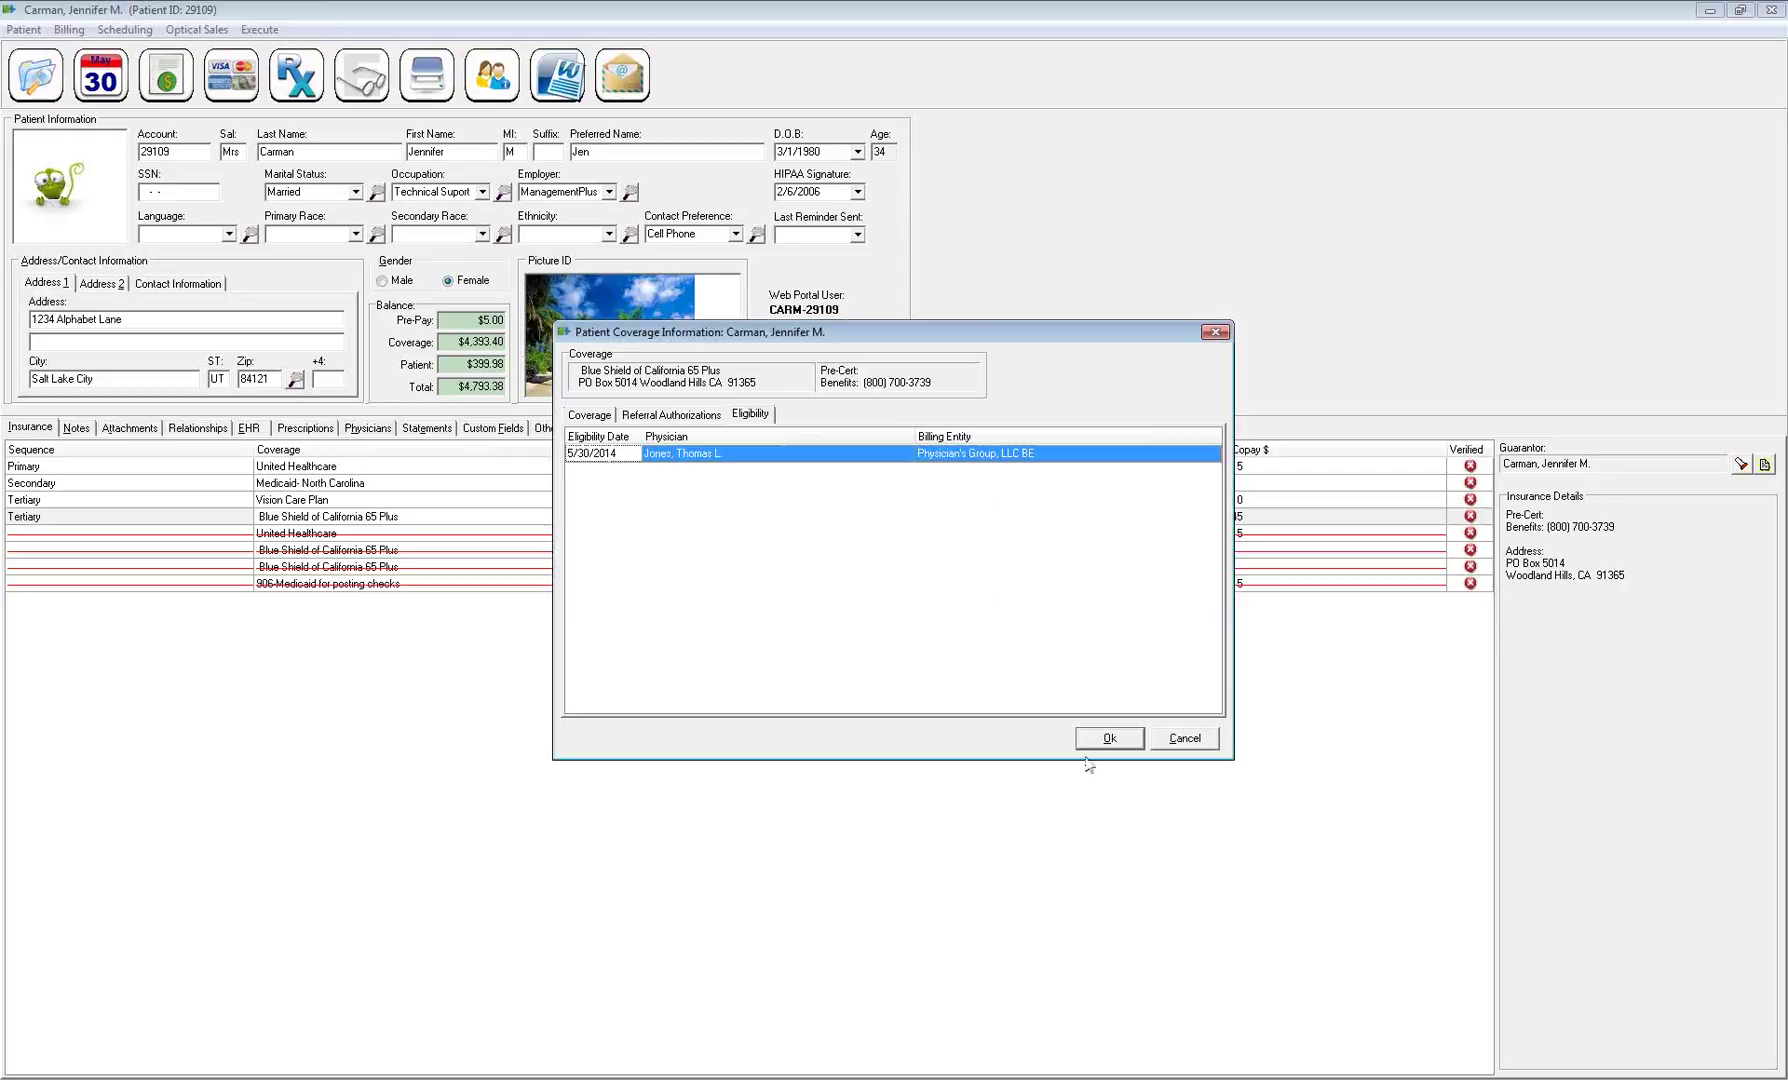
{"action": "left_click", "coordinate": [1092, 740]}
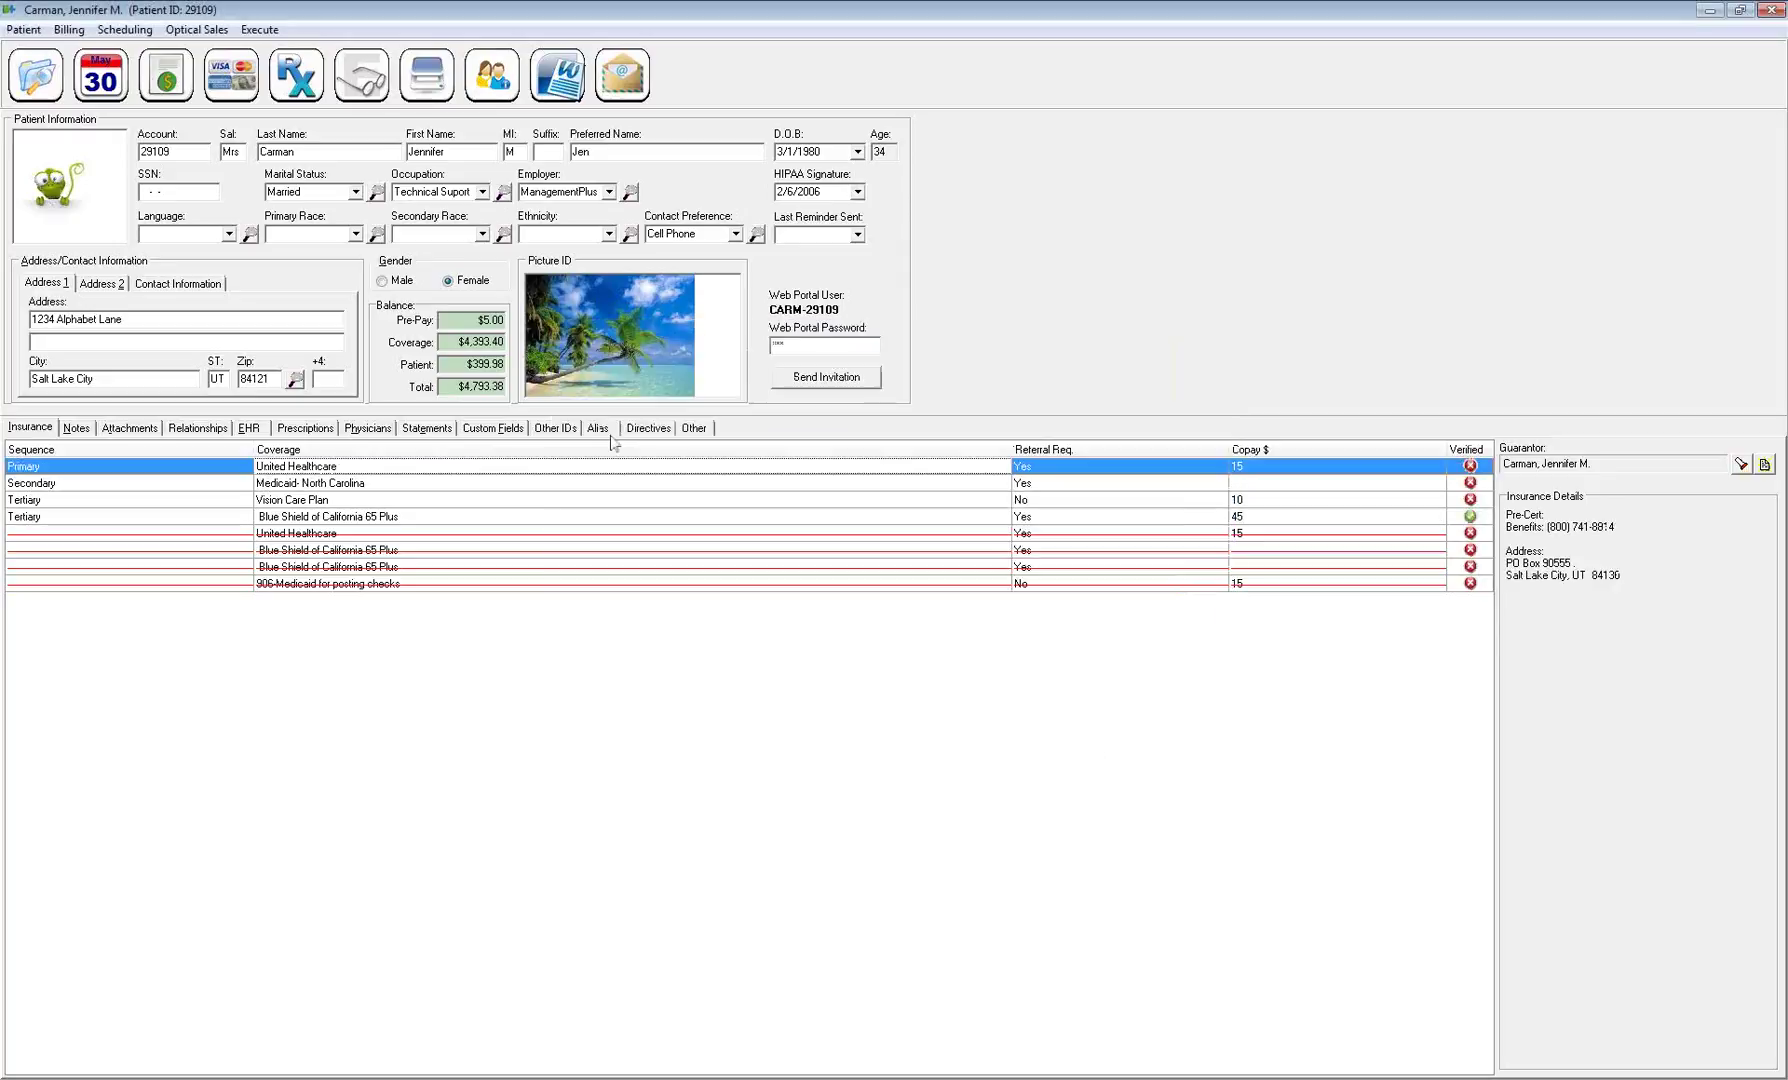
{"action": "left_click", "coordinate": [425, 518]}
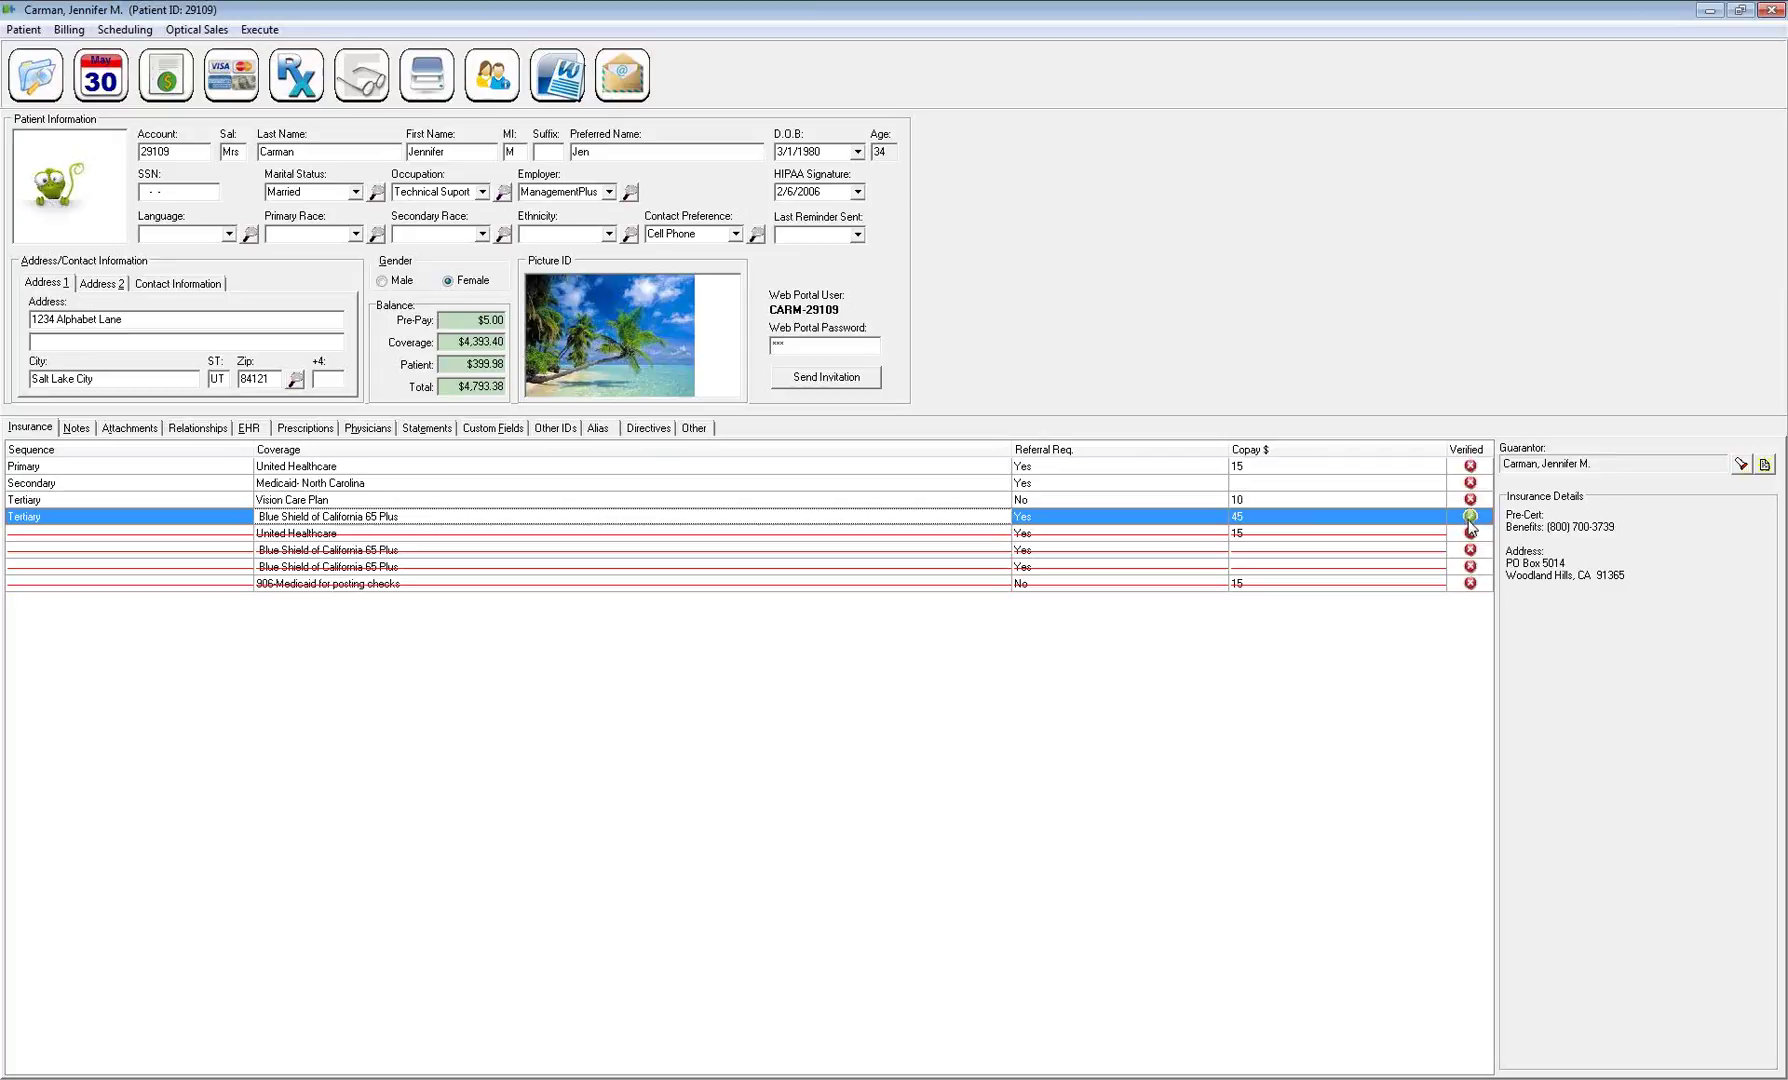
{"action": "left_click", "coordinate": [1460, 500]}
{"action": "left_click", "coordinate": [1460, 483]}
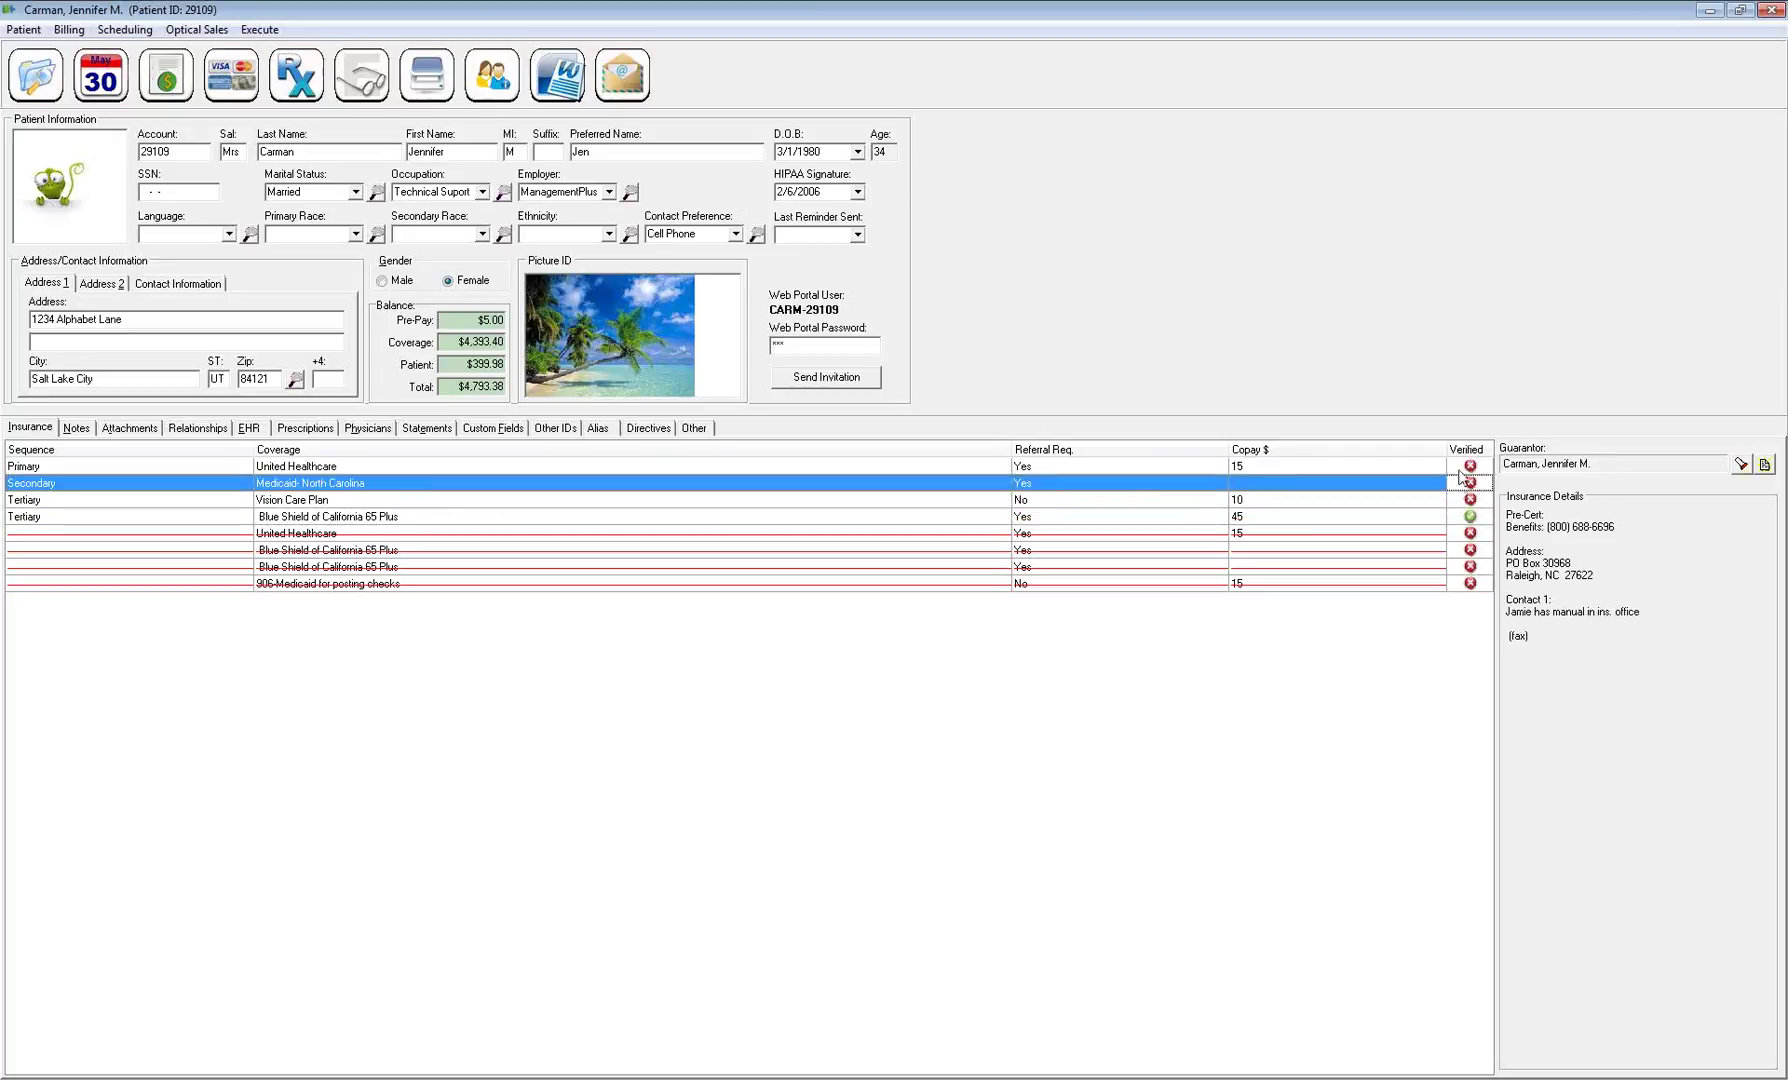
{"action": "left_click", "coordinate": [1459, 468]}
{"action": "left_click", "coordinate": [1460, 548]}
{"action": "left_click", "coordinate": [1460, 568]}
{"action": "left_click", "coordinate": [1459, 584]}
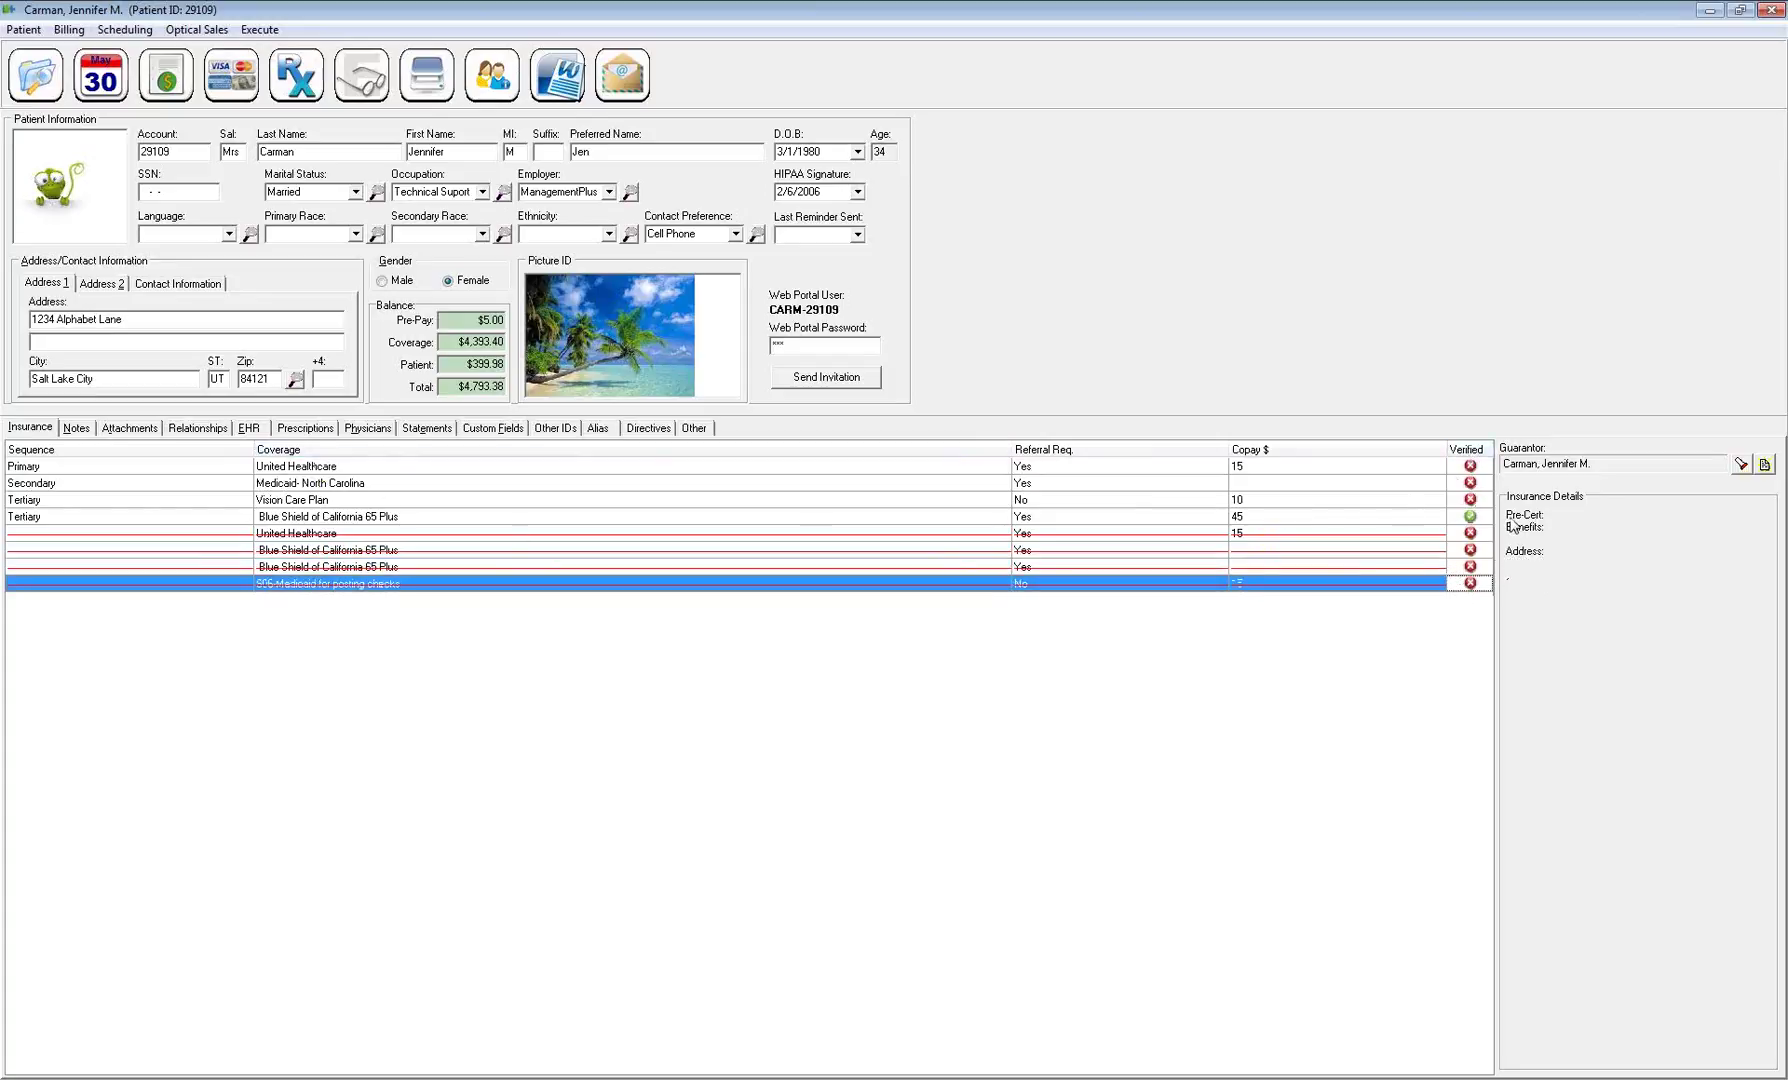
{"action": "left_click", "coordinate": [1233, 518]}
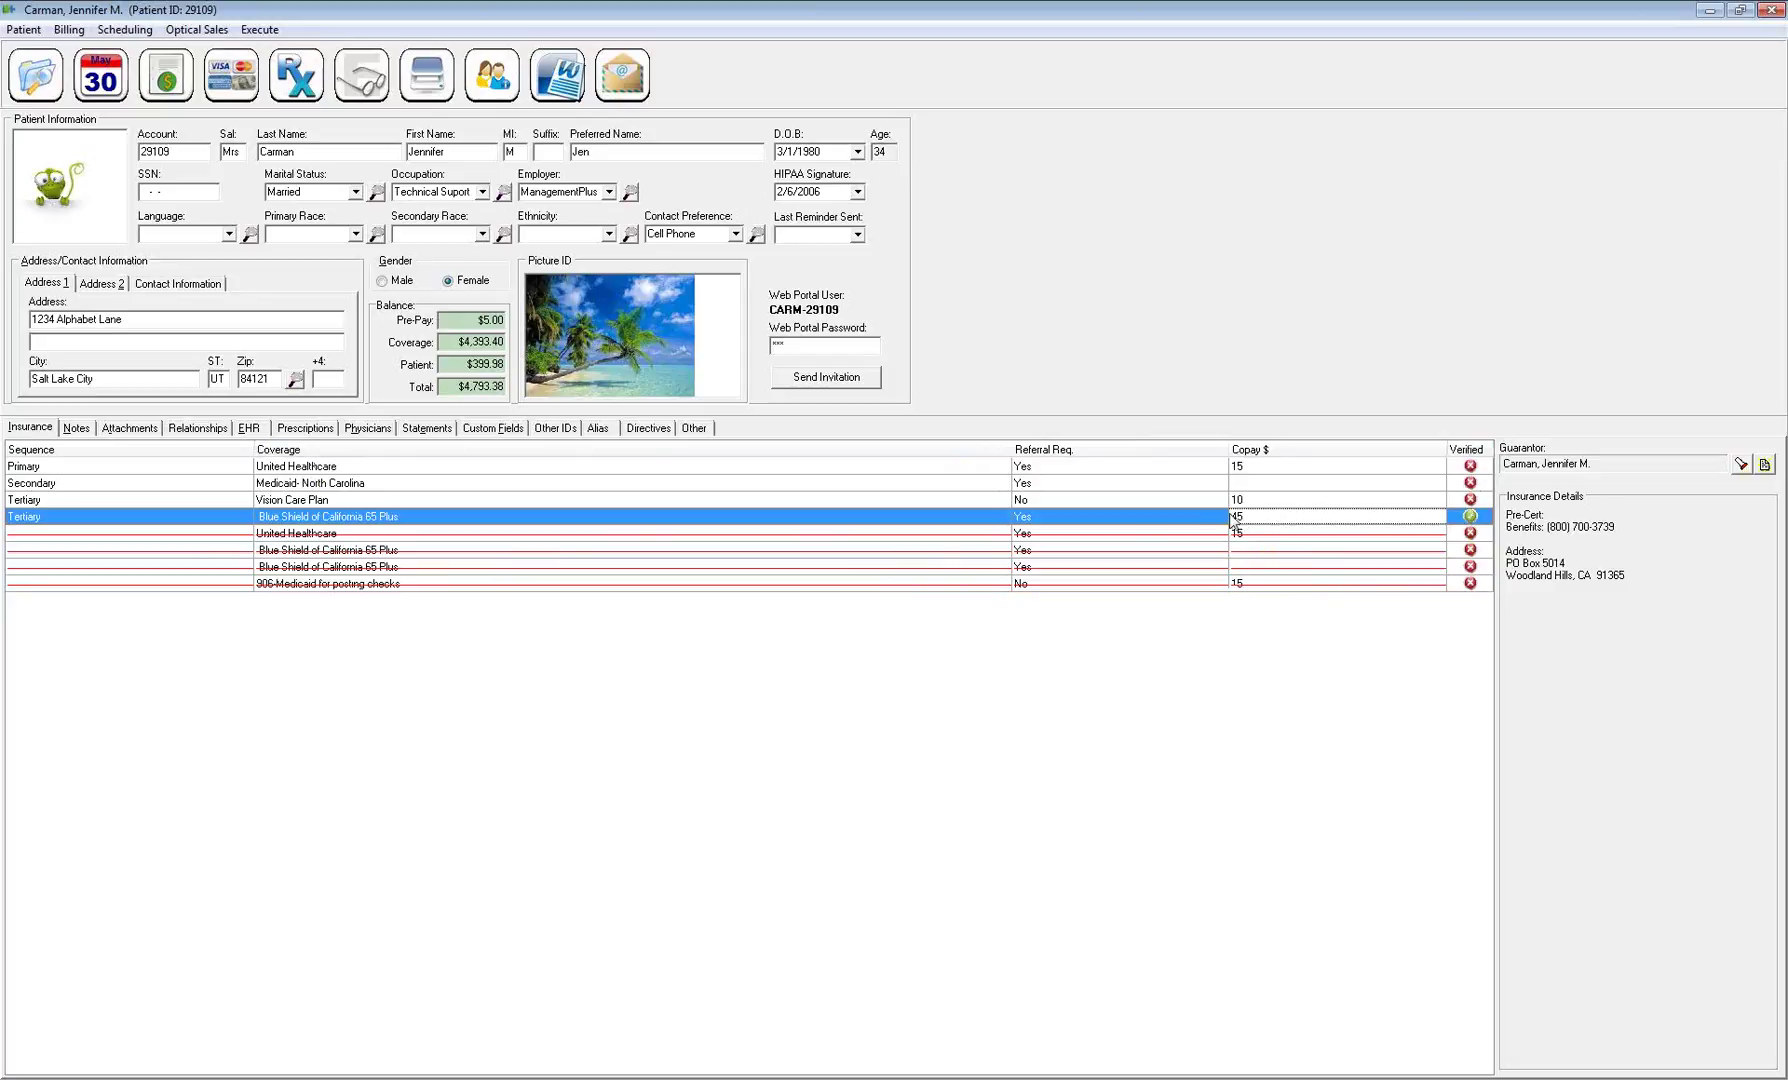
{"action": "left_click", "coordinate": [1033, 518]}
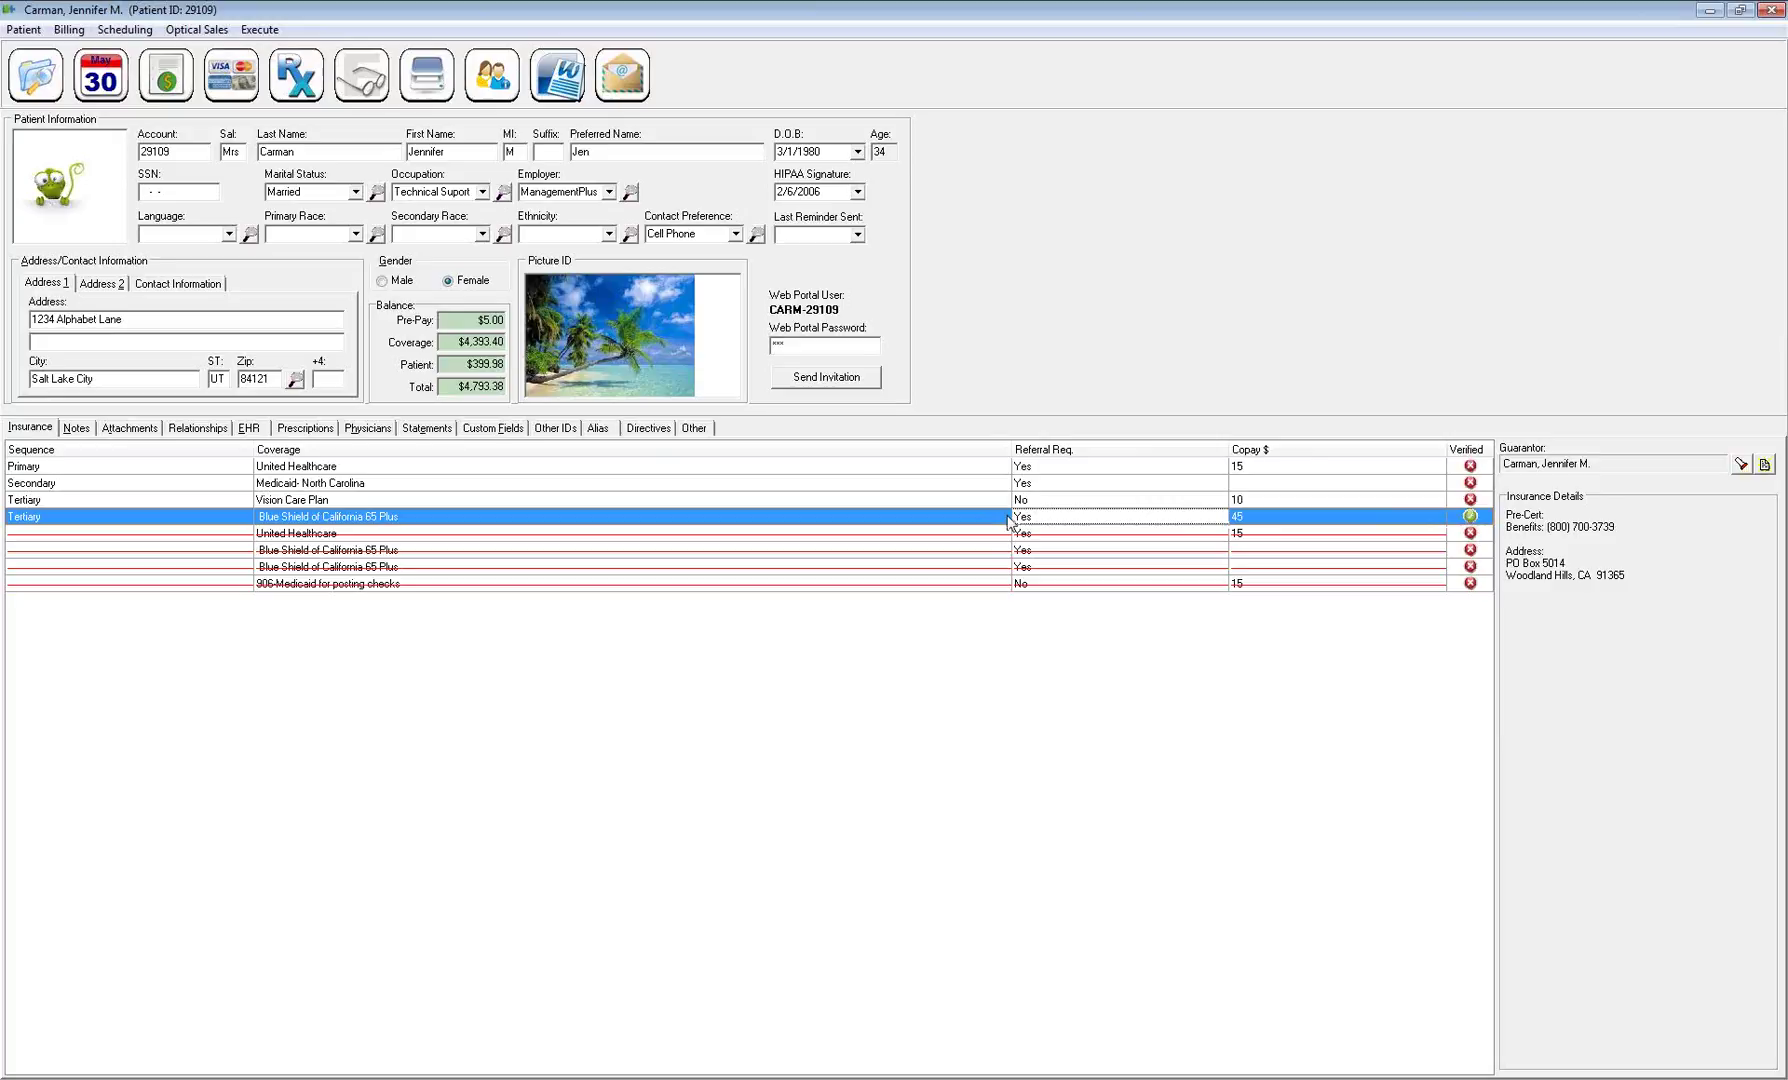
{"action": "right_click", "coordinate": [337, 519]}
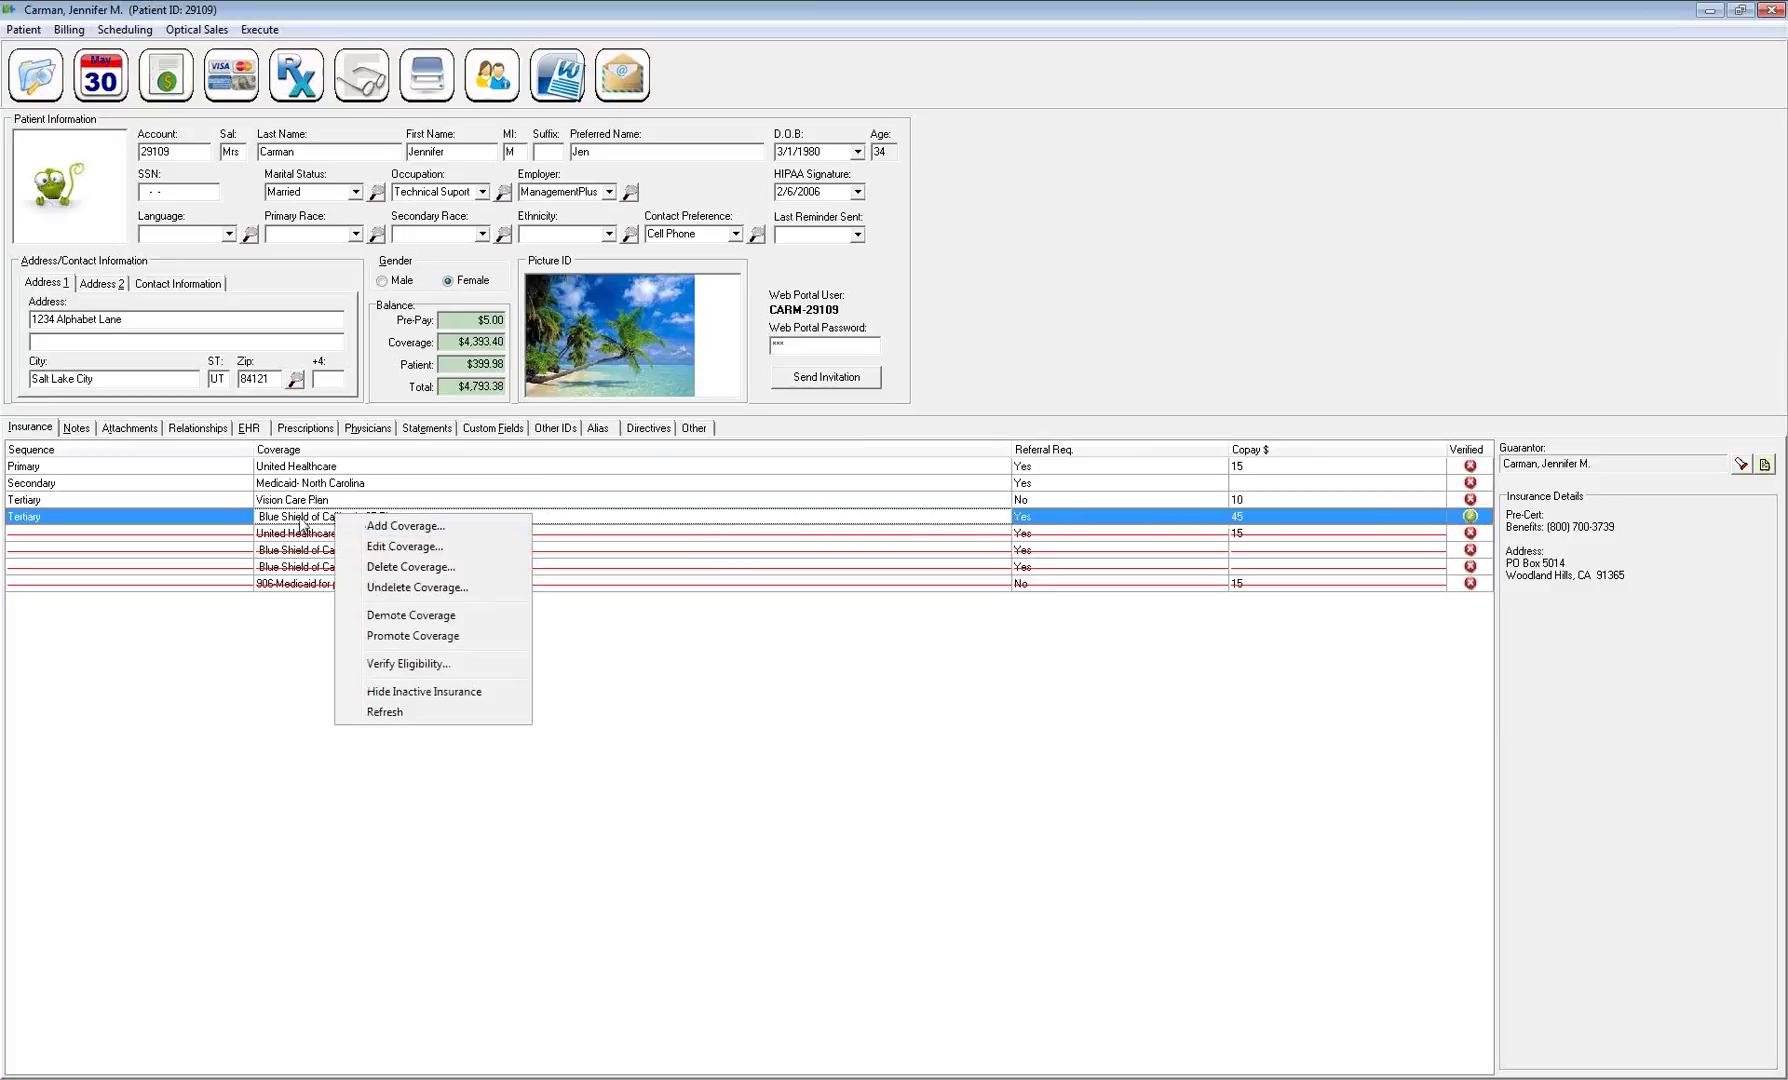
{"action": "left_click", "coordinate": [395, 547]}
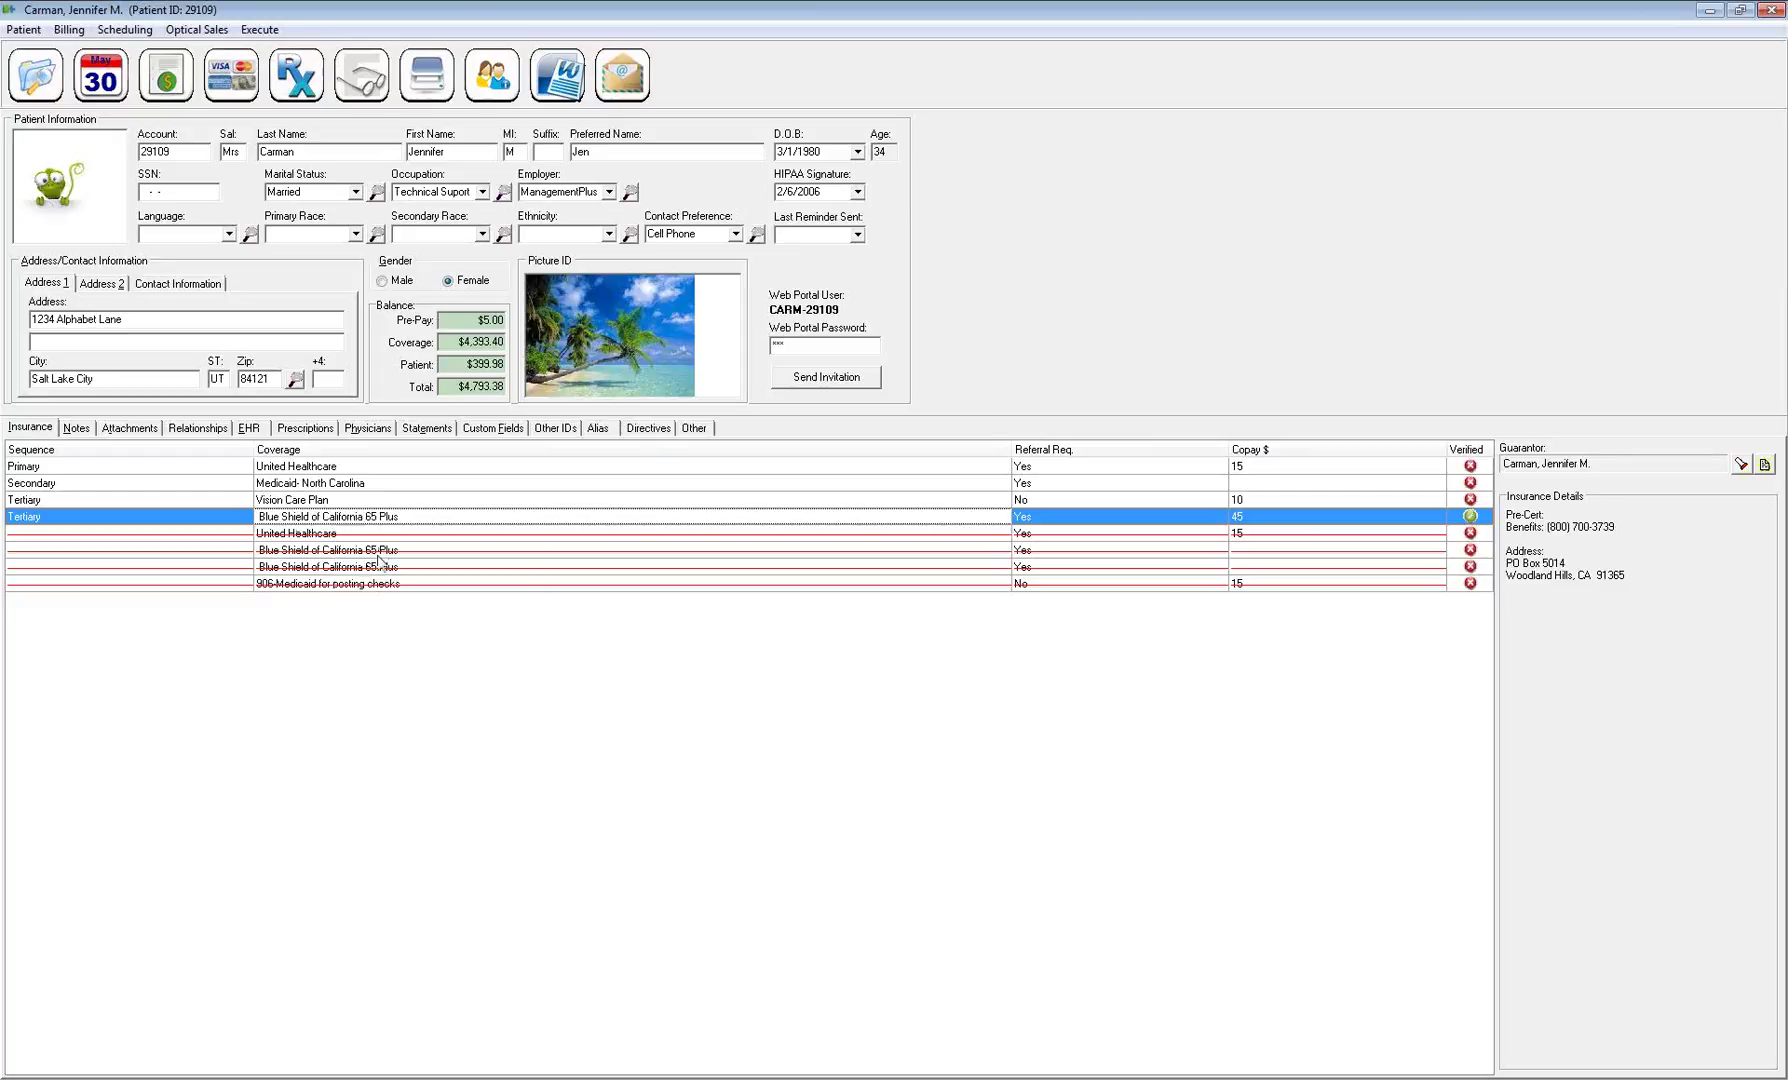
{"action": "left_click", "coordinate": [1094, 731]}
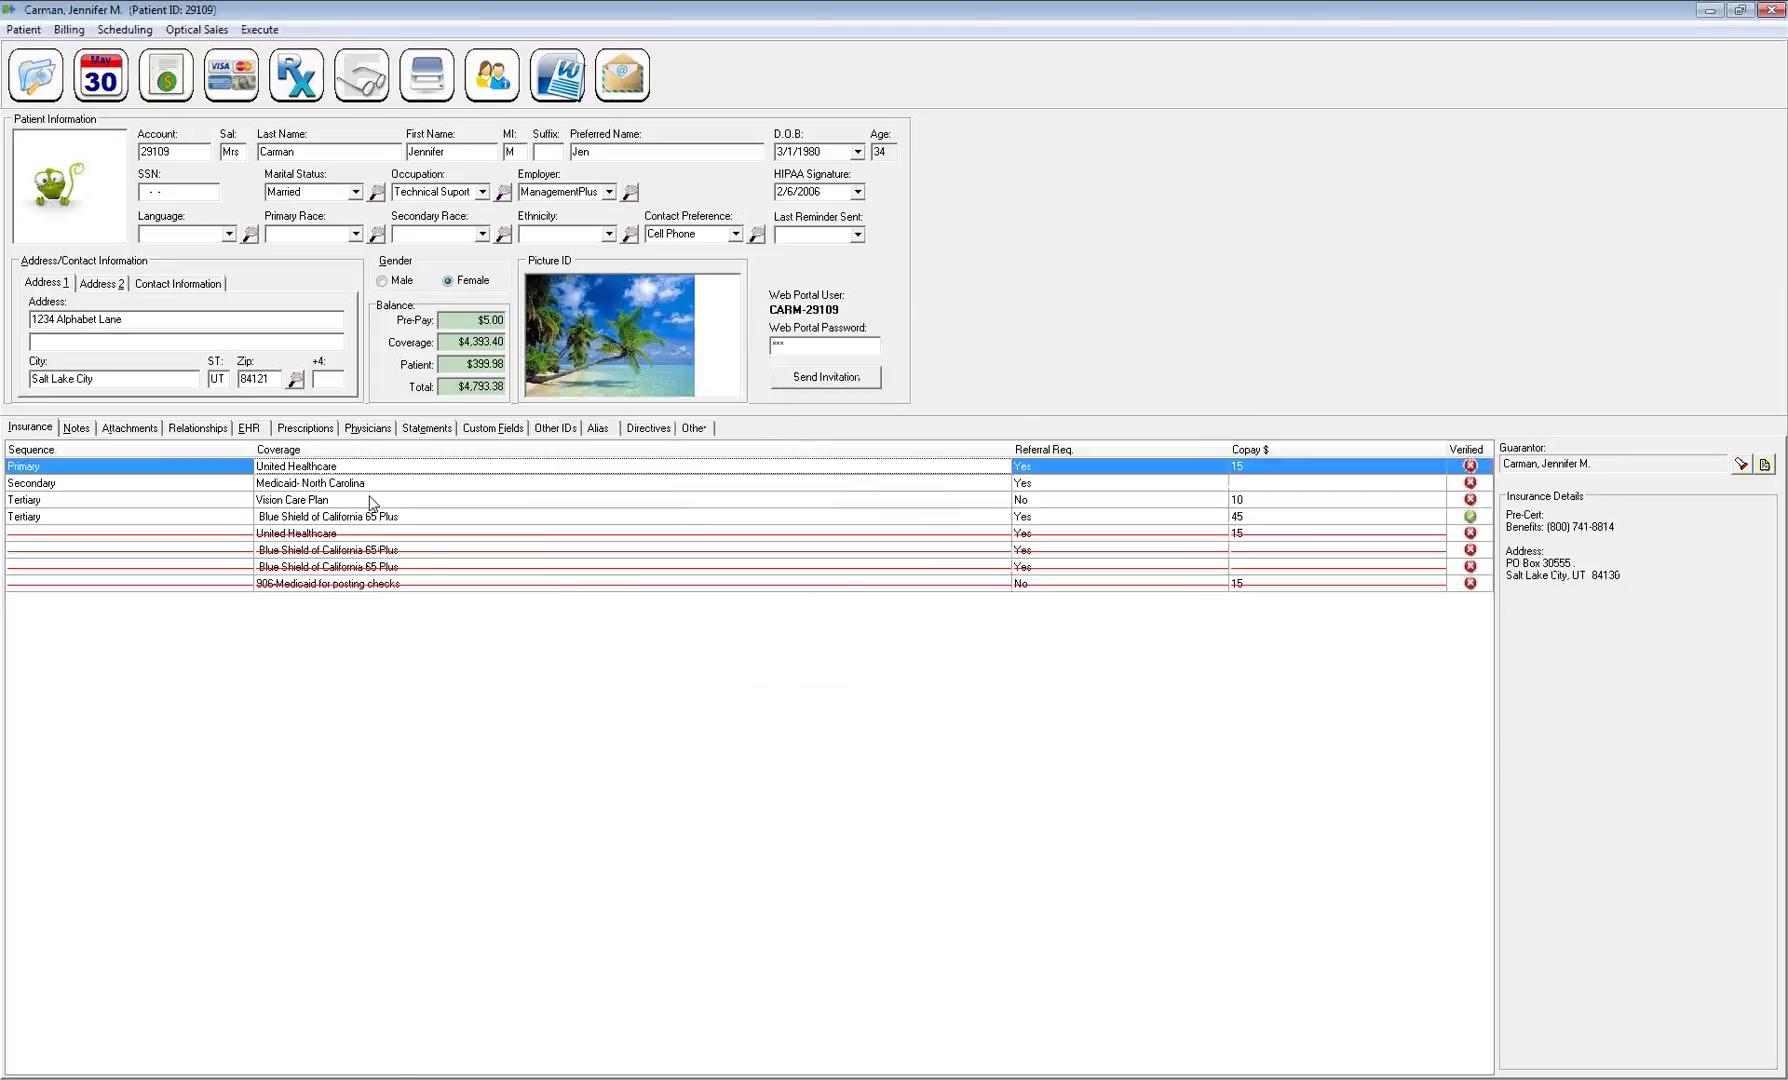
{"action": "right_click", "coordinate": [386, 516]}
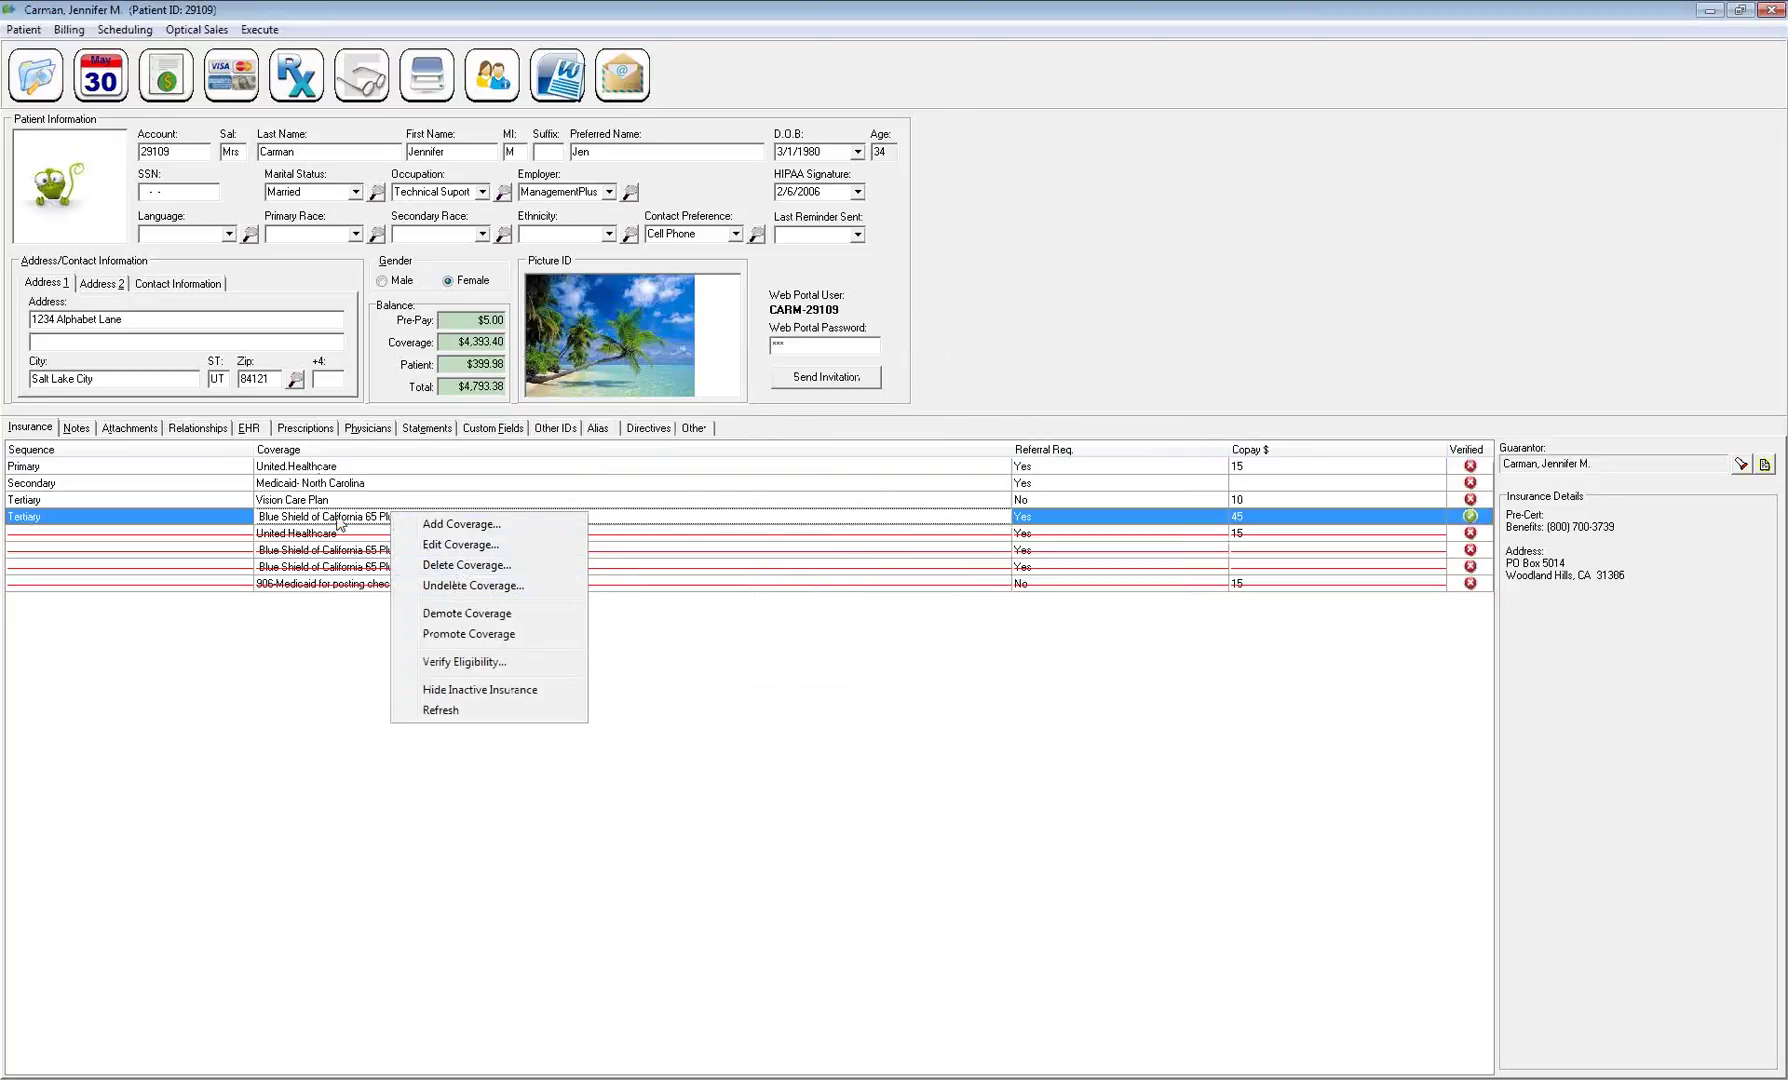
Delete the Primary United Healthcare coverage
{"action": "left_click", "coordinate": [338, 467]}
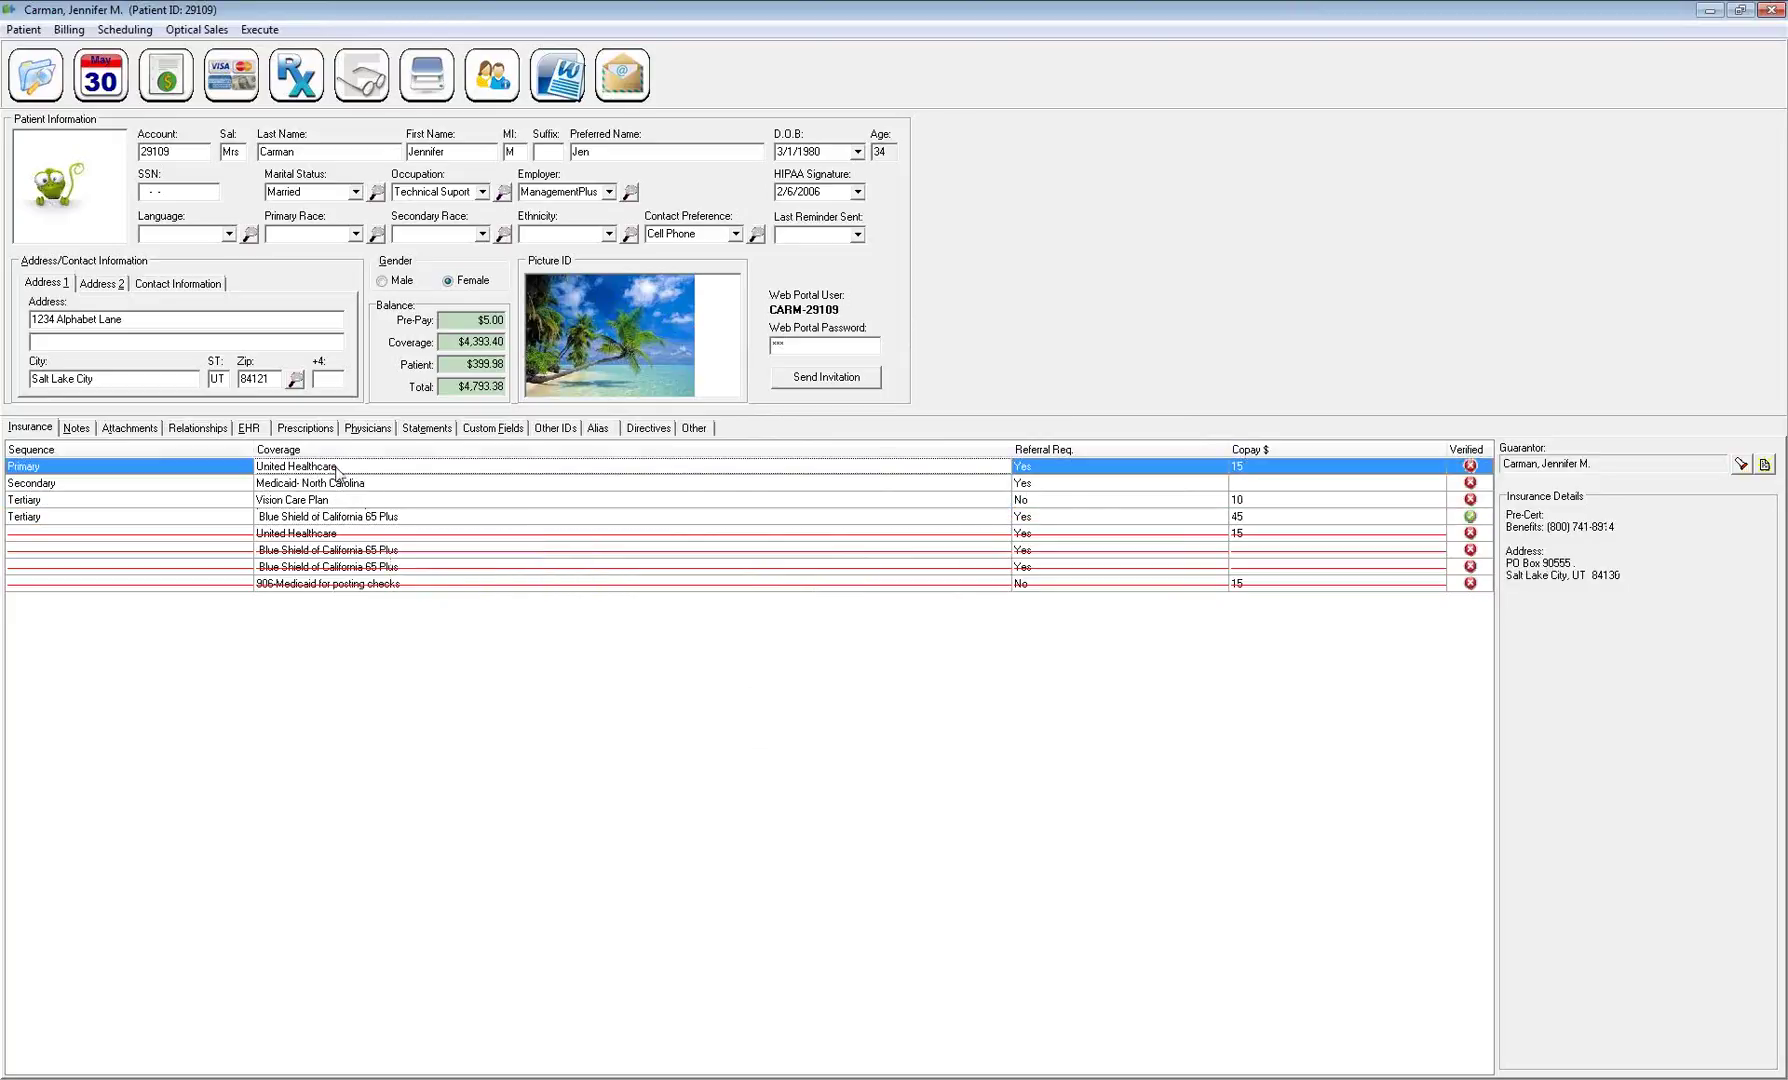
{"action": "right_click", "coordinate": [338, 470]}
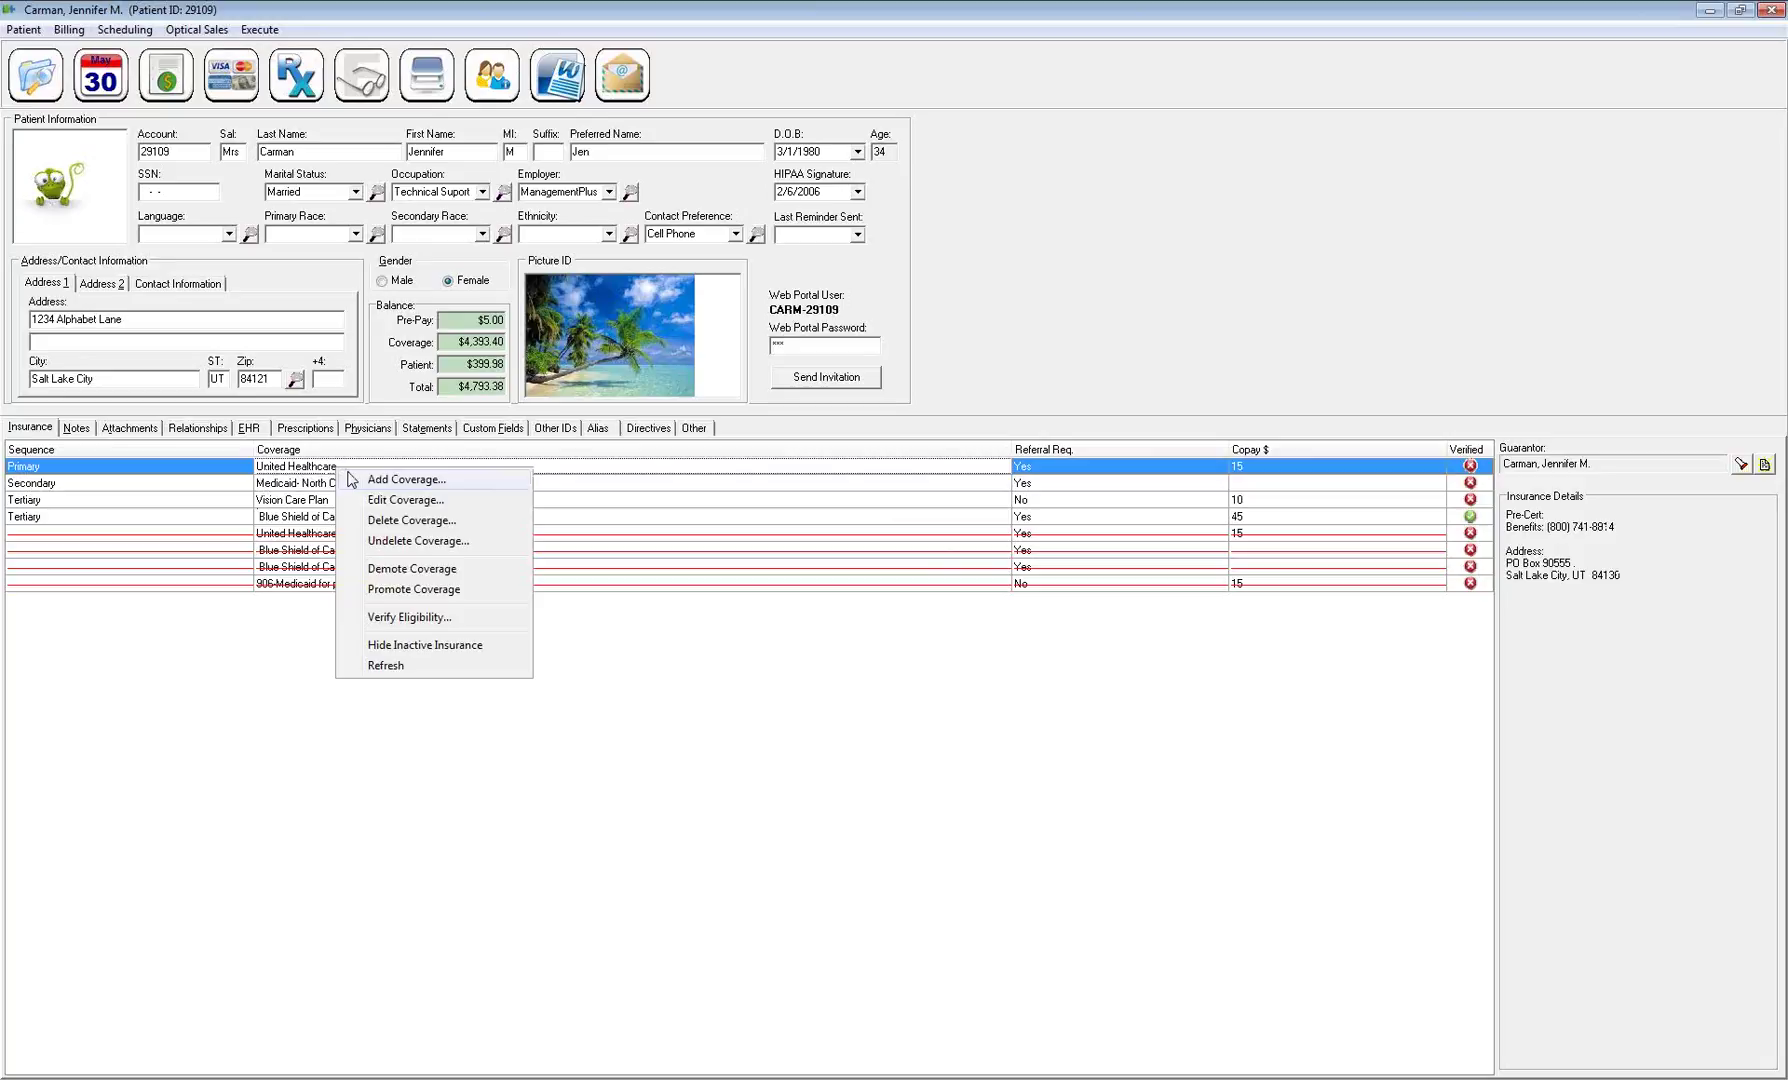
{"action": "left_click", "coordinate": [393, 521]}
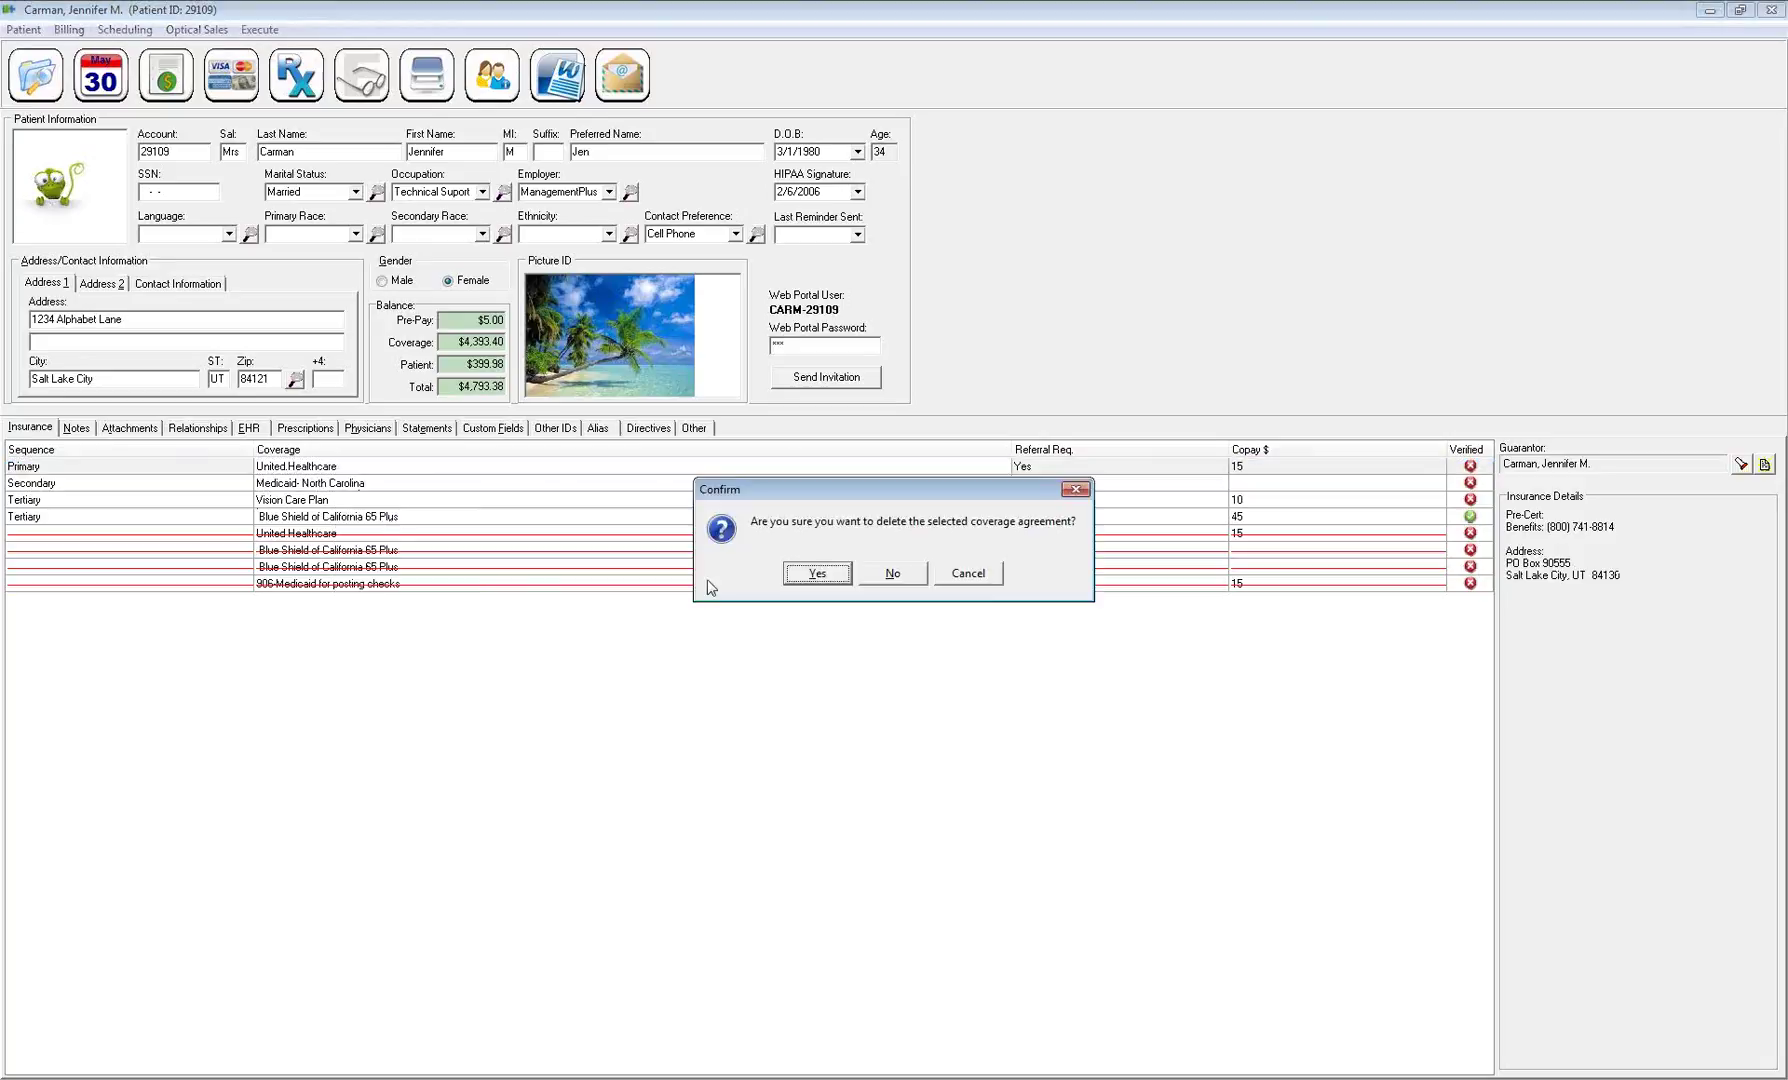
{"action": "left_click", "coordinate": [822, 575]}
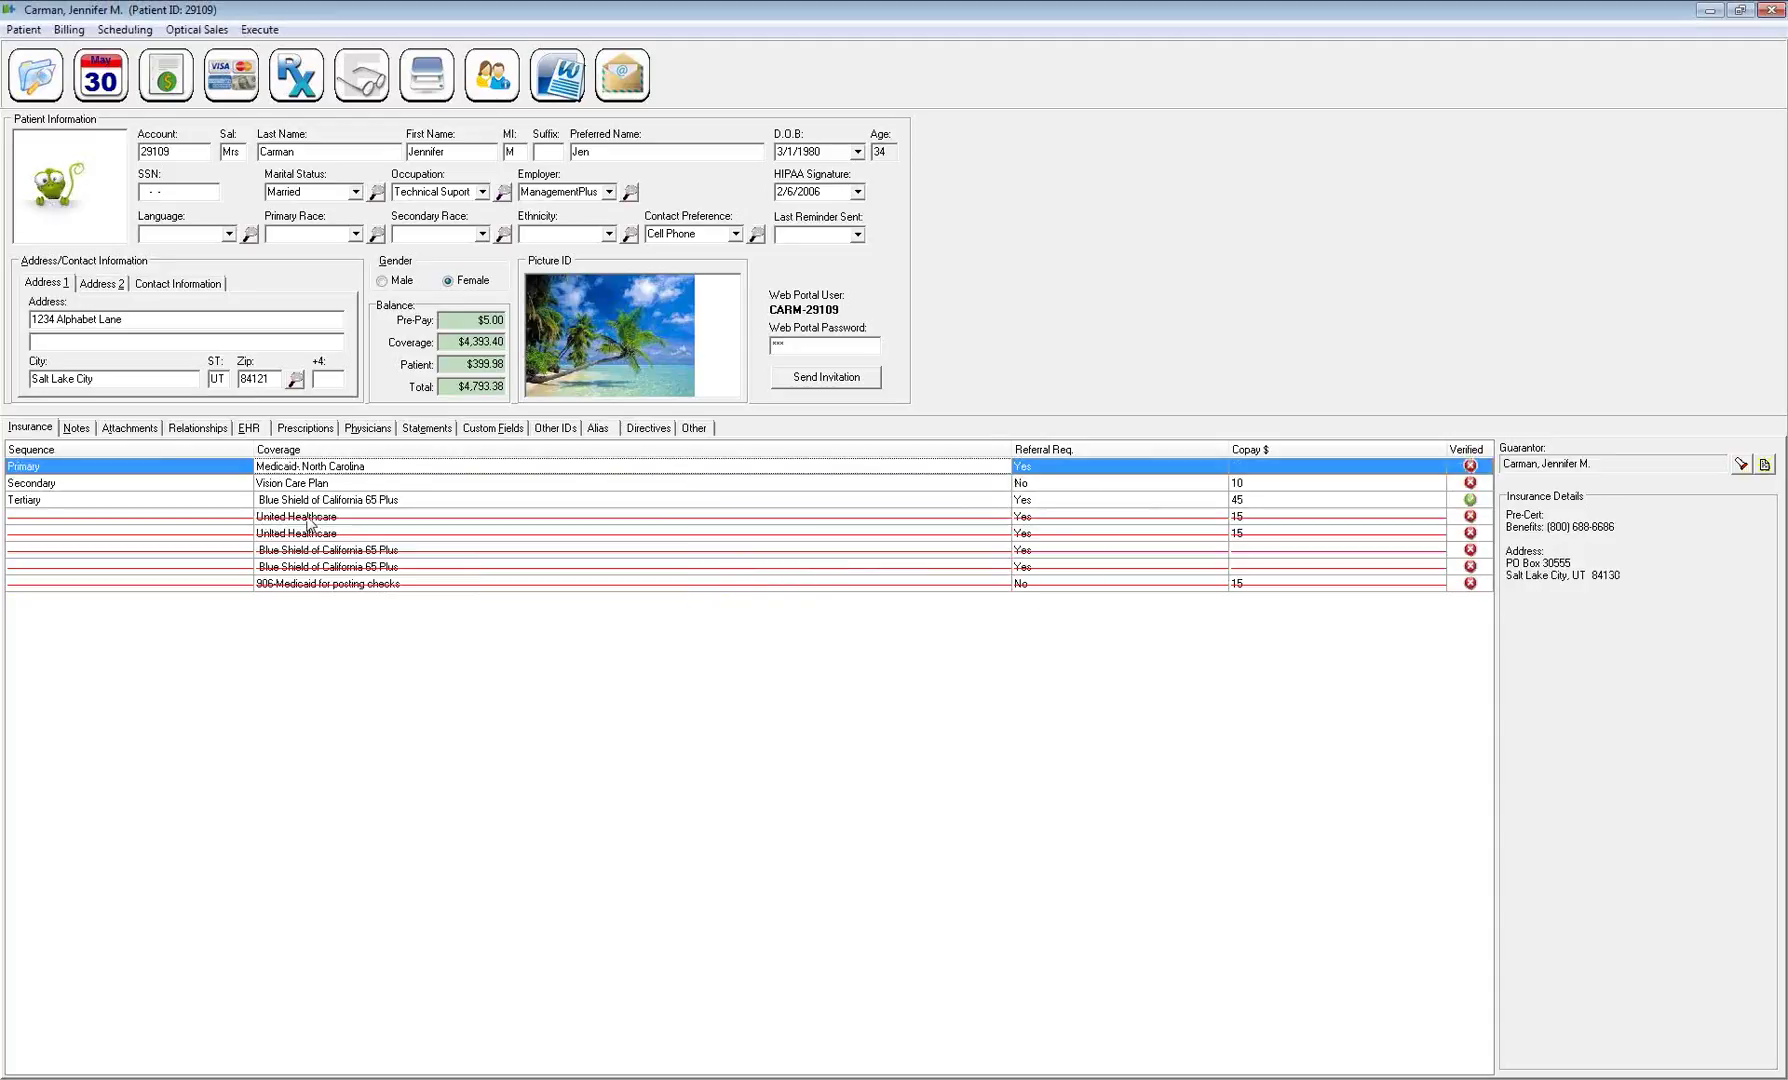
Give the deleted United Healthcare coverage an end date of 04/30
{"action": "double_click", "coordinate": [308, 520]}
{"action": "left_click", "coordinate": [770, 690]}
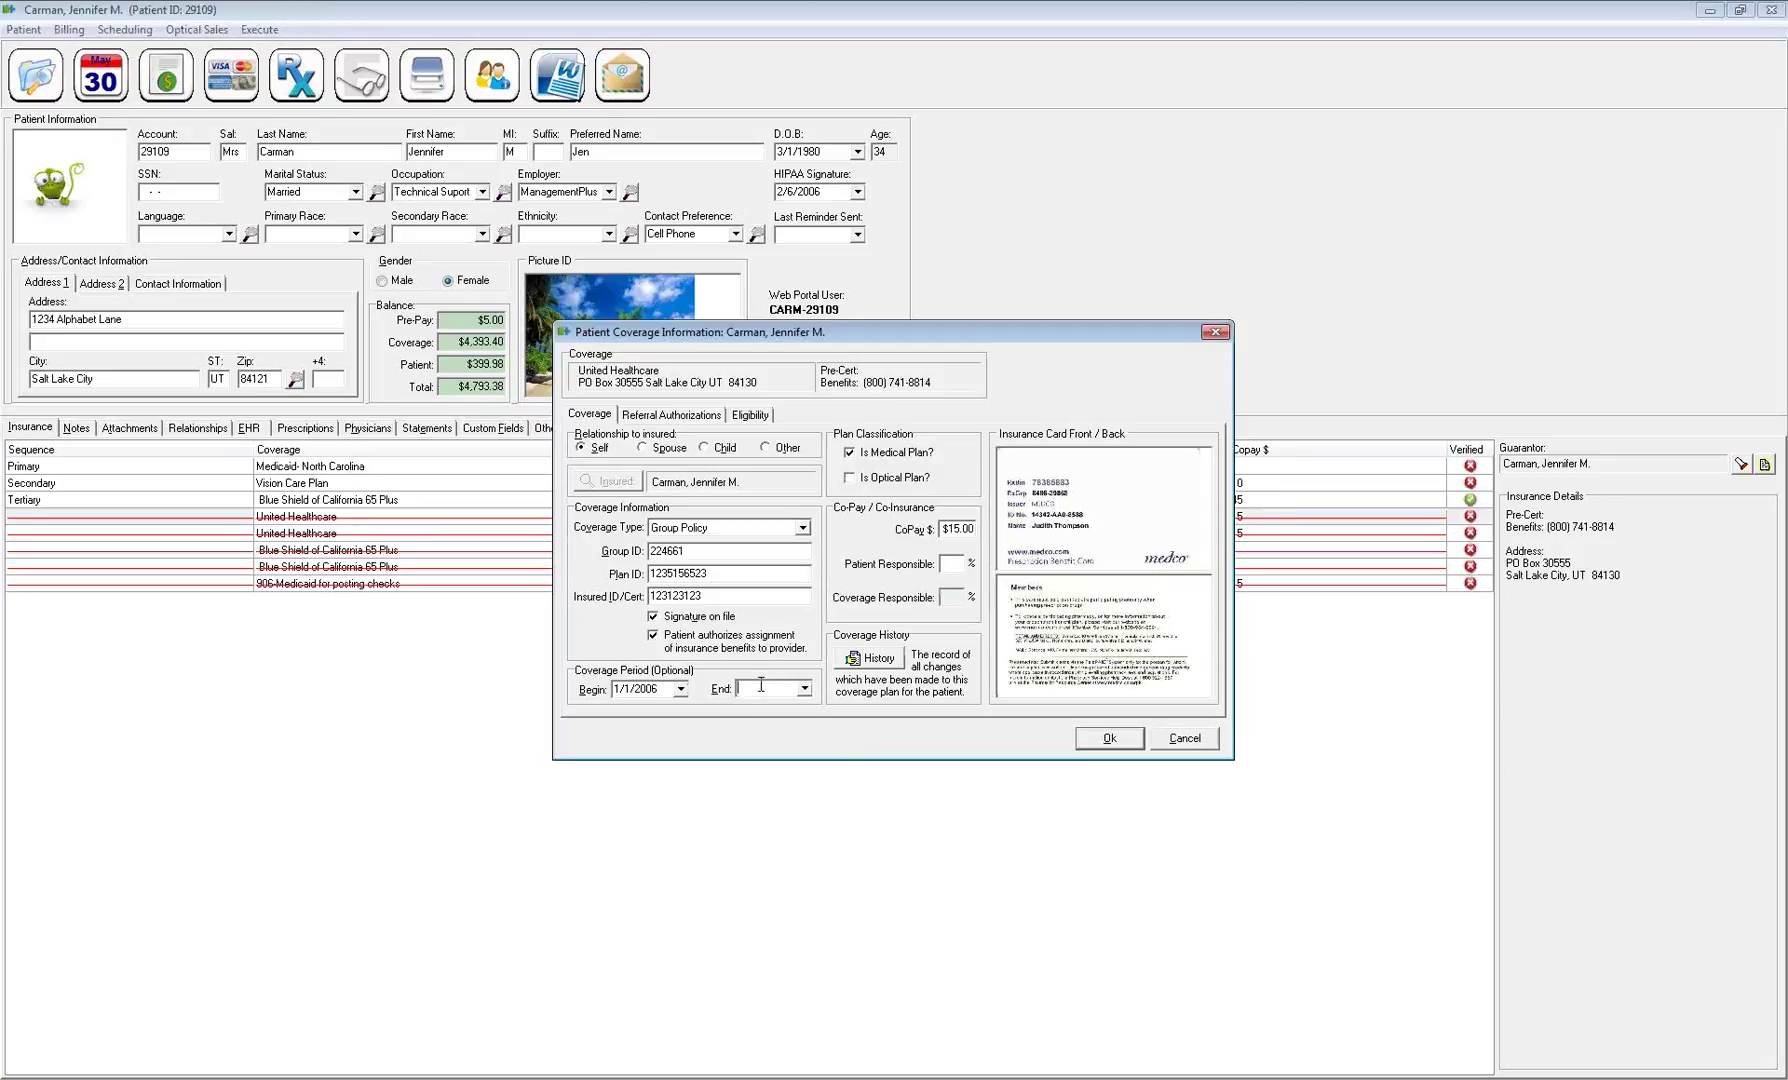
{"action": "type", "text": "04/30"}
{"action": "left_click", "coordinate": [1108, 738]}
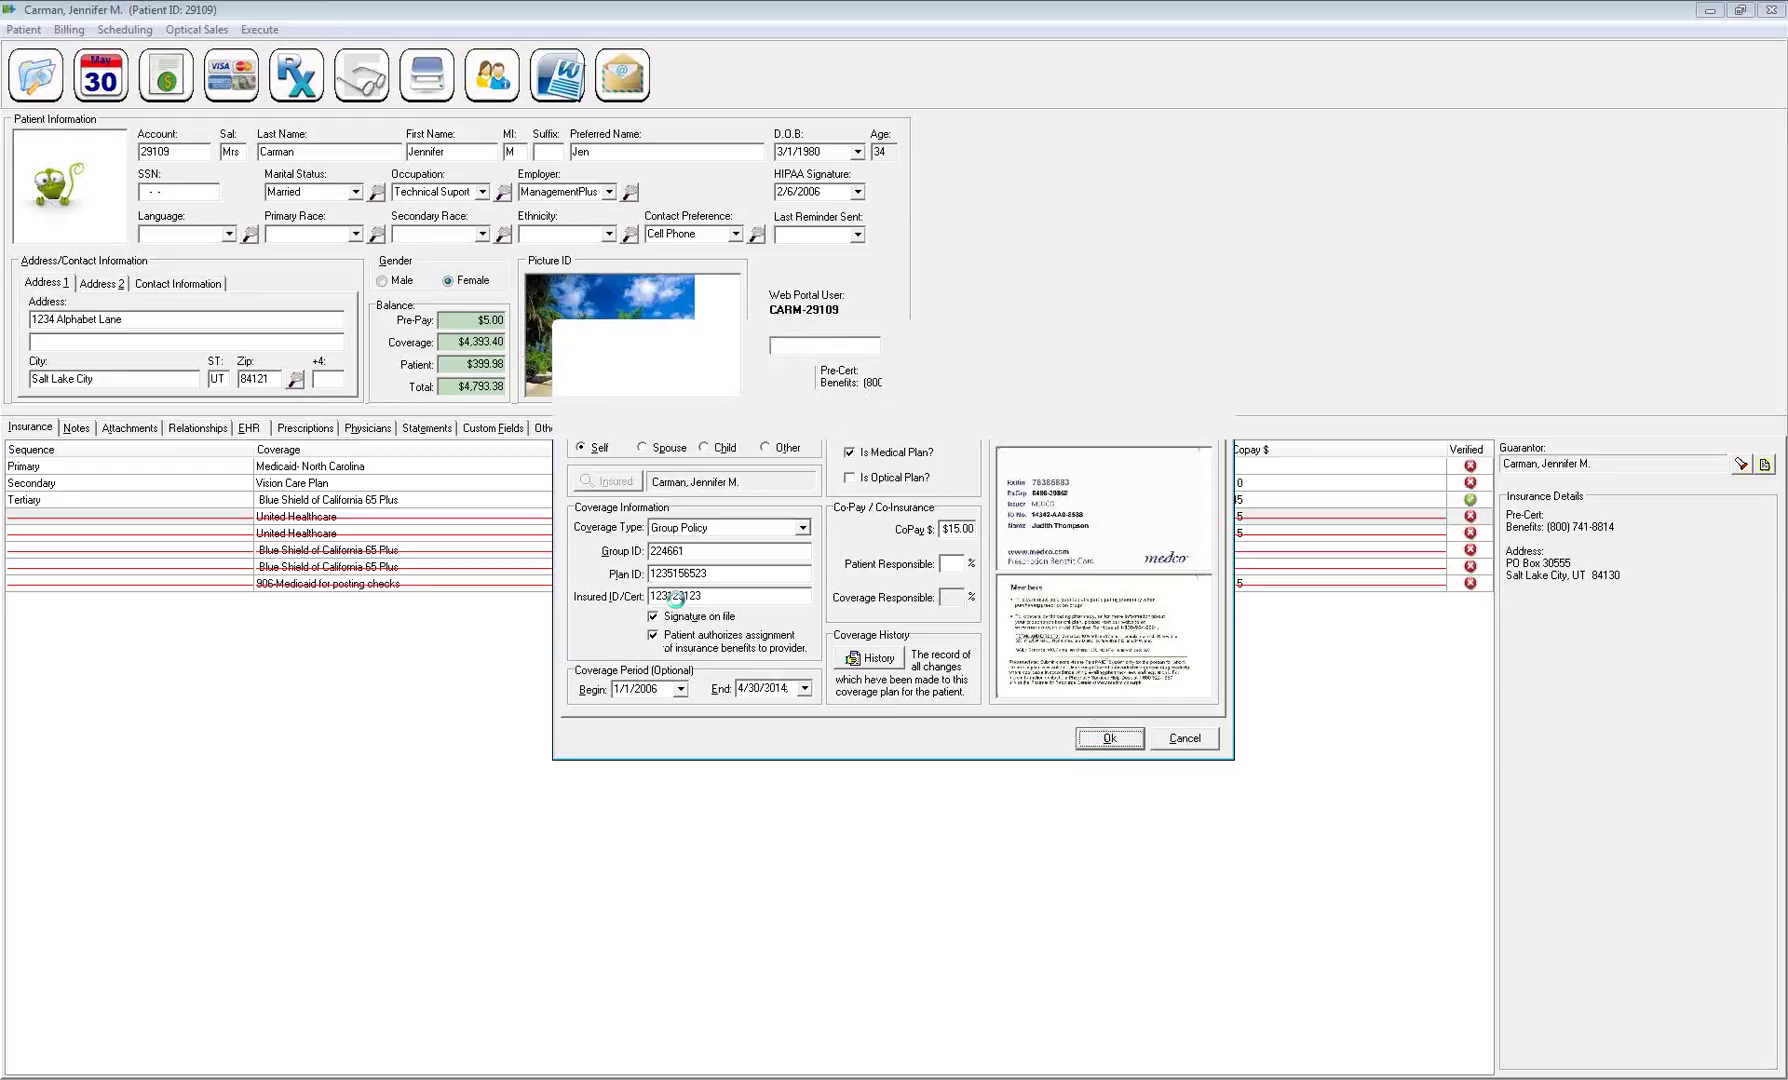
Restore the duplicate United Healthcare row and delete it again
{"action": "right_click", "coordinate": [343, 515]}
{"action": "left_click", "coordinate": [338, 539]}
{"action": "right_click", "coordinate": [340, 534]}
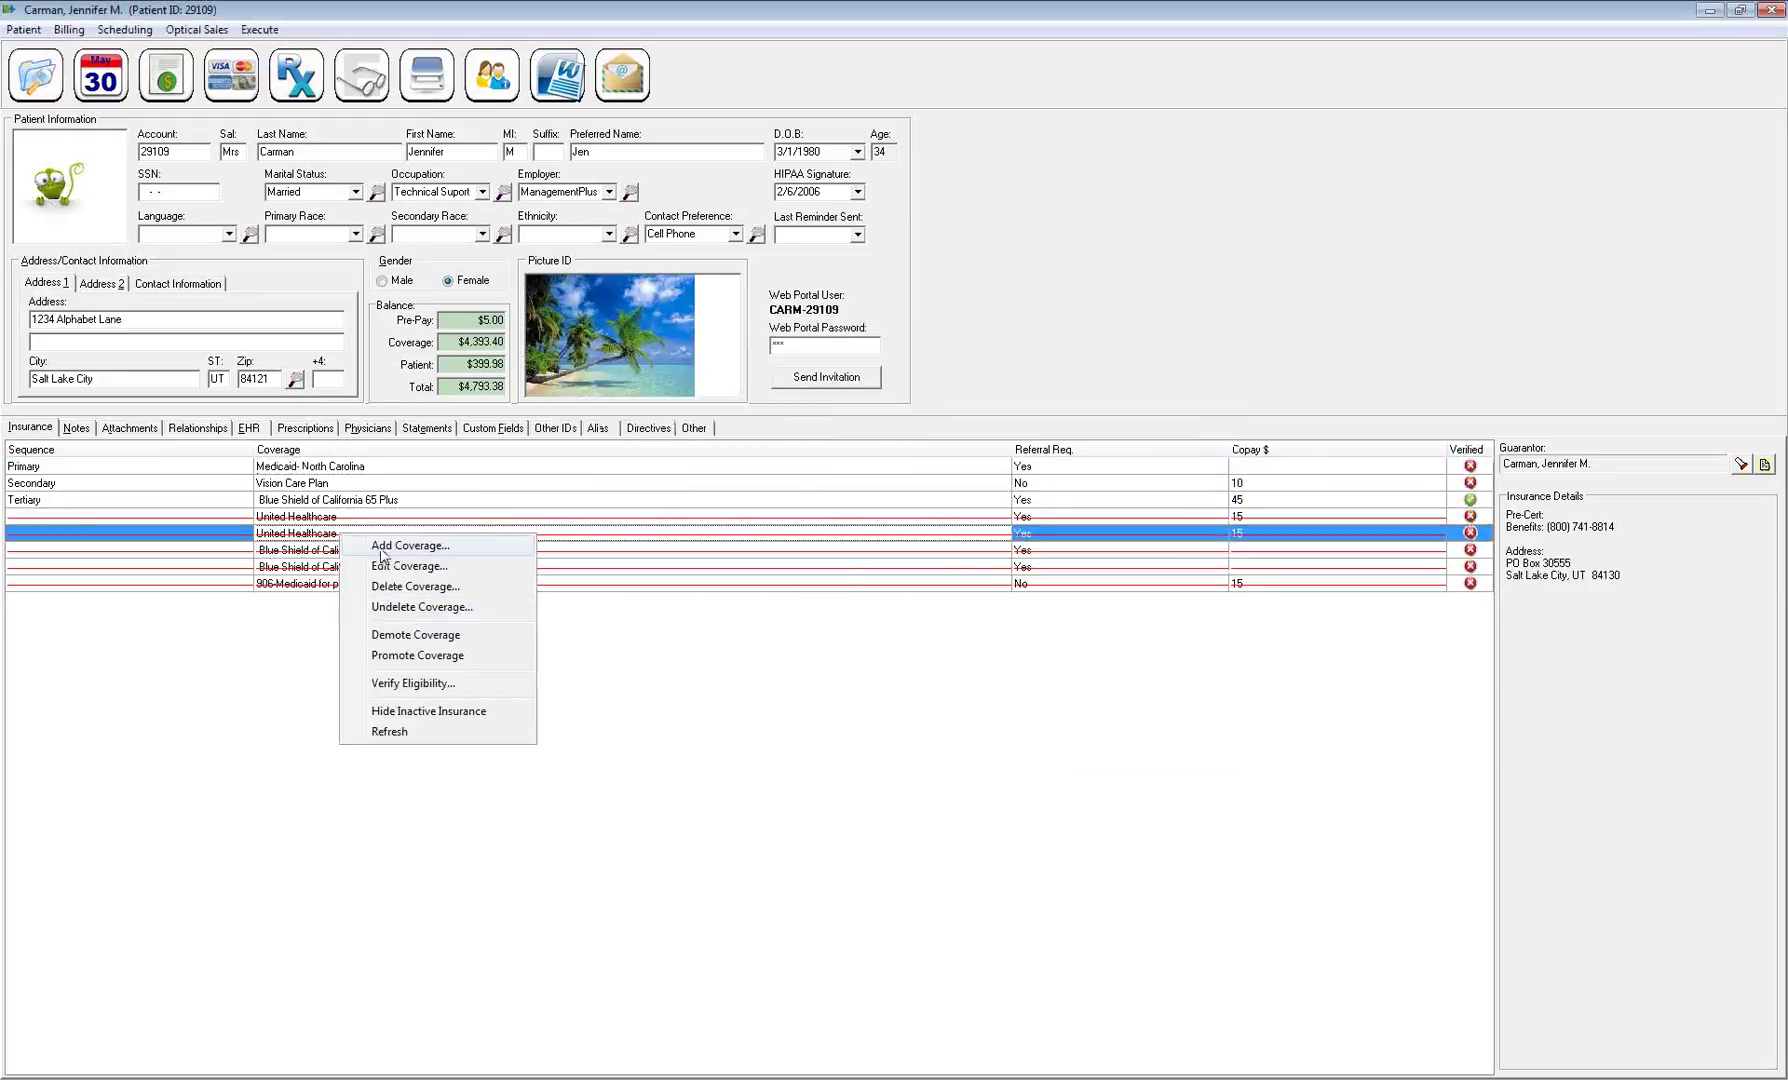
{"action": "left_click", "coordinate": [412, 607]}
{"action": "left_click", "coordinate": [302, 520]}
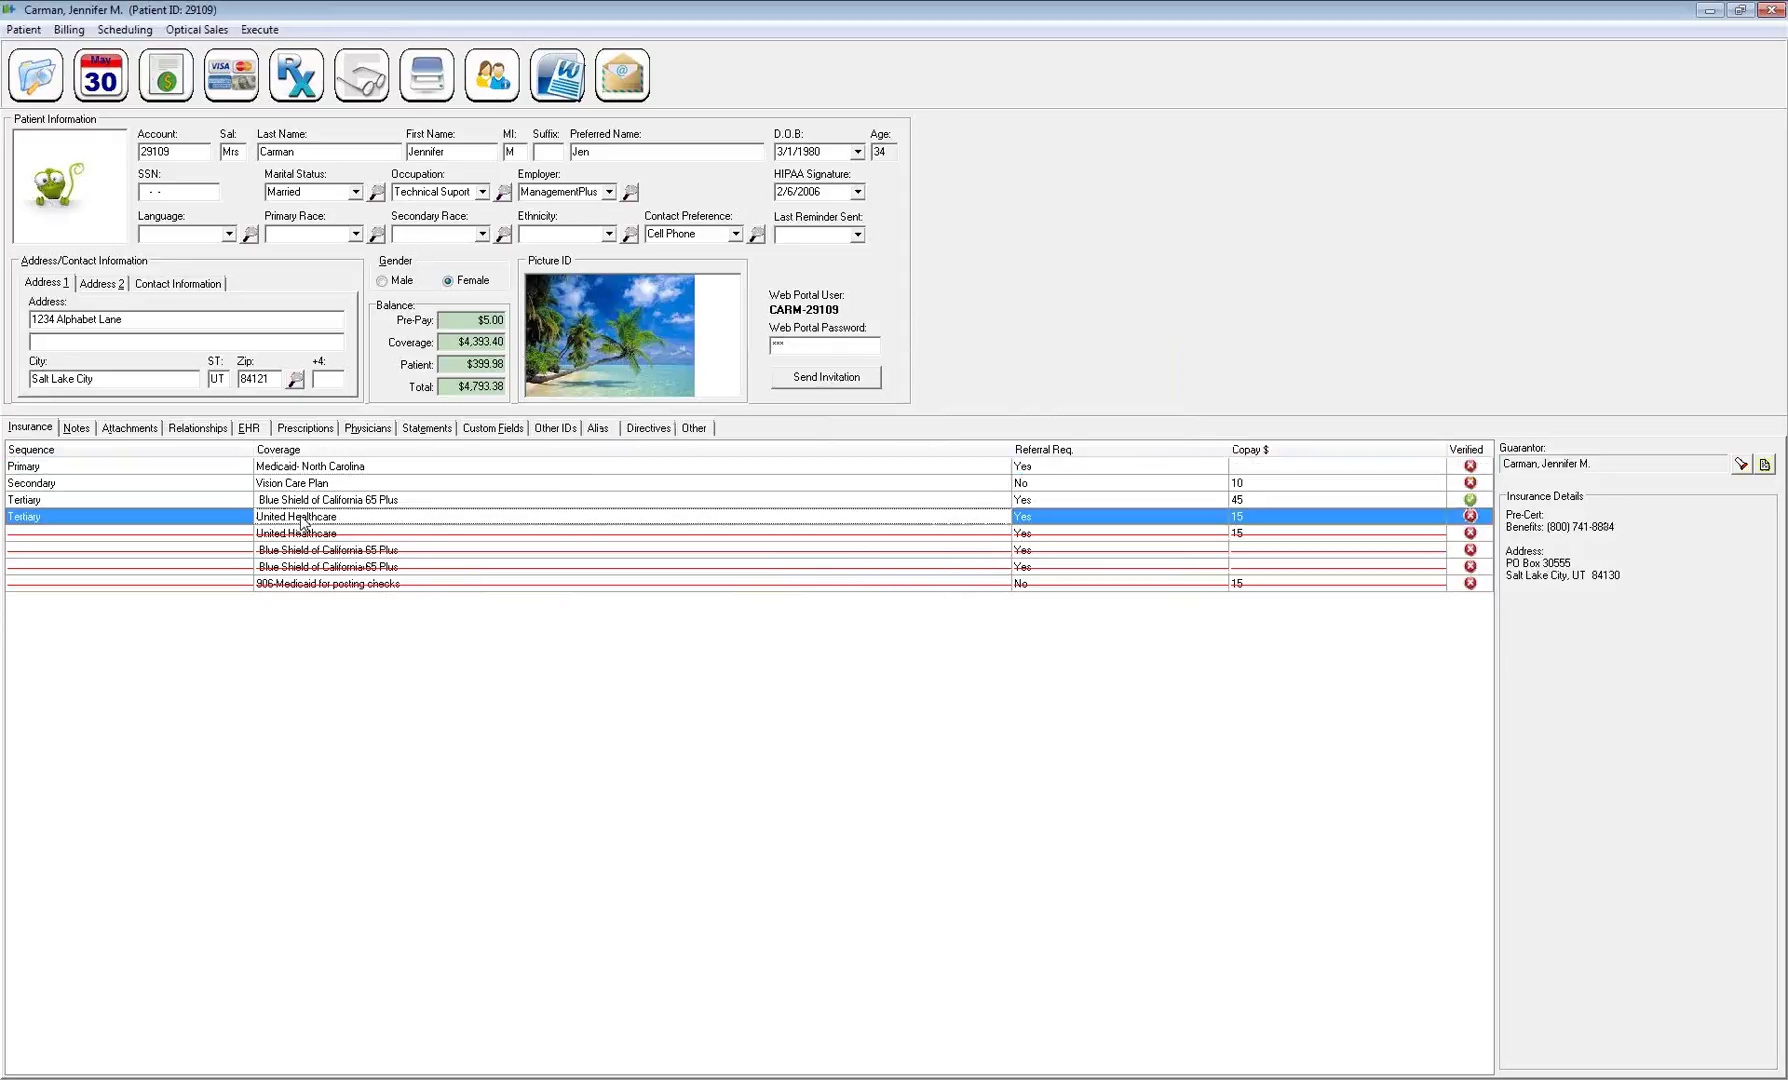
{"action": "right_click", "coordinate": [333, 520]}
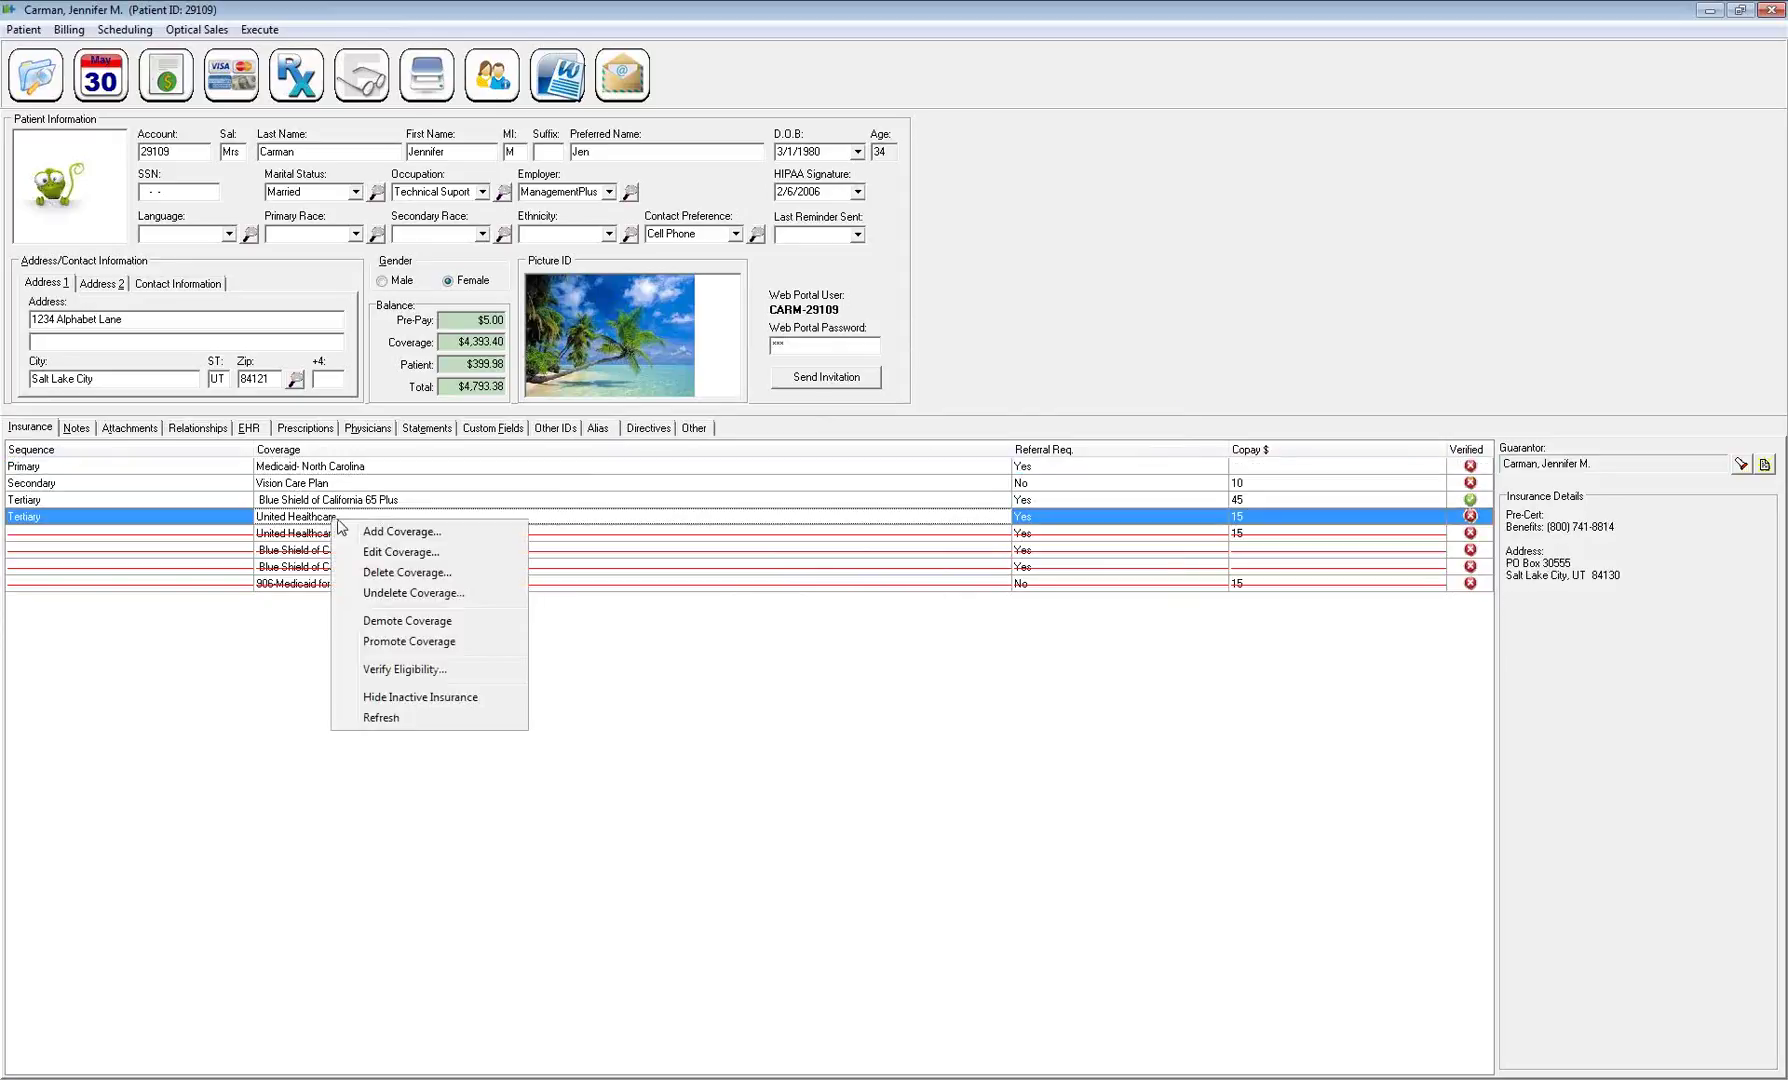
{"action": "left_click", "coordinate": [413, 574]}
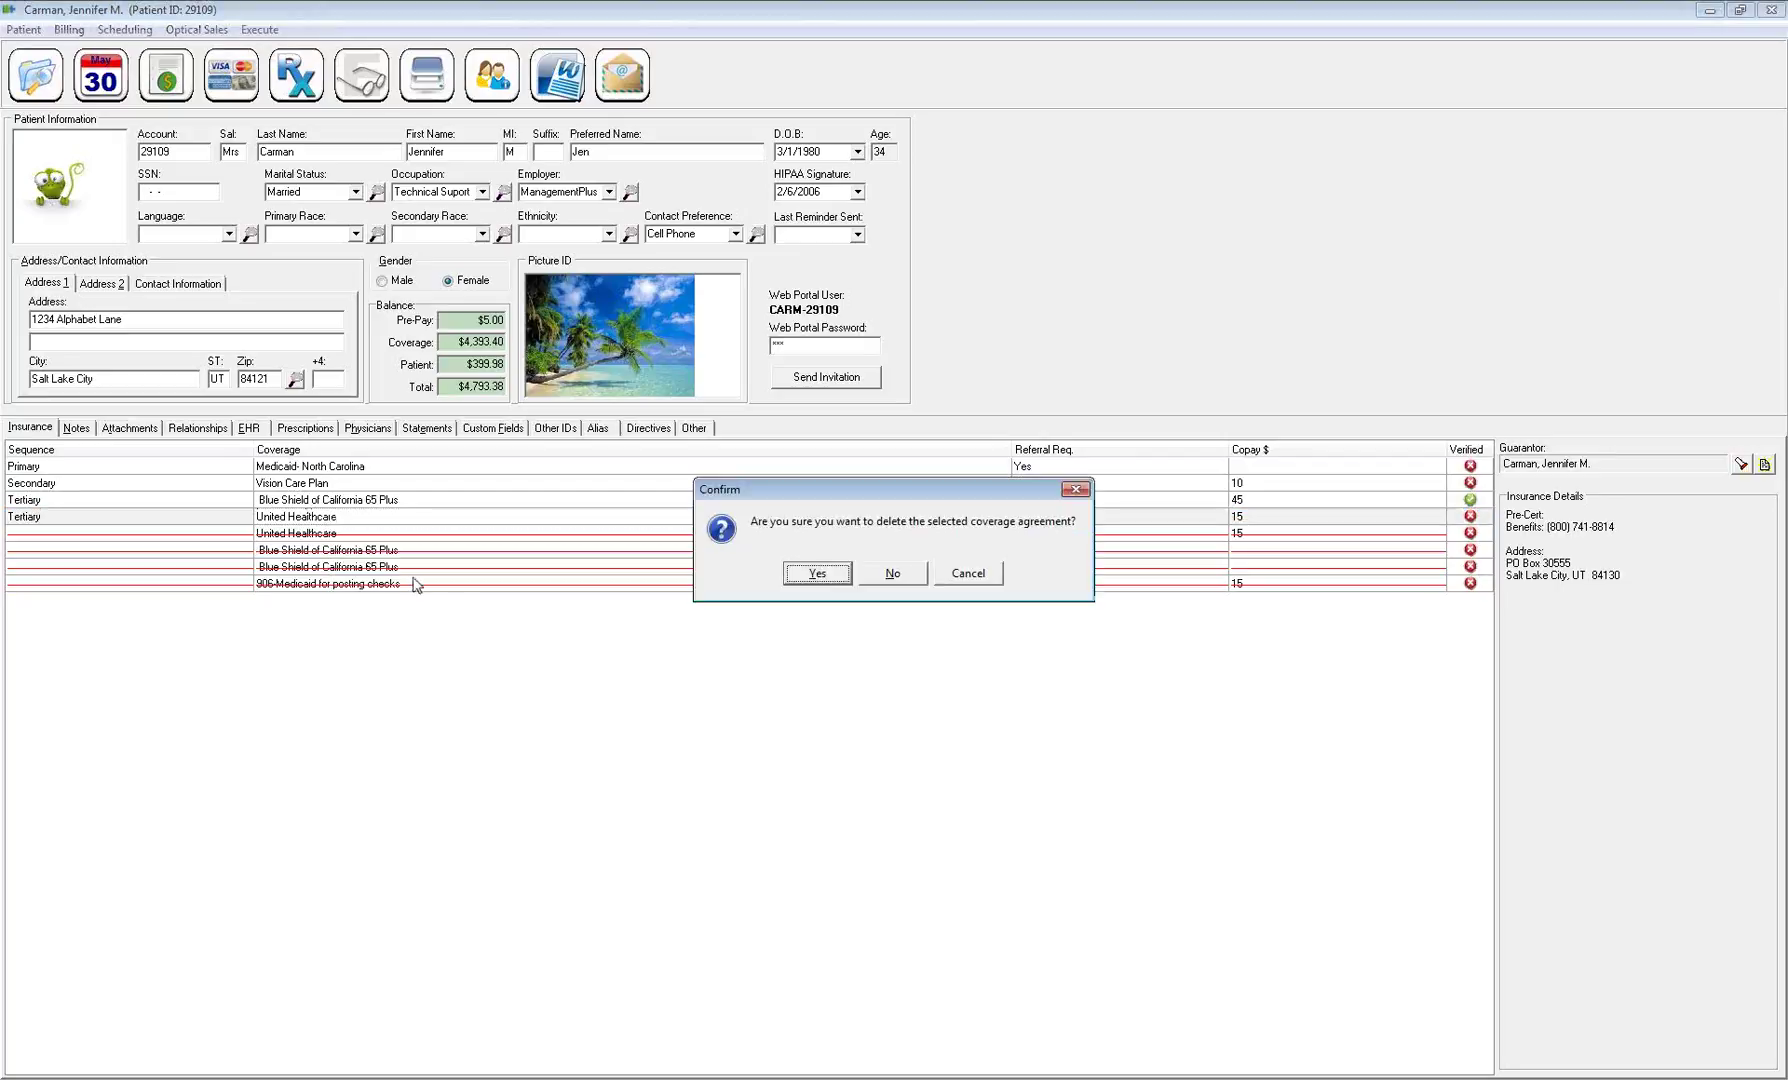
{"action": "left_click", "coordinate": [828, 578]}
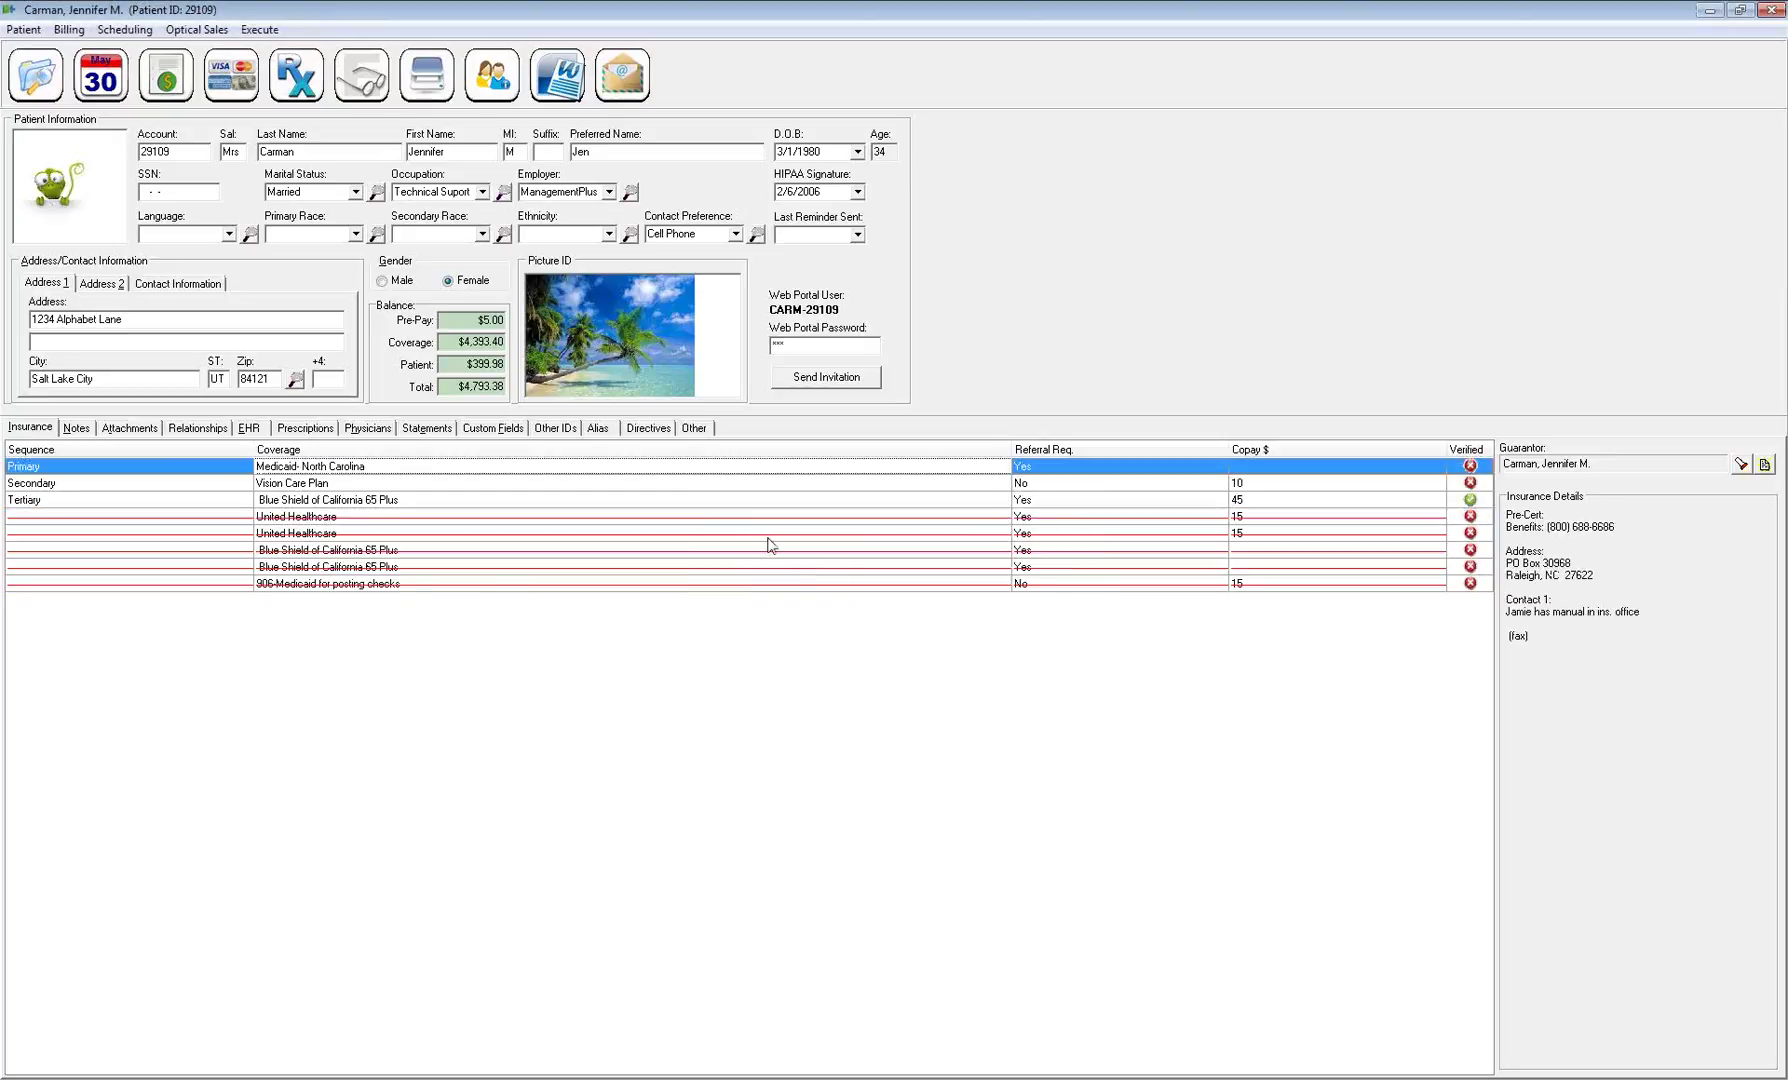
{"action": "left_click", "coordinate": [378, 500]}
{"action": "right_click", "coordinate": [379, 500]}
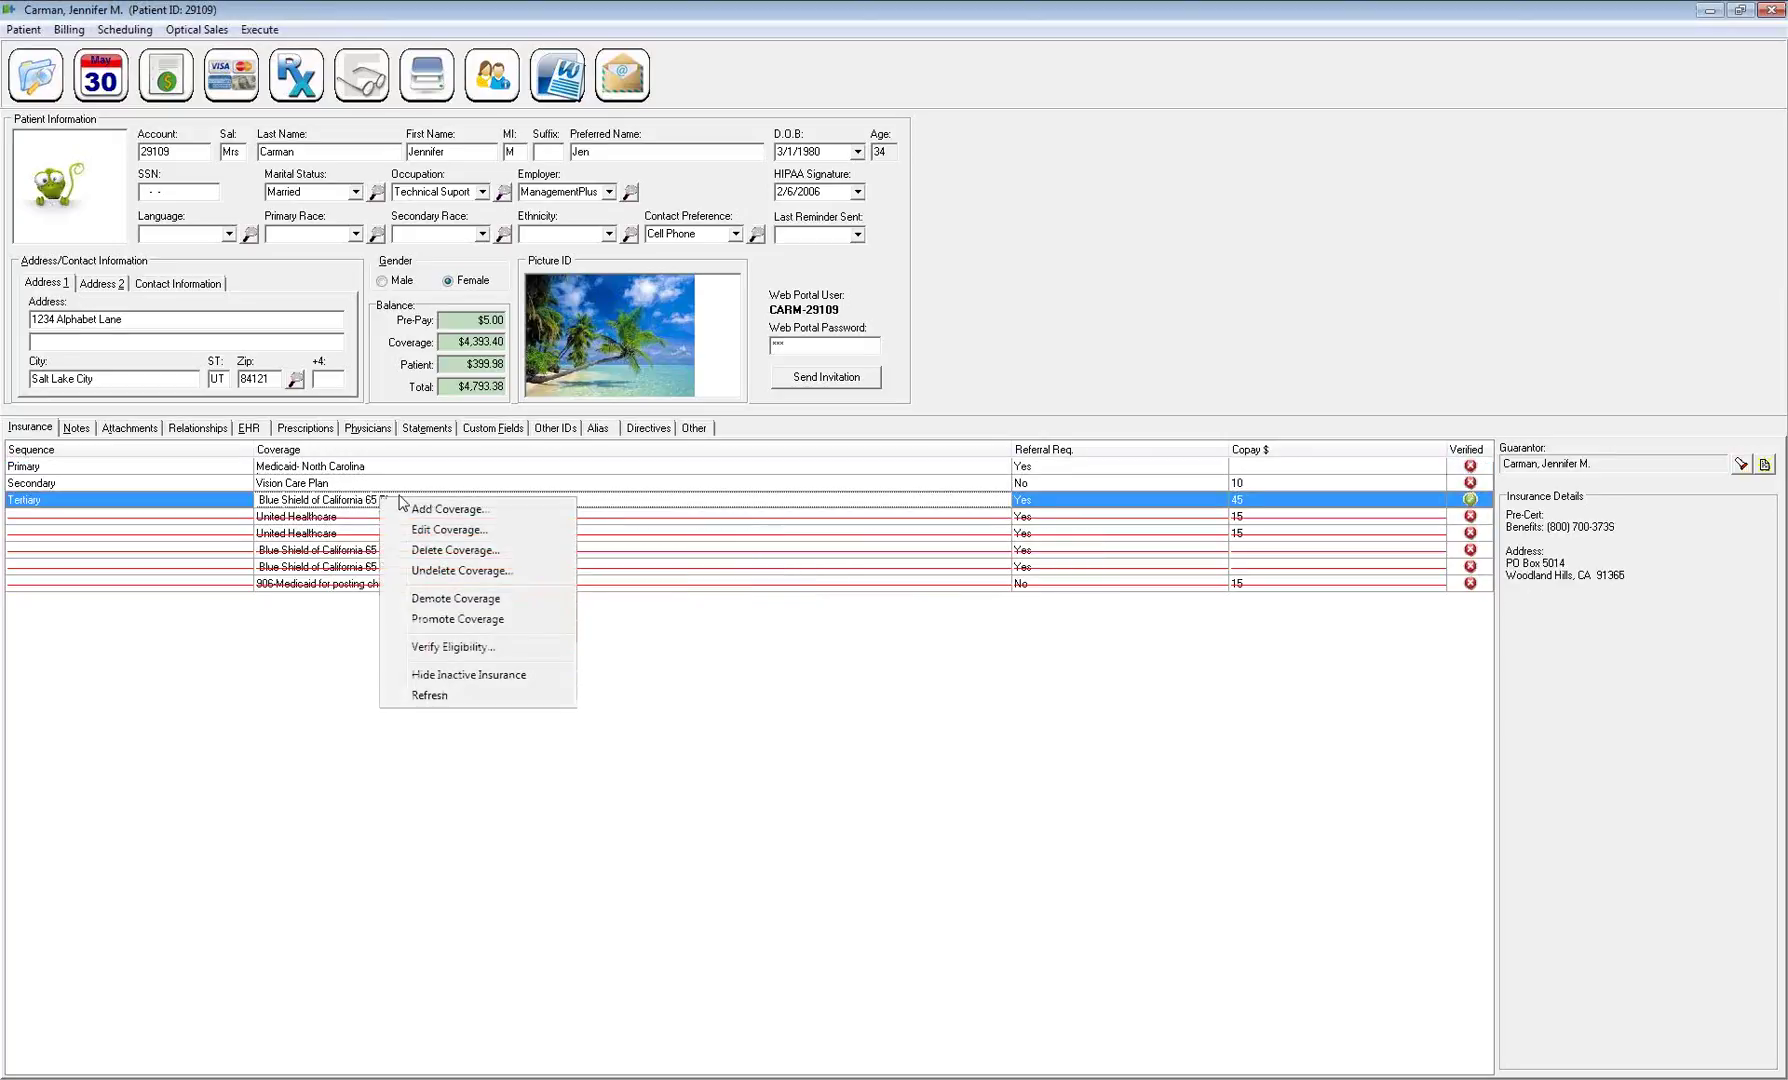
Promote Blue Shield of California 65 Plus twice to primary, then check the Medicaid and Vision Care rows
{"action": "left_click", "coordinate": [431, 622]}
{"action": "right_click", "coordinate": [380, 483]}
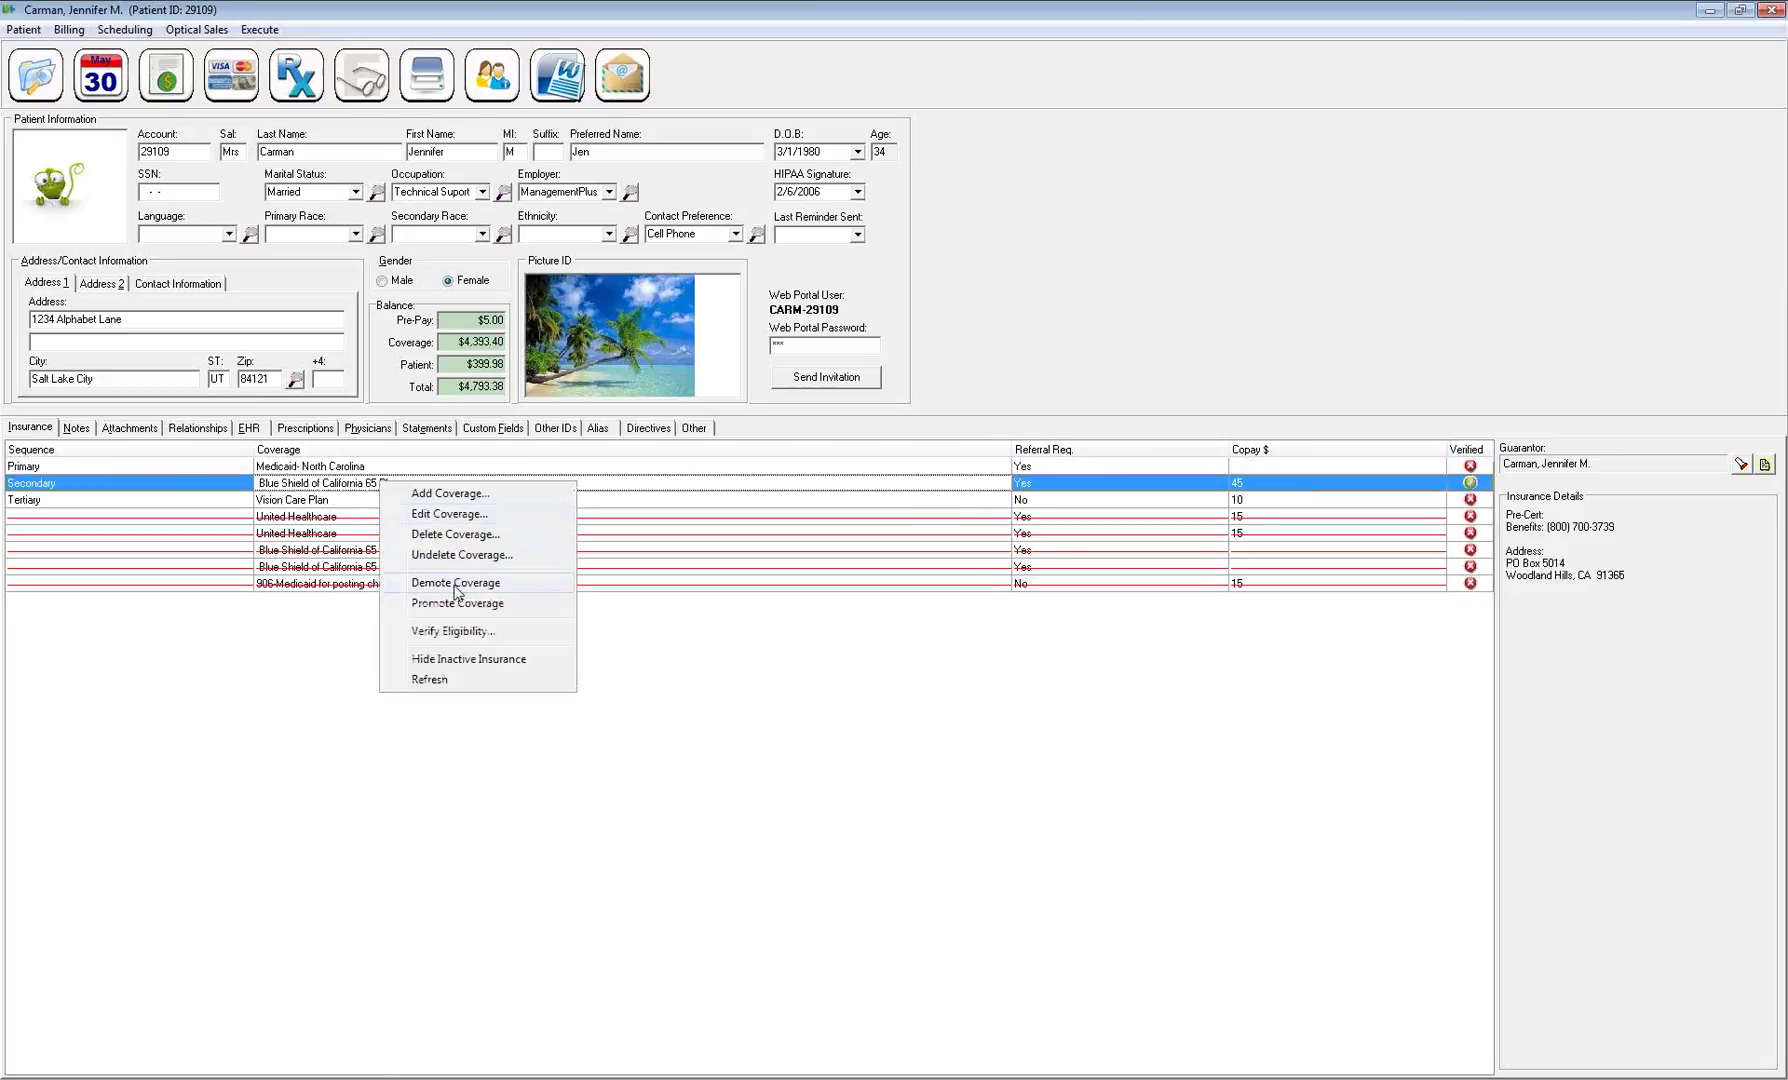
{"action": "left_click", "coordinate": [449, 604]}
{"action": "left_click", "coordinate": [237, 469]}
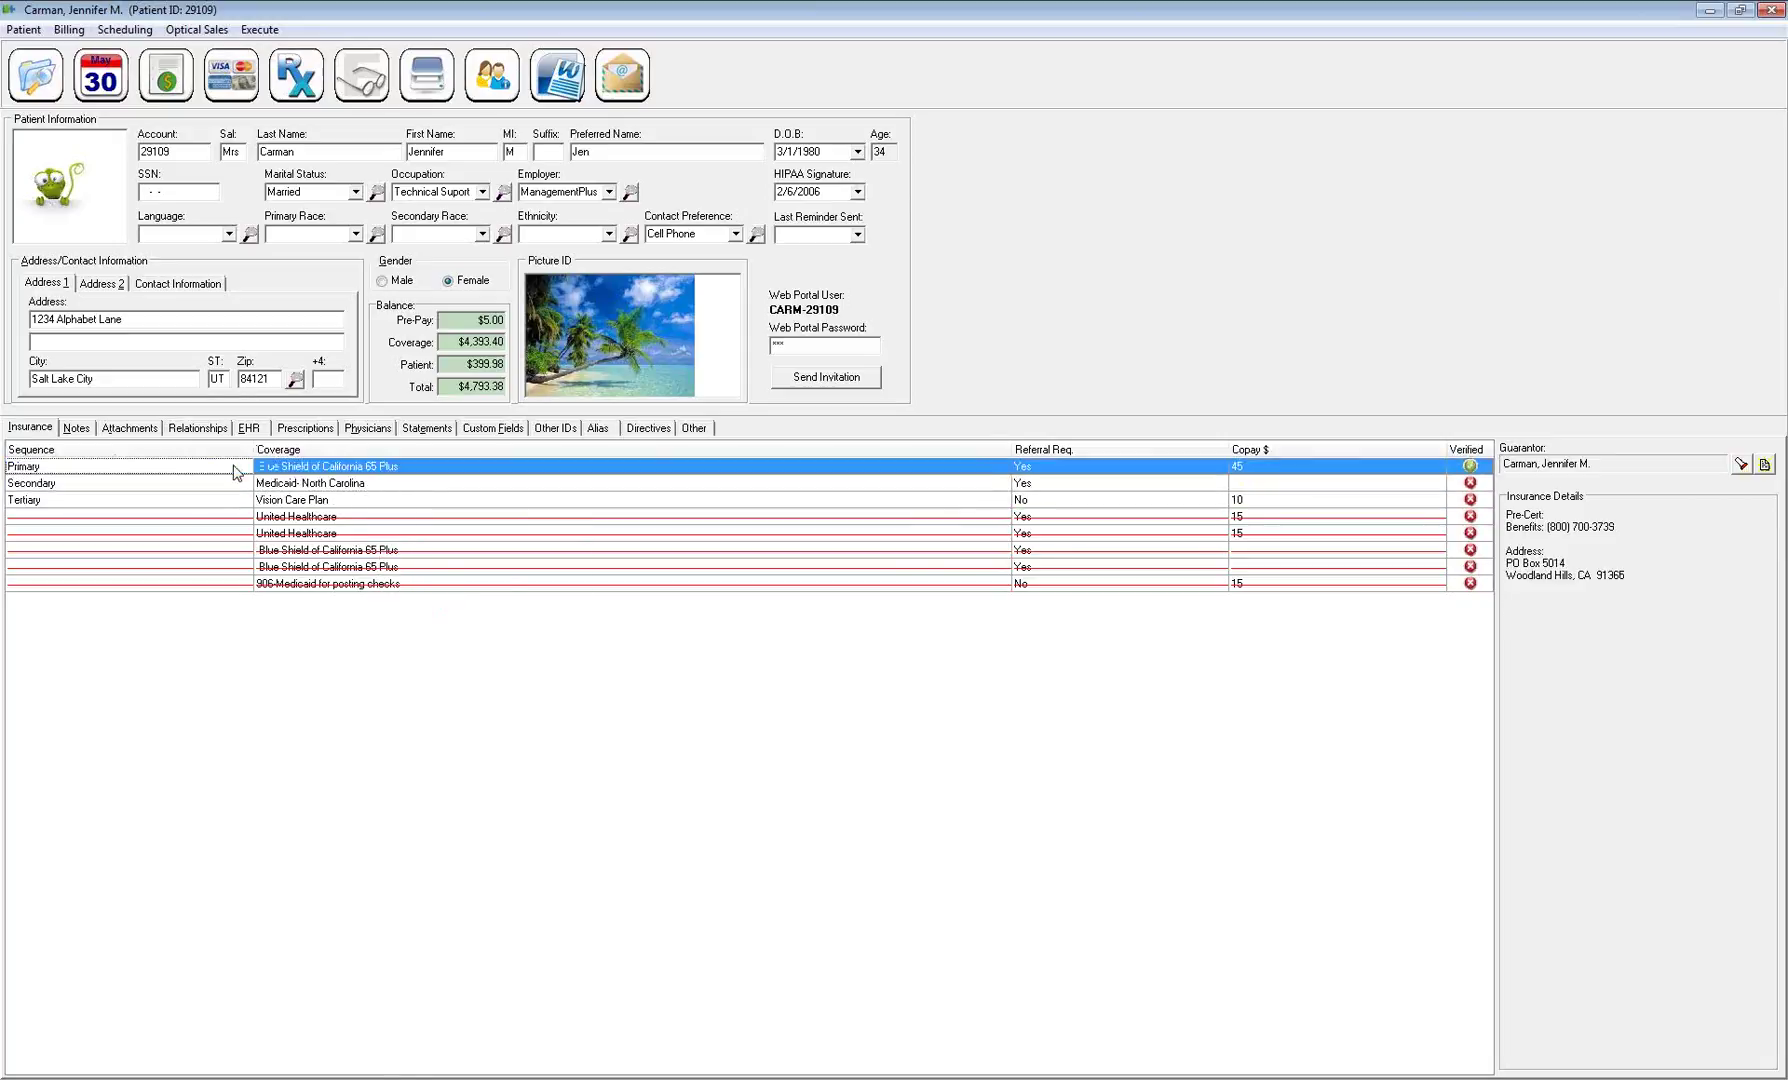
{"action": "left_click", "coordinate": [241, 483]}
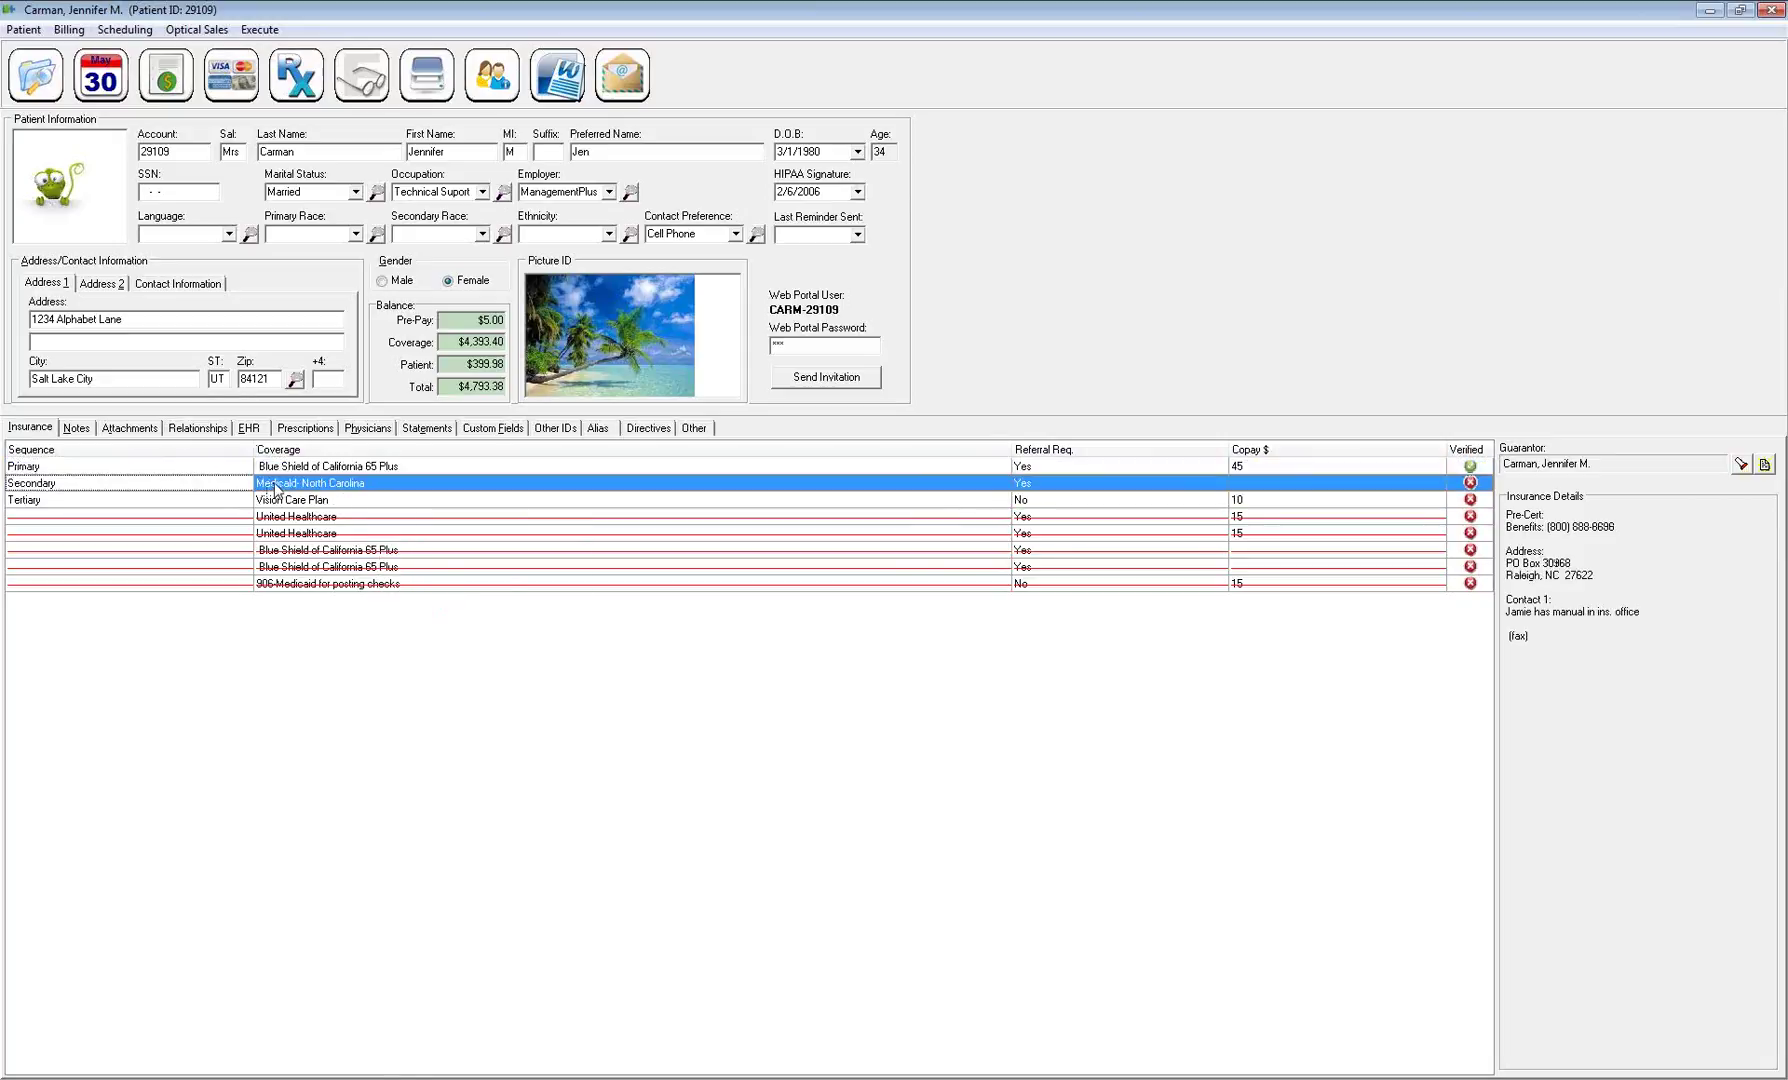
{"action": "left_click", "coordinate": [253, 503]}
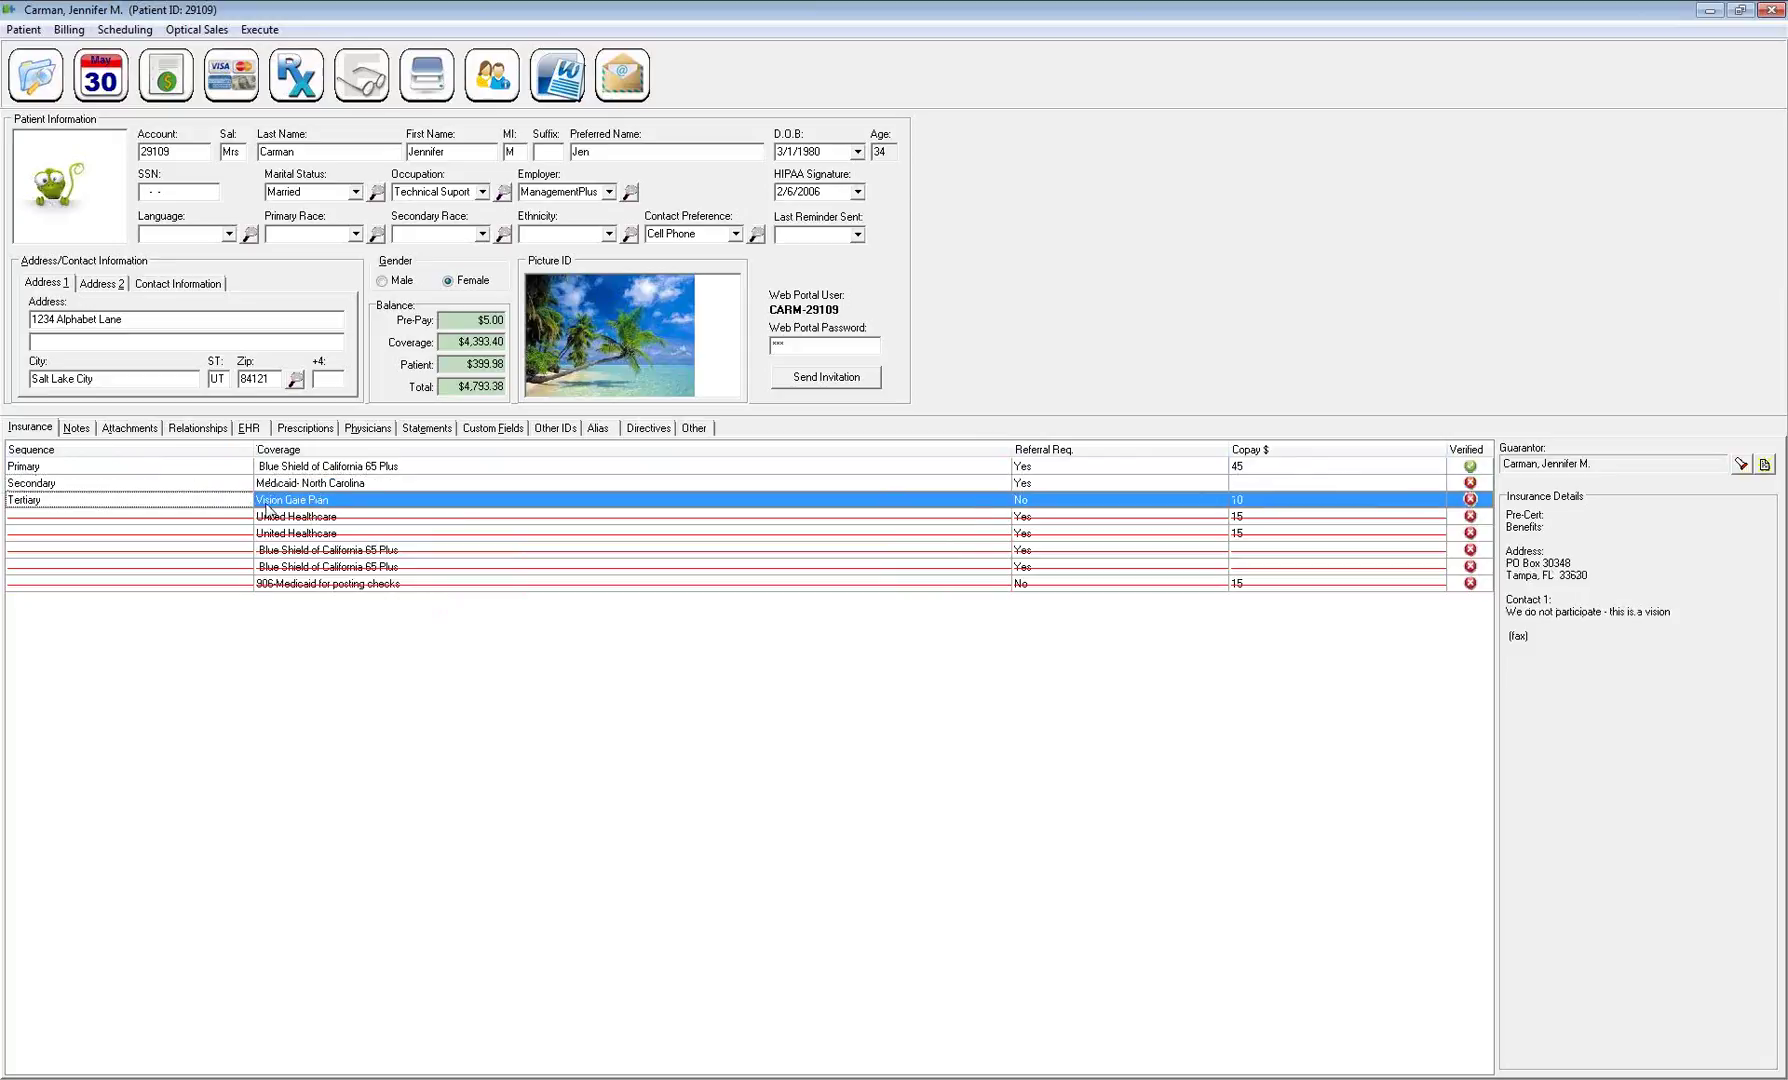
{"action": "right_click", "coordinate": [376, 483]}
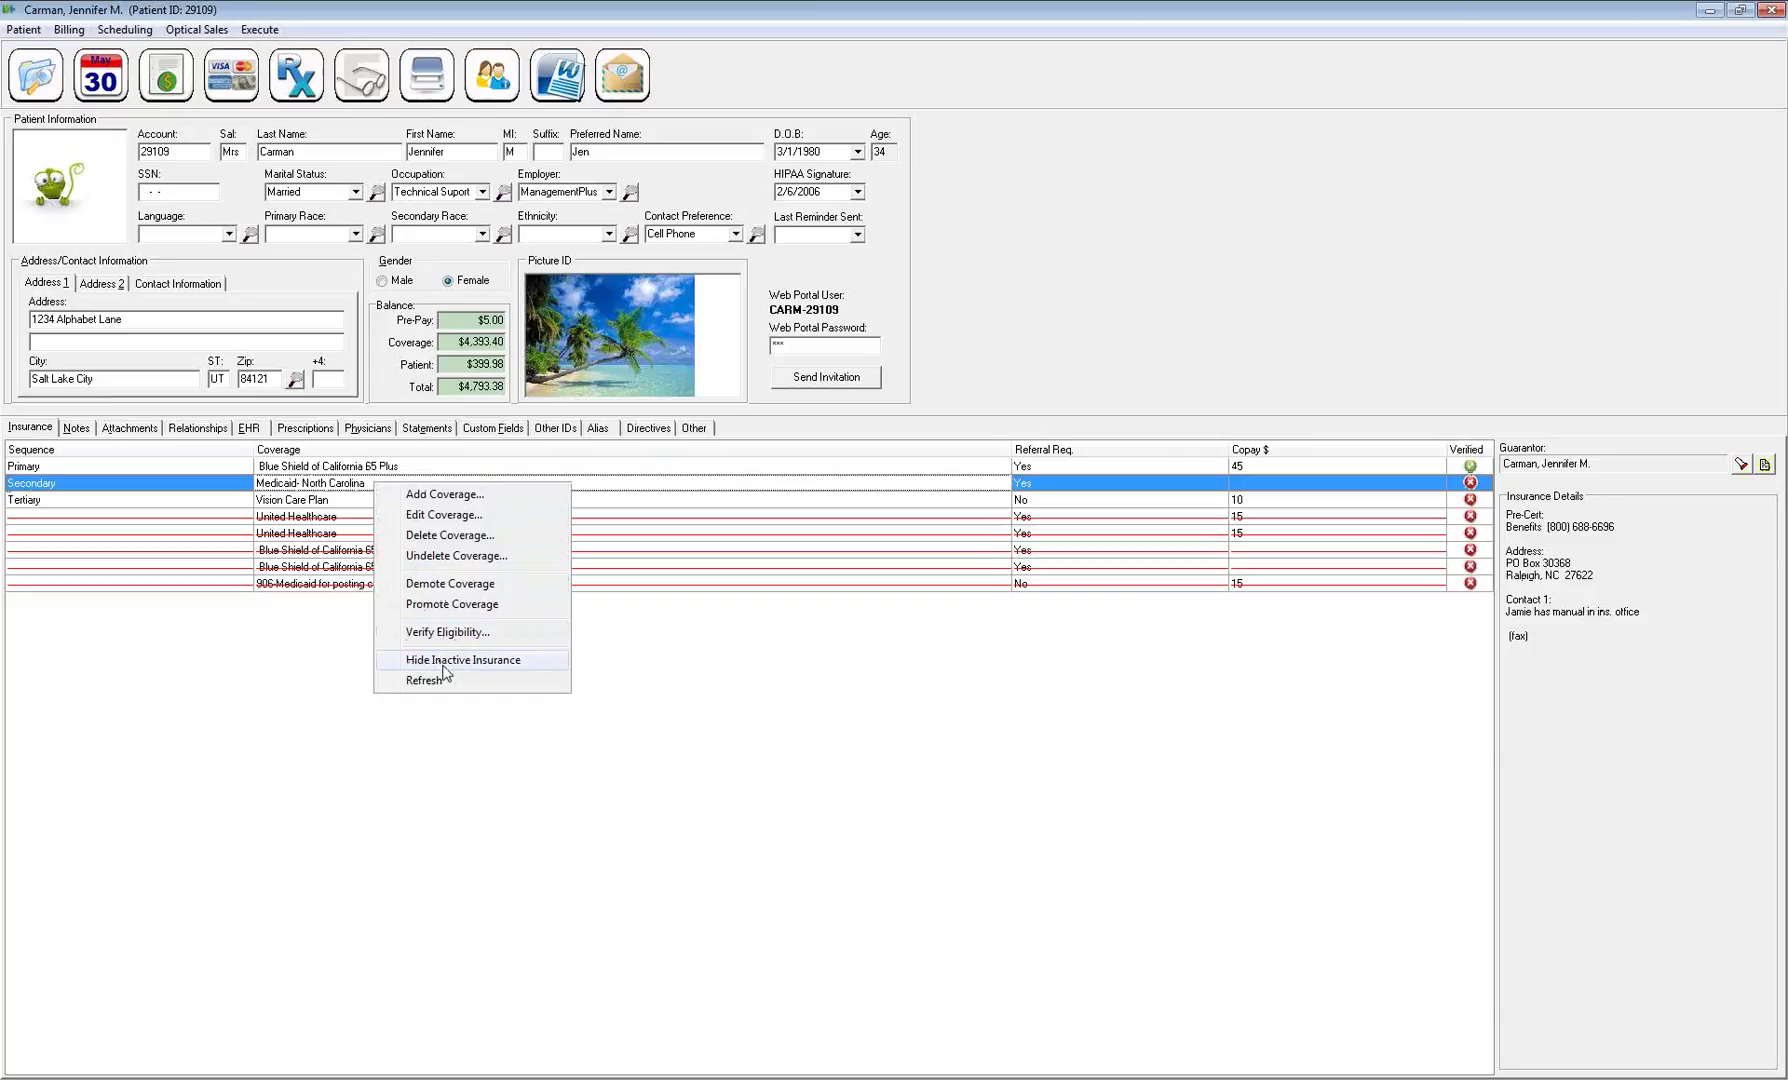
Turn off Hide Inactive Insurance and step through the struck-through inactive coverages
{"action": "left_click", "coordinate": [443, 662]}
{"action": "right_click", "coordinate": [399, 598]}
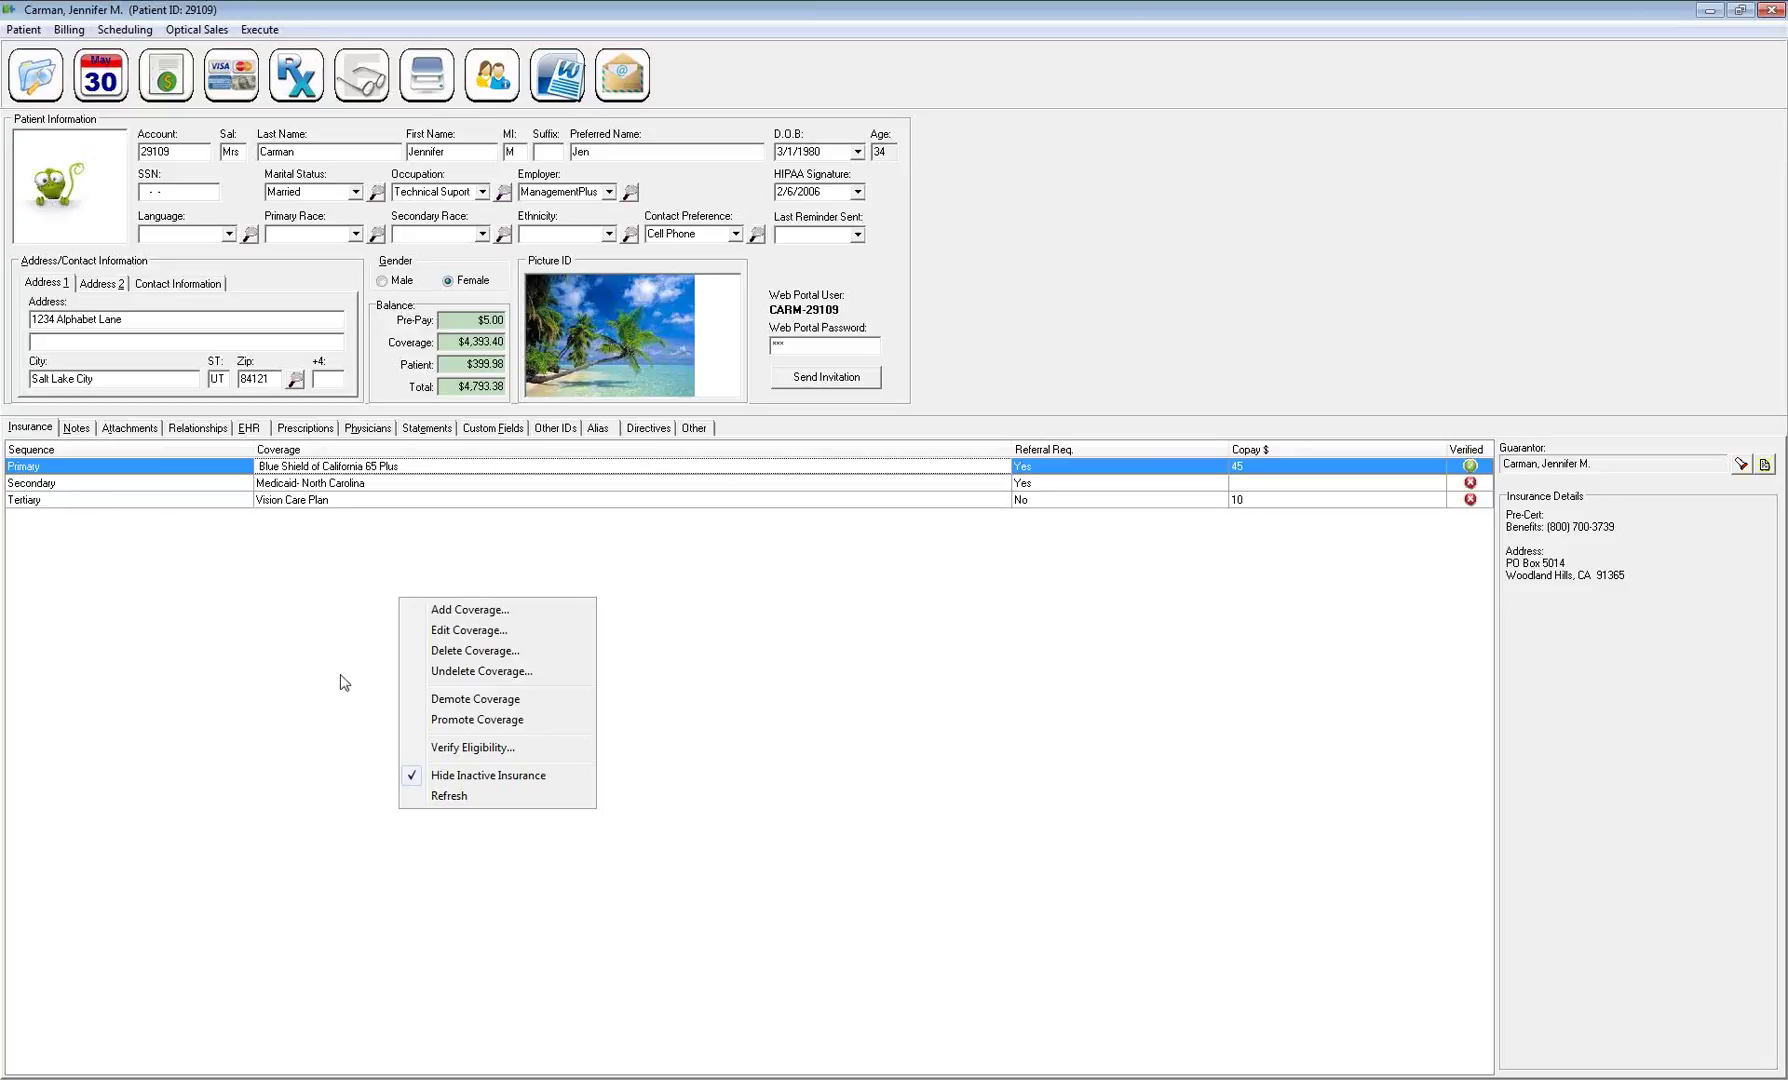
{"action": "left_click", "coordinate": [417, 777]}
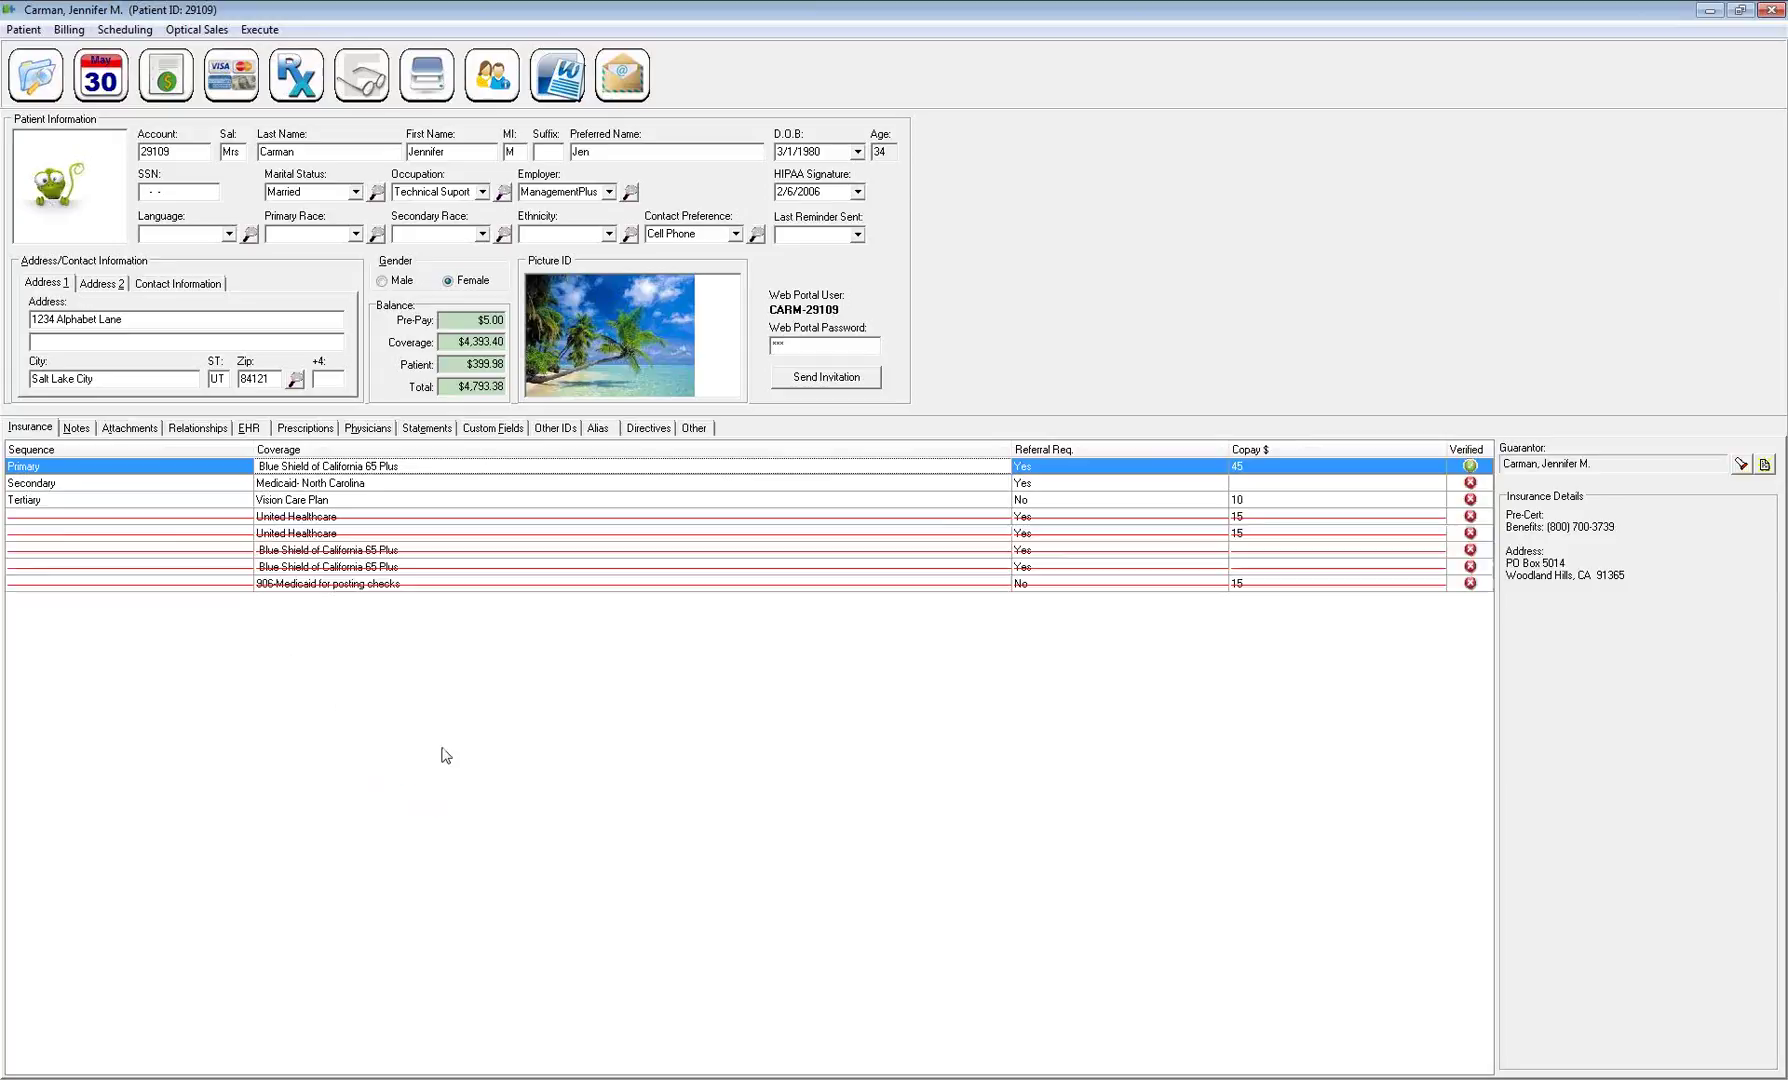
{"action": "left_click", "coordinate": [355, 518]}
{"action": "left_click", "coordinate": [360, 537]}
{"action": "left_click", "coordinate": [368, 553]}
{"action": "left_click", "coordinate": [372, 569]}
{"action": "left_click", "coordinate": [375, 587]}
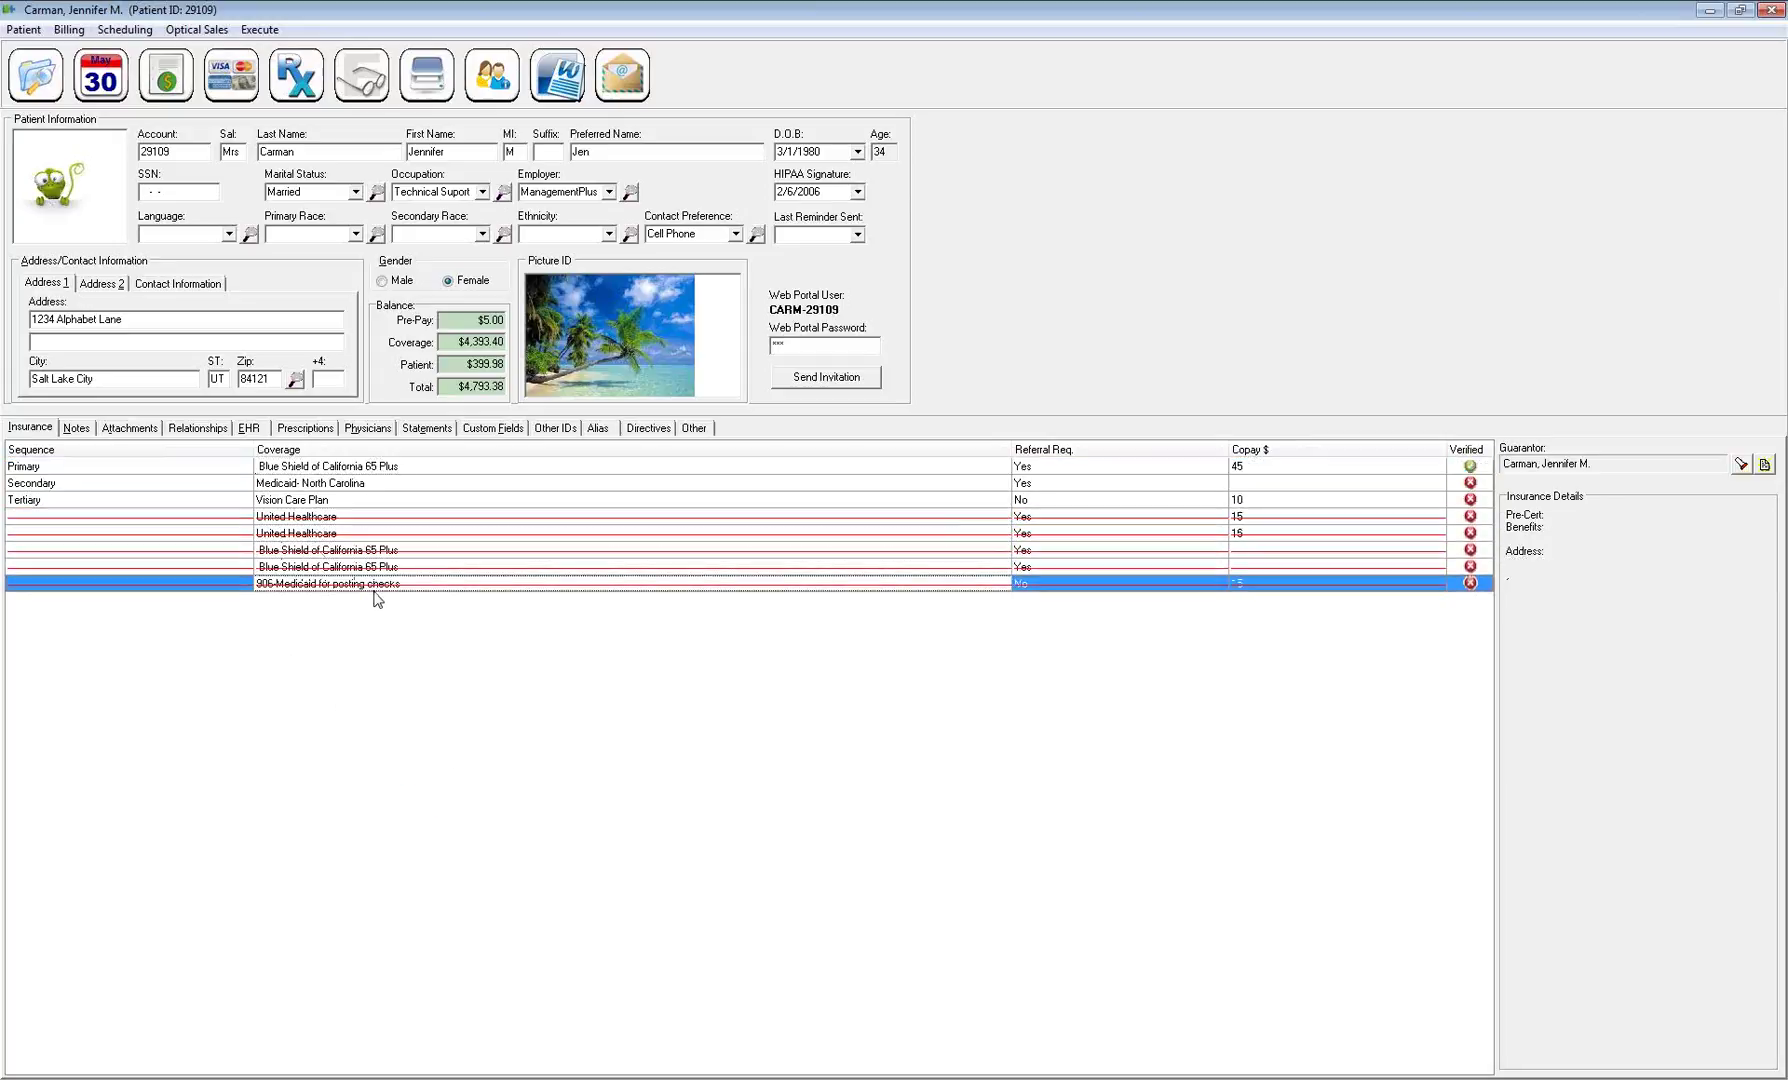
Refresh the insurance list and select the Primary coverage
{"action": "right_click", "coordinate": [303, 593]}
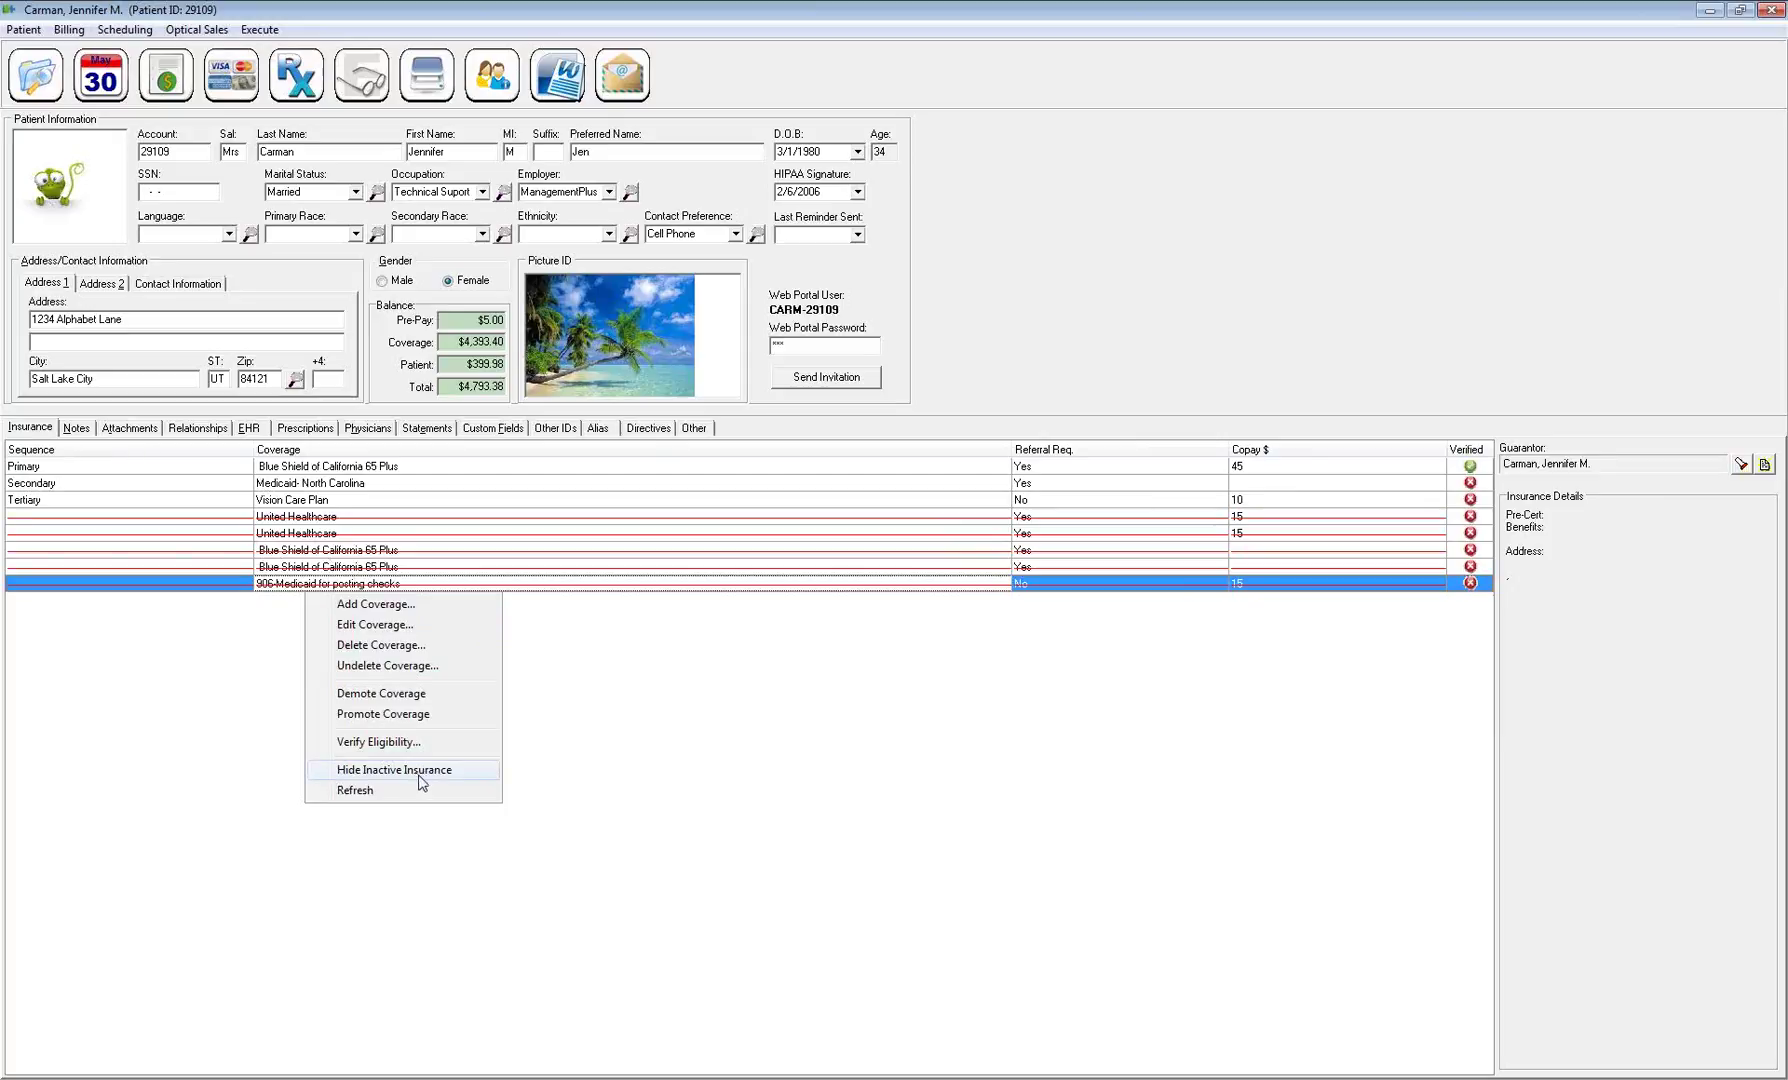
{"action": "left_click", "coordinate": [350, 790]}
{"action": "left_click", "coordinate": [437, 466]}
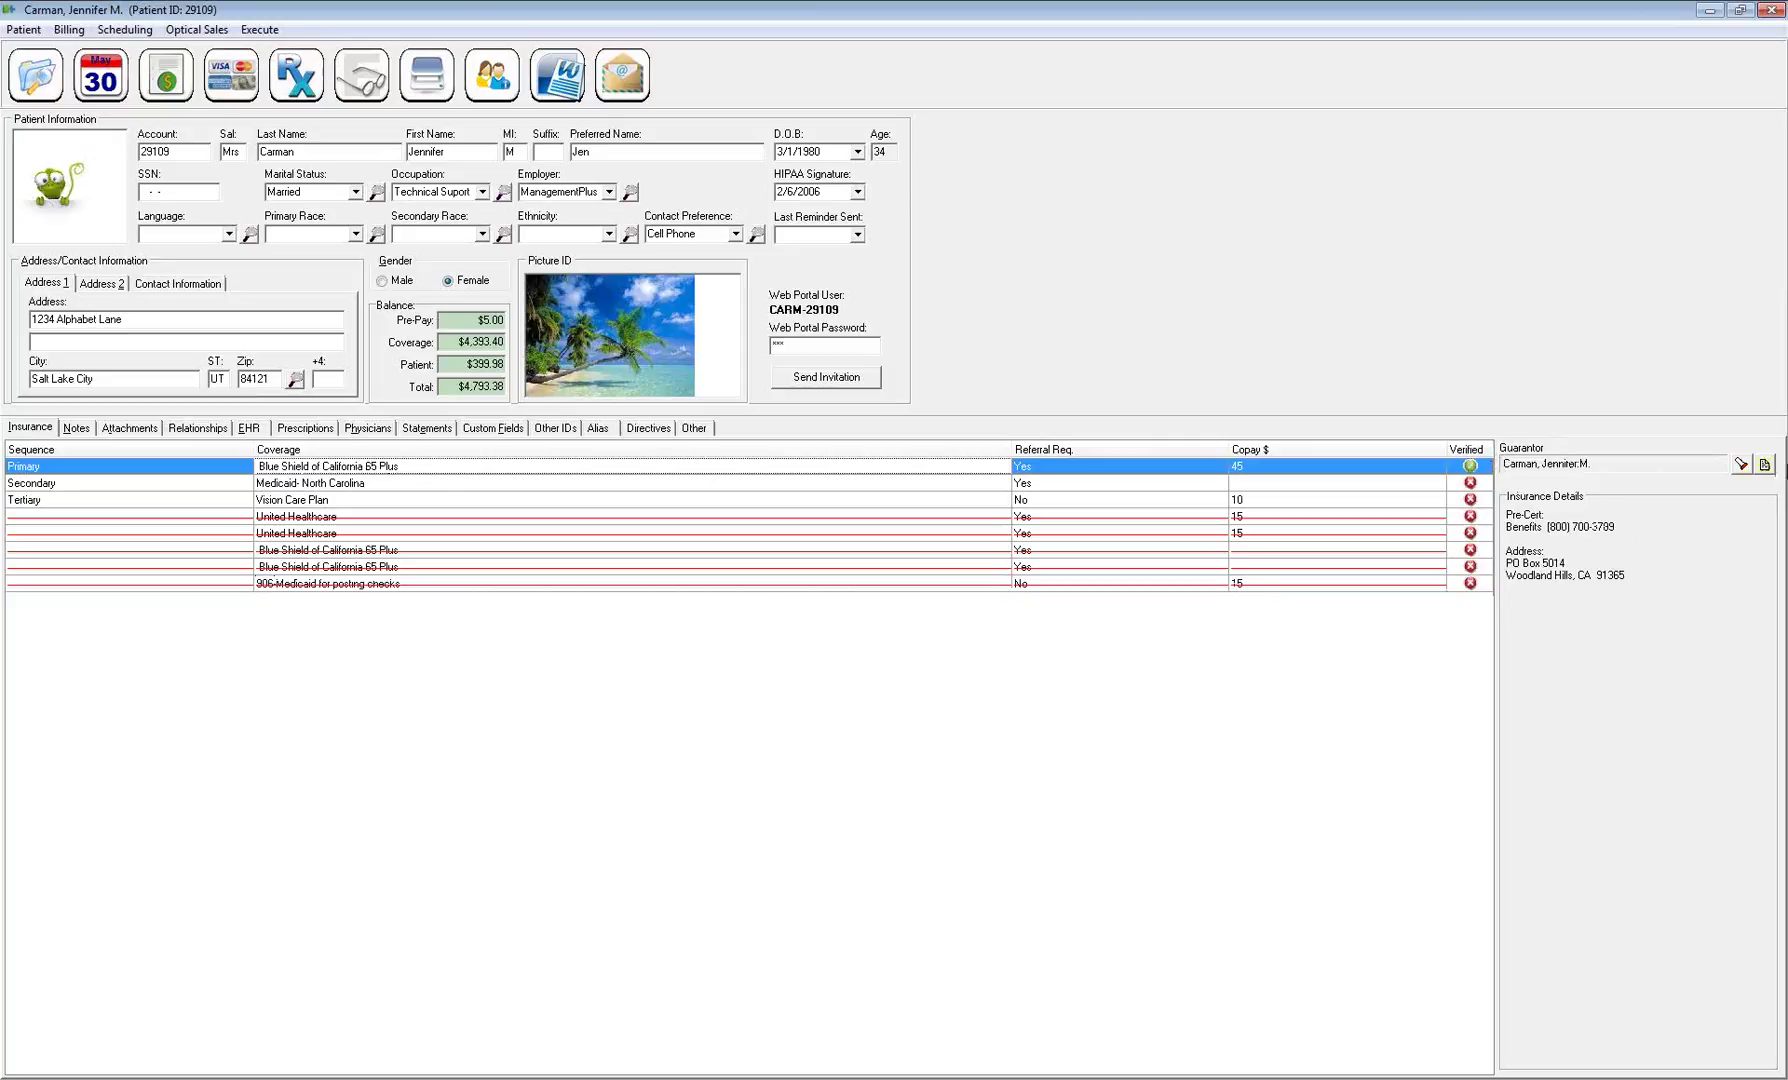
Set the first recent patient as guarantor, then open and close their record, ignoring required fields
{"action": "left_click", "coordinate": [1741, 467]}
{"action": "right_click", "coordinate": [697, 514]}
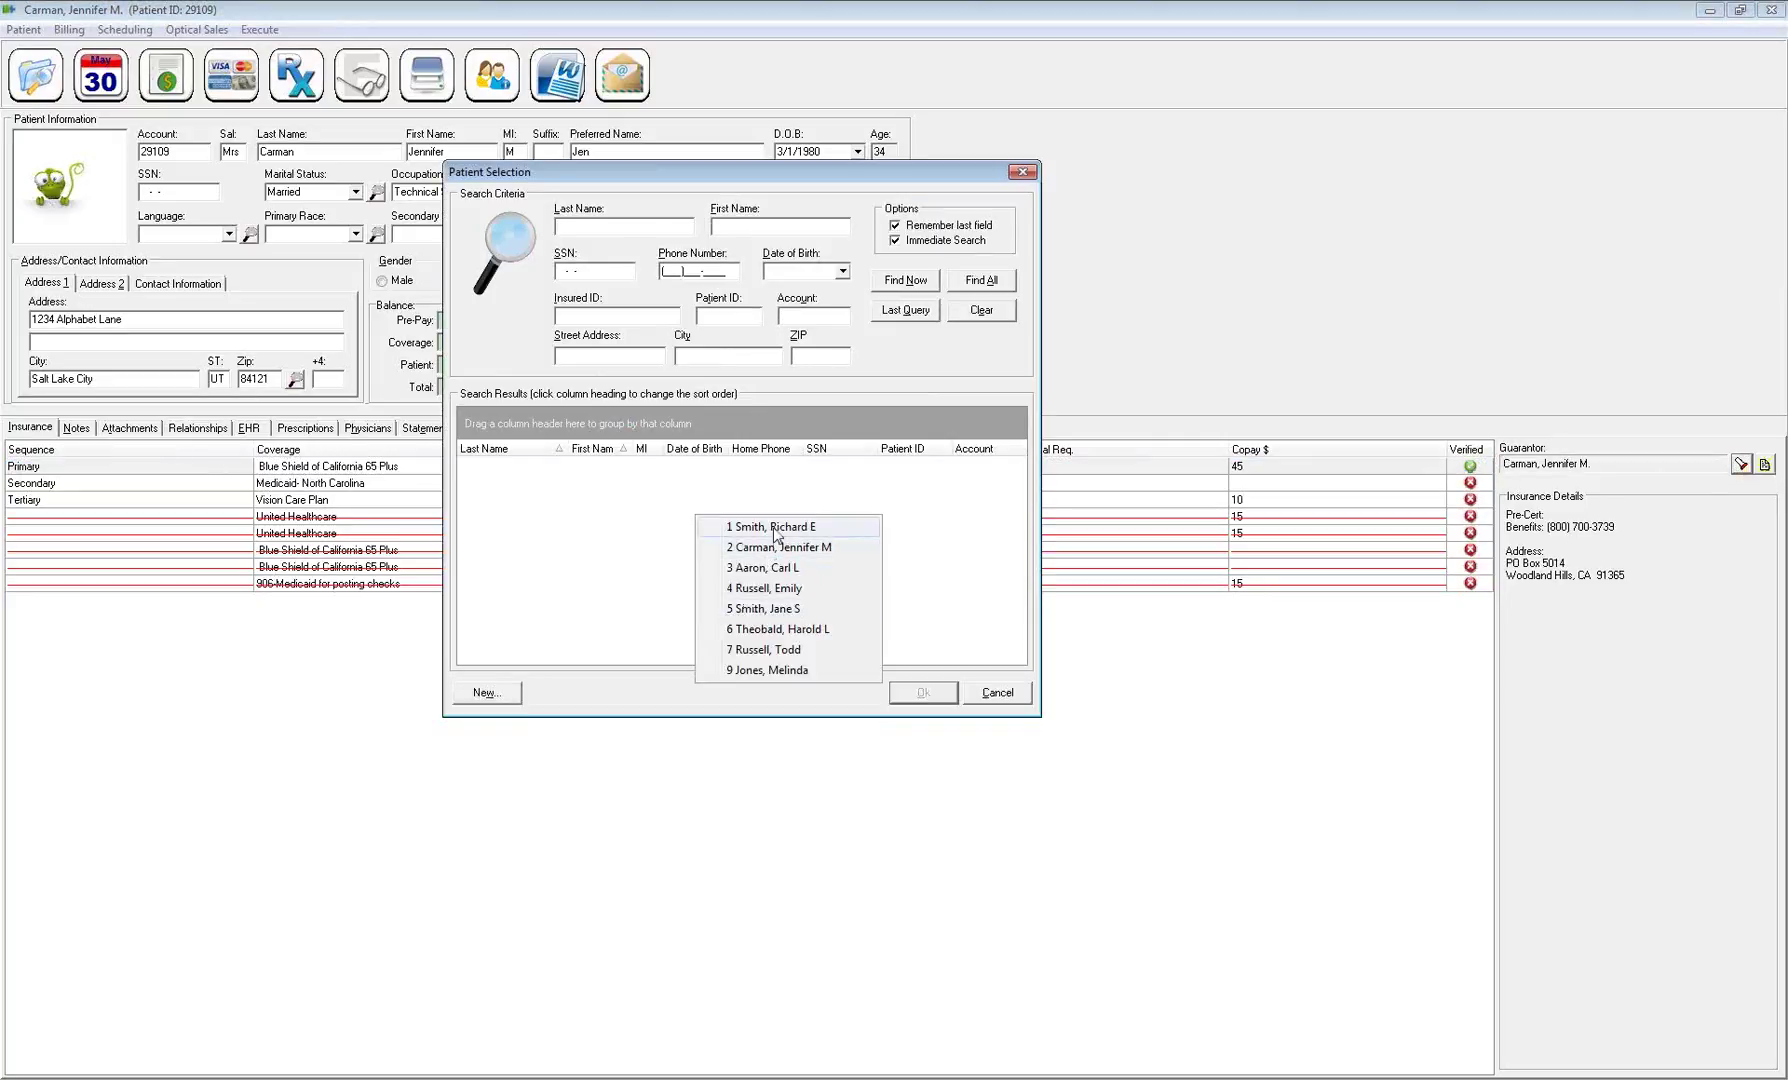
{"action": "left_click", "coordinate": [775, 530]}
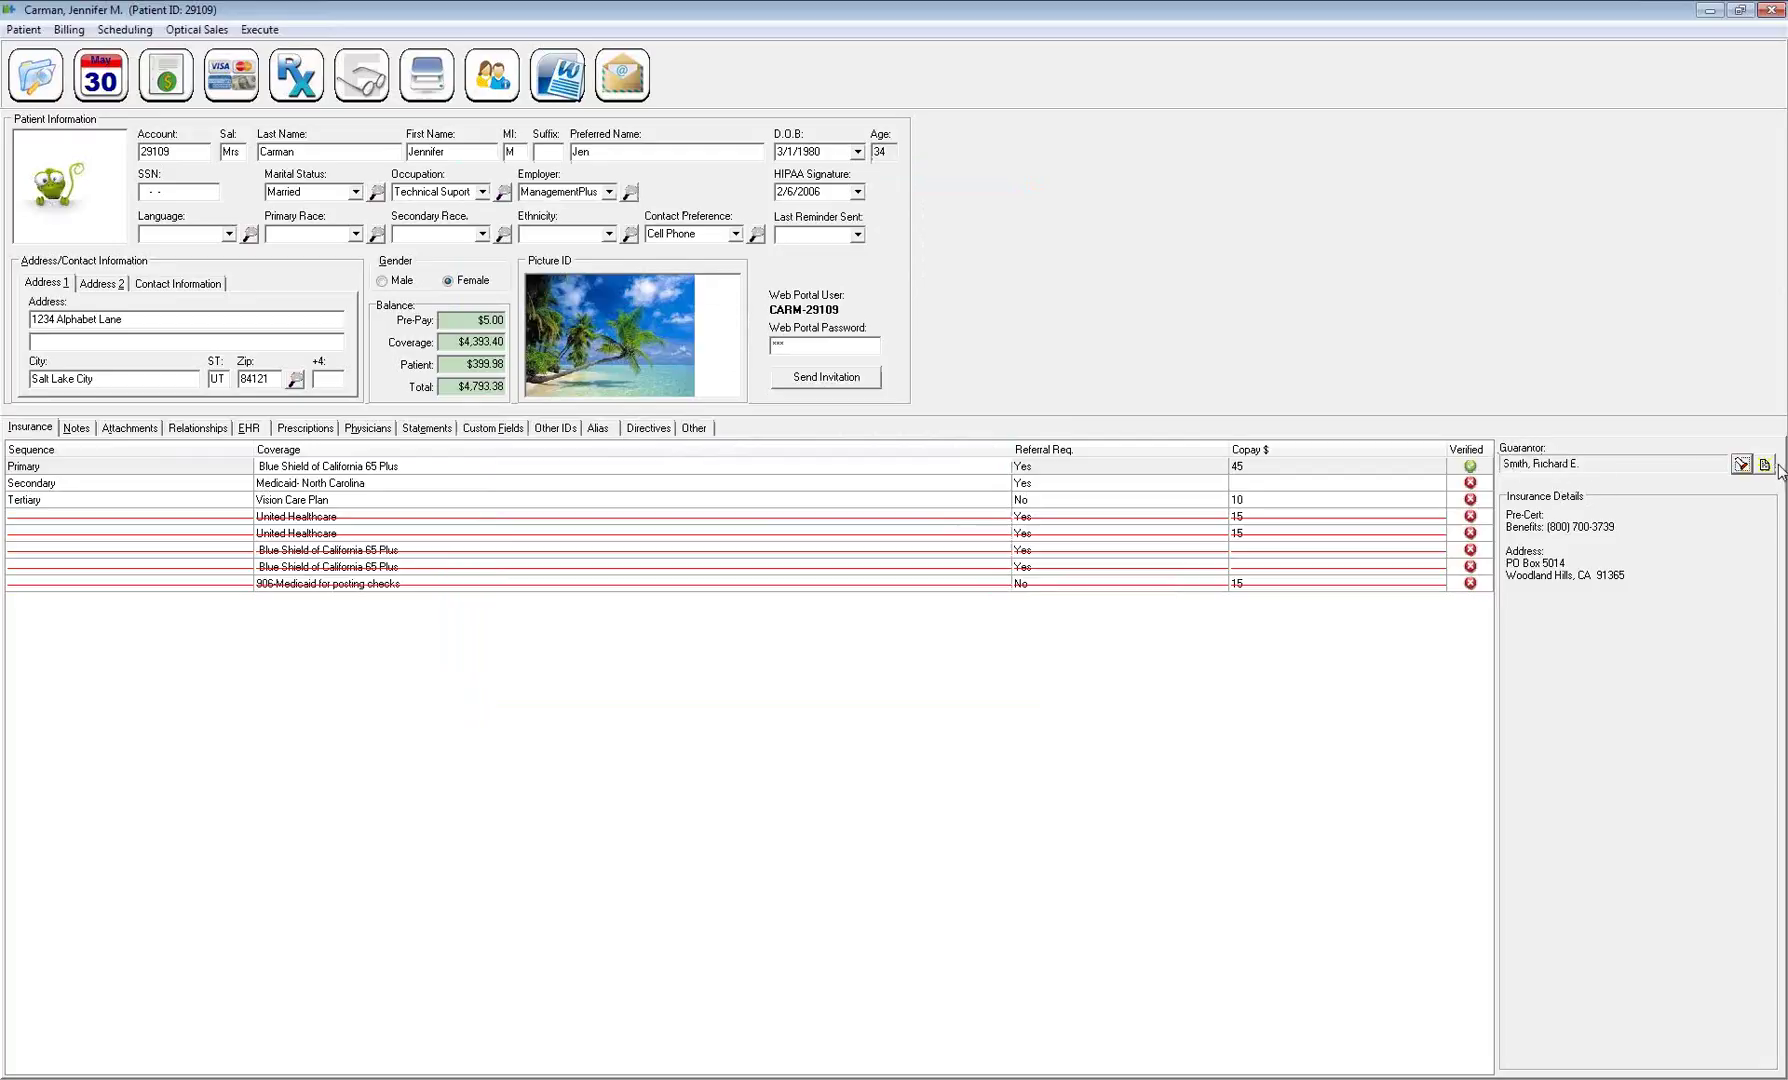
{"action": "left_click", "coordinate": [1765, 465]}
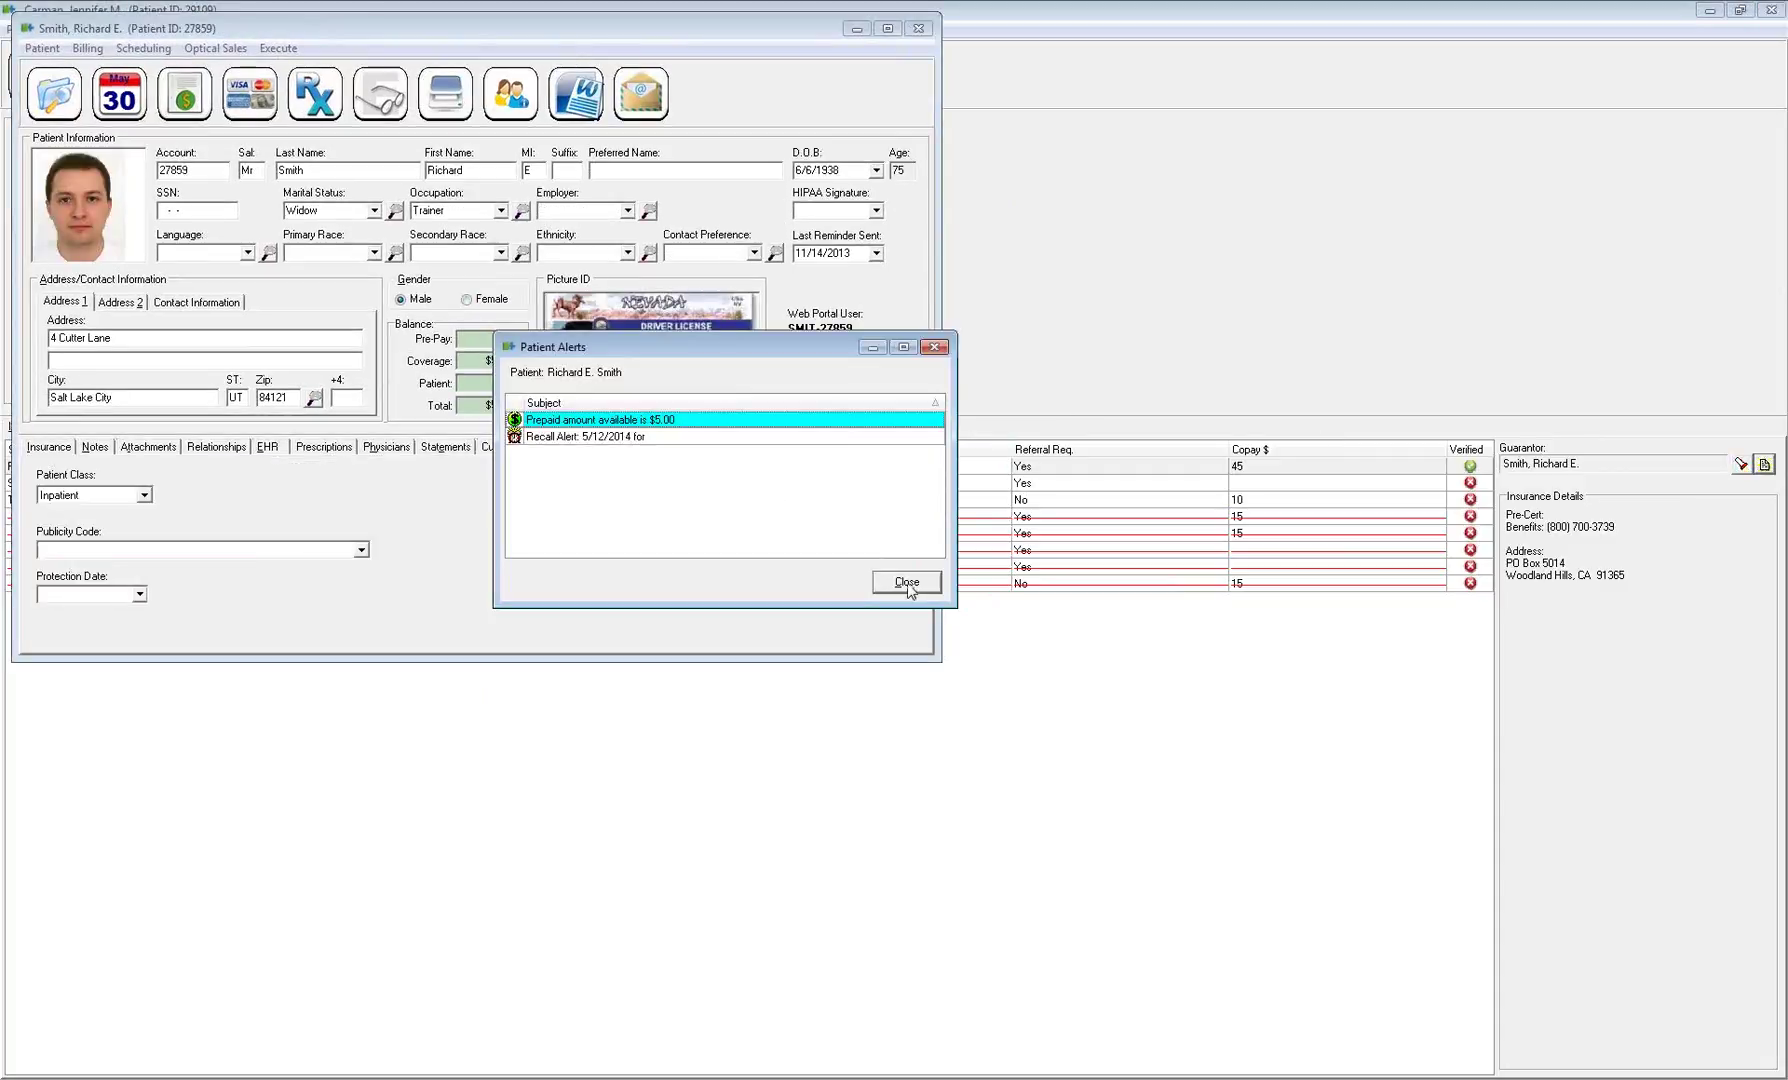
{"action": "left_click", "coordinate": [906, 583]}
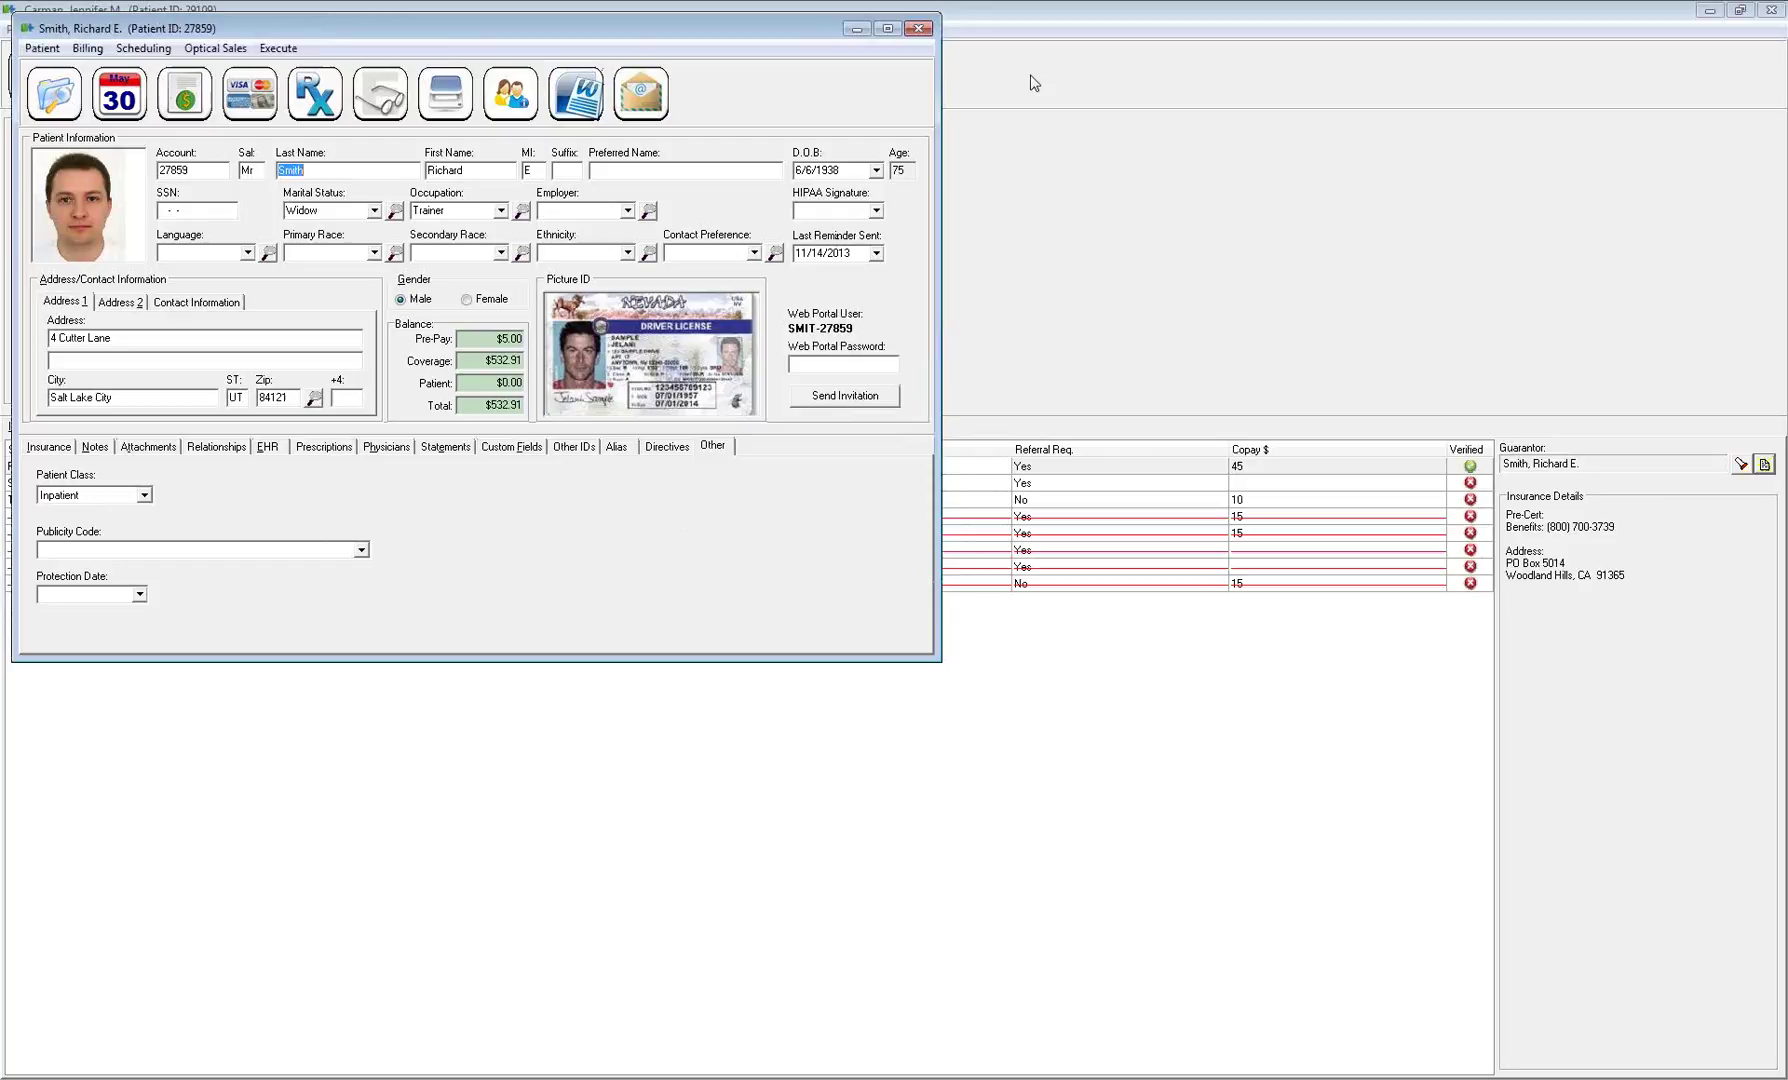
{"action": "left_click", "coordinate": [917, 30]}
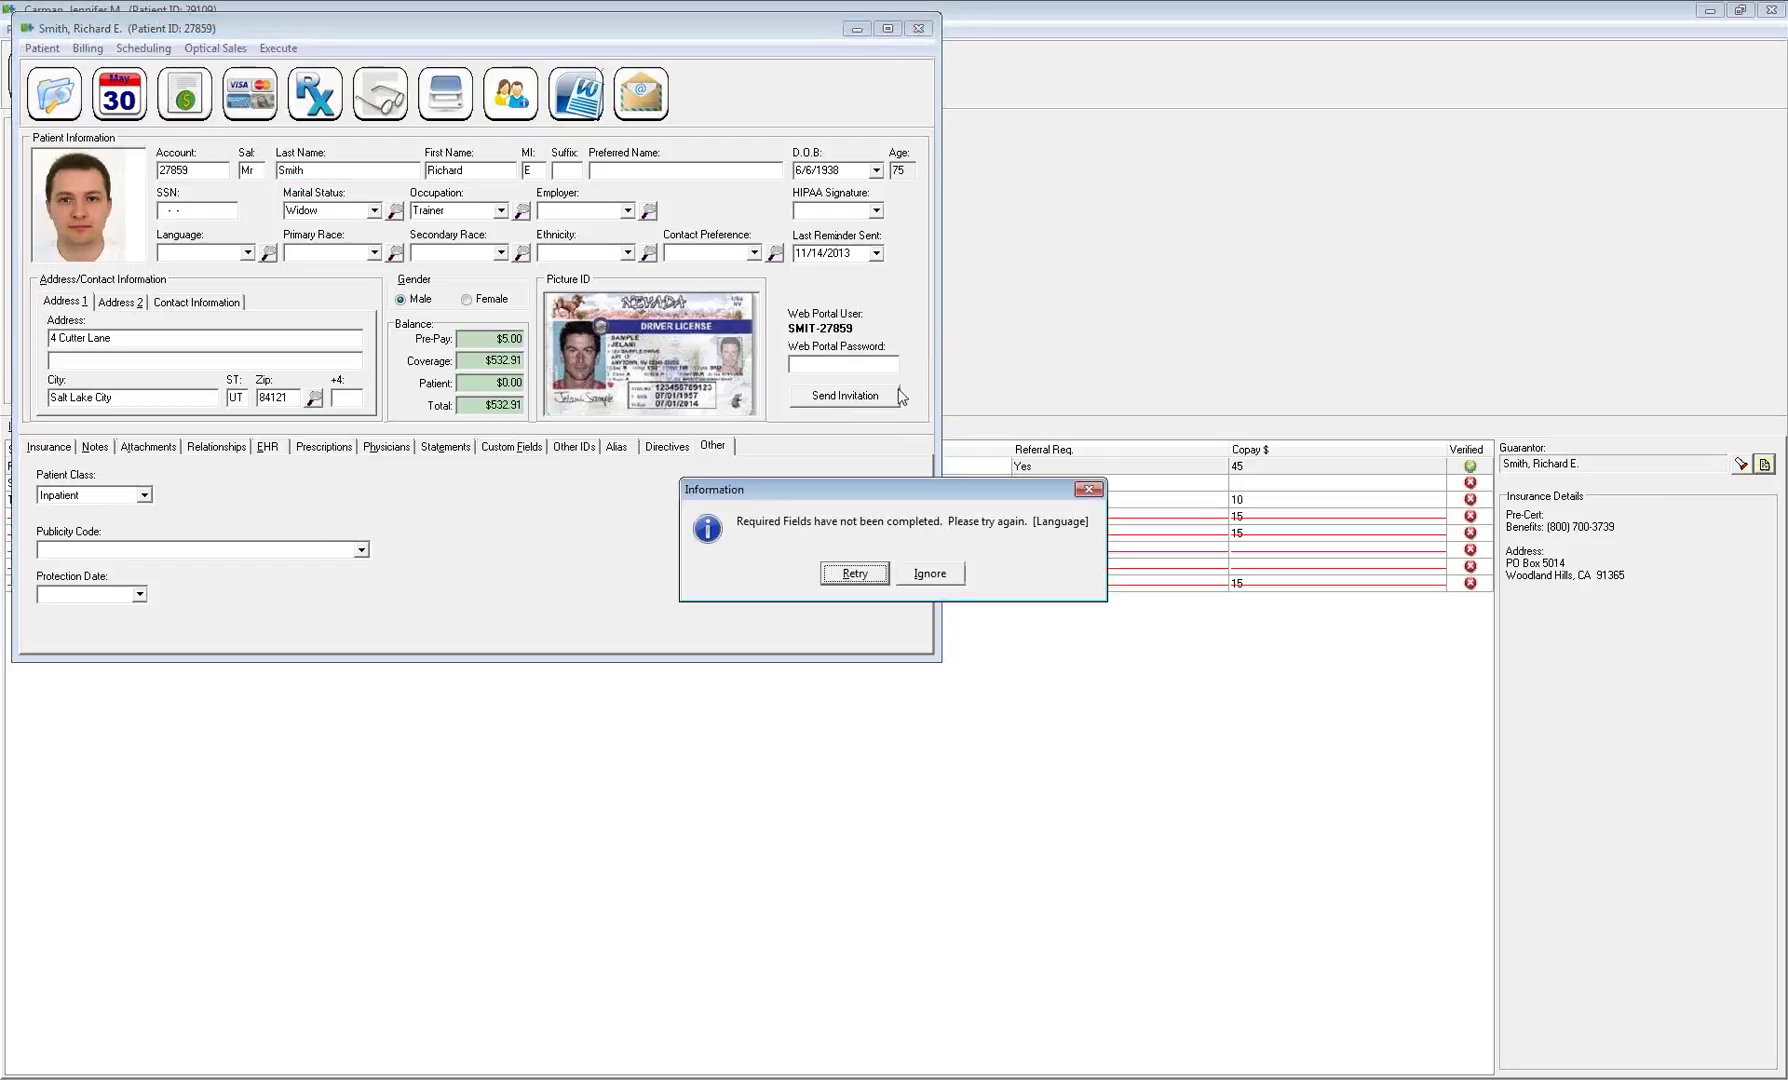
{"action": "left_click", "coordinate": [945, 575]}
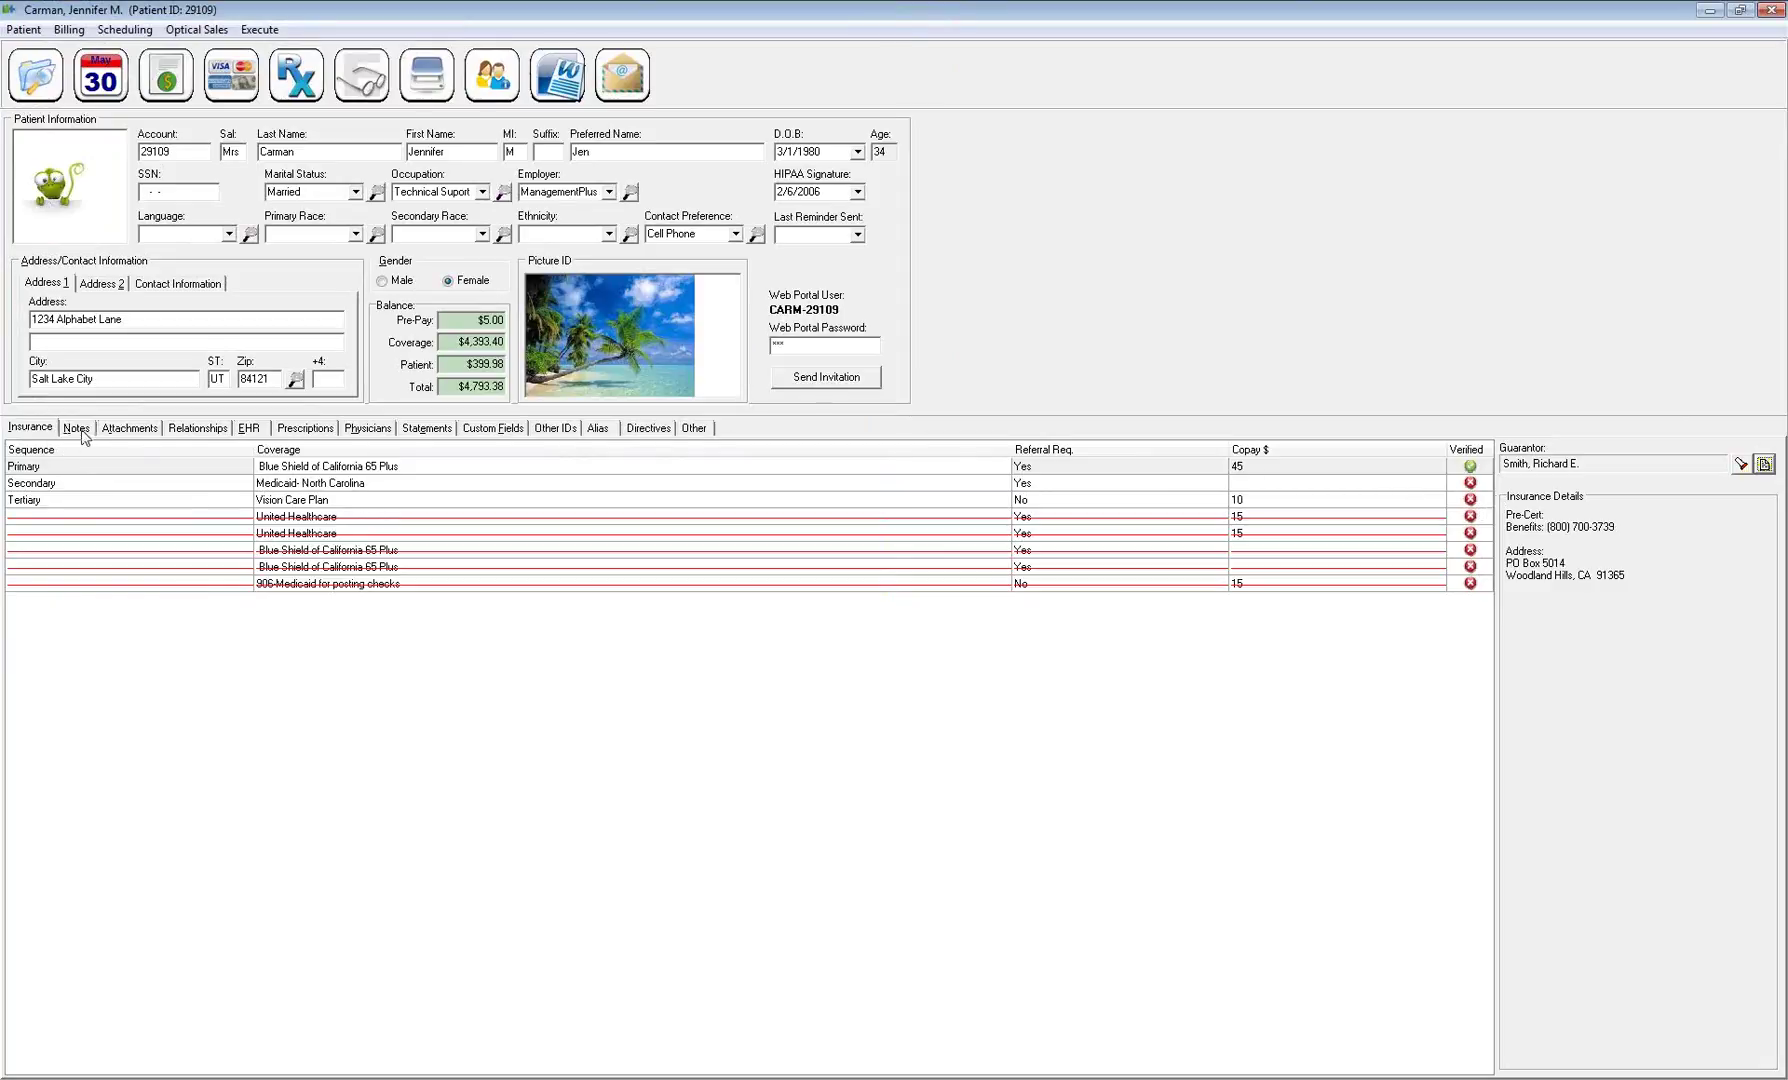
Open the patient's notes and browse from the 3/31/2006 note to the 2/6/2006 note
{"action": "left_click", "coordinate": [80, 430]}
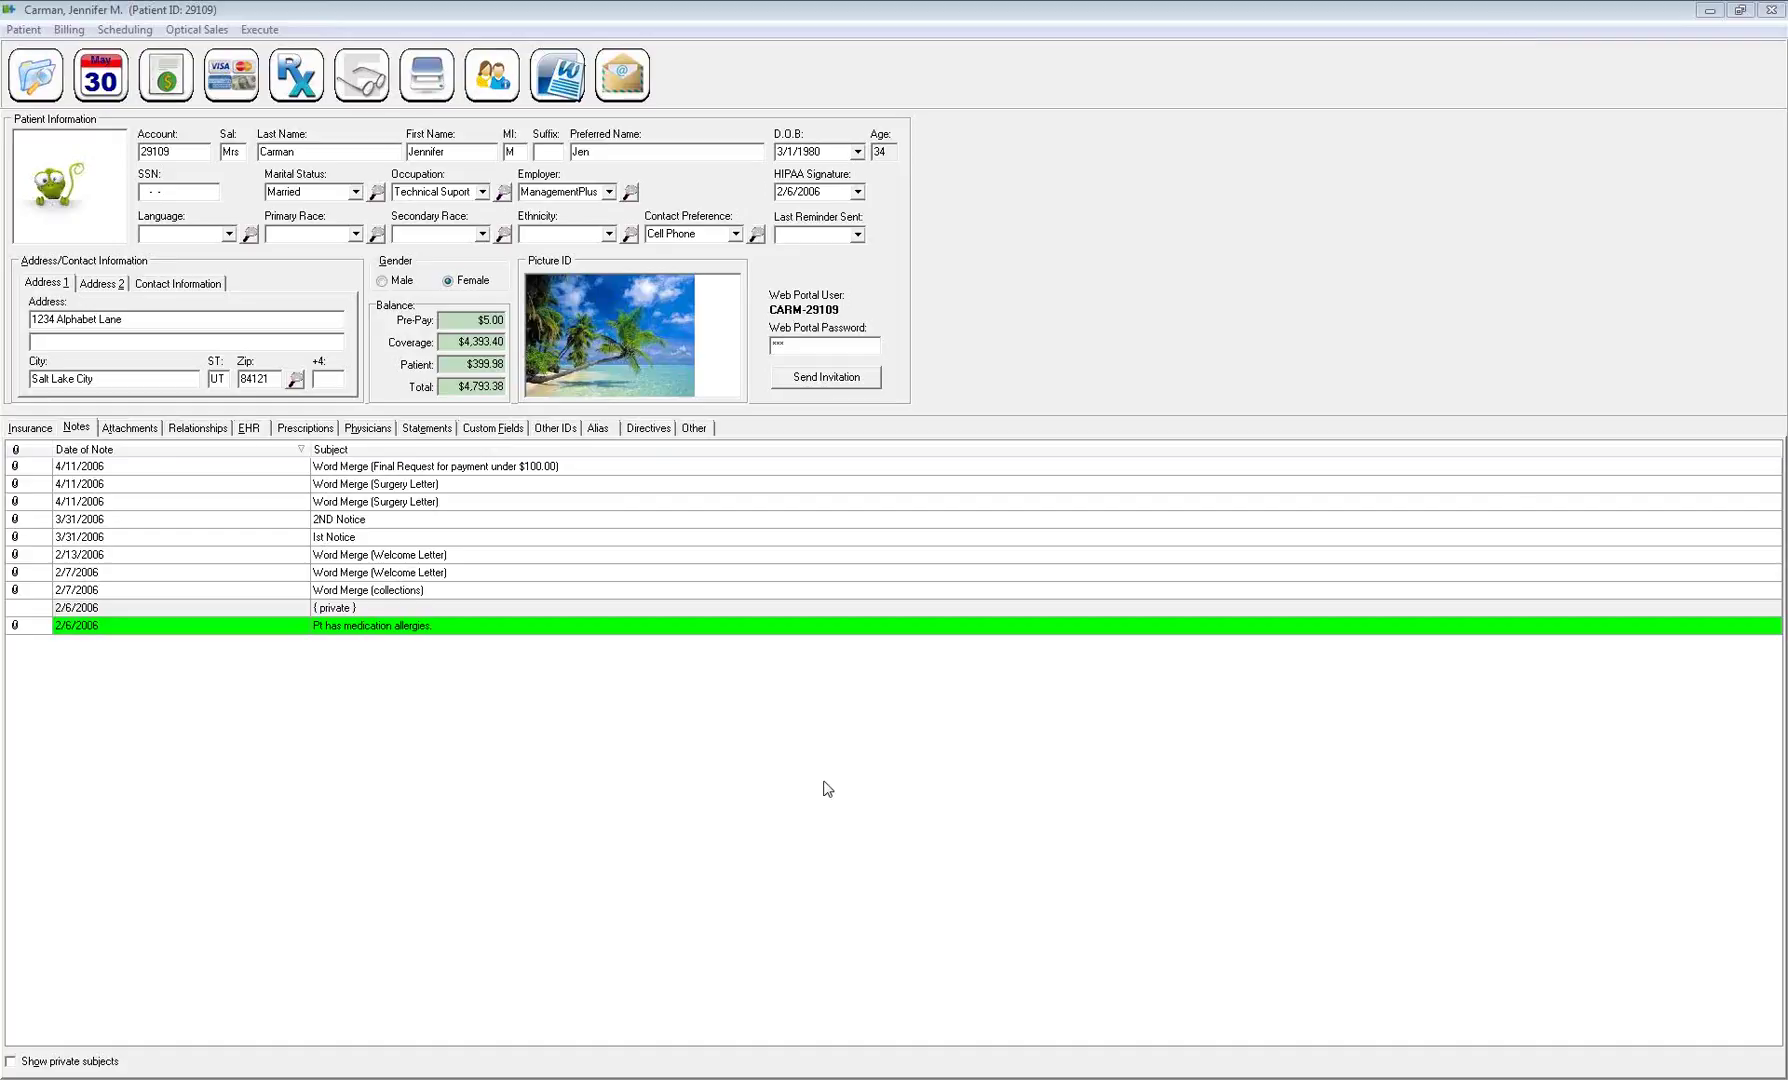
{"action": "left_click", "coordinate": [375, 537]}
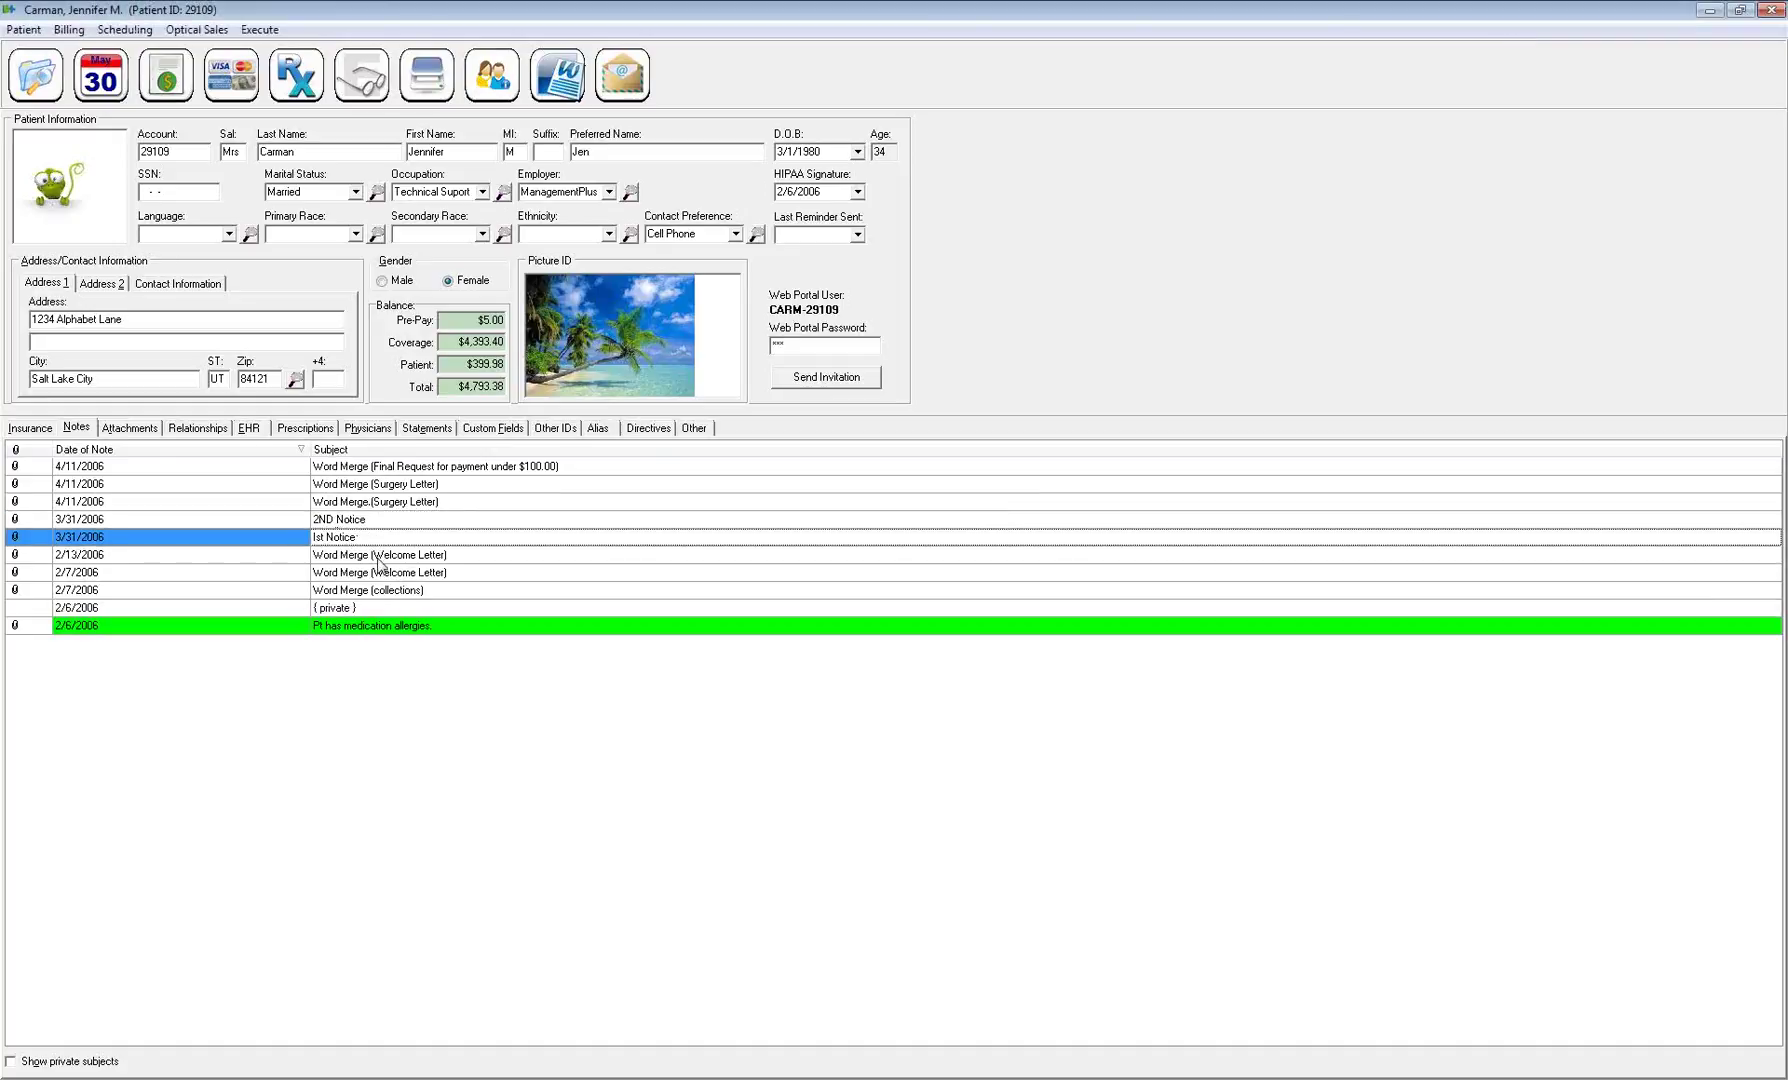
{"action": "left_click", "coordinate": [382, 571]}
{"action": "left_click", "coordinate": [388, 590]}
{"action": "left_click", "coordinate": [397, 608]}
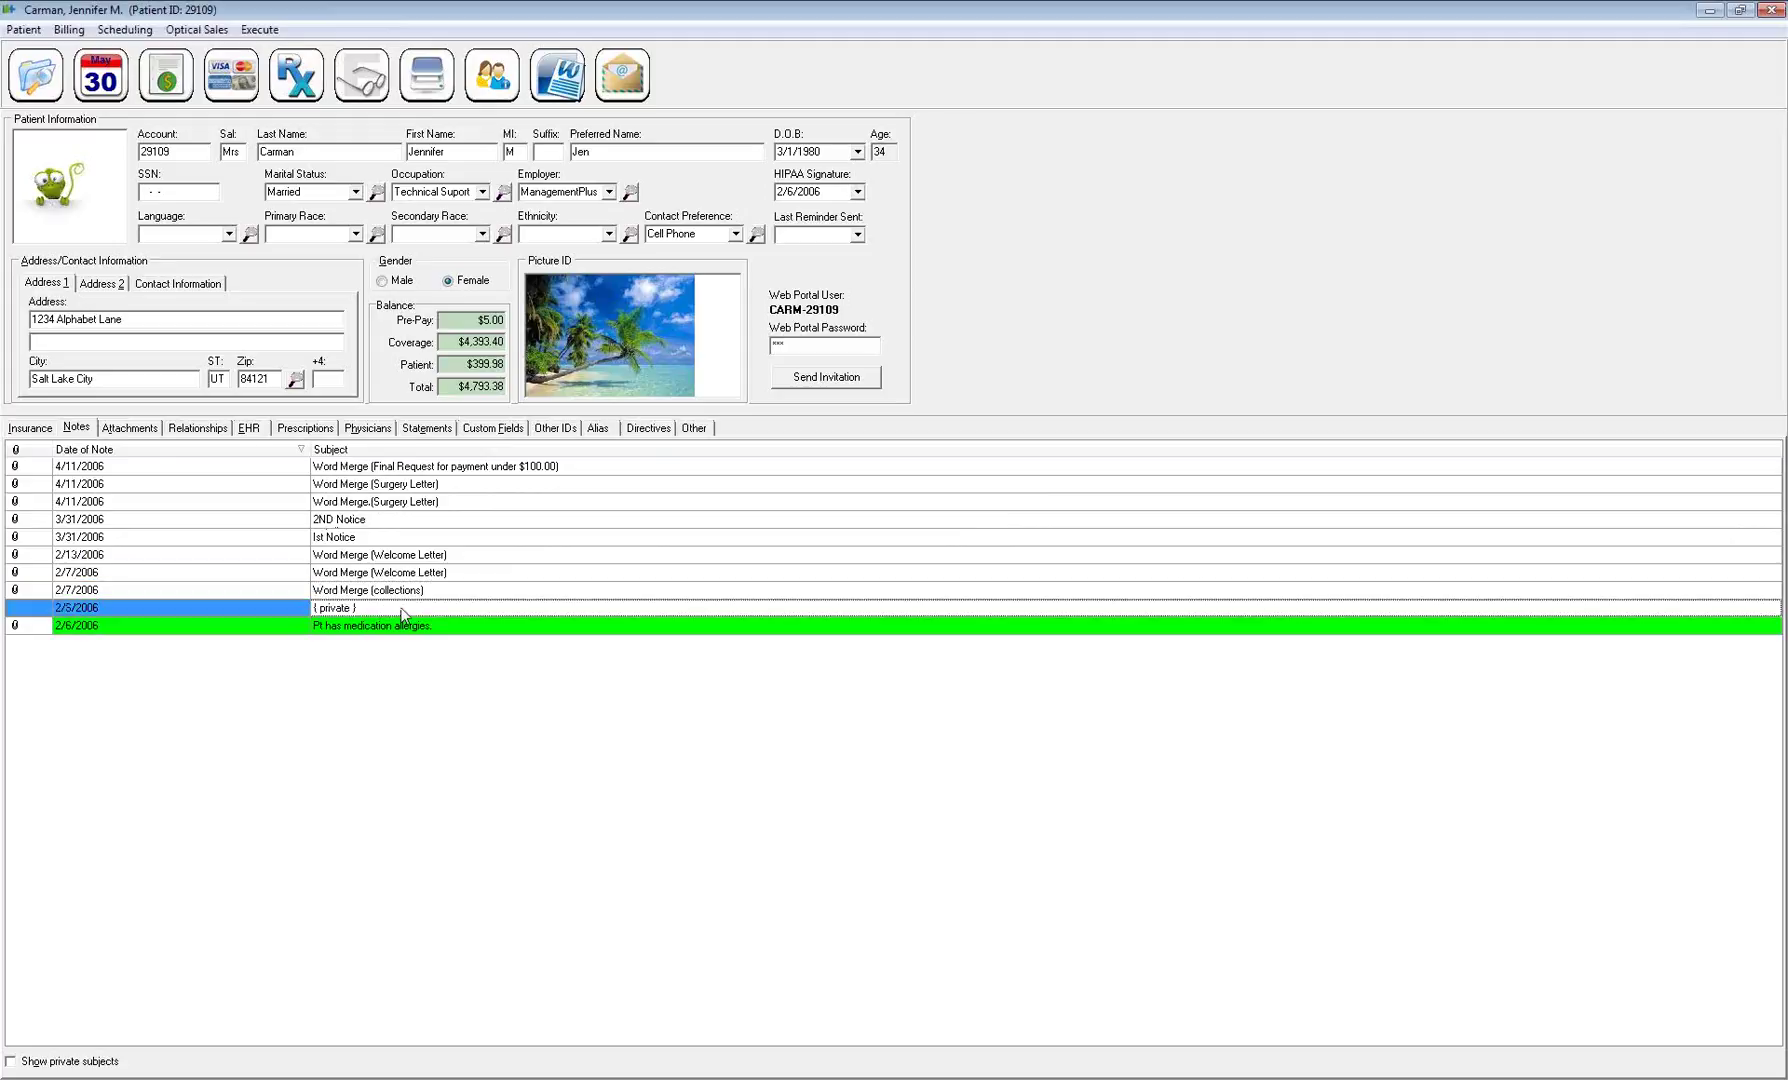
Add a new note, saving the patient's pending changes
{"action": "right_click", "coordinate": [374, 672]}
{"action": "left_click", "coordinate": [420, 688]}
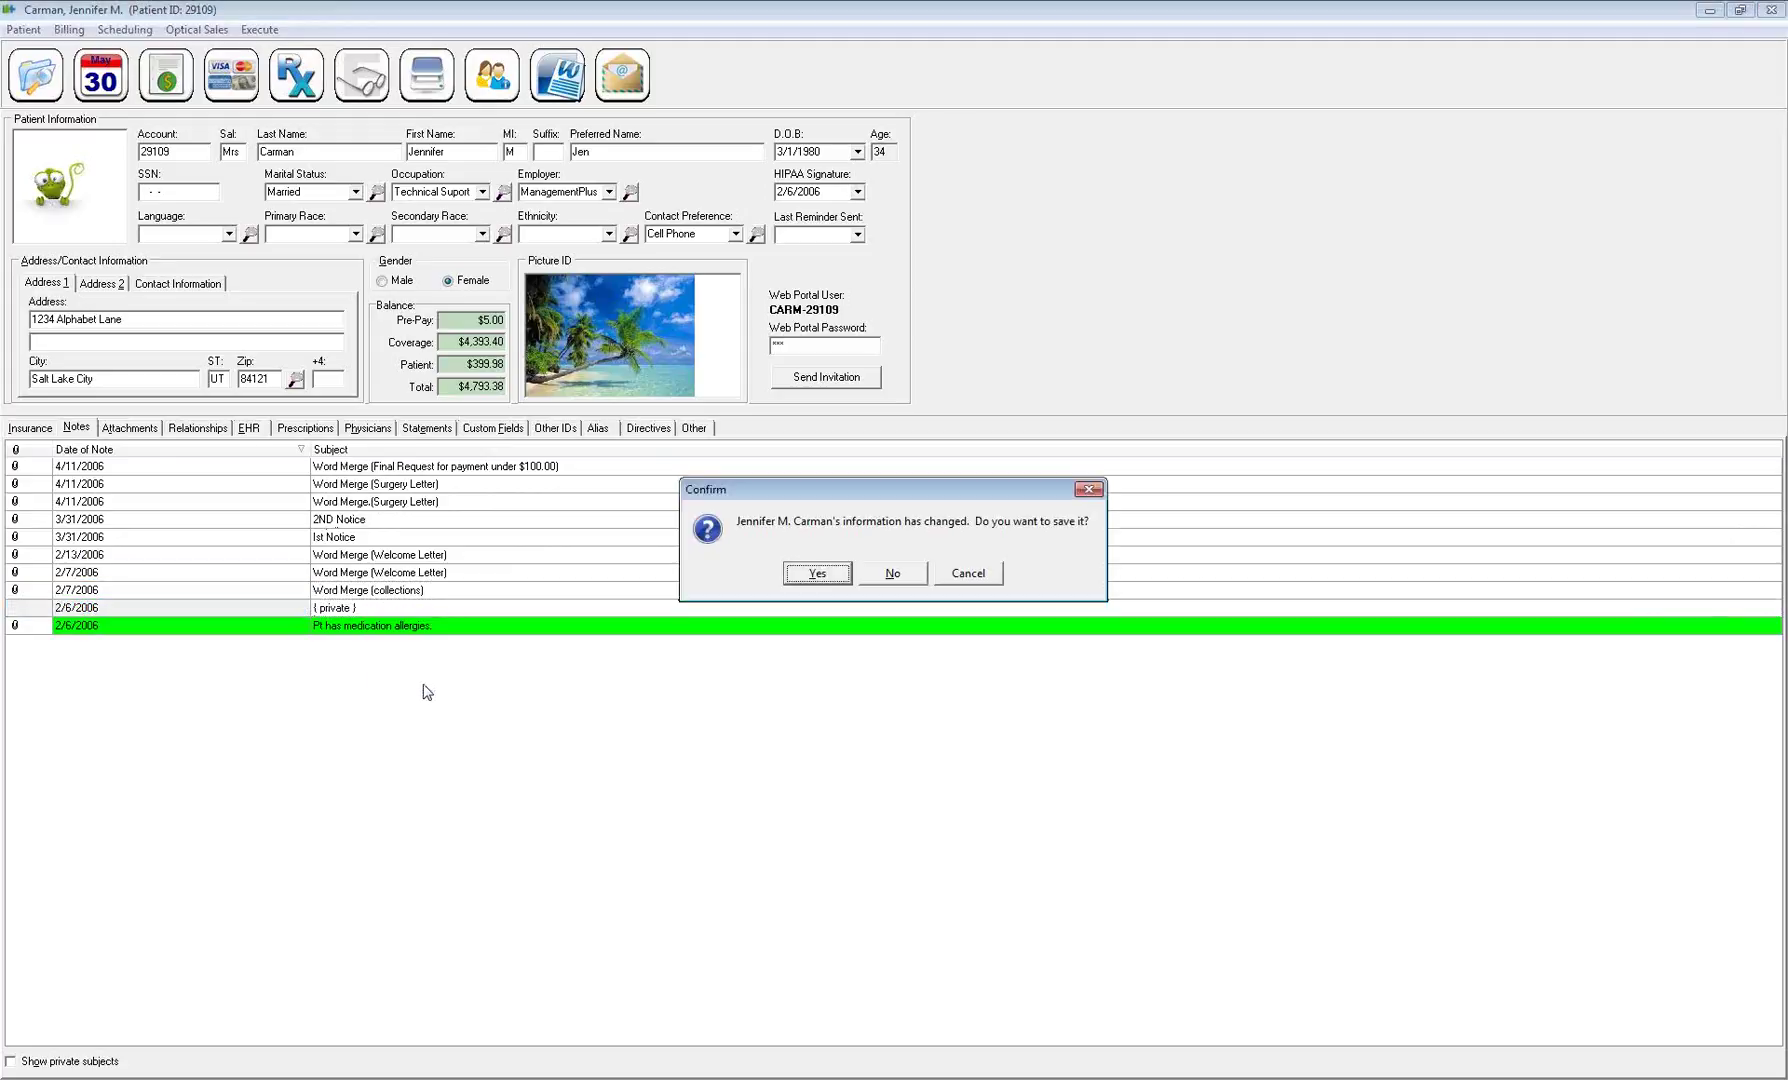
{"action": "left_click", "coordinate": [814, 578]}
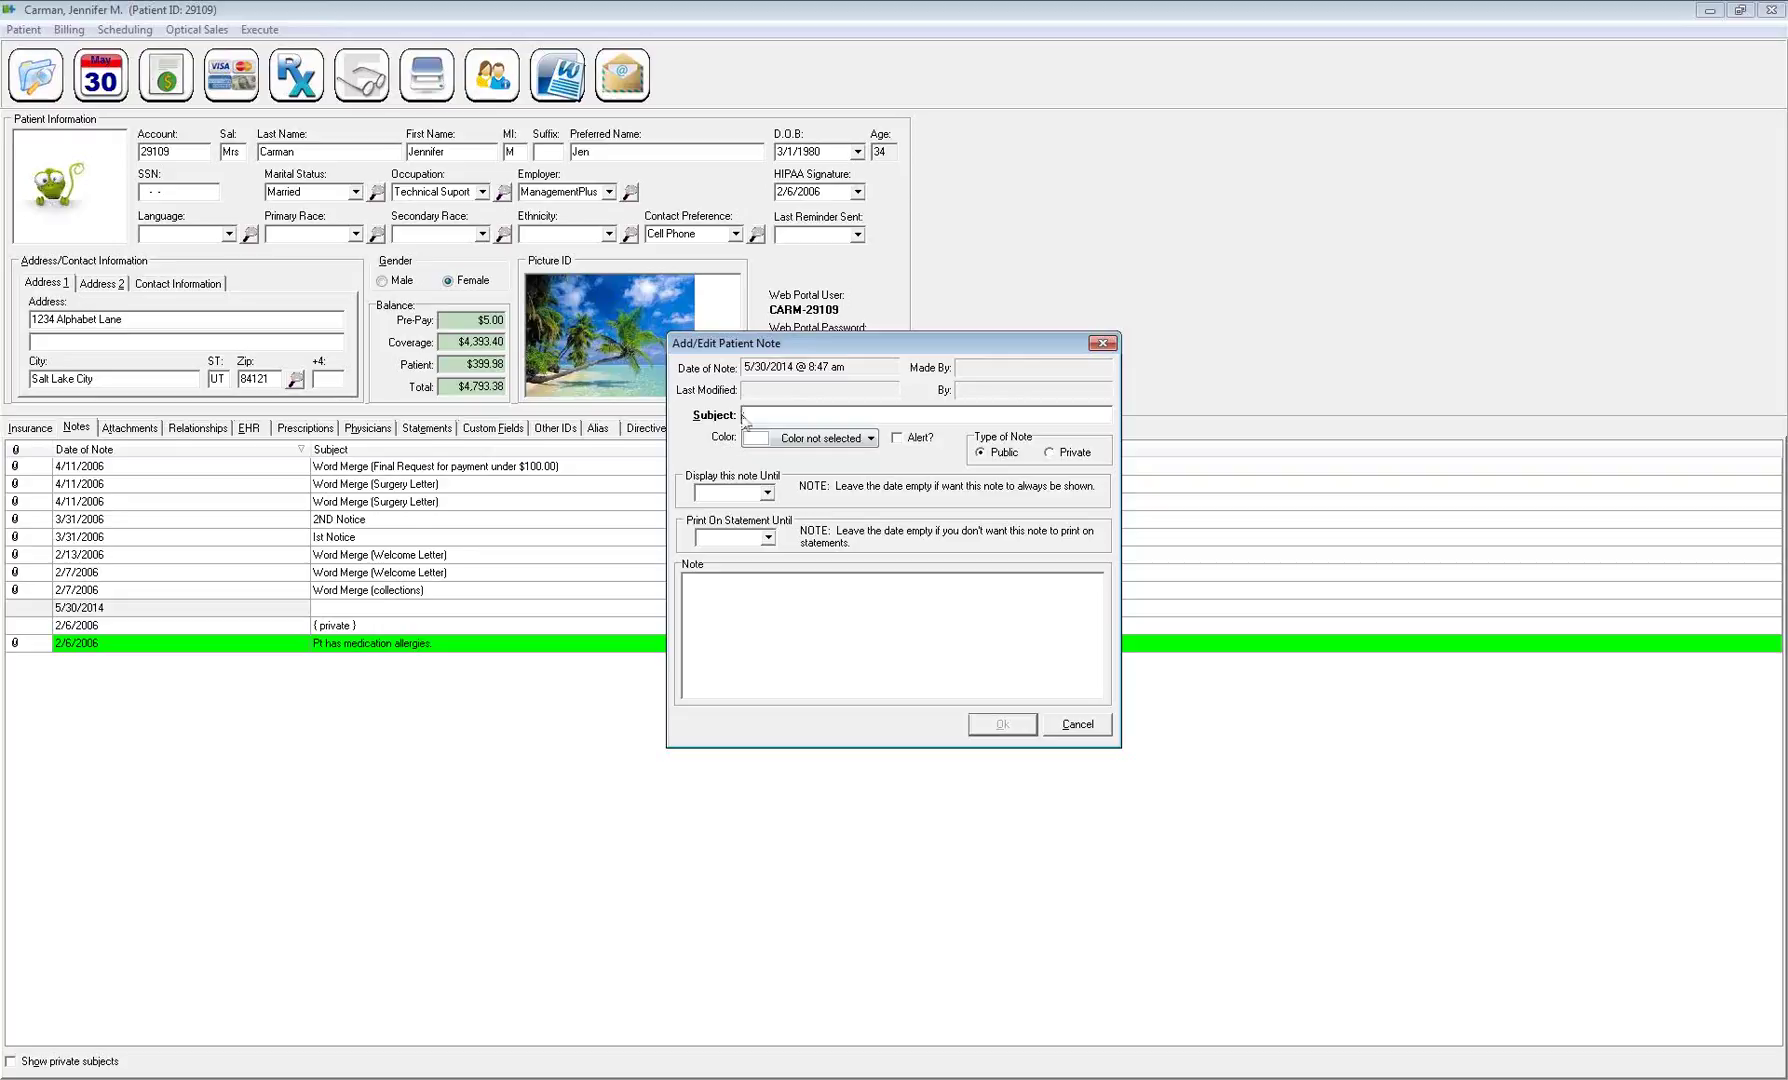
Enter the subject 'Past Due Account - Collect Payment' and set the note colour to clYellow
{"action": "type", "text": "Past Due Account - Collect Payment"}
{"action": "left_click", "coordinate": [872, 441]}
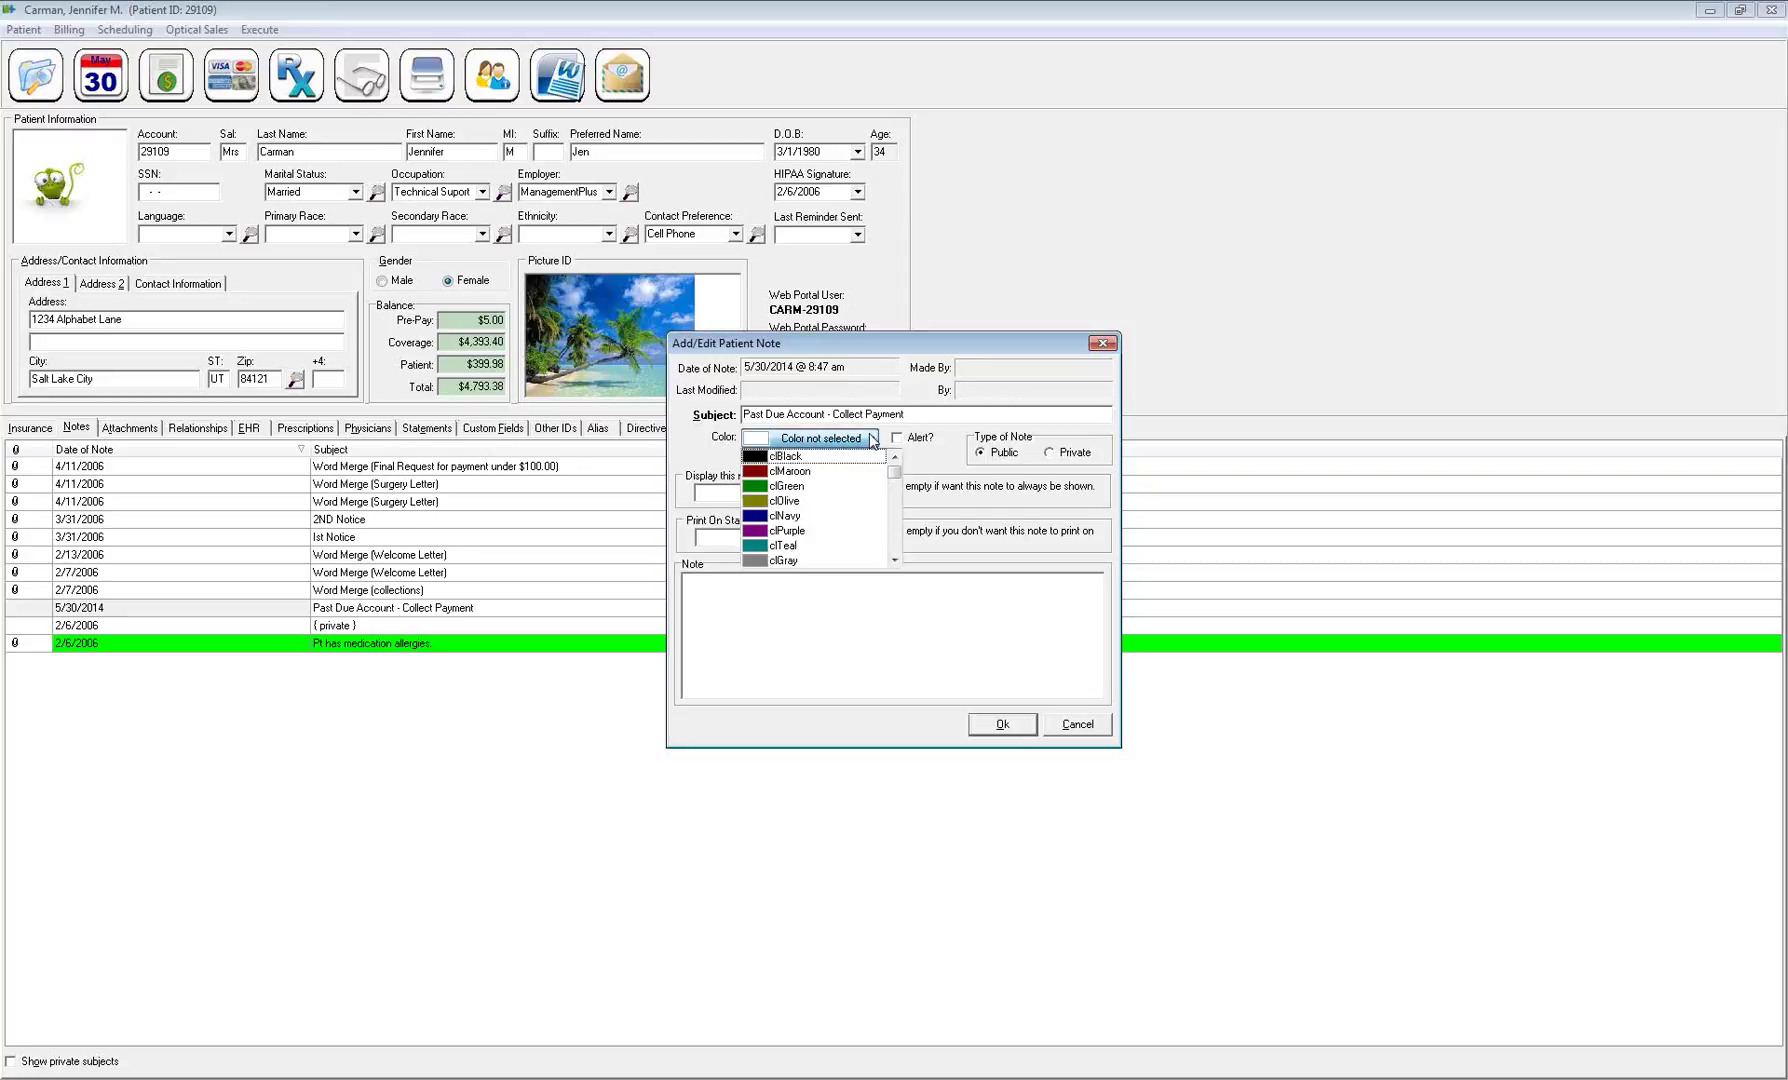
{"action": "left_click", "coordinate": [893, 562]}
{"action": "left_click", "coordinate": [893, 562]}
{"action": "left_click", "coordinate": [893, 562]}
{"action": "left_click", "coordinate": [893, 562]}
{"action": "left_click", "coordinate": [893, 562]}
{"action": "left_click", "coordinate": [893, 562]}
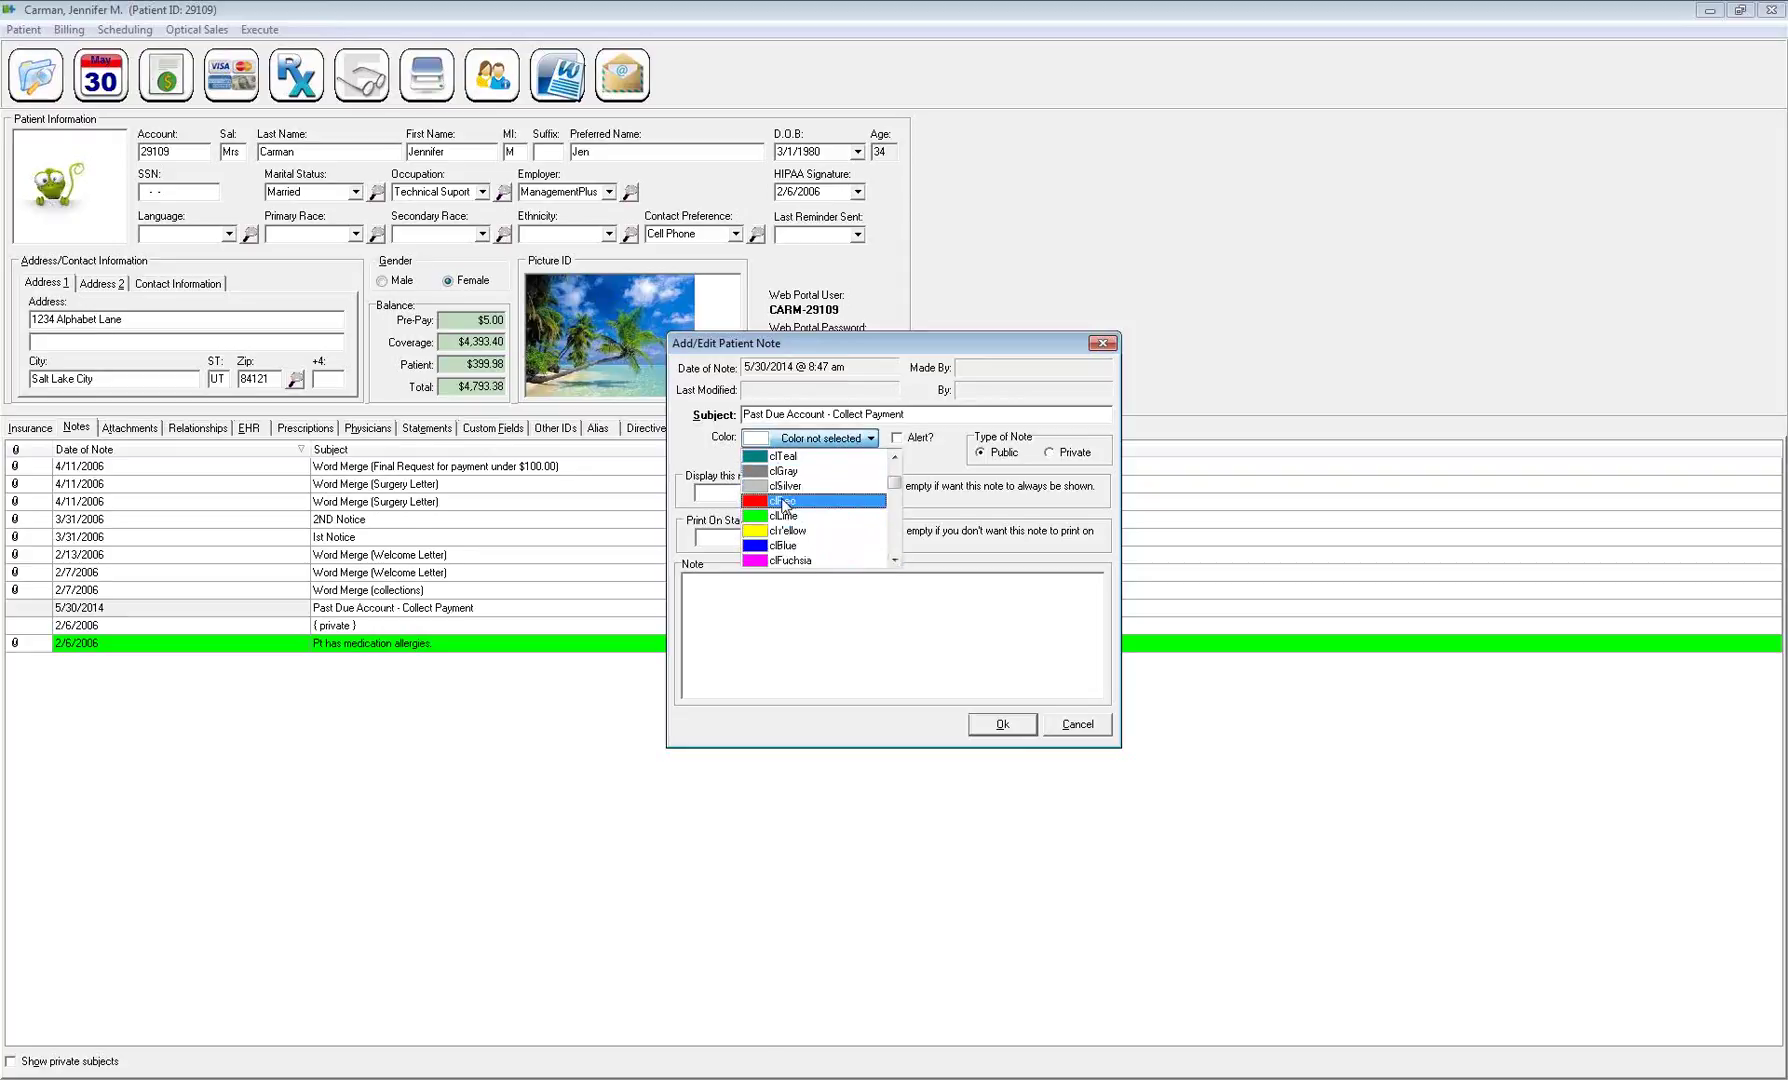
{"action": "left_click", "coordinate": [783, 531]}
Flag the note as an alert and make it private
{"action": "left_click", "coordinate": [895, 439]}
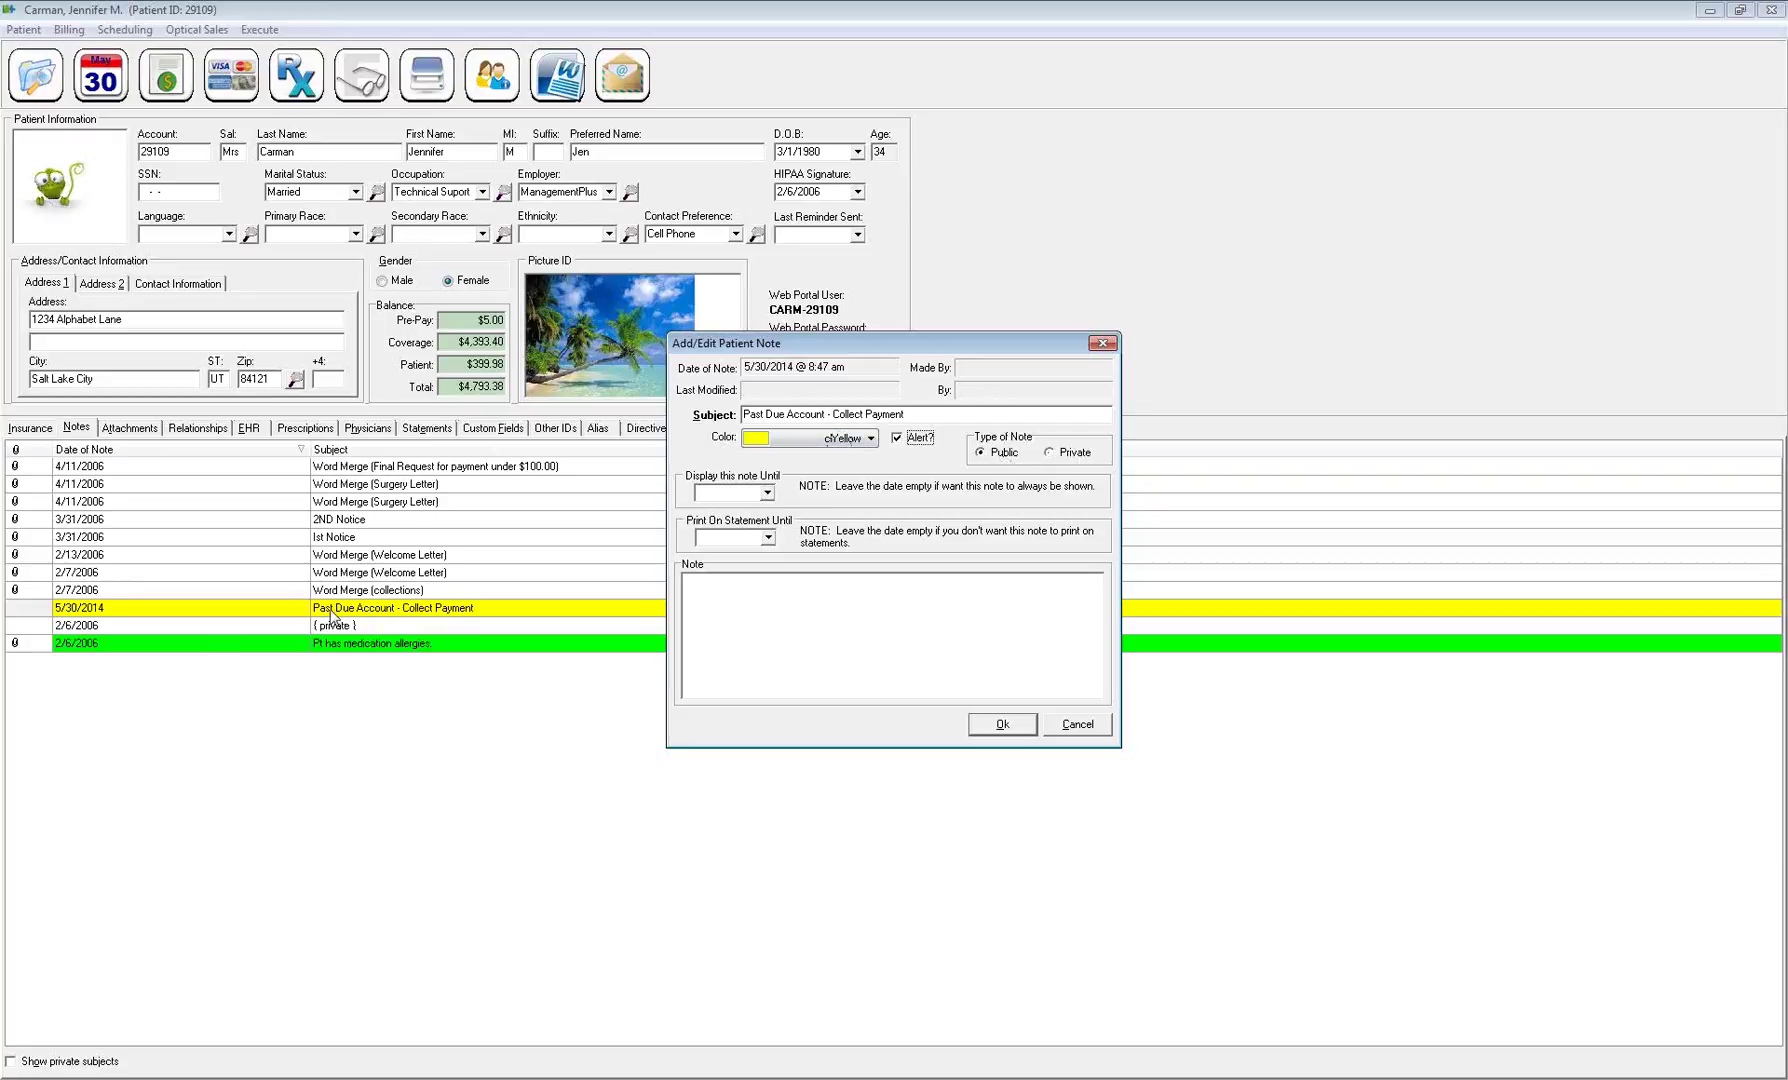
{"action": "left_click_drag", "start_coordinate": [908, 414], "coordinate": [729, 416]}
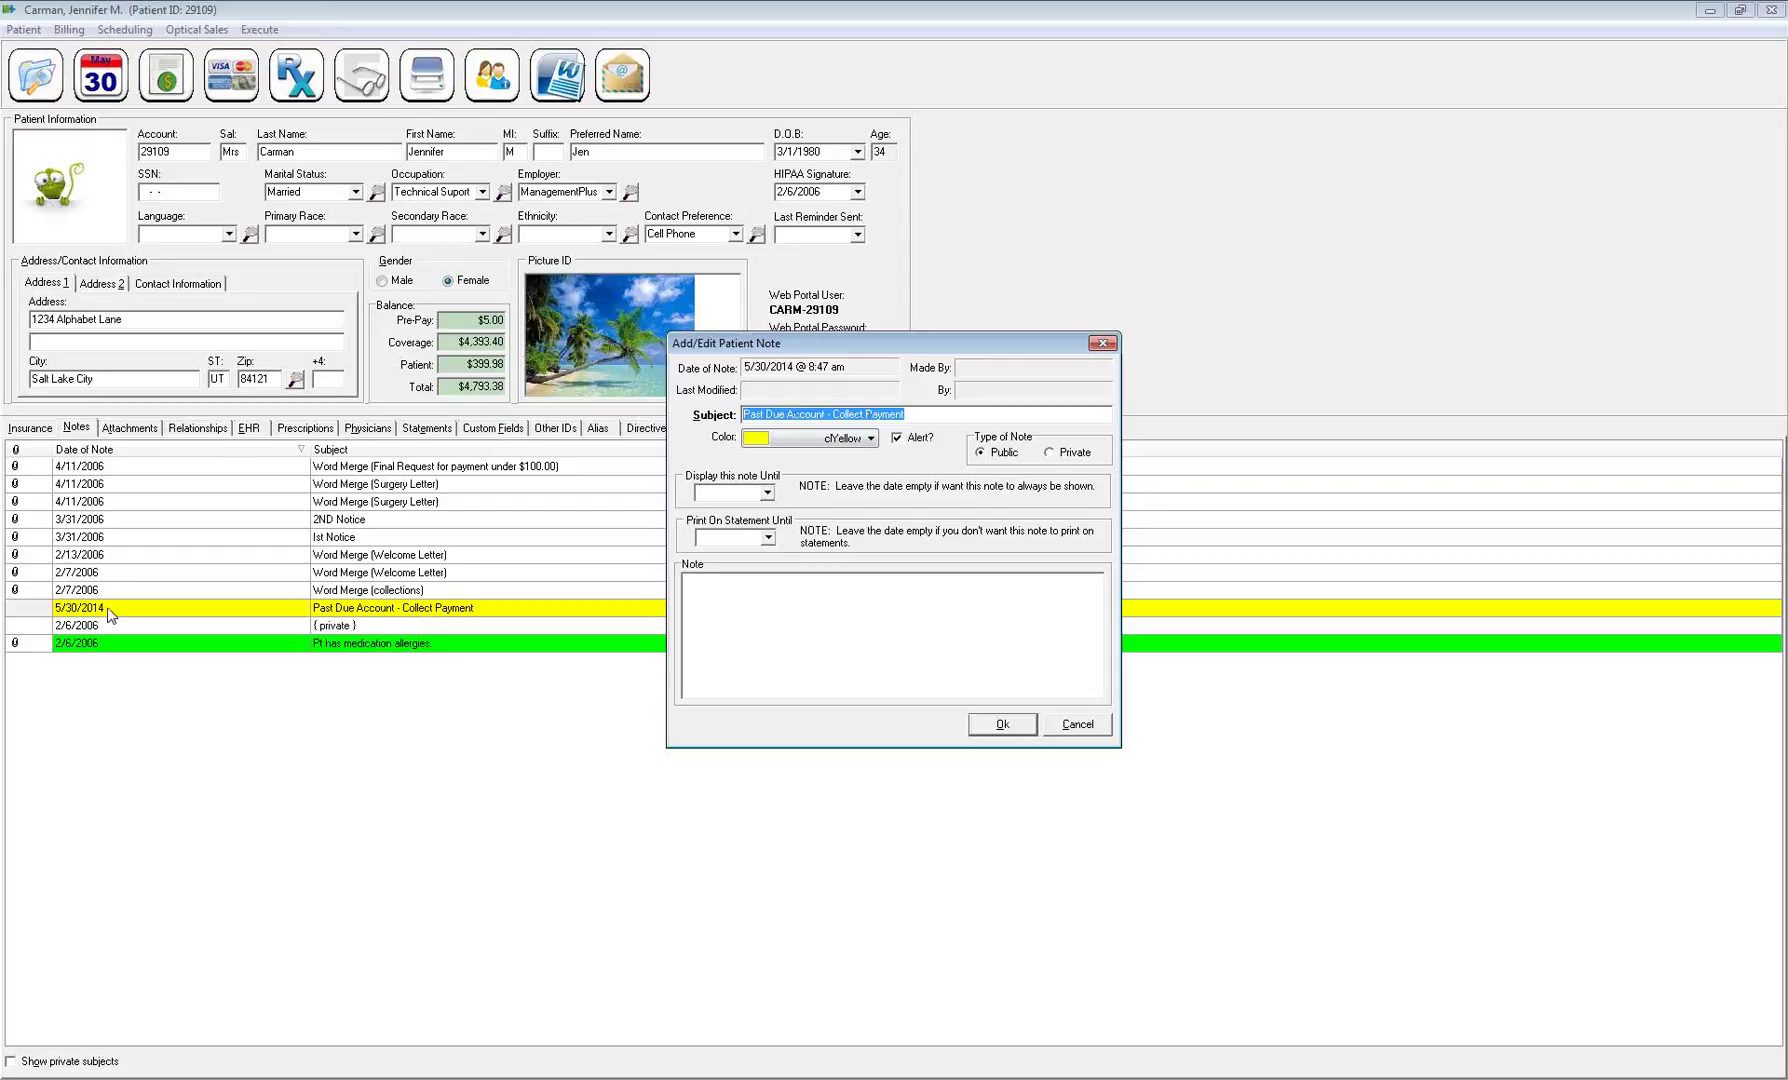
{"action": "left_click", "coordinate": [1049, 453]}
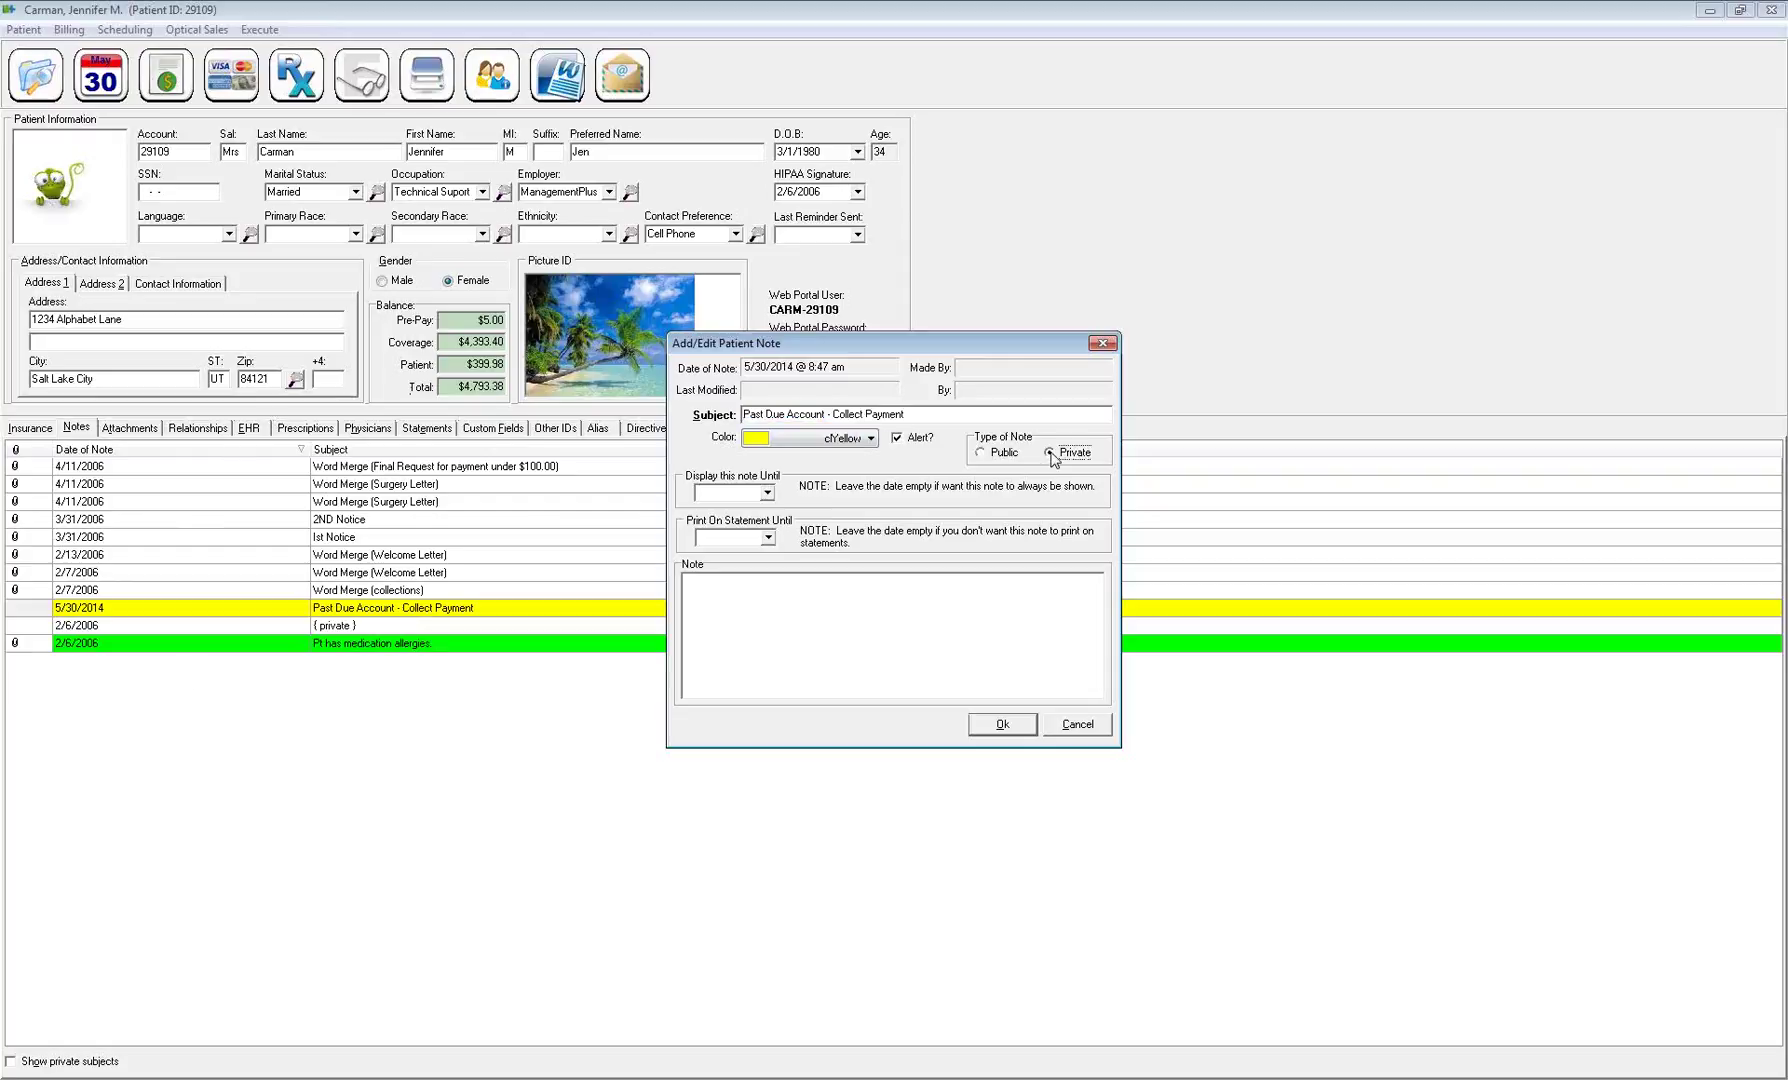
{"action": "left_click", "coordinate": [356, 635]}
{"action": "left_click", "coordinate": [352, 624]}
Save the note, toggle private subjects on and off, and close the record ignoring required fields
{"action": "left_click", "coordinate": [1005, 725]}
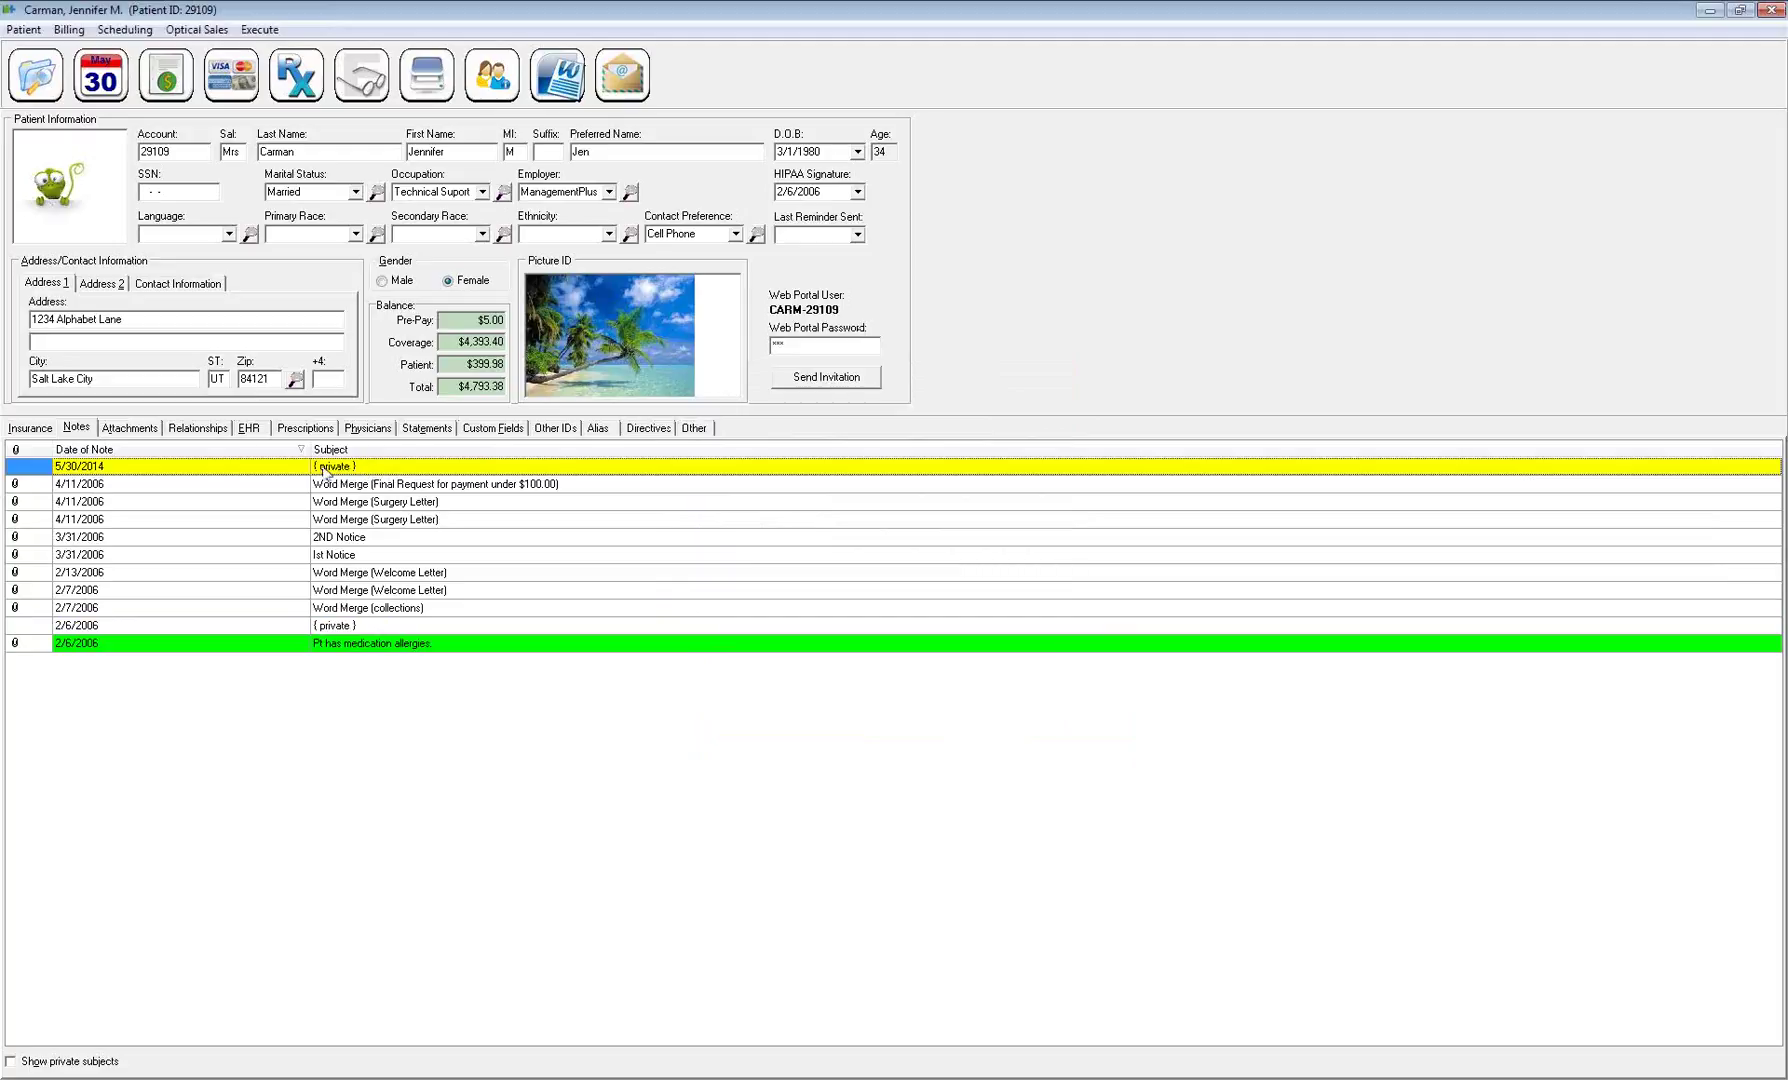
{"action": "left_click", "coordinate": [11, 1062]}
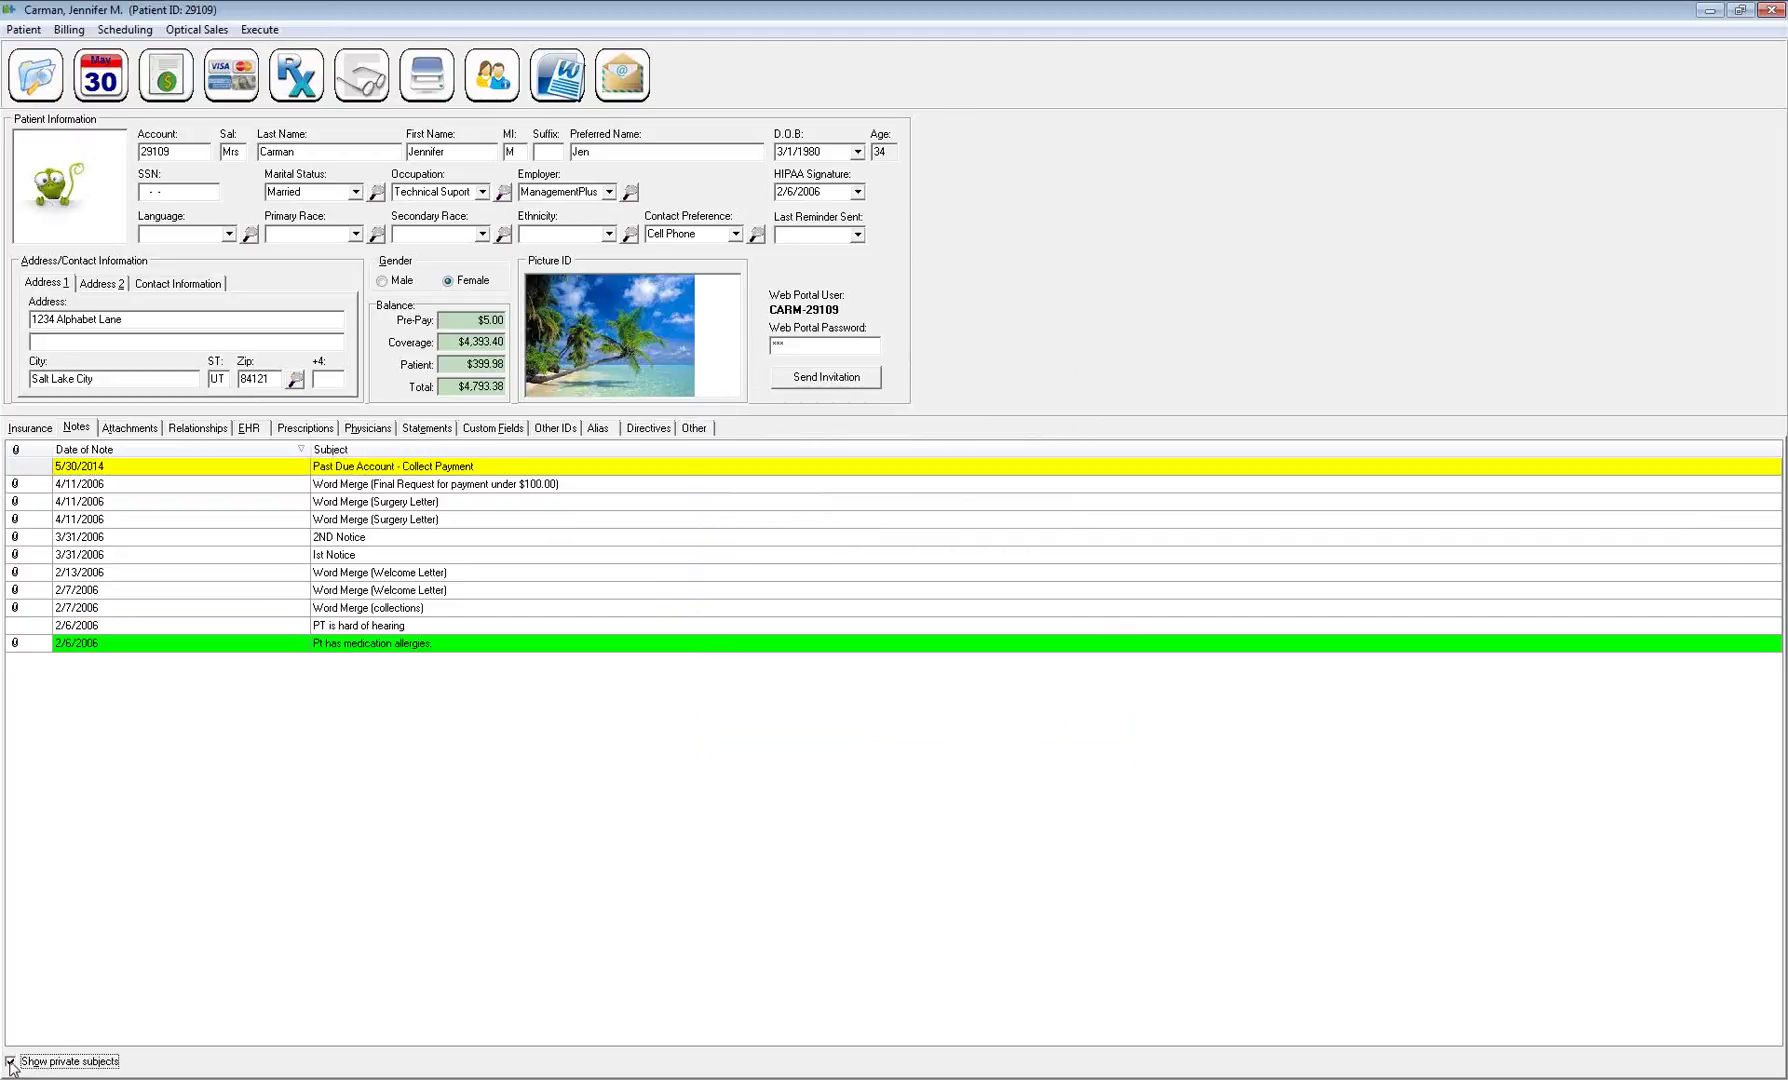
{"action": "left_click", "coordinate": [11, 1063]}
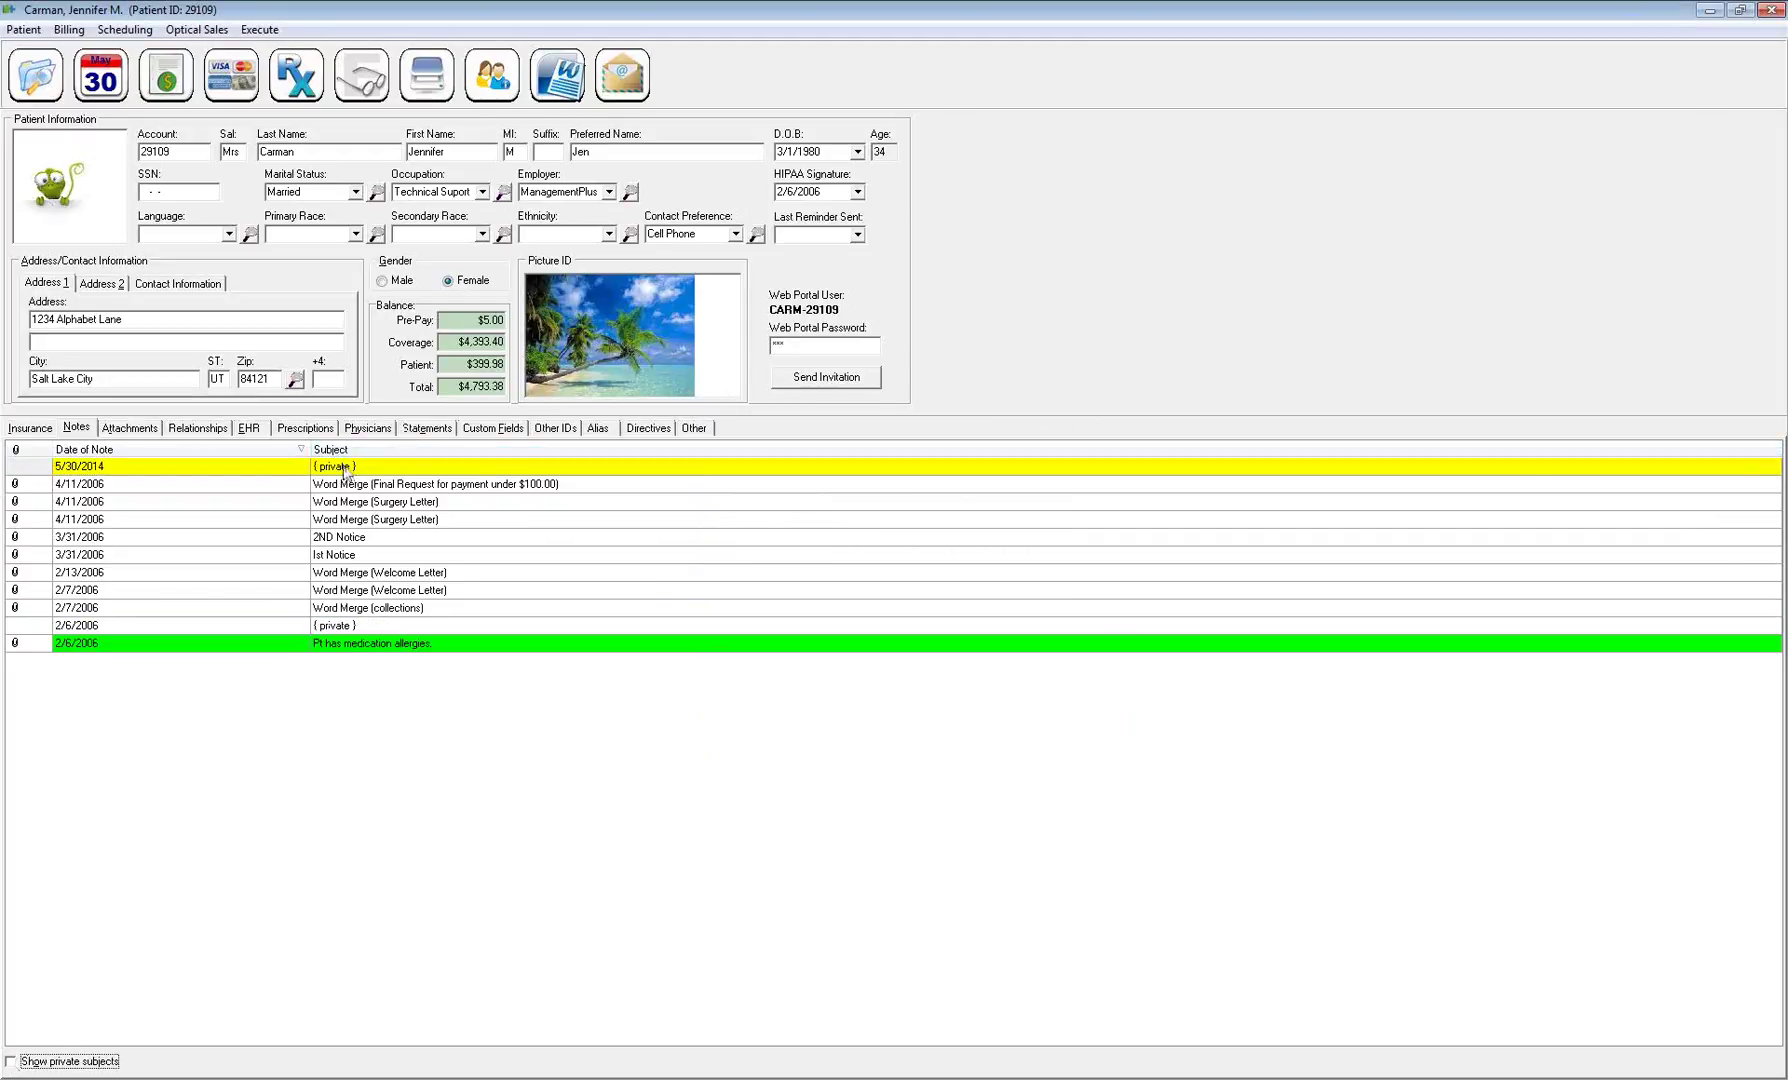
{"action": "key", "text": "Escape"}
{"action": "left_click", "coordinate": [924, 577]}
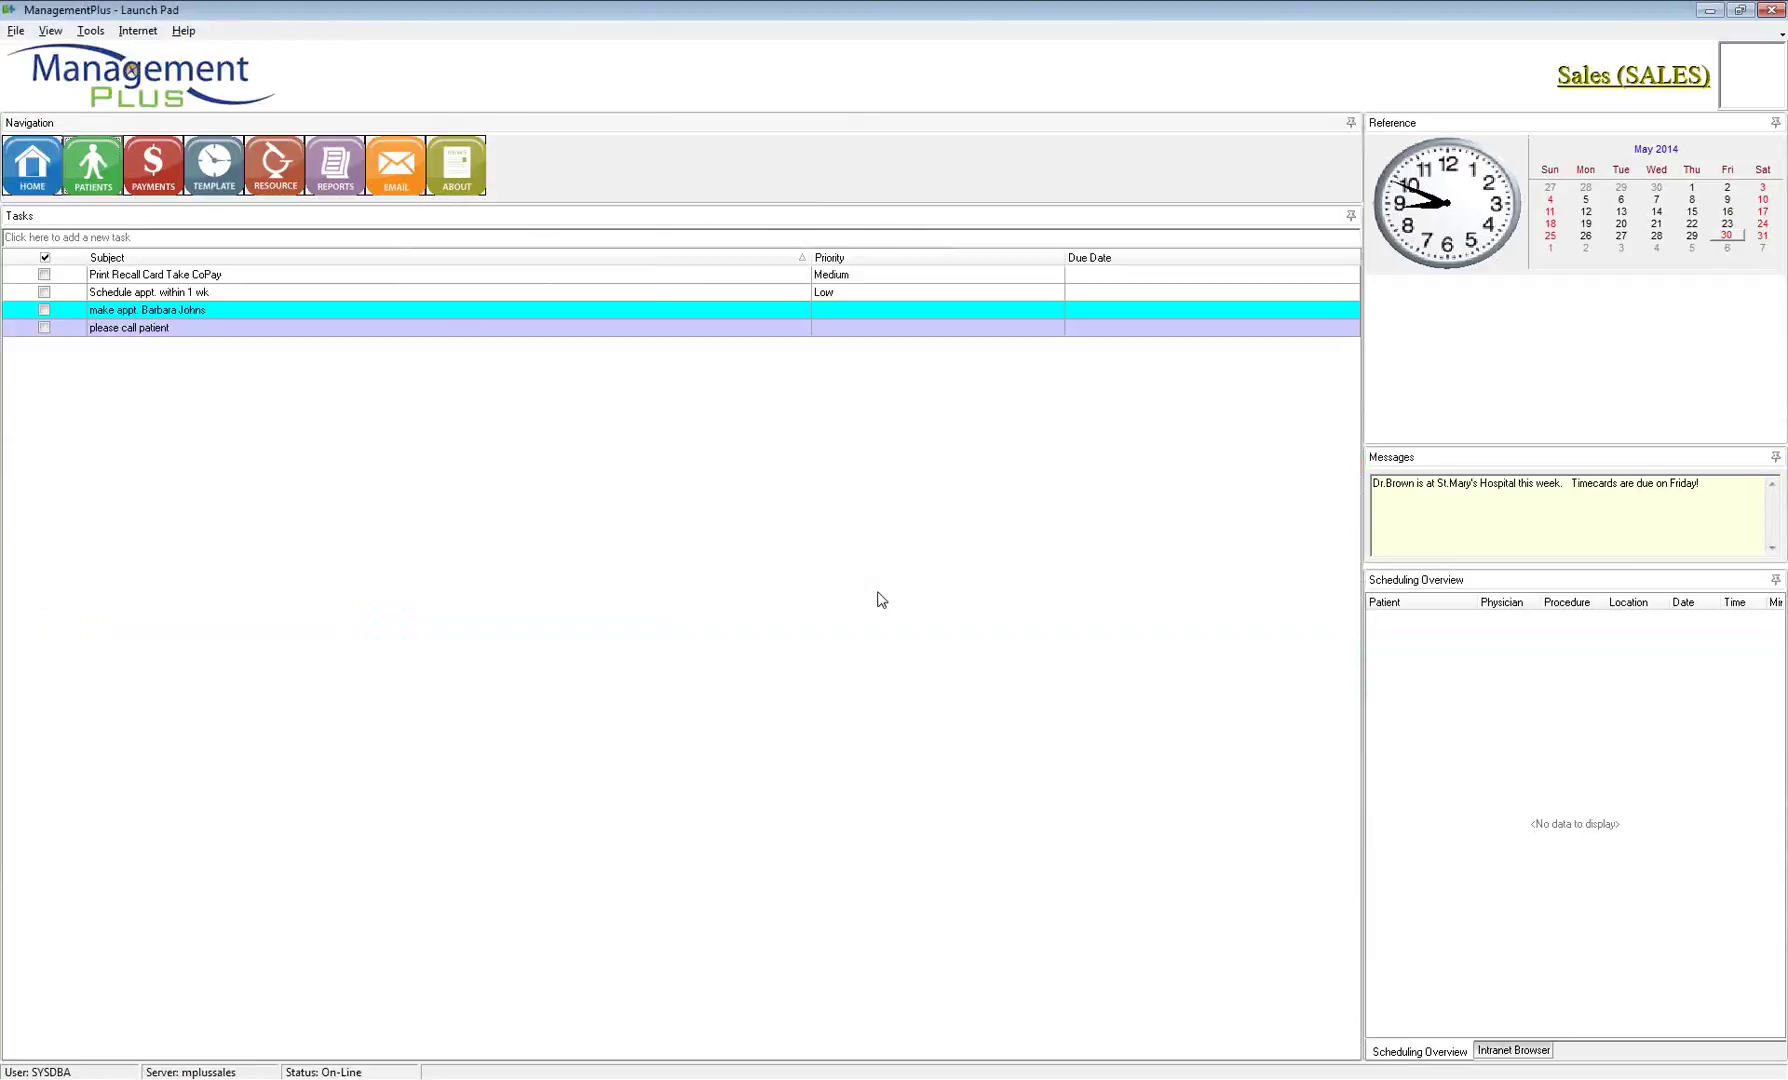
Reopen the first recent patient's record, dismiss its alerts, and open the 5/30/2014 Past Due note
{"action": "left_click", "coordinate": [93, 165]}
{"action": "right_click", "coordinate": [676, 509]}
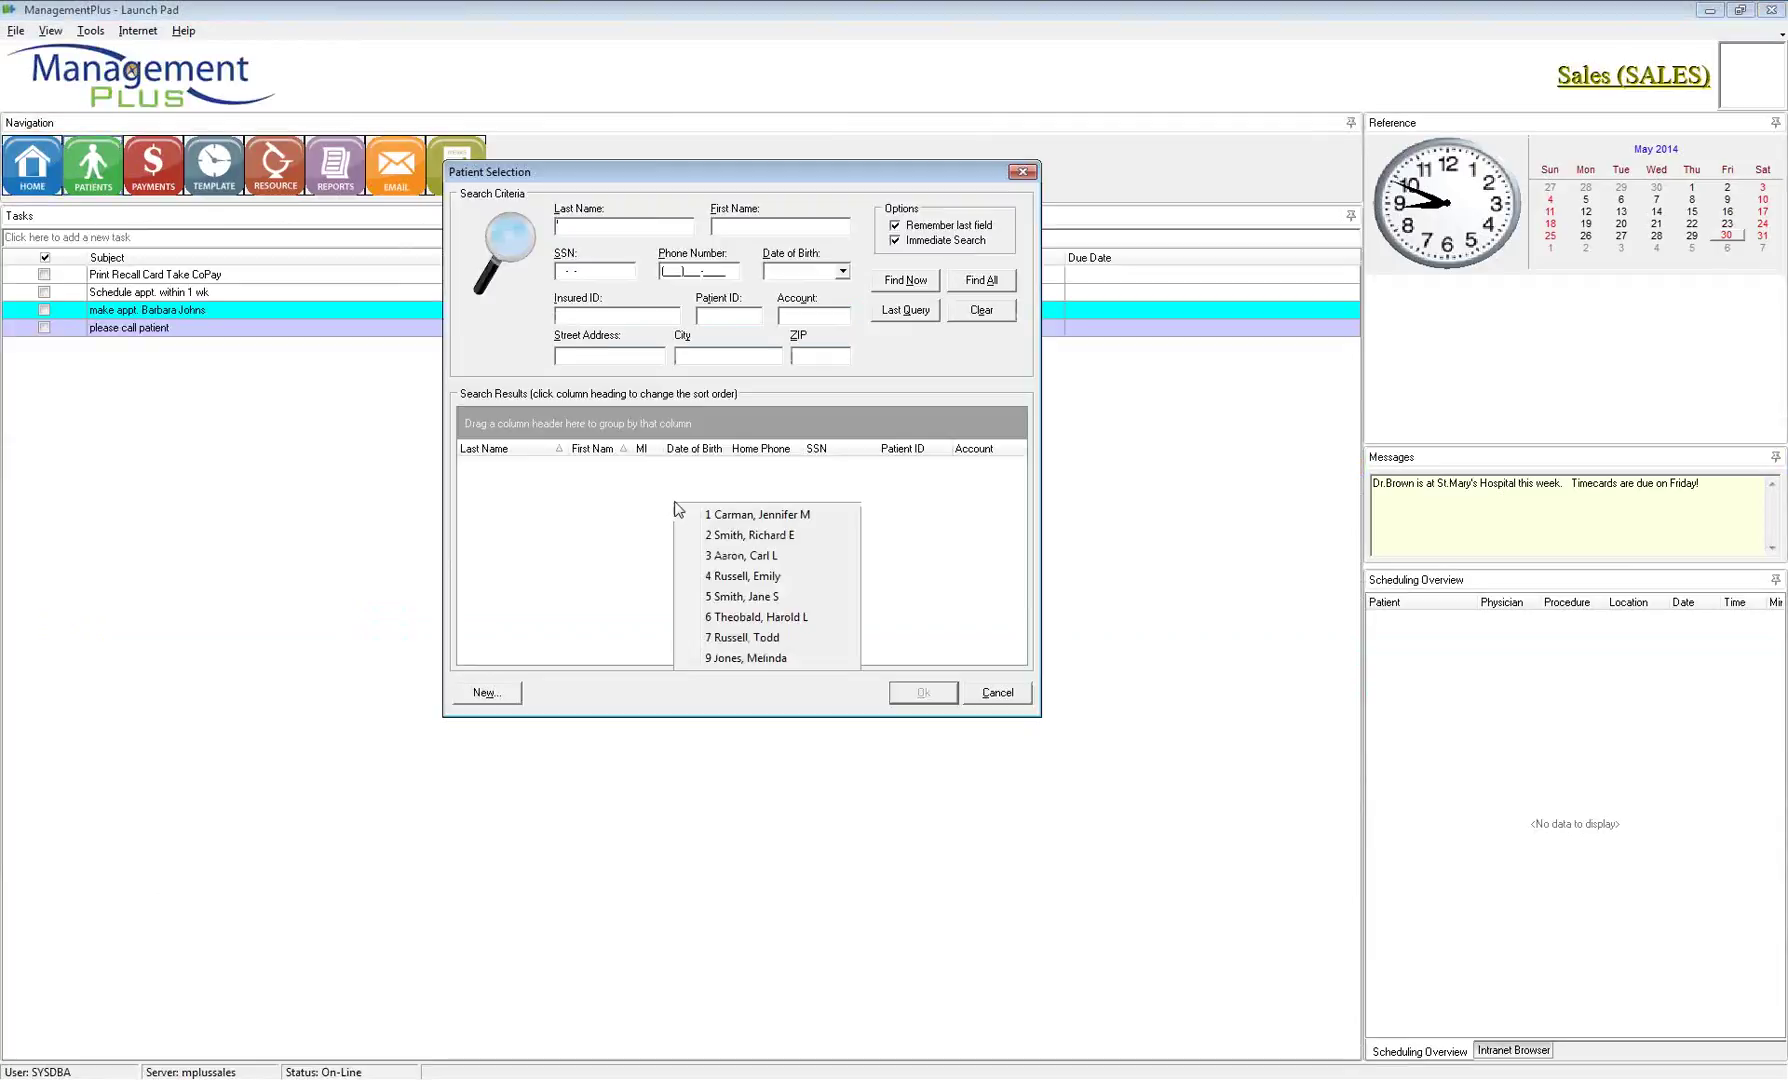
{"action": "left_click", "coordinate": [742, 516]}
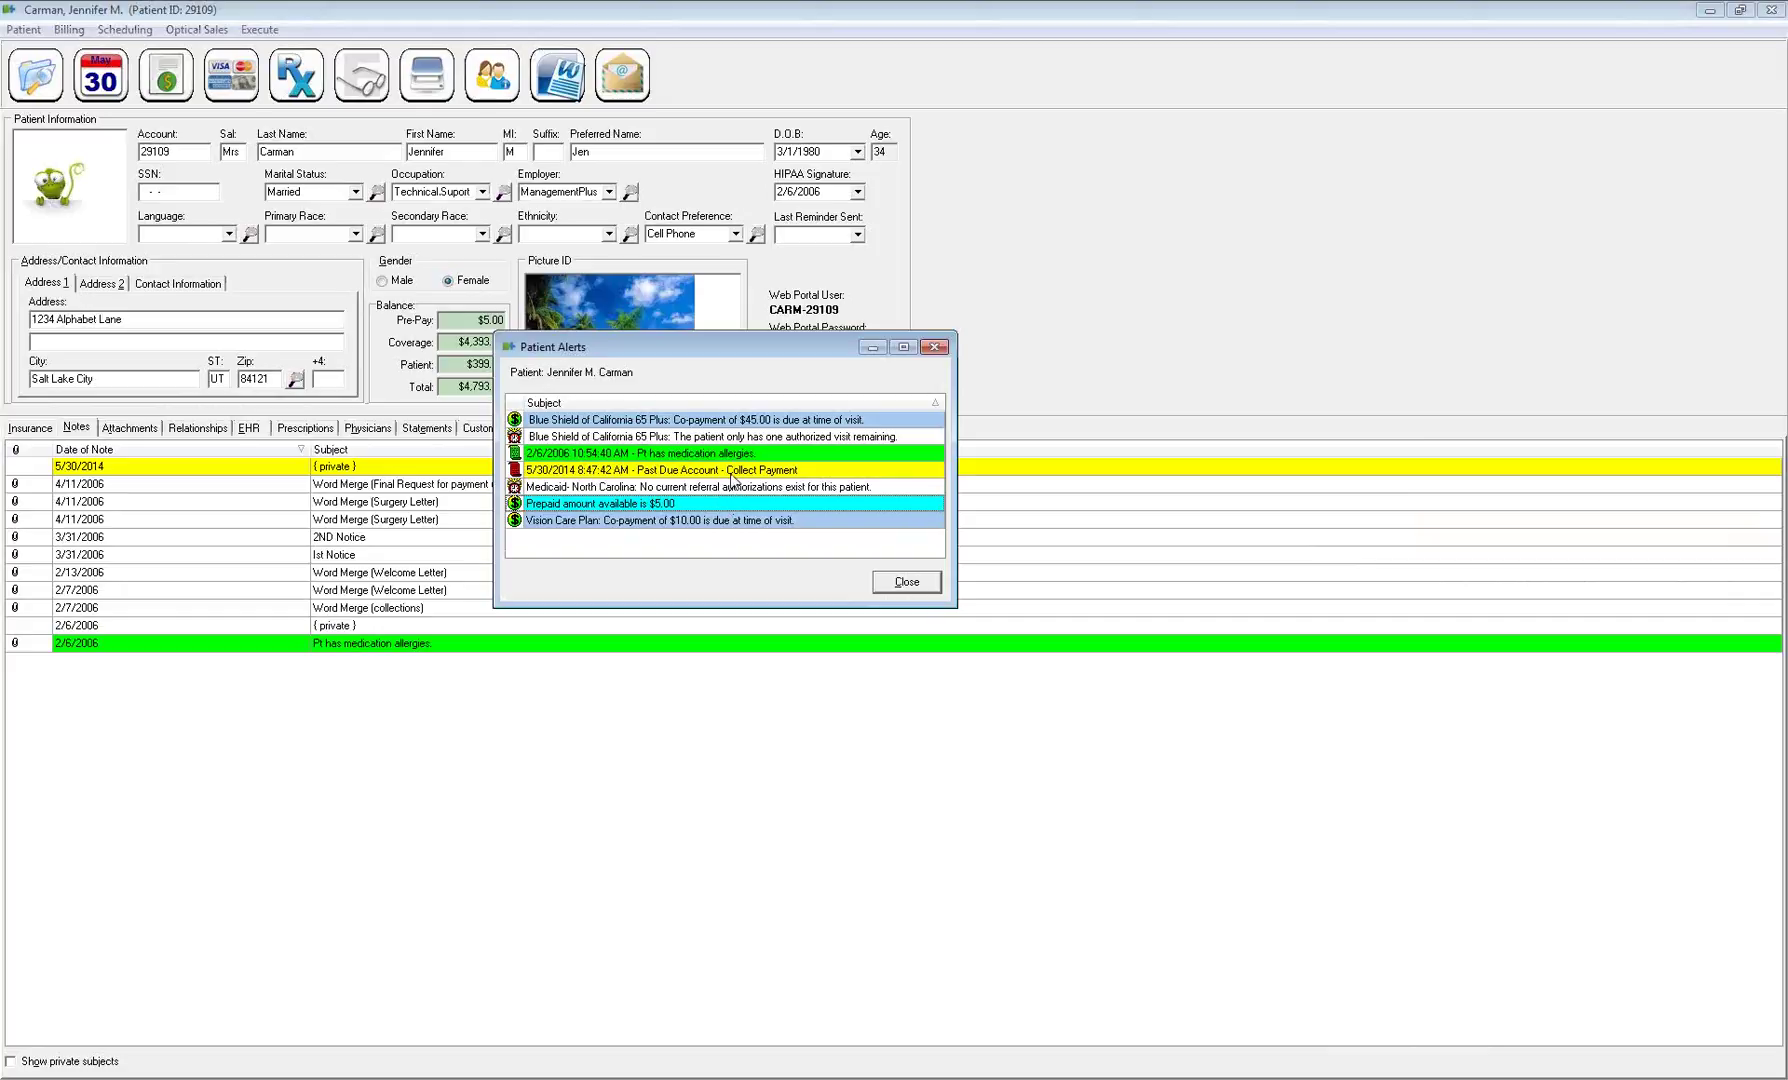
{"action": "left_click_drag", "start_coordinate": [737, 347], "coordinate": [743, 302]}
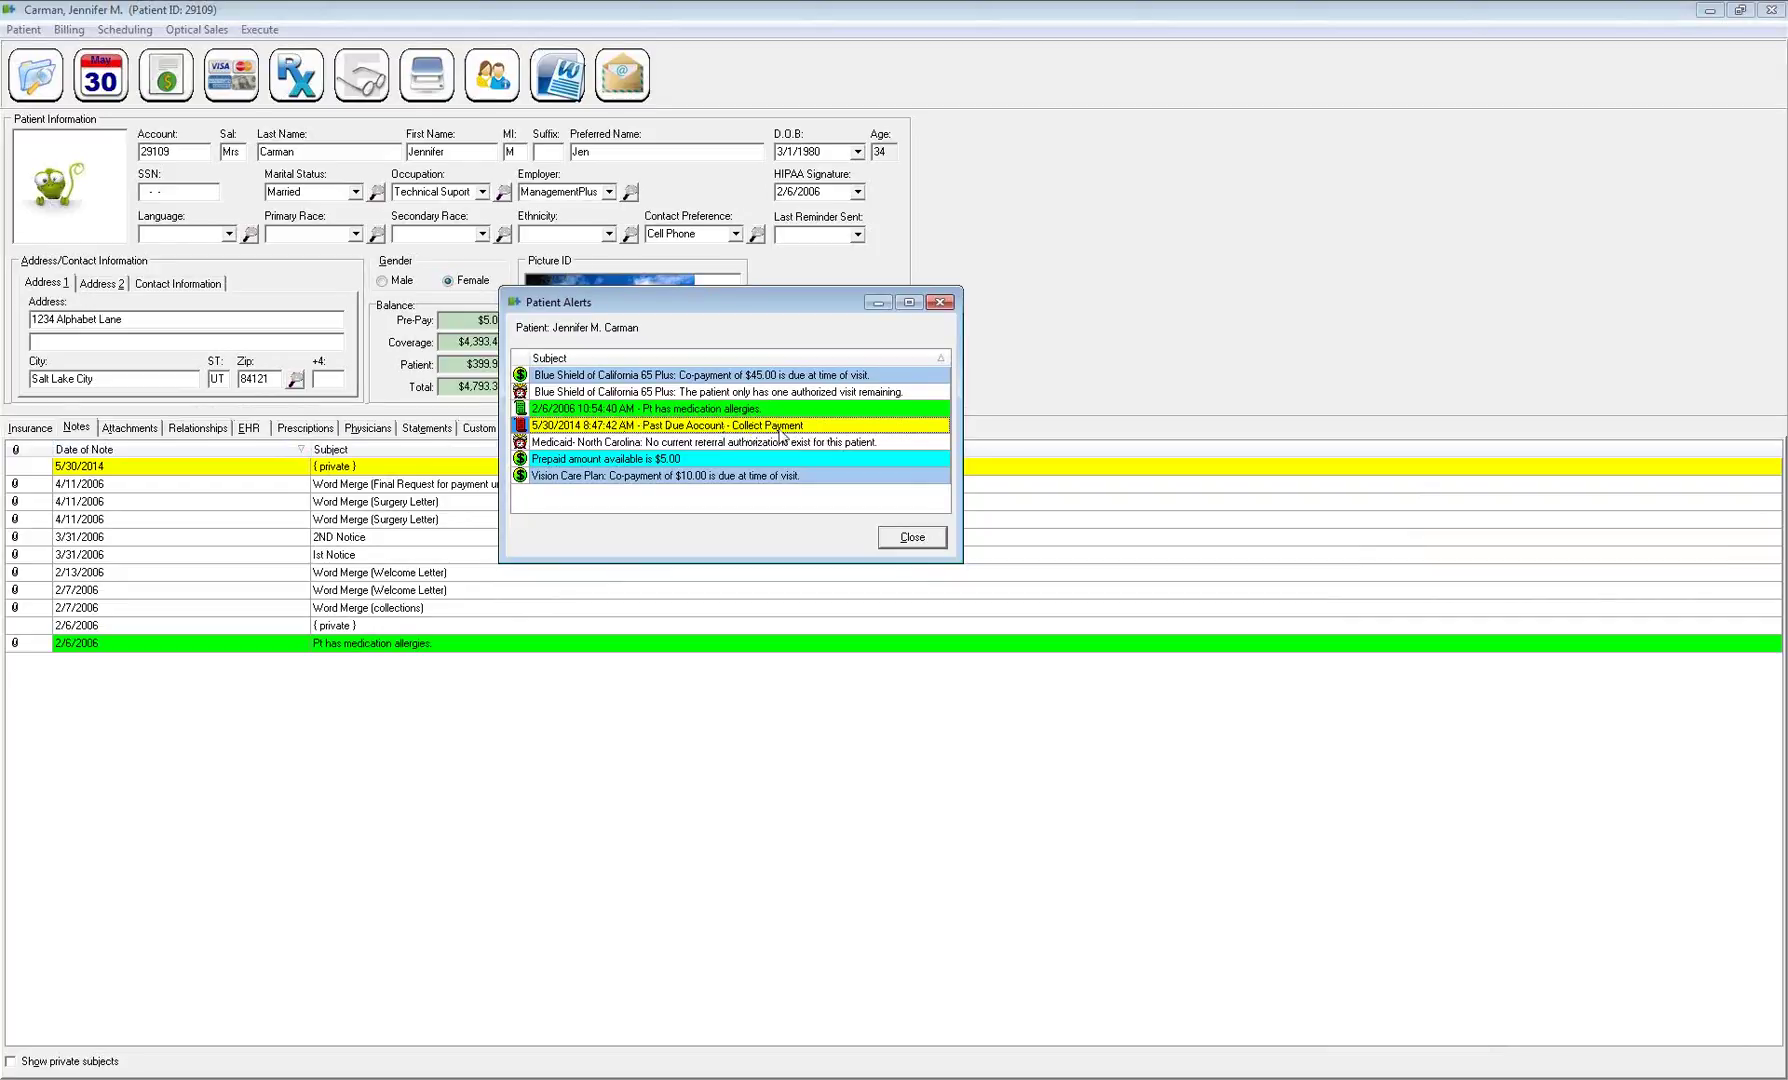
{"action": "left_click", "coordinate": [912, 537]}
{"action": "double_click", "coordinate": [418, 470]}
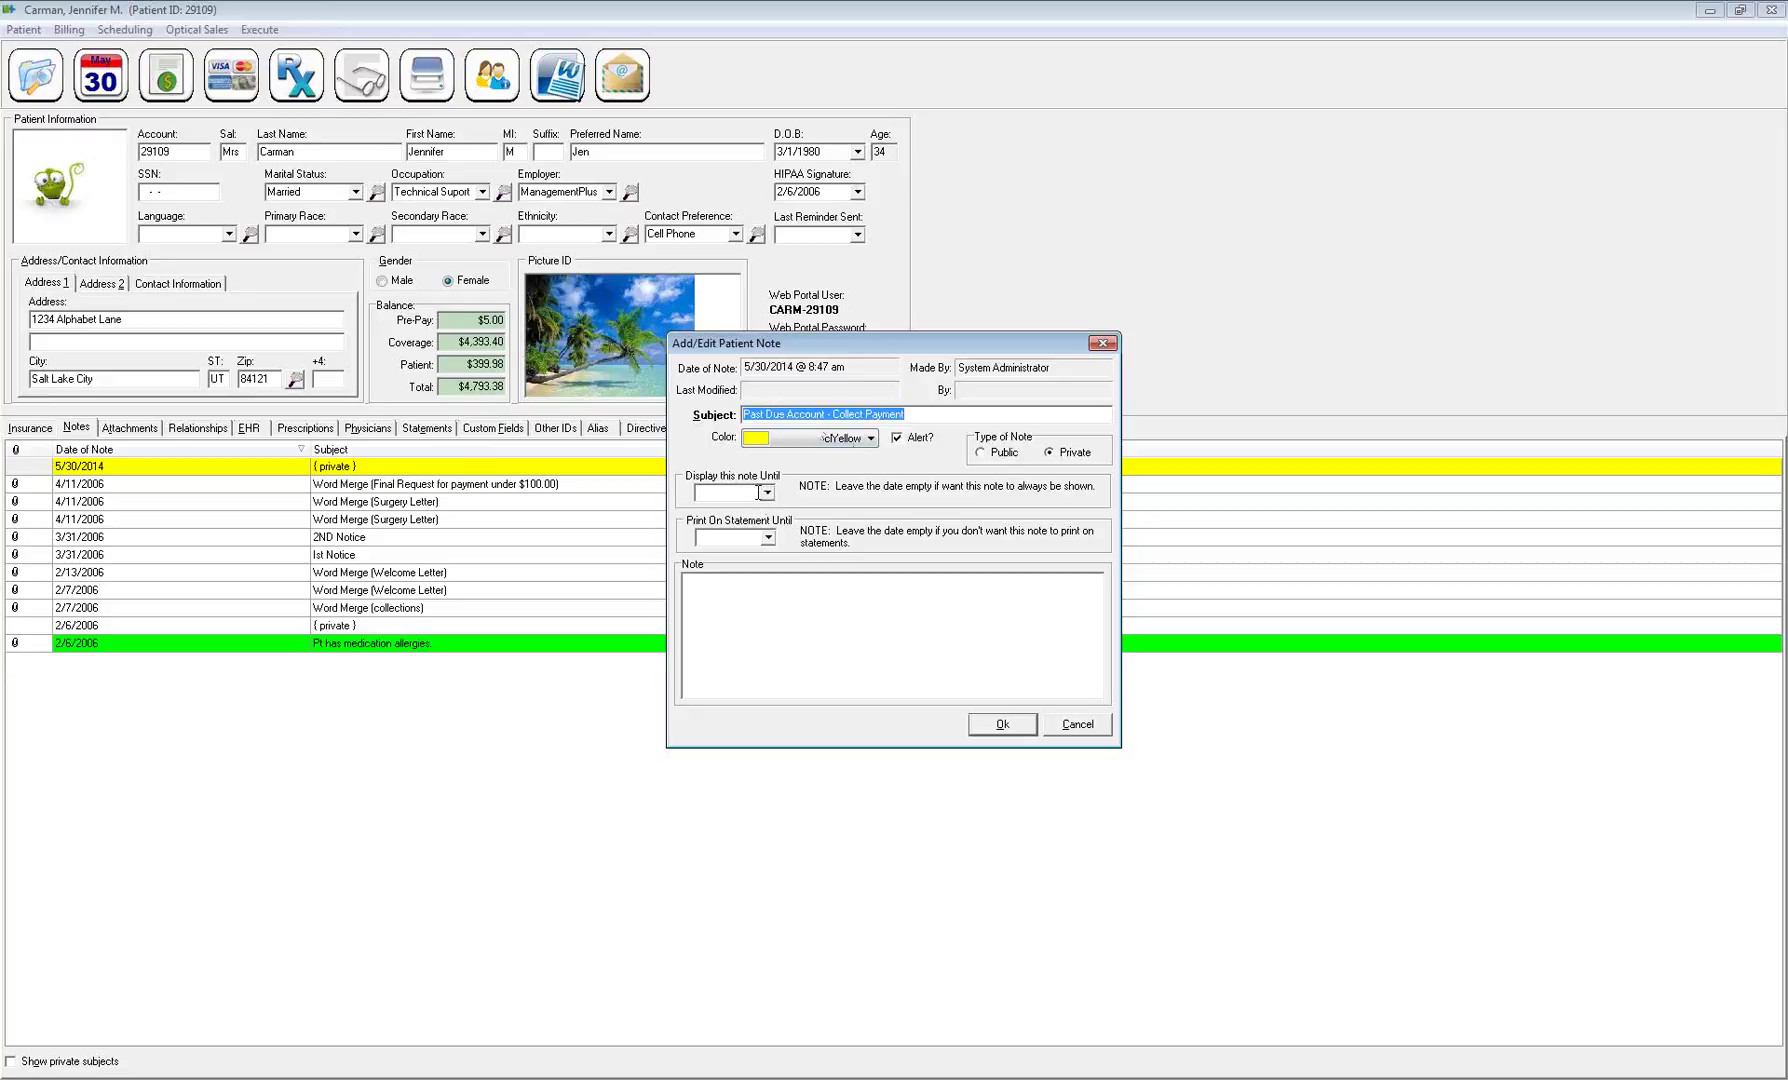
Set the note to display until 6/30/2014 and print on statements until 8/31/2014
{"action": "left_click", "coordinate": [768, 494]}
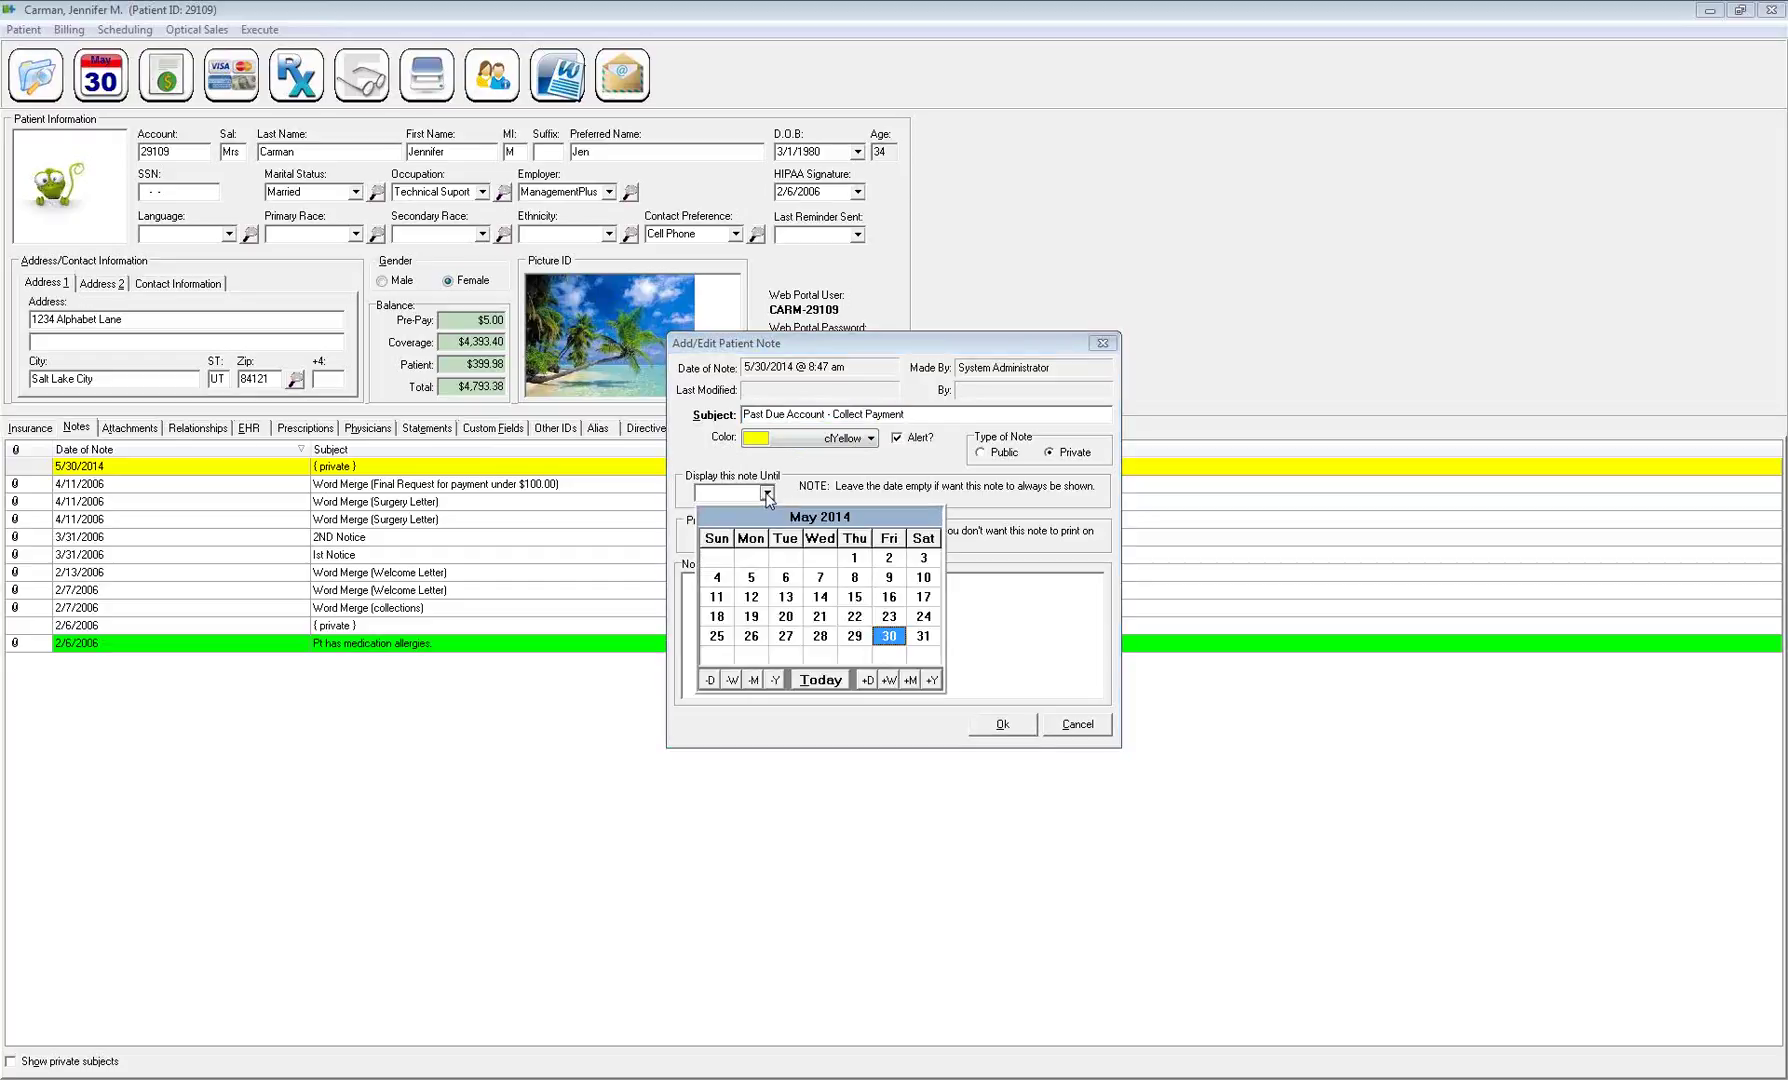
{"action": "left_click", "coordinate": [910, 680]}
{"action": "left_click", "coordinate": [751, 636]}
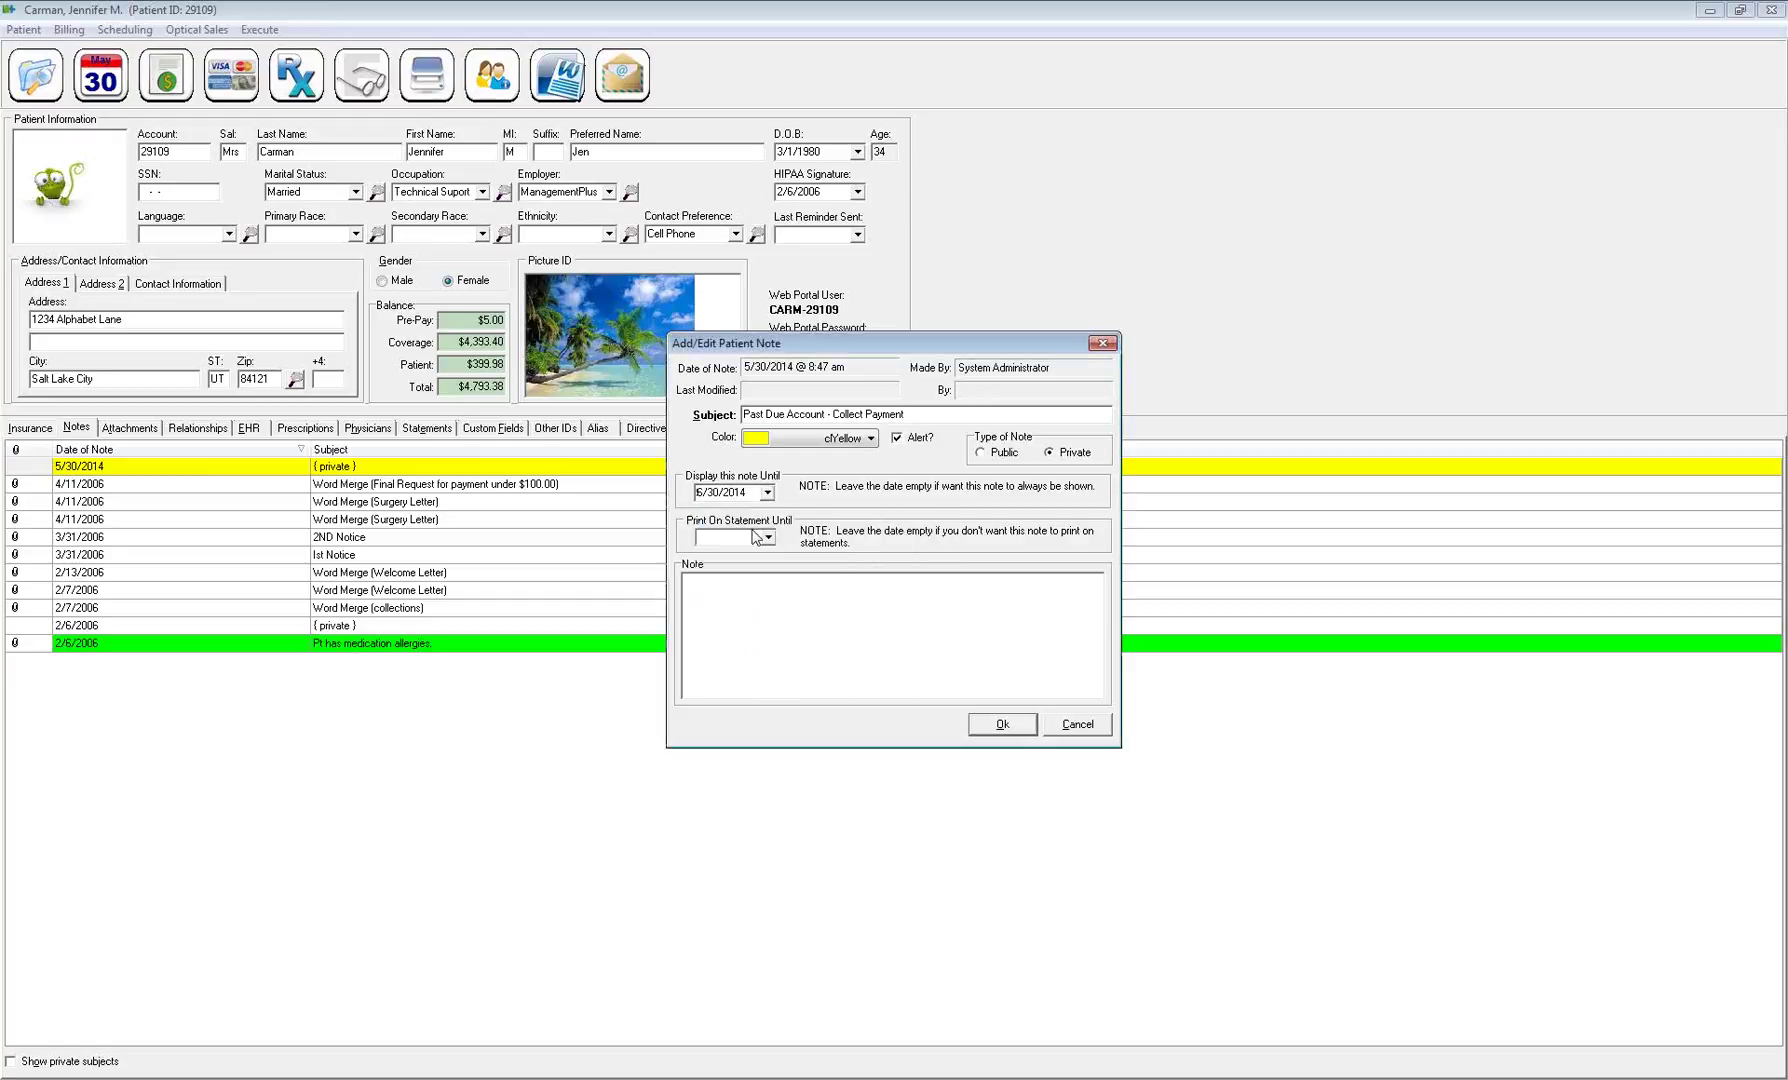
{"action": "double_click", "coordinate": [749, 491]}
{"action": "left_click", "coordinate": [768, 540]}
{"action": "left_click", "coordinate": [914, 725]}
{"action": "left_click", "coordinate": [914, 725]}
{"action": "left_click", "coordinate": [914, 725]}
{"action": "left_click", "coordinate": [720, 700]}
{"action": "left_click_drag", "start_coordinate": [753, 536], "coordinate": [633, 535]}
Add 'Notes' as the note text, make the note public, and save it
{"action": "left_click", "coordinate": [775, 593]}
{"action": "type", "text": "No"}
{"action": "left_click", "coordinate": [981, 453]}
{"action": "left_click", "coordinate": [1000, 726]}
Delete the duplicate Surgery Letter note, then view the remaining one and close it unsaved
{"action": "right_click", "coordinate": [425, 517]}
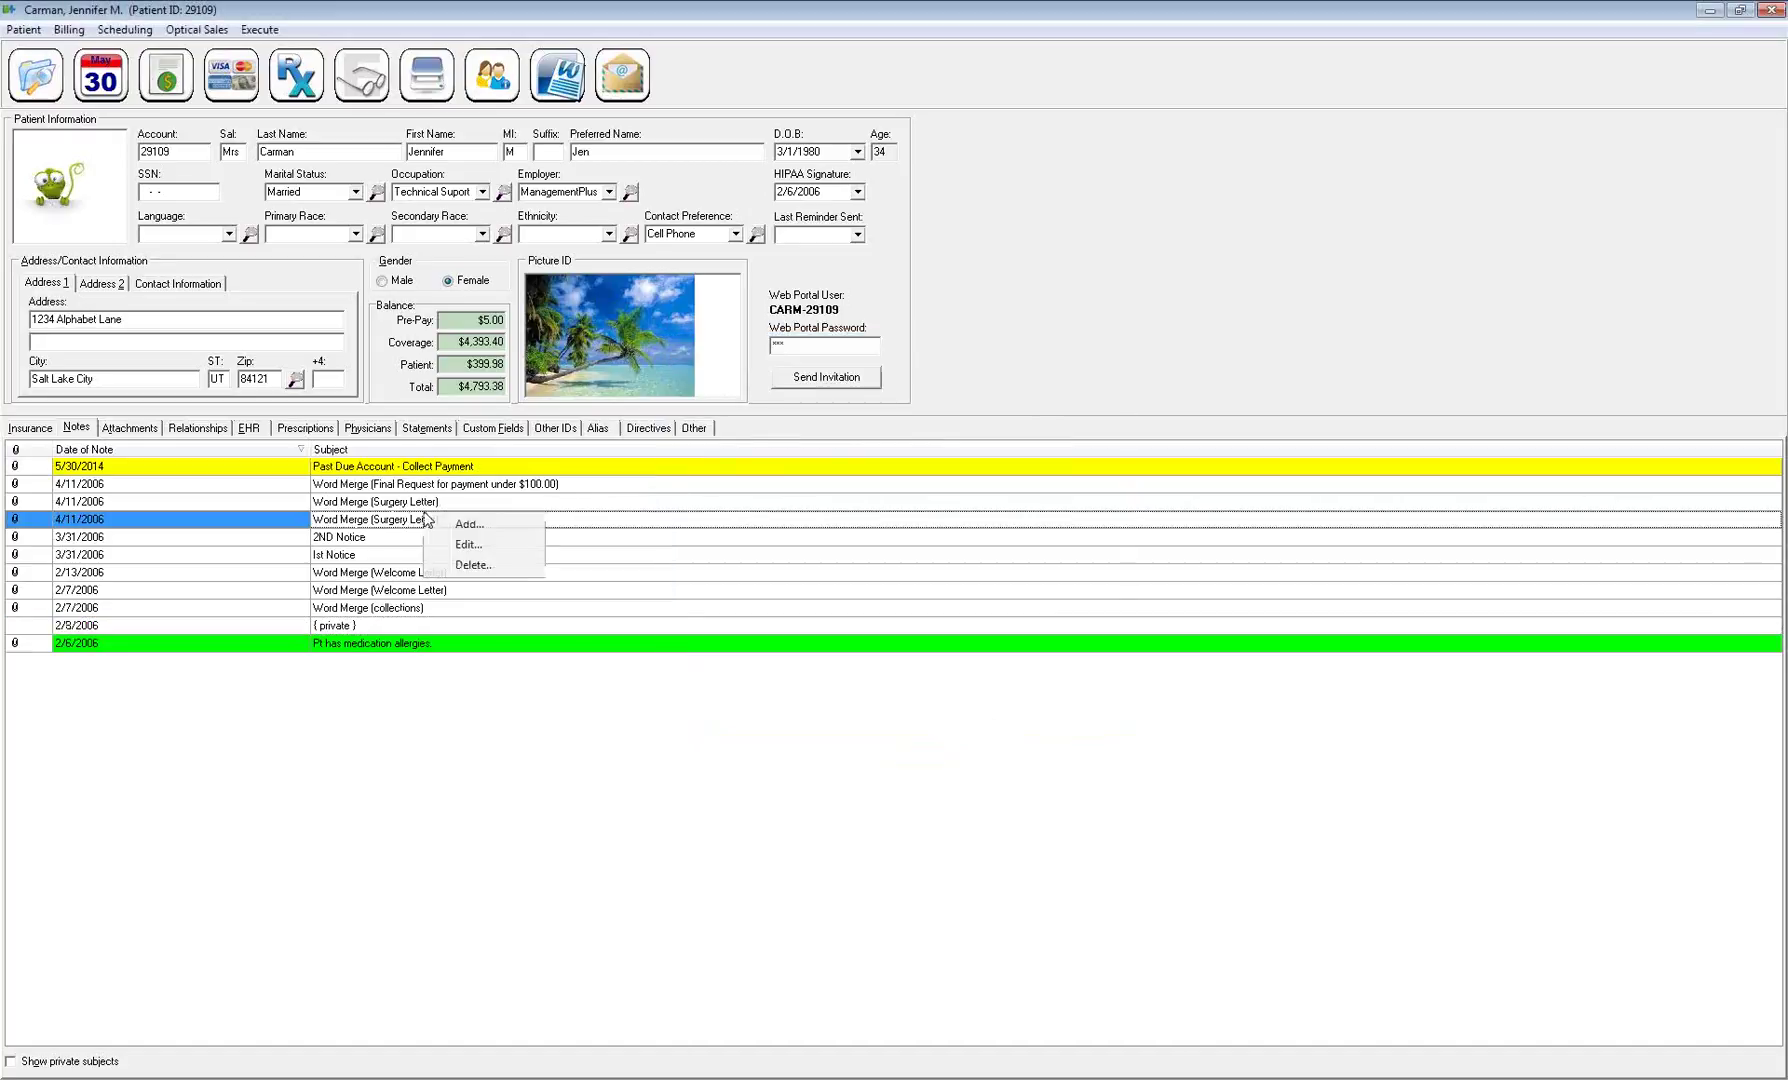
{"action": "left_click", "coordinate": [474, 566]}
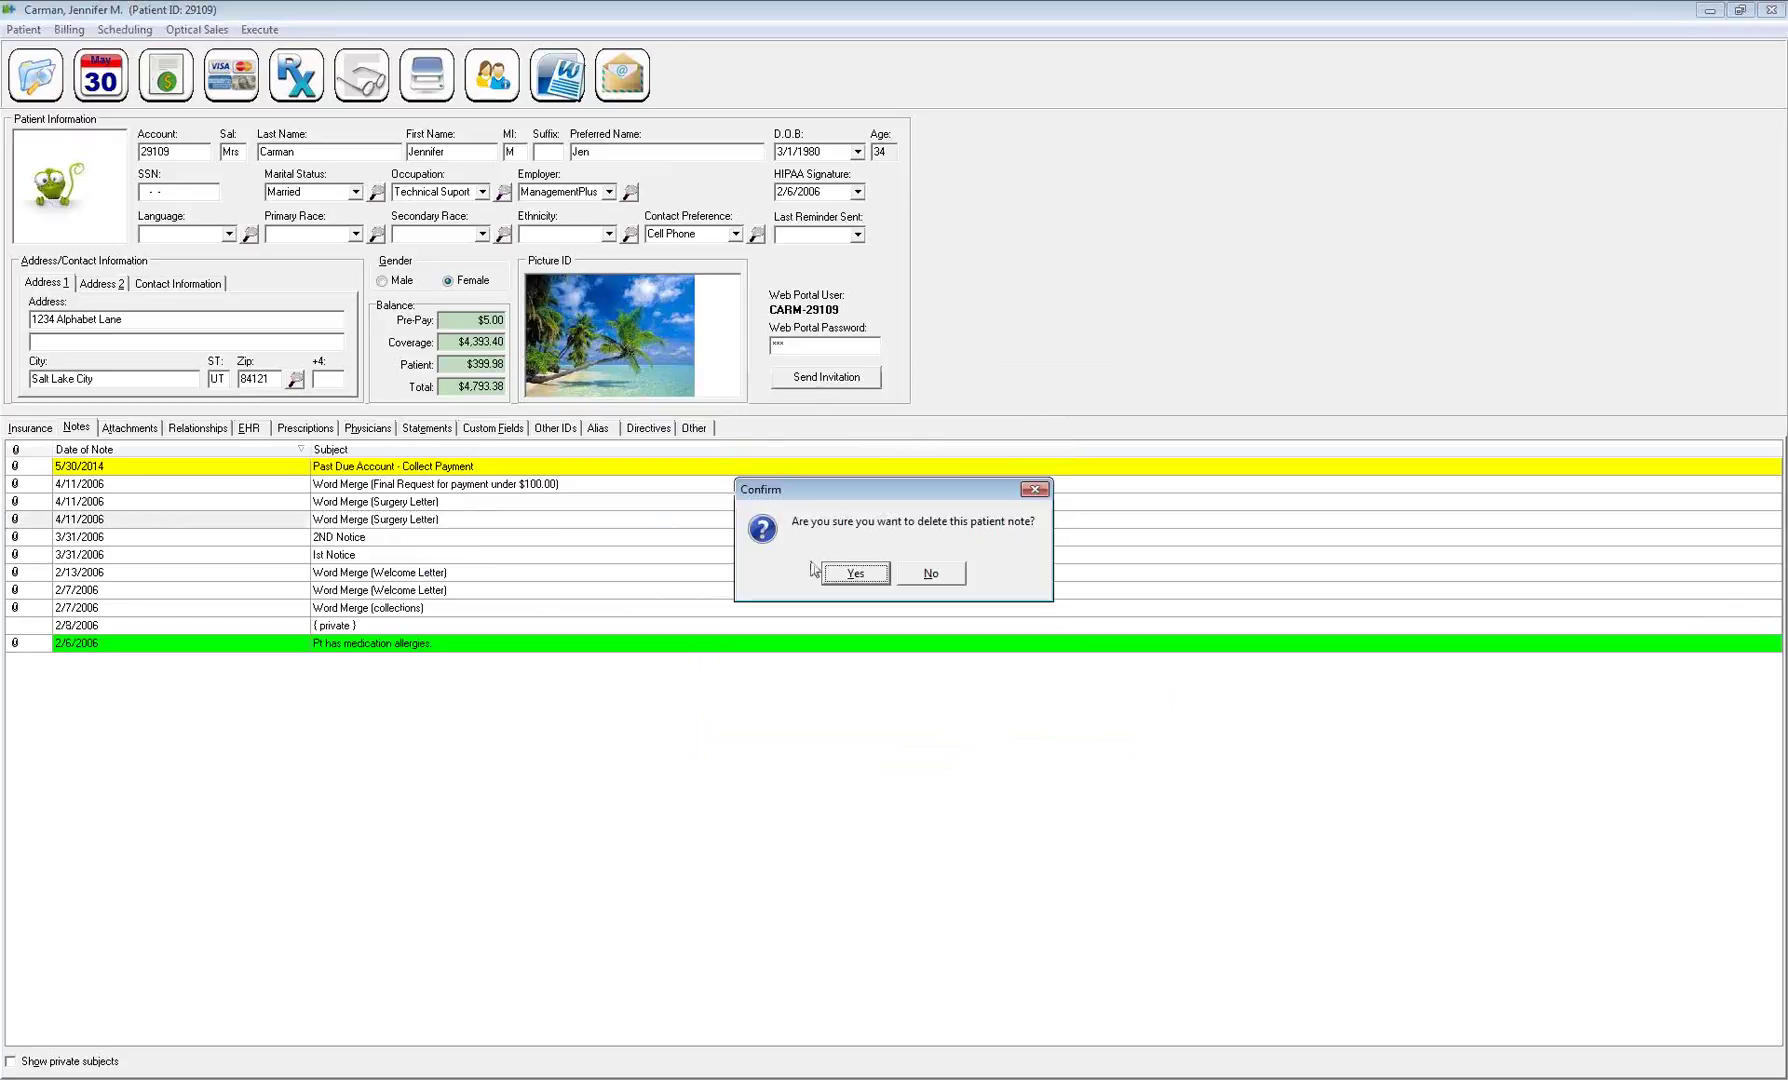
{"action": "left_click", "coordinate": [855, 574]}
{"action": "right_click", "coordinate": [479, 506]}
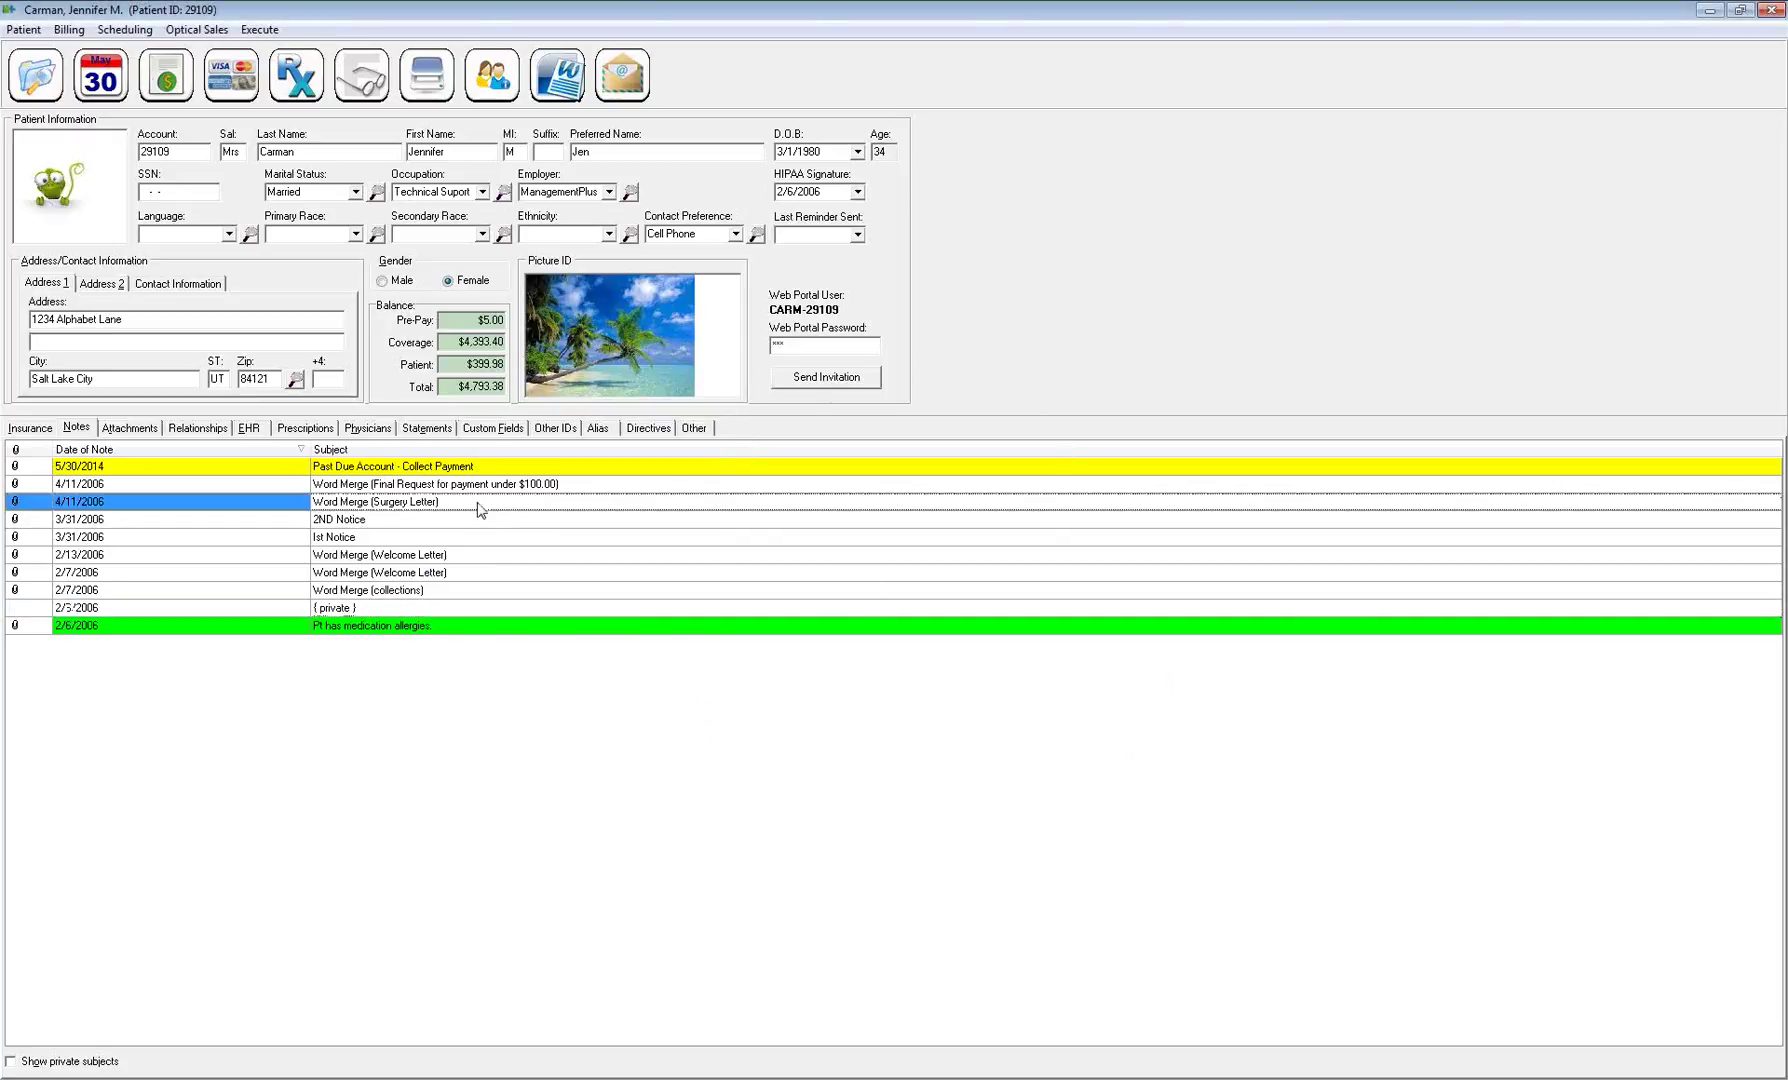
{"action": "left_click", "coordinate": [522, 536]}
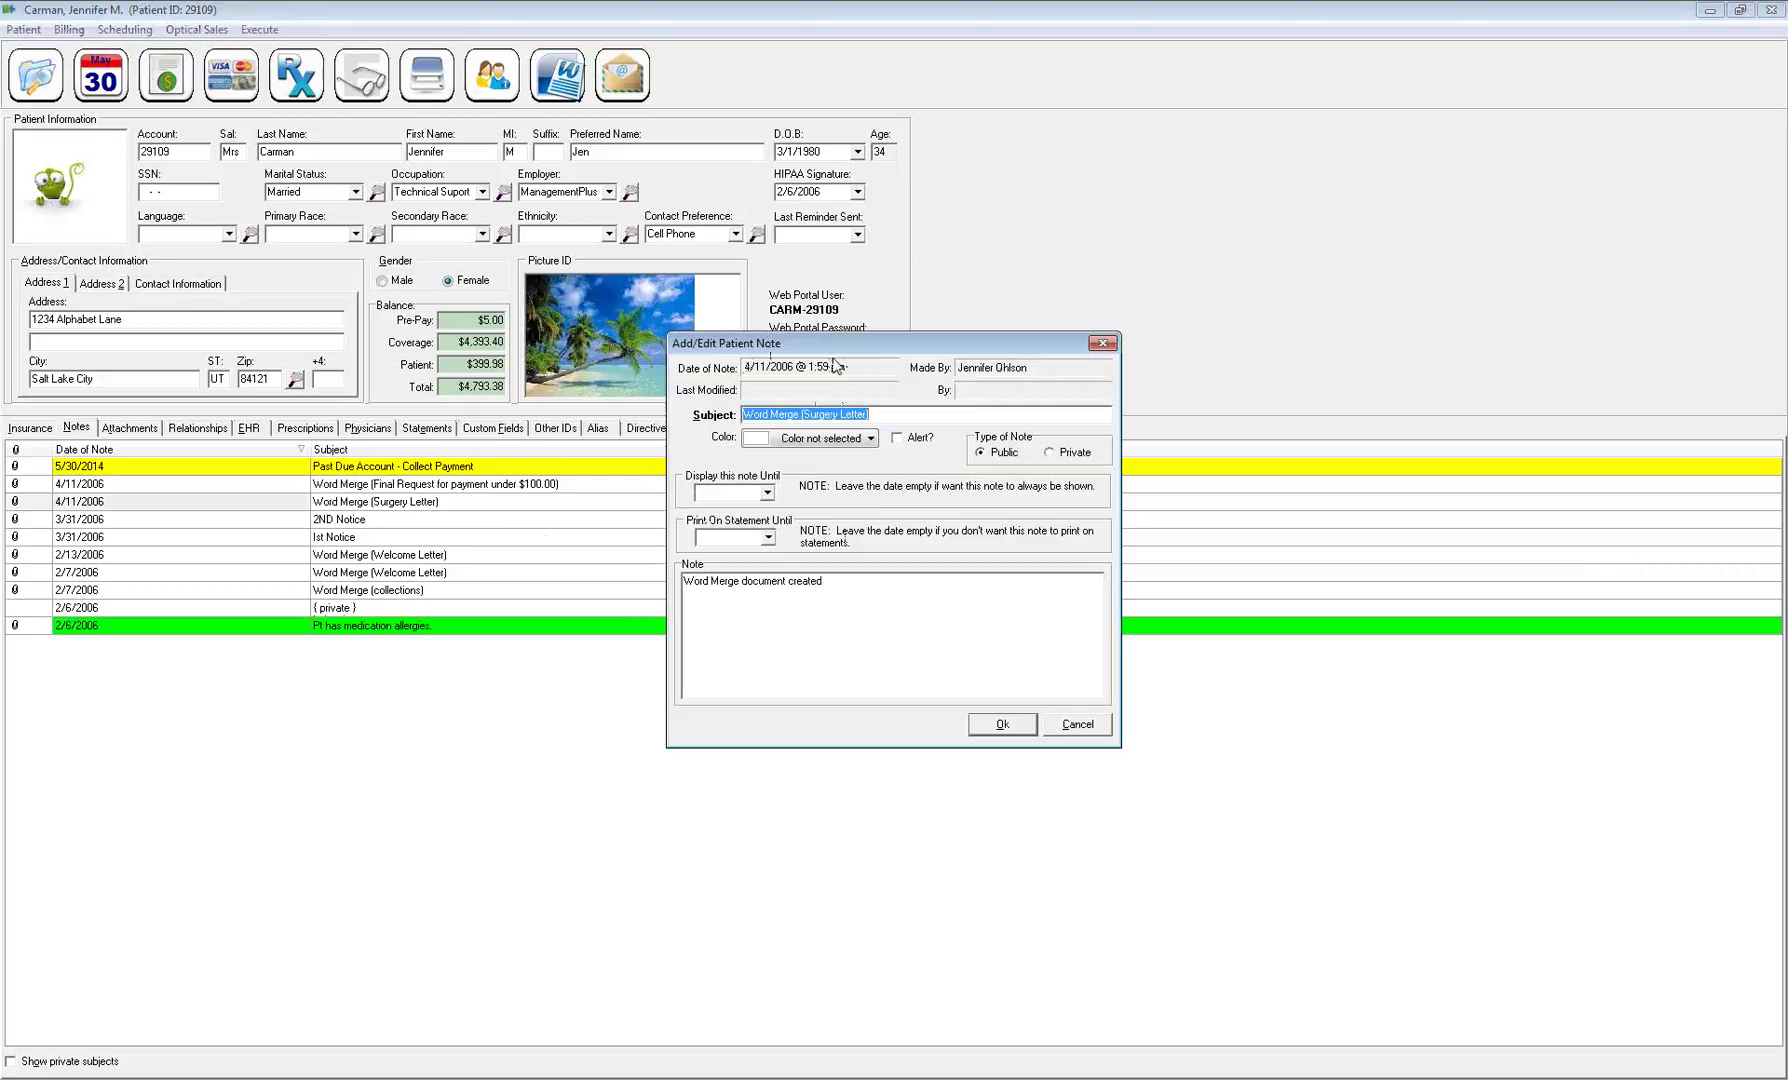
{"action": "left_click", "coordinate": [1074, 727]}
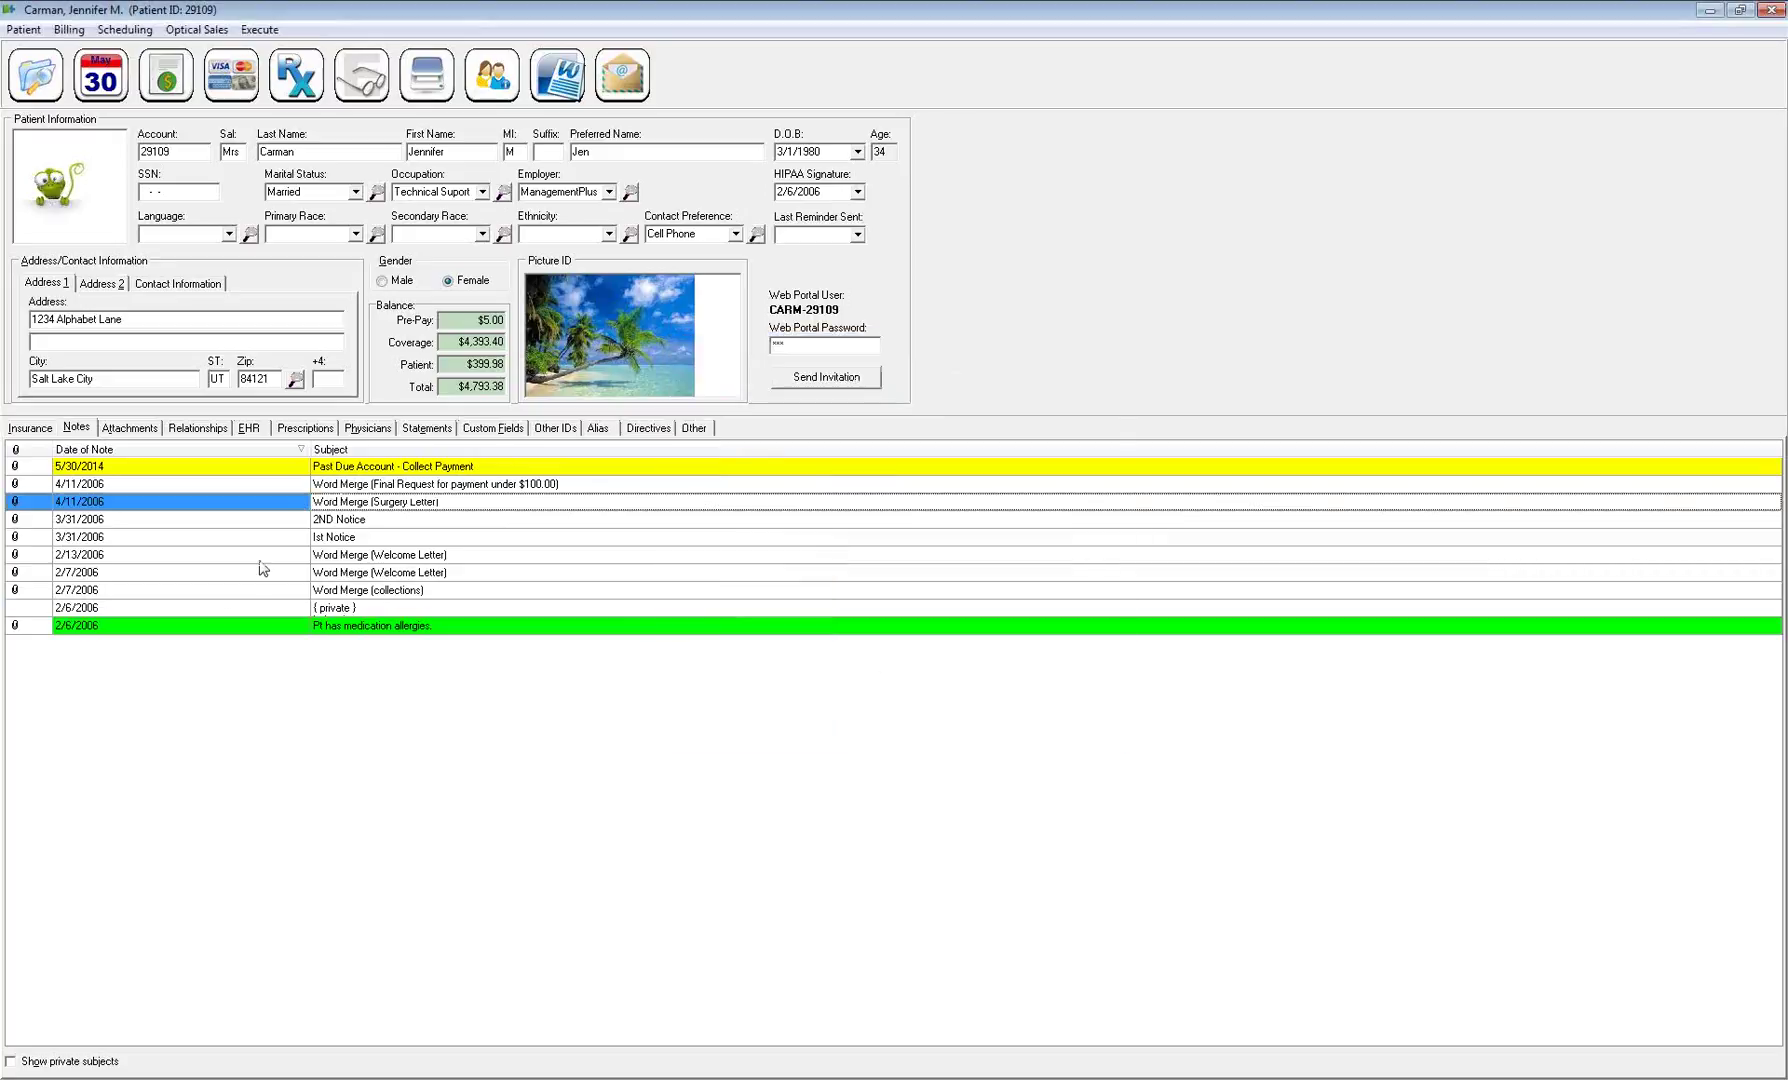
Clear the Alert flag on the 'Pt has medication allergies' note and save it
{"action": "left_click", "coordinate": [300, 628]}
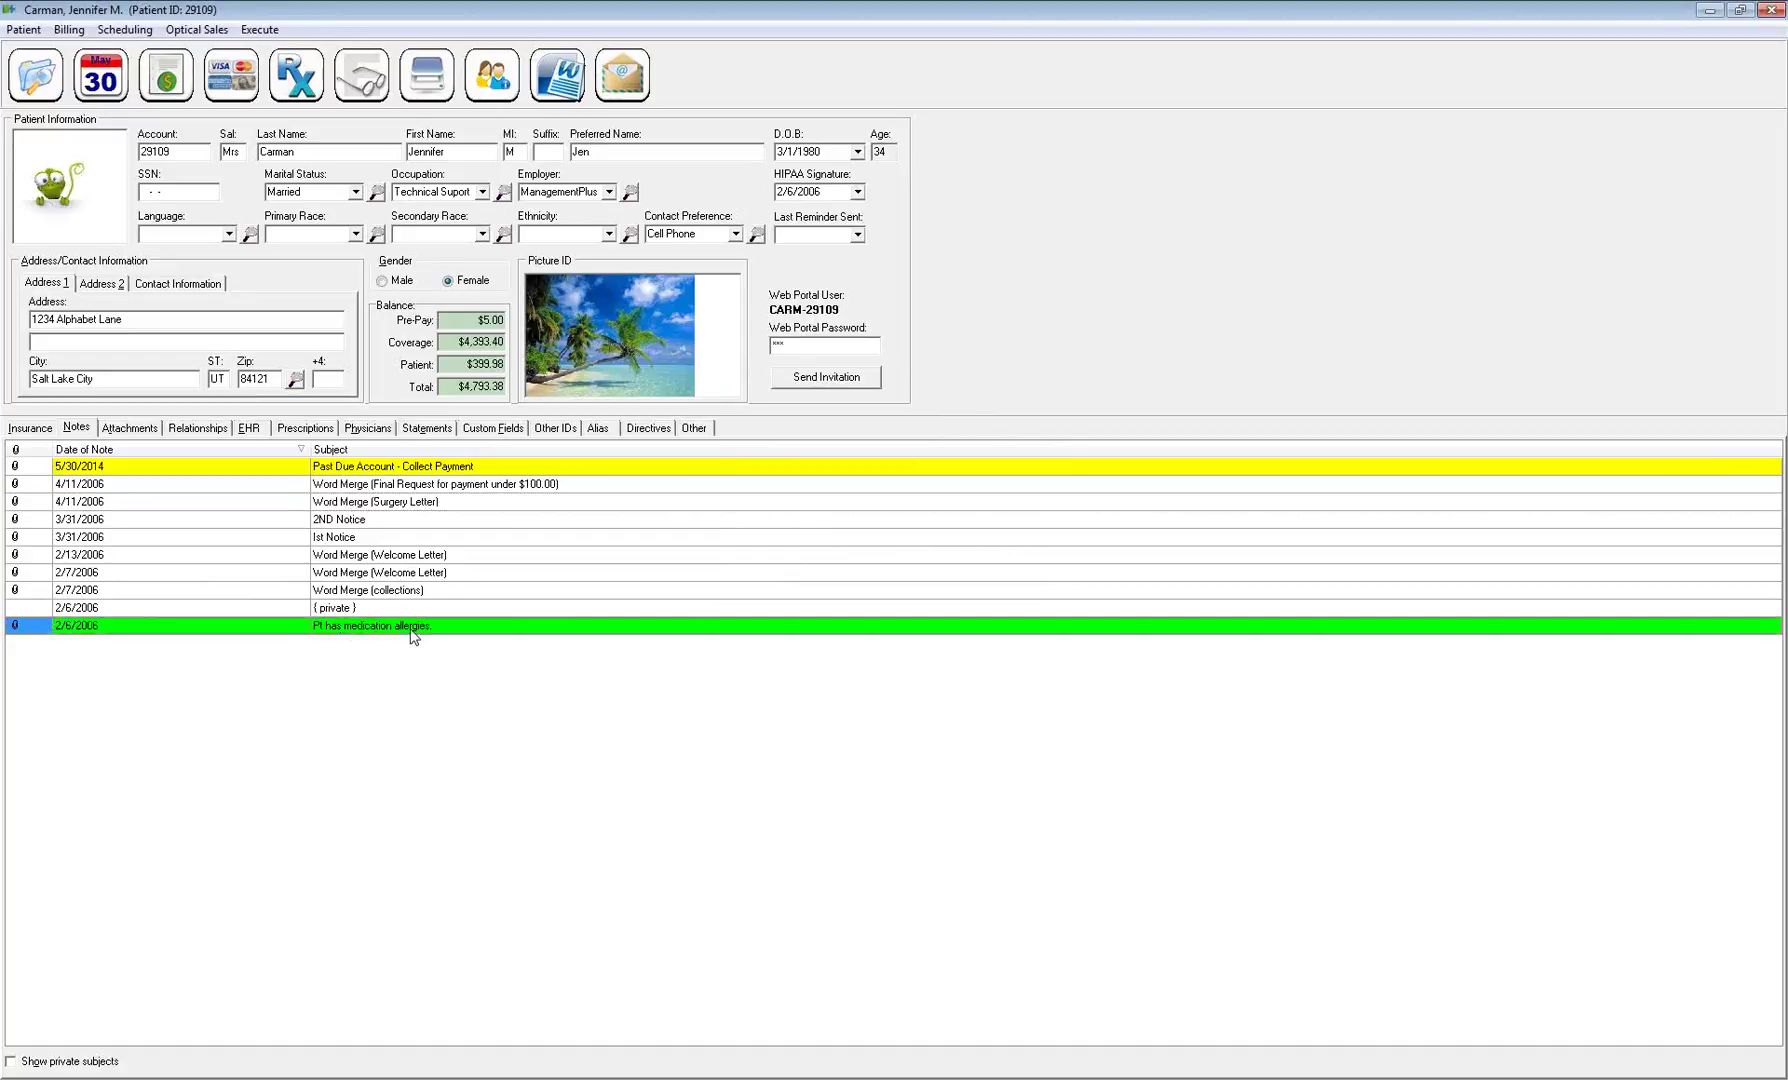
{"action": "double_click", "coordinate": [439, 627]}
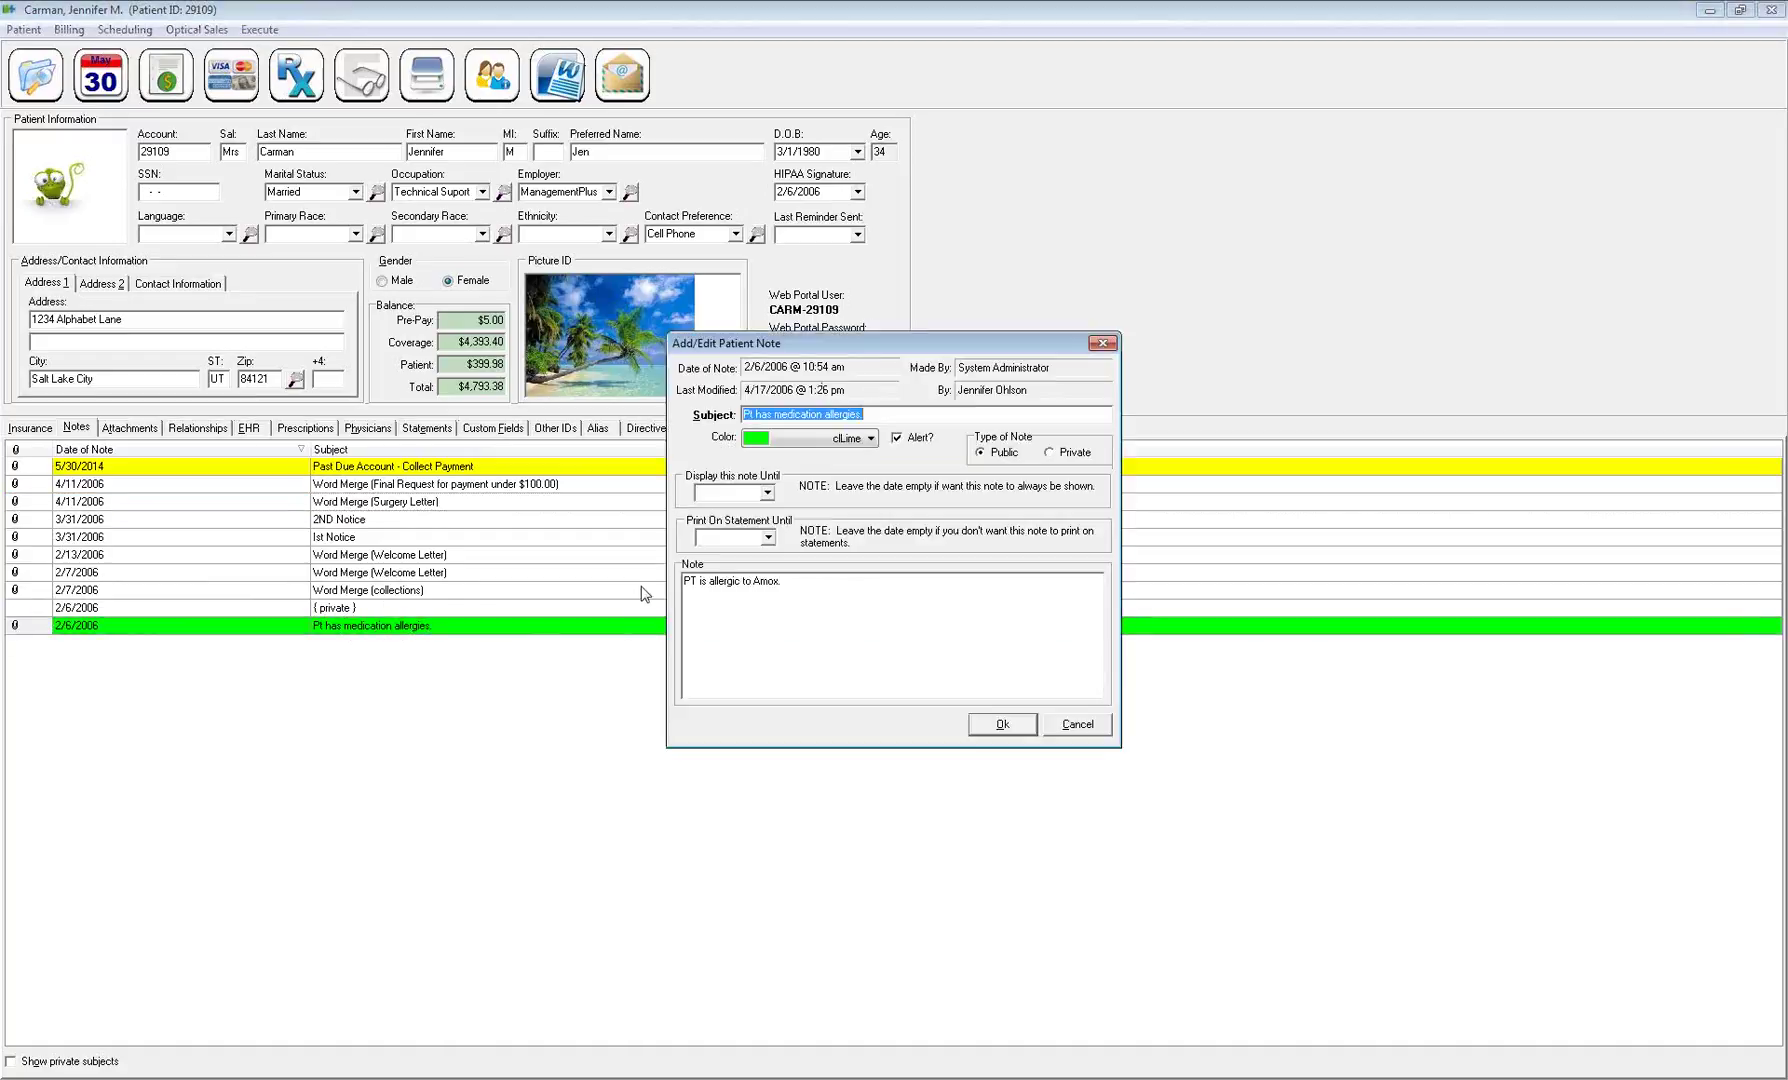
{"action": "left_click", "coordinate": [898, 439]}
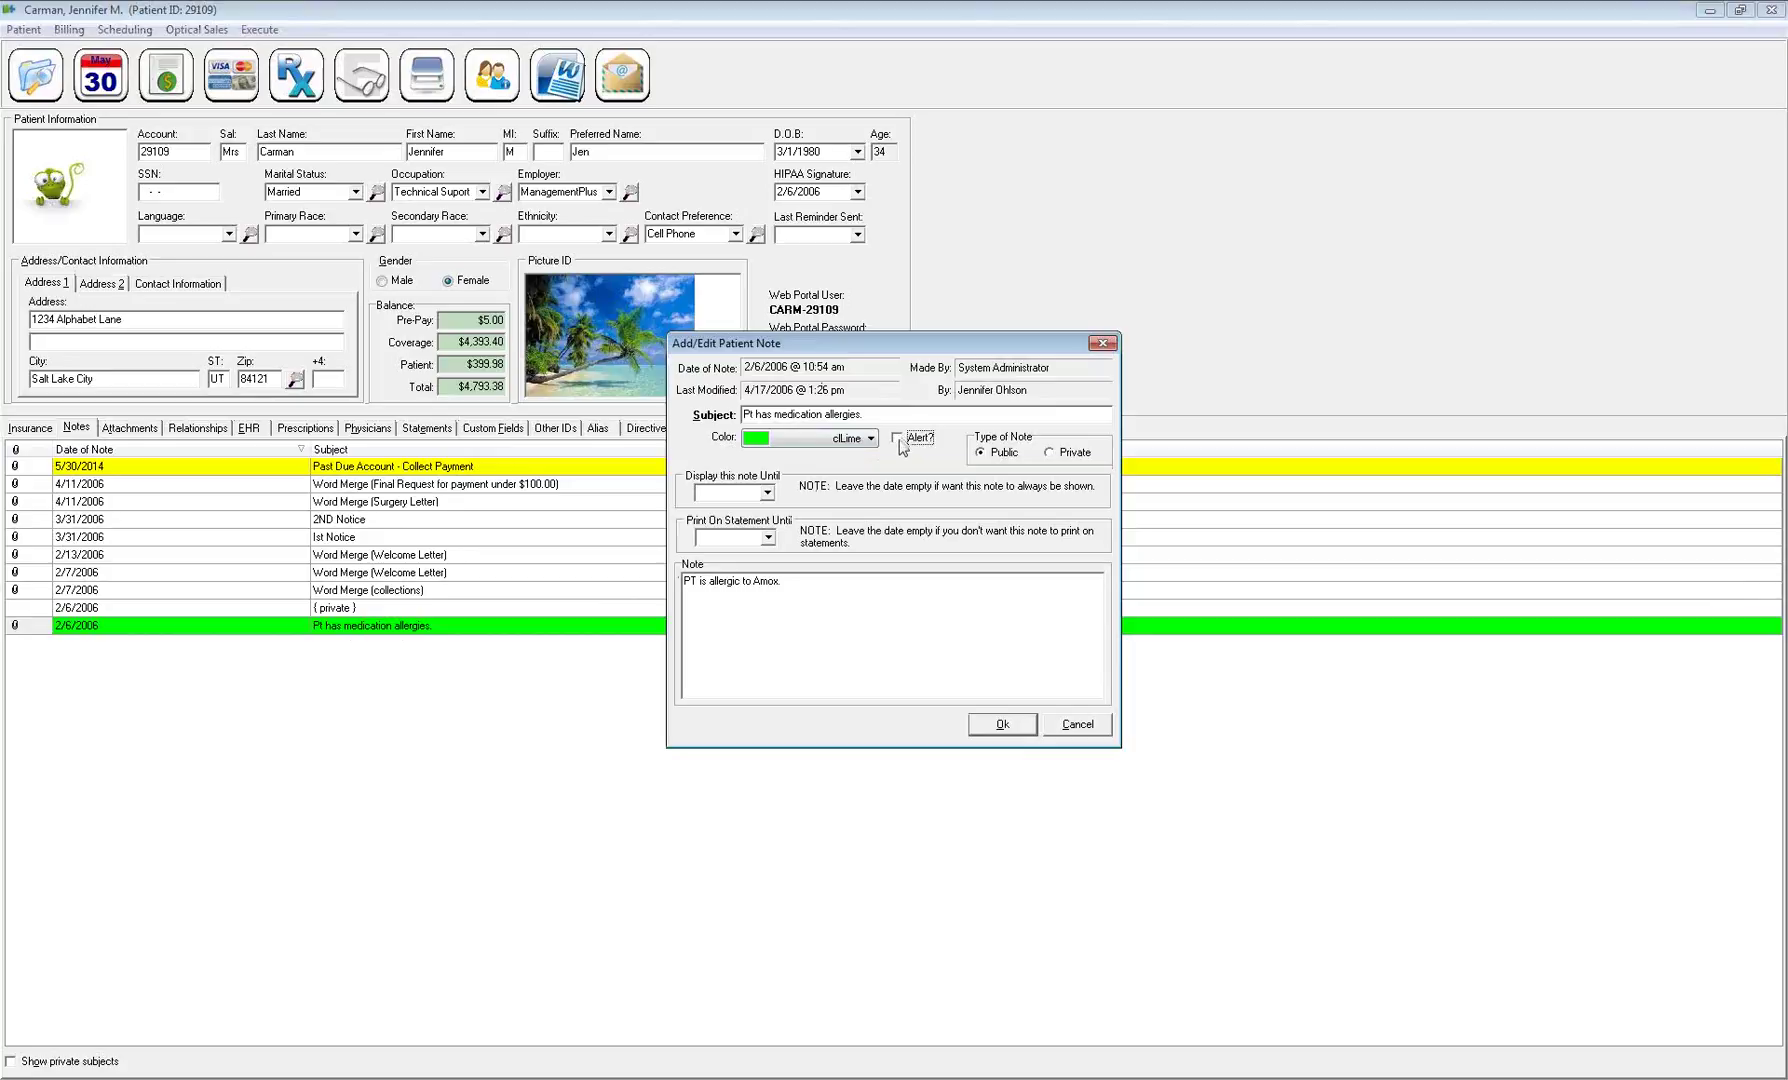
{"action": "left_click", "coordinate": [1003, 724]}
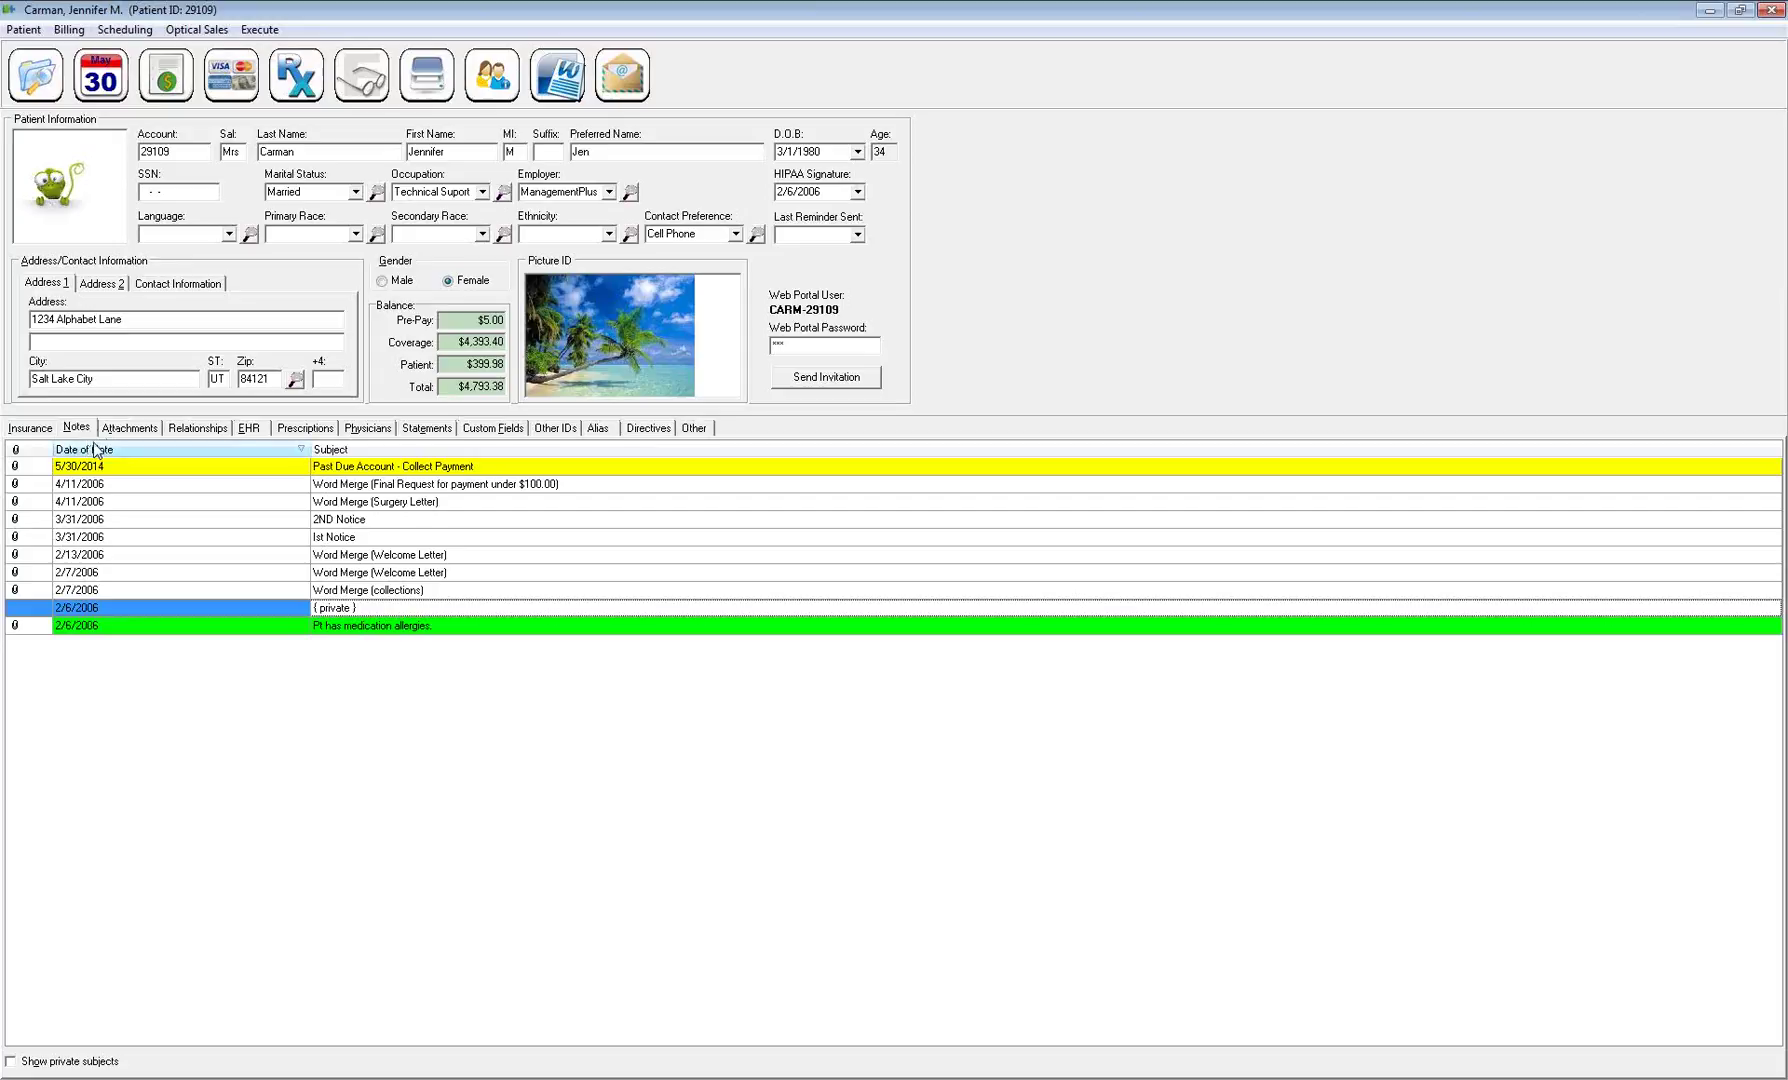
From the patient's attachments, start a Word merge of the Past Due letter
{"action": "left_click", "coordinate": [138, 429]}
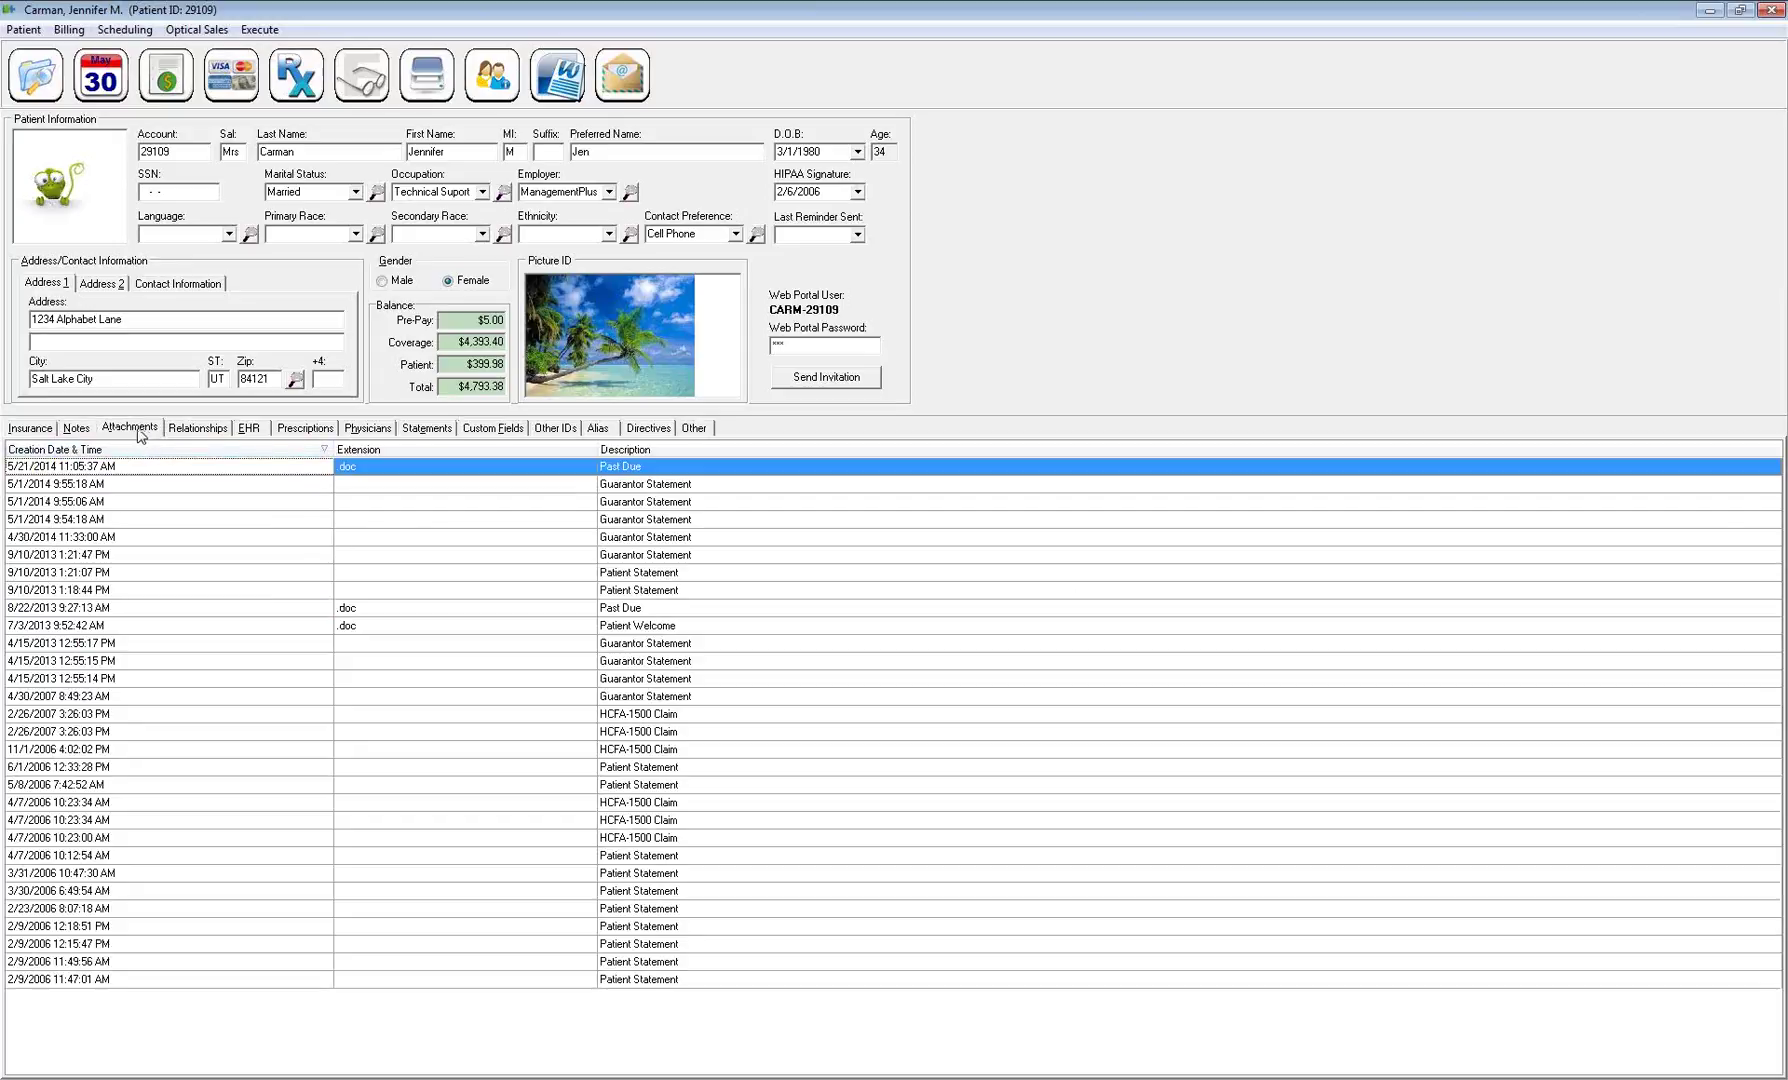
{"action": "left_click", "coordinate": [582, 483]}
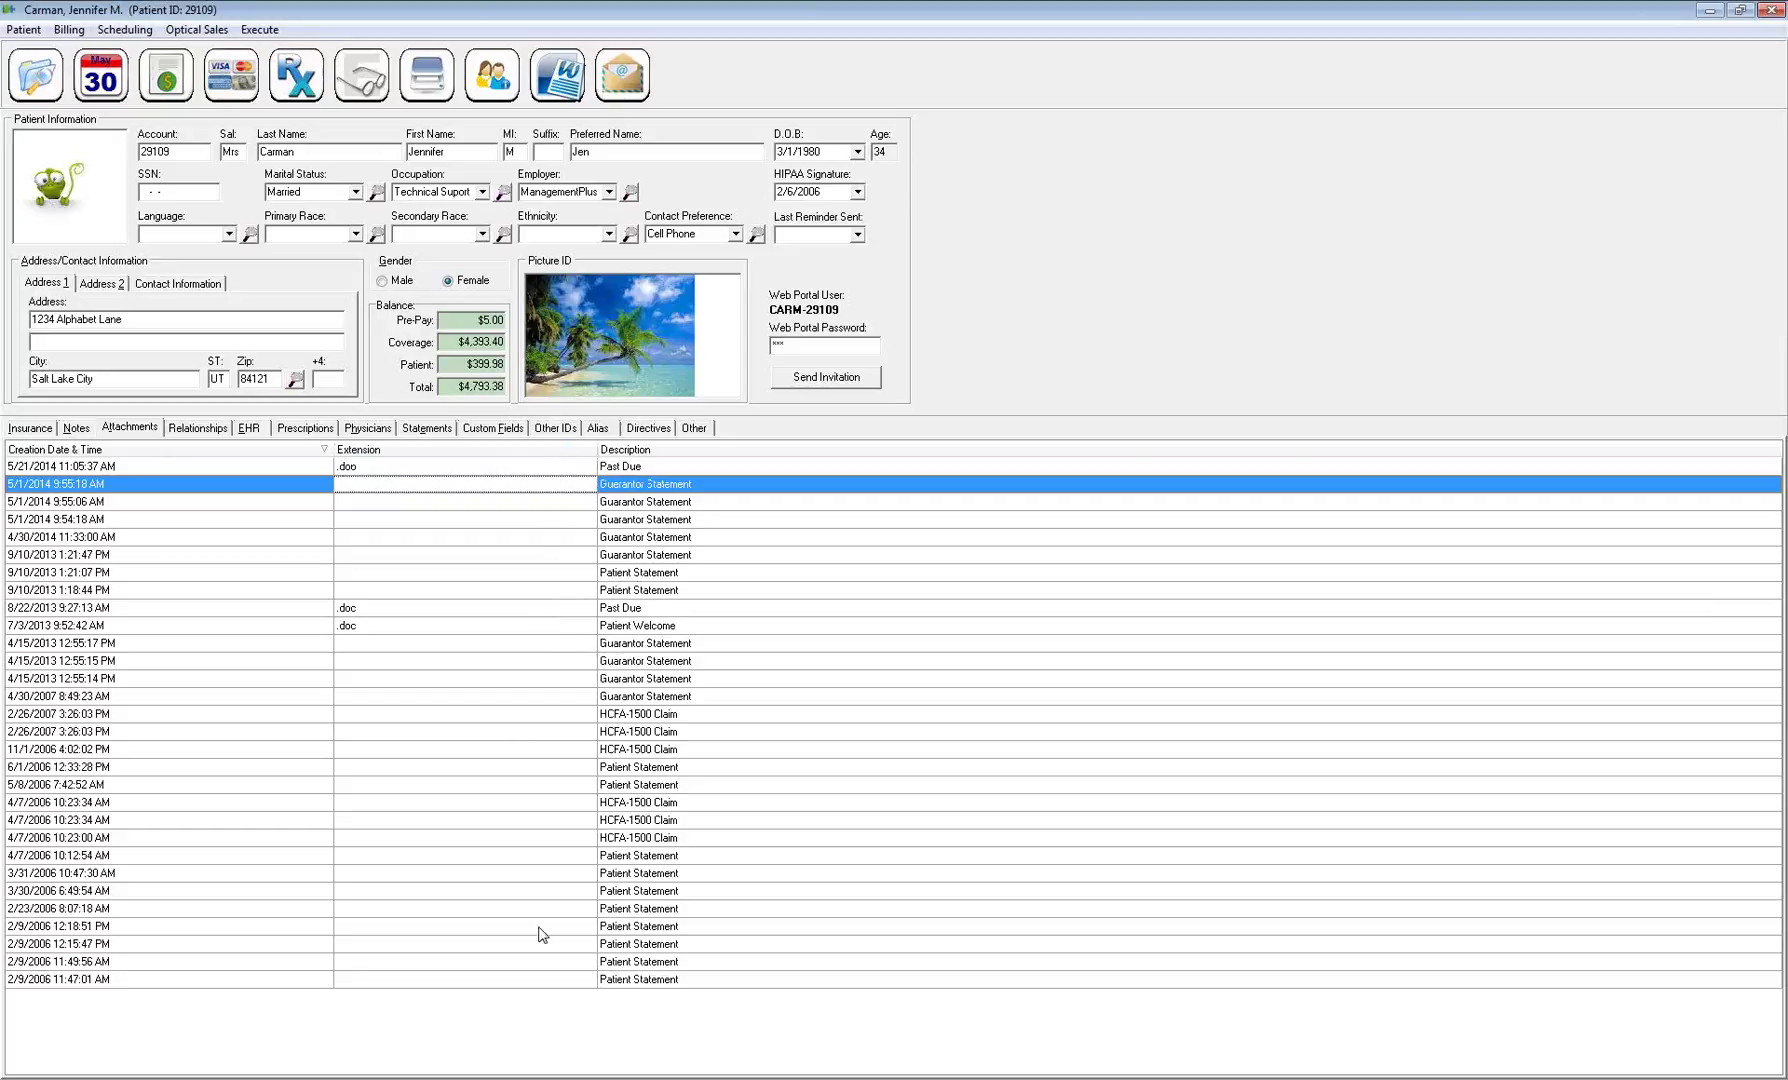
{"action": "left_click", "coordinate": [566, 84]}
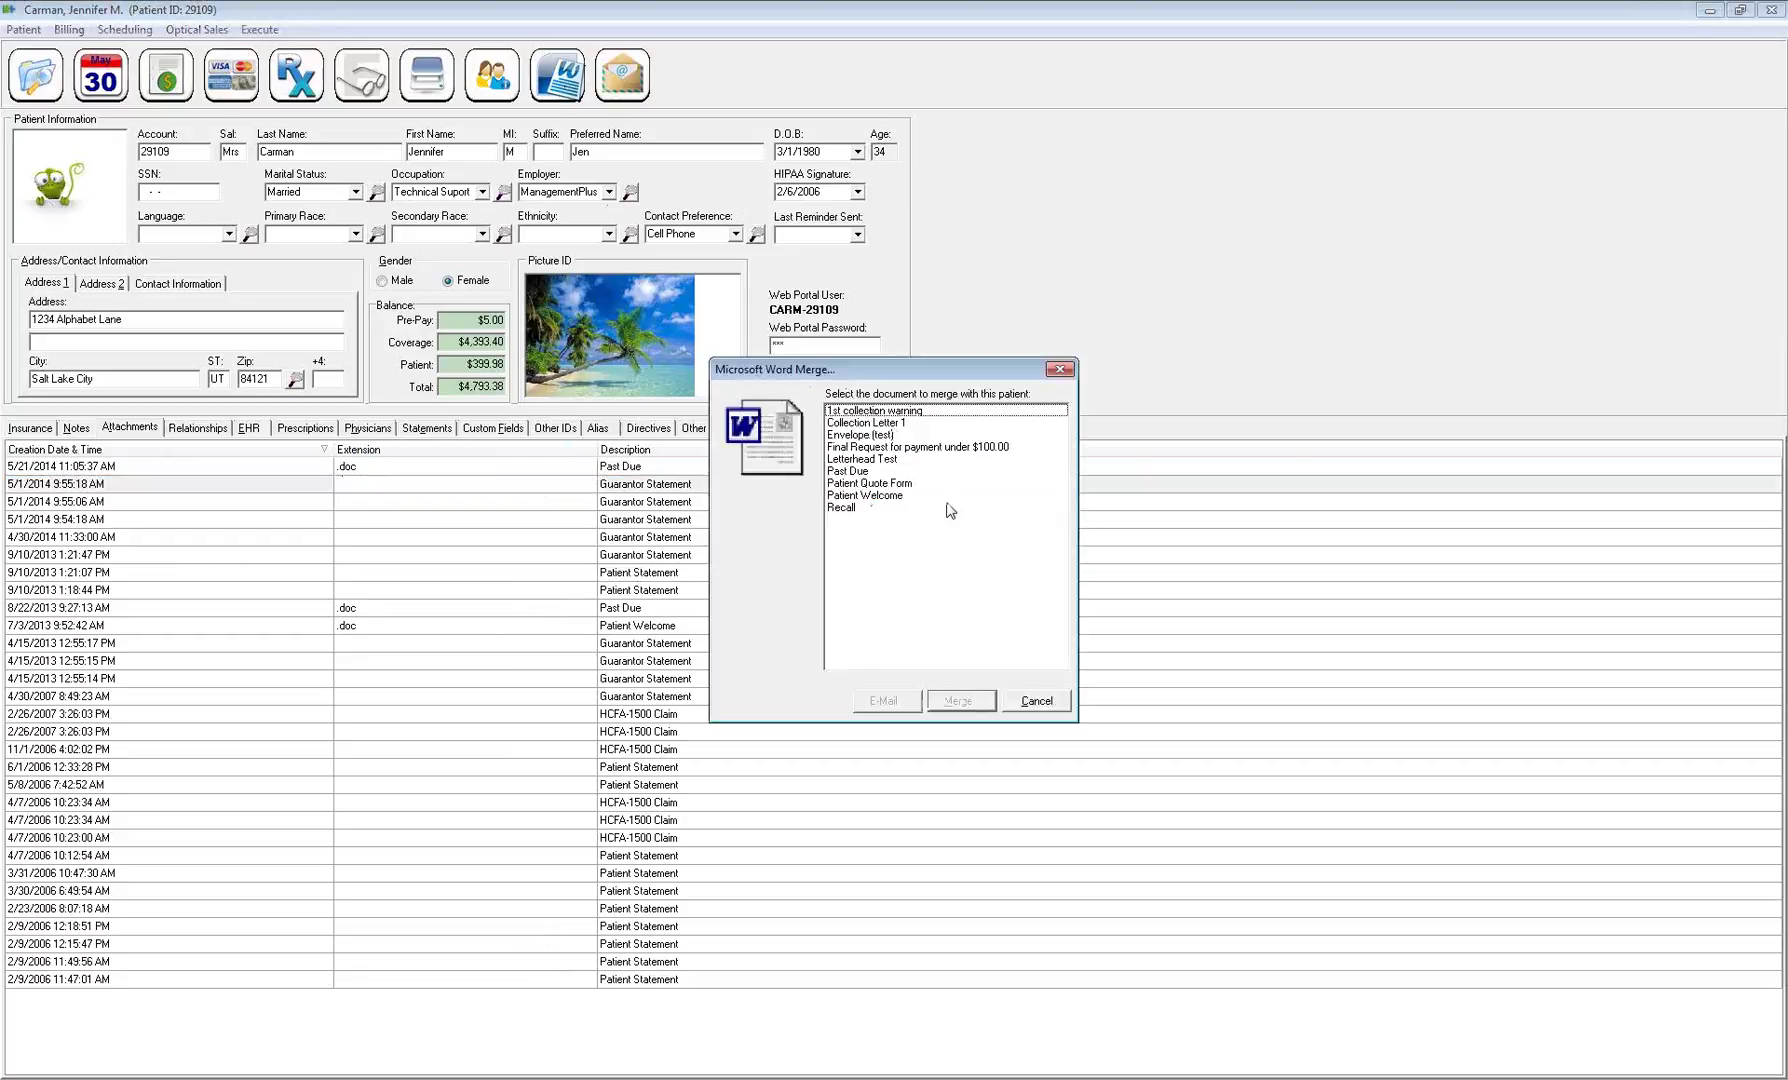
{"action": "left_click", "coordinate": [868, 471]}
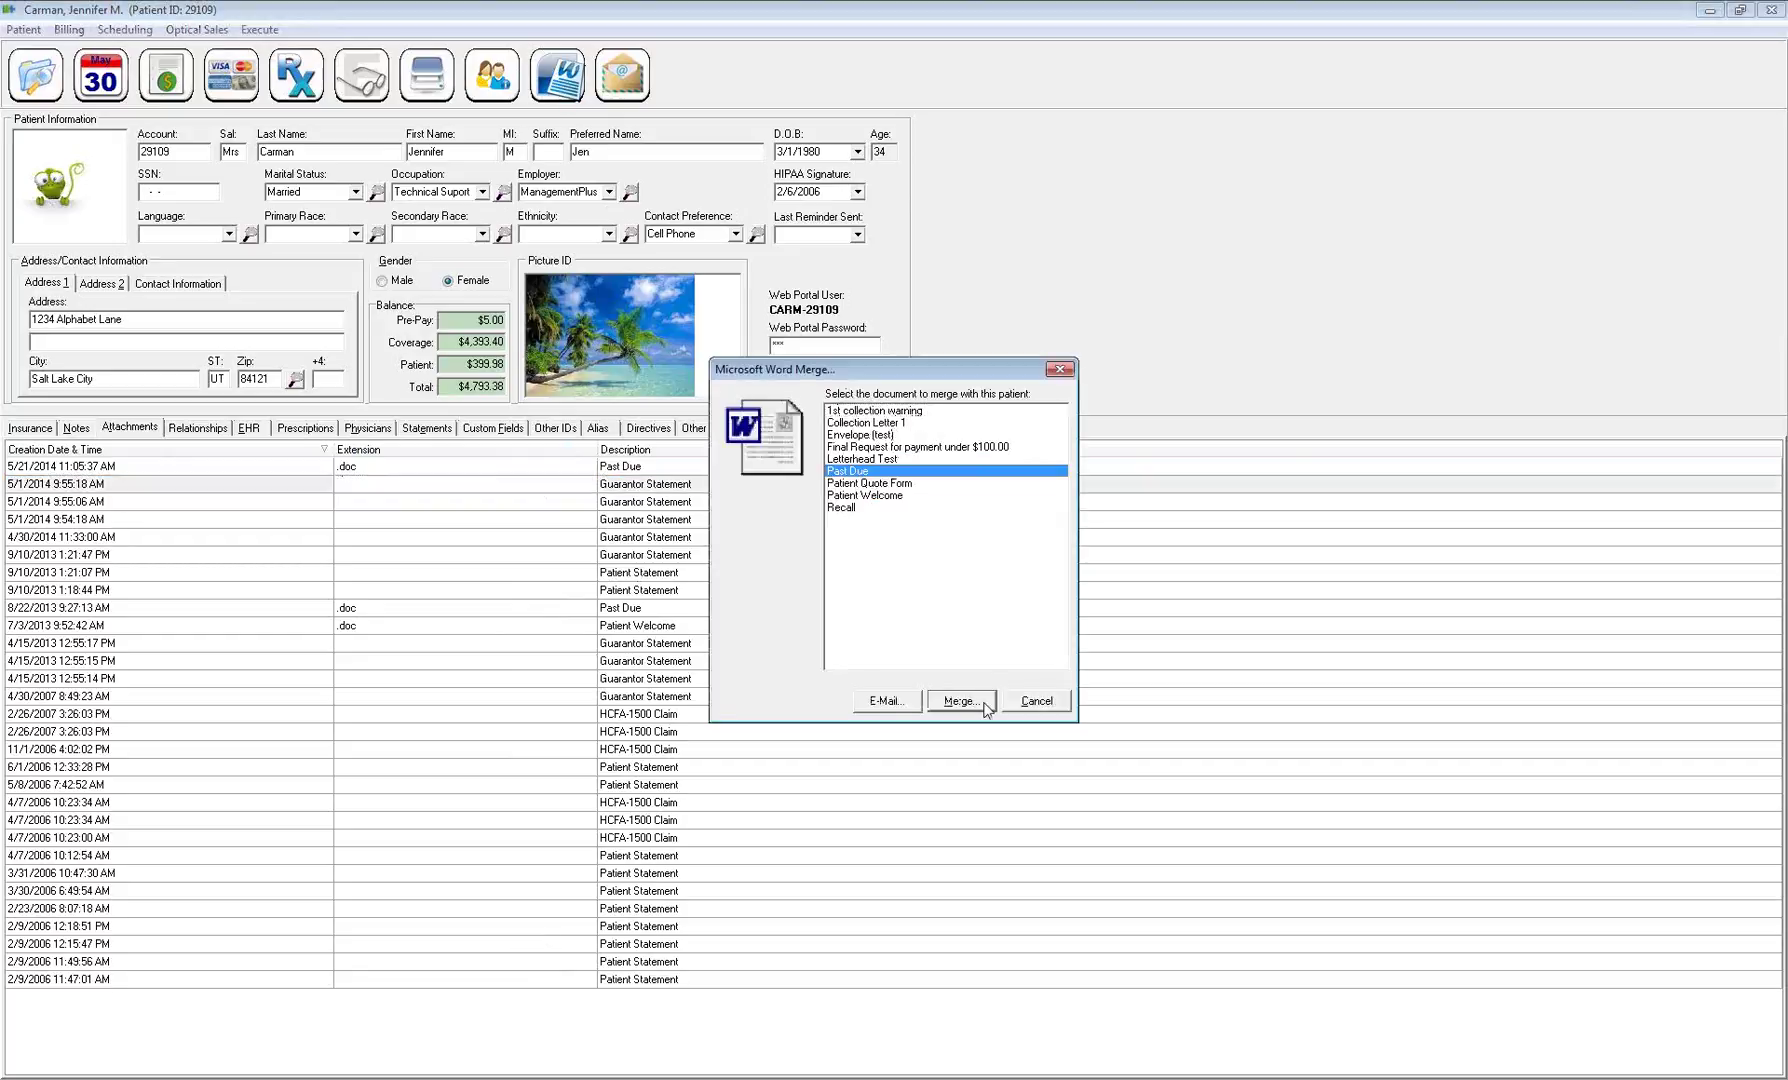
{"action": "left_click", "coordinate": [980, 702]}
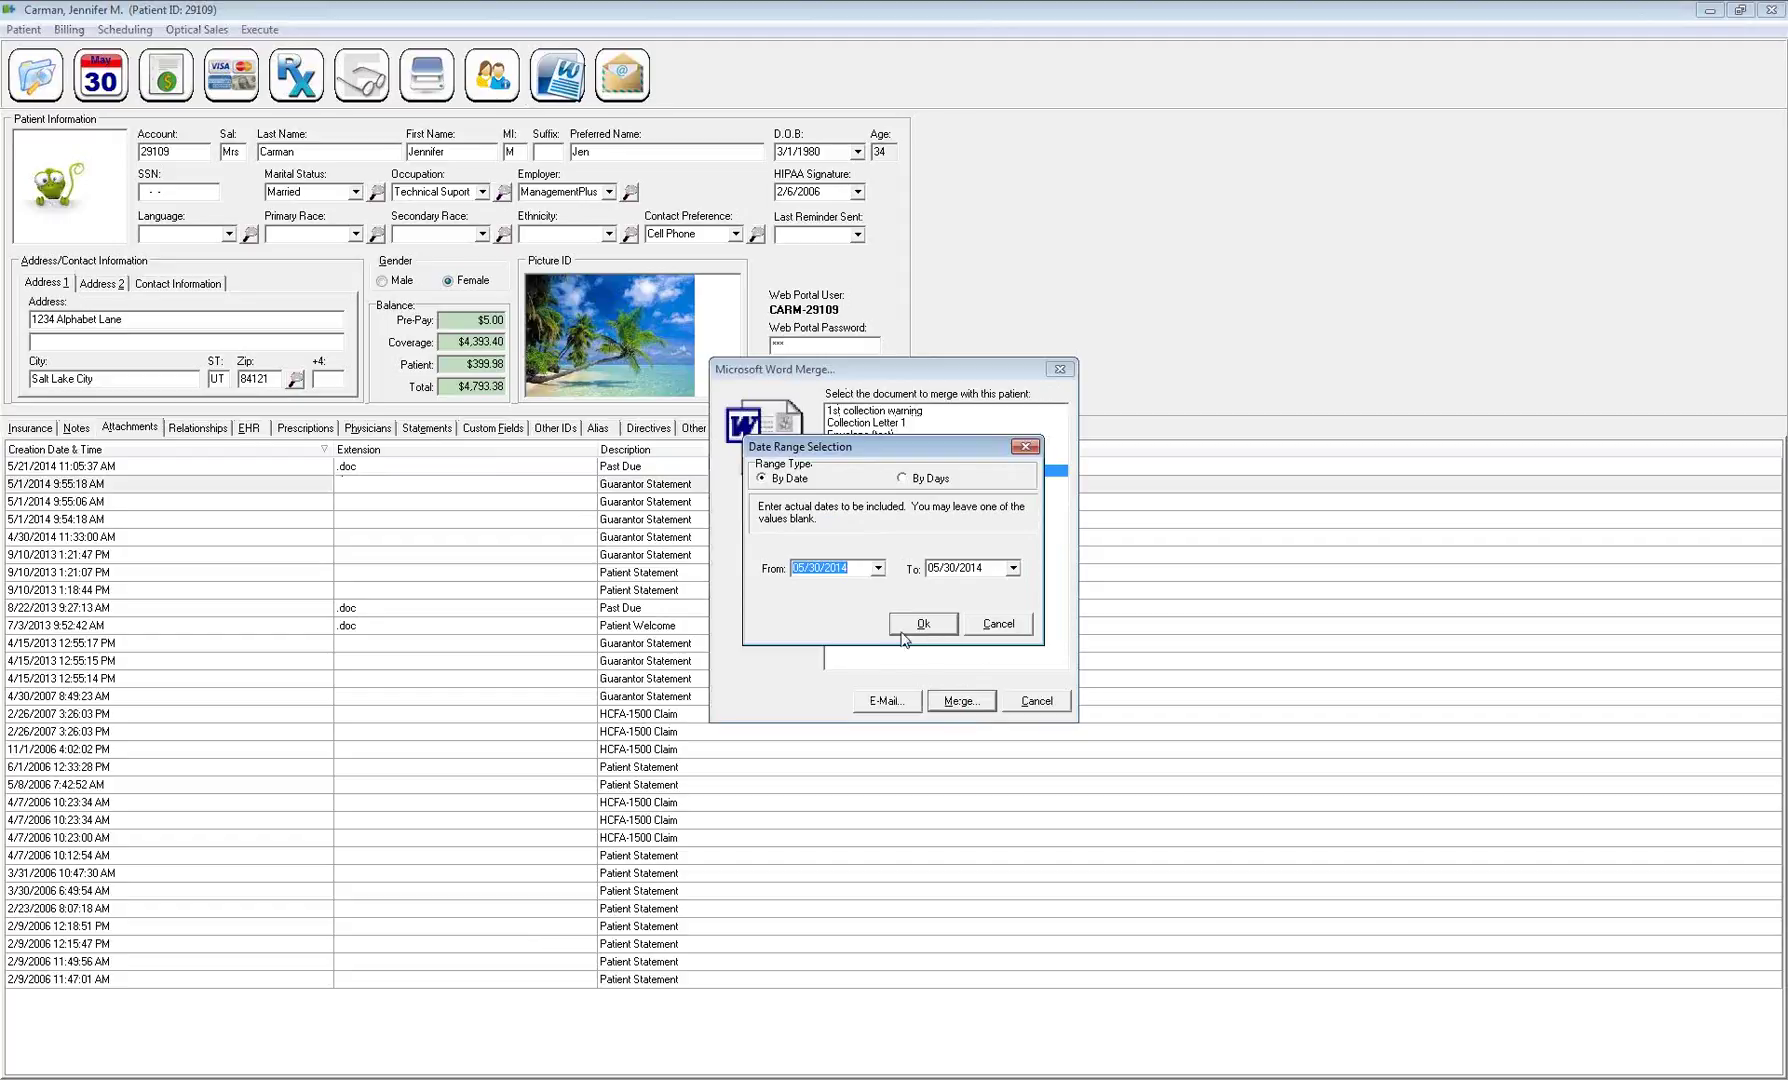
Set the merge range From date to -1y, generate the letters, and close the merged document
{"action": "key", "text": "Delete"}
{"action": "type", "text": "-1y"}
{"action": "key", "text": "Return"}
{"action": "left_click", "coordinate": [940, 619]}
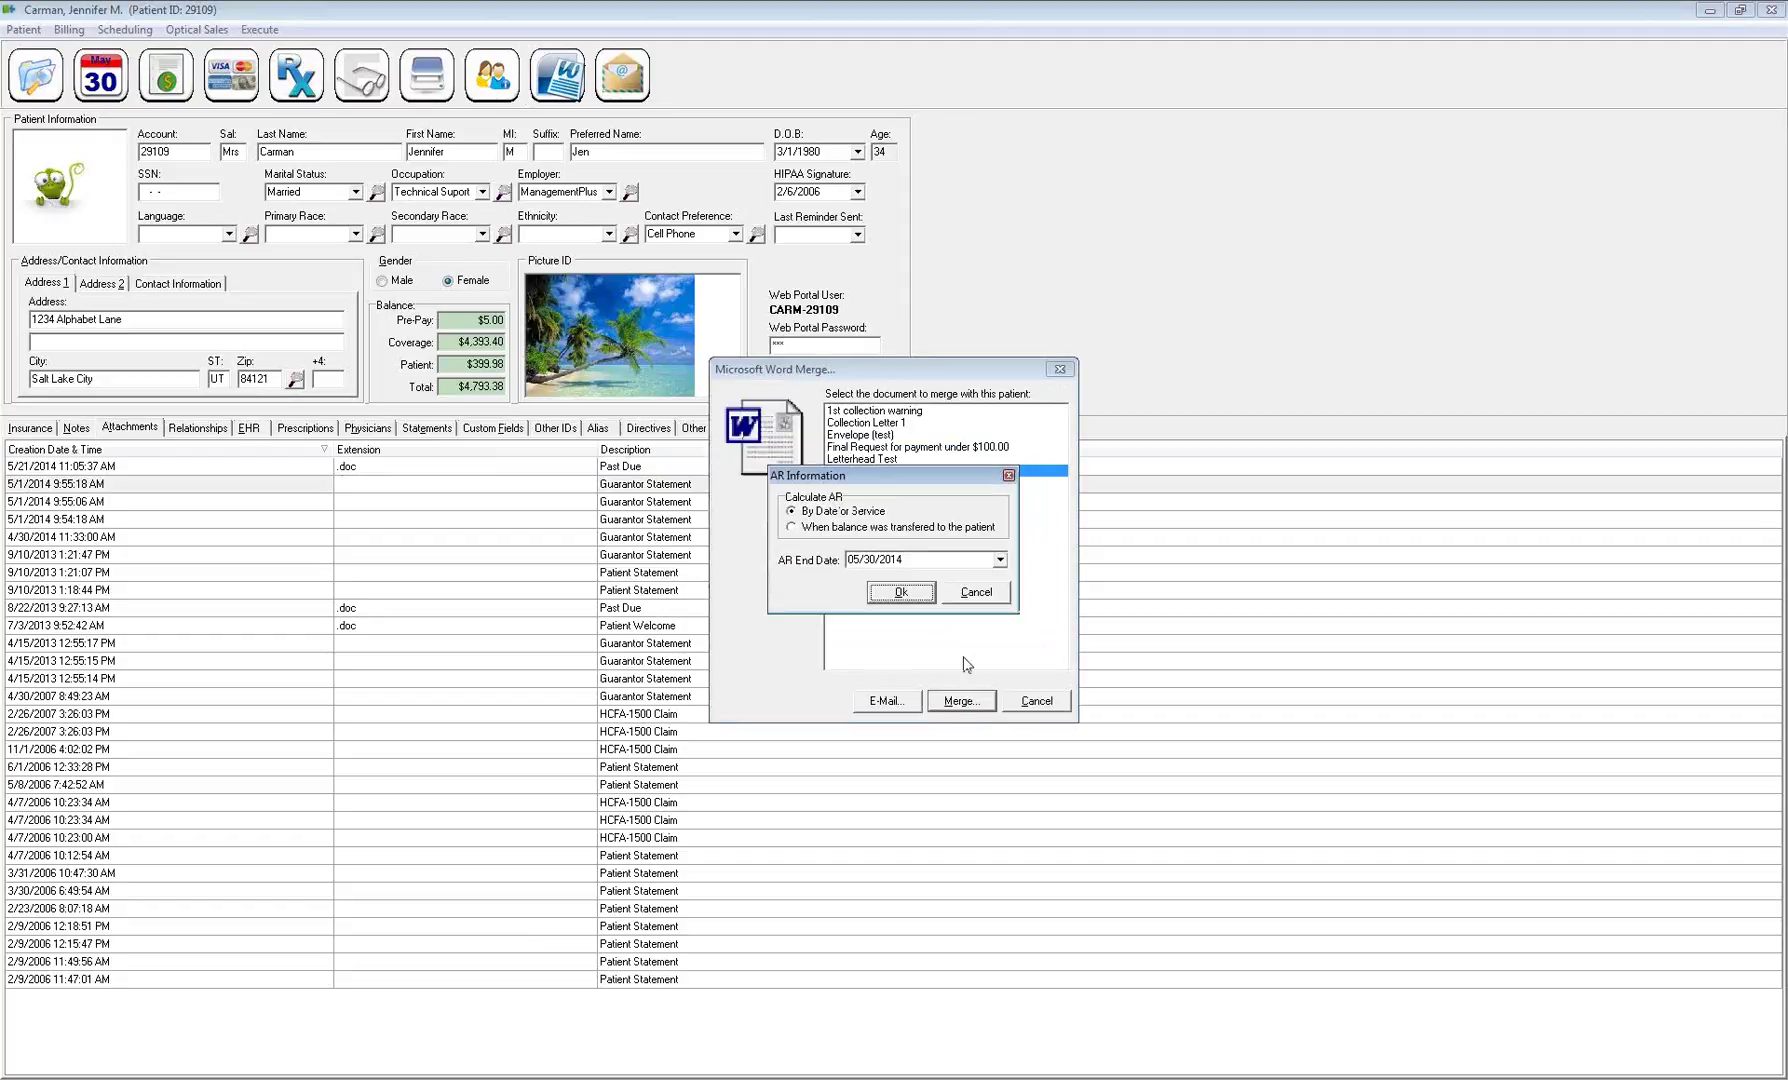
{"action": "left_click", "coordinate": [909, 597]}
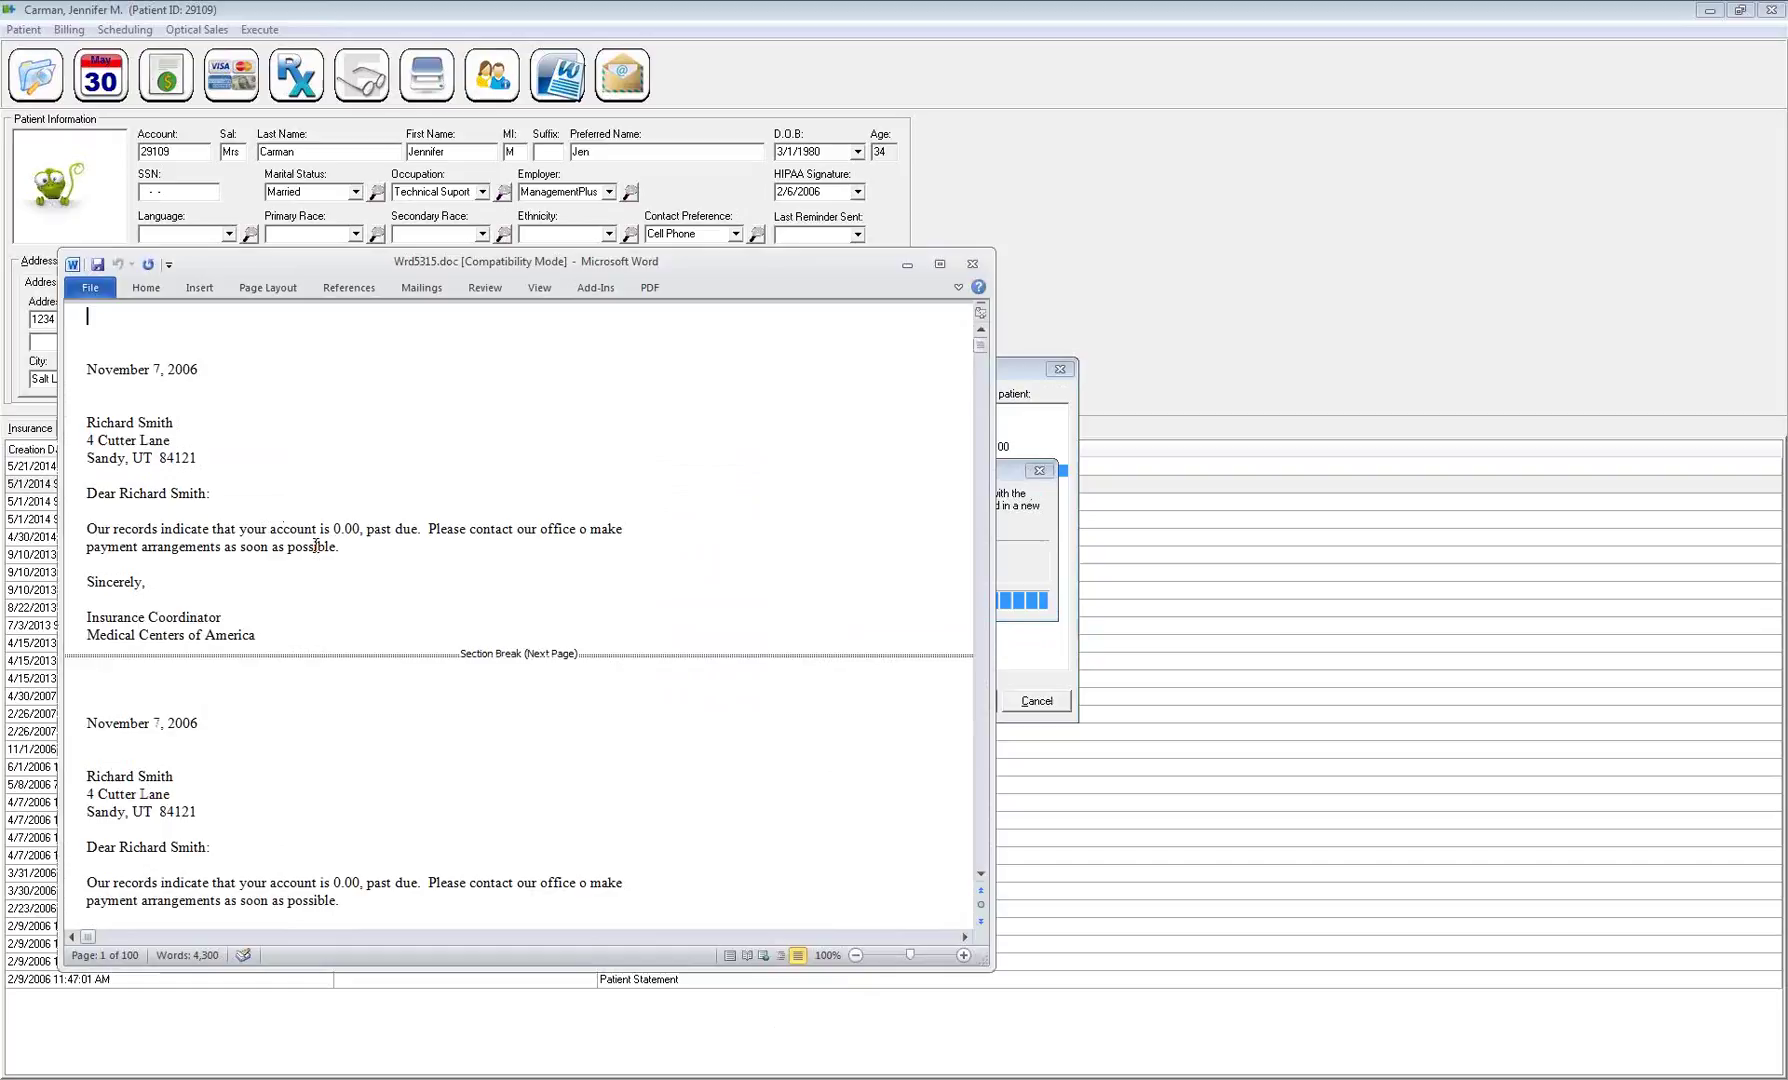
{"action": "scroll", "coordinate": [358, 548], "scroll_direction": "down", "scroll_amount": 3}
{"action": "scroll", "coordinate": [358, 552], "scroll_direction": "up", "scroll_amount": 3}
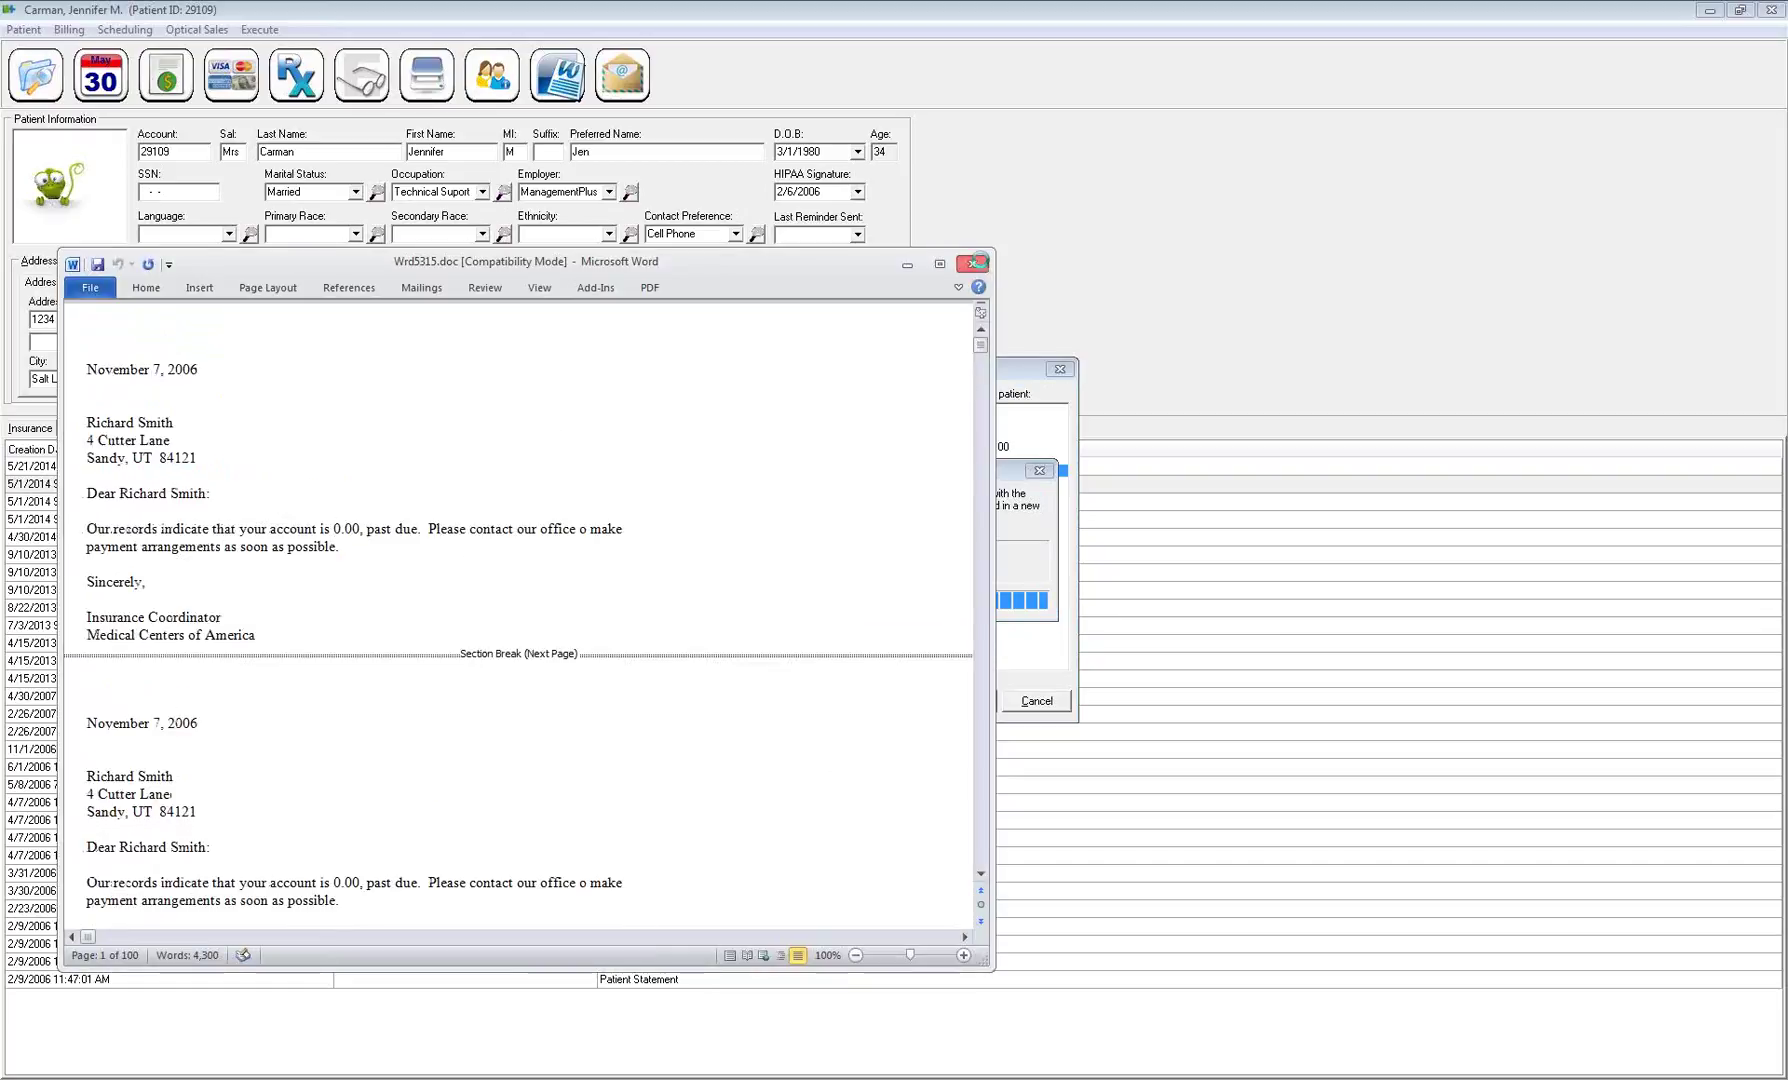
{"action": "left_click", "coordinate": [971, 263]}
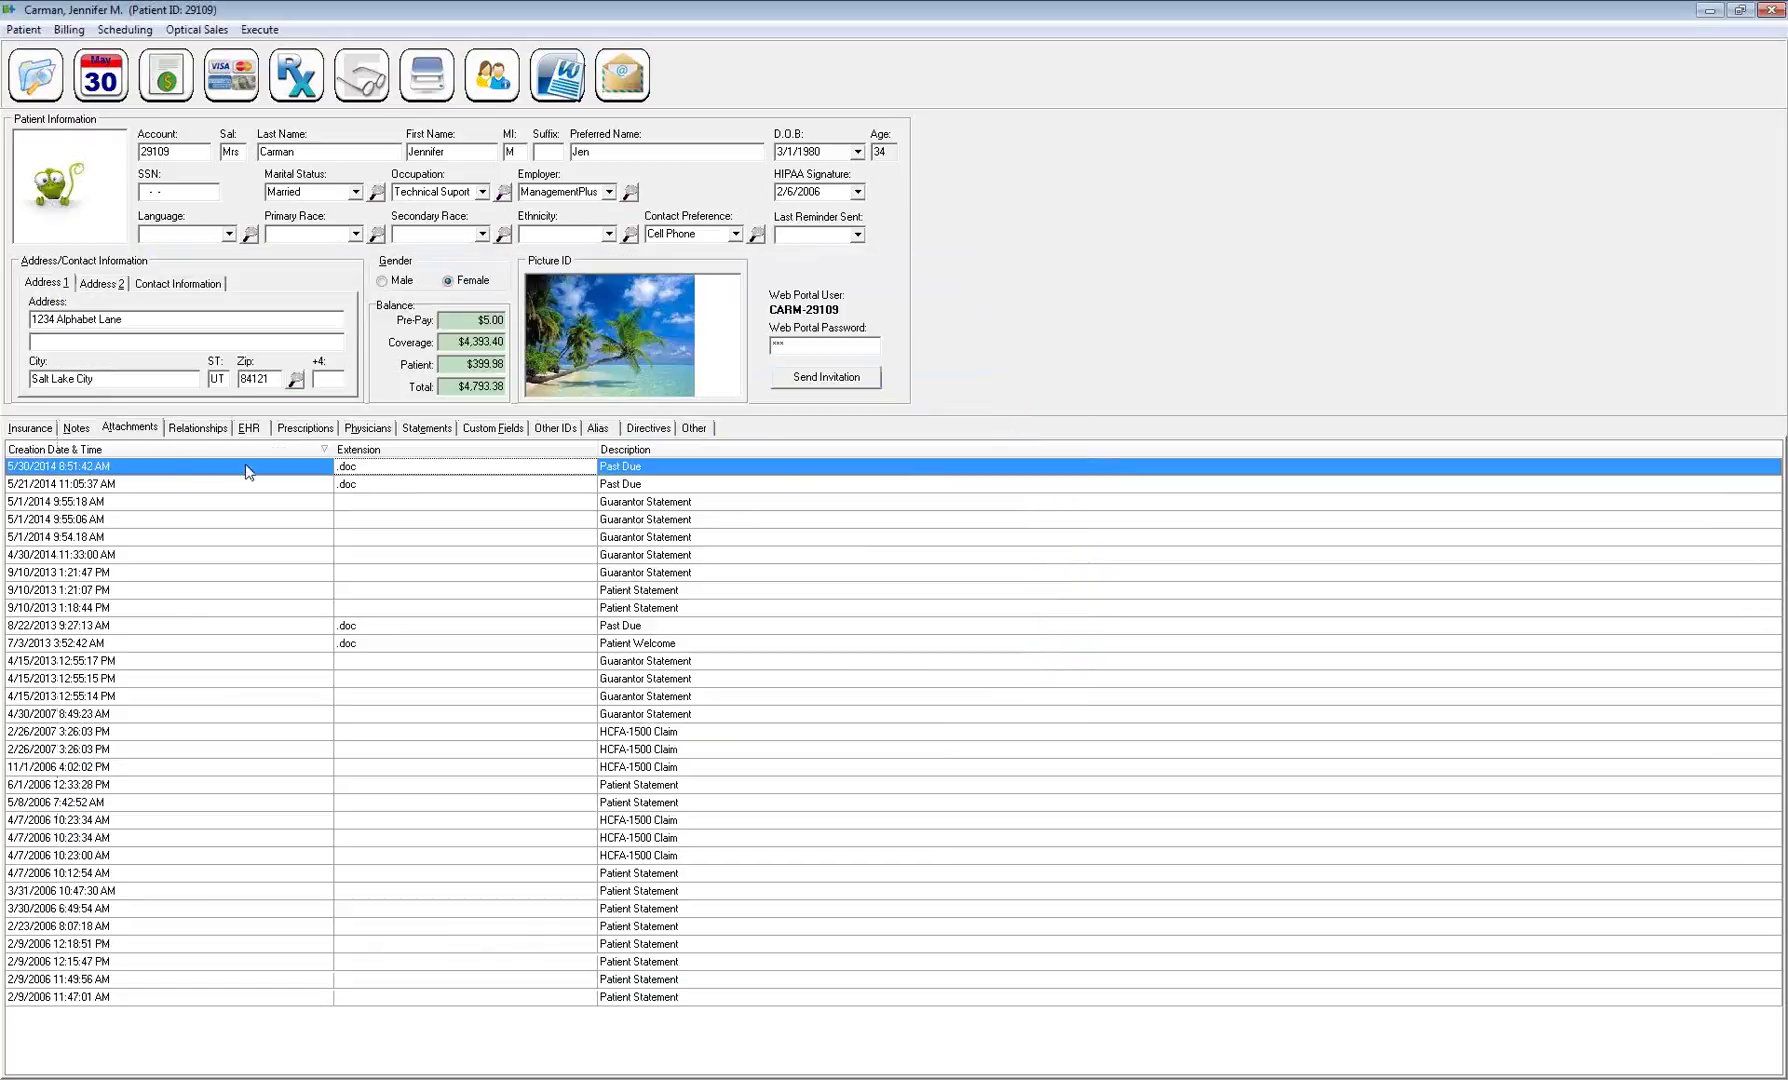
Try attaching a file from the new Past Due attachment's menu, then cancel
{"action": "left_click", "coordinate": [245, 466]}
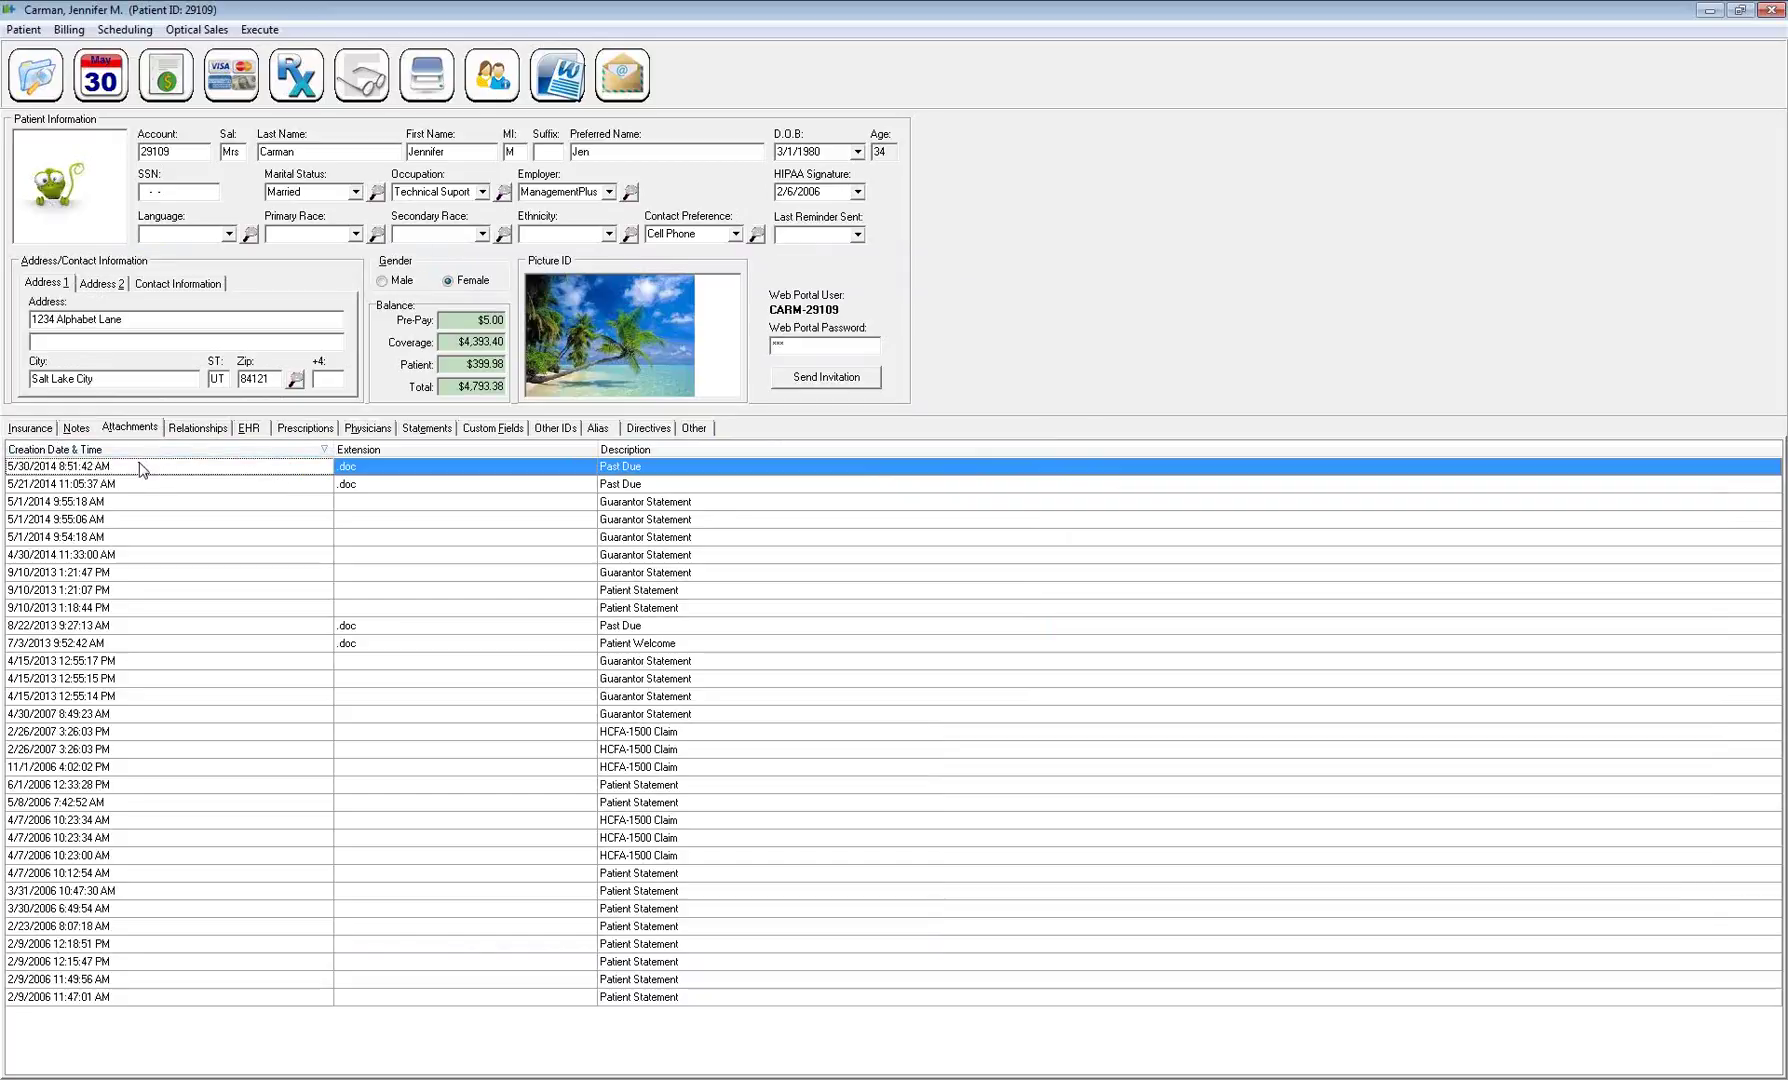
{"action": "right_click", "coordinate": [290, 471]}
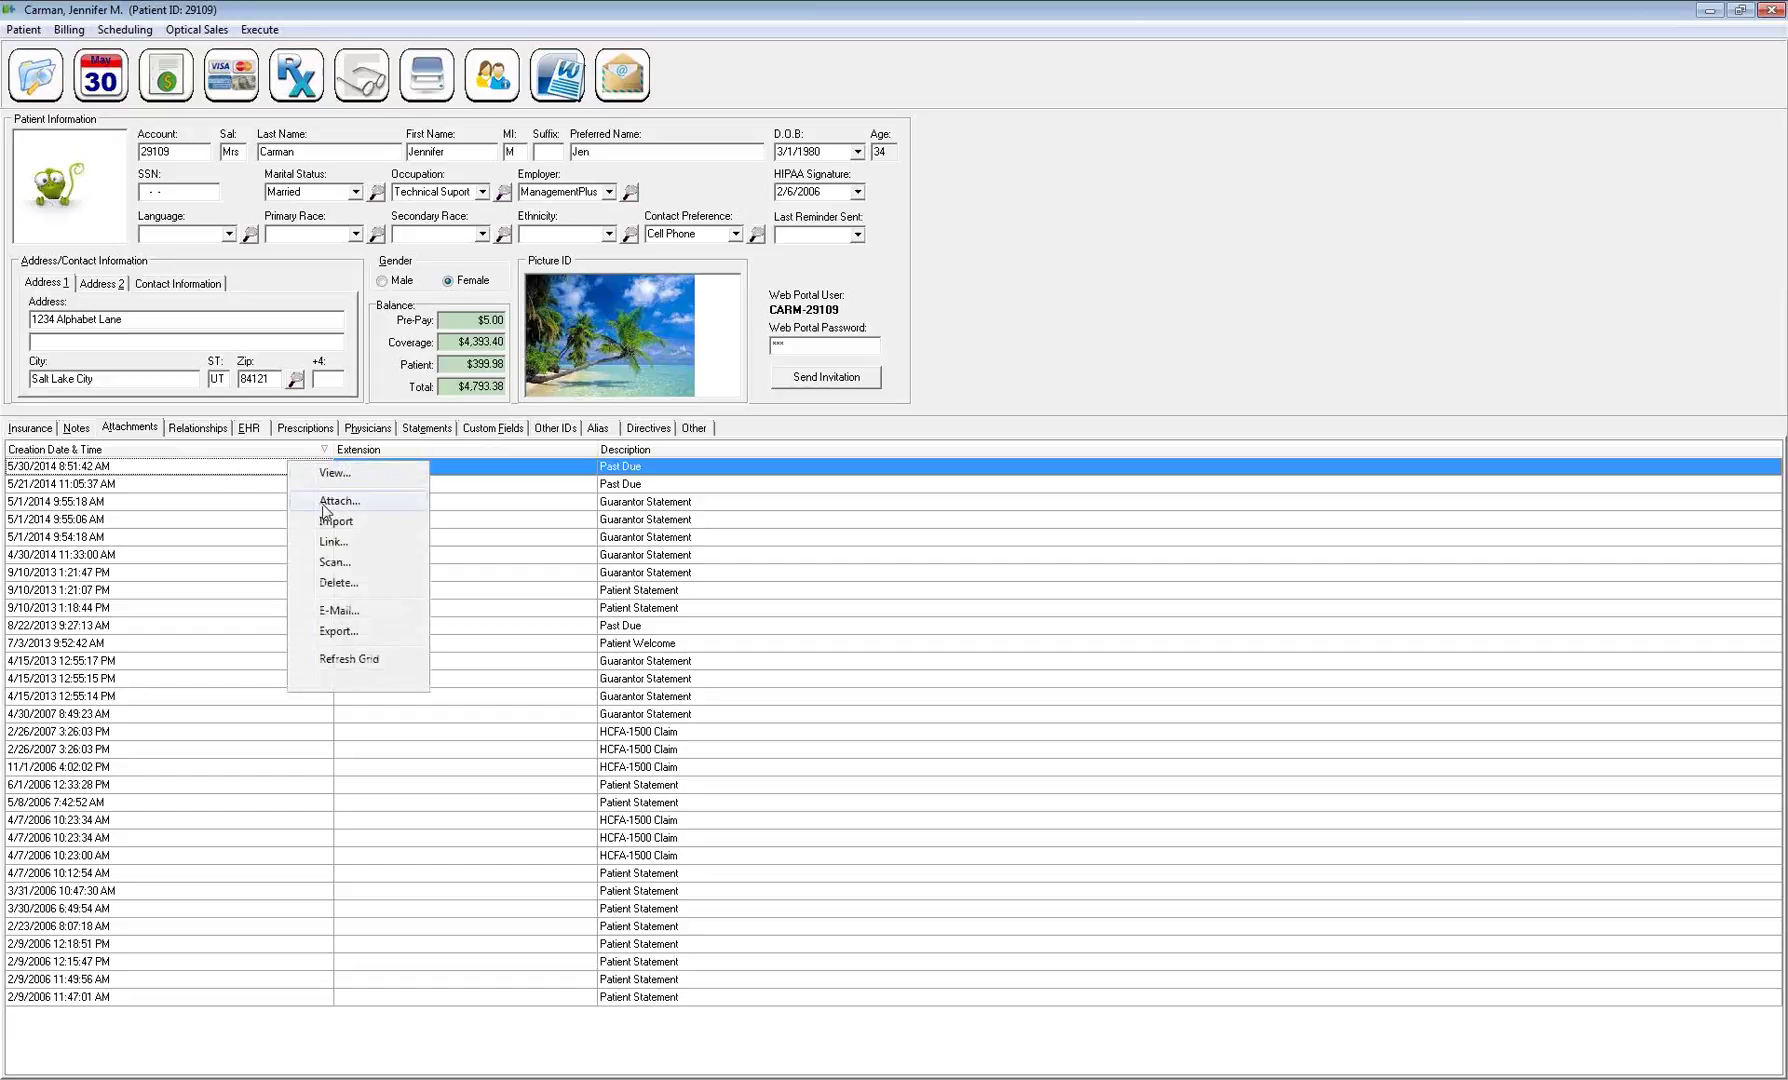
{"action": "left_click", "coordinate": [323, 506]}
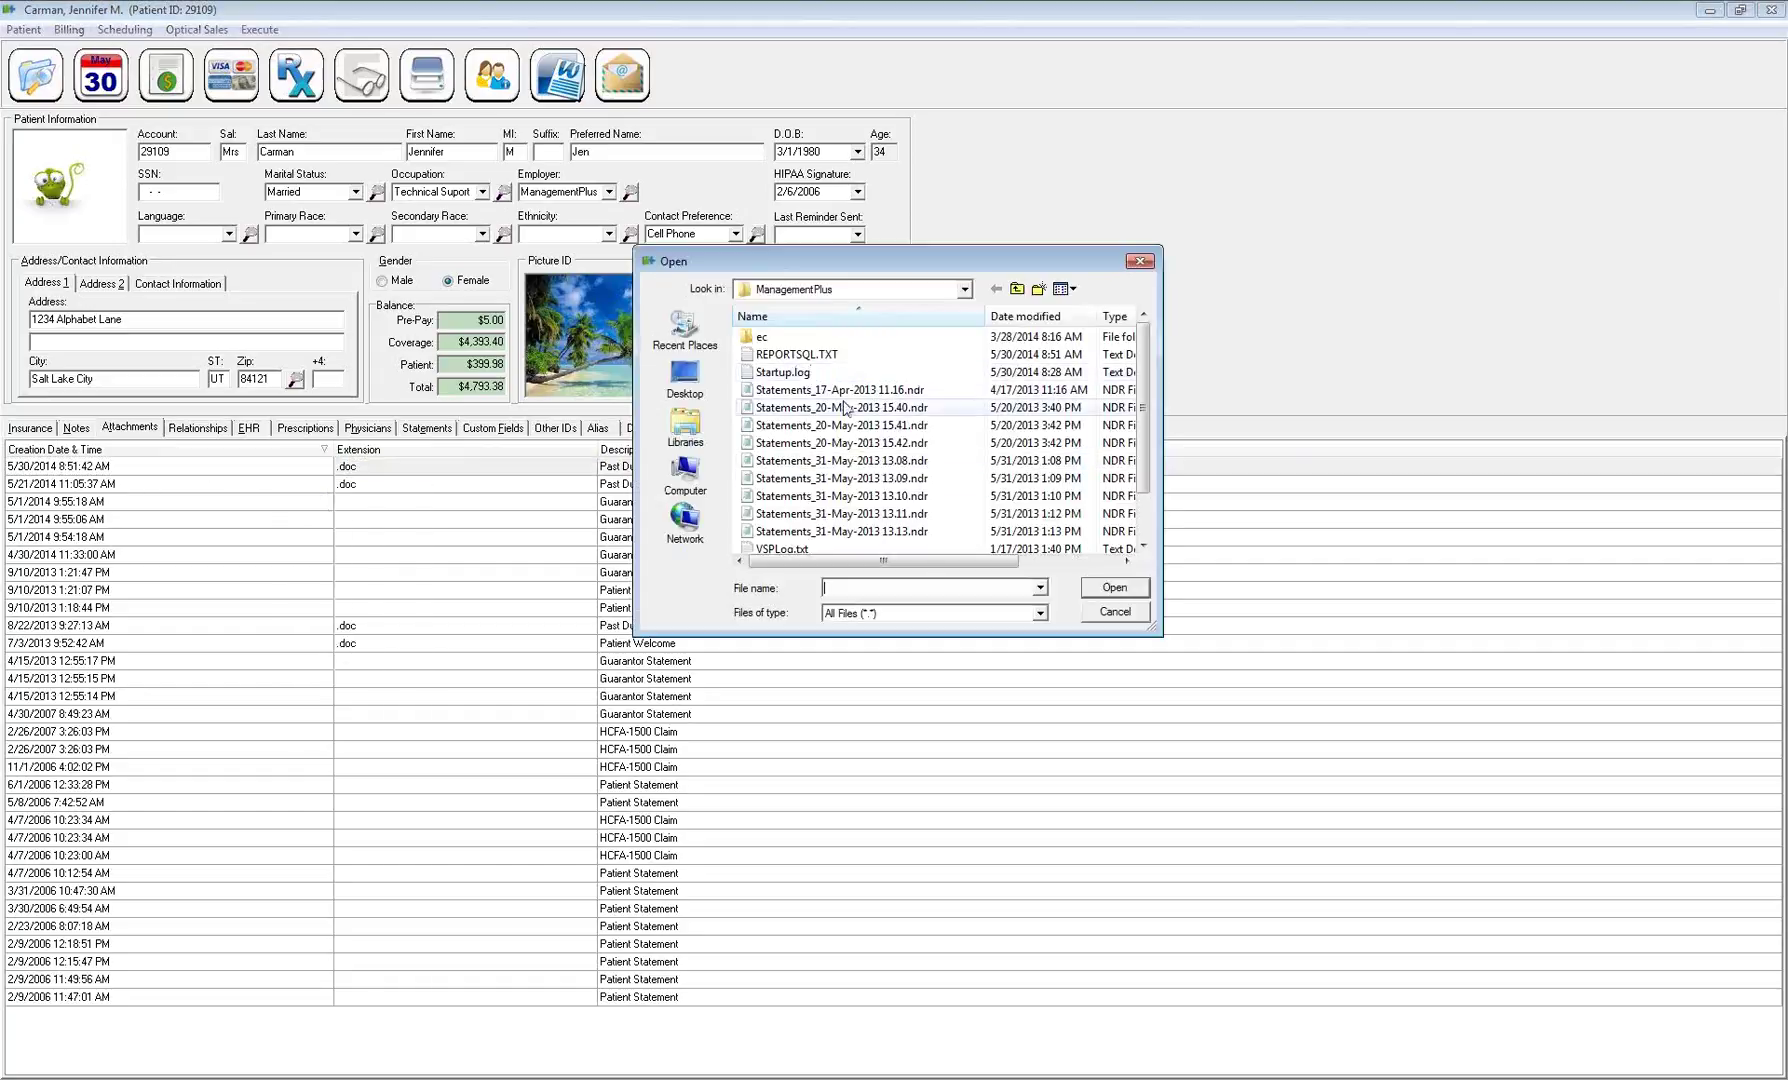
{"action": "left_click", "coordinate": [1112, 612]}
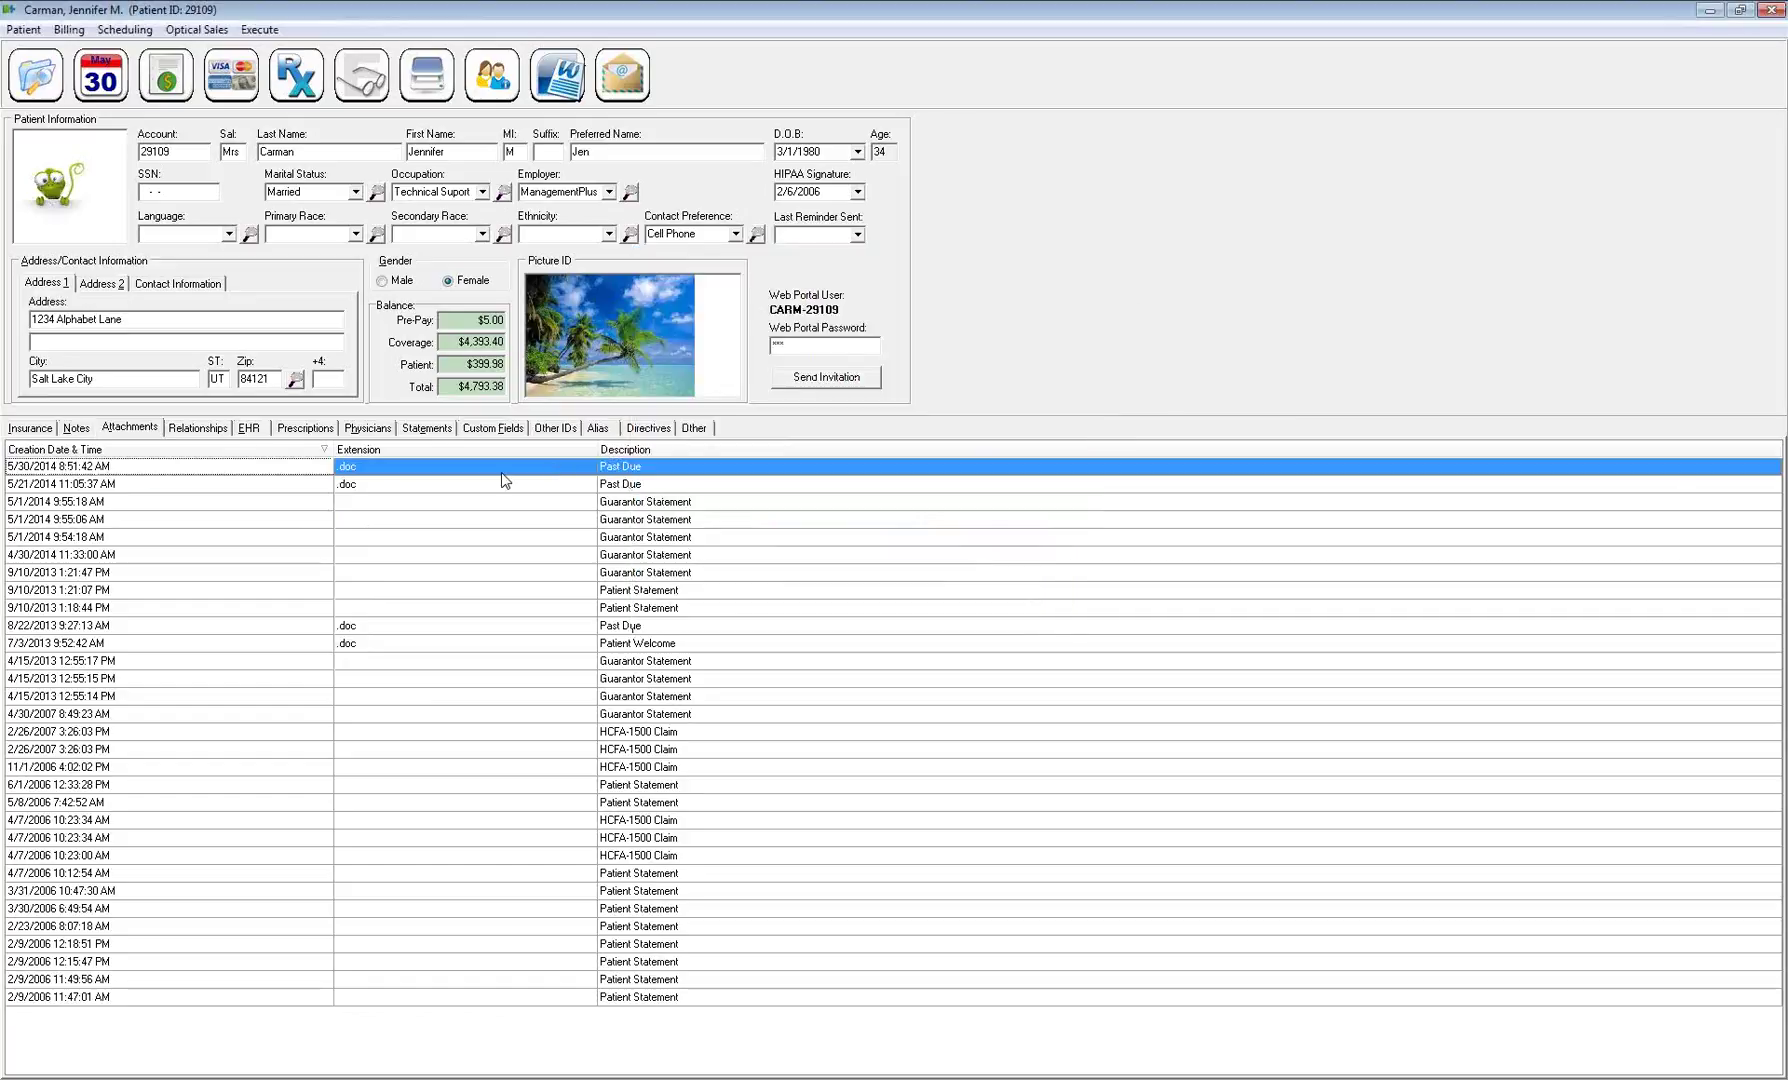
Open the scanned document window, attempt a scan, and close the blank window
{"action": "right_click", "coordinate": [486, 502]}
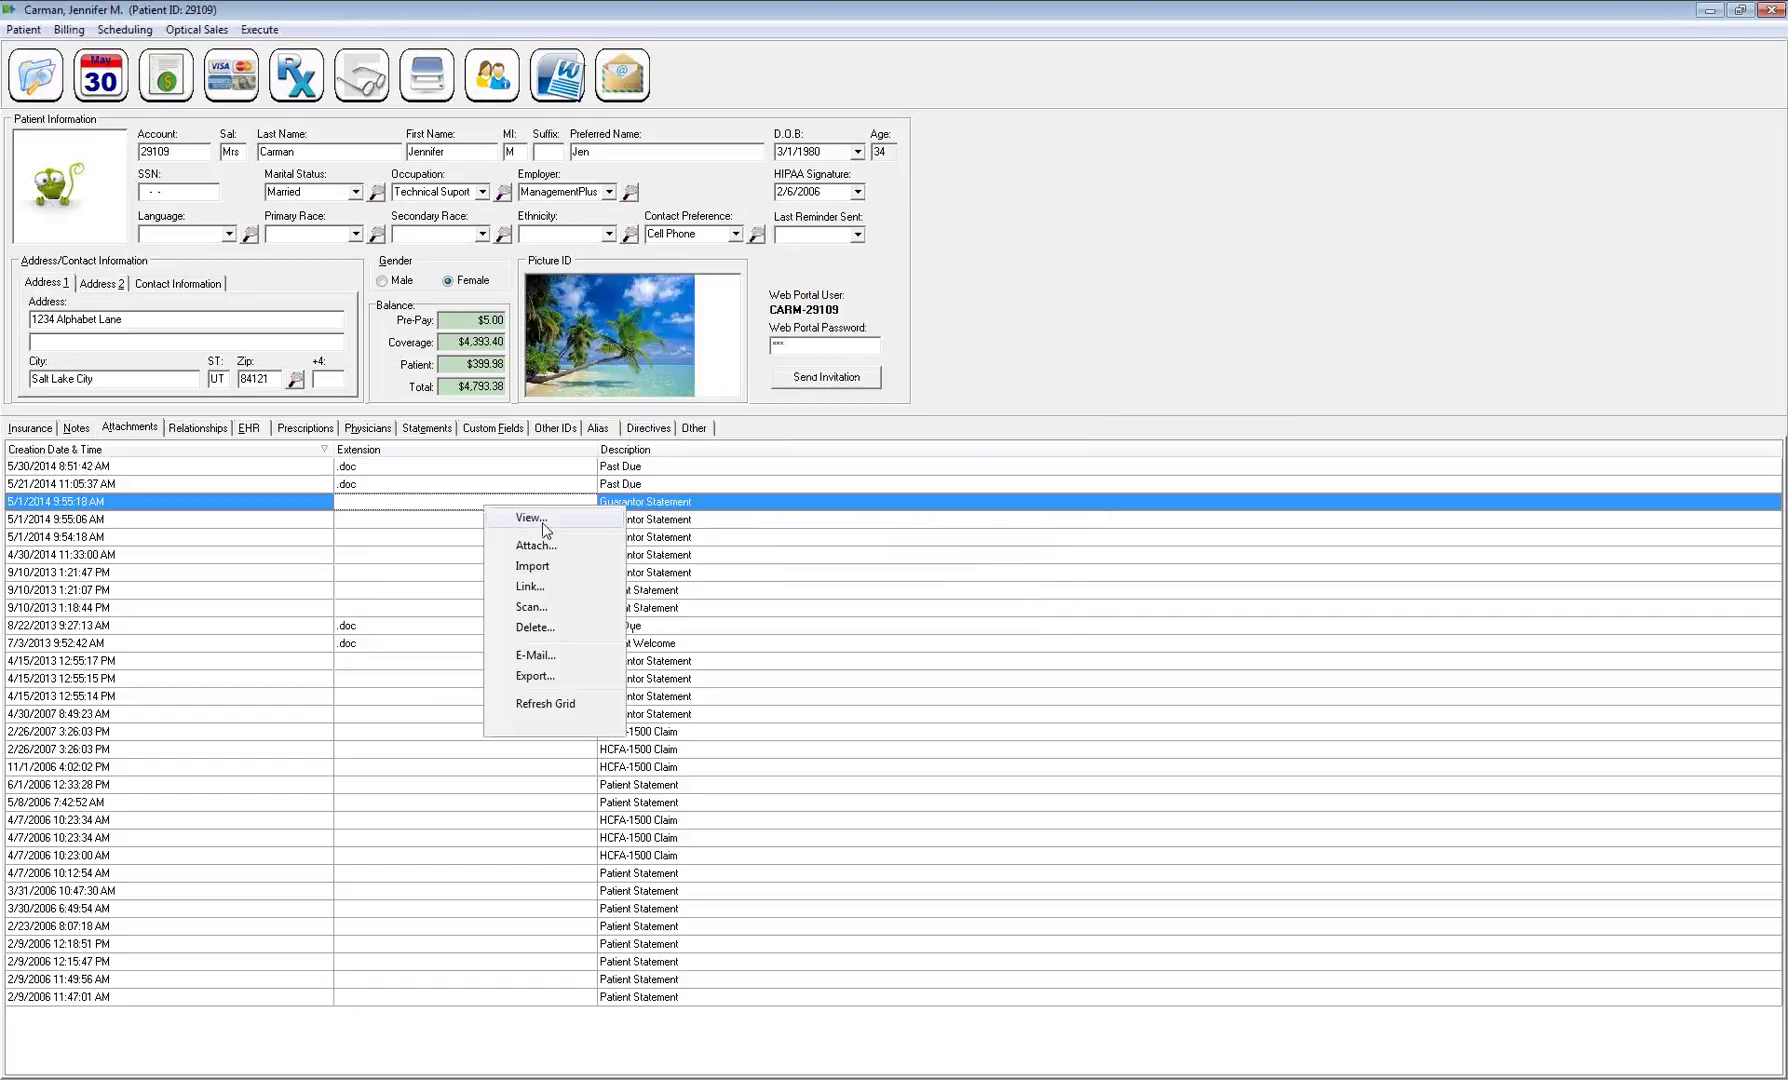
{"action": "left_click", "coordinate": [525, 609]}
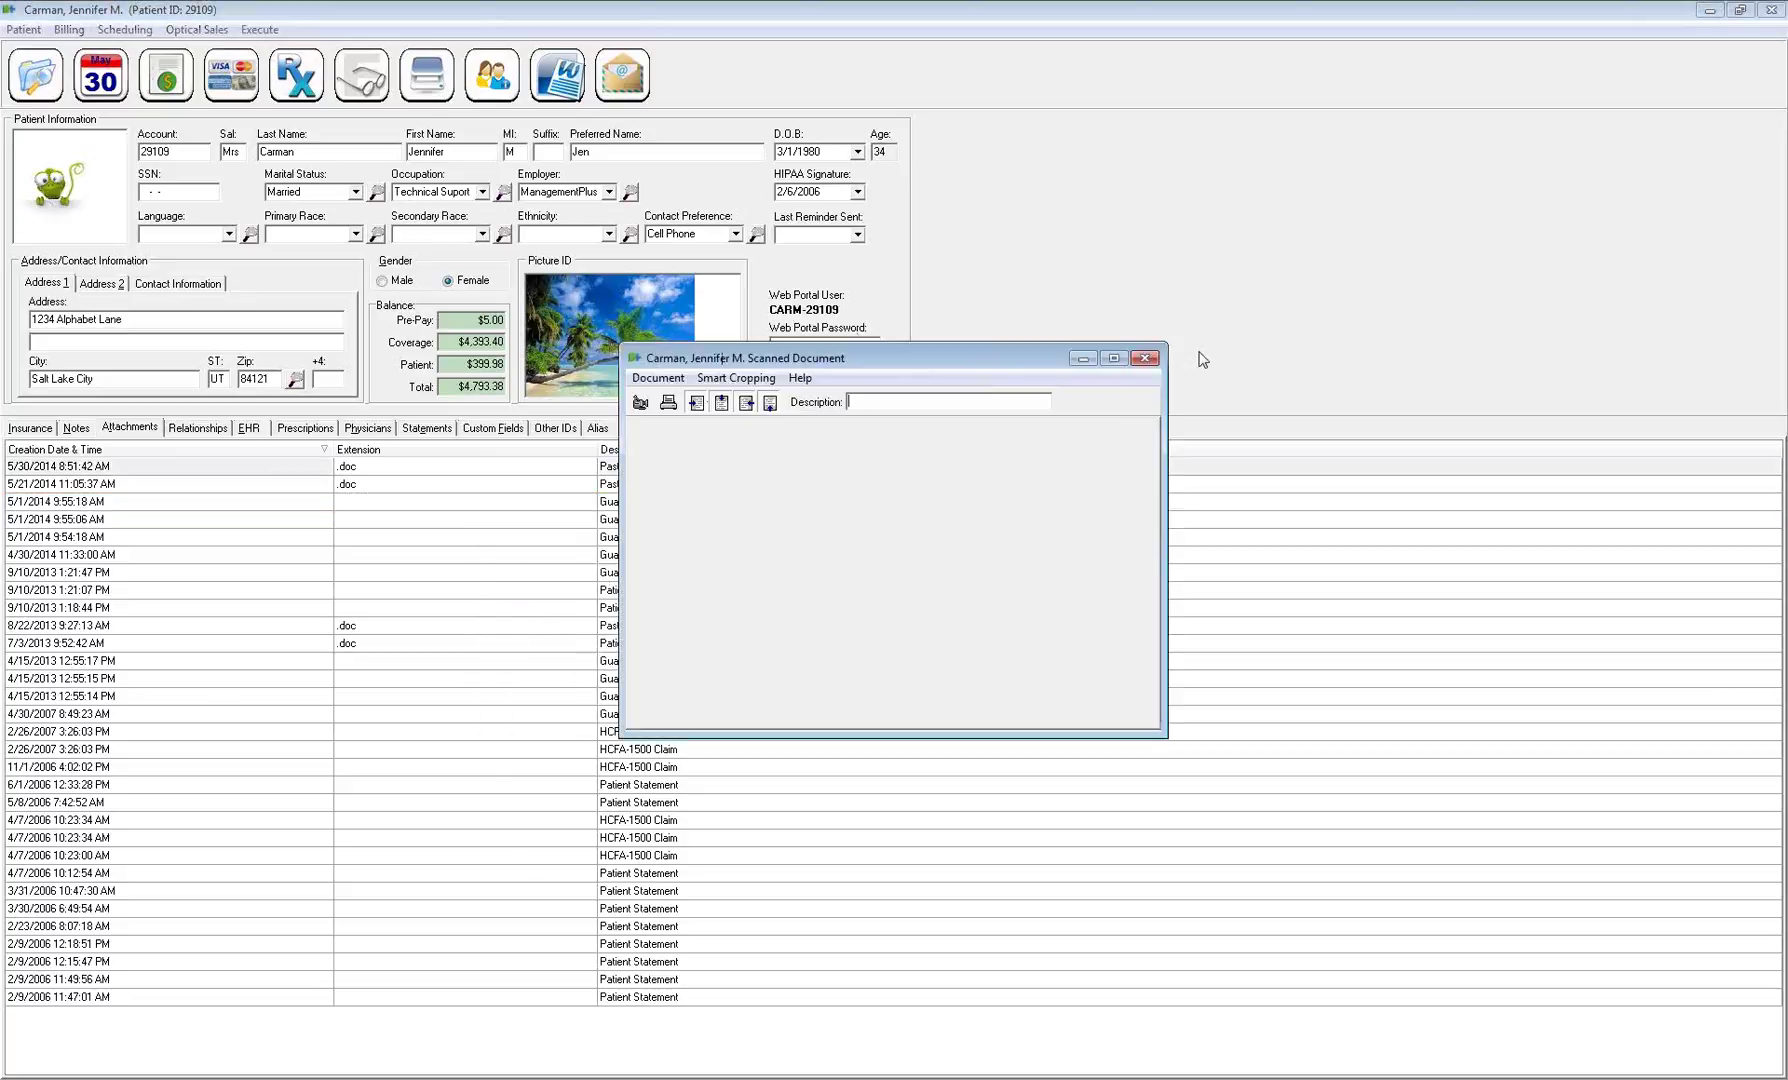
{"action": "left_click", "coordinate": [1143, 361]}
{"action": "left_click", "coordinate": [427, 82]}
{"action": "left_click", "coordinate": [641, 404]}
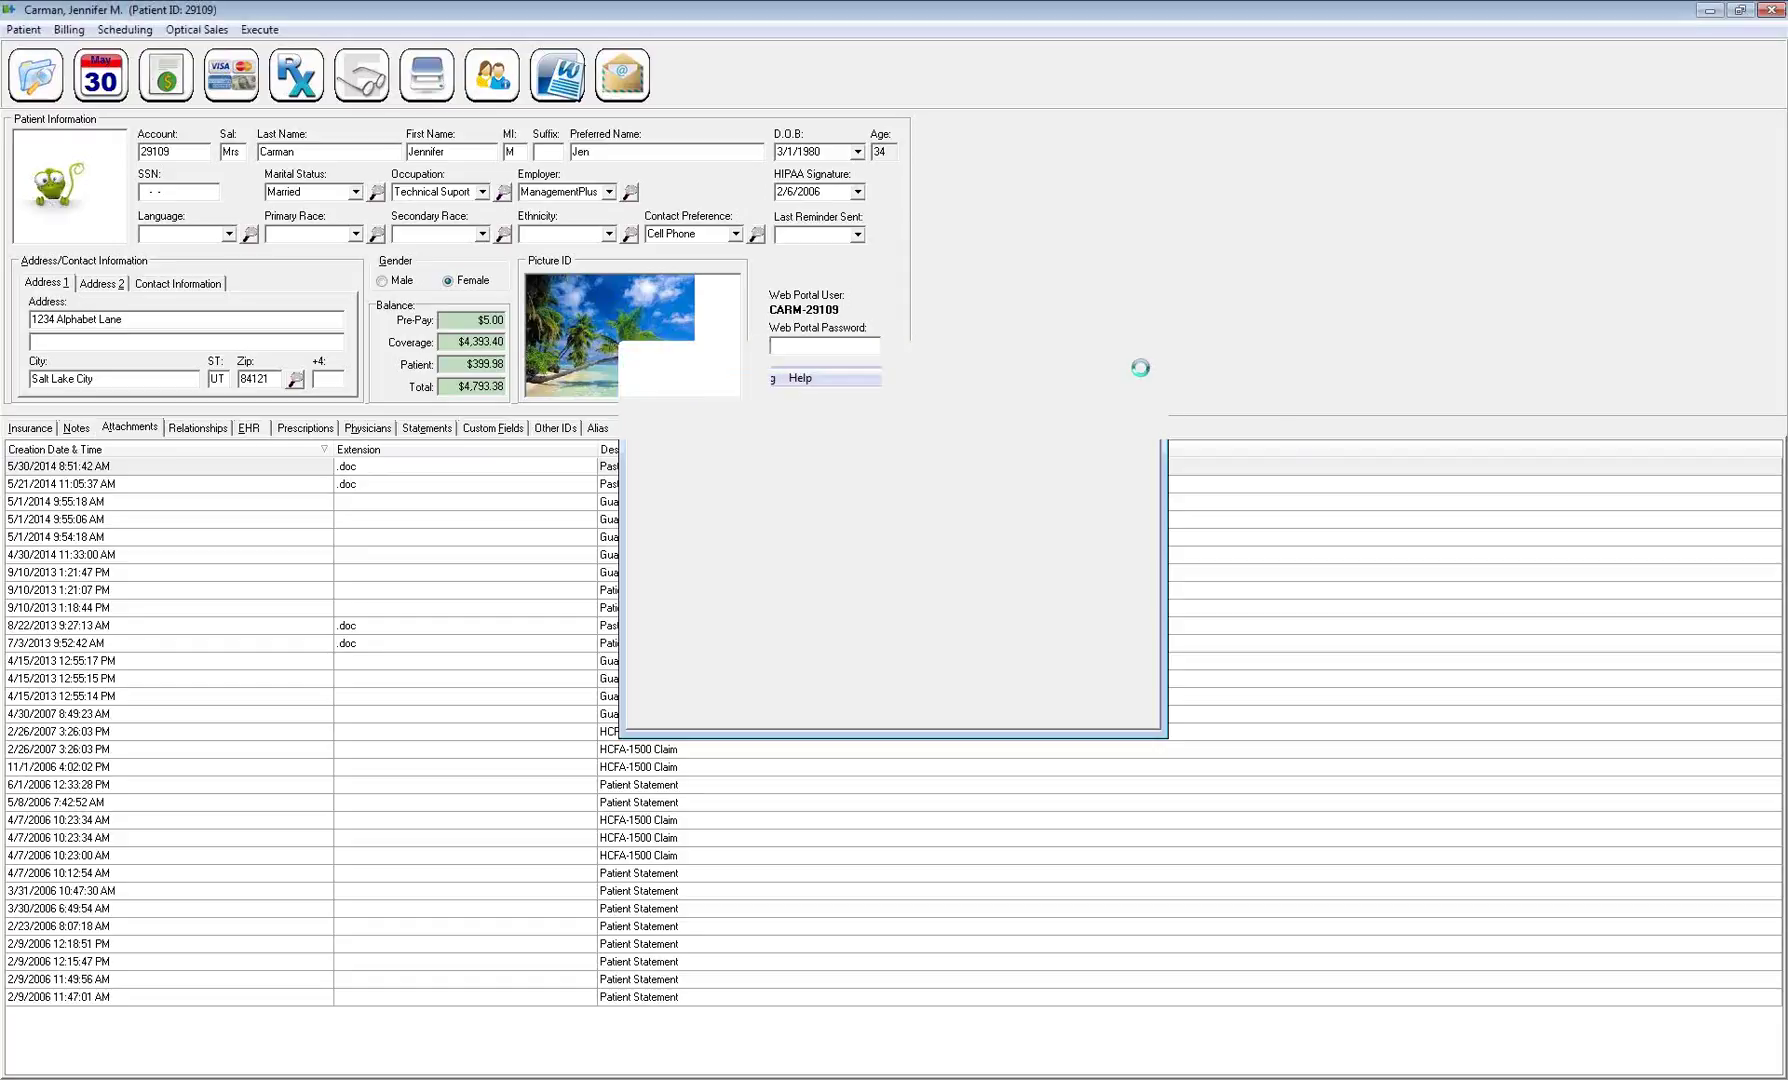
{"action": "left_click", "coordinate": [645, 505]}
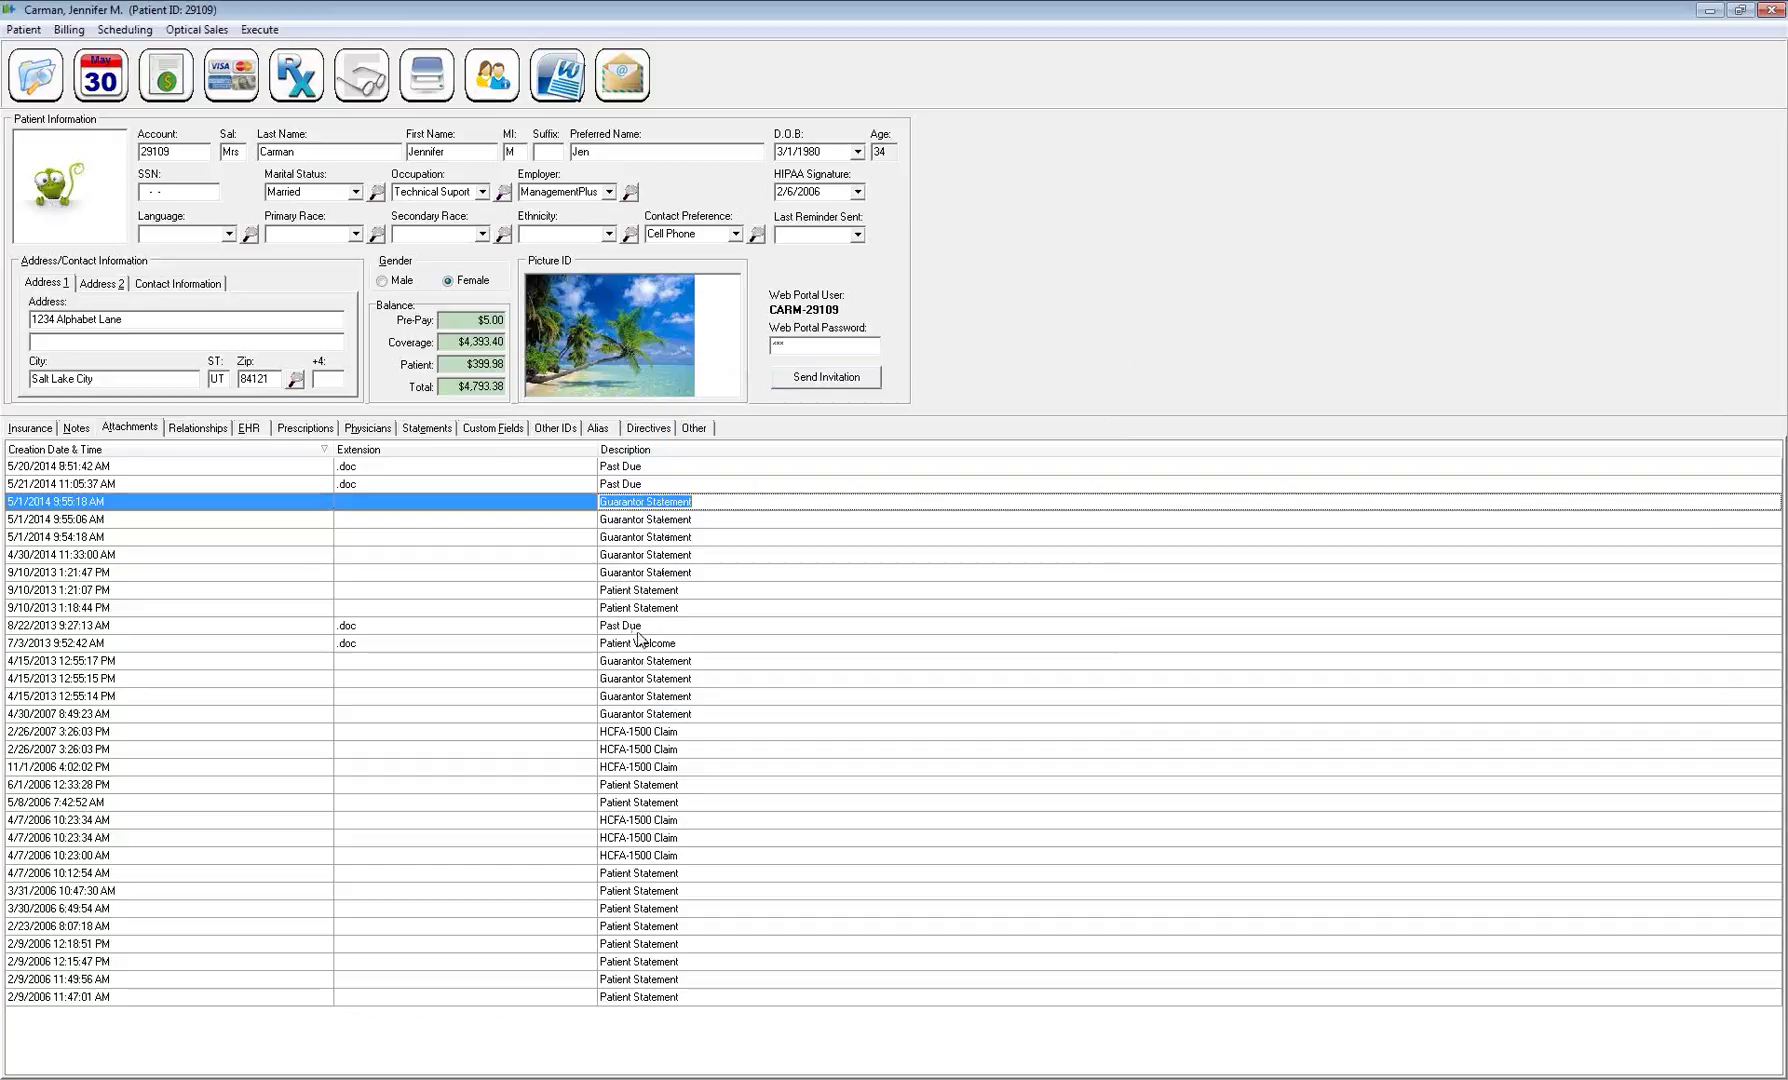
Refresh the attachments list, then switch to the patient's Relationships list
{"action": "left_click", "coordinate": [660, 737]}
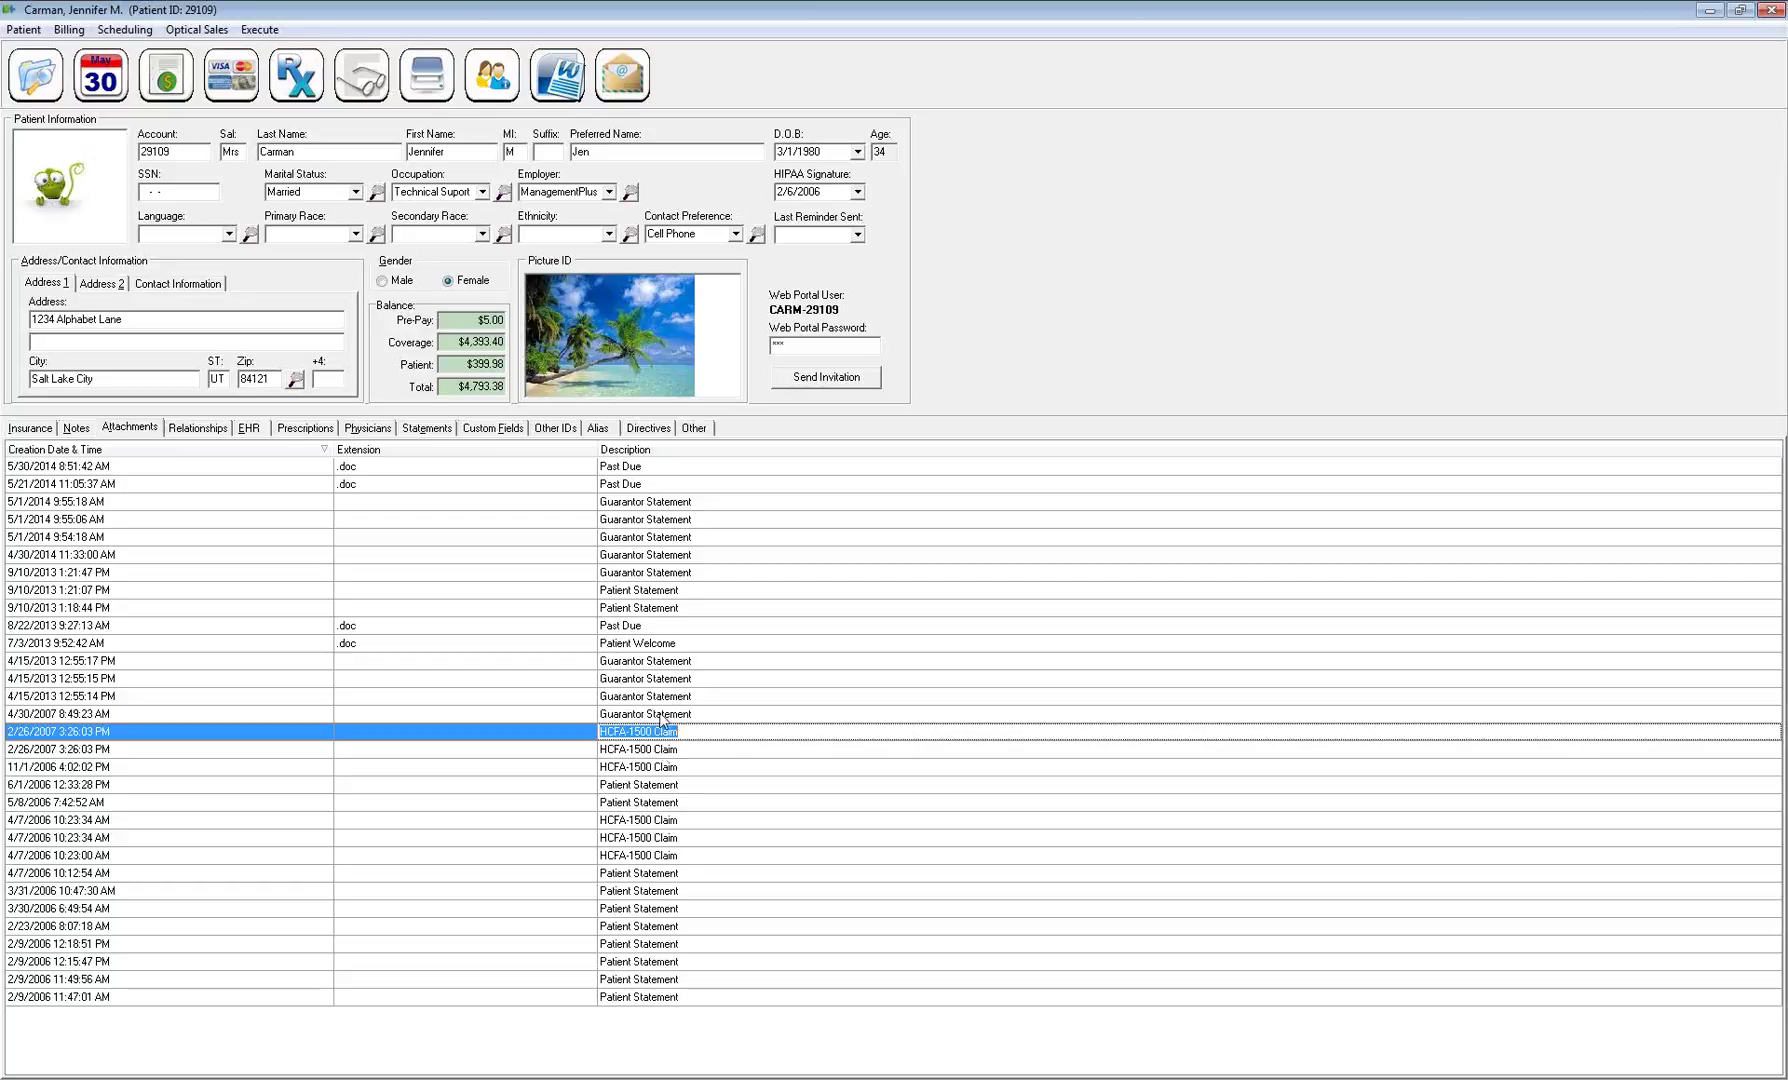
{"action": "right_click", "coordinate": [668, 711]}
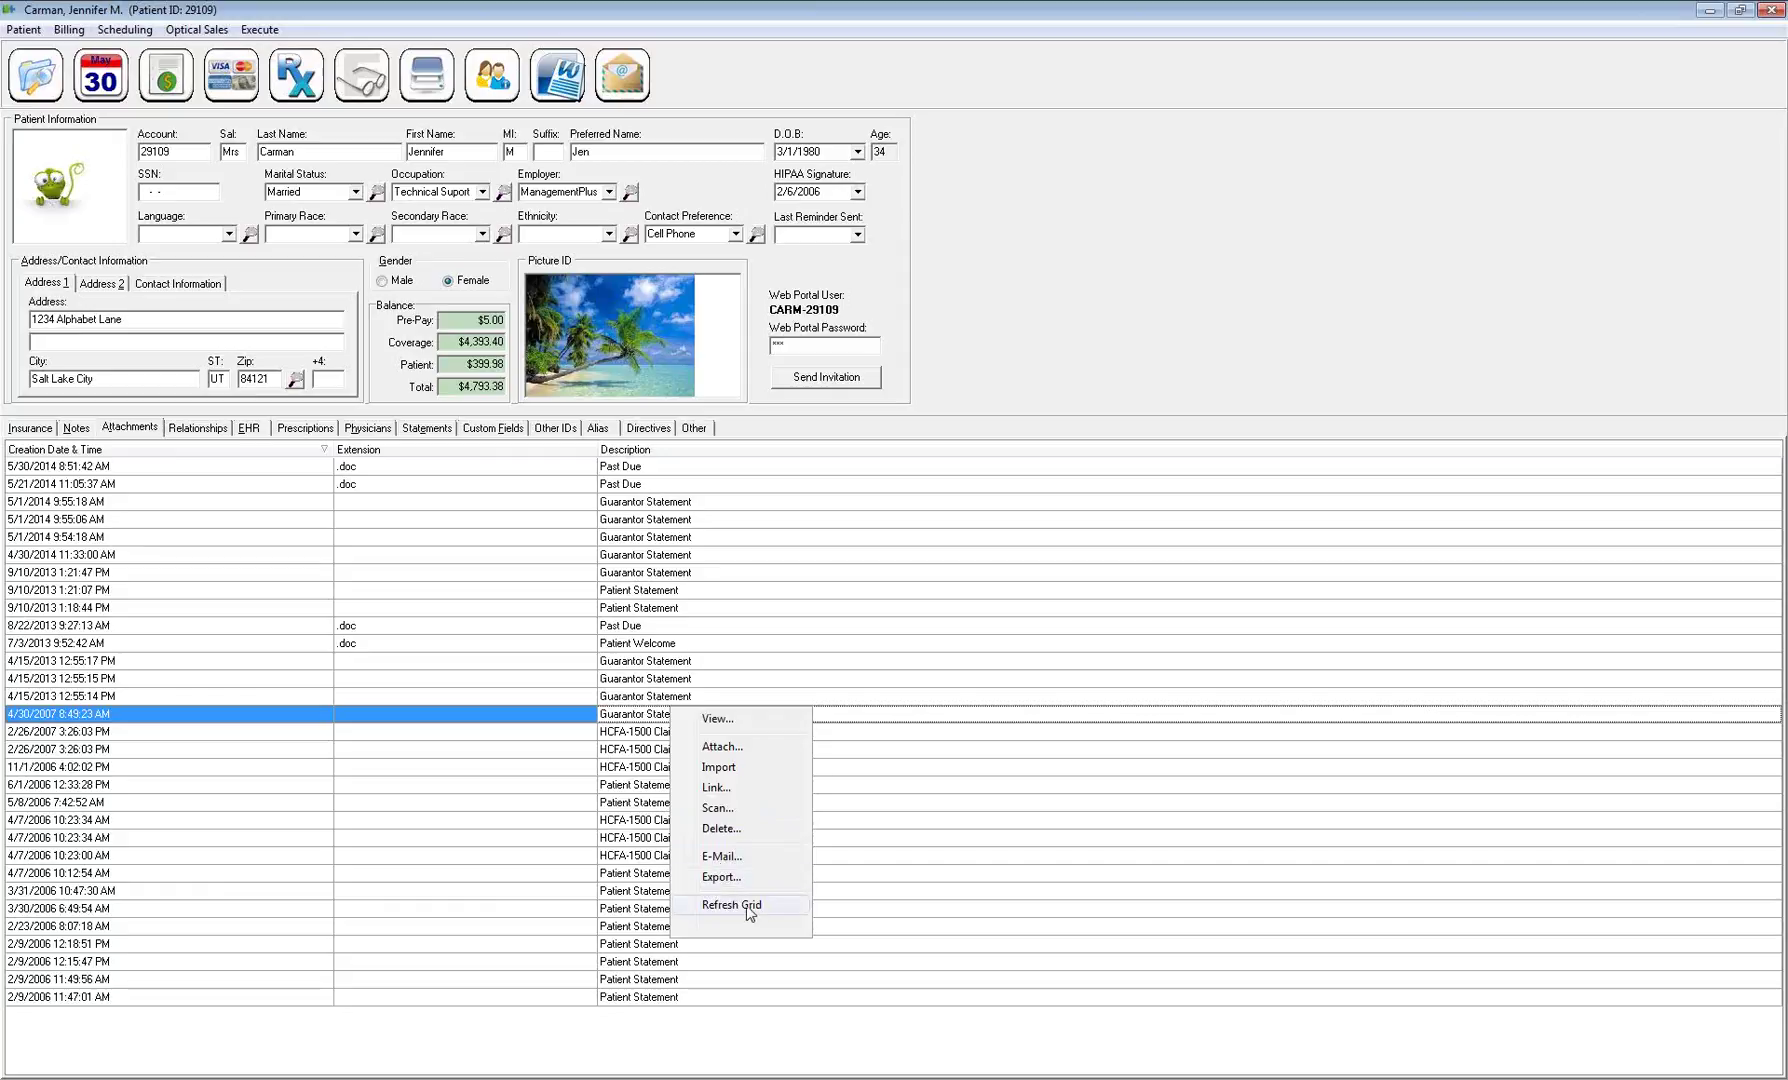
{"action": "left_click", "coordinate": [757, 903]}
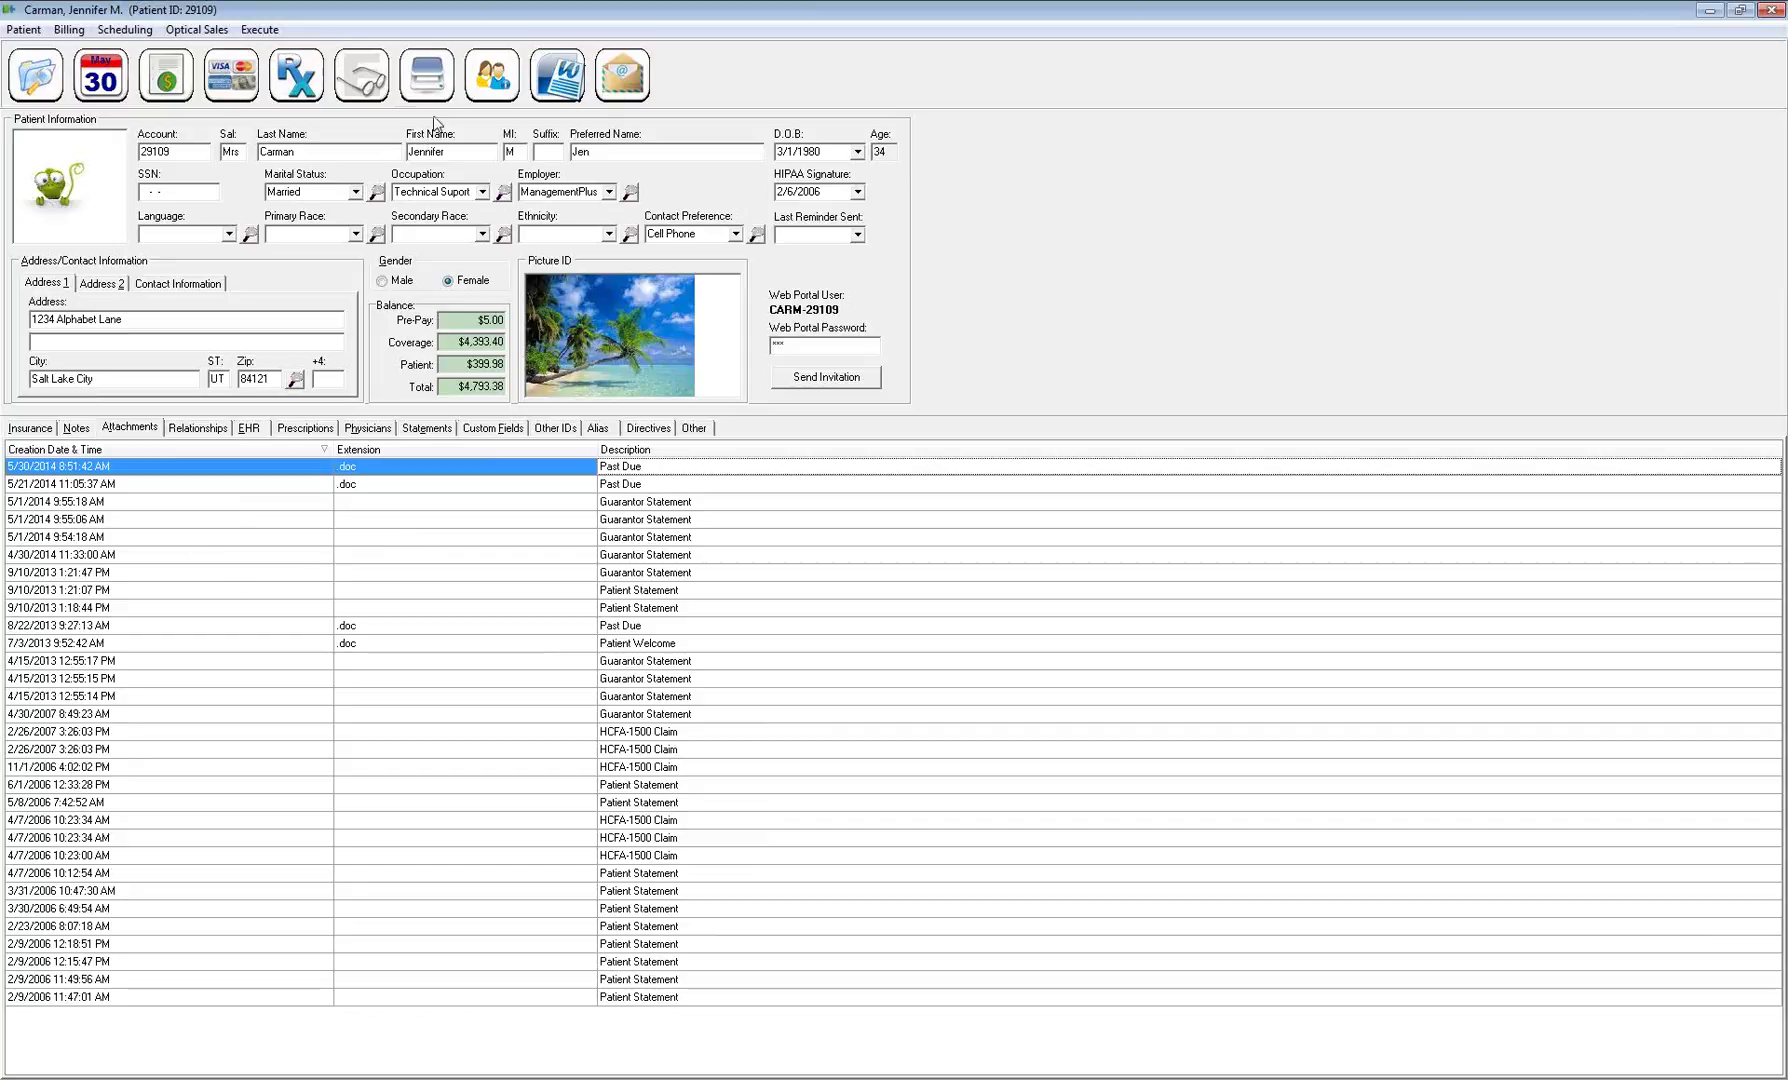
{"action": "right_click", "coordinate": [483, 537]}
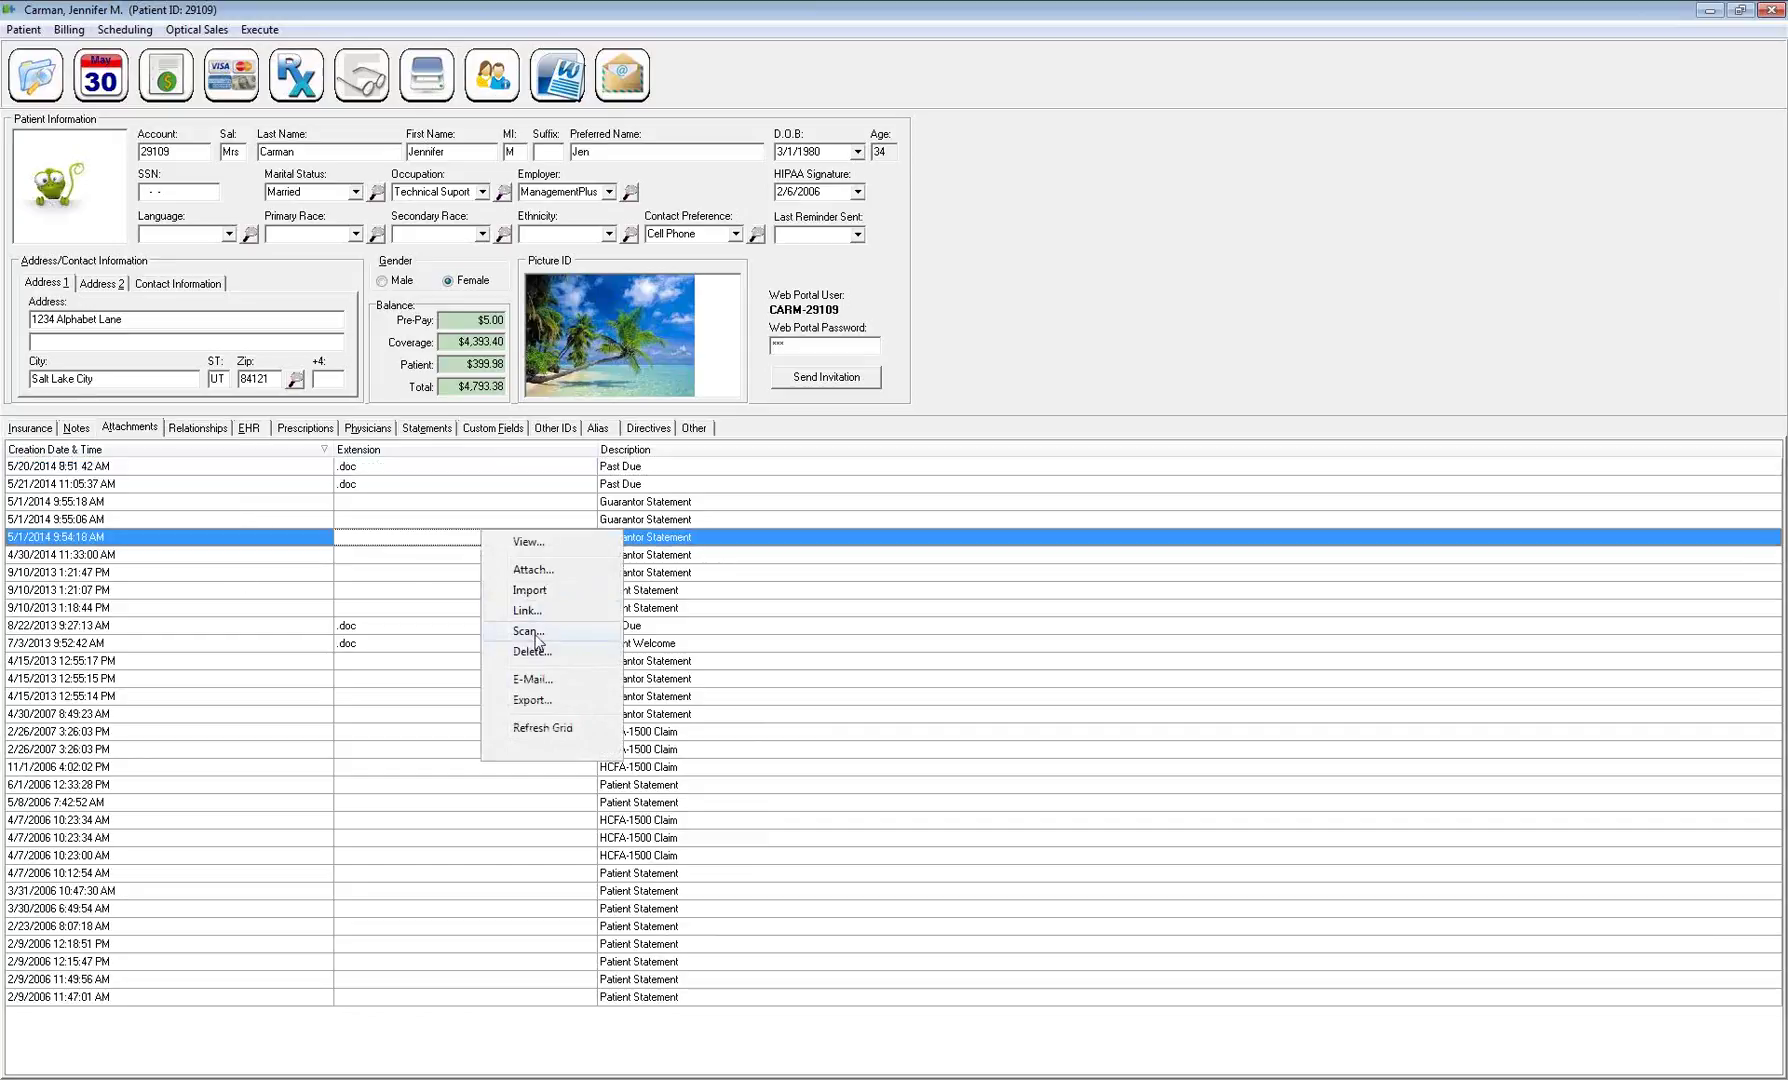
{"action": "left_click", "coordinate": [219, 432]}
{"action": "left_click", "coordinate": [219, 432]}
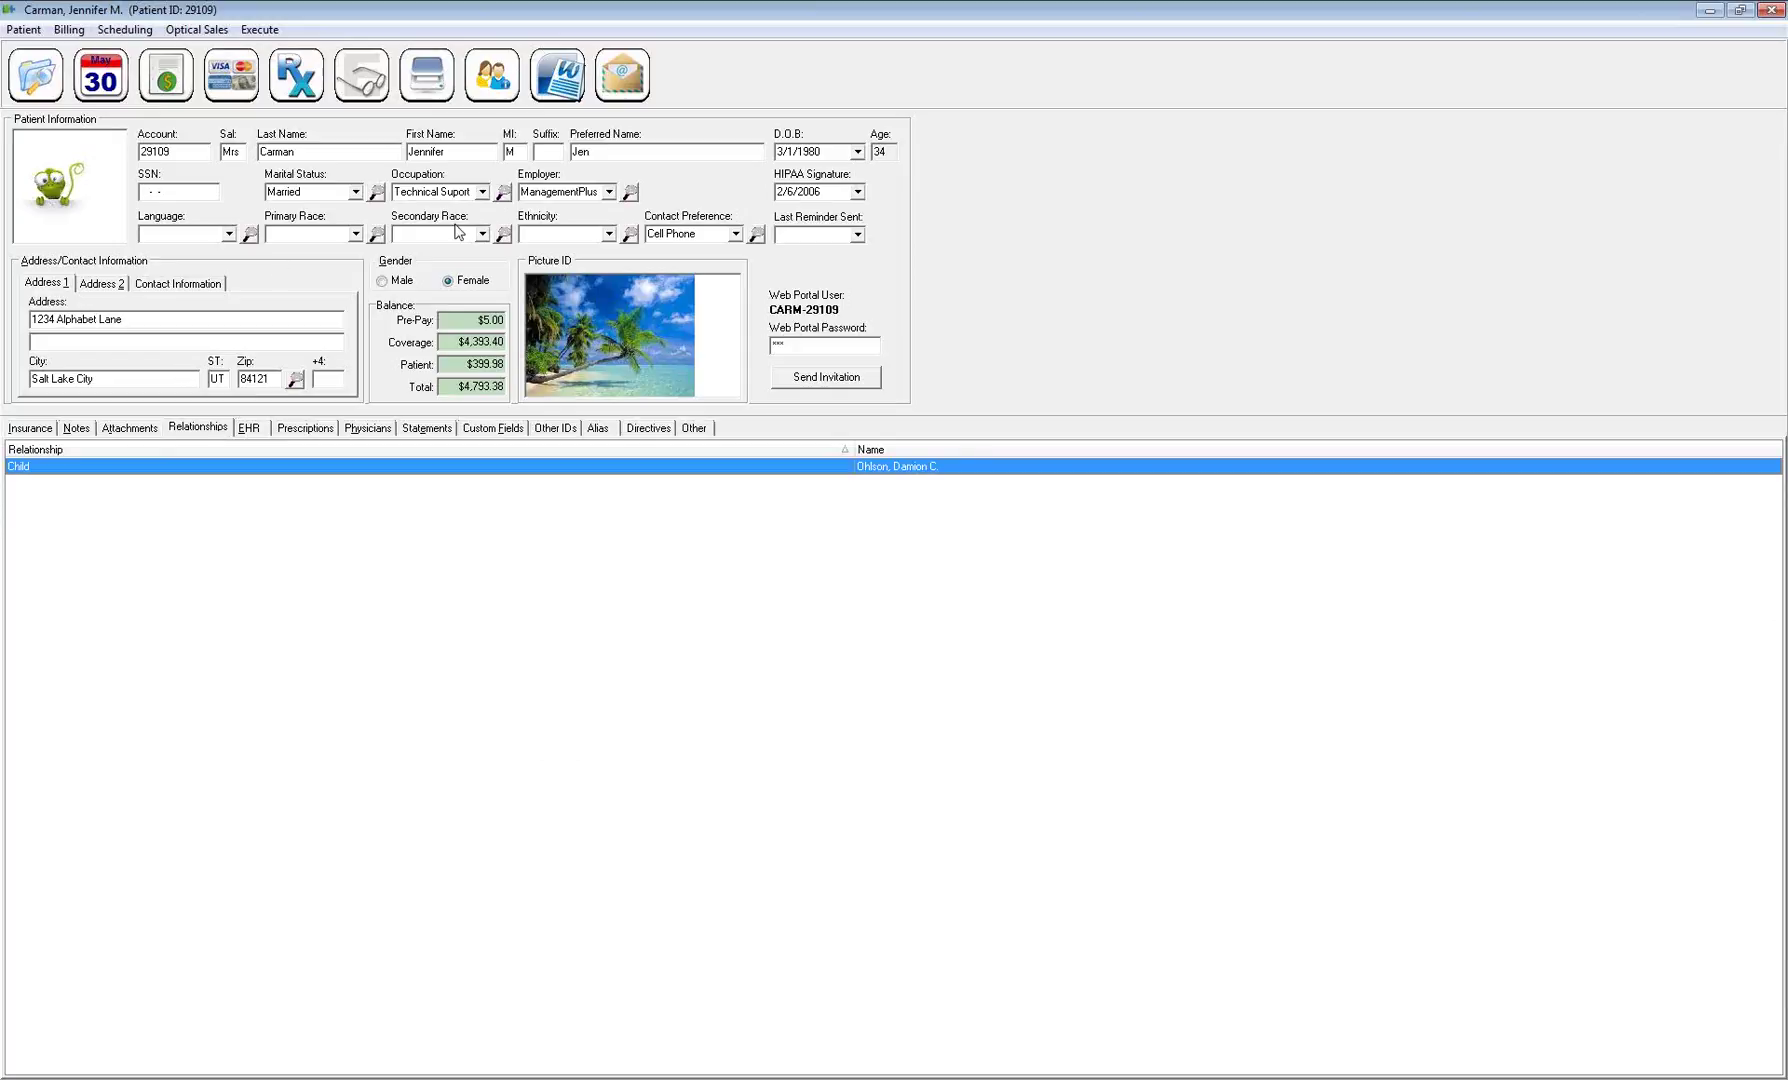
Add a Father relationship linked to a patient chosen from the recent-patients list
{"action": "left_click", "coordinate": [455, 147]}
{"action": "left_click", "coordinate": [322, 468]}
{"action": "right_click", "coordinate": [196, 490]}
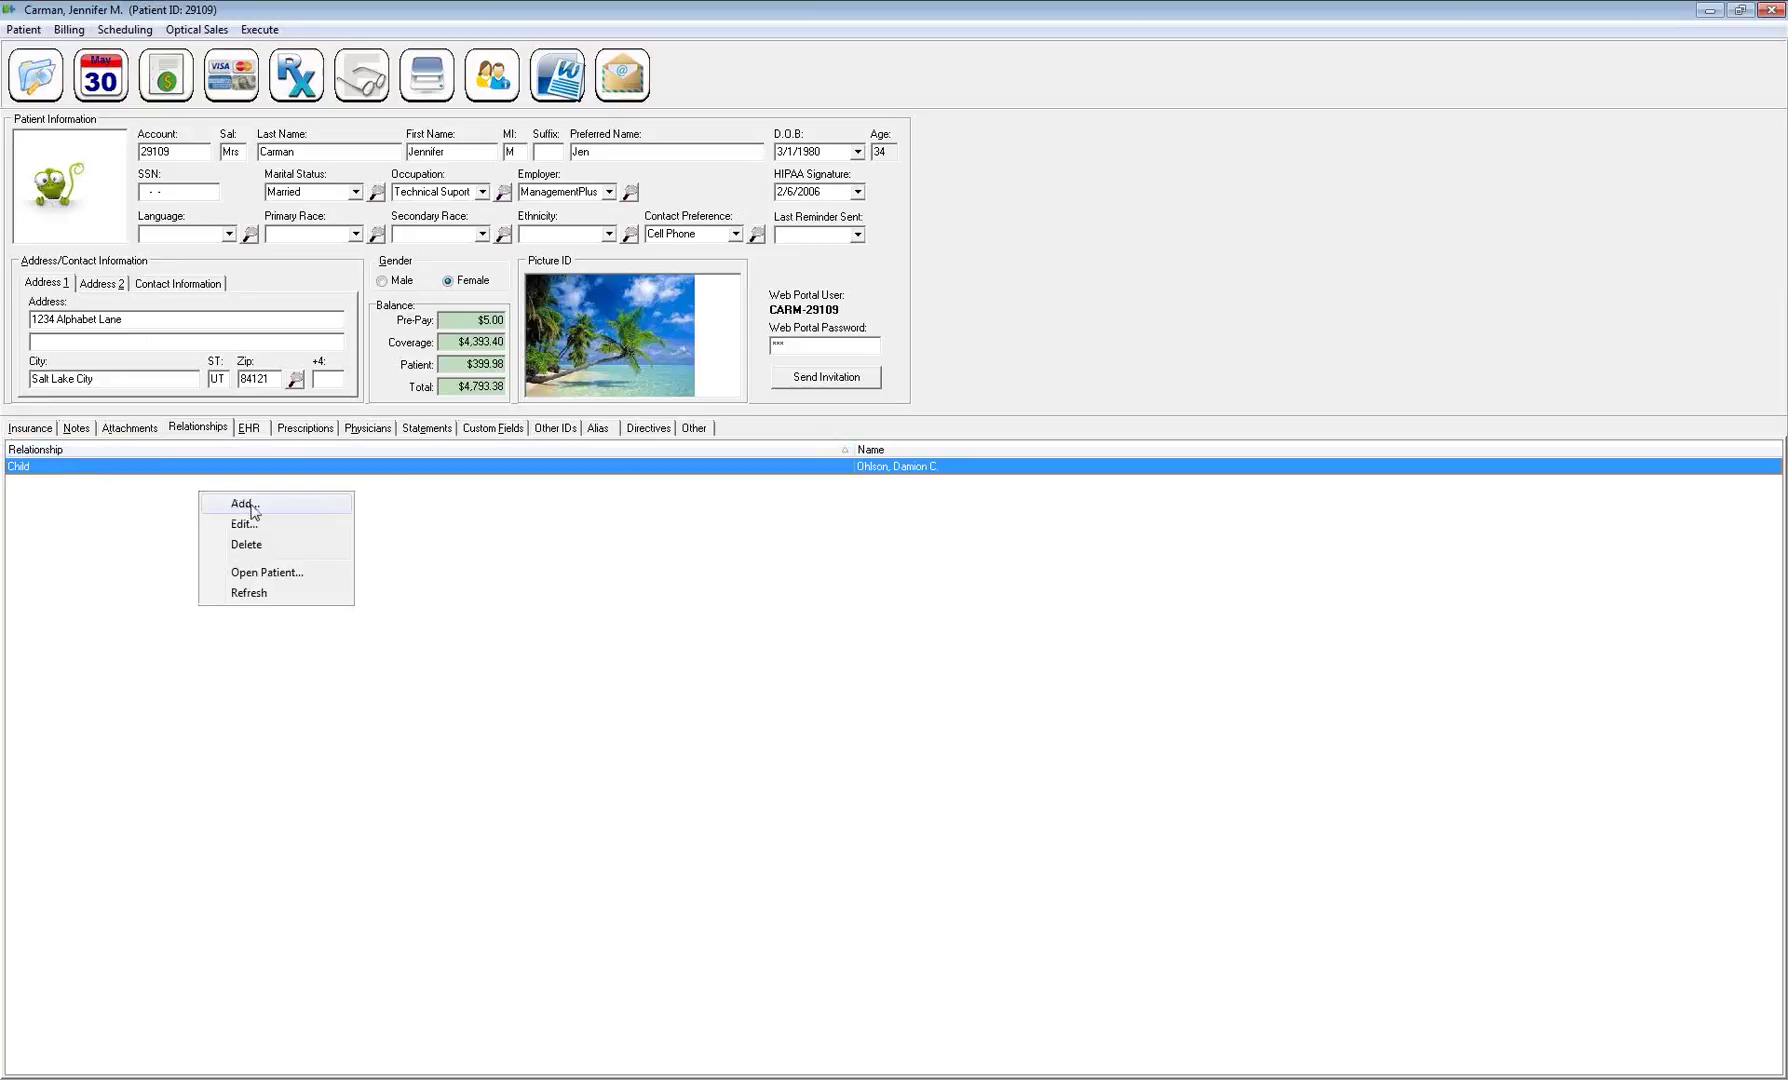
{"action": "left_click", "coordinate": [249, 510]}
{"action": "left_click", "coordinate": [963, 517]}
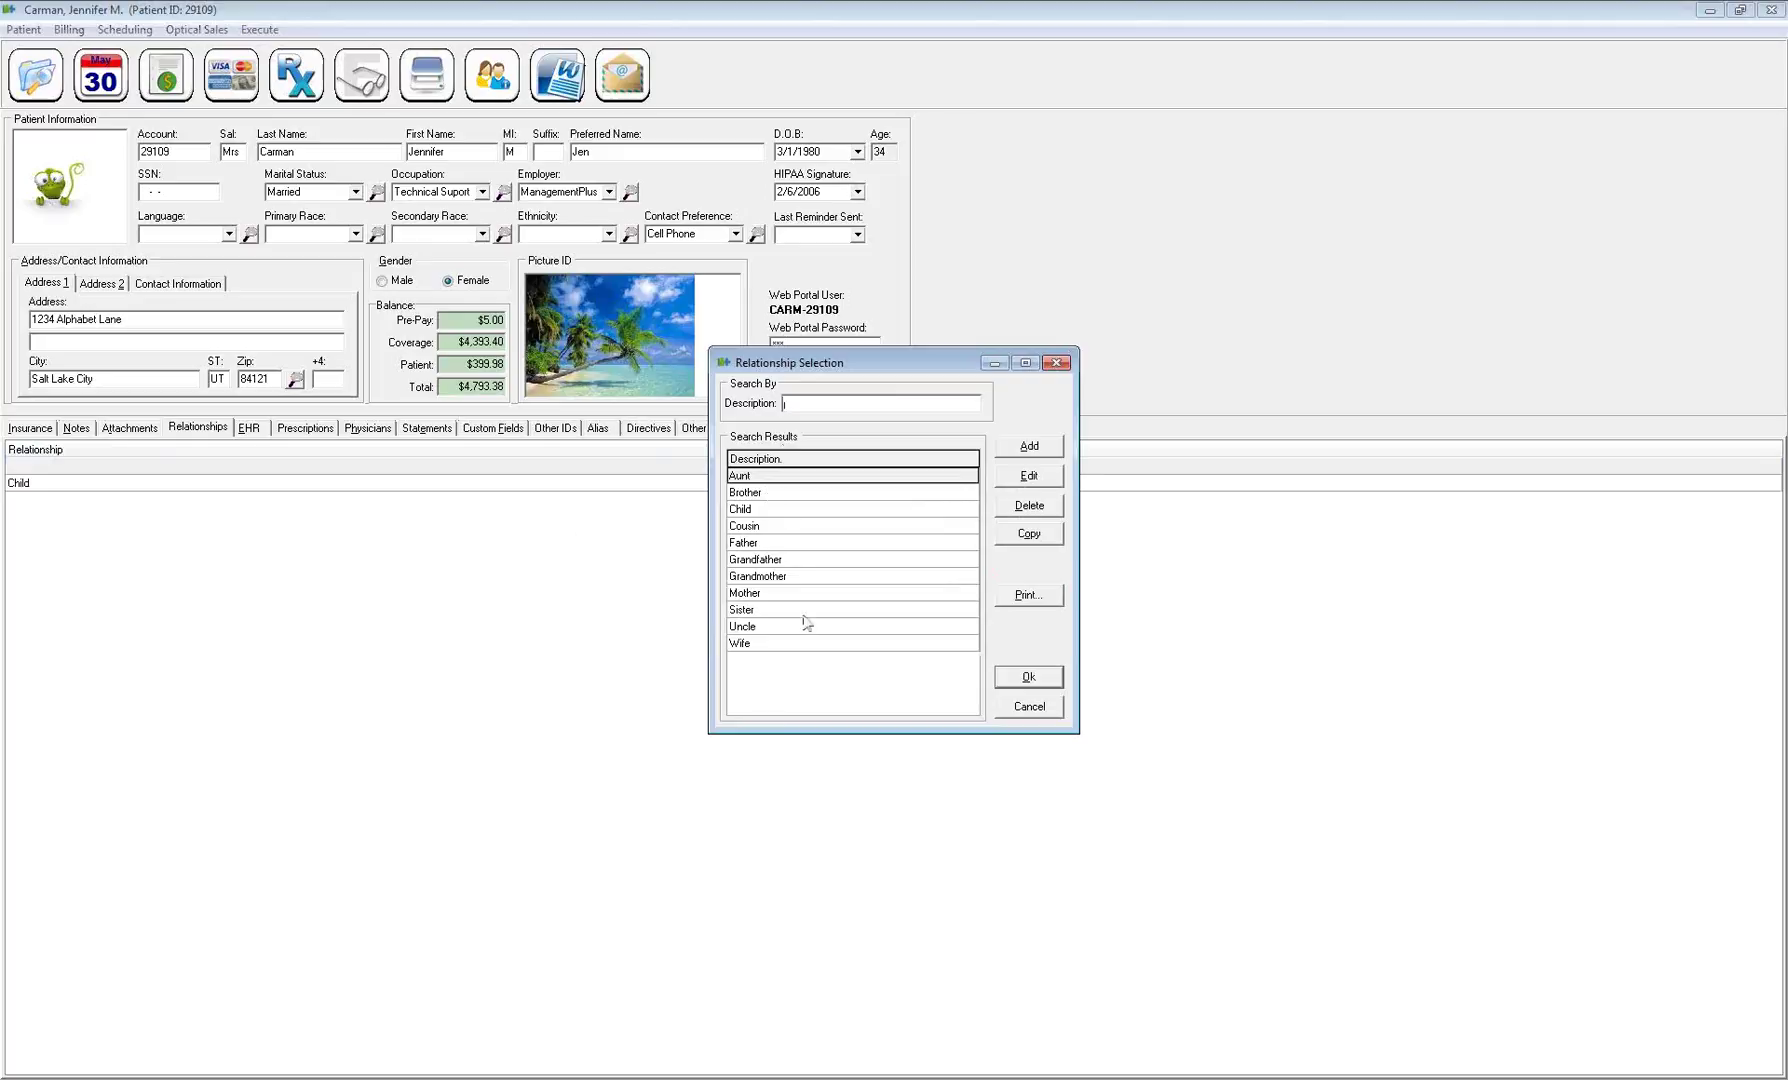
{"action": "left_click", "coordinate": [779, 543]}
{"action": "left_click", "coordinate": [1028, 679]}
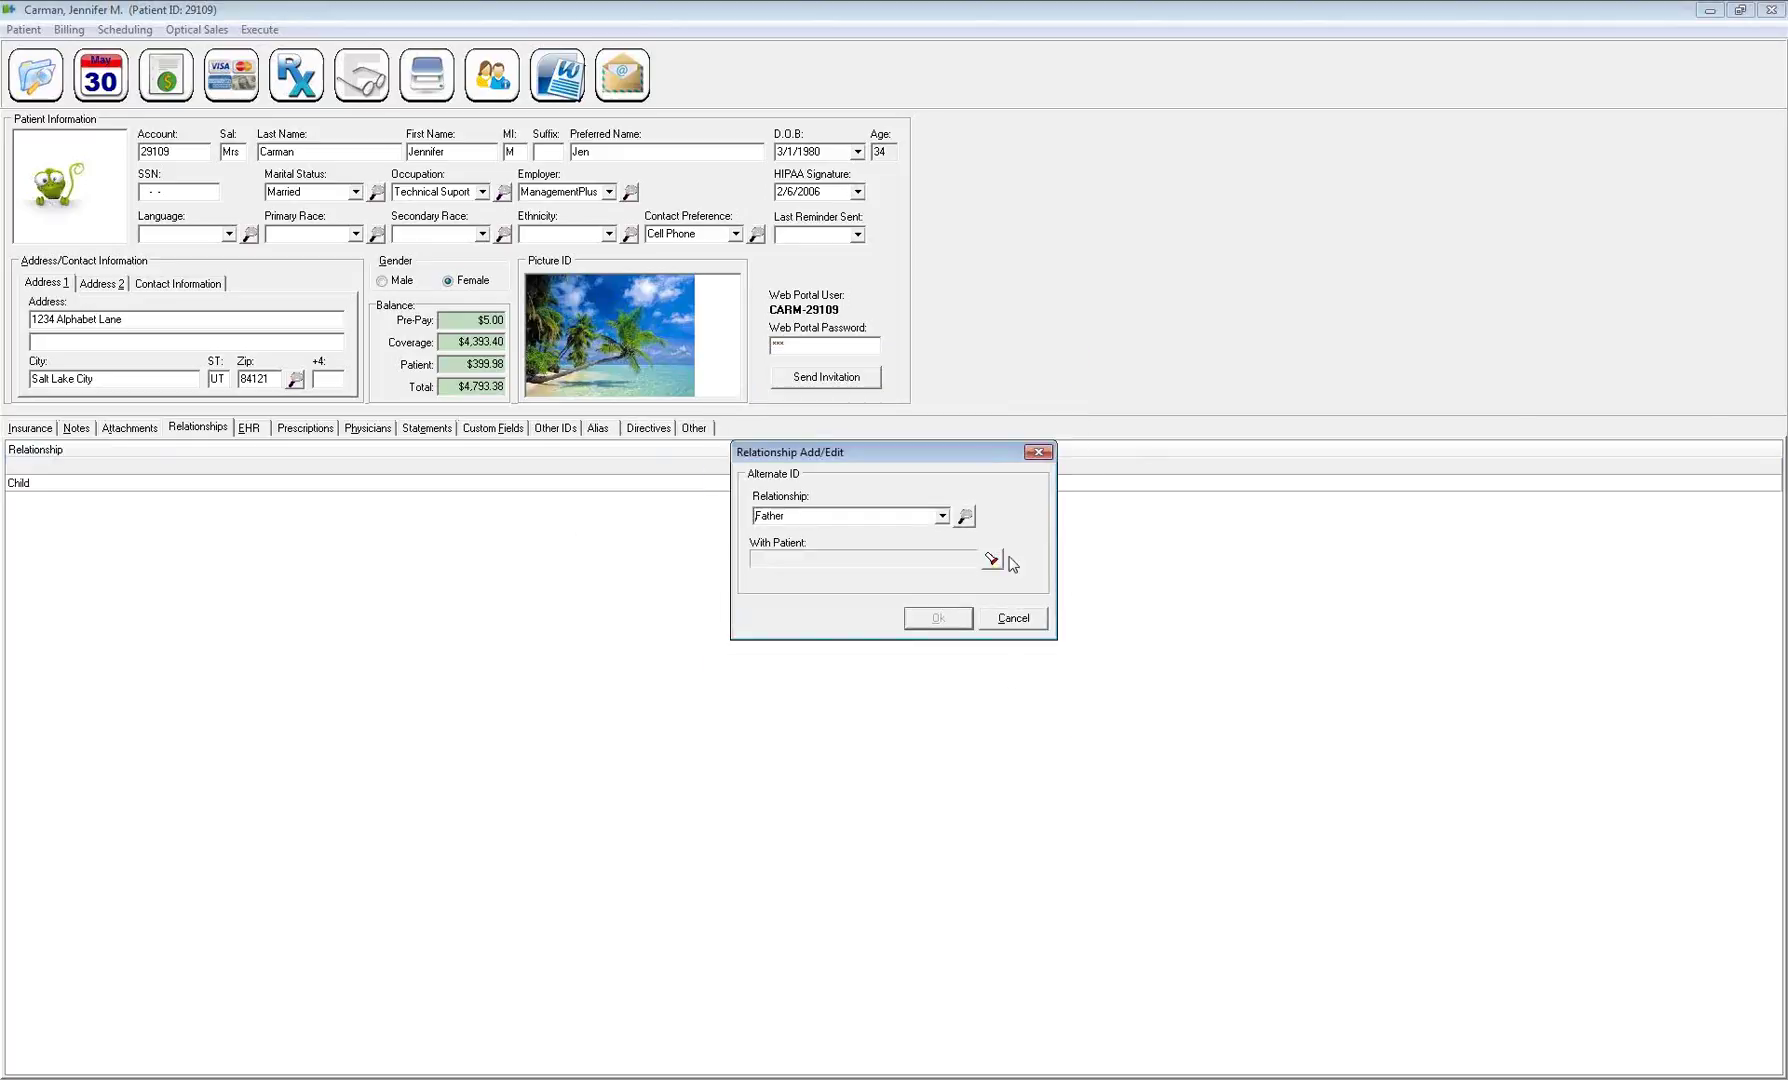
{"action": "left_click", "coordinate": [1000, 562]}
{"action": "right_click", "coordinate": [803, 456]}
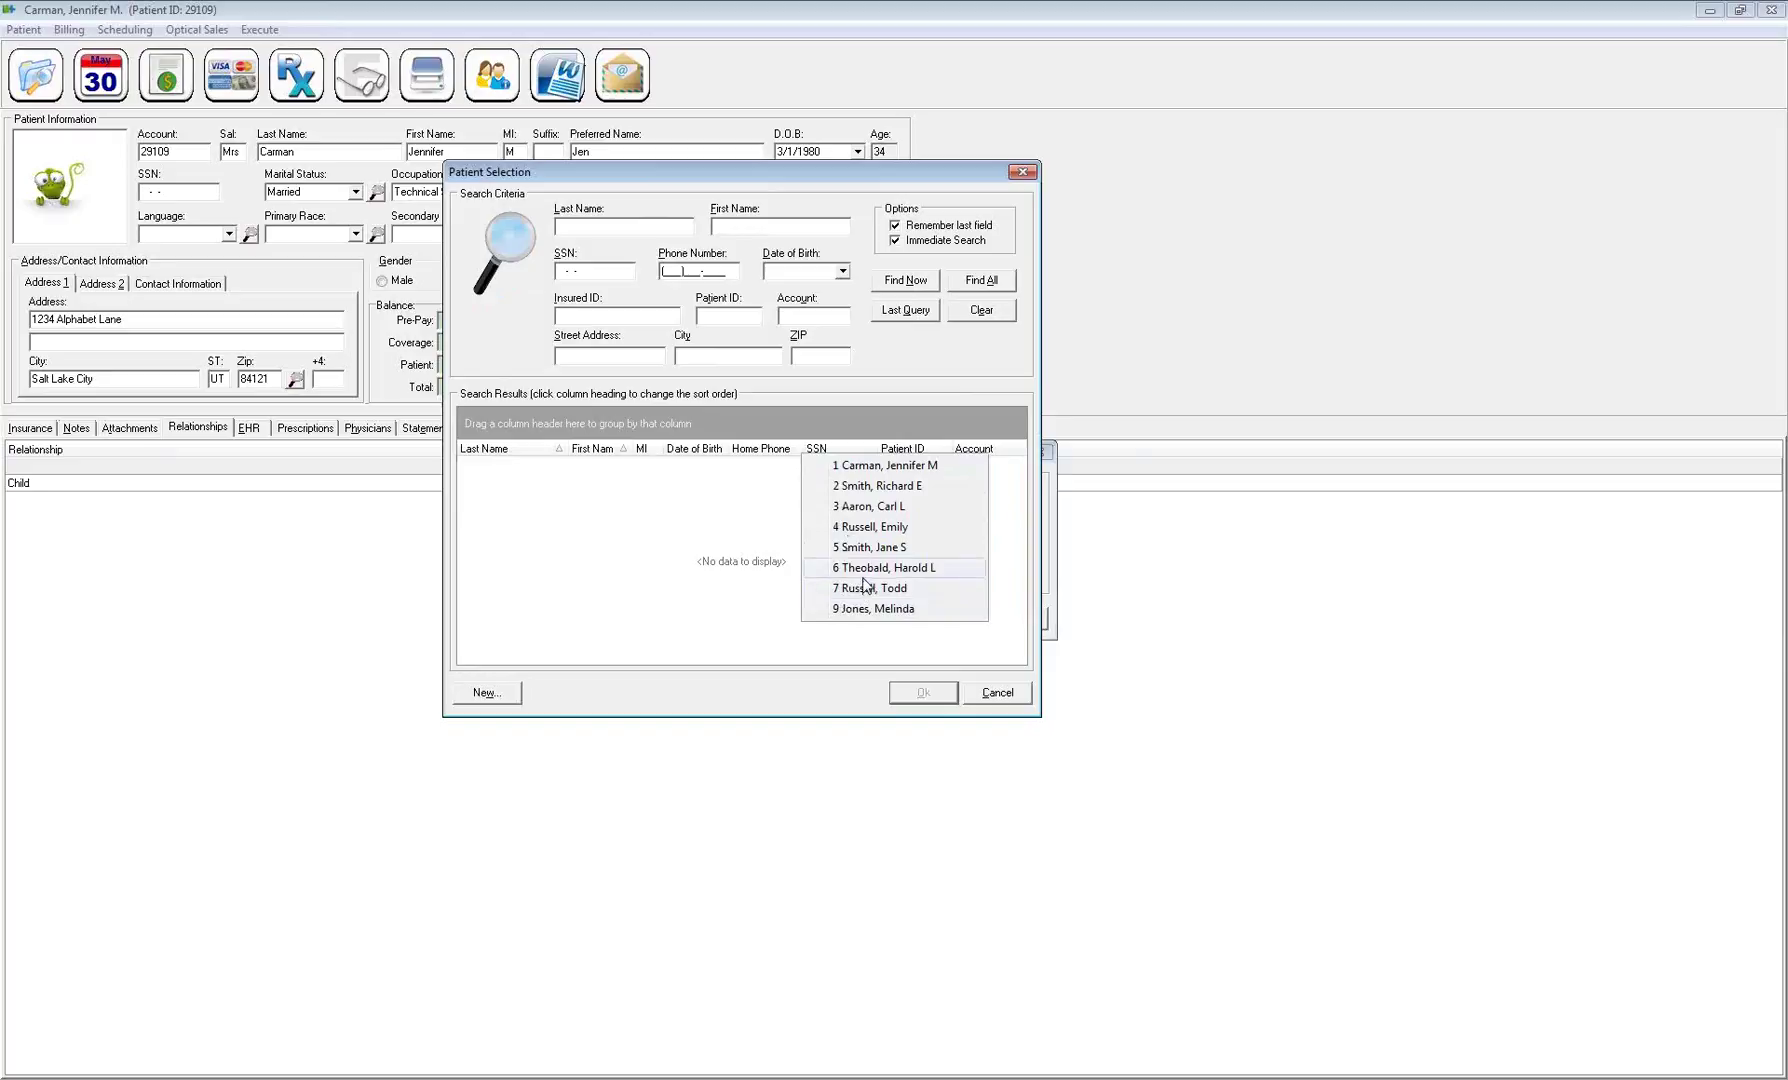
{"action": "left_click", "coordinate": [861, 571]}
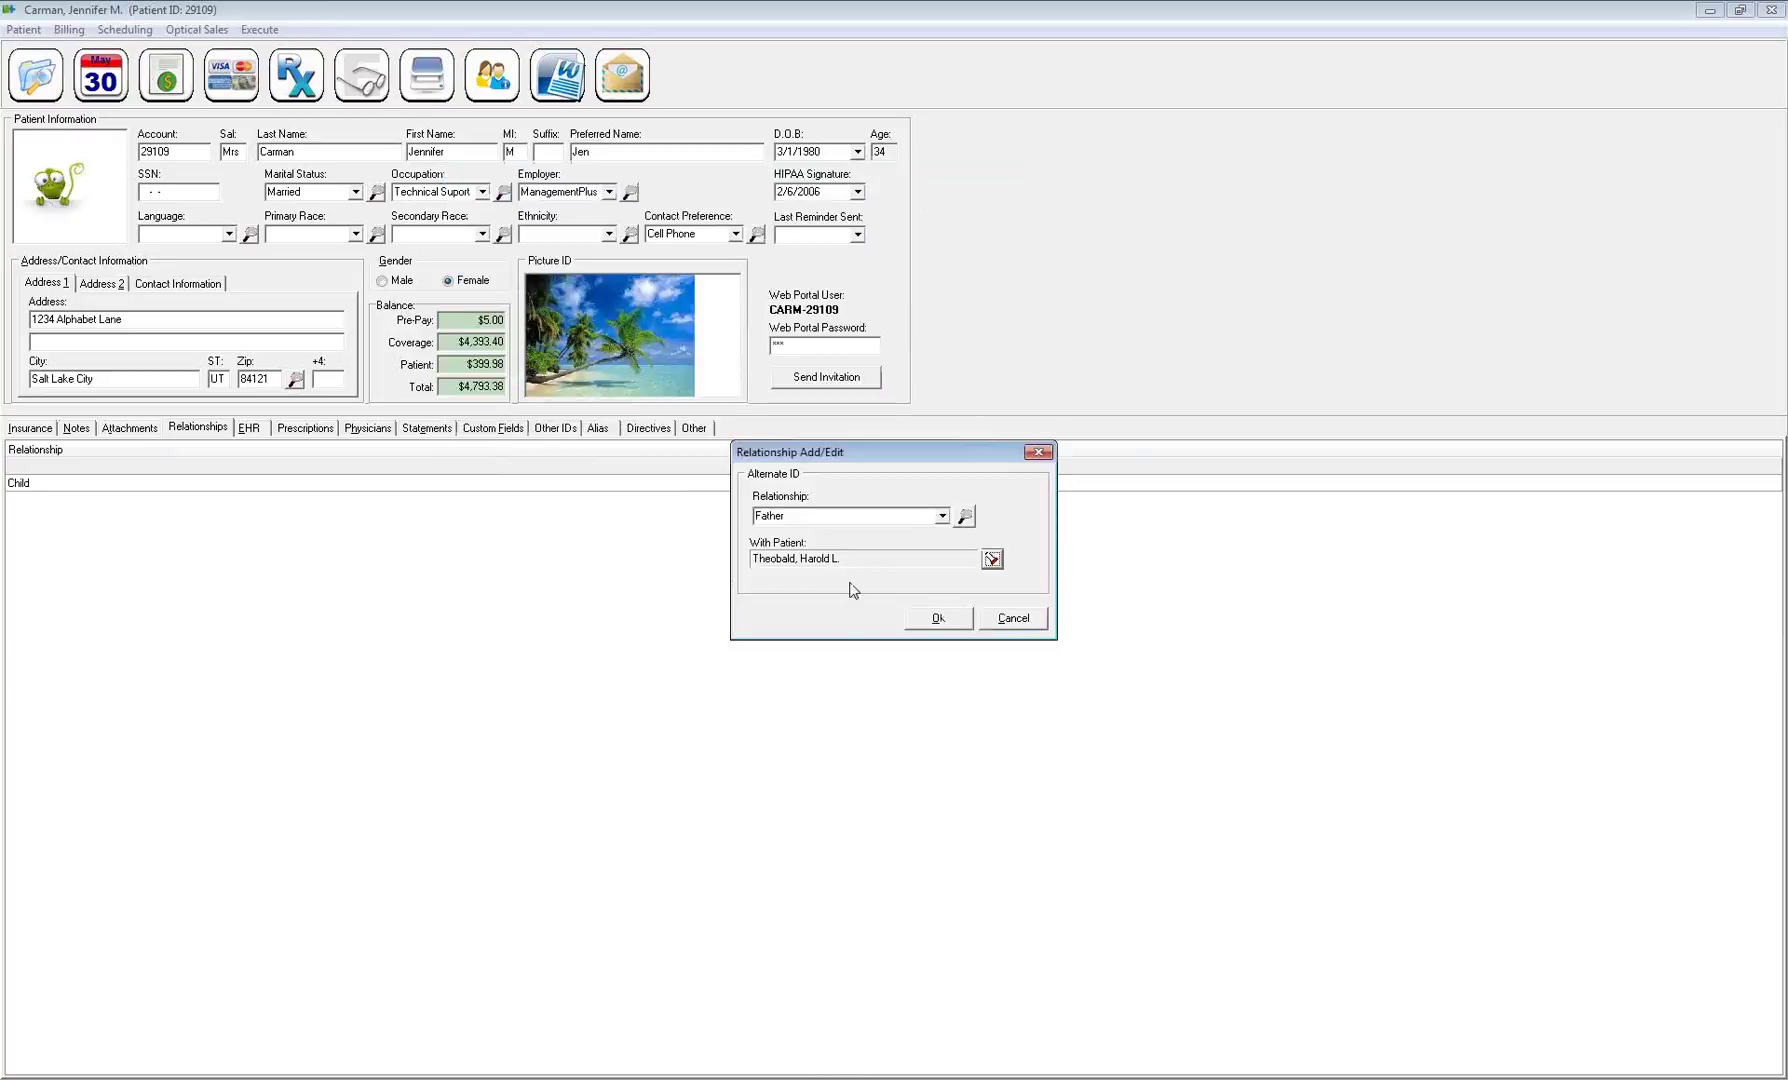
{"action": "left_click", "coordinate": [938, 616]}
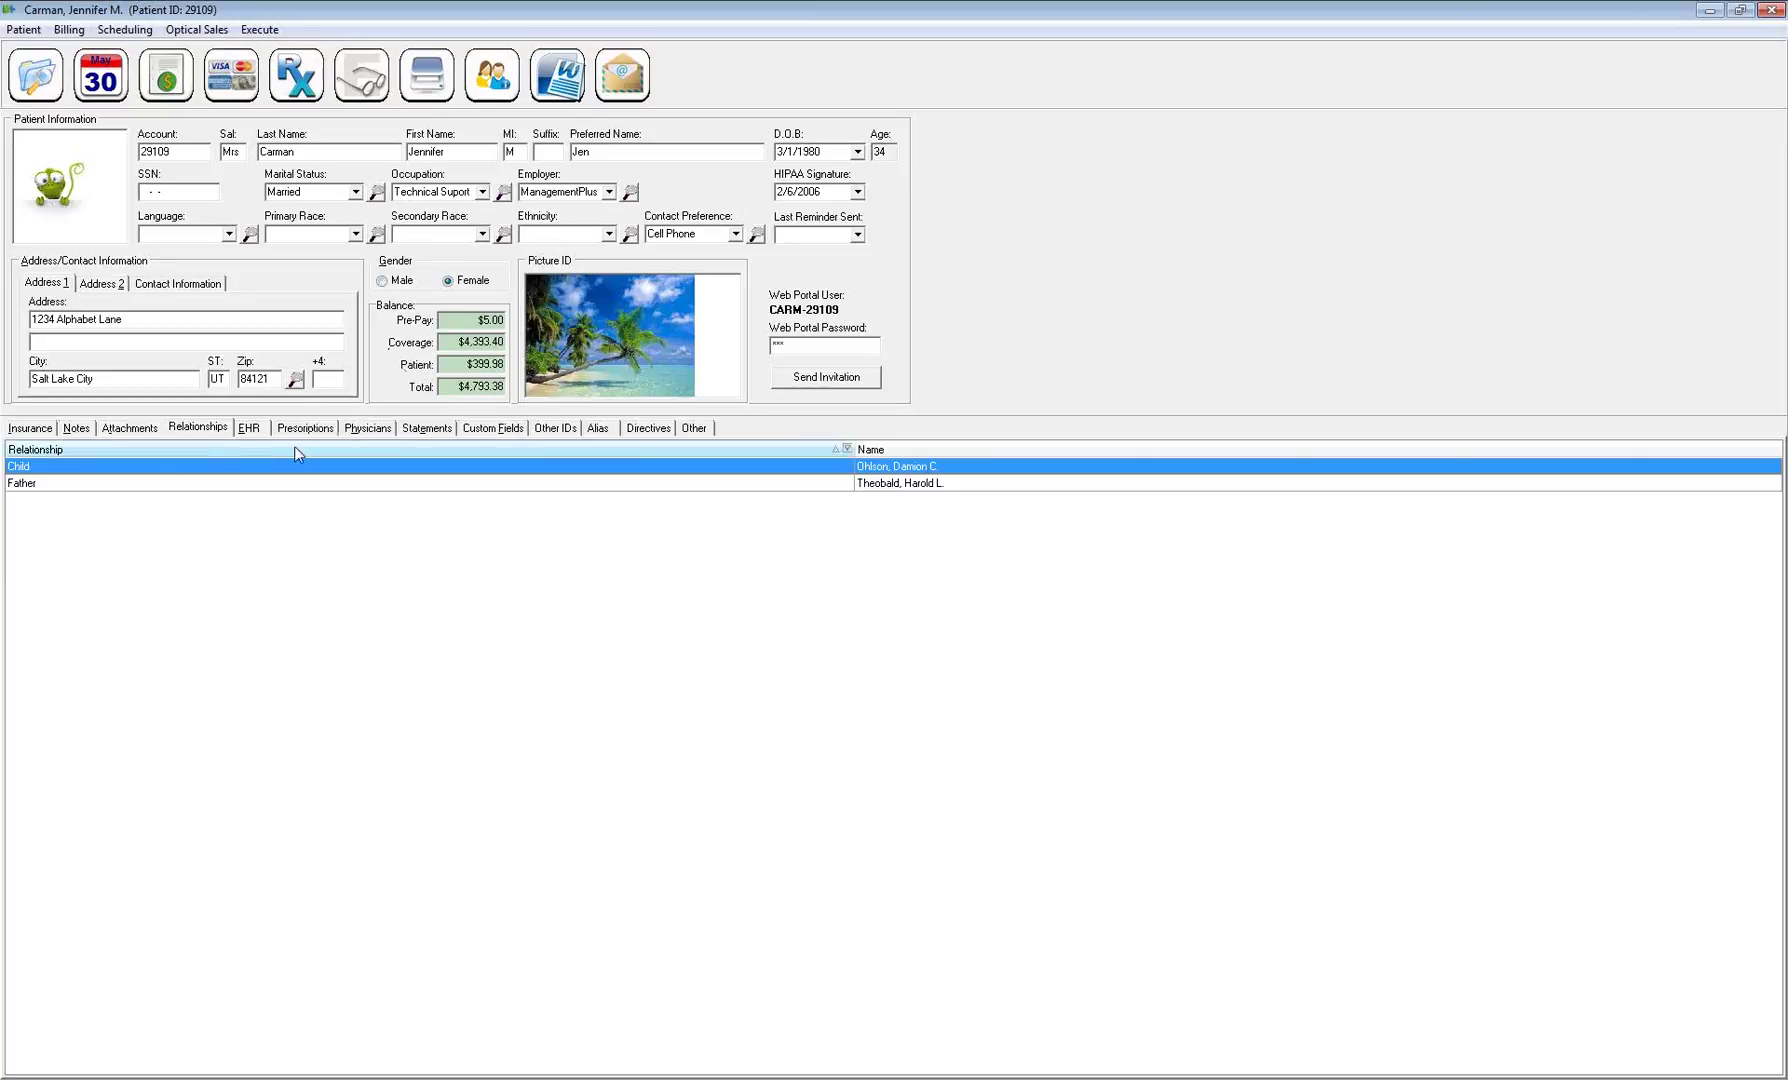
Delete the Father relationship, leaving only the Child entry
{"action": "right_click", "coordinate": [270, 460]}
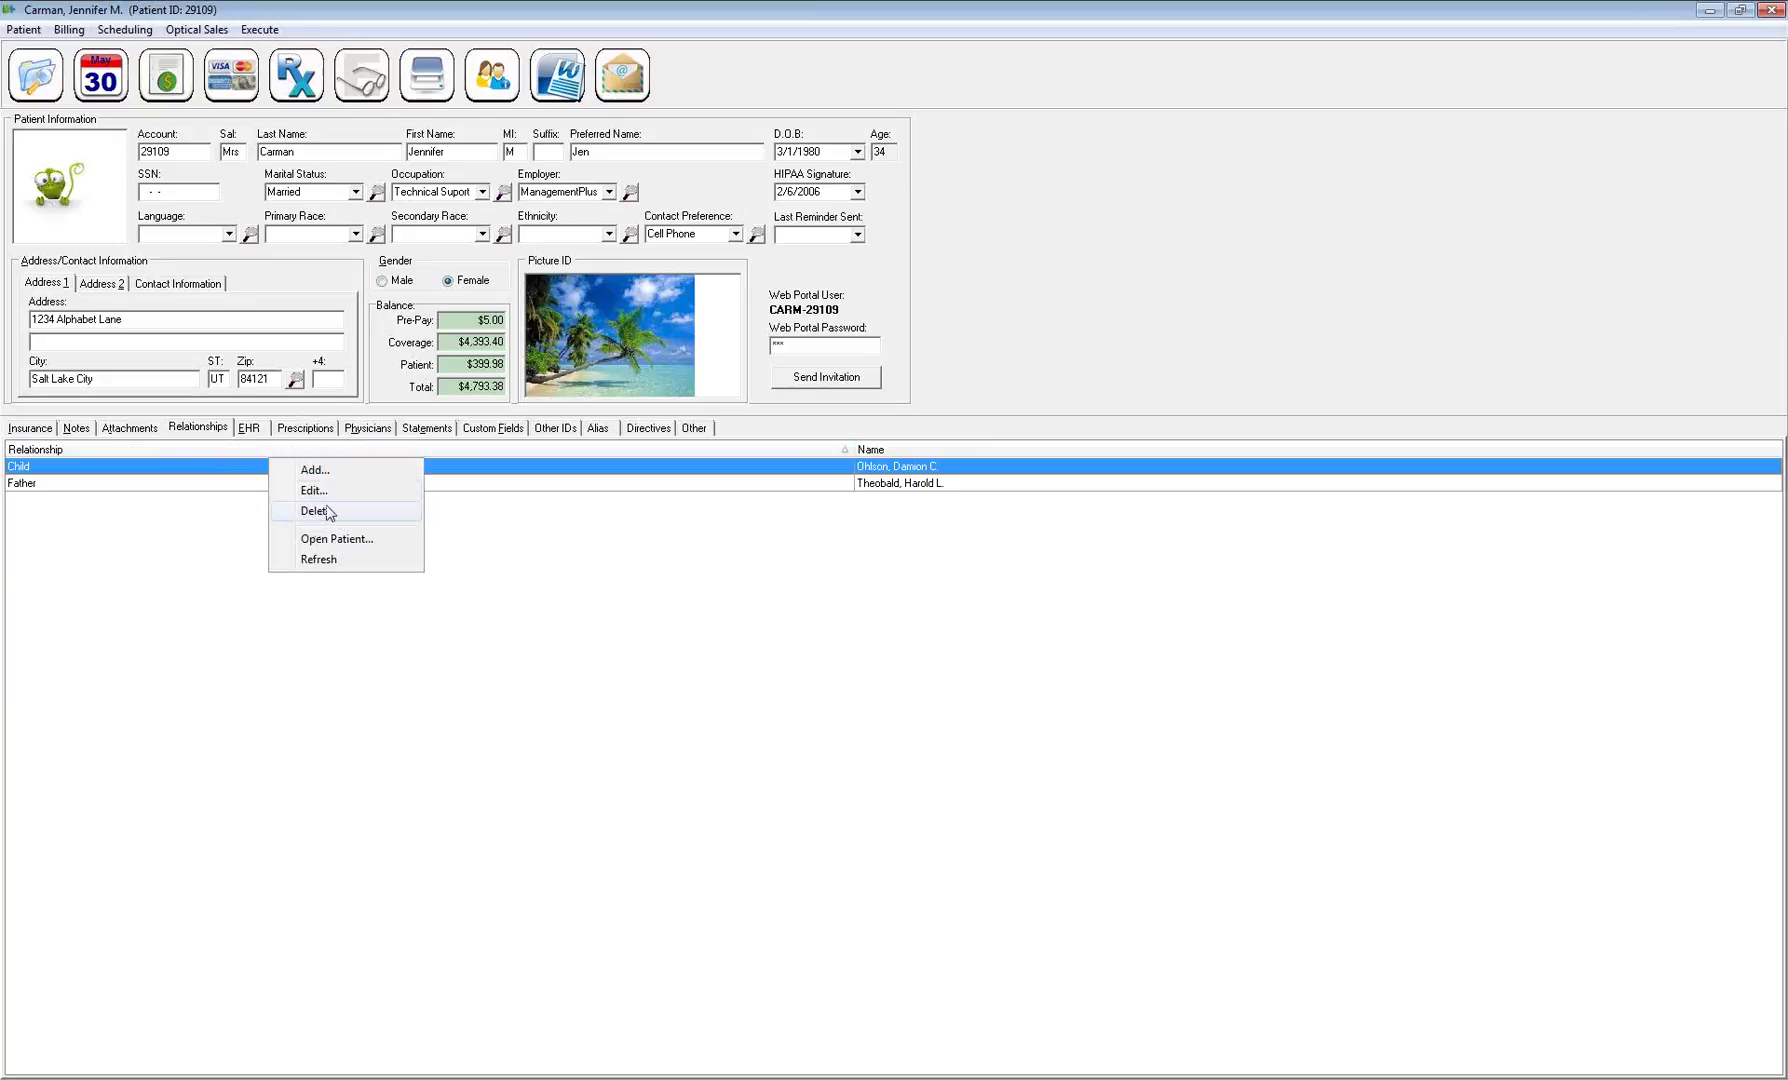
{"action": "left_click", "coordinate": [327, 511]}
{"action": "right_click", "coordinate": [469, 490]}
{"action": "left_click", "coordinate": [500, 537]}
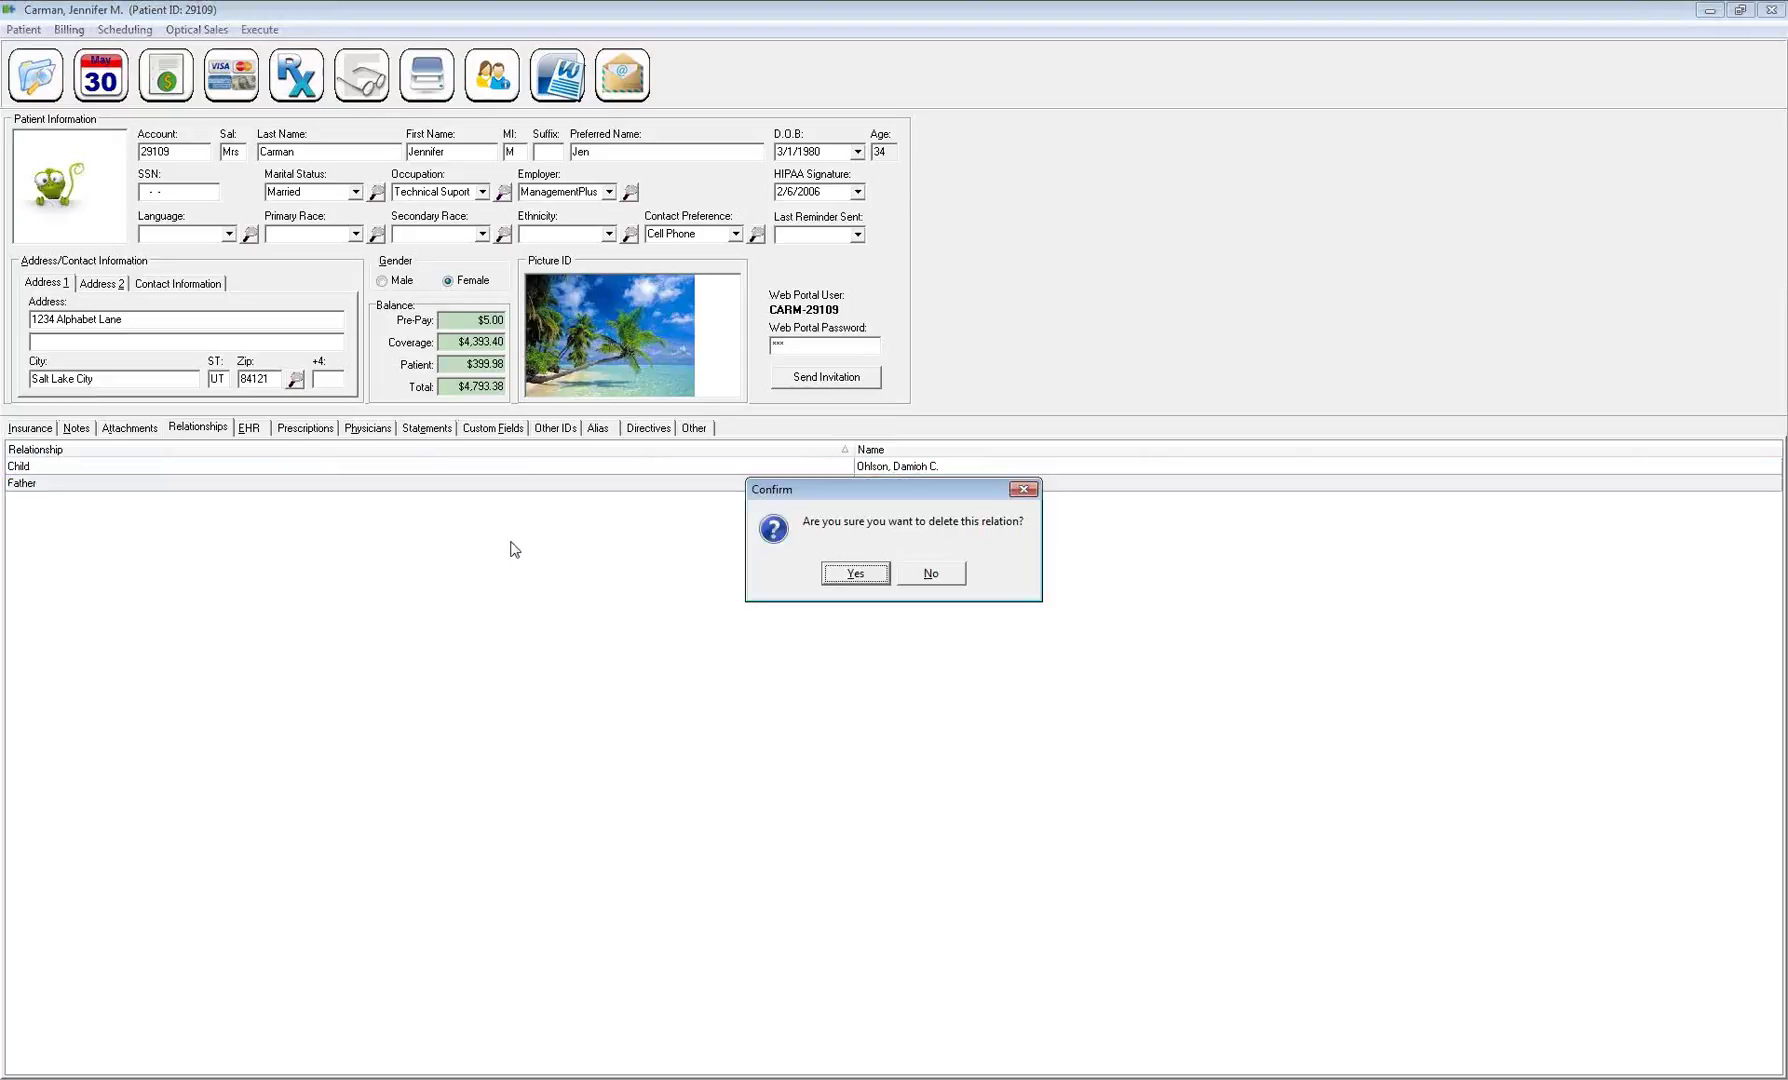
{"action": "left_click", "coordinate": [856, 574]}
Visit the linked child's record, leave it despite missing required fields, and show the EHR visits
{"action": "right_click", "coordinate": [590, 468]}
{"action": "left_click", "coordinate": [638, 560]}
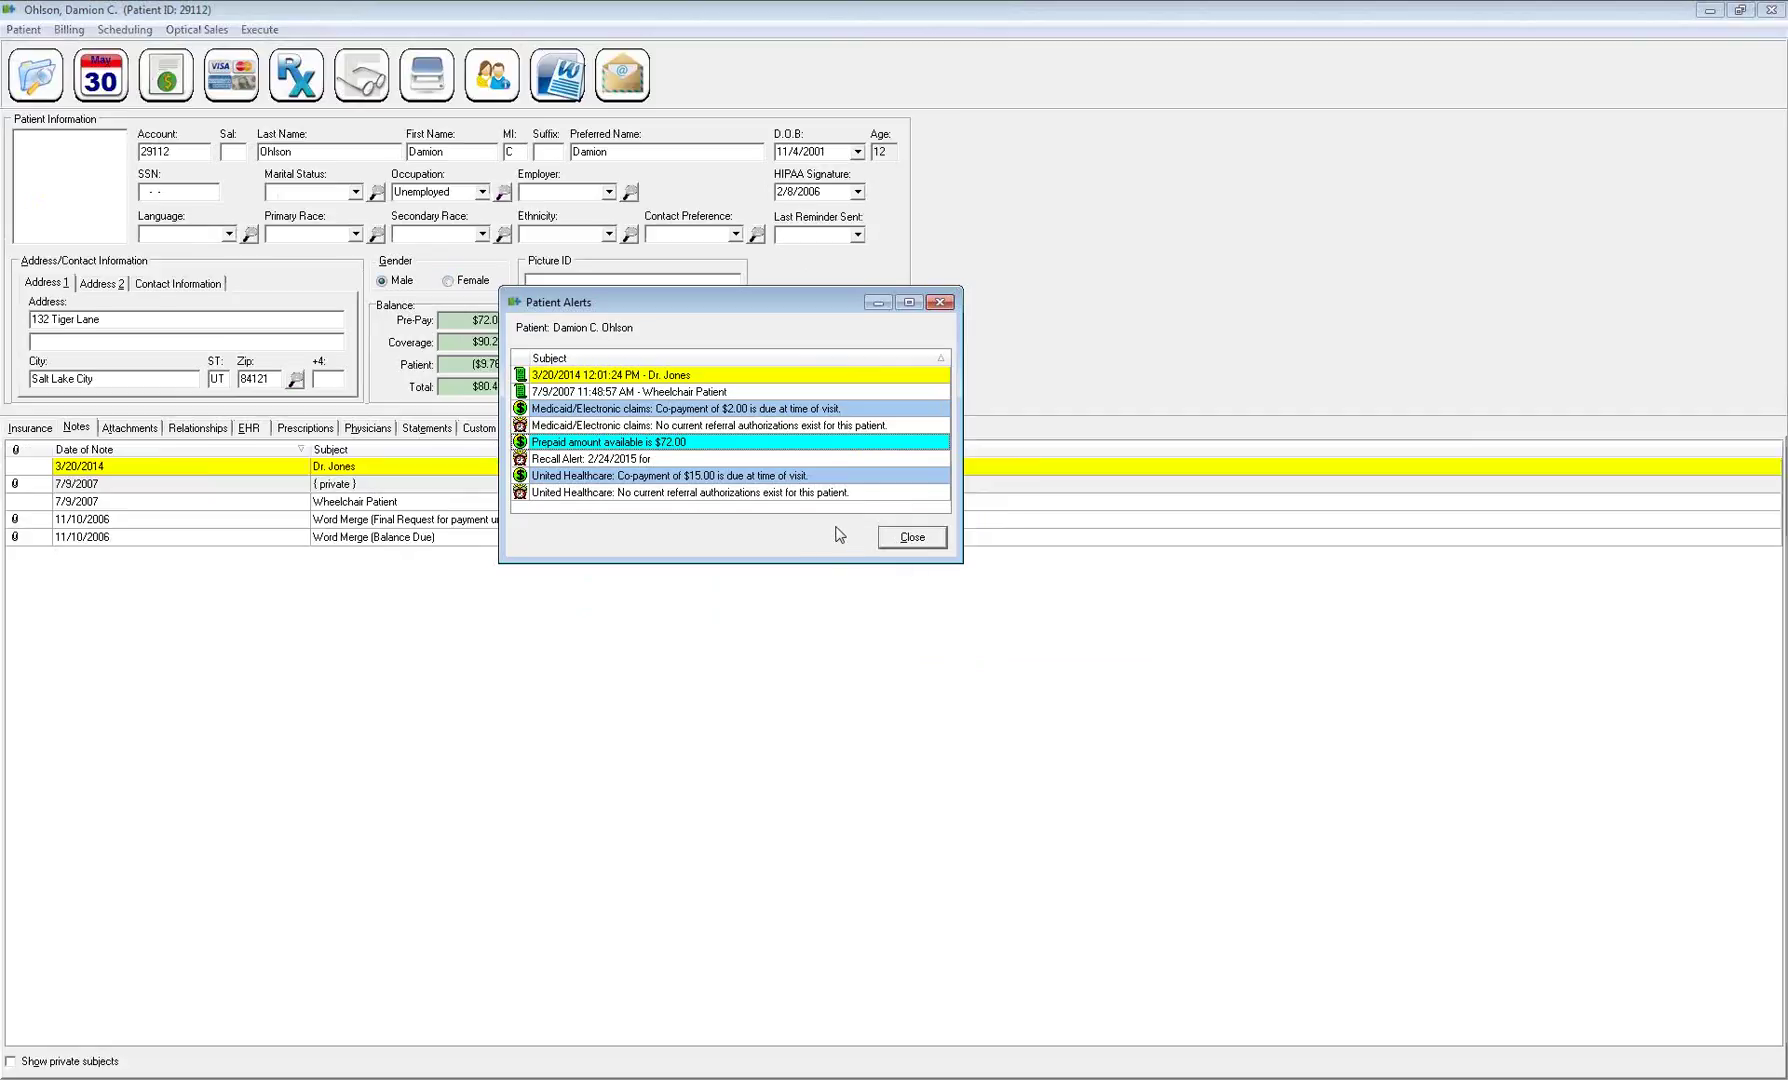
{"action": "left_click", "coordinate": [916, 540]}
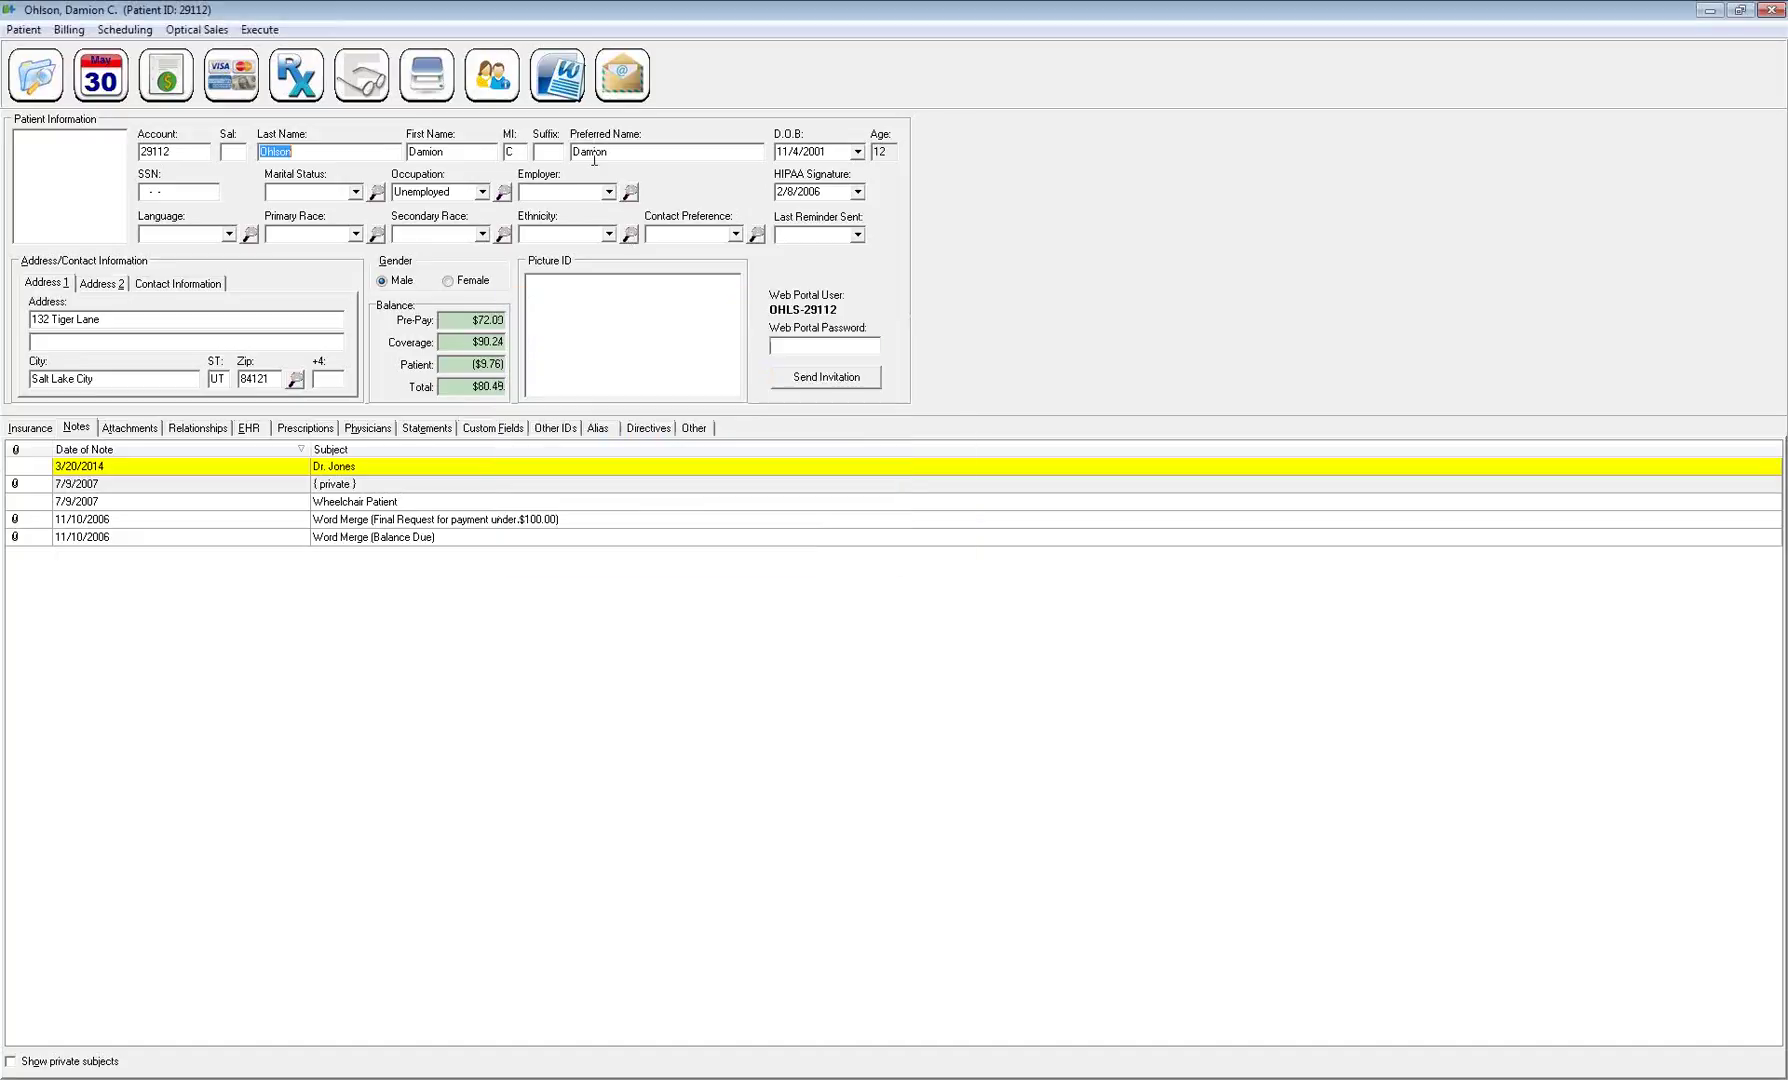
{"action": "left_click", "coordinate": [628, 151]}
{"action": "key", "text": "ctrl+s"}
{"action": "left_click", "coordinate": [930, 575]}
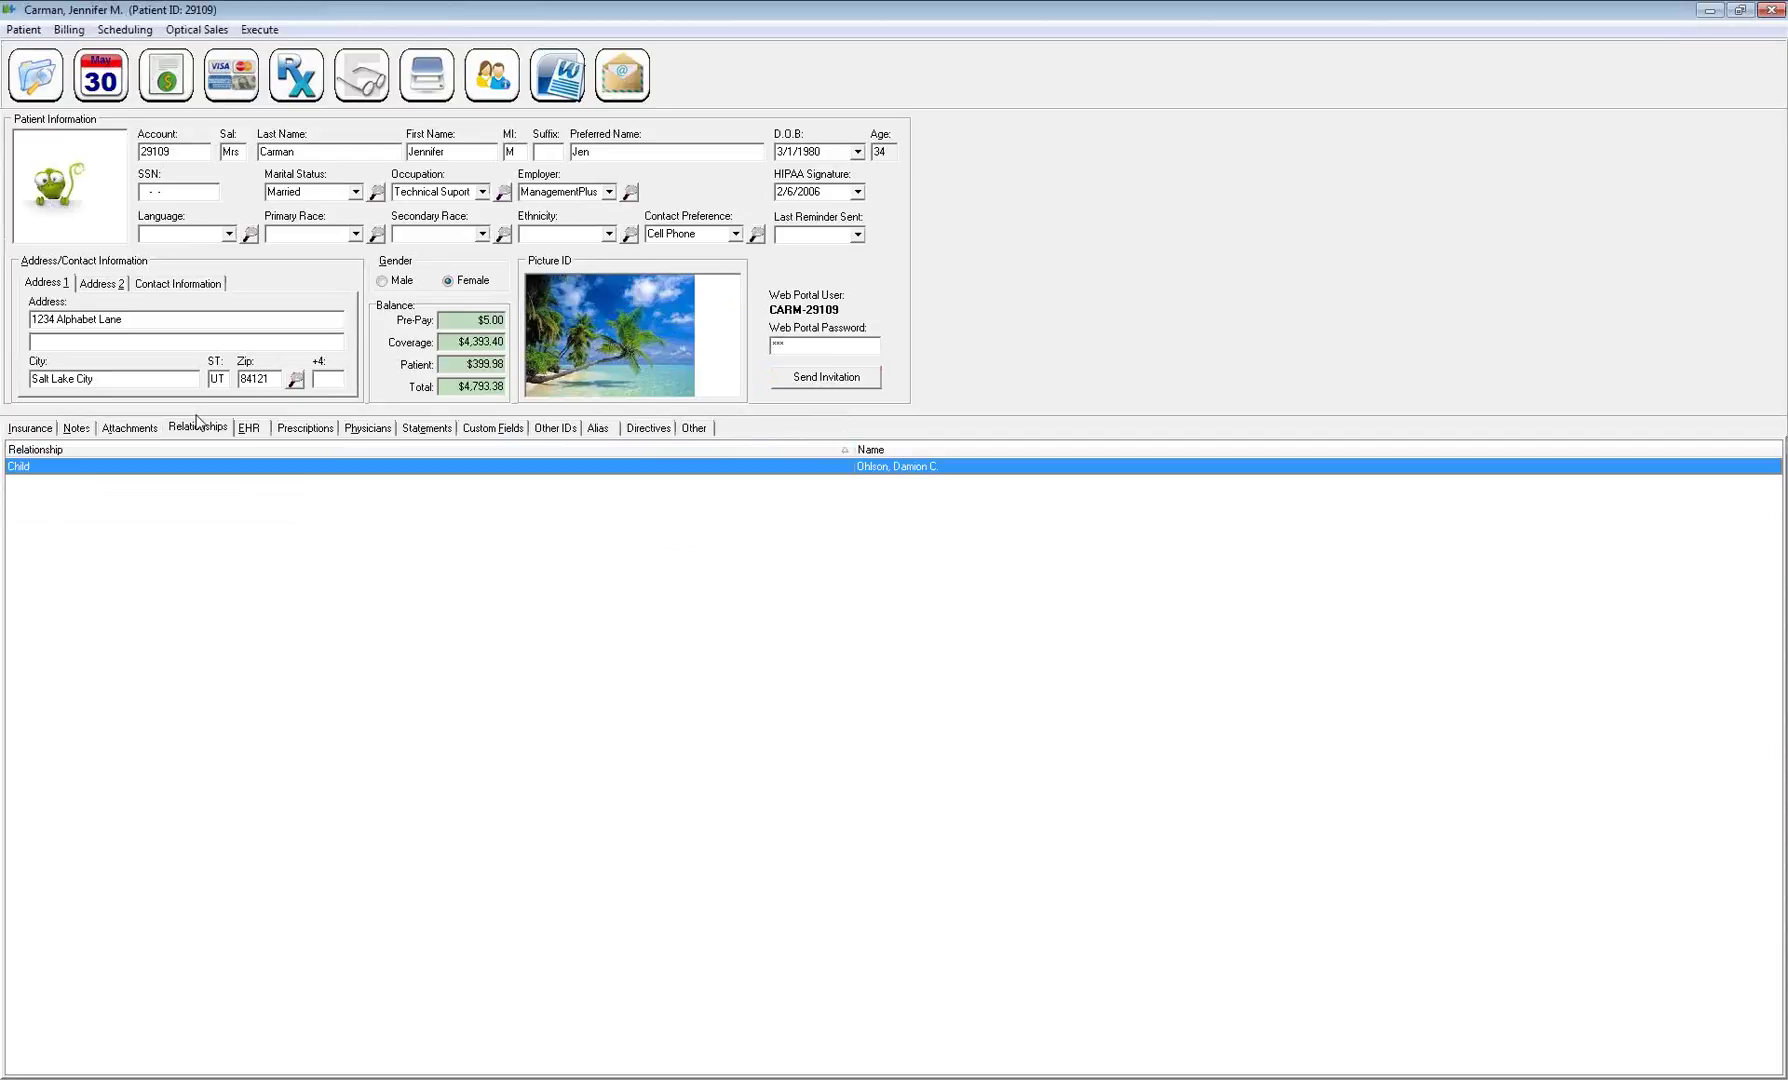
{"action": "left_click", "coordinate": [252, 431]}
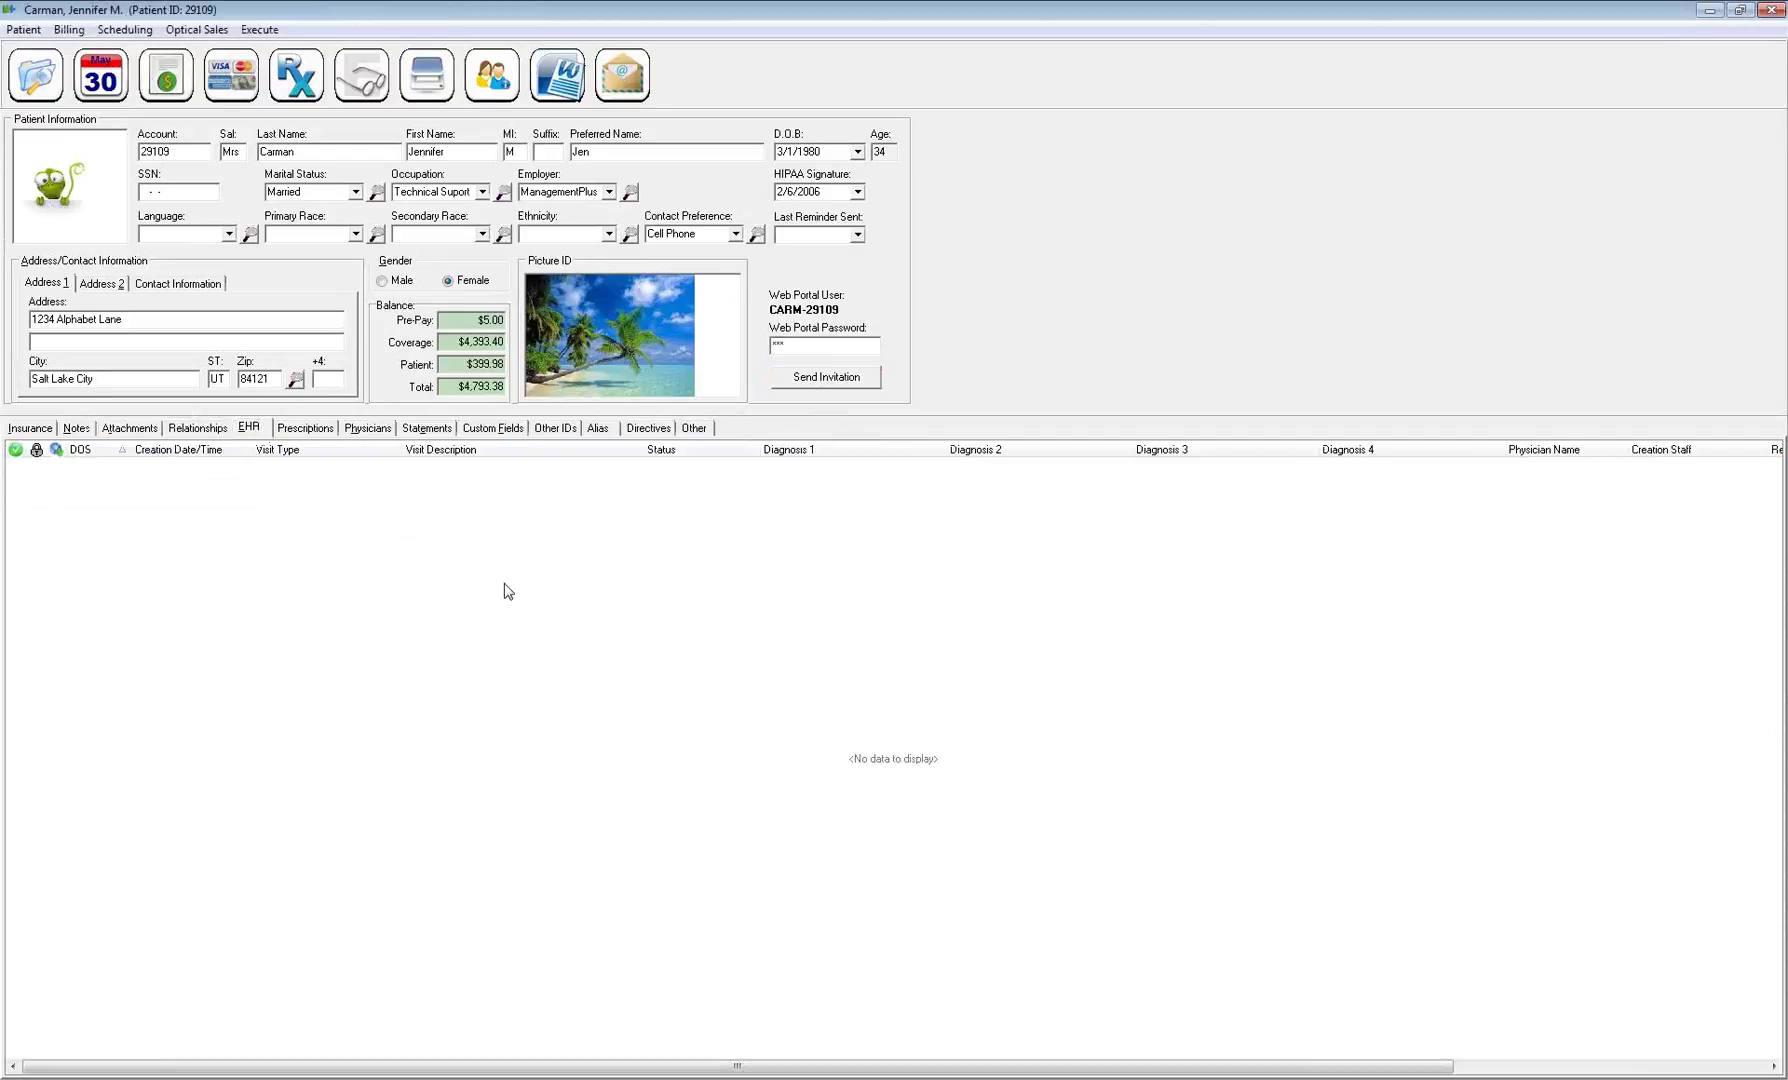
Open a different patient's record from the recent-patients list in patient search
{"action": "right_click", "coordinate": [456, 521]}
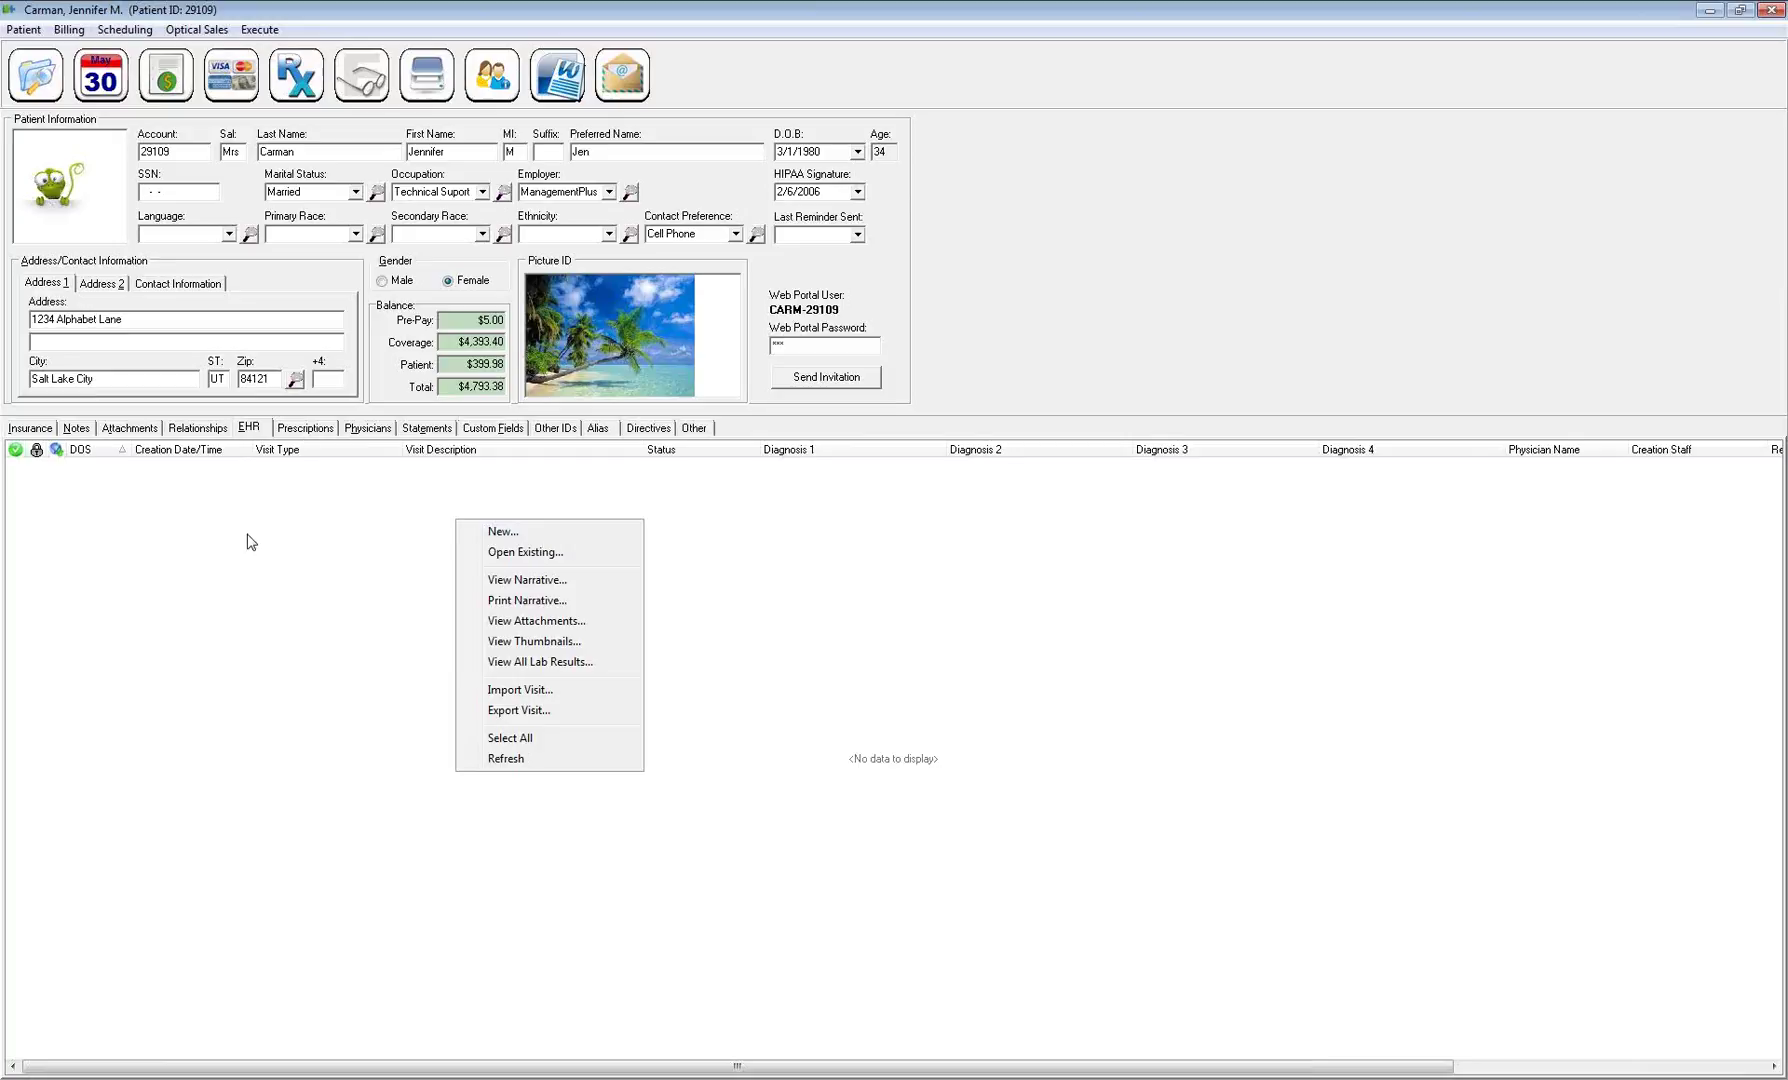
{"action": "left_click", "coordinate": [270, 516]}
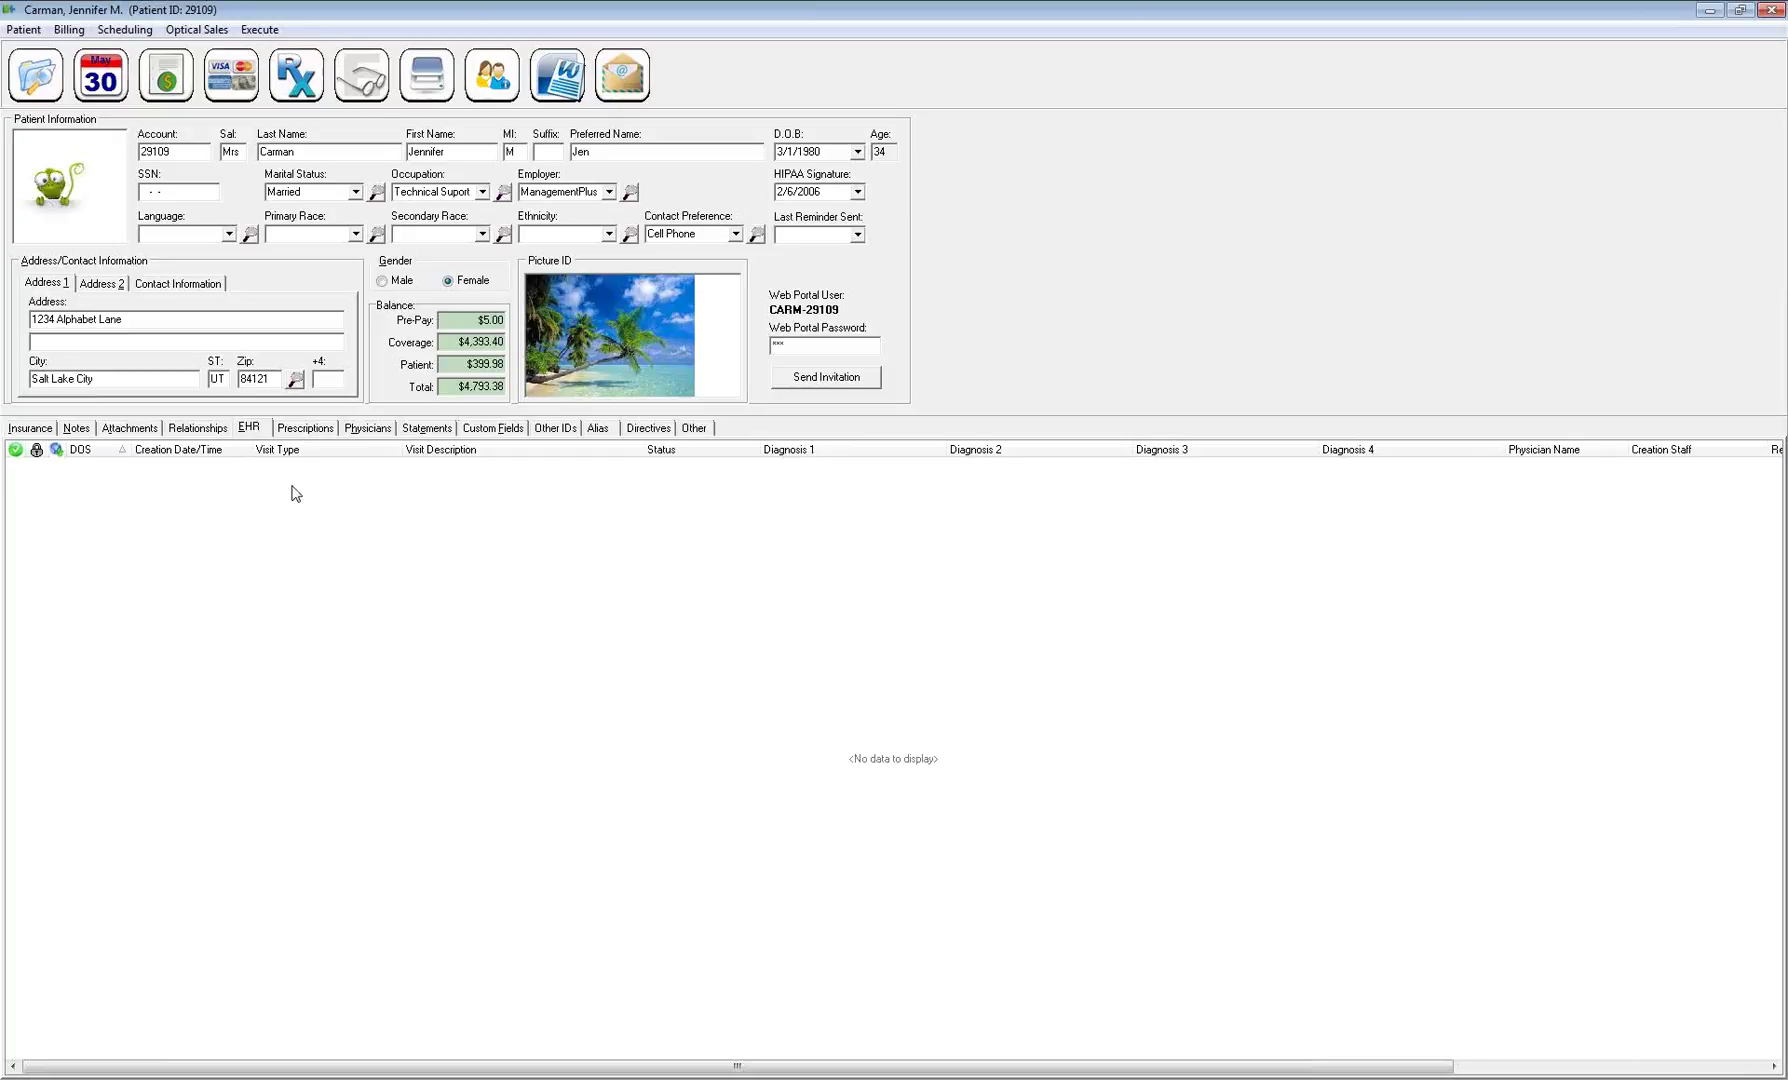
{"action": "left_click", "coordinate": [35, 74]}
{"action": "right_click", "coordinate": [727, 545]}
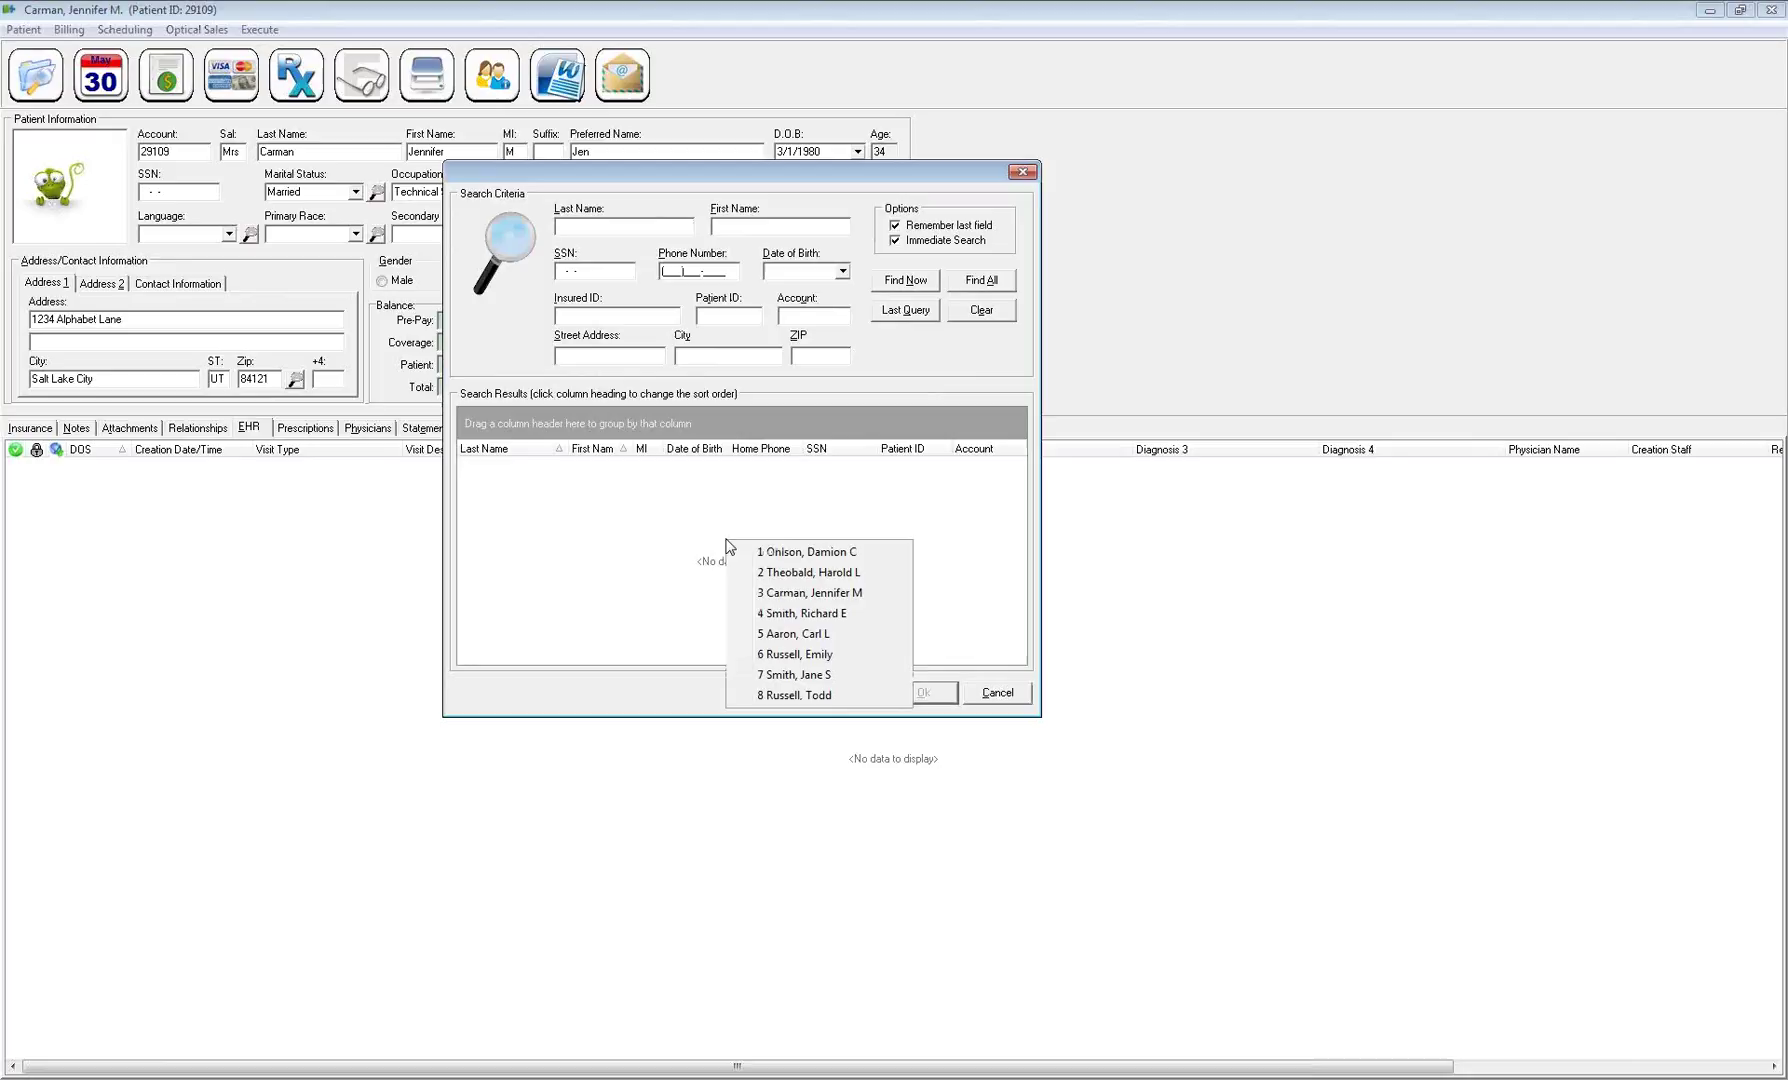
{"action": "left_click", "coordinate": [798, 626]}
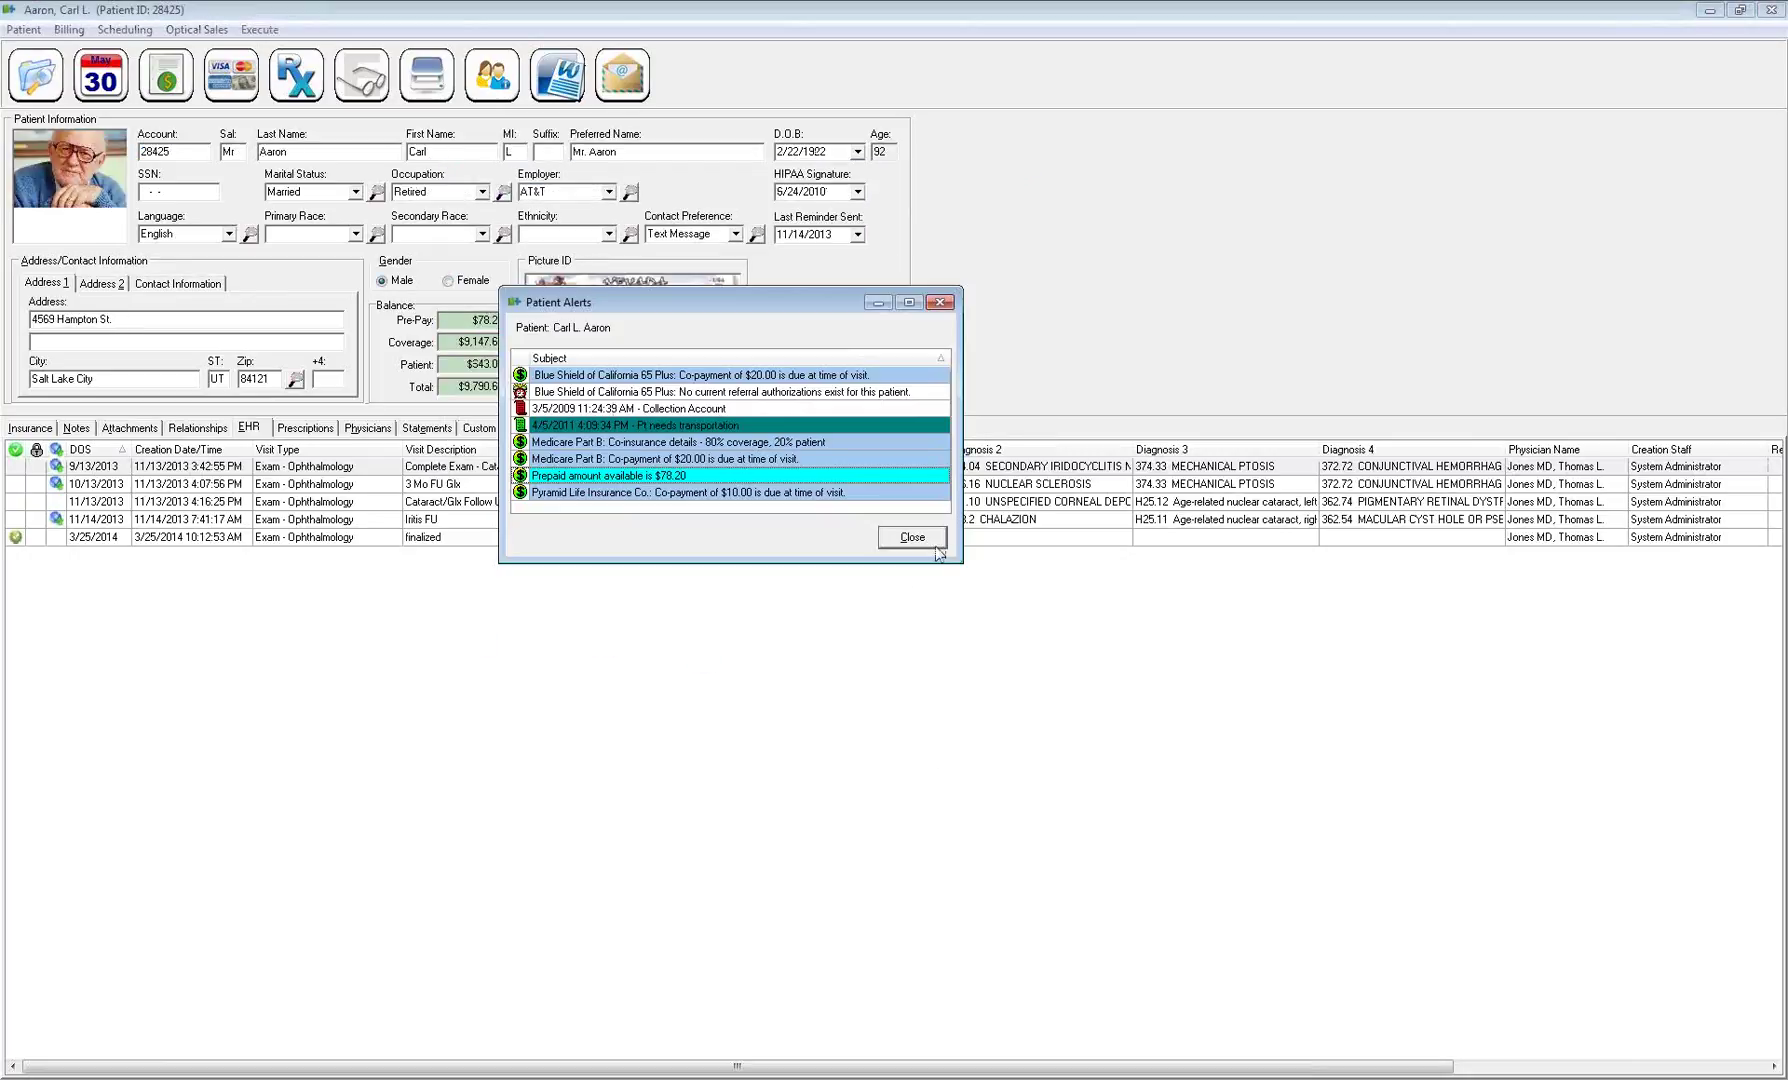
Dismiss the alerts, drag the Physician Name column beside Status, and show the prescriptions
{"action": "left_click", "coordinate": [933, 545]}
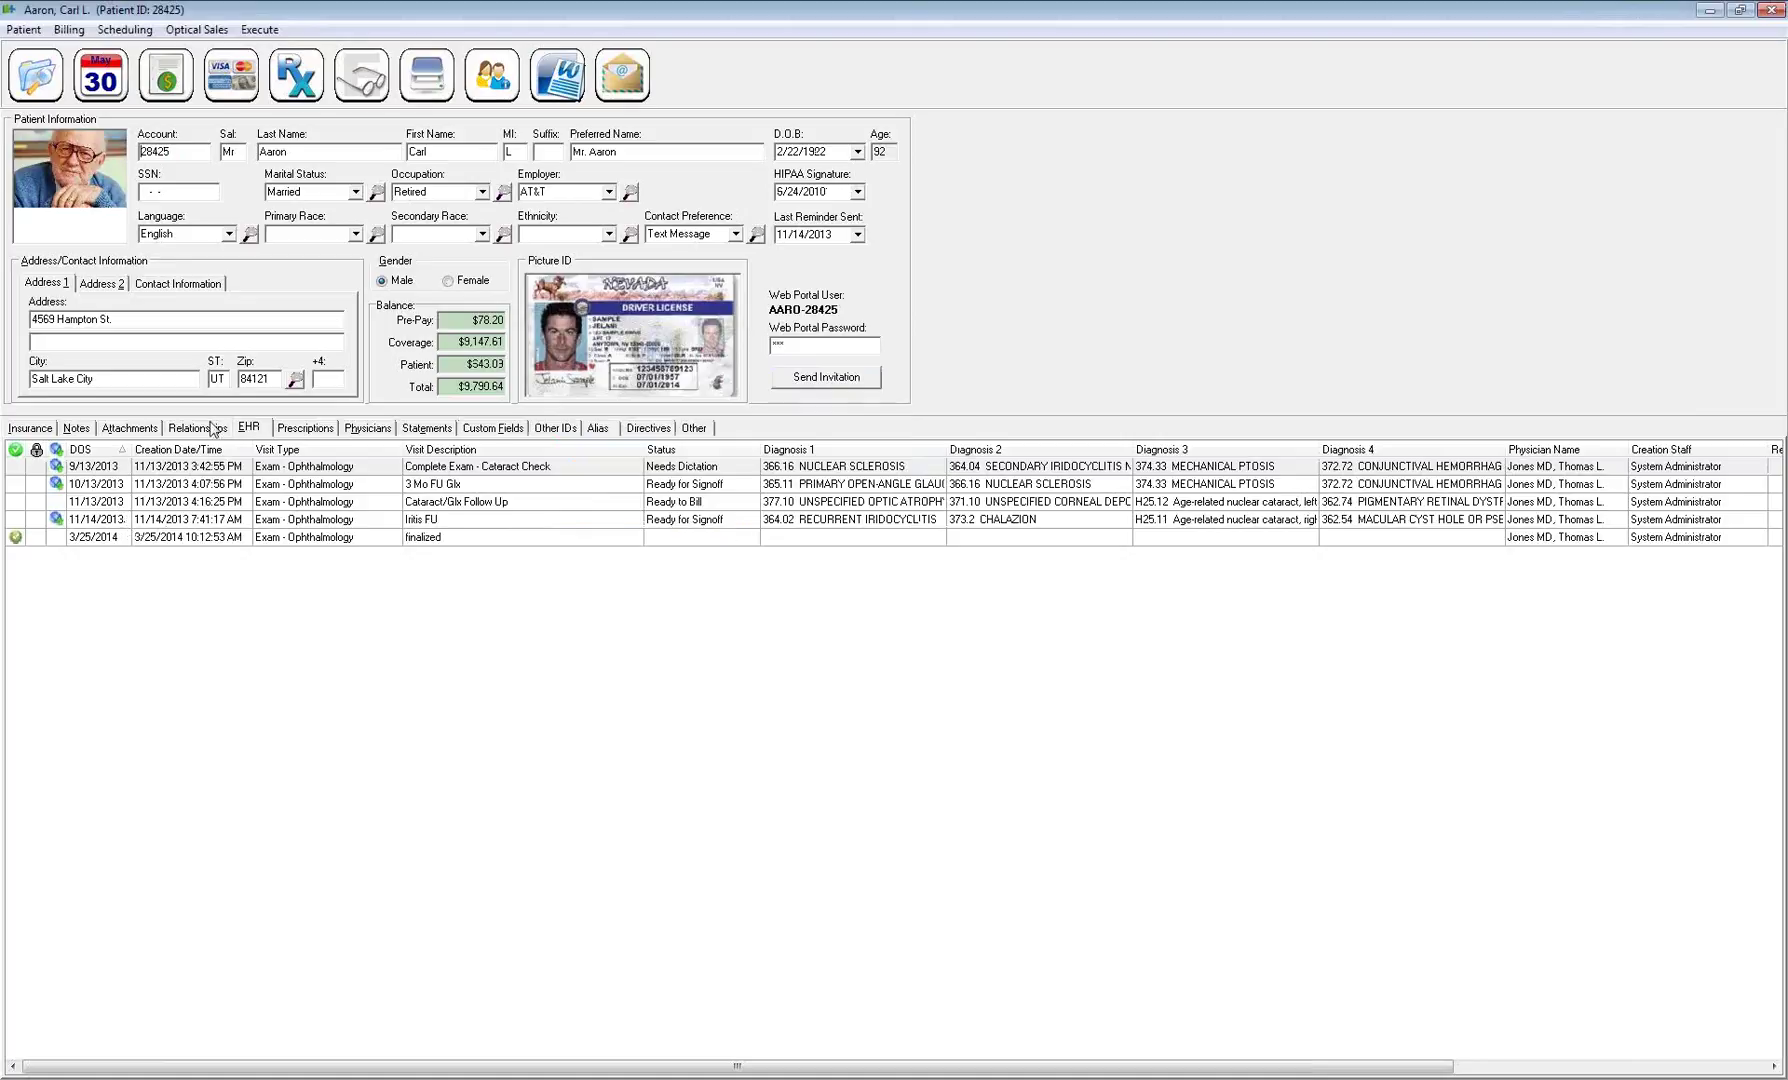
{"action": "double_click", "coordinate": [433, 150]}
{"action": "left_click", "coordinate": [864, 484]}
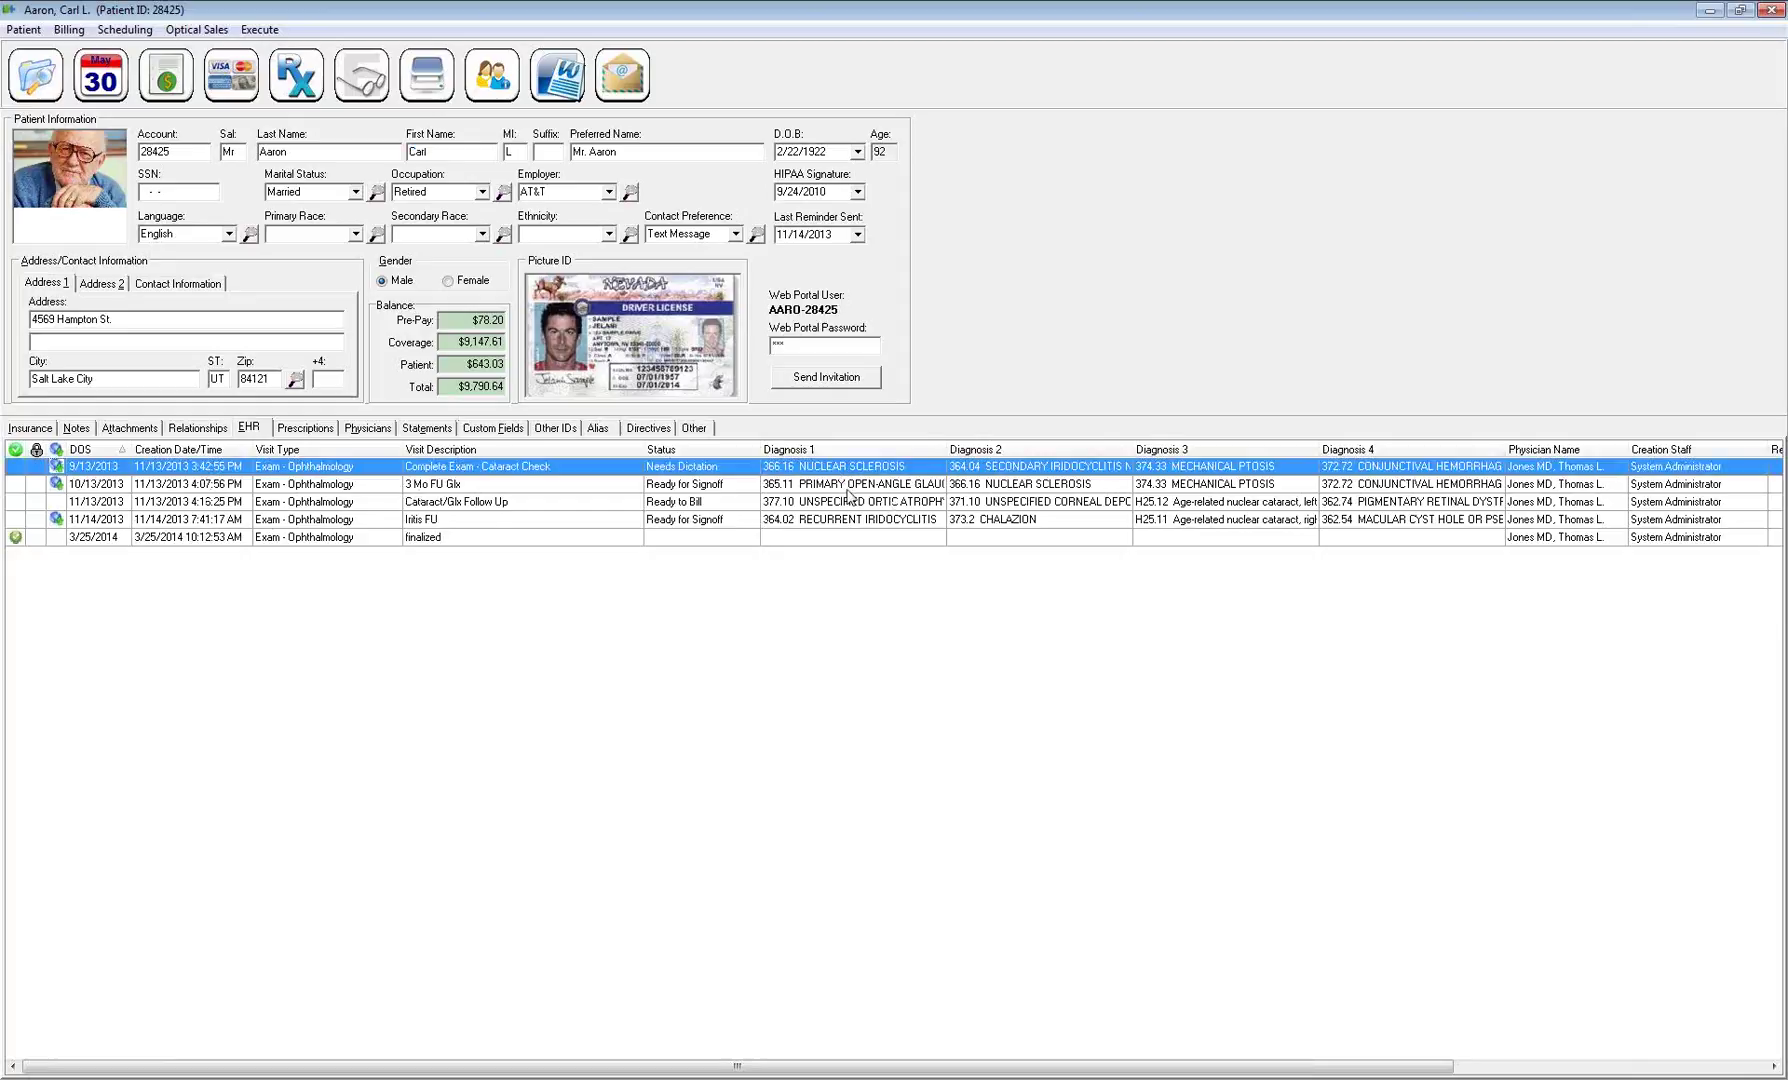
{"action": "left_click_drag", "start_coordinate": [1420, 1066], "coordinate": [1784, 1027]}
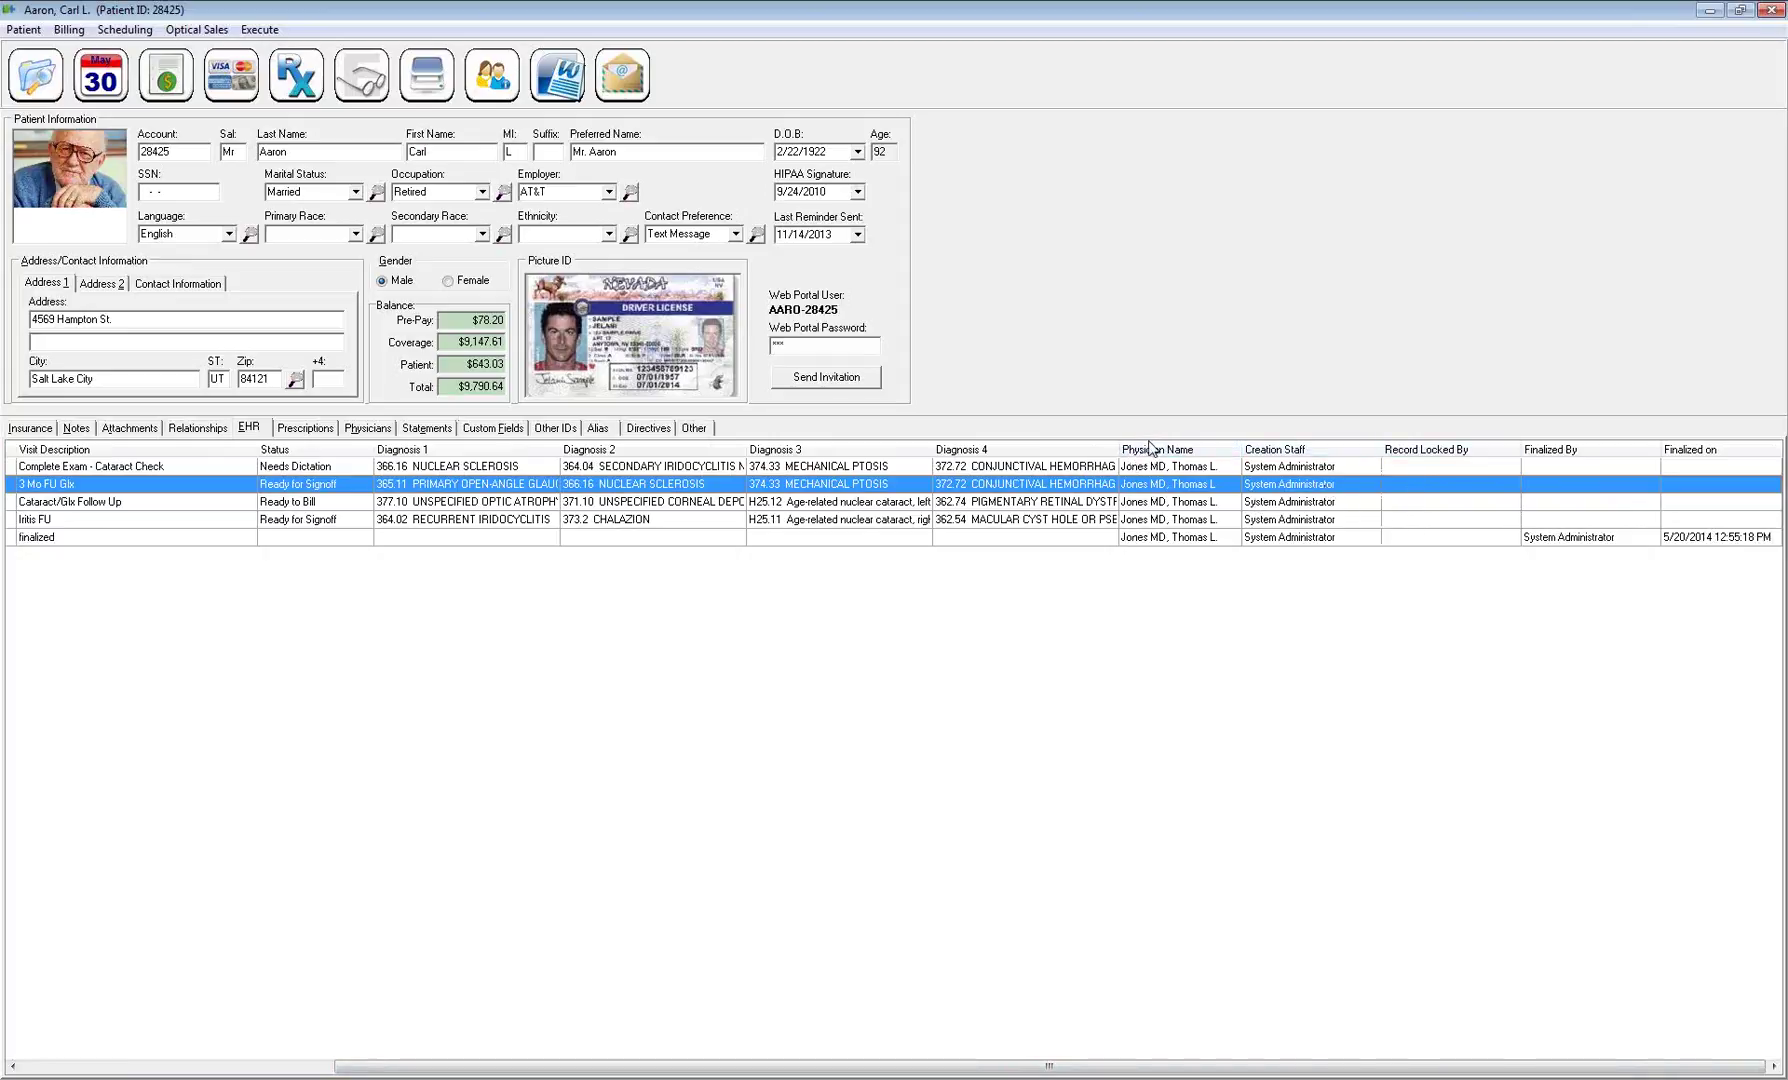
{"action": "left_click_drag", "start_coordinate": [1170, 452], "coordinate": [398, 462]}
{"action": "left_click_drag", "start_coordinate": [541, 1066], "coordinate": [228, 1066]}
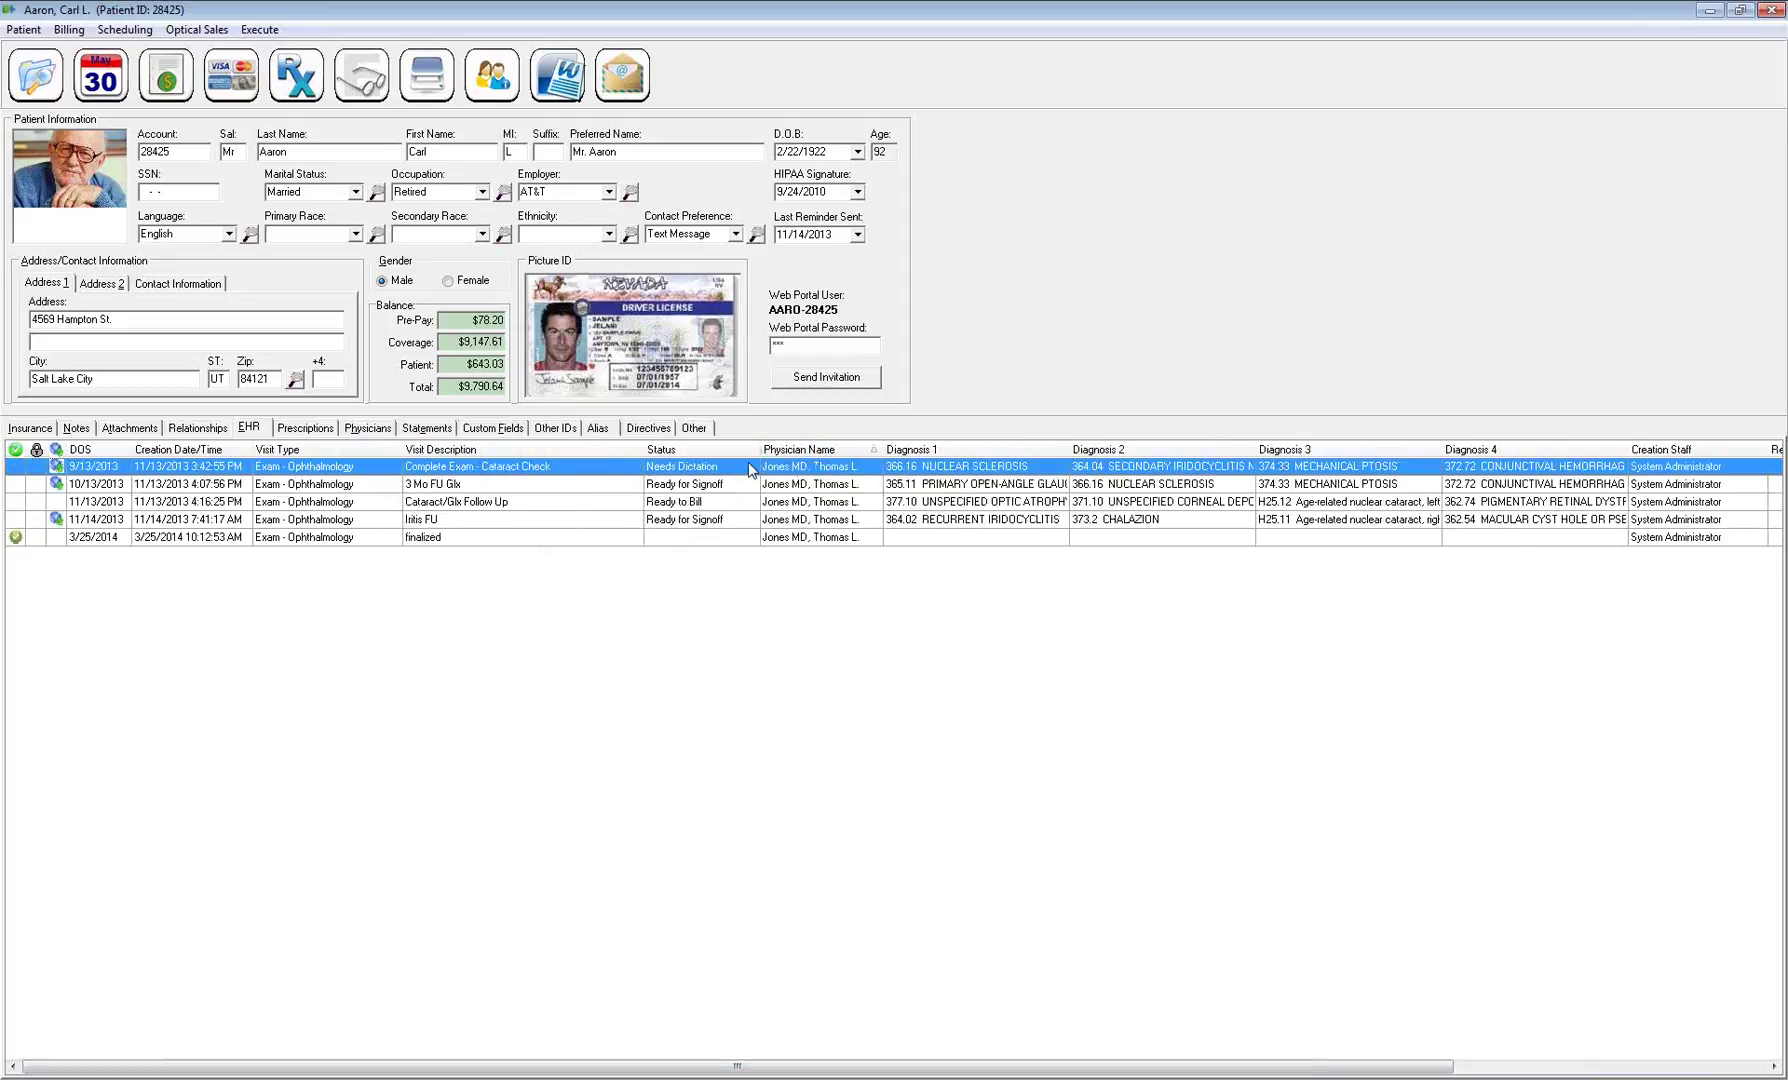
{"action": "left_click", "coordinate": [305, 430]}
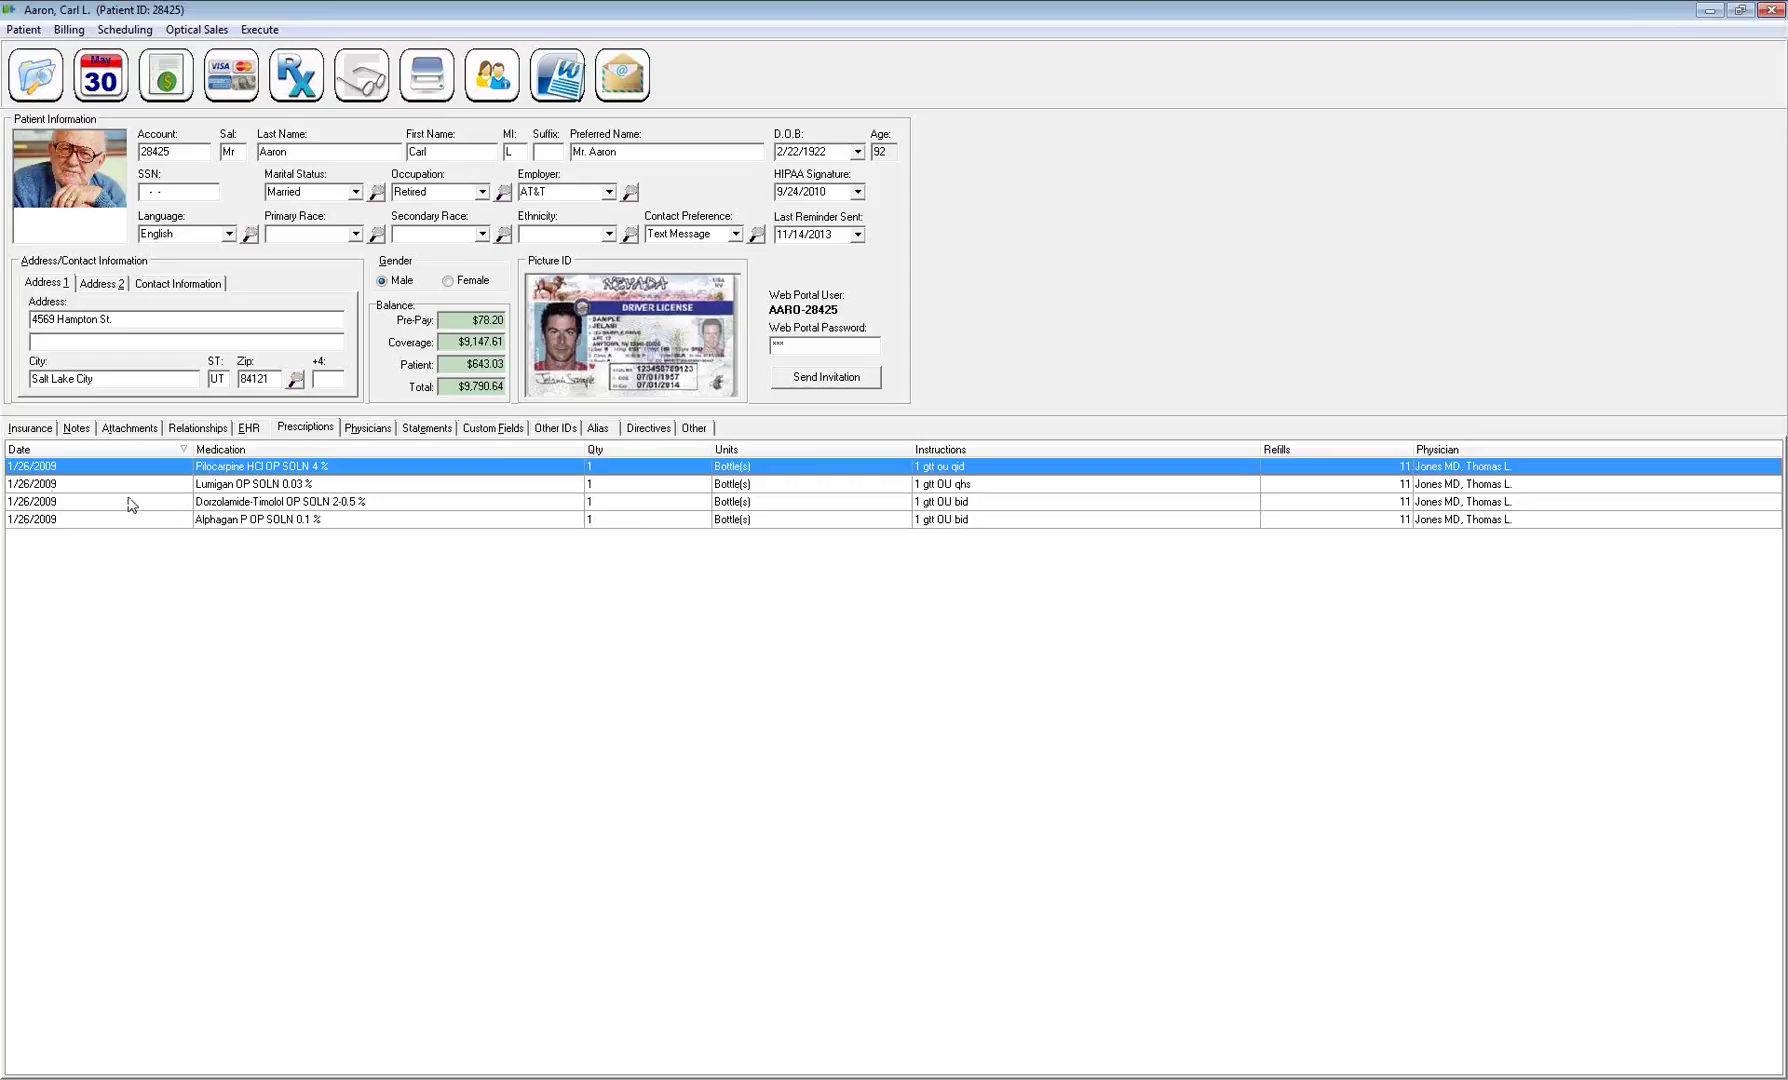
{"action": "left_click", "coordinate": [532, 479]}
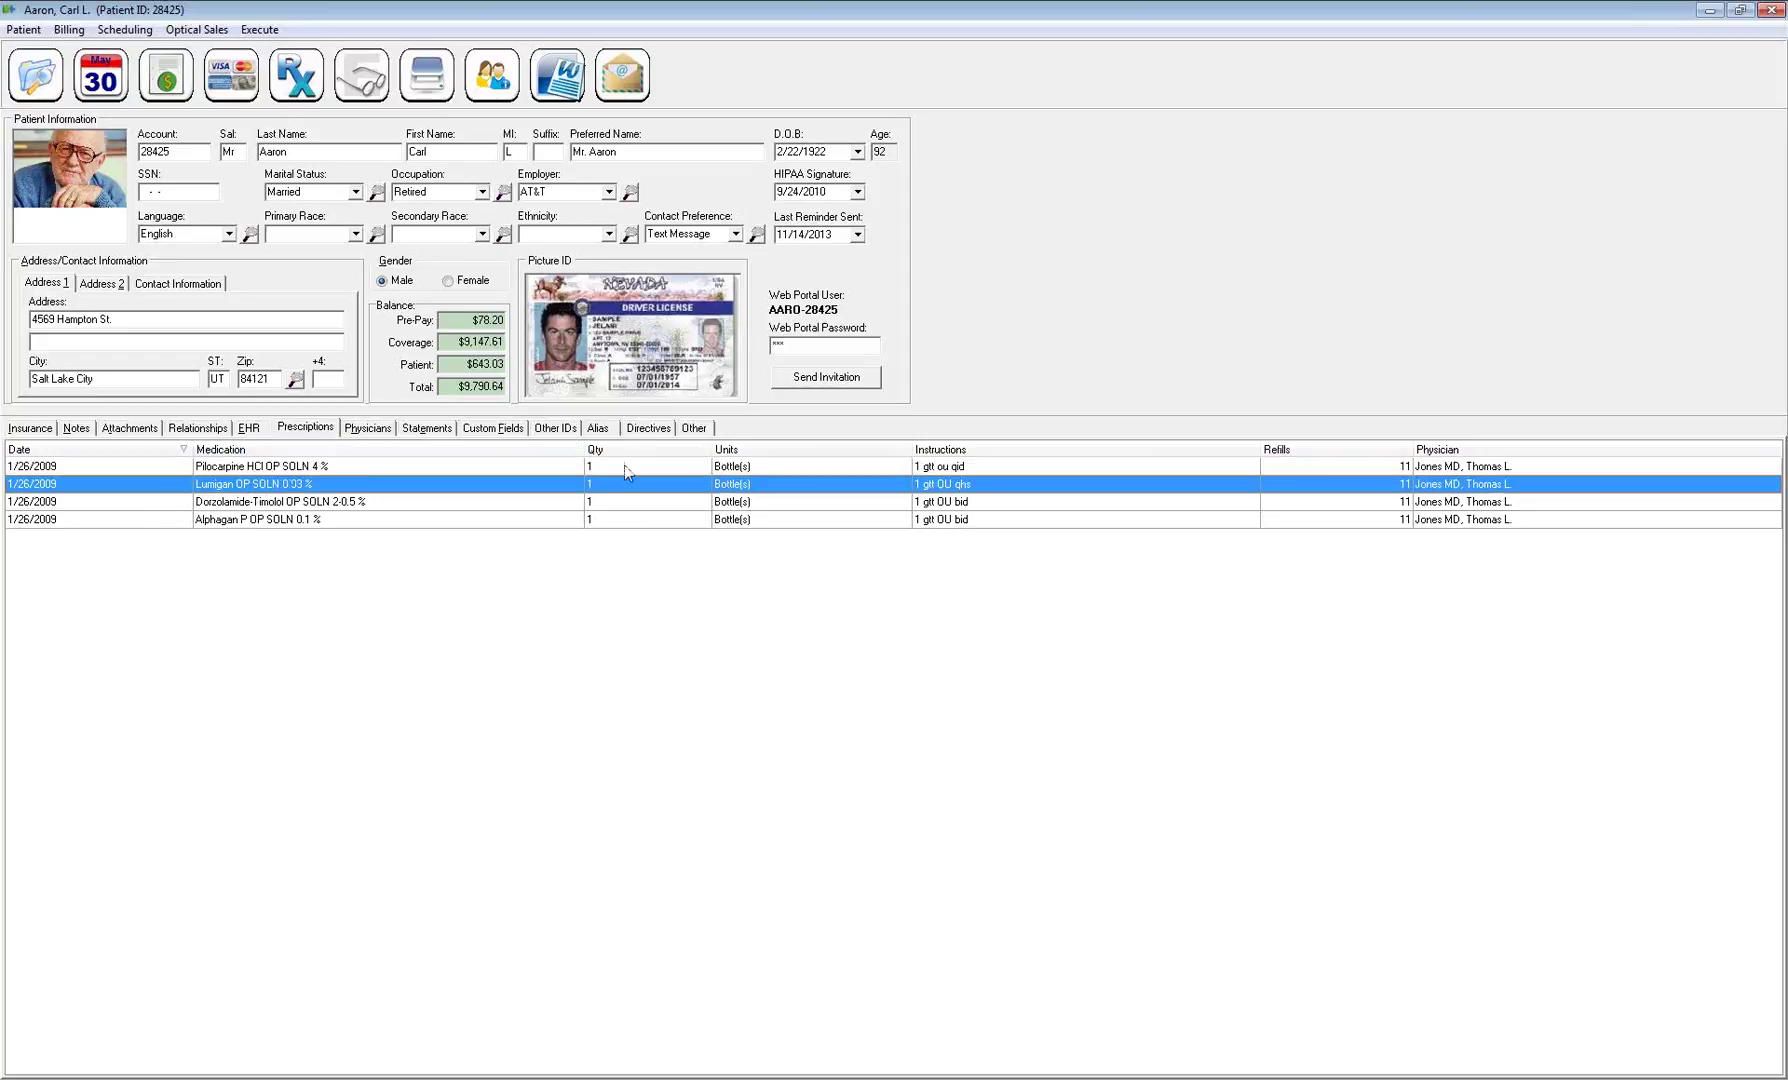
{"action": "left_click", "coordinate": [687, 467]}
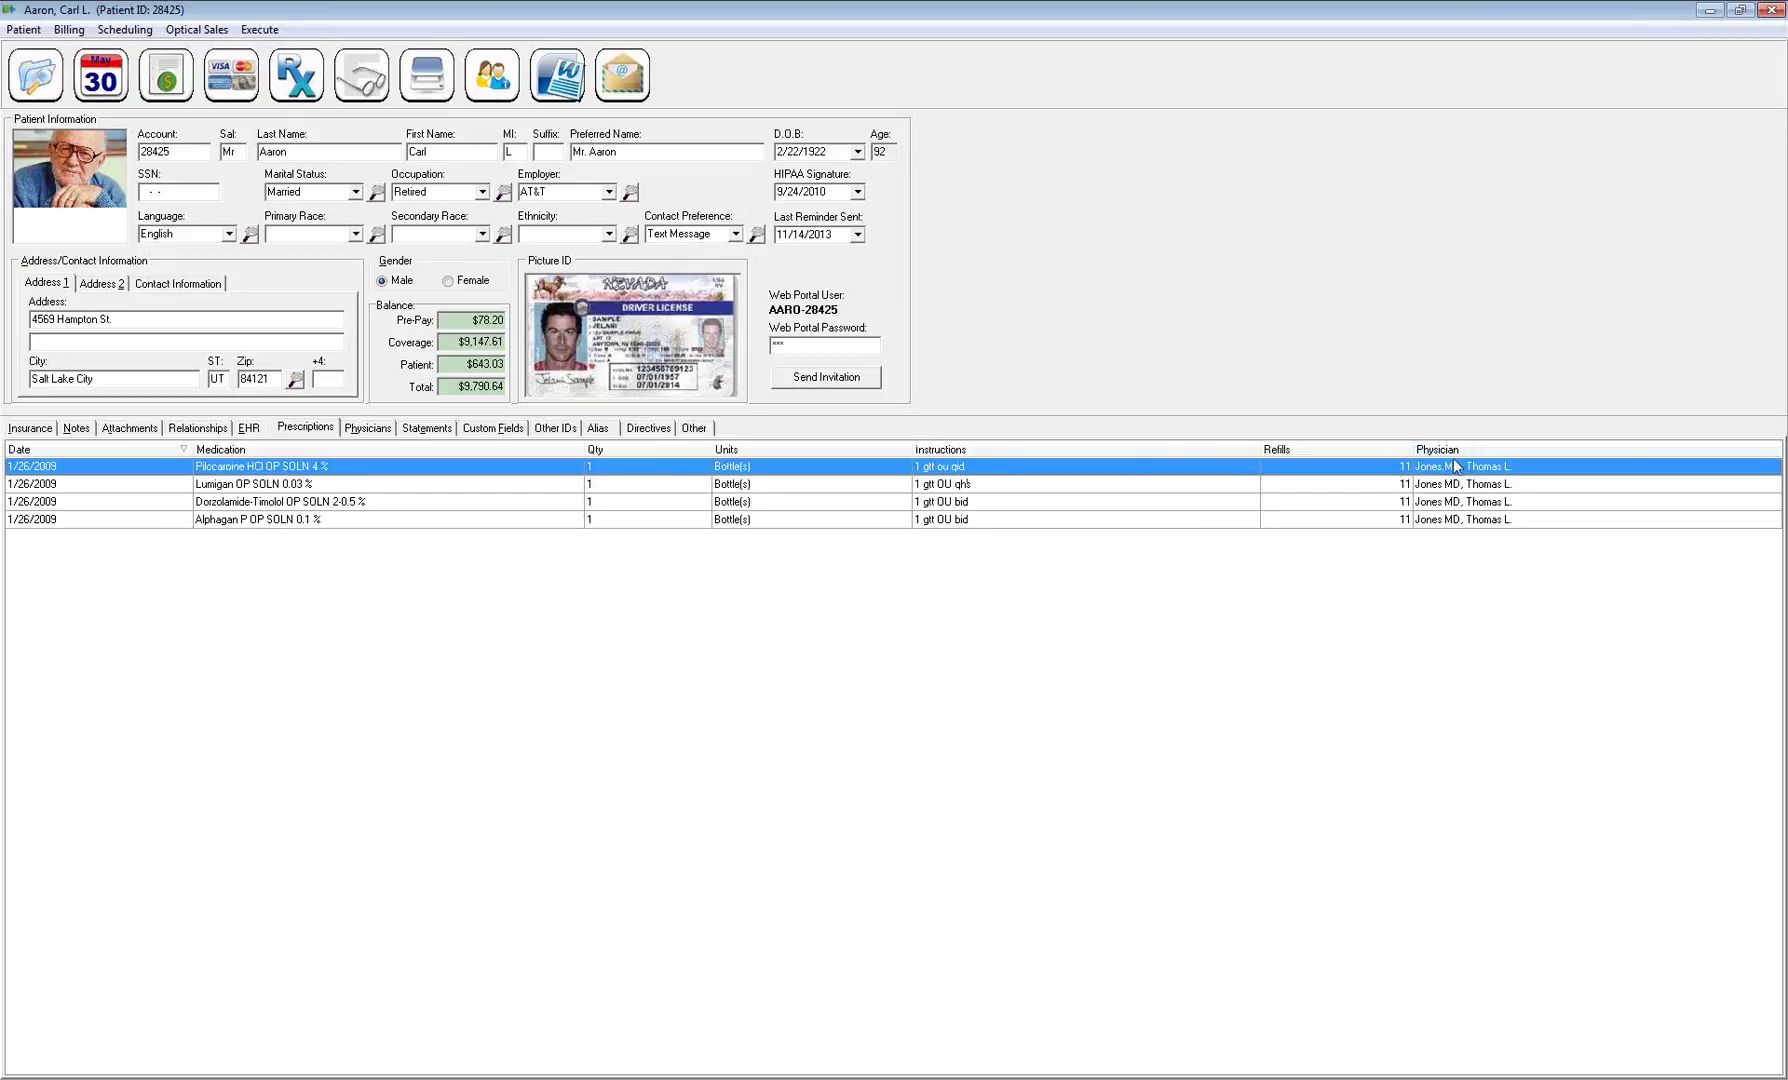
{"action": "right_click", "coordinate": [691, 582]}
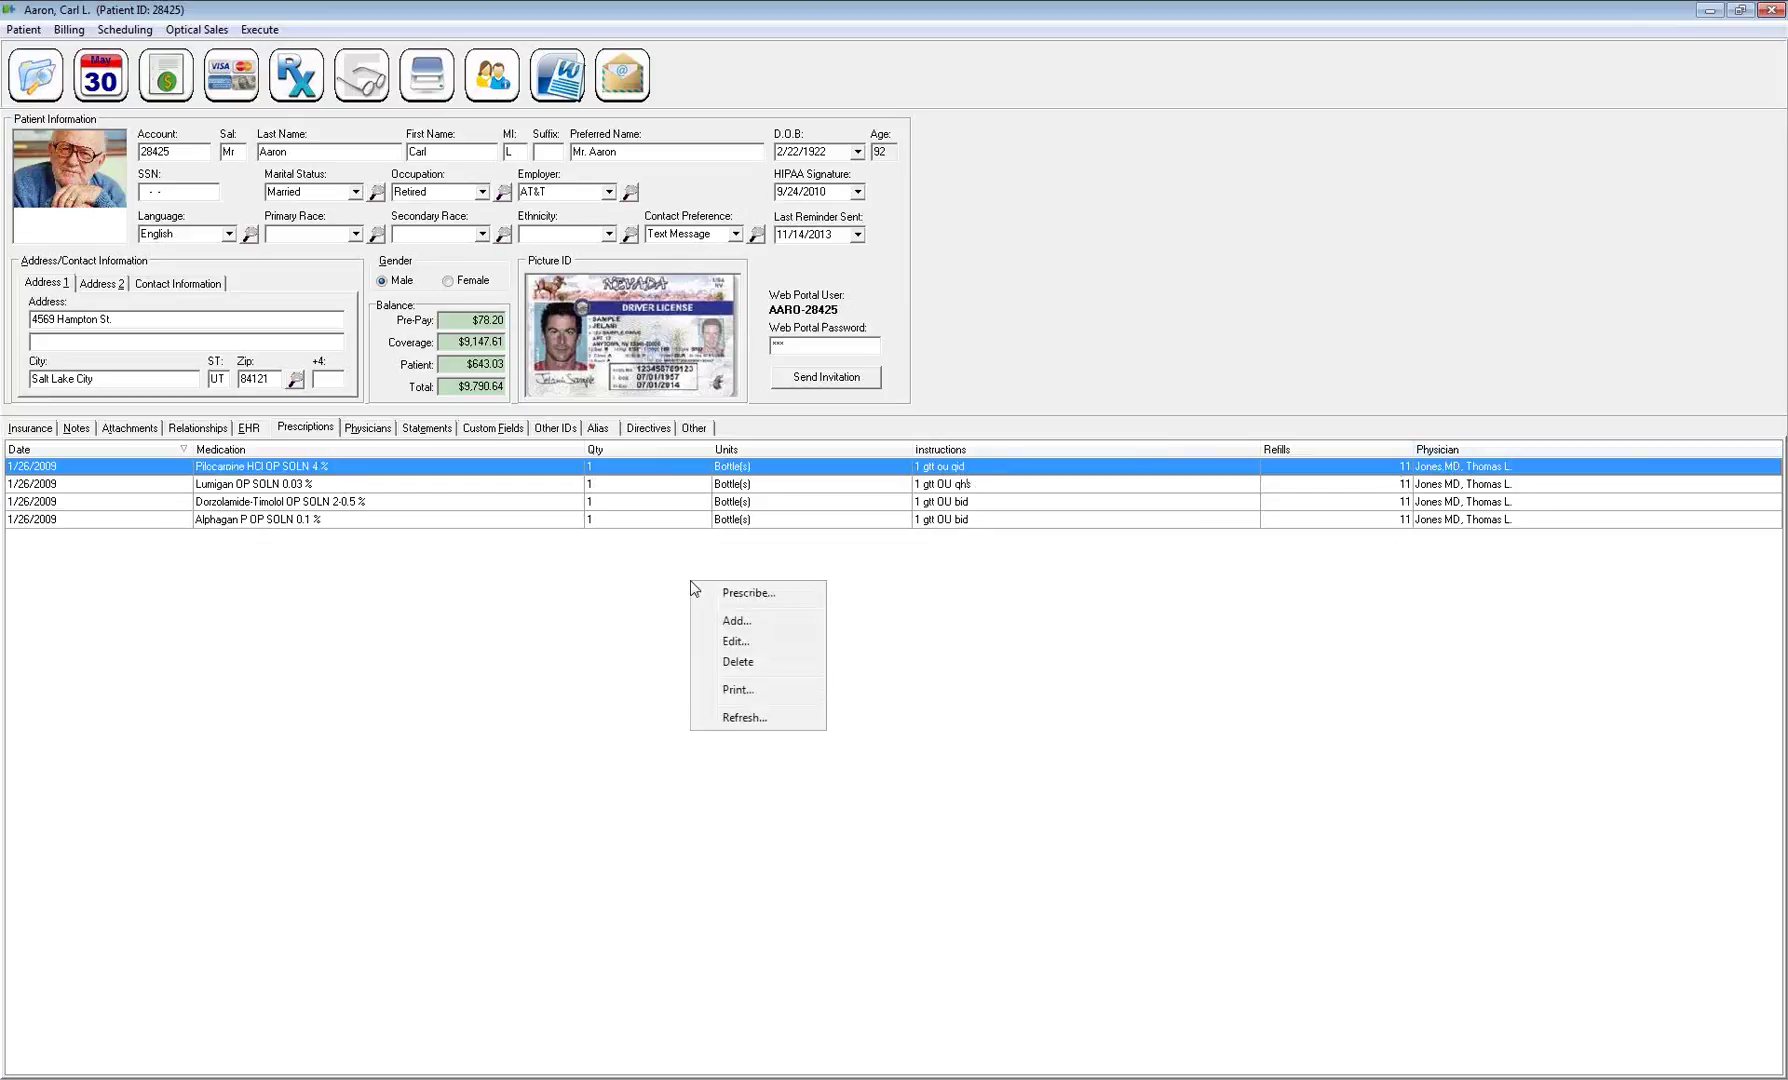
{"action": "left_click", "coordinate": [741, 594]}
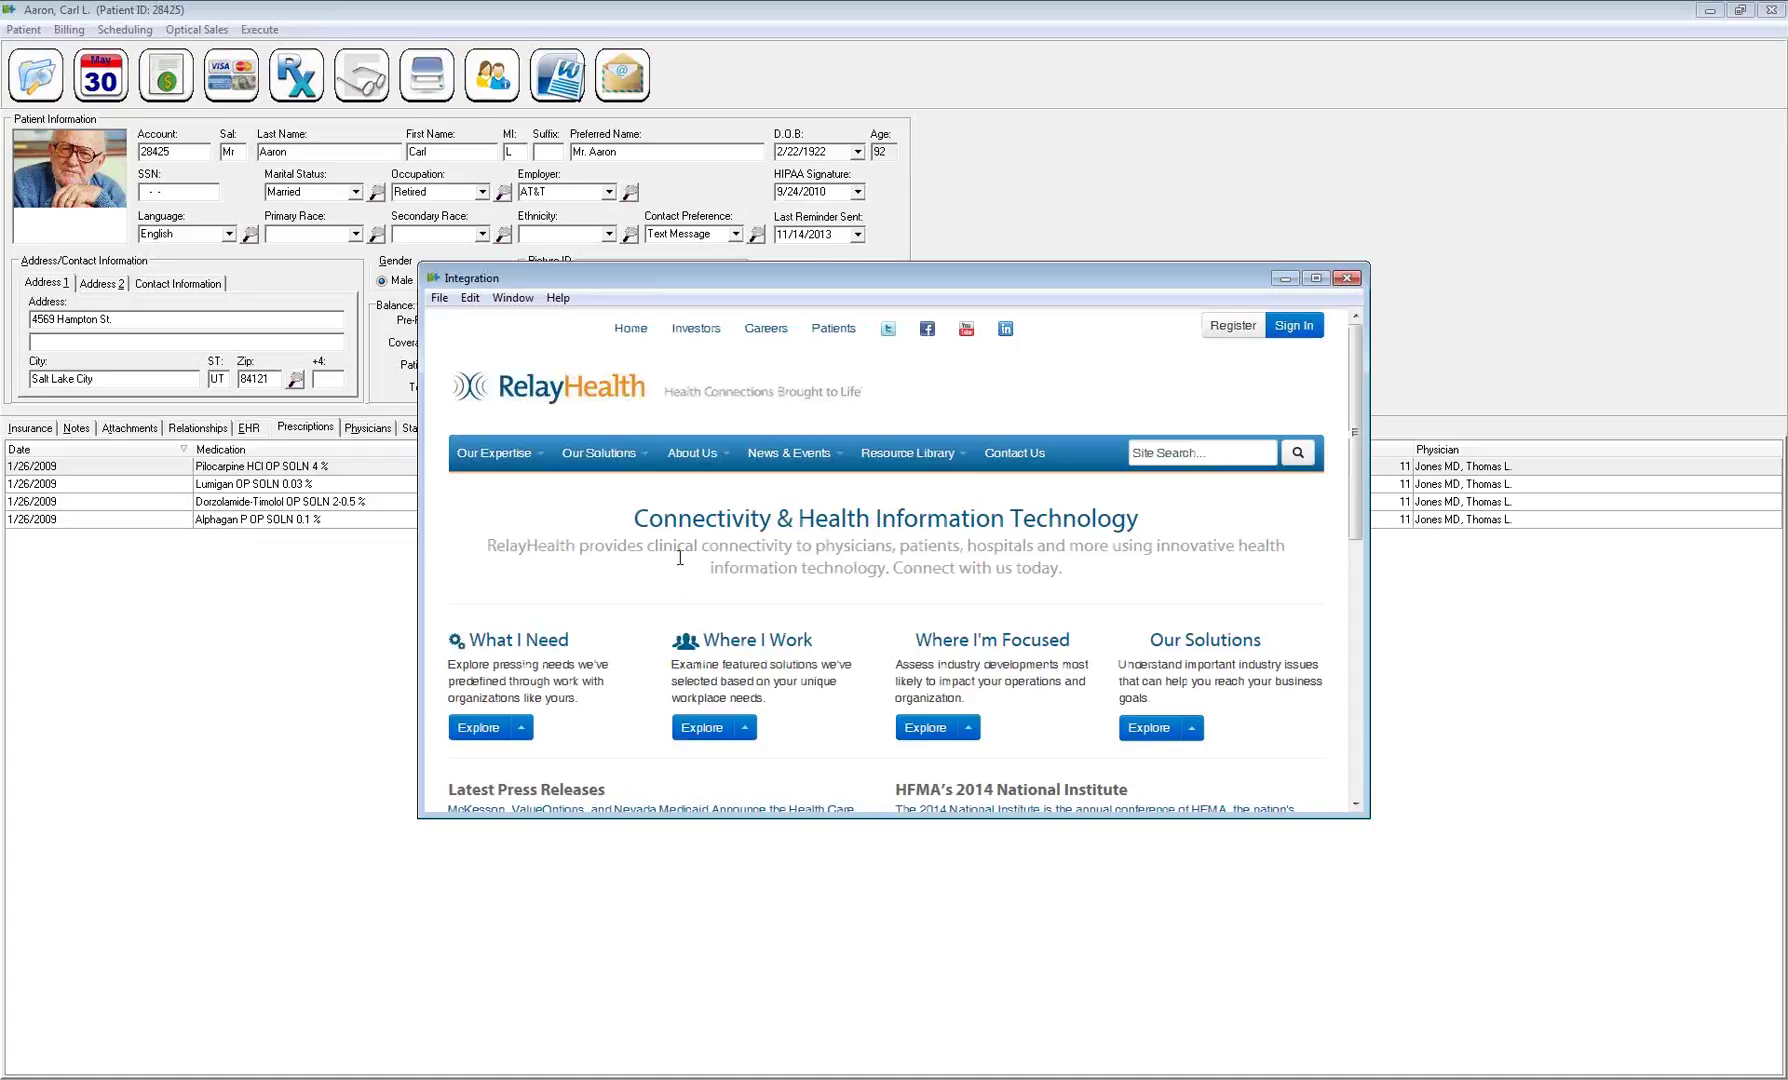
{"action": "left_click", "coordinate": [1285, 278]}
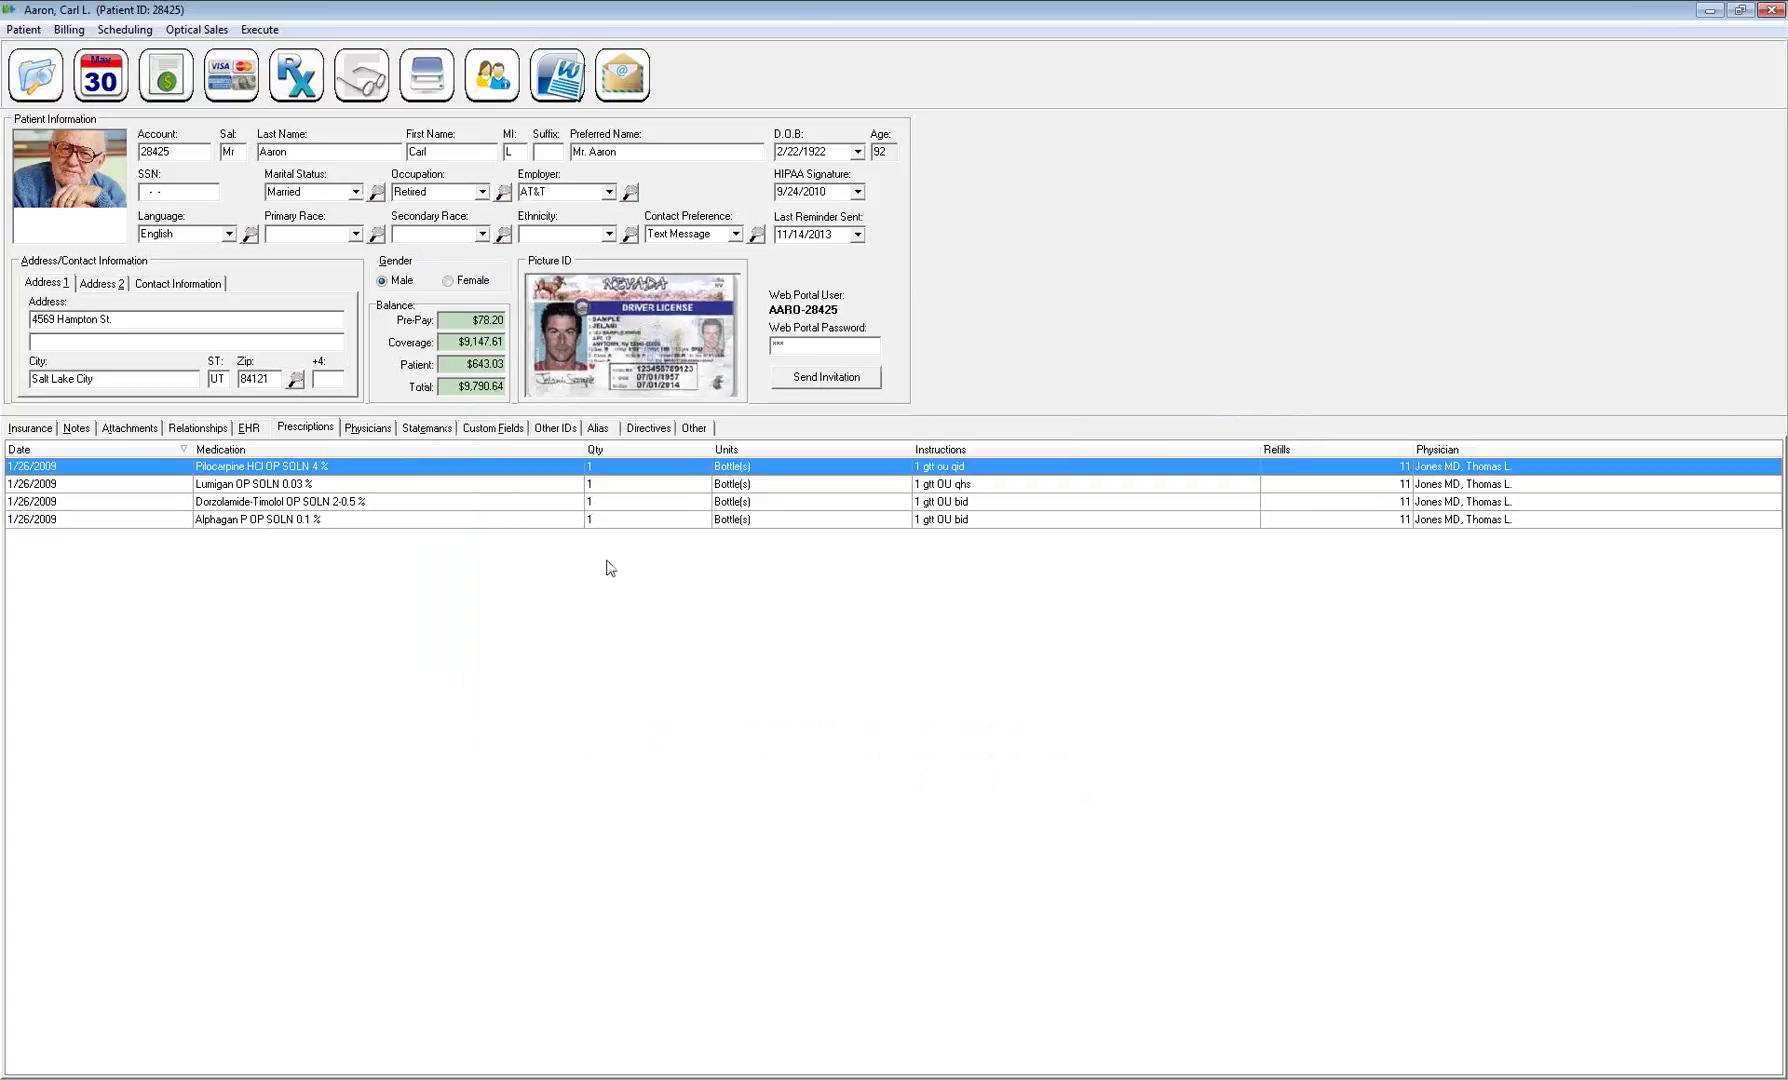
{"action": "right_click", "coordinate": [606, 562]}
Add a prescription dated 5/29/2014, fill in the prescribing physician, and choose Atenolol
{"action": "left_click", "coordinate": [652, 601]}
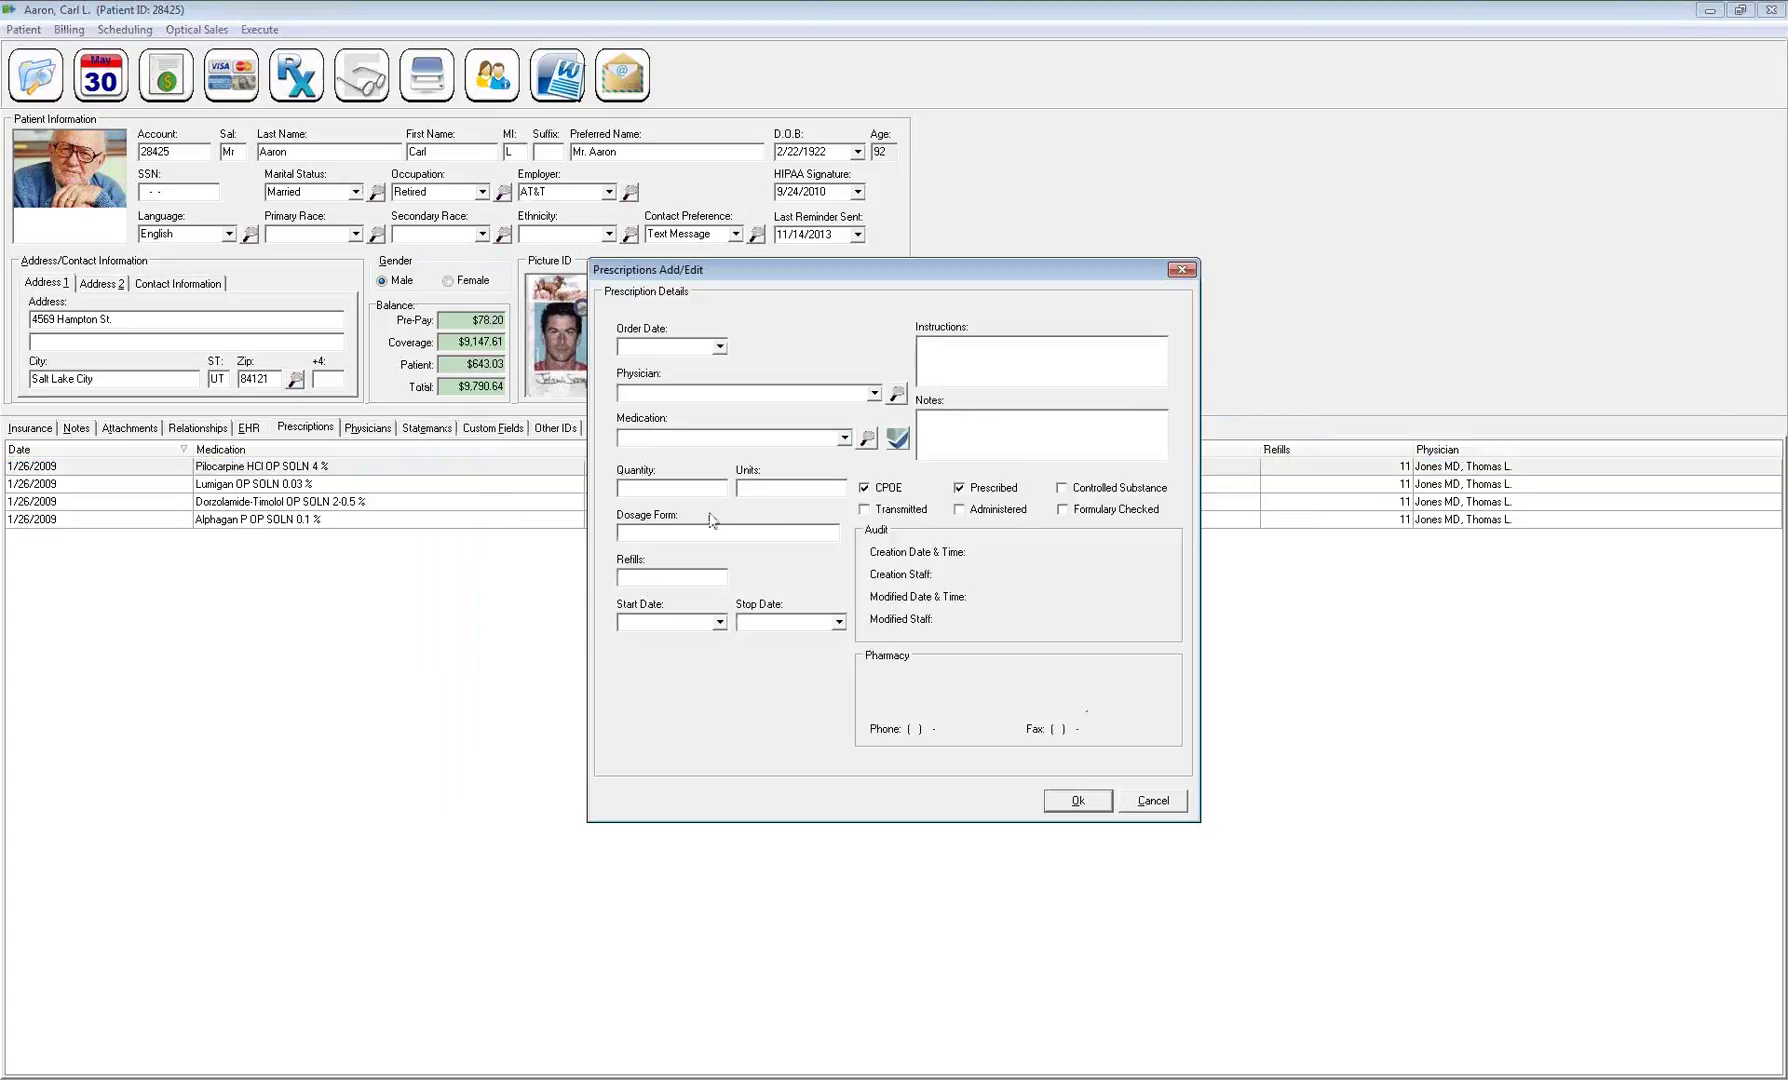
{"action": "left_click", "coordinate": [719, 347]}
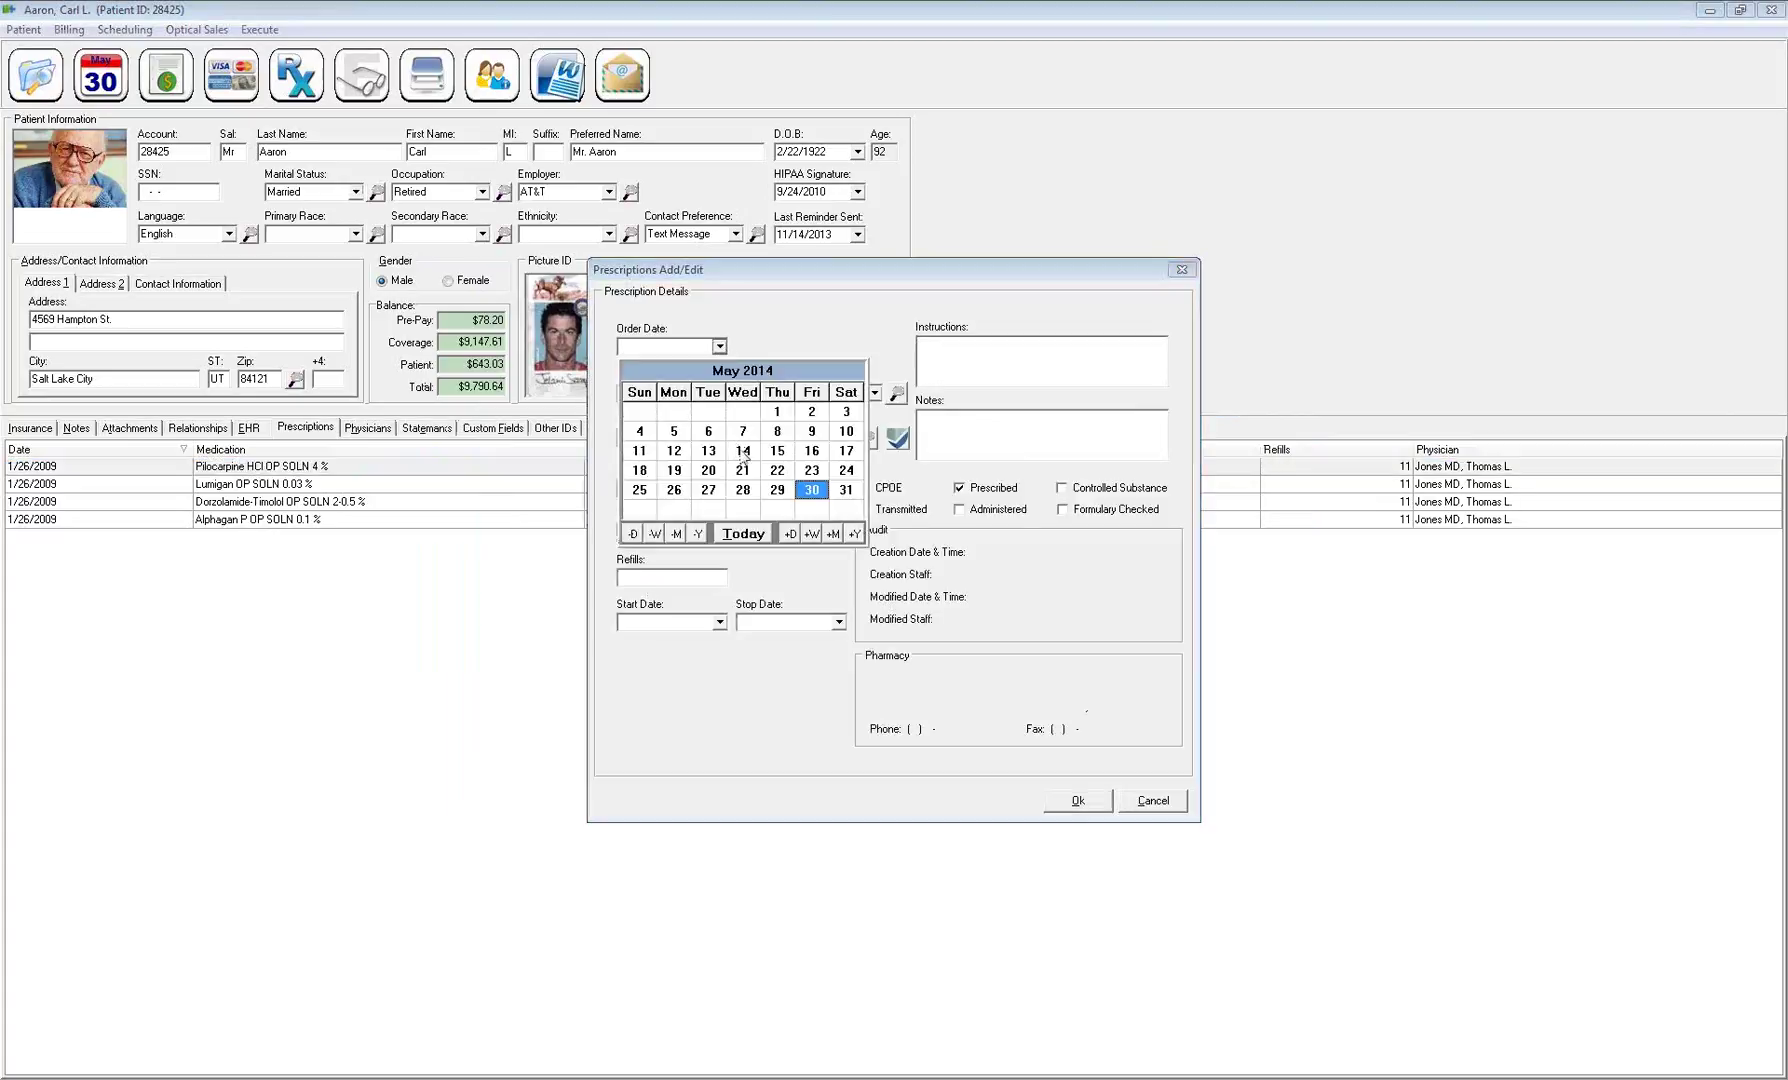
{"action": "left_click", "coordinate": [785, 493]}
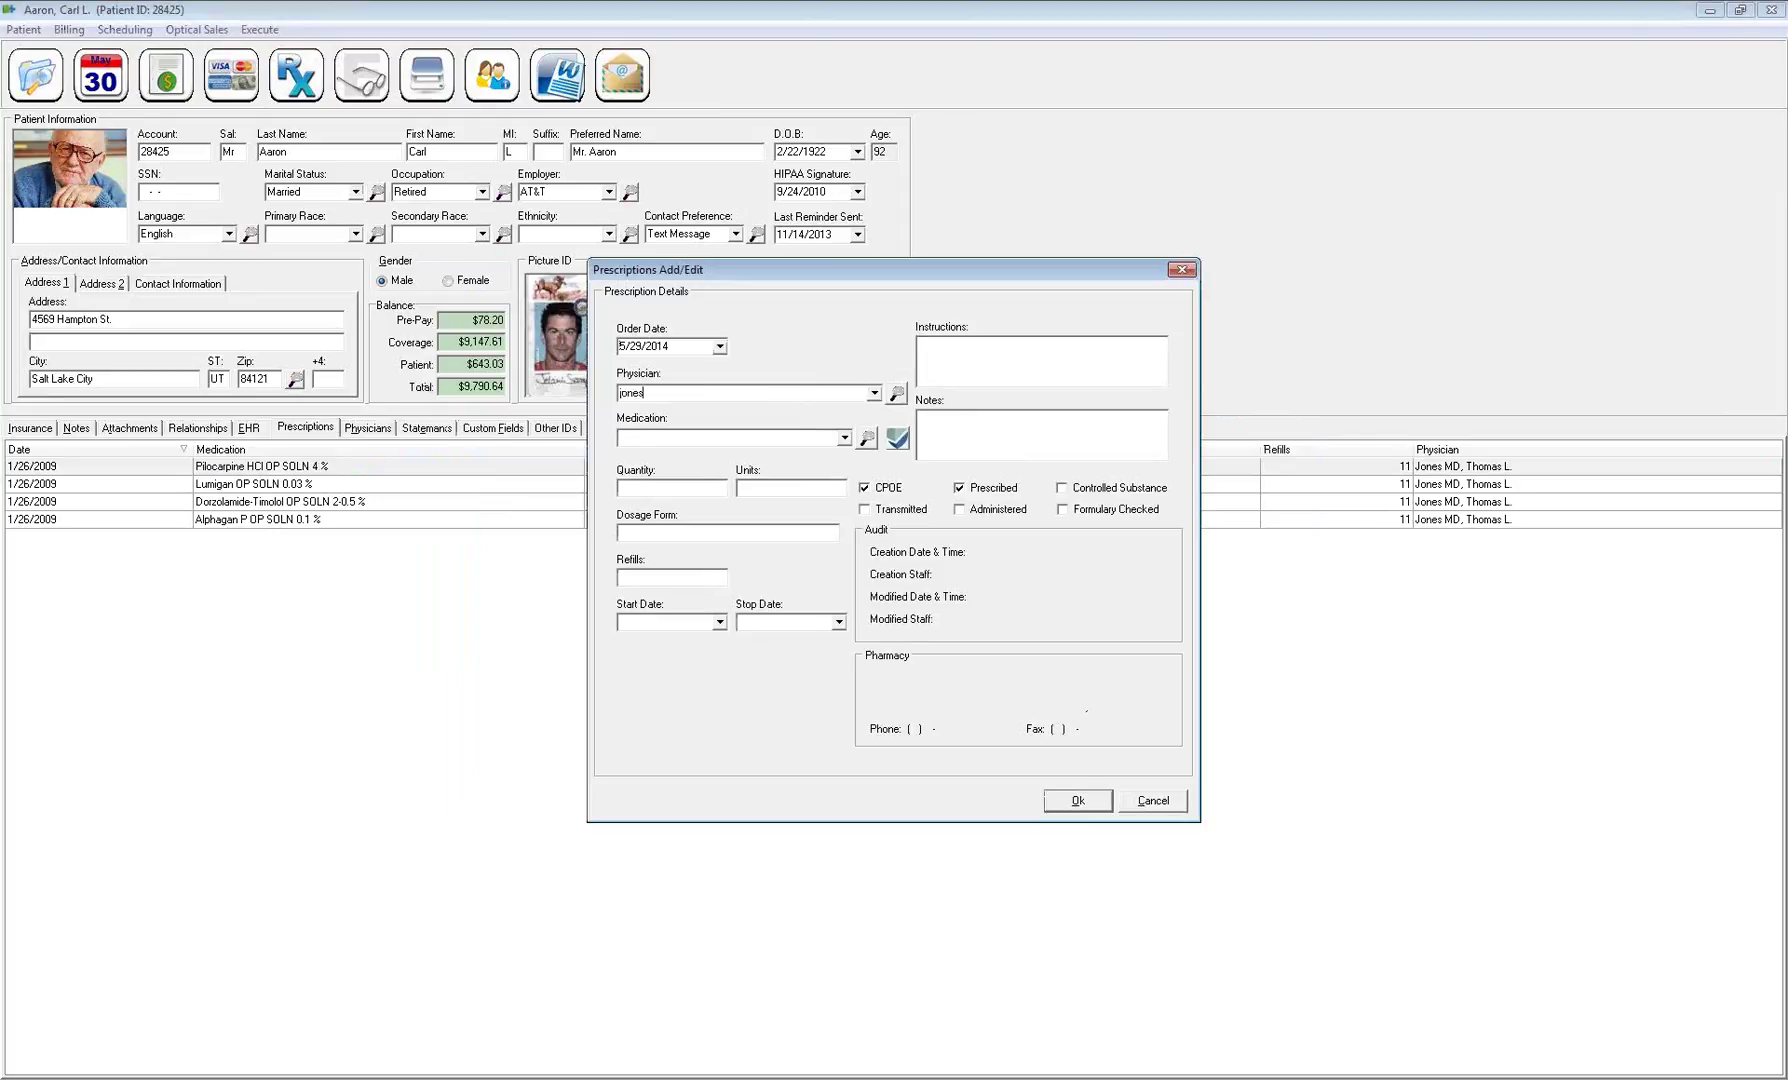
{"action": "key", "text": "Tab"}
{"action": "left_click", "coordinate": [845, 439]}
{"action": "left_click", "coordinate": [694, 509]}
{"action": "left_click", "coordinate": [692, 488]}
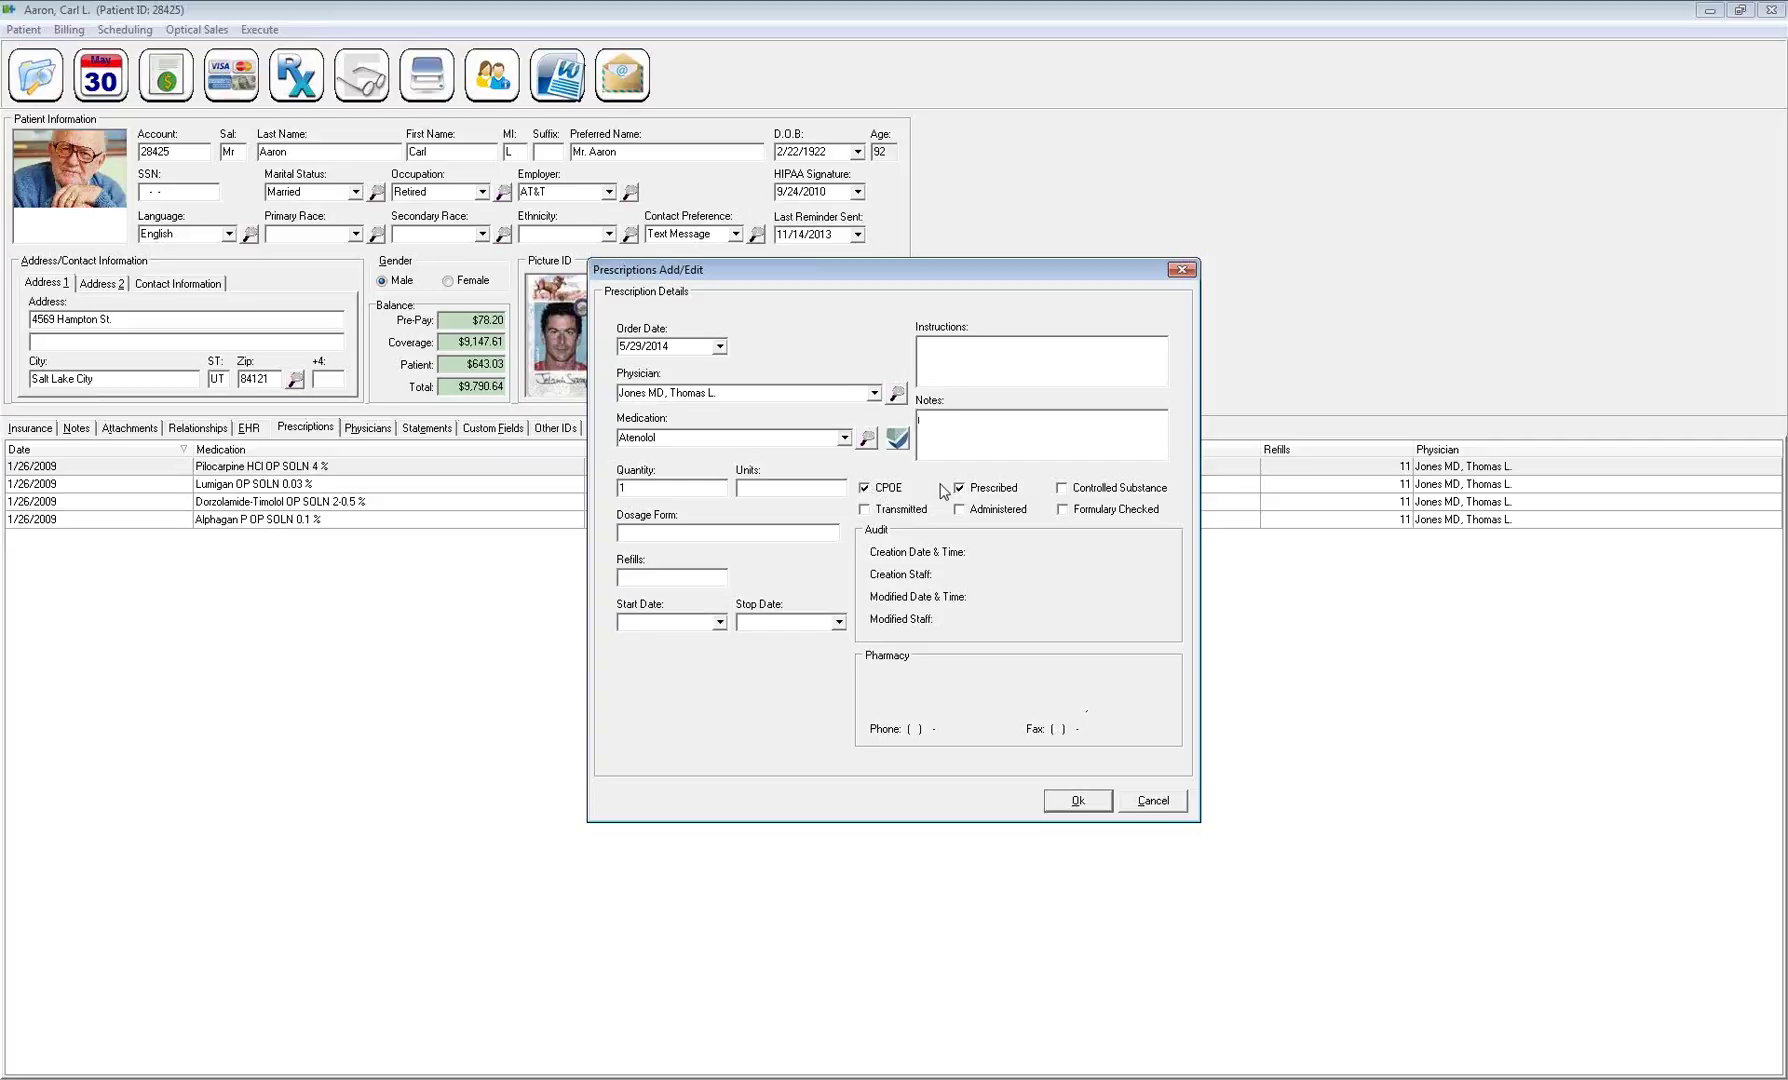
Clear the CPOE flag and cancel the unsaved Atenolol prescription entry
{"action": "left_click", "coordinate": [880, 490]}
{"action": "left_click", "coordinate": [1152, 801]}
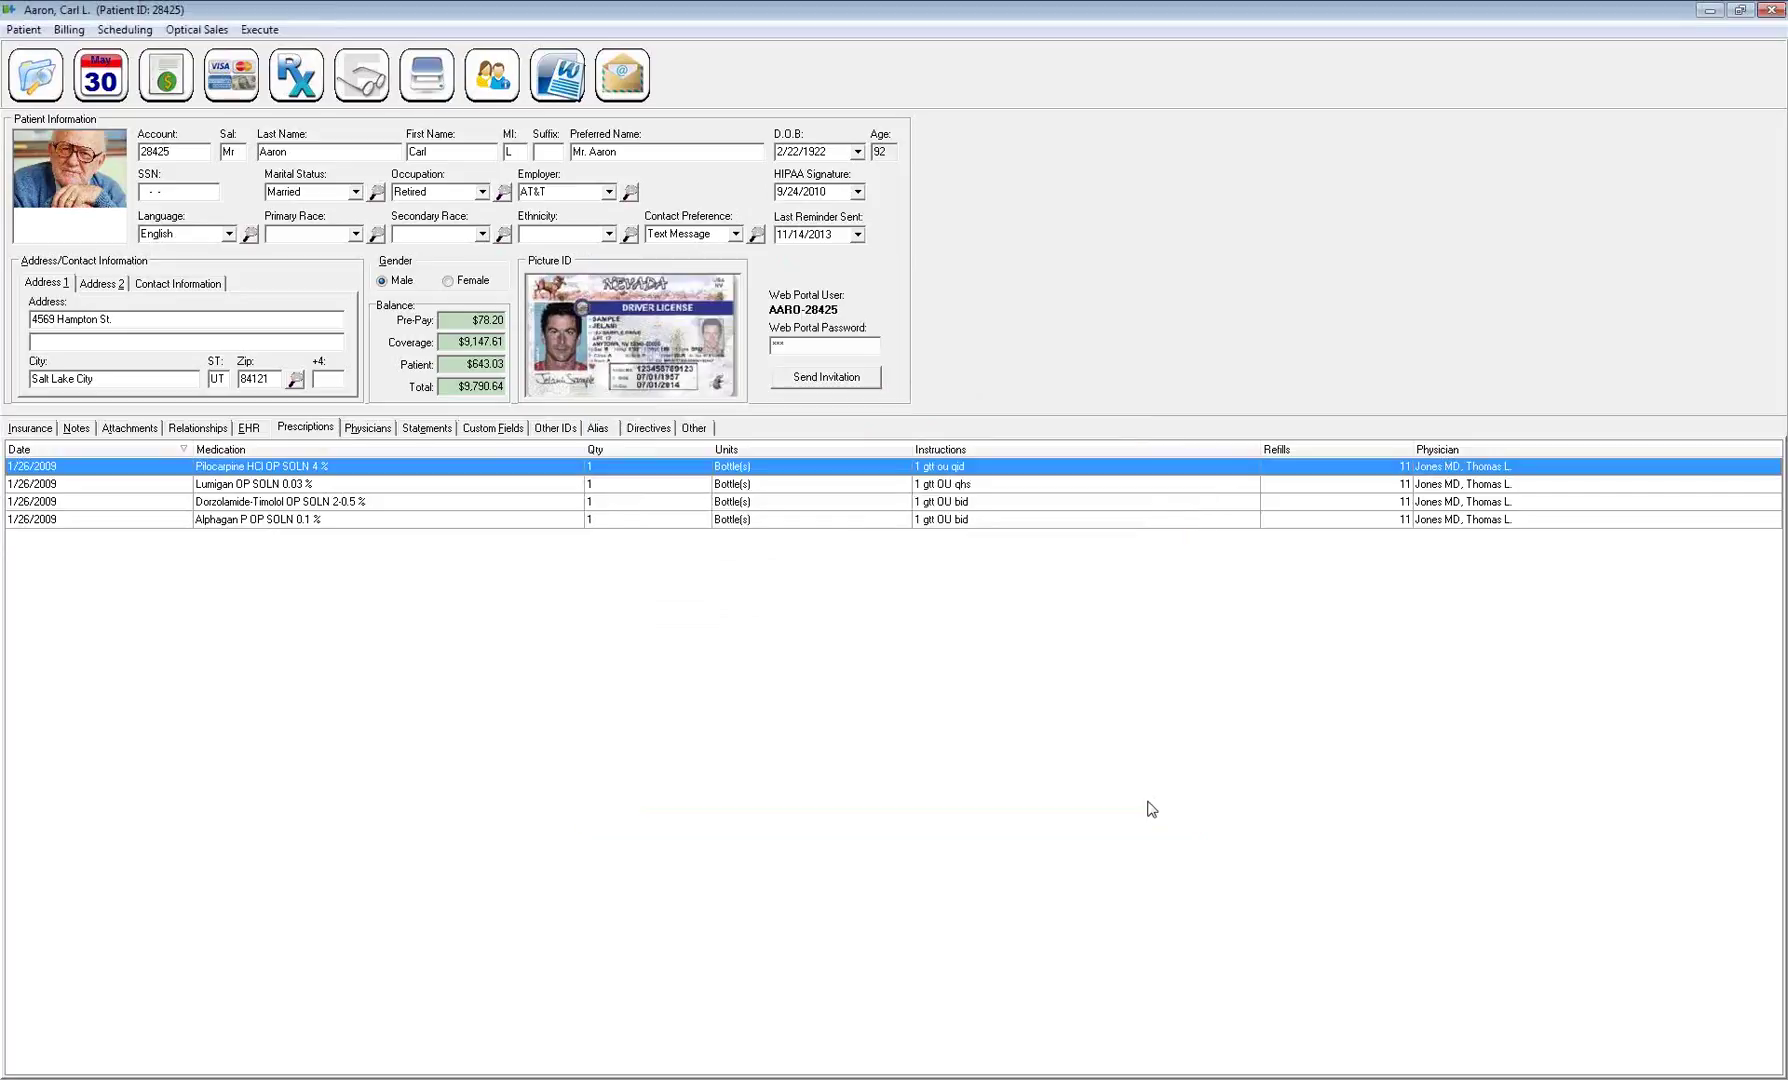
{"action": "right_click", "coordinate": [655, 483]}
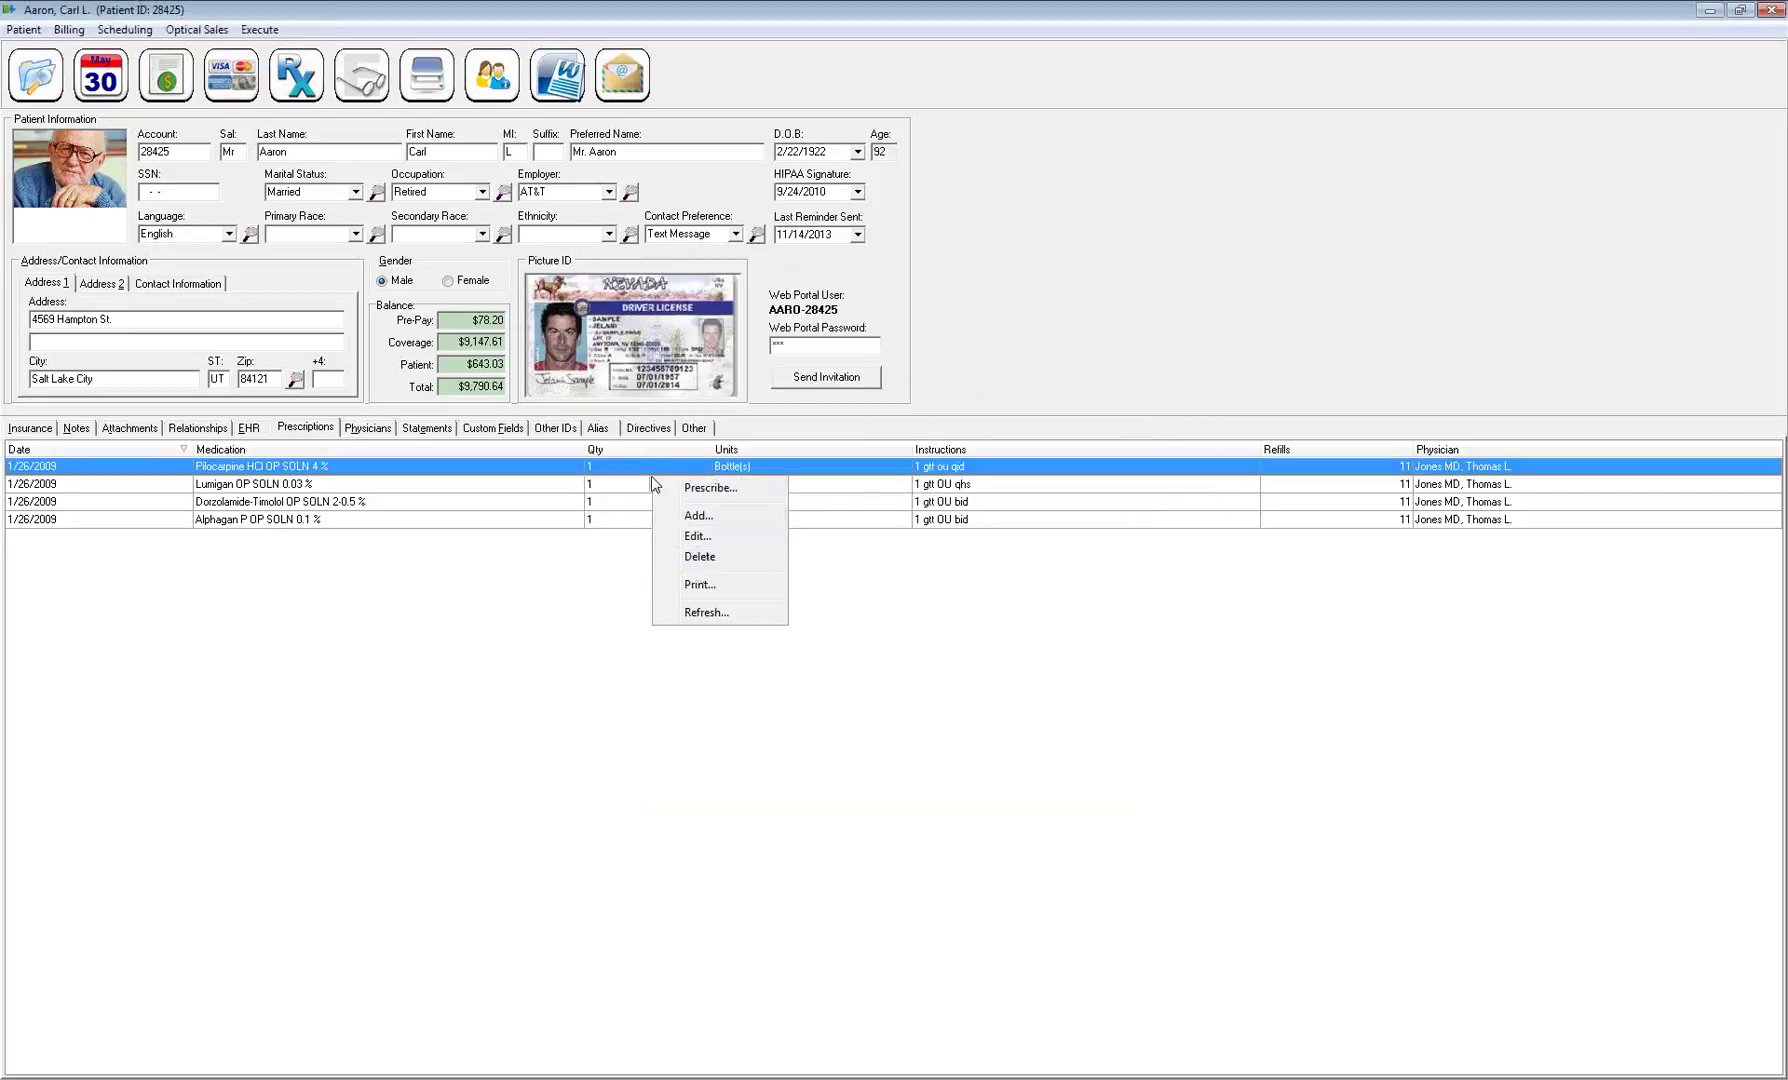
{"action": "left_click", "coordinate": [698, 536]}
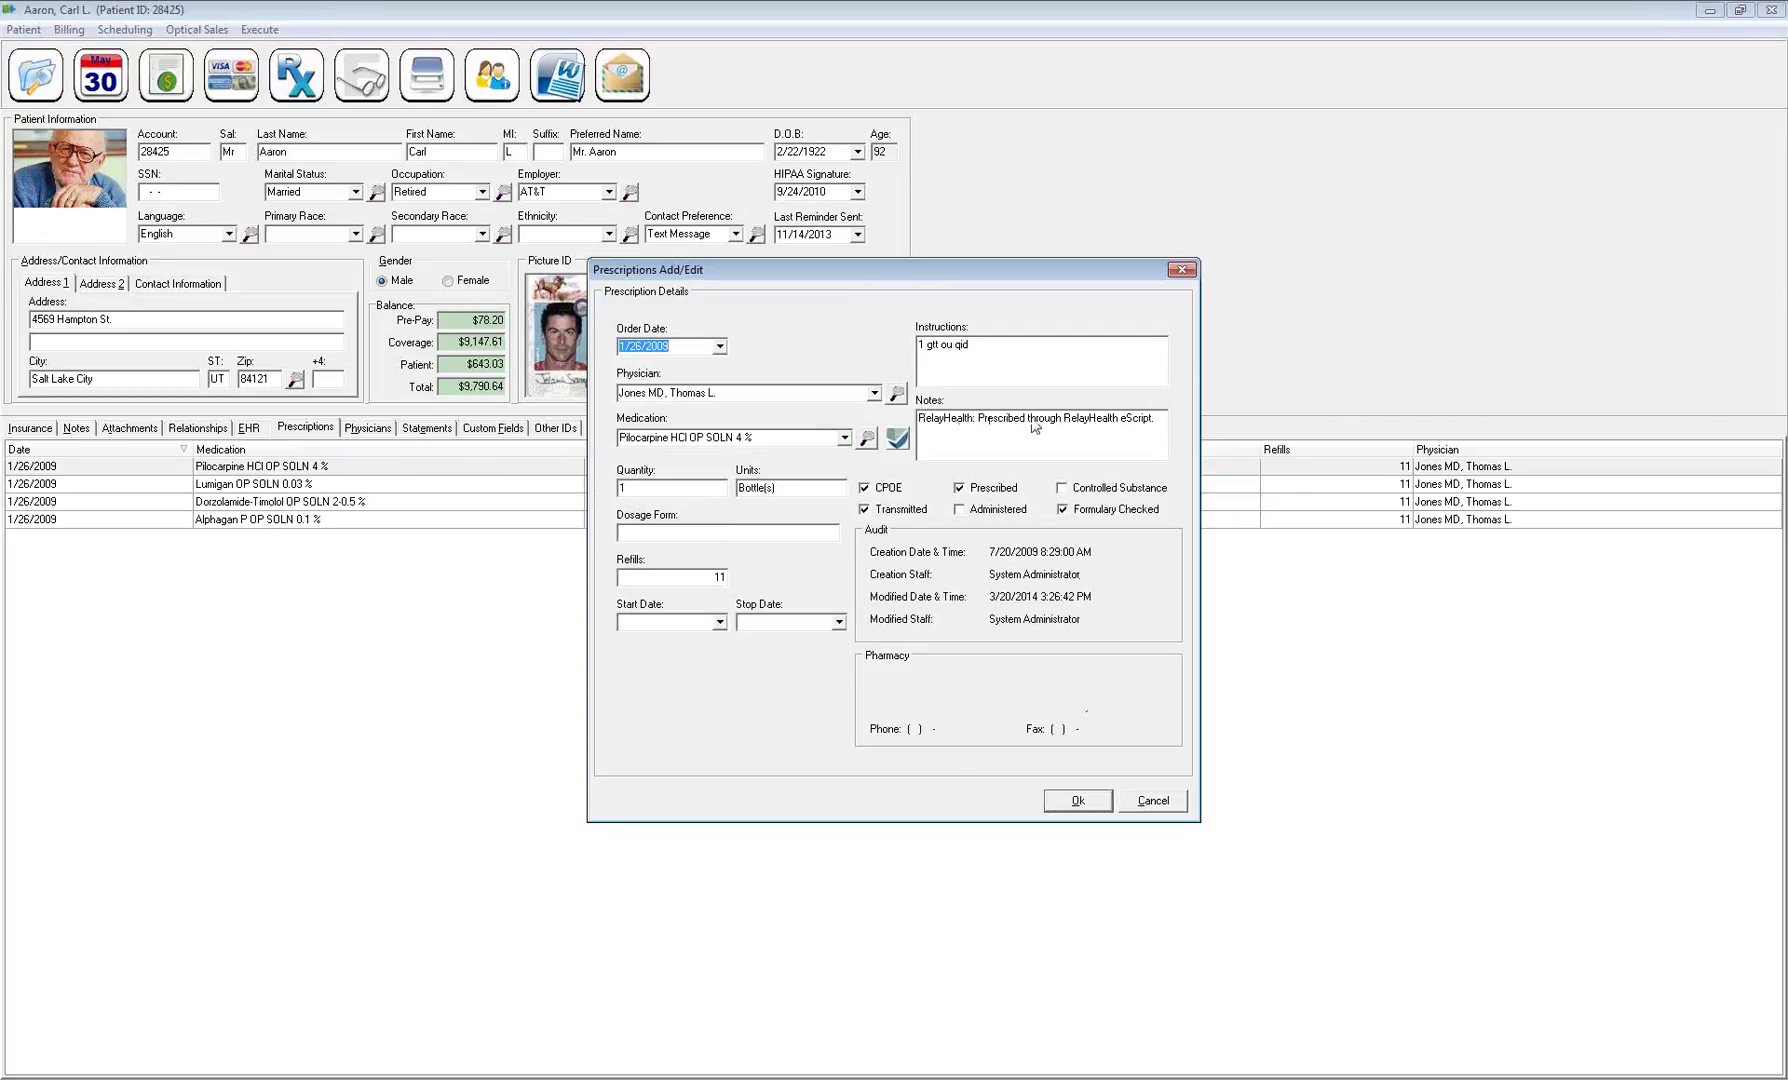
{"action": "left_click_drag", "start_coordinate": [1155, 418], "coordinate": [933, 418]}
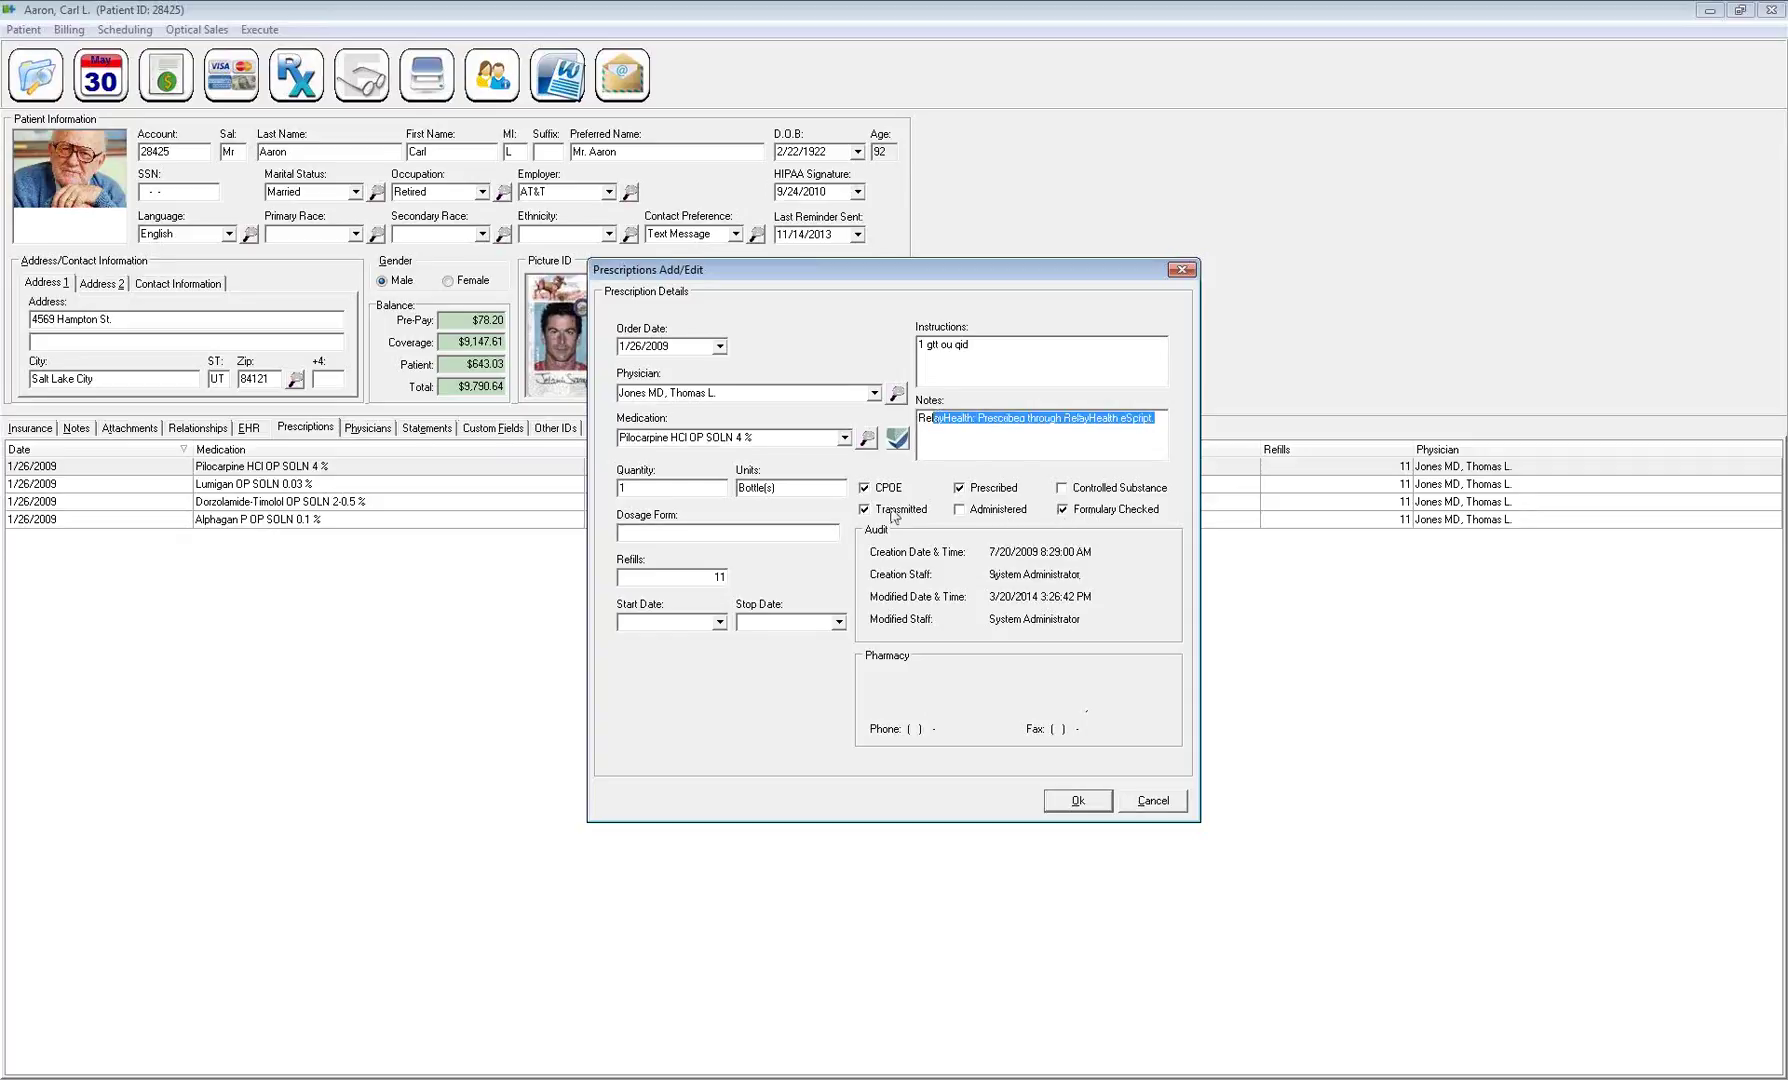
{"action": "left_click", "coordinate": [958, 488]}
{"action": "left_click", "coordinate": [1157, 801]}
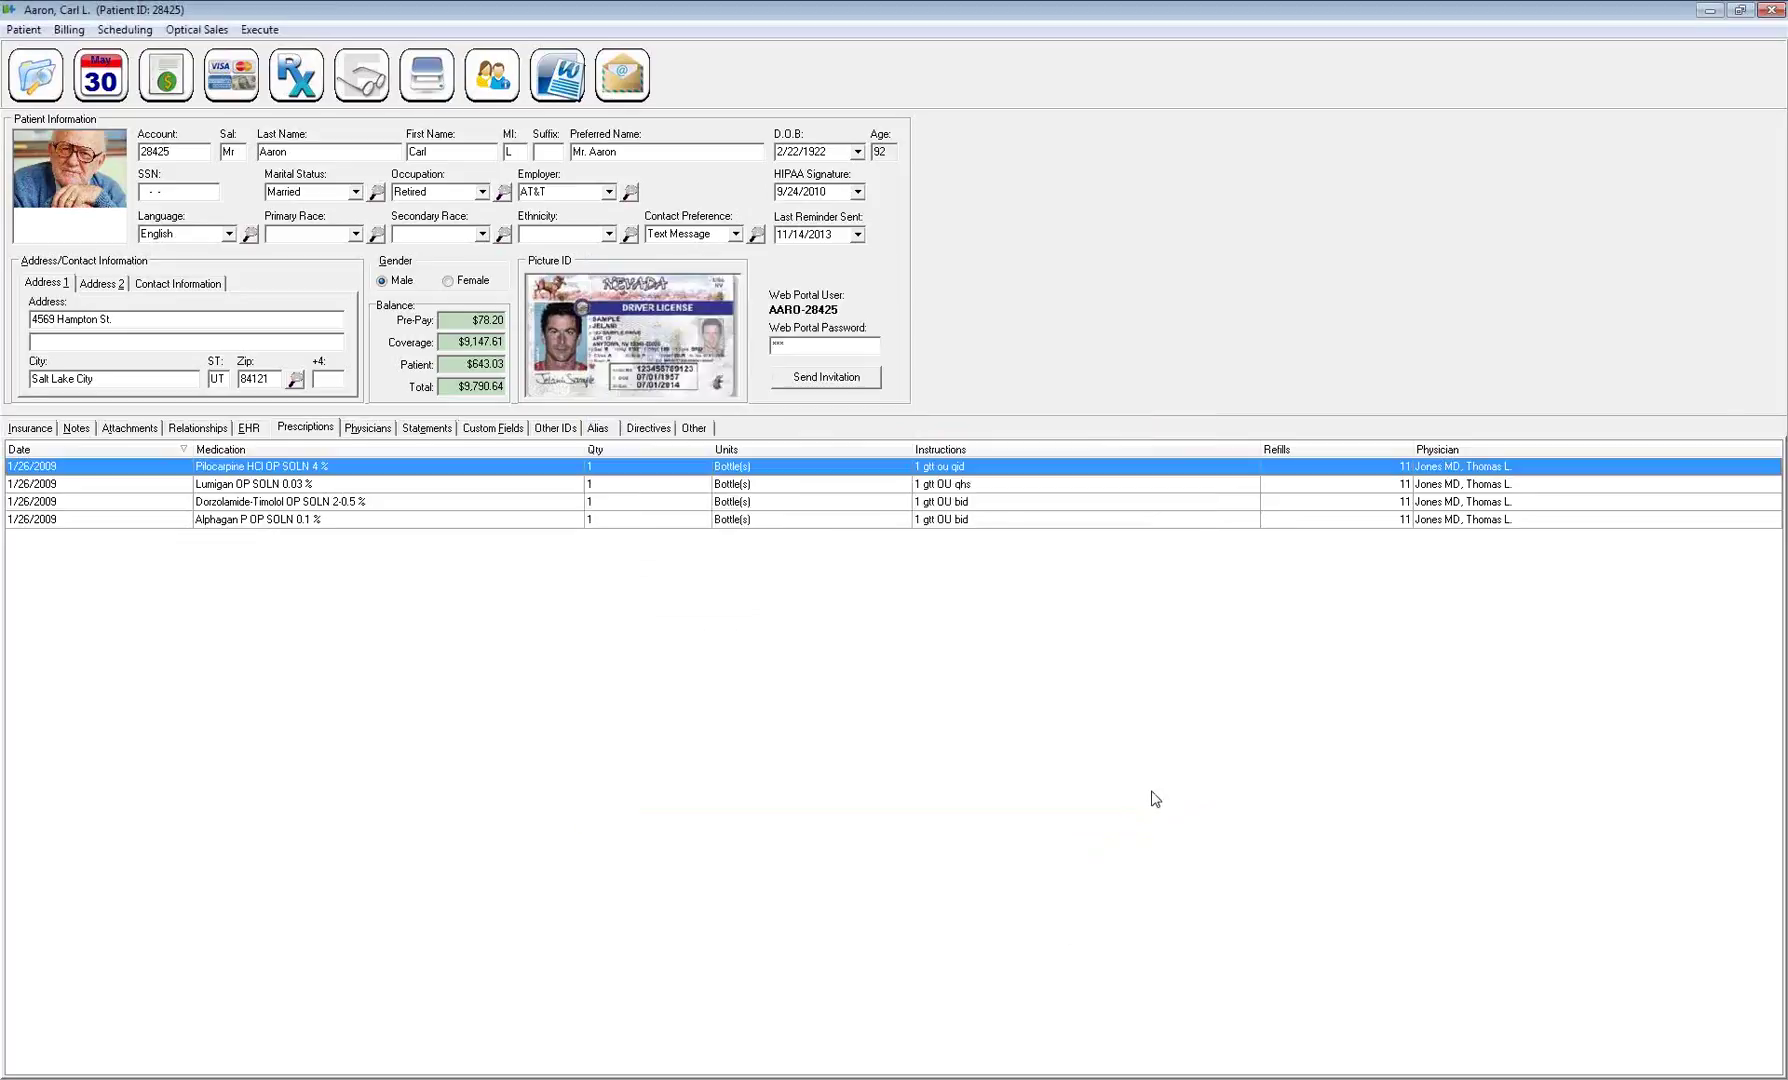
Show the Physicians tab and look over the referring and Primary Care physician entries
{"action": "left_click", "coordinate": [365, 429]}
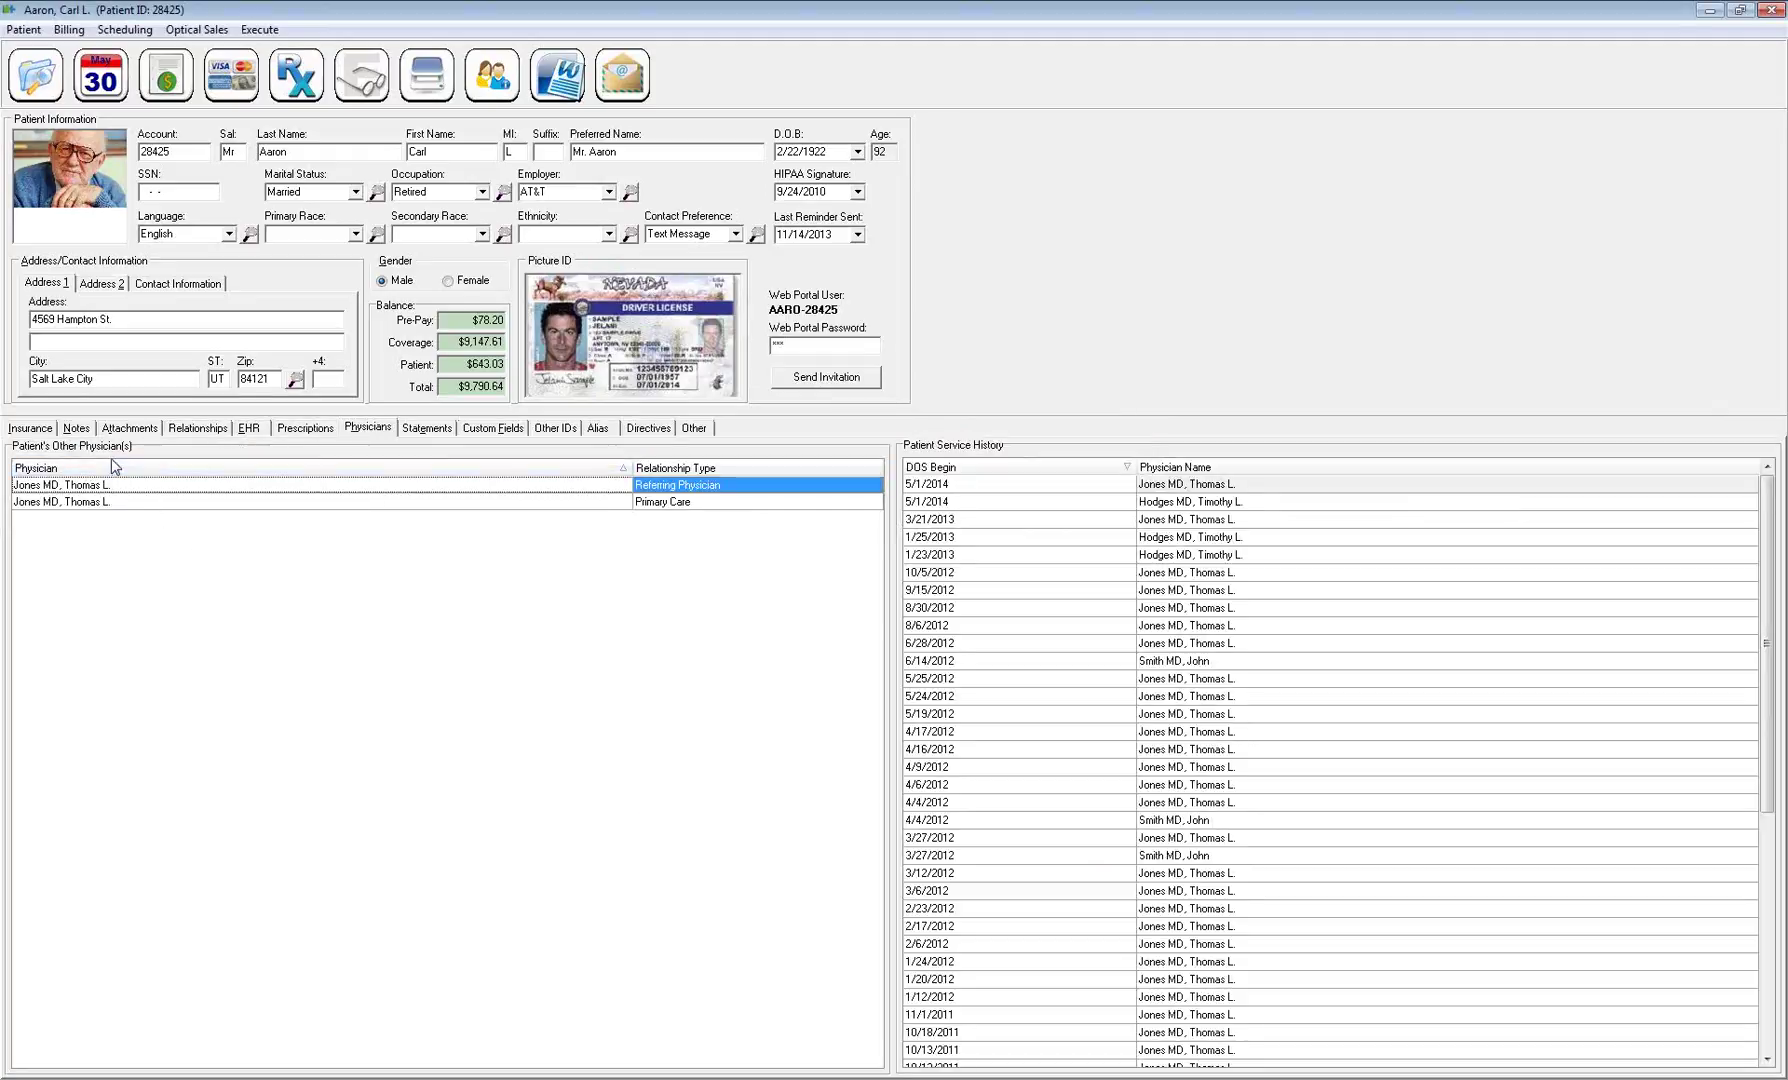
{"action": "left_click", "coordinate": [140, 503]}
{"action": "left_click", "coordinate": [177, 484]}
{"action": "left_click", "coordinate": [669, 503]}
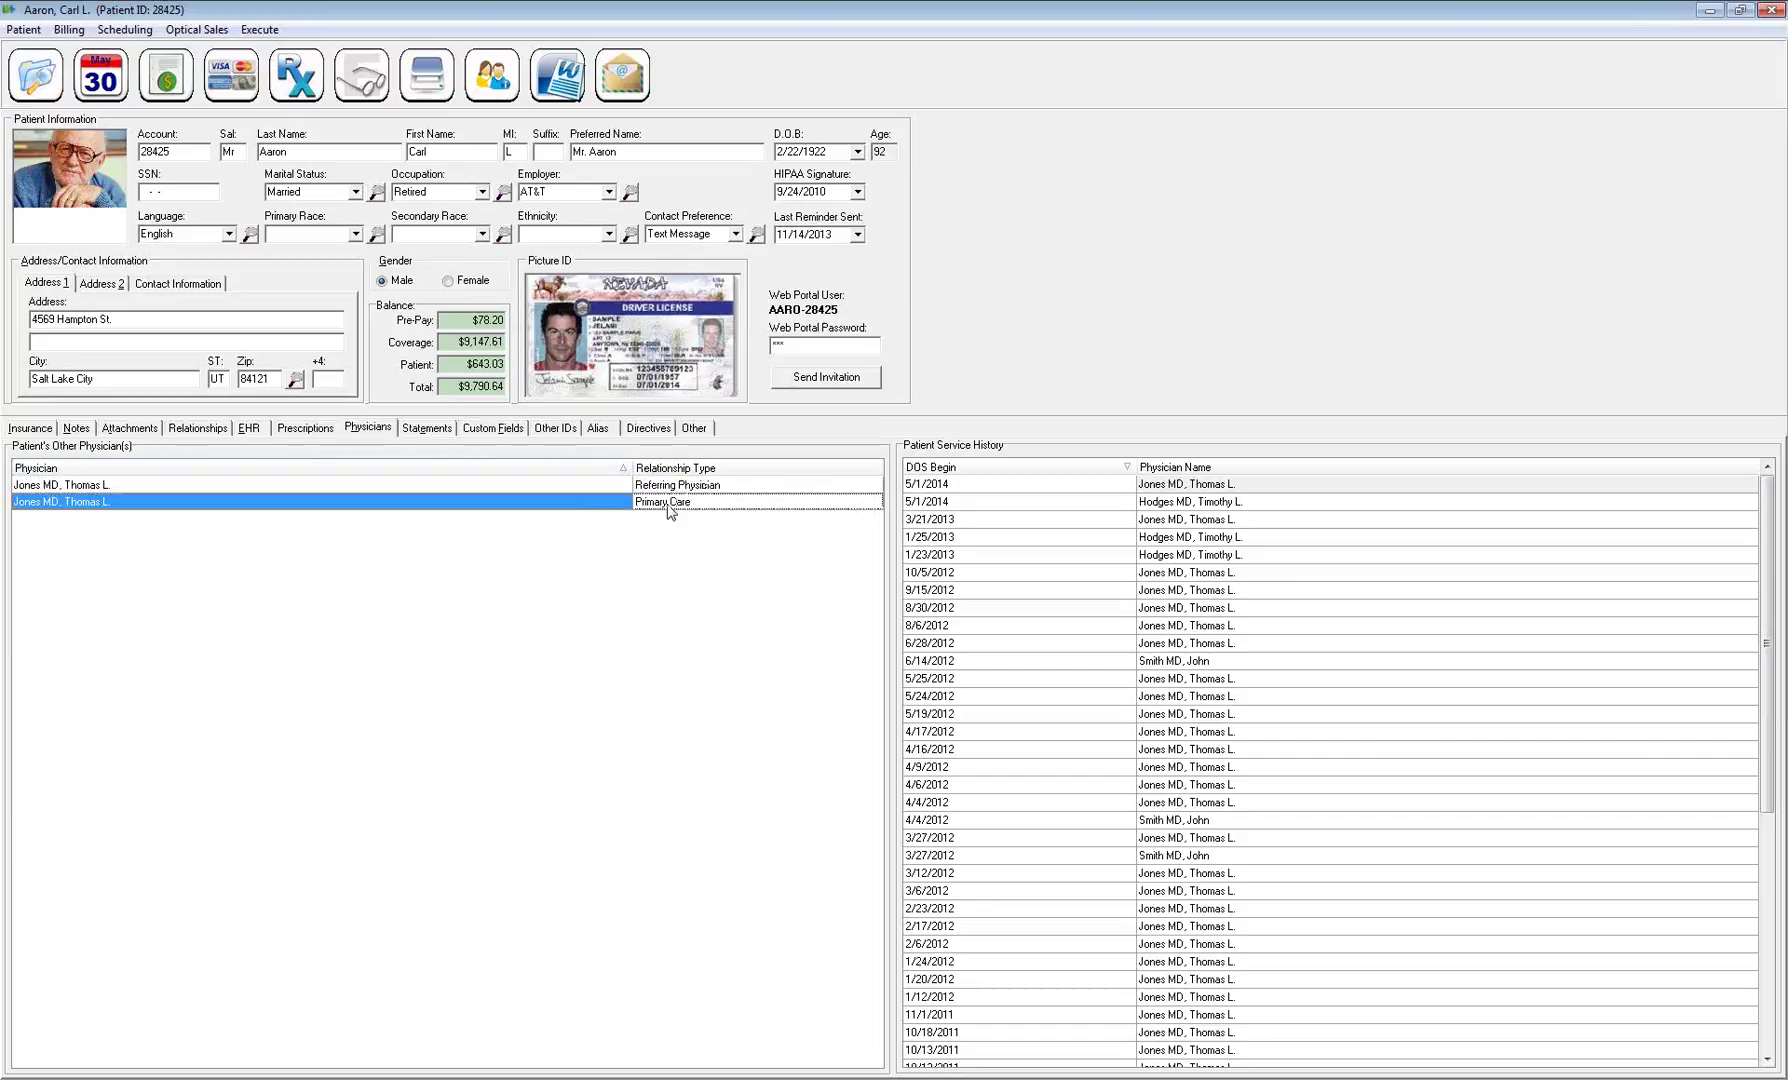
{"action": "right_click", "coordinate": [430, 486]}
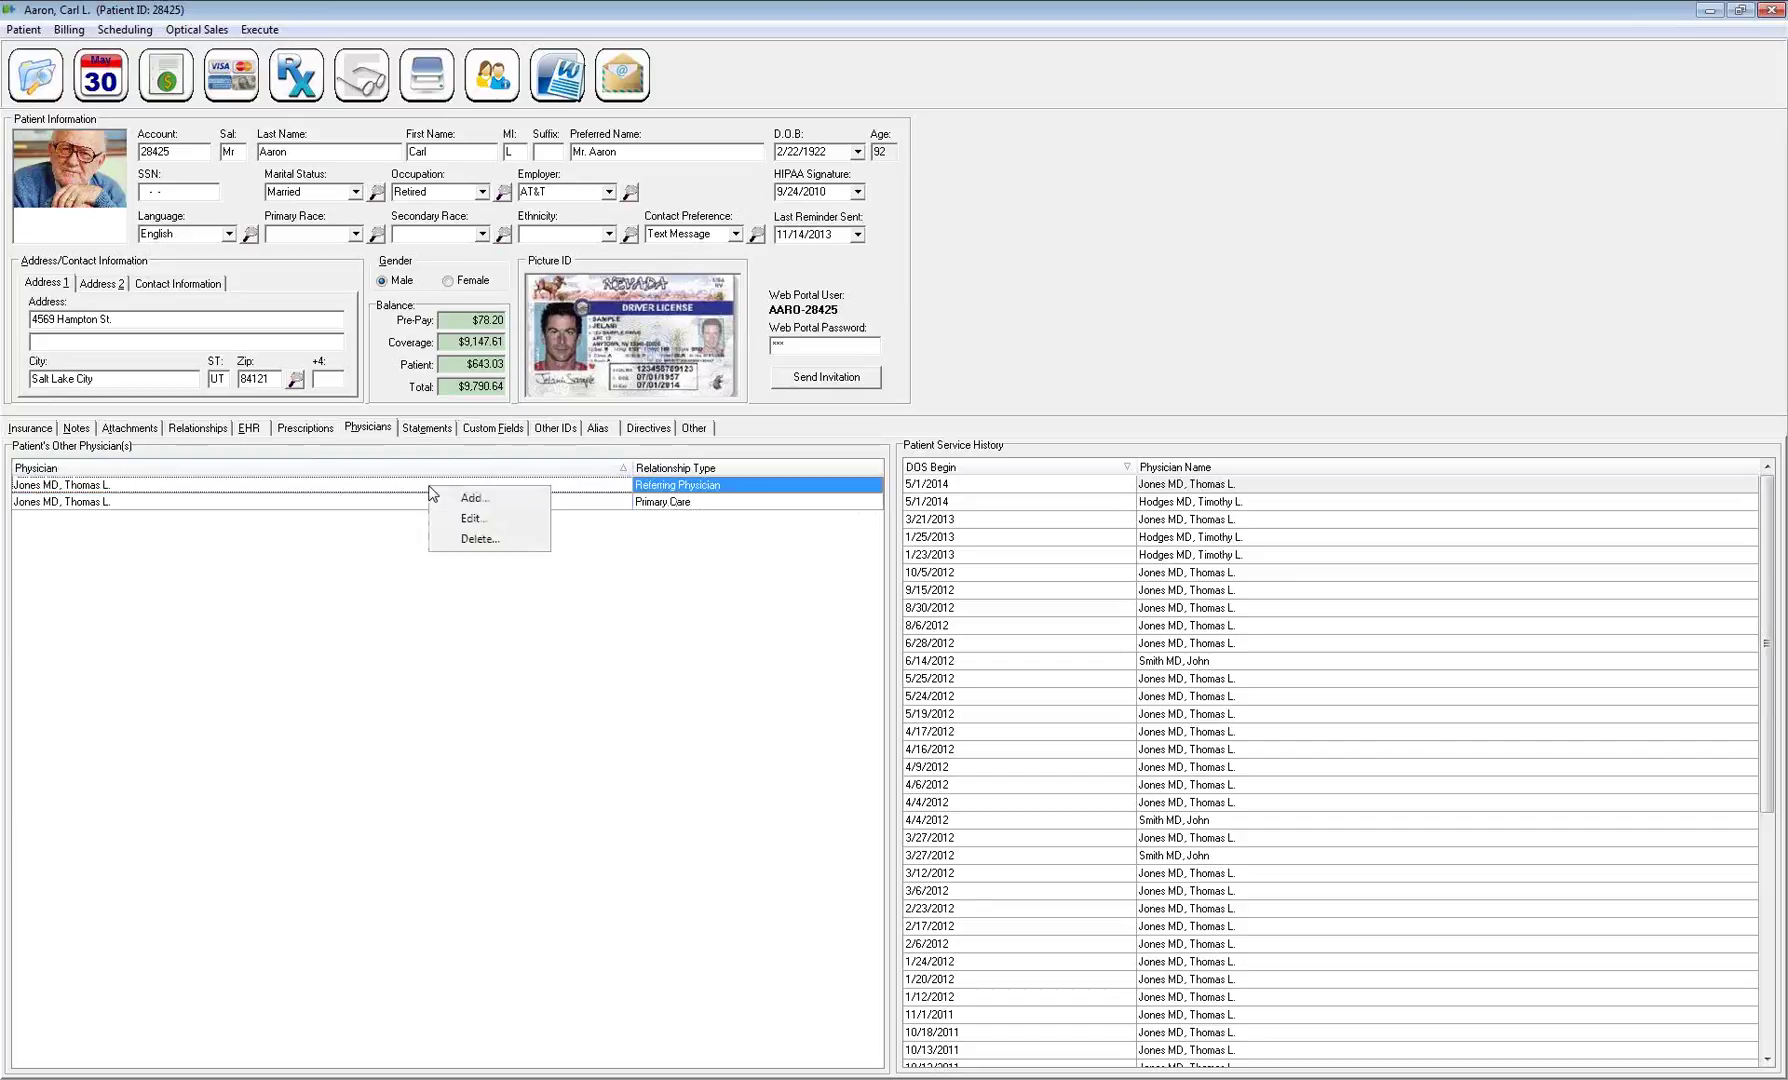
Sort the service history by physician name, then by date of service, reviewing the 2012 visits
{"action": "left_click", "coordinate": [1193, 469]}
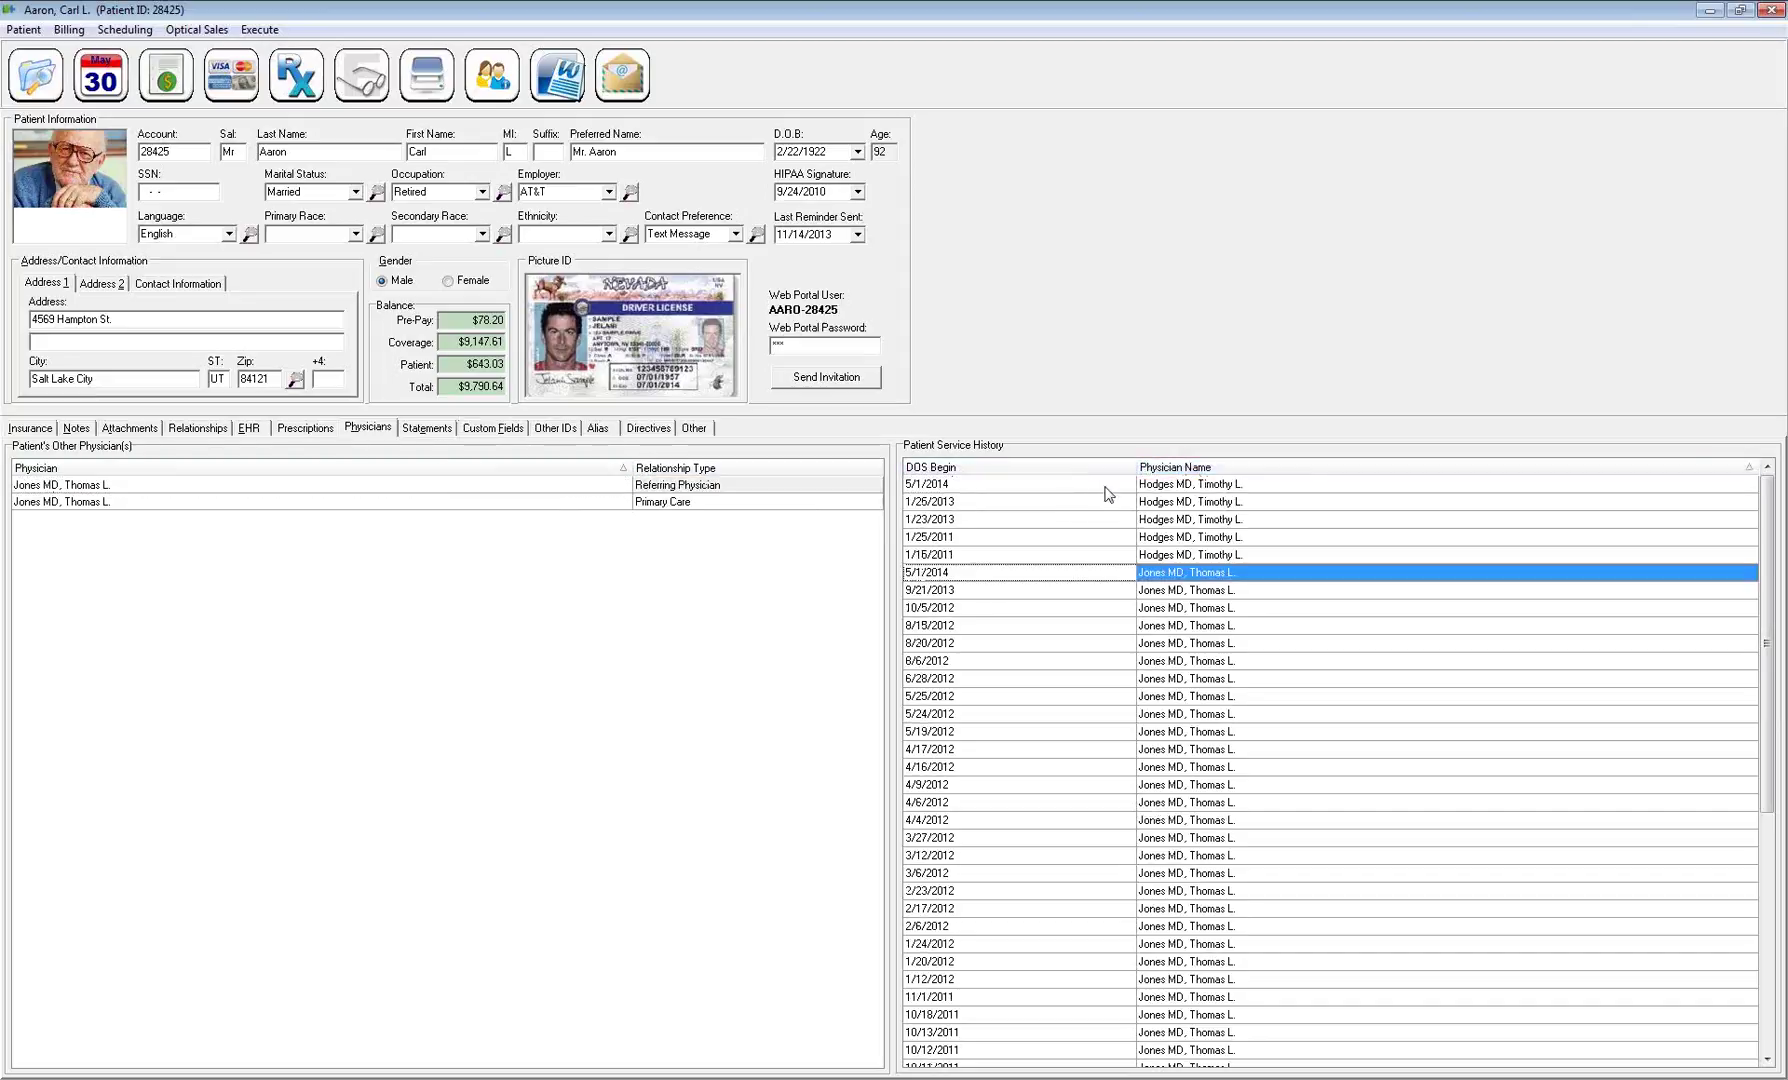
{"action": "scroll", "coordinate": [1219, 778], "scroll_direction": "down", "scroll_amount": 8}
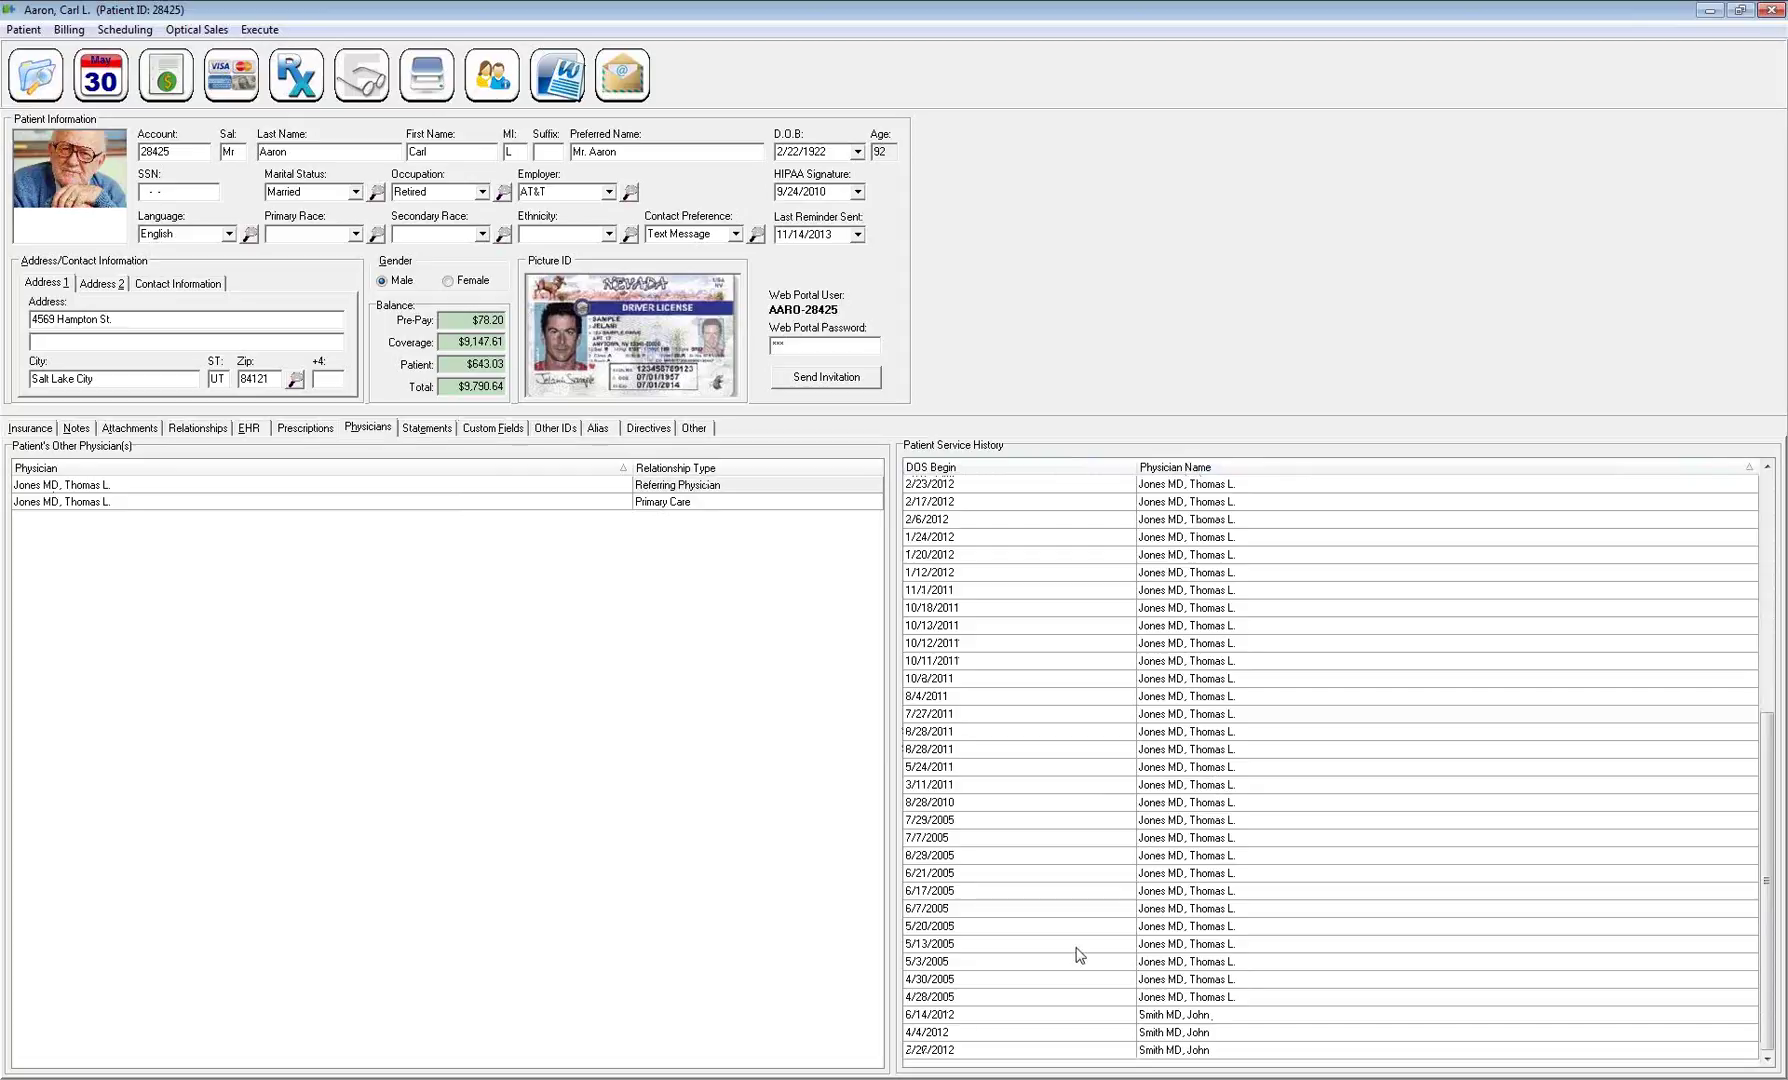
{"action": "left_click", "coordinate": [1050, 484]}
{"action": "left_click", "coordinate": [1050, 467]}
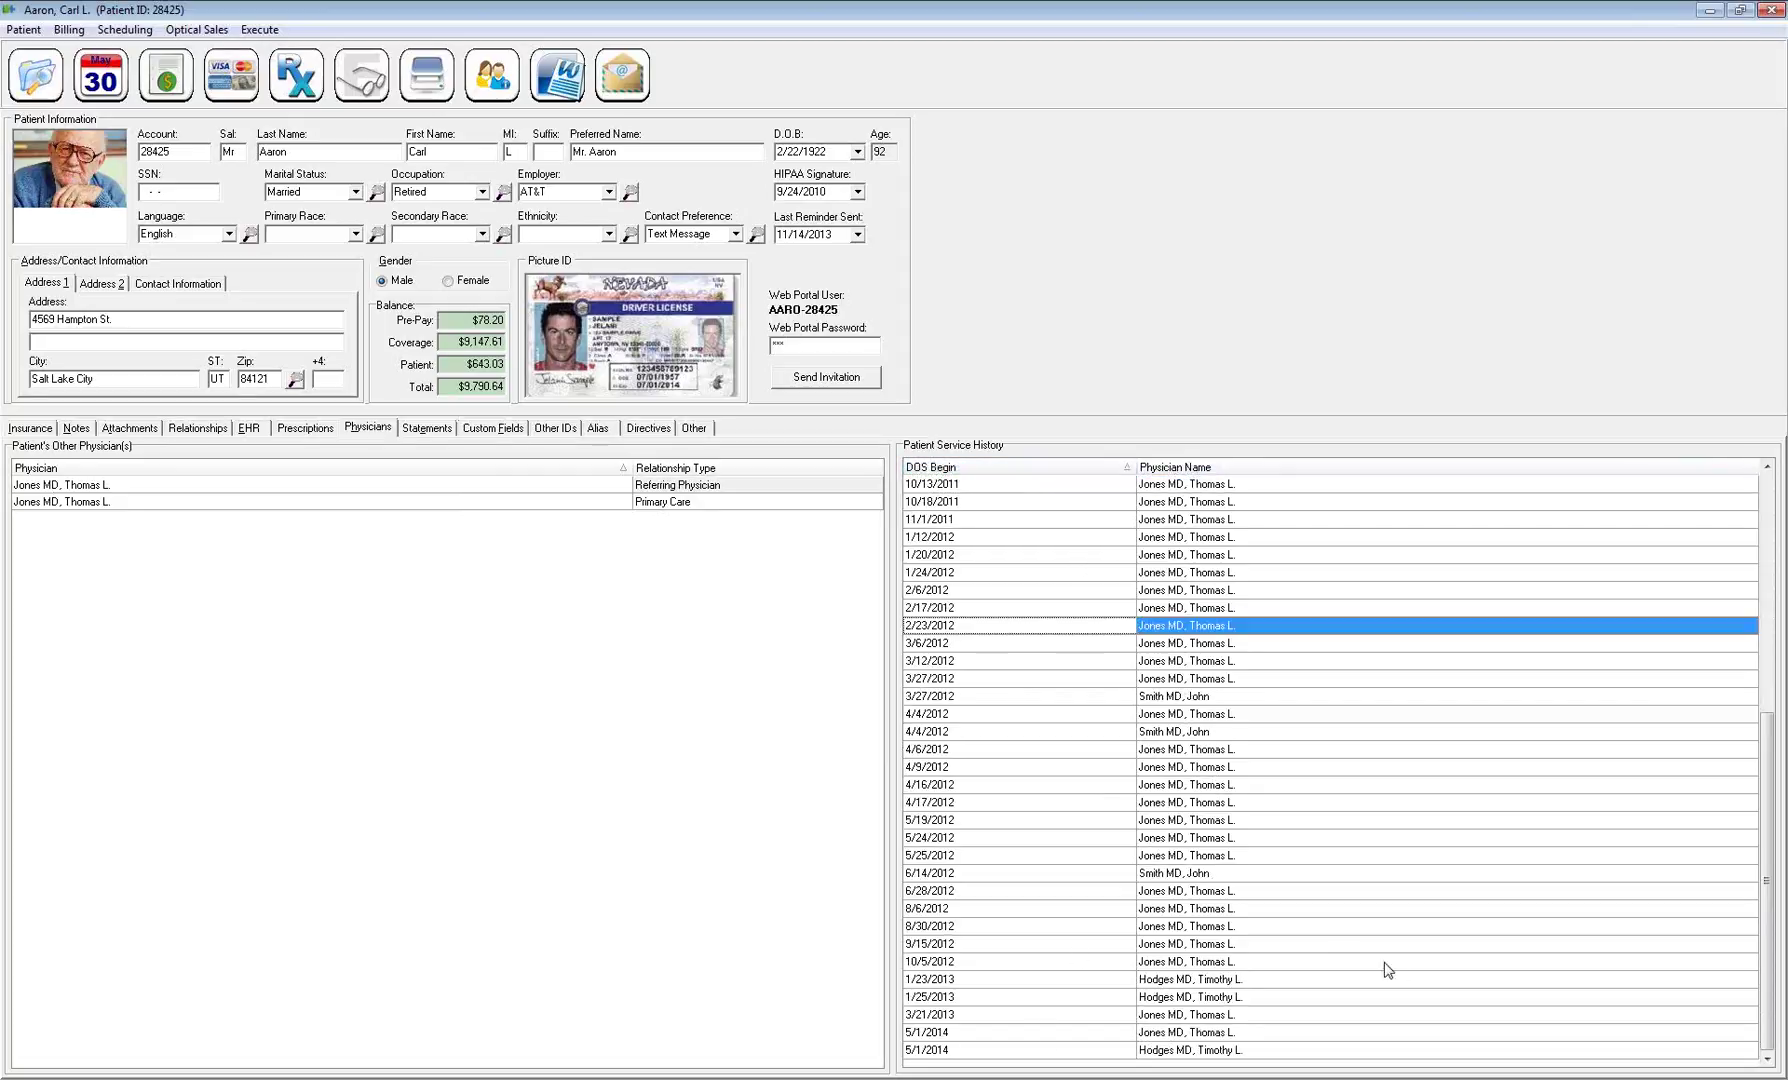
{"action": "left_click", "coordinate": [1155, 874]}
{"action": "left_click", "coordinate": [1156, 697]}
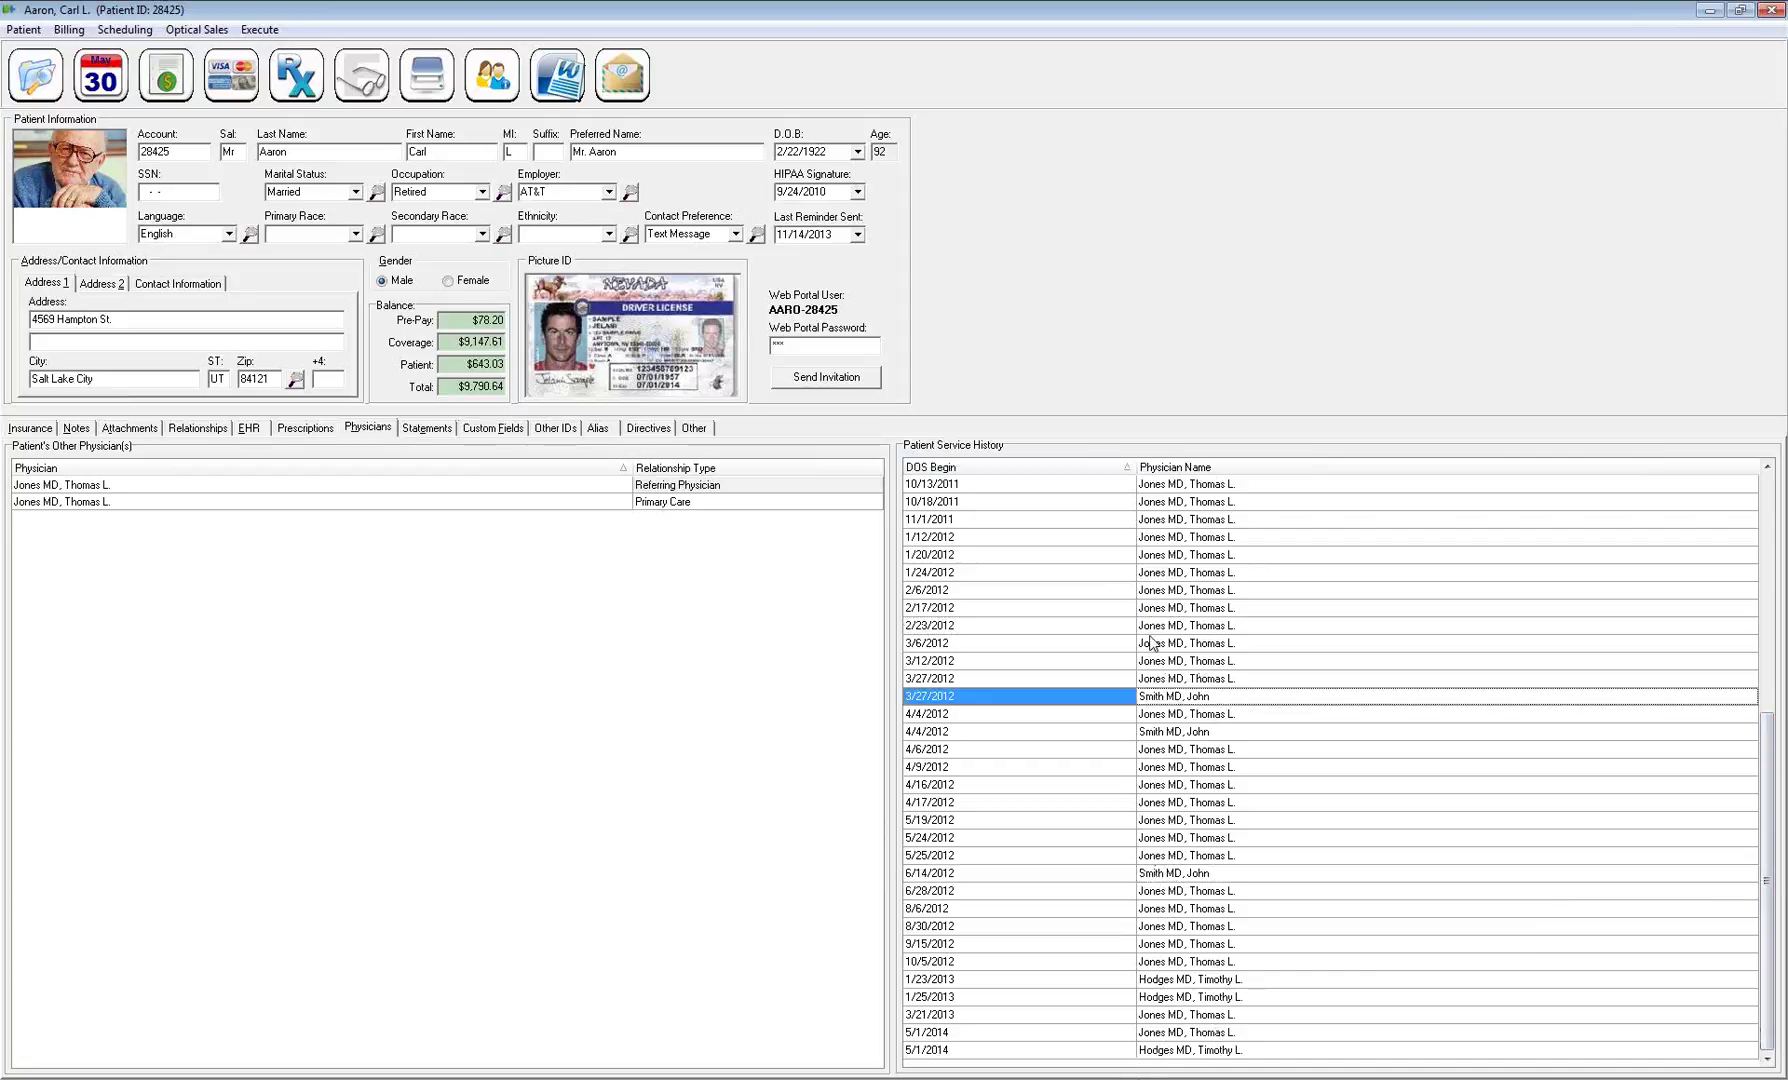
{"action": "scroll", "coordinate": [1152, 643], "scroll_direction": "up", "scroll_amount": 7}
{"action": "scroll", "coordinate": [1155, 643], "scroll_direction": "down", "scroll_amount": 8}
{"action": "left_click", "coordinate": [1122, 625]}
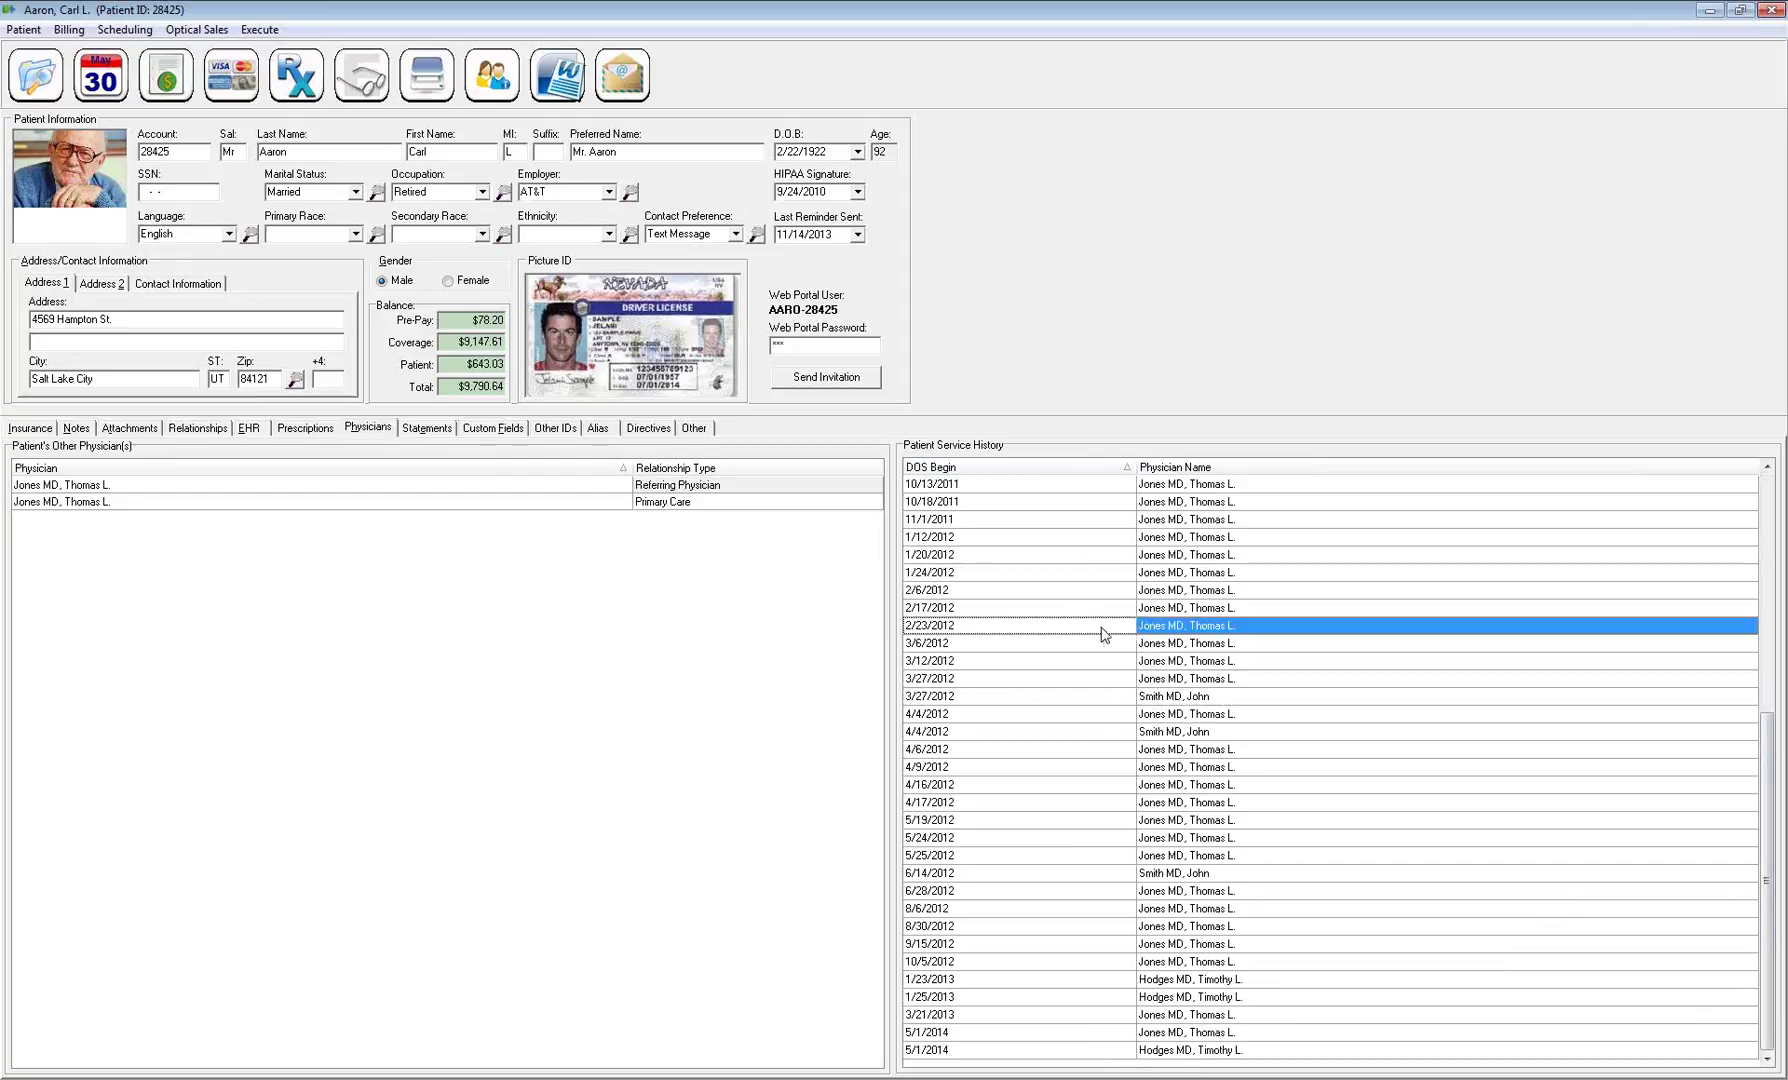
{"action": "scroll", "coordinate": [1199, 680], "scroll_direction": "up", "scroll_amount": 8}
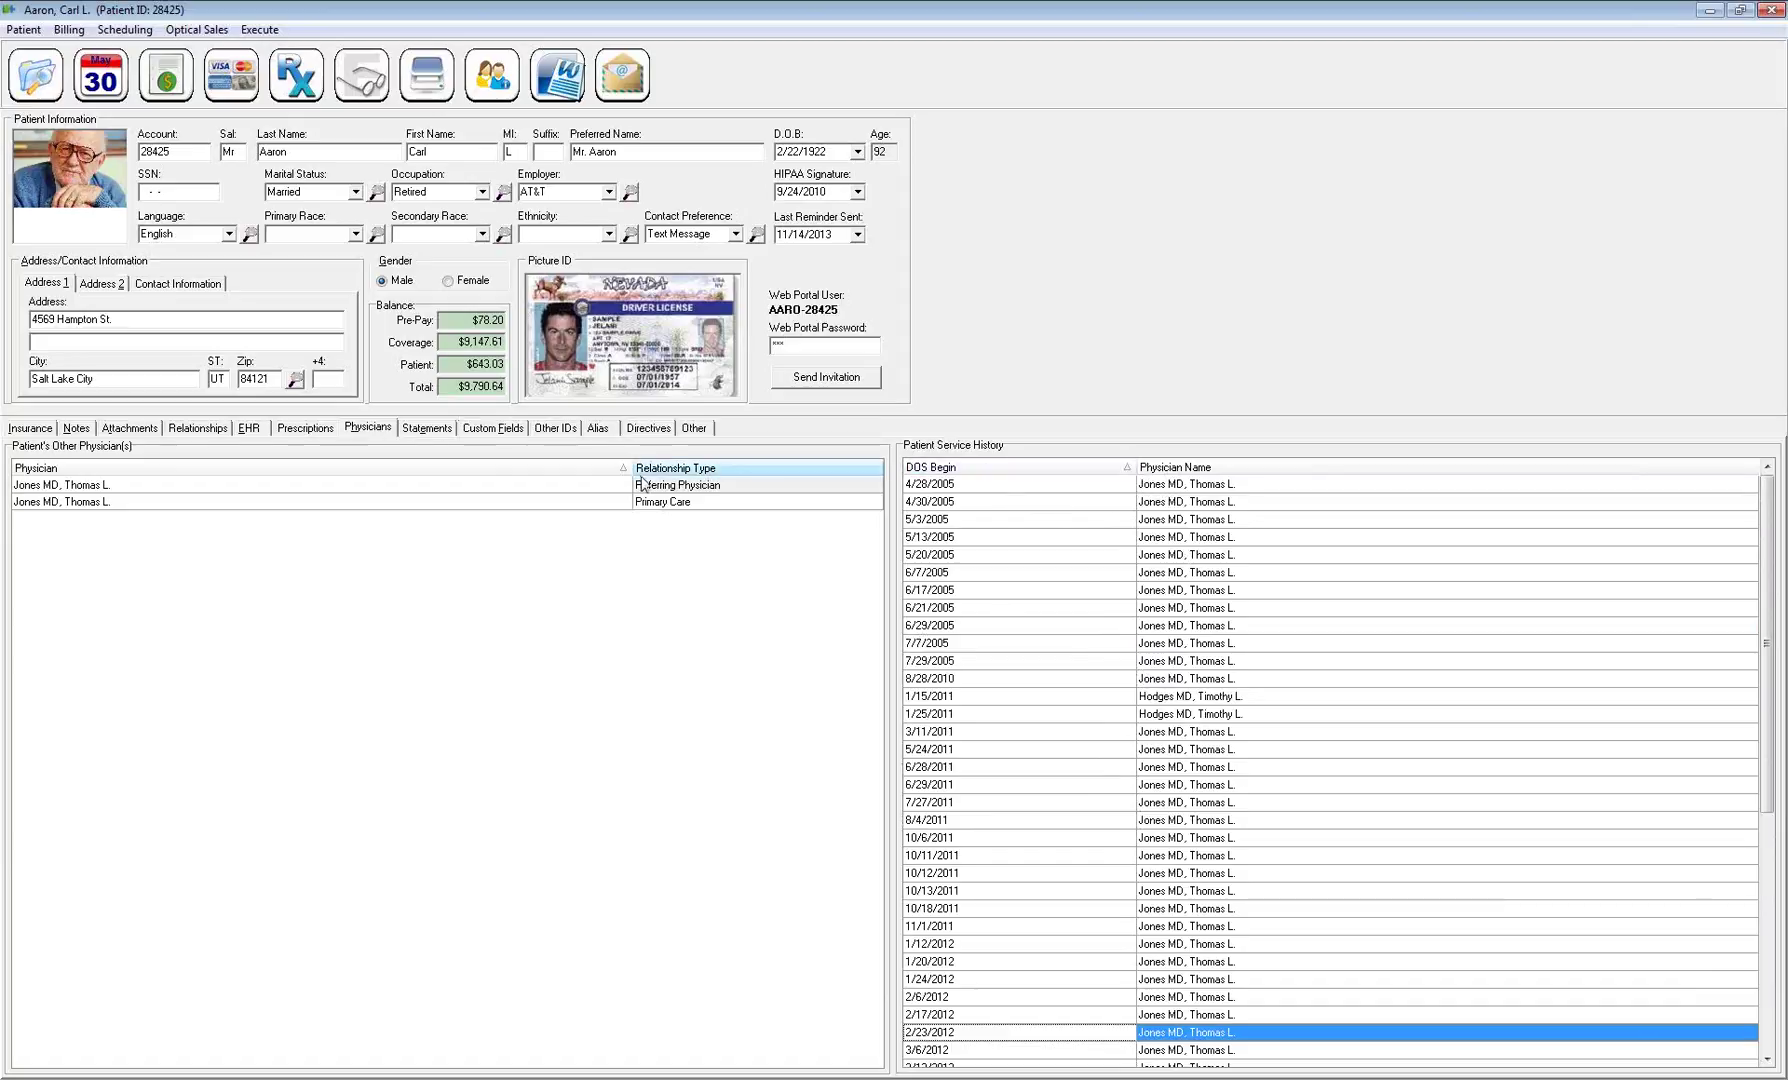
Replace the referring physician with a different doctor from the physician list
{"action": "right_click", "coordinate": [447, 530]}
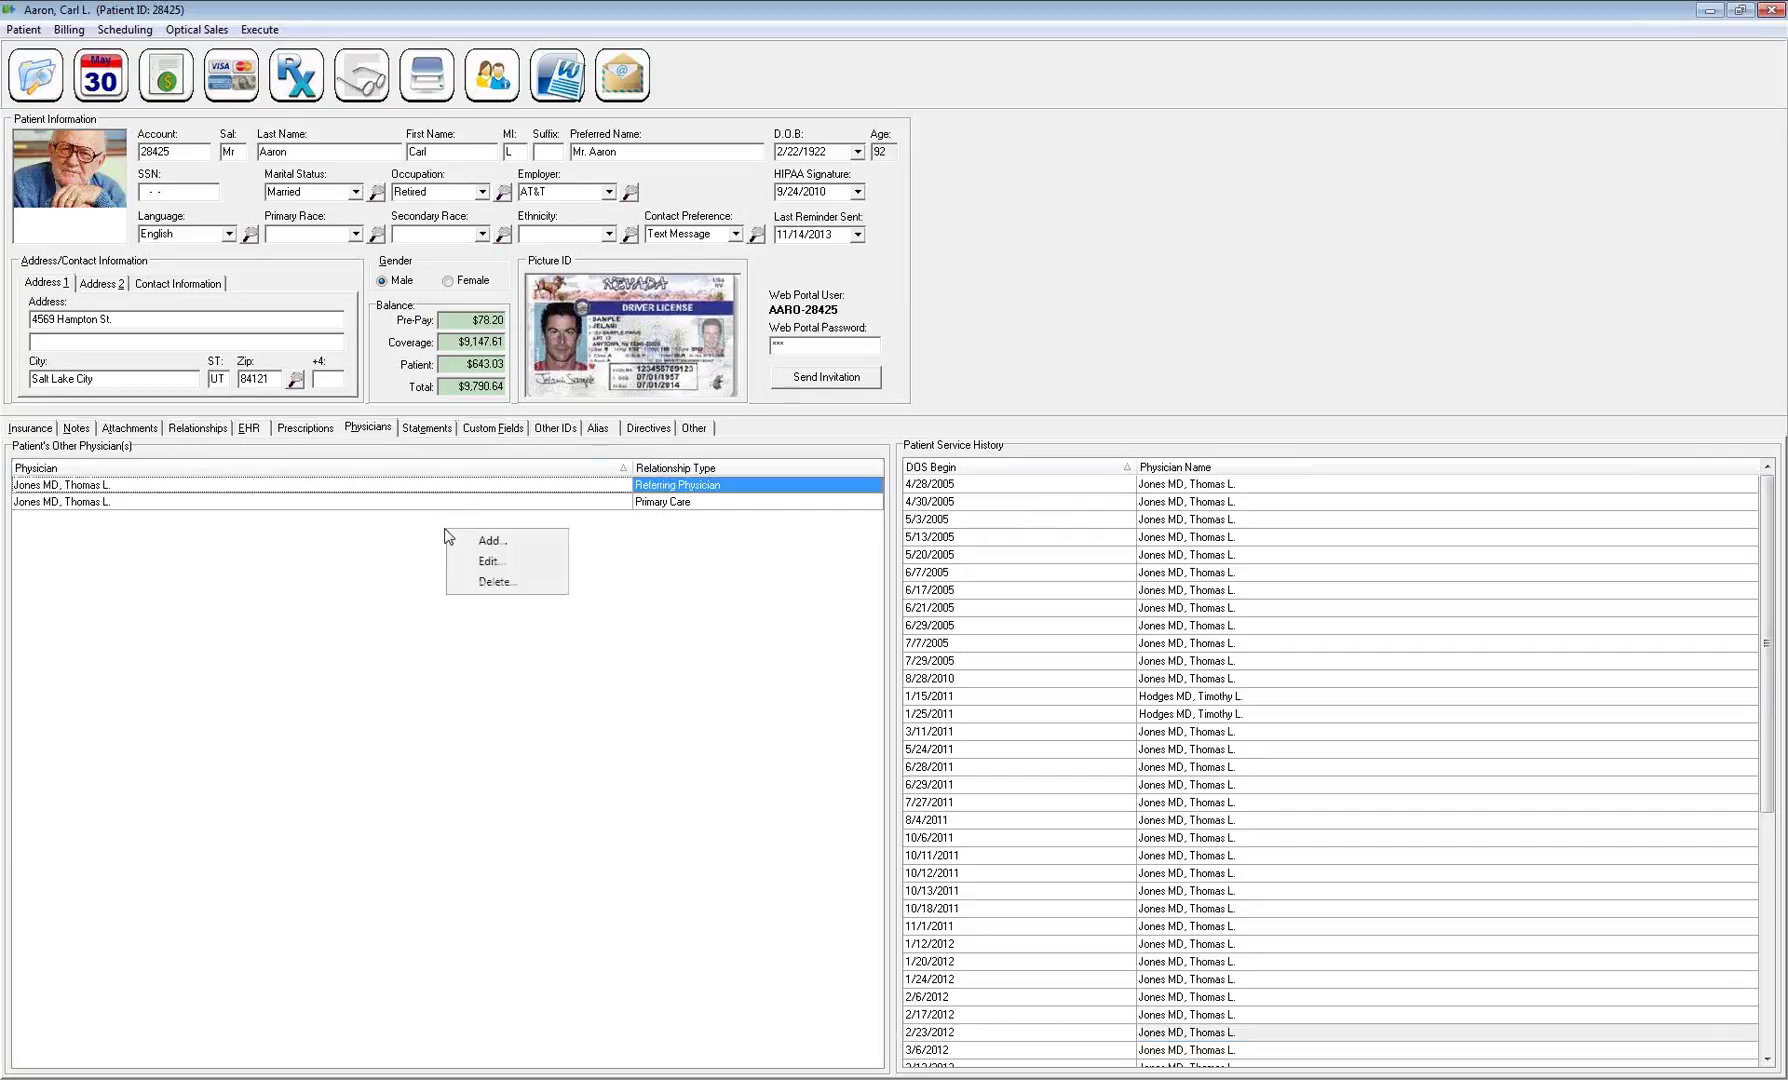
{"action": "left_click", "coordinate": [491, 562]}
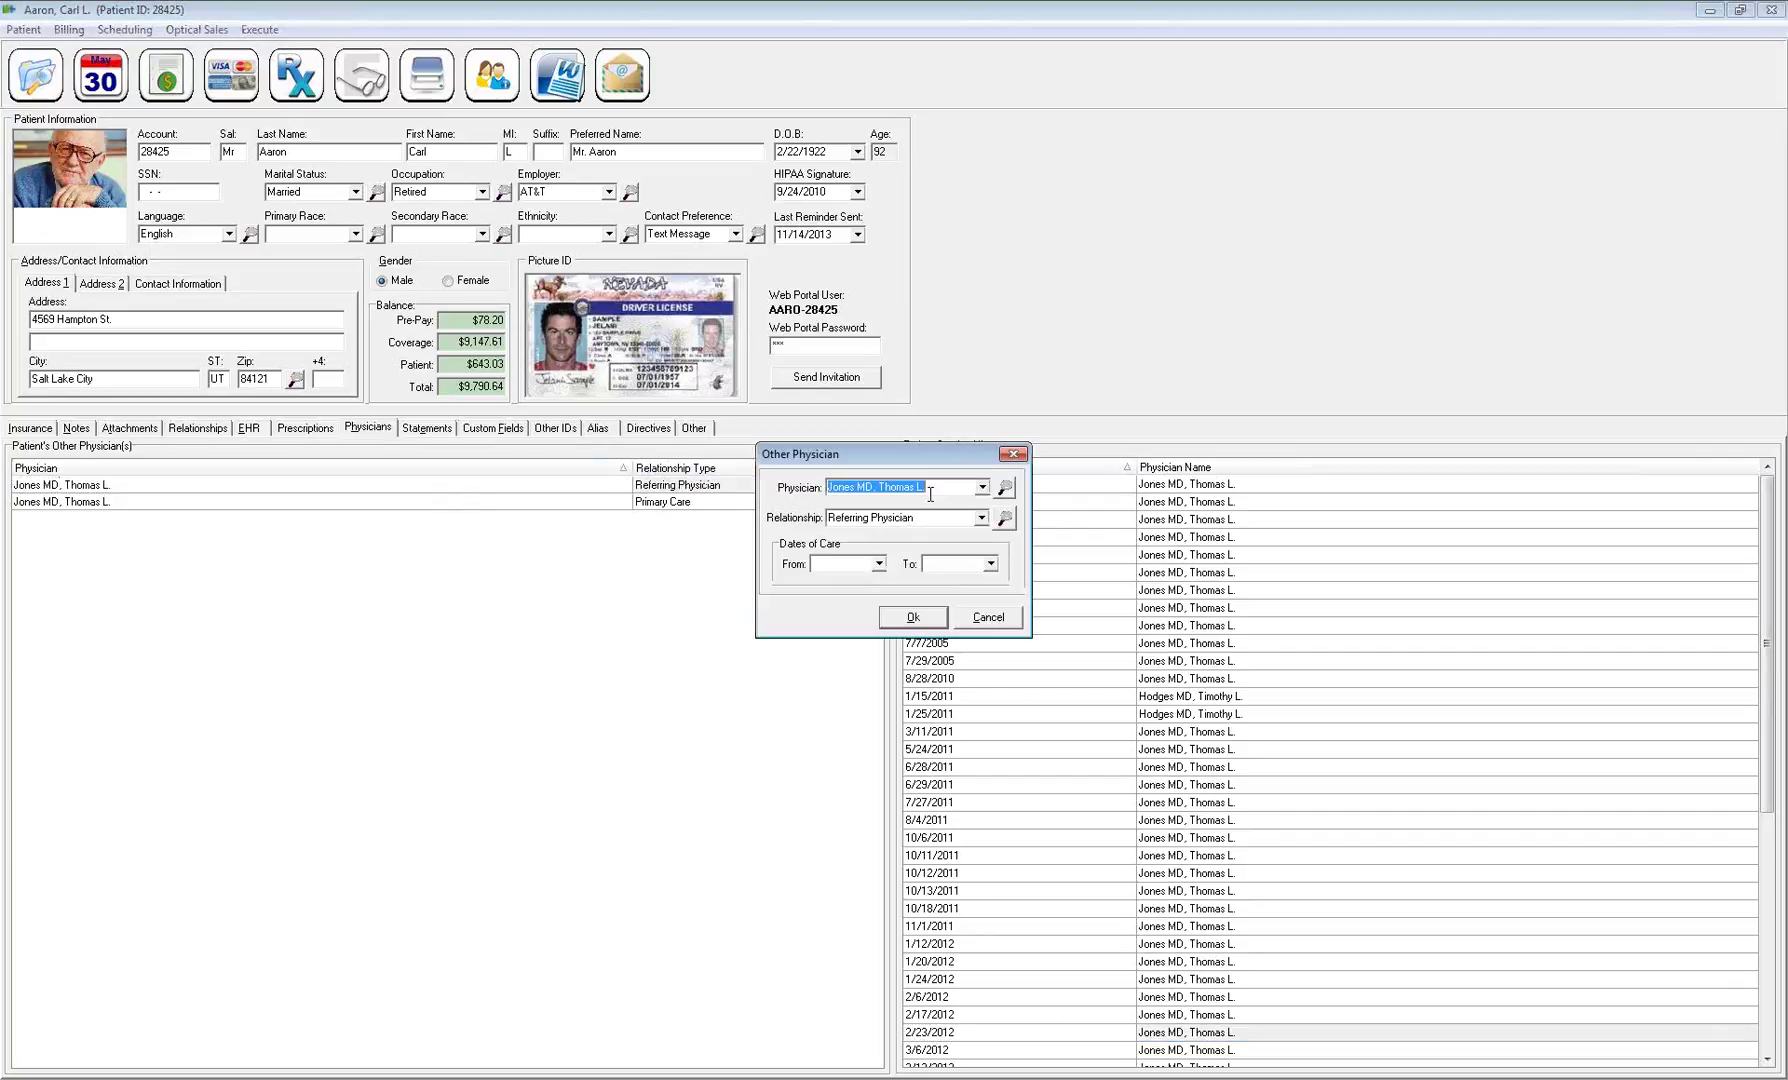
{"action": "key", "text": "BackSpace"}
{"action": "left_click", "coordinate": [982, 487]}
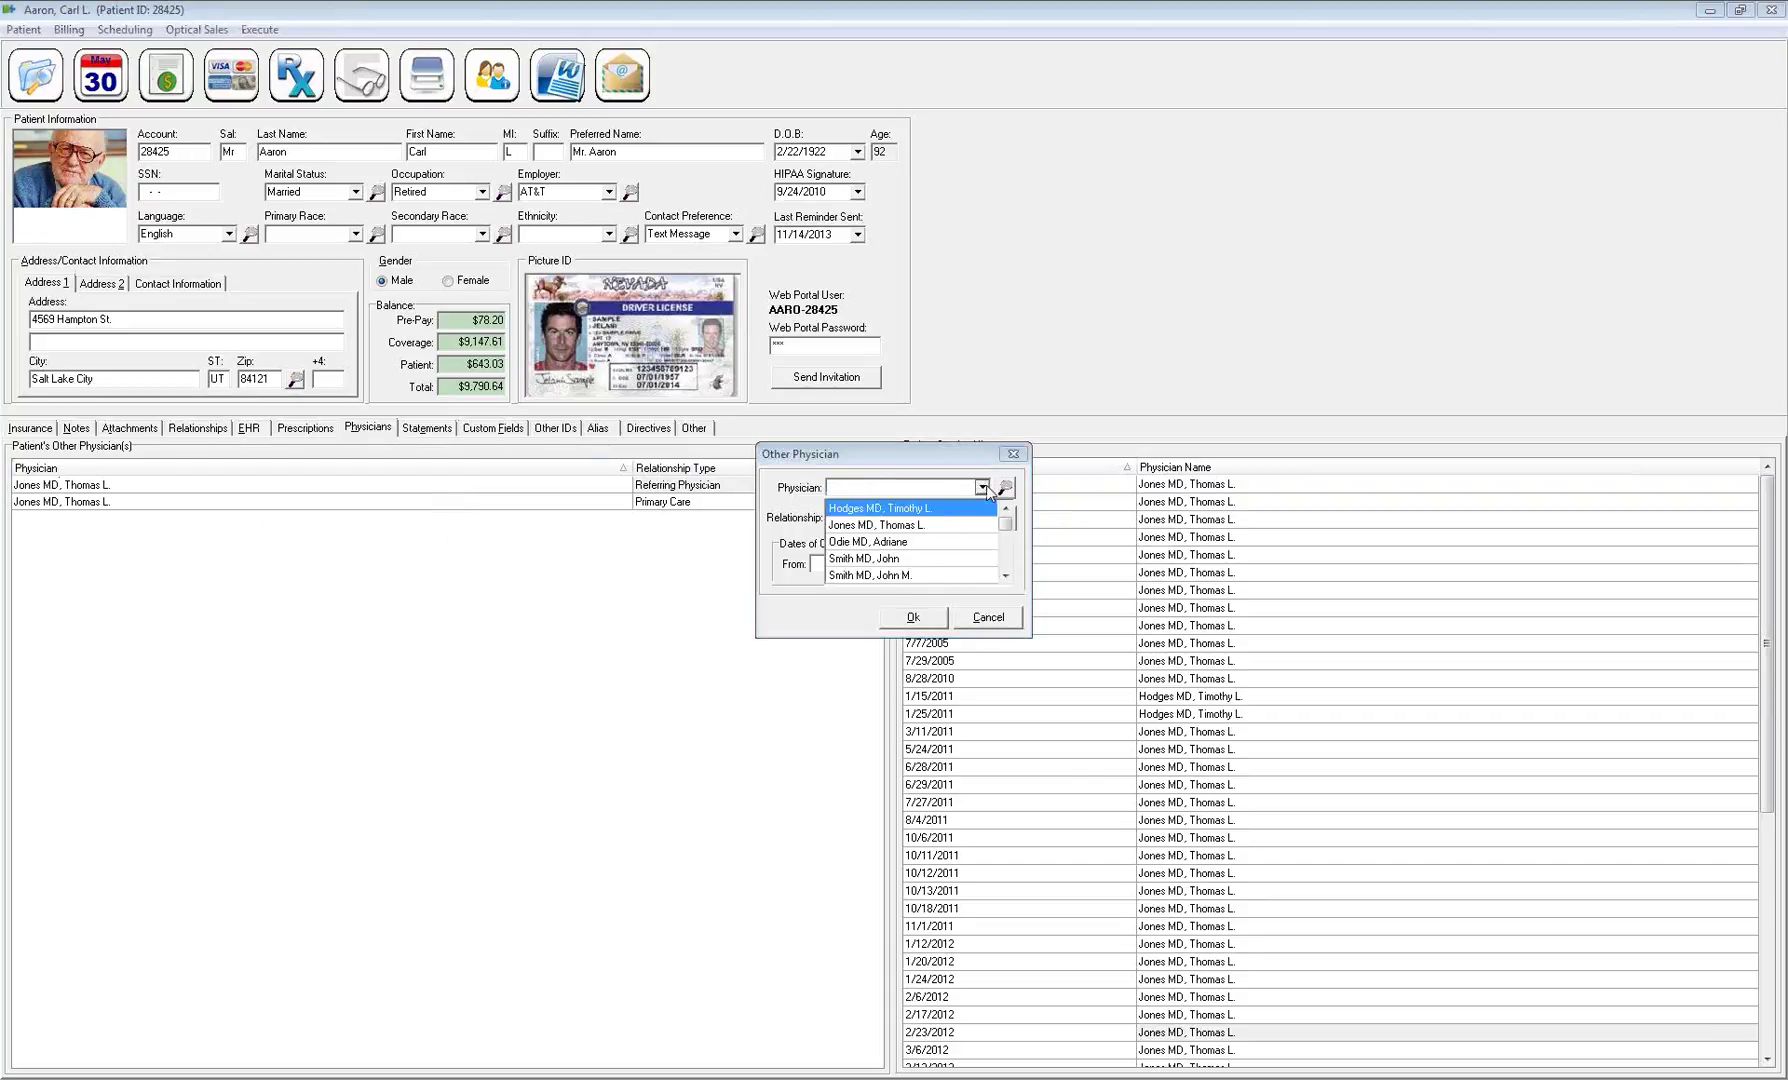
{"action": "left_click", "coordinate": [880, 543]}
{"action": "left_click", "coordinate": [913, 617]}
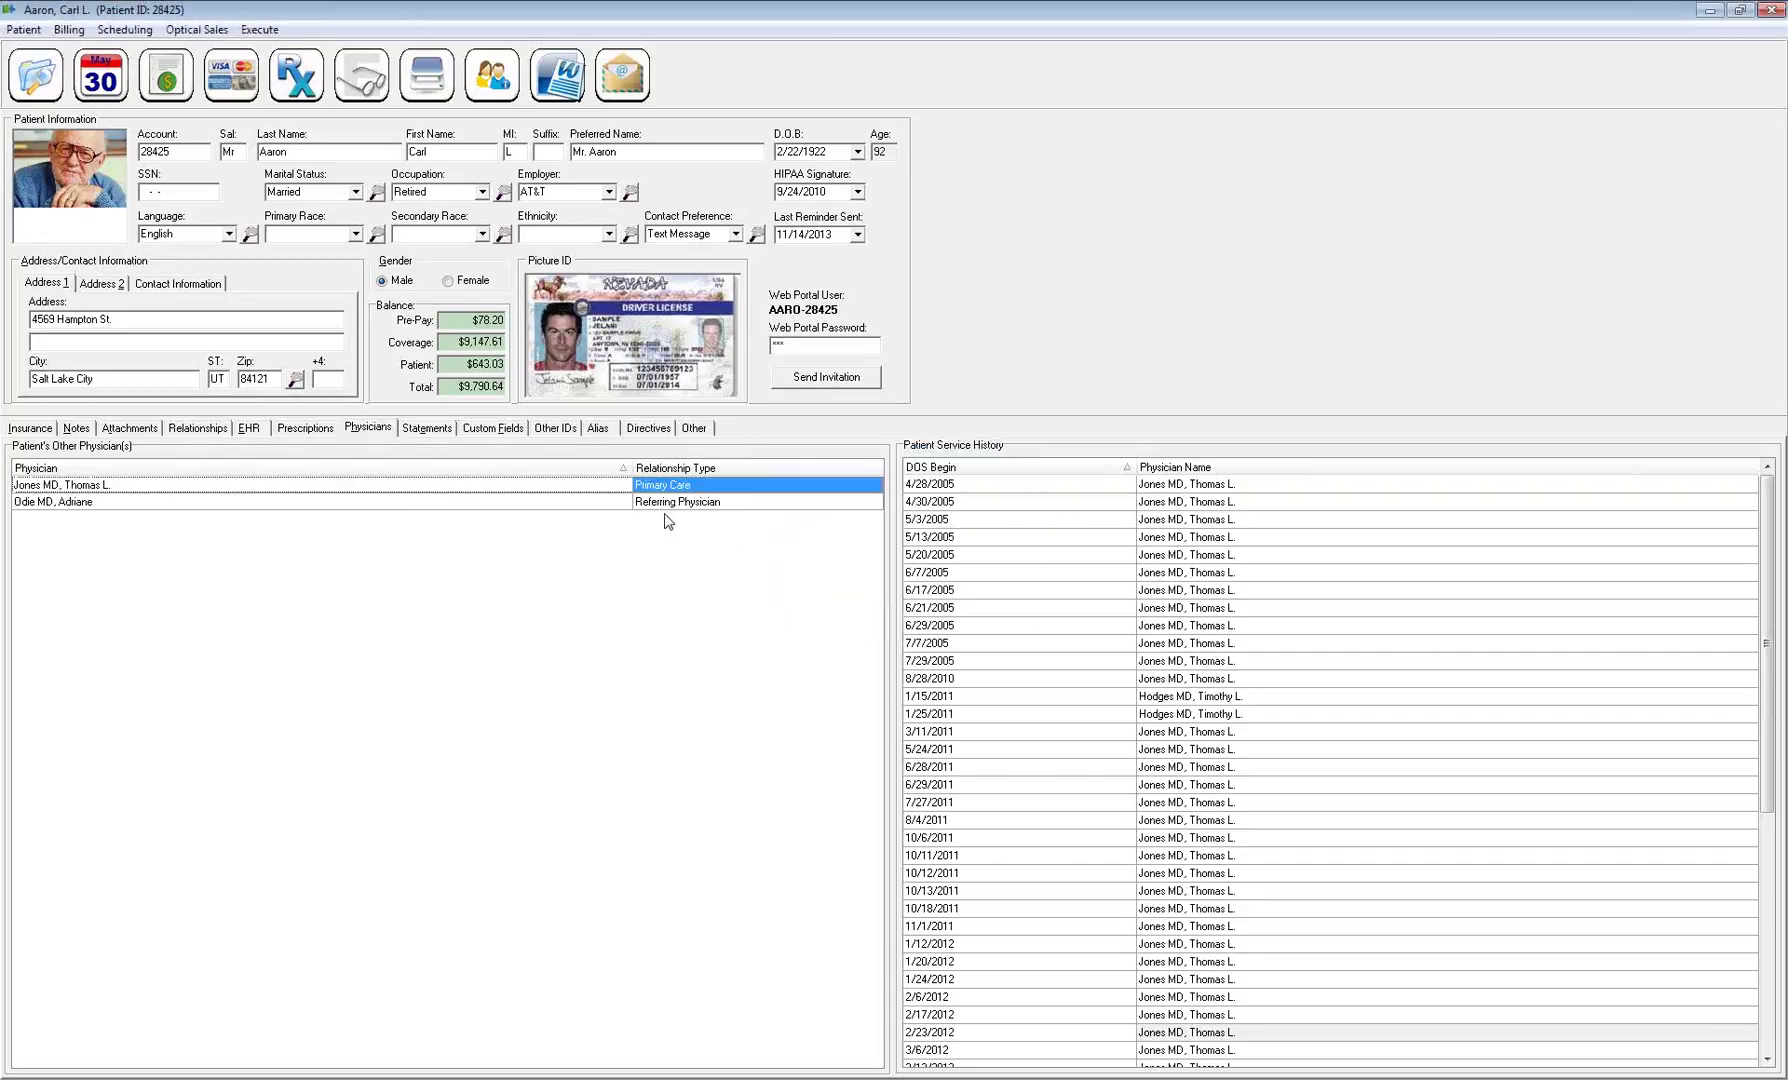
Change the Primary Care physician entry to a doctor starting with 'O' and confirm
{"action": "left_click", "coordinate": [643, 487]}
{"action": "double_click", "coordinate": [645, 486]}
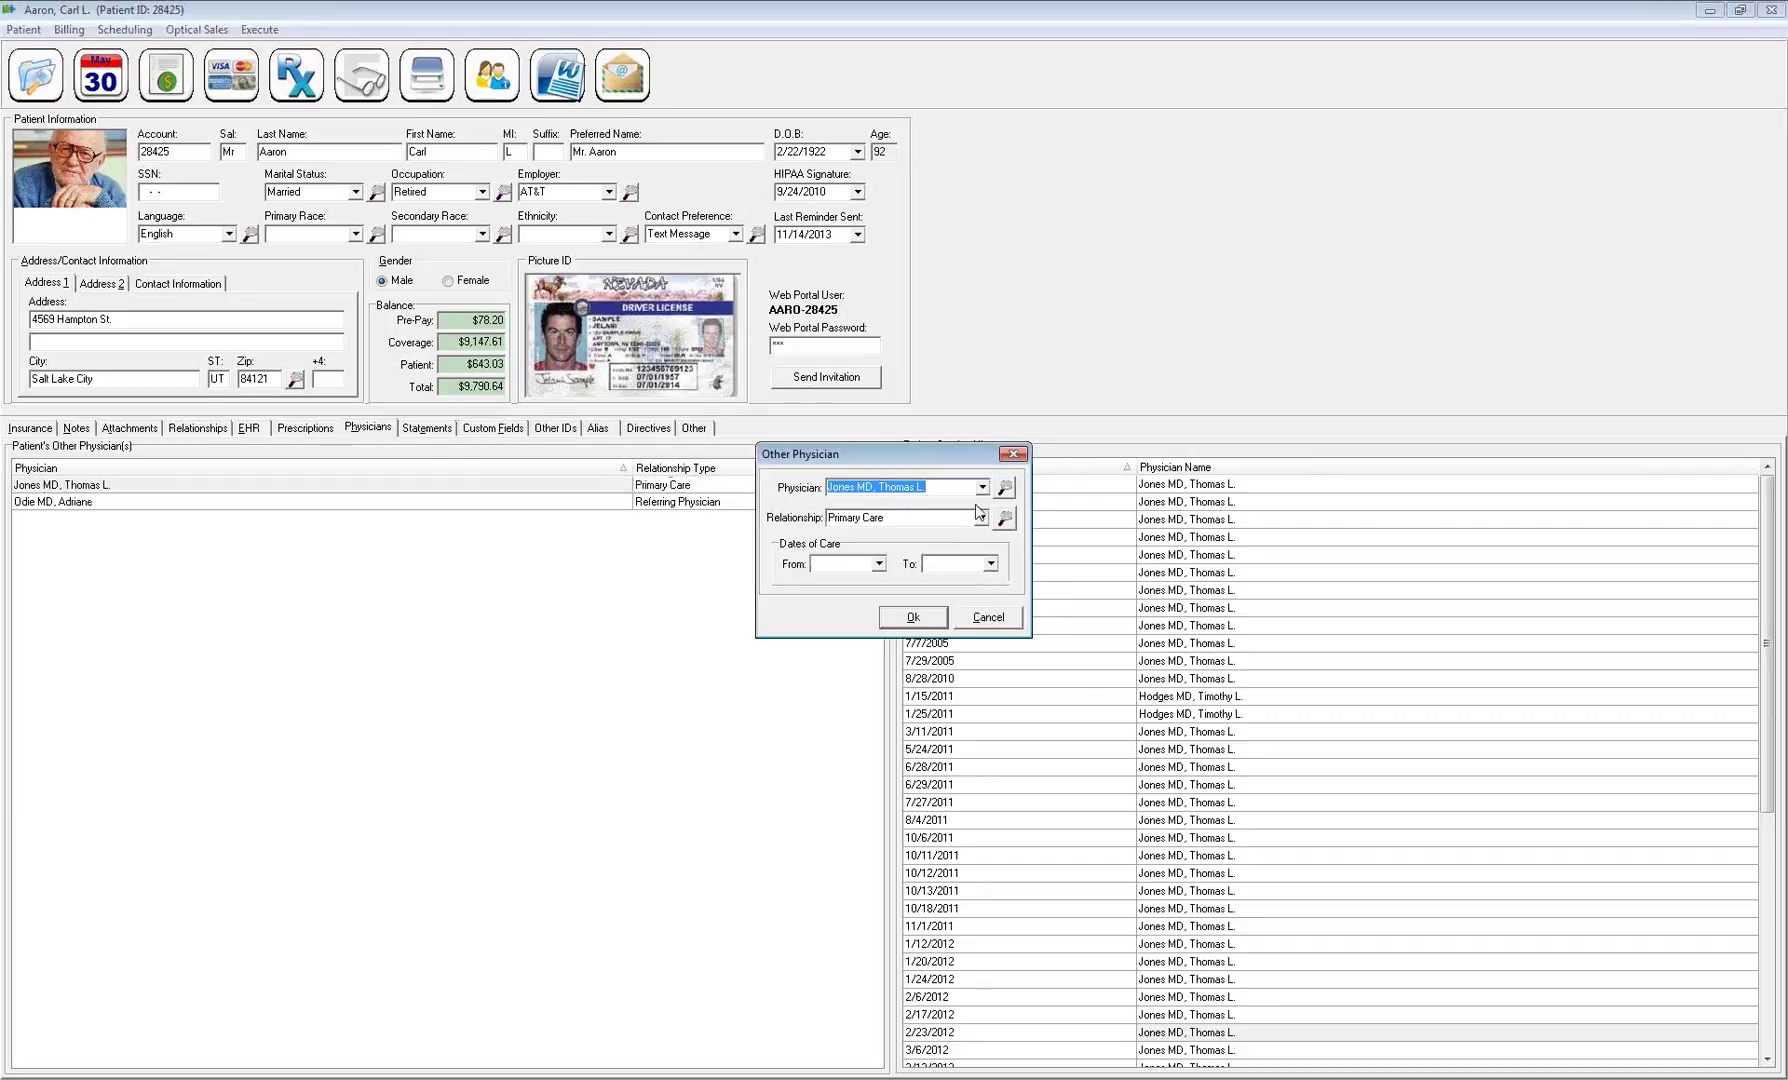
{"action": "left_click", "coordinate": [982, 487]}
{"action": "left_click", "coordinate": [941, 487]}
{"action": "left_click", "coordinate": [889, 626]}
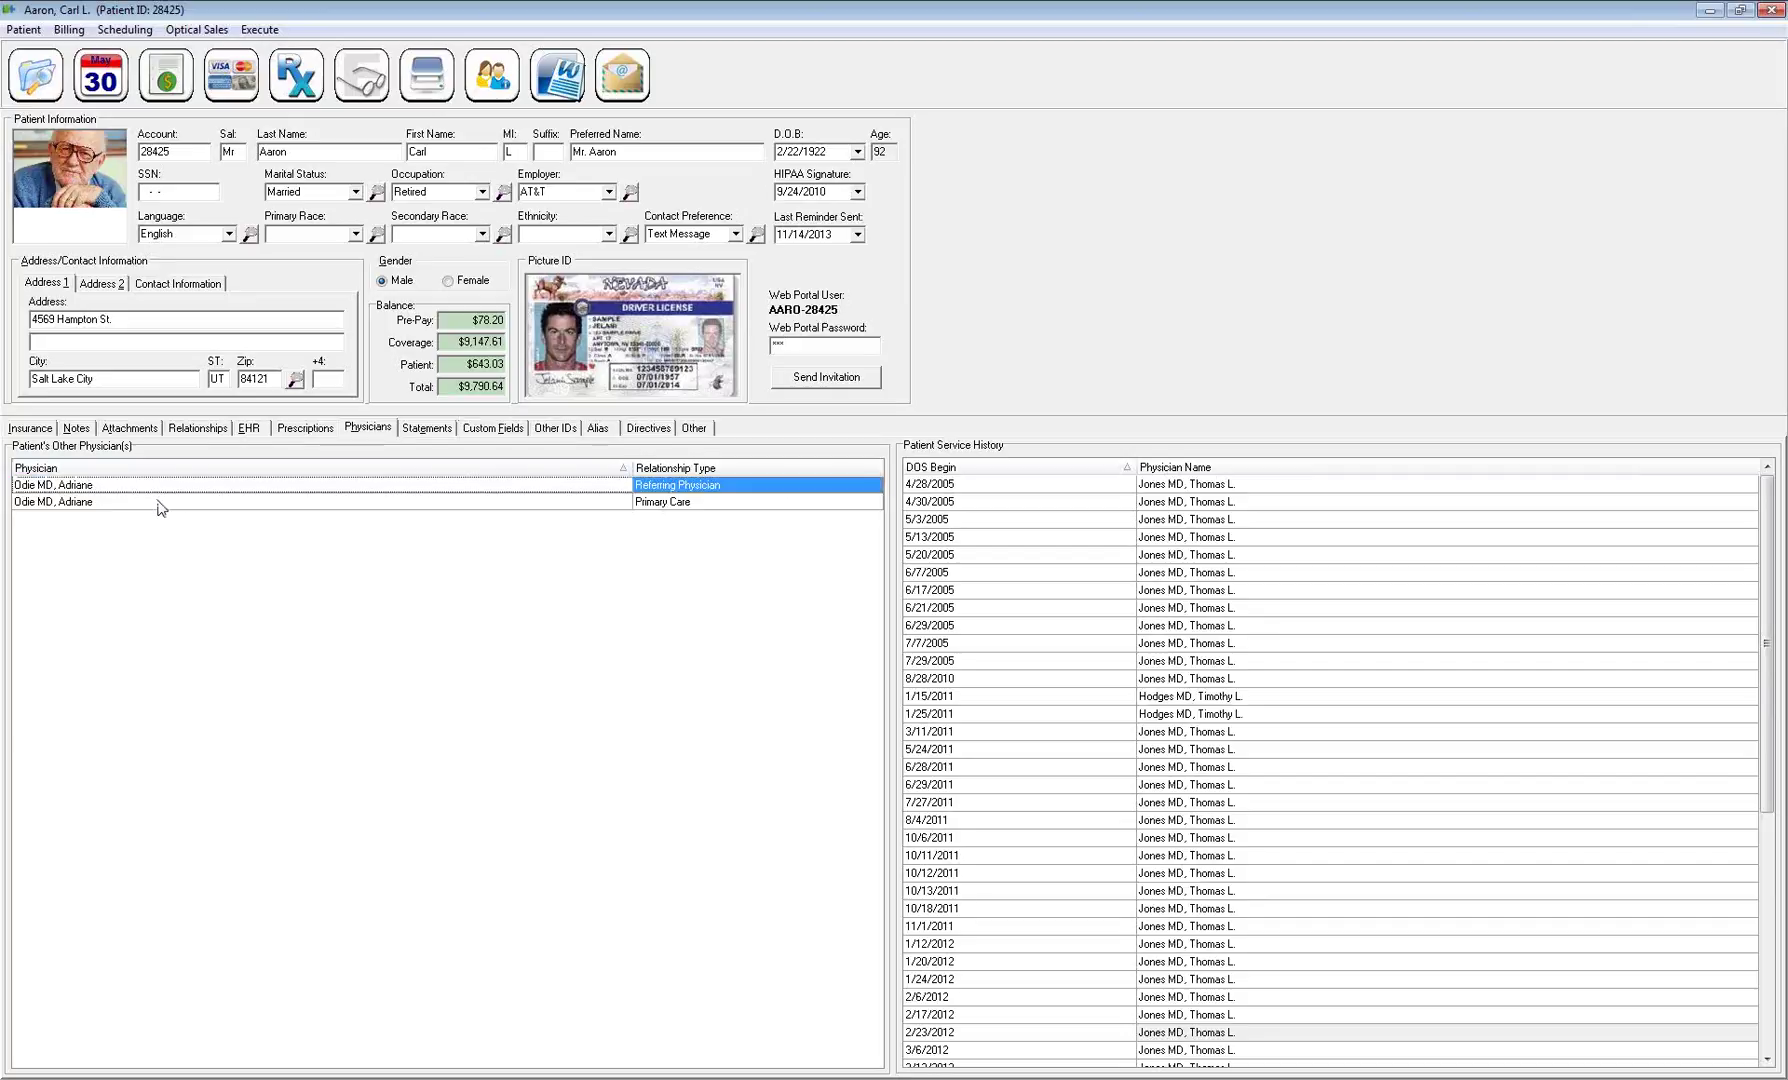
Abandon adding another physician, then delete the Primary Care physician entry
{"action": "right_click", "coordinate": [180, 532]}
{"action": "left_click", "coordinate": [224, 546]}
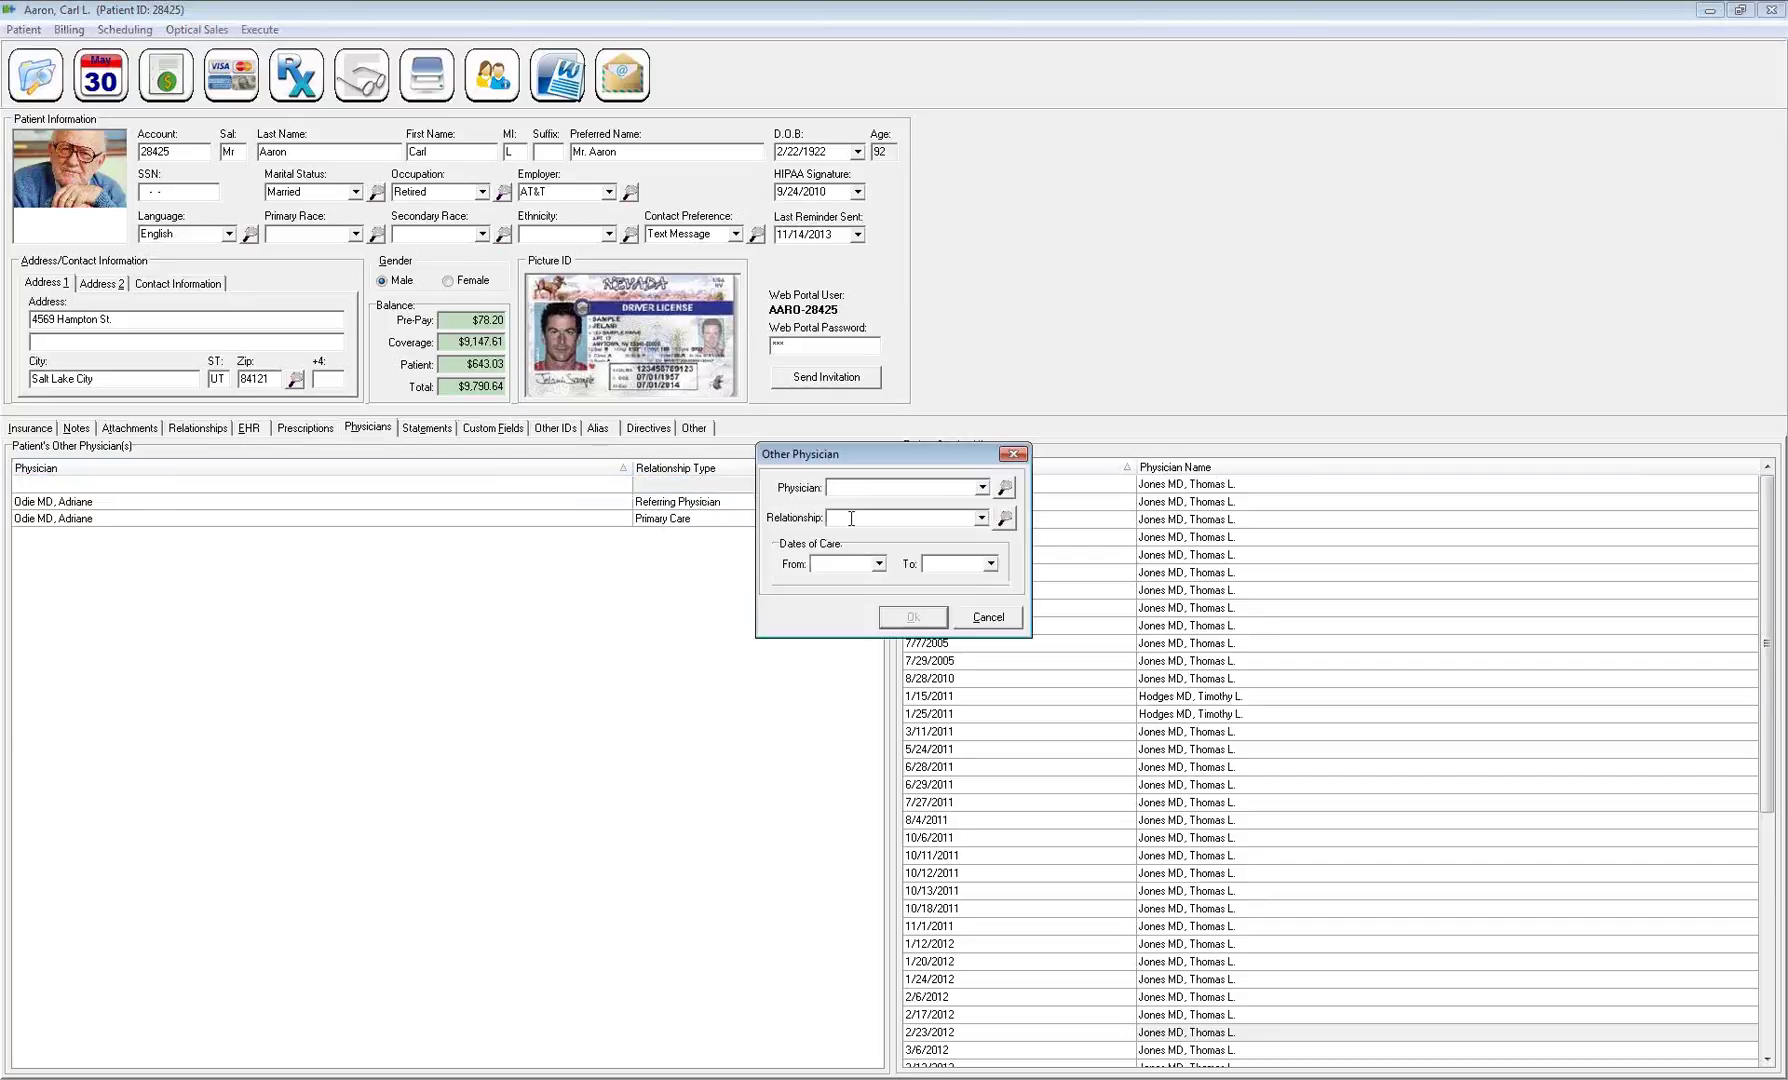
{"action": "left_click", "coordinate": [981, 517]}
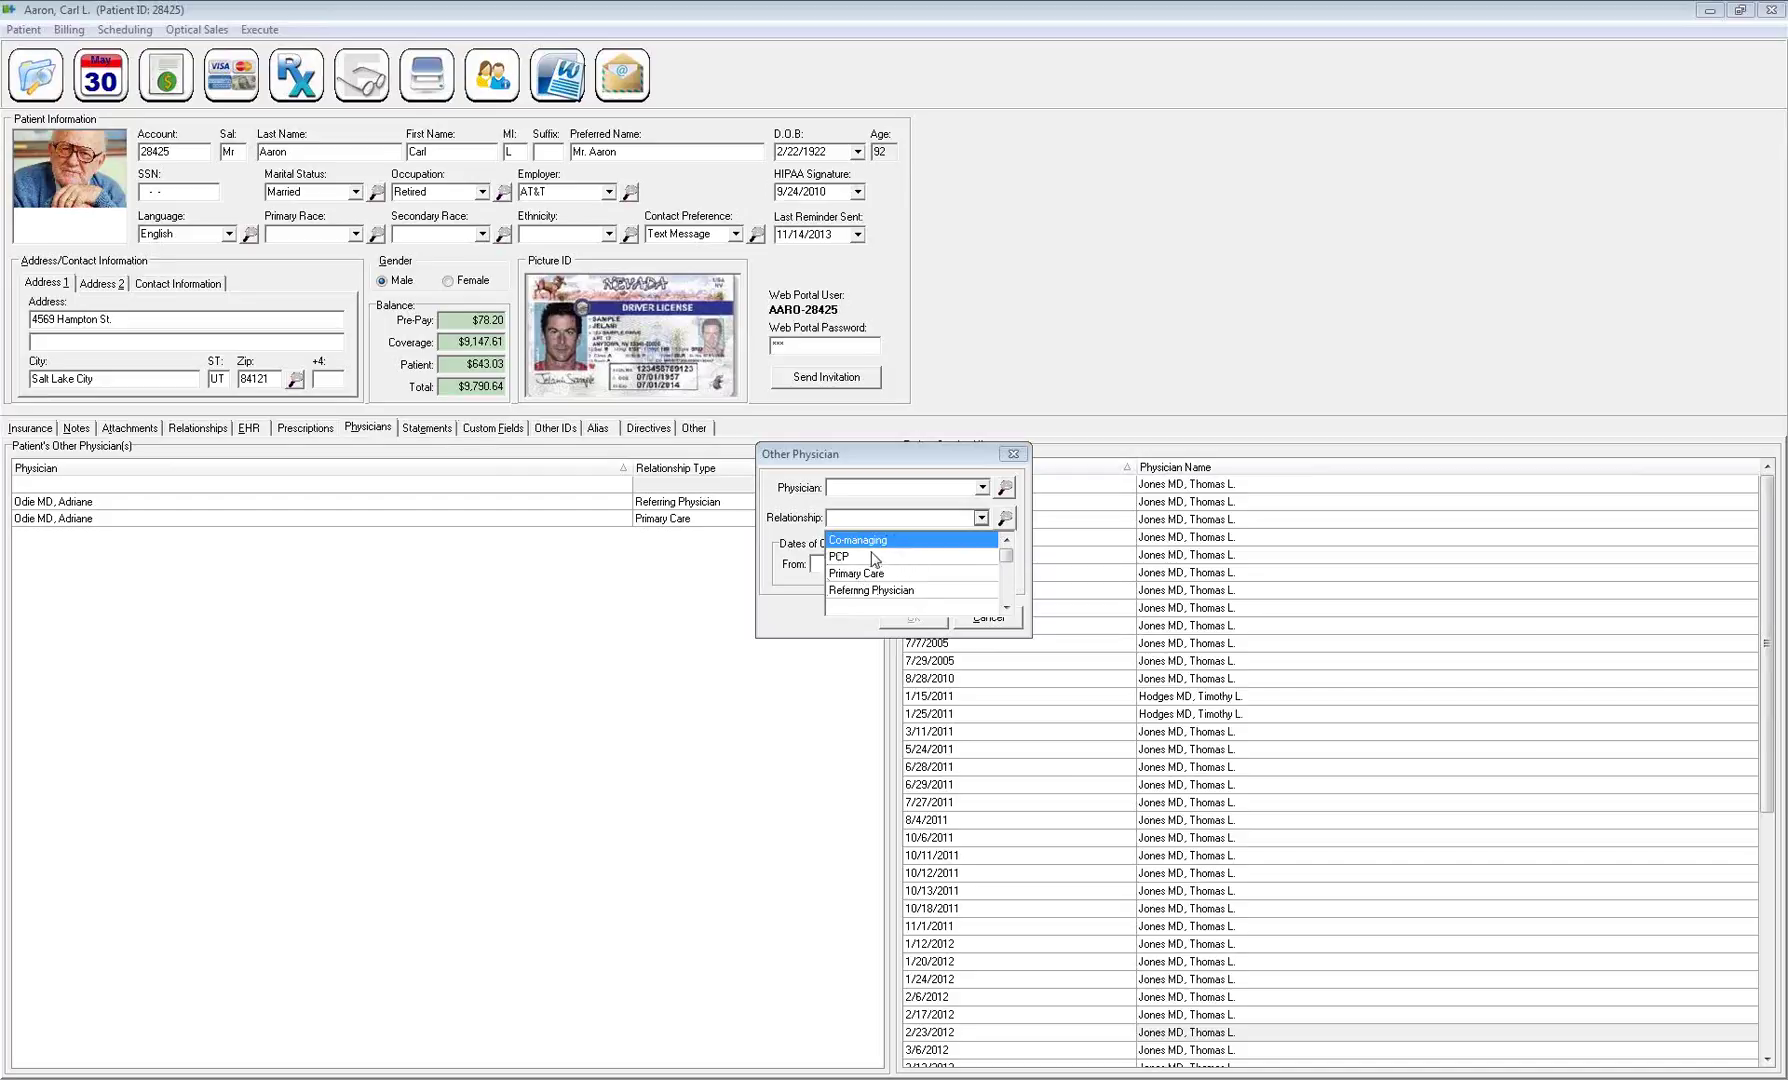
{"action": "left_click", "coordinate": [1000, 621]}
{"action": "right_click", "coordinate": [615, 502]}
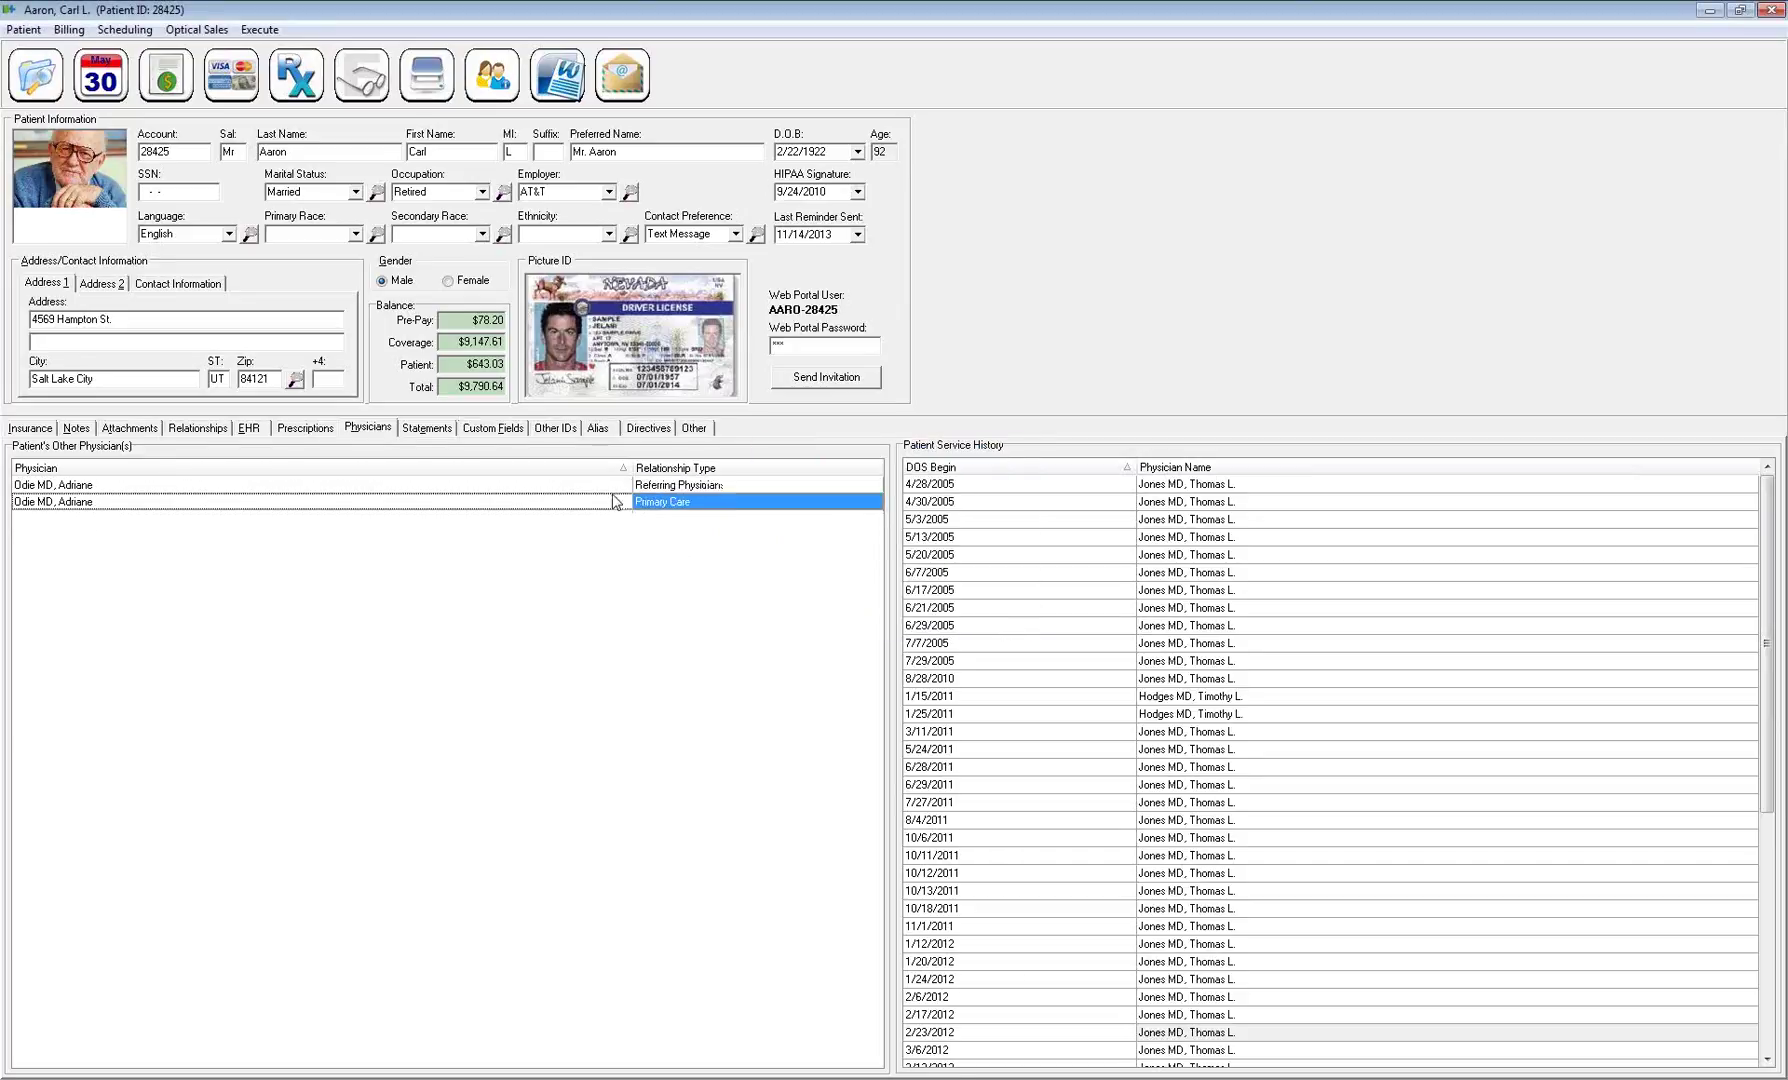
{"action": "left_click", "coordinate": [642, 551]}
{"action": "left_click", "coordinate": [838, 576]}
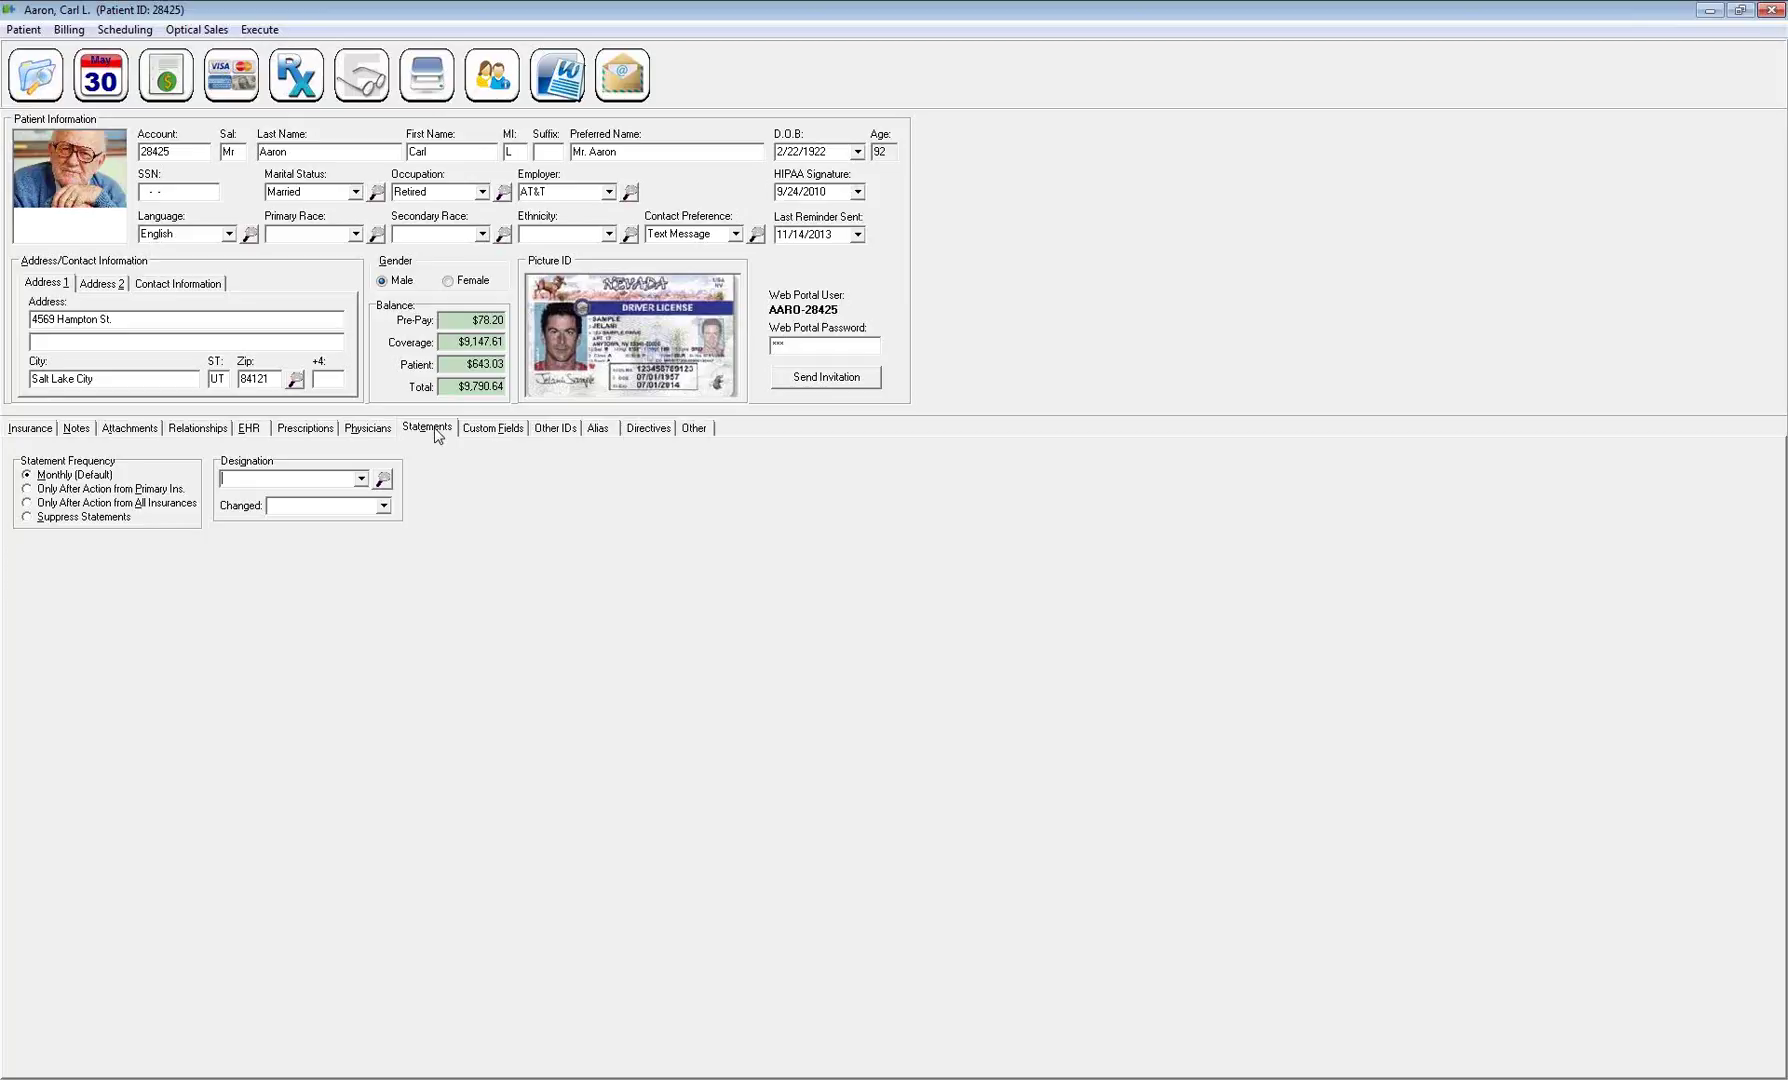
Set statement frequency to Only After Action from Primary Ins. and save the patient's changes
{"action": "left_click", "coordinate": [40, 477]}
{"action": "left_click", "coordinate": [28, 518]}
{"action": "left_click", "coordinate": [27, 489]}
{"action": "left_click", "coordinate": [28, 503]}
{"action": "left_click", "coordinate": [27, 489]}
{"action": "left_click", "coordinate": [166, 84]}
{"action": "left_click", "coordinate": [815, 572]}
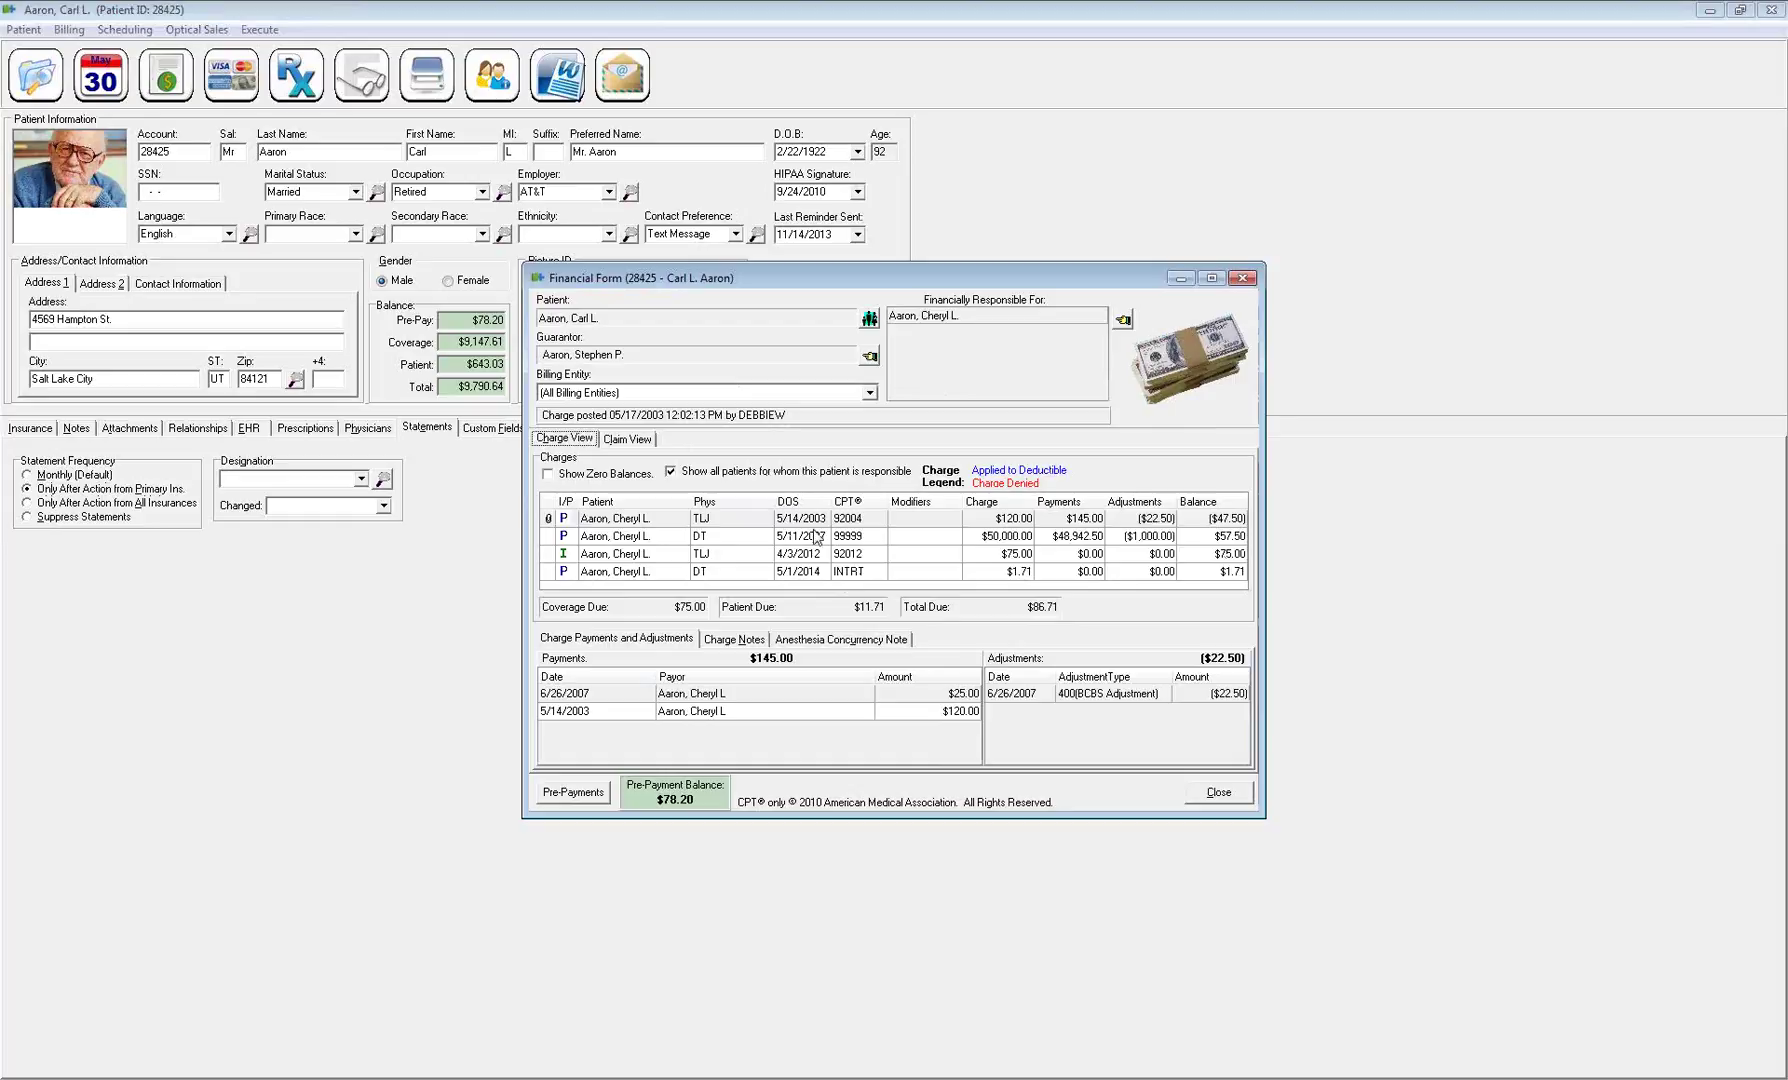
{"action": "left_click", "coordinate": [790, 524]}
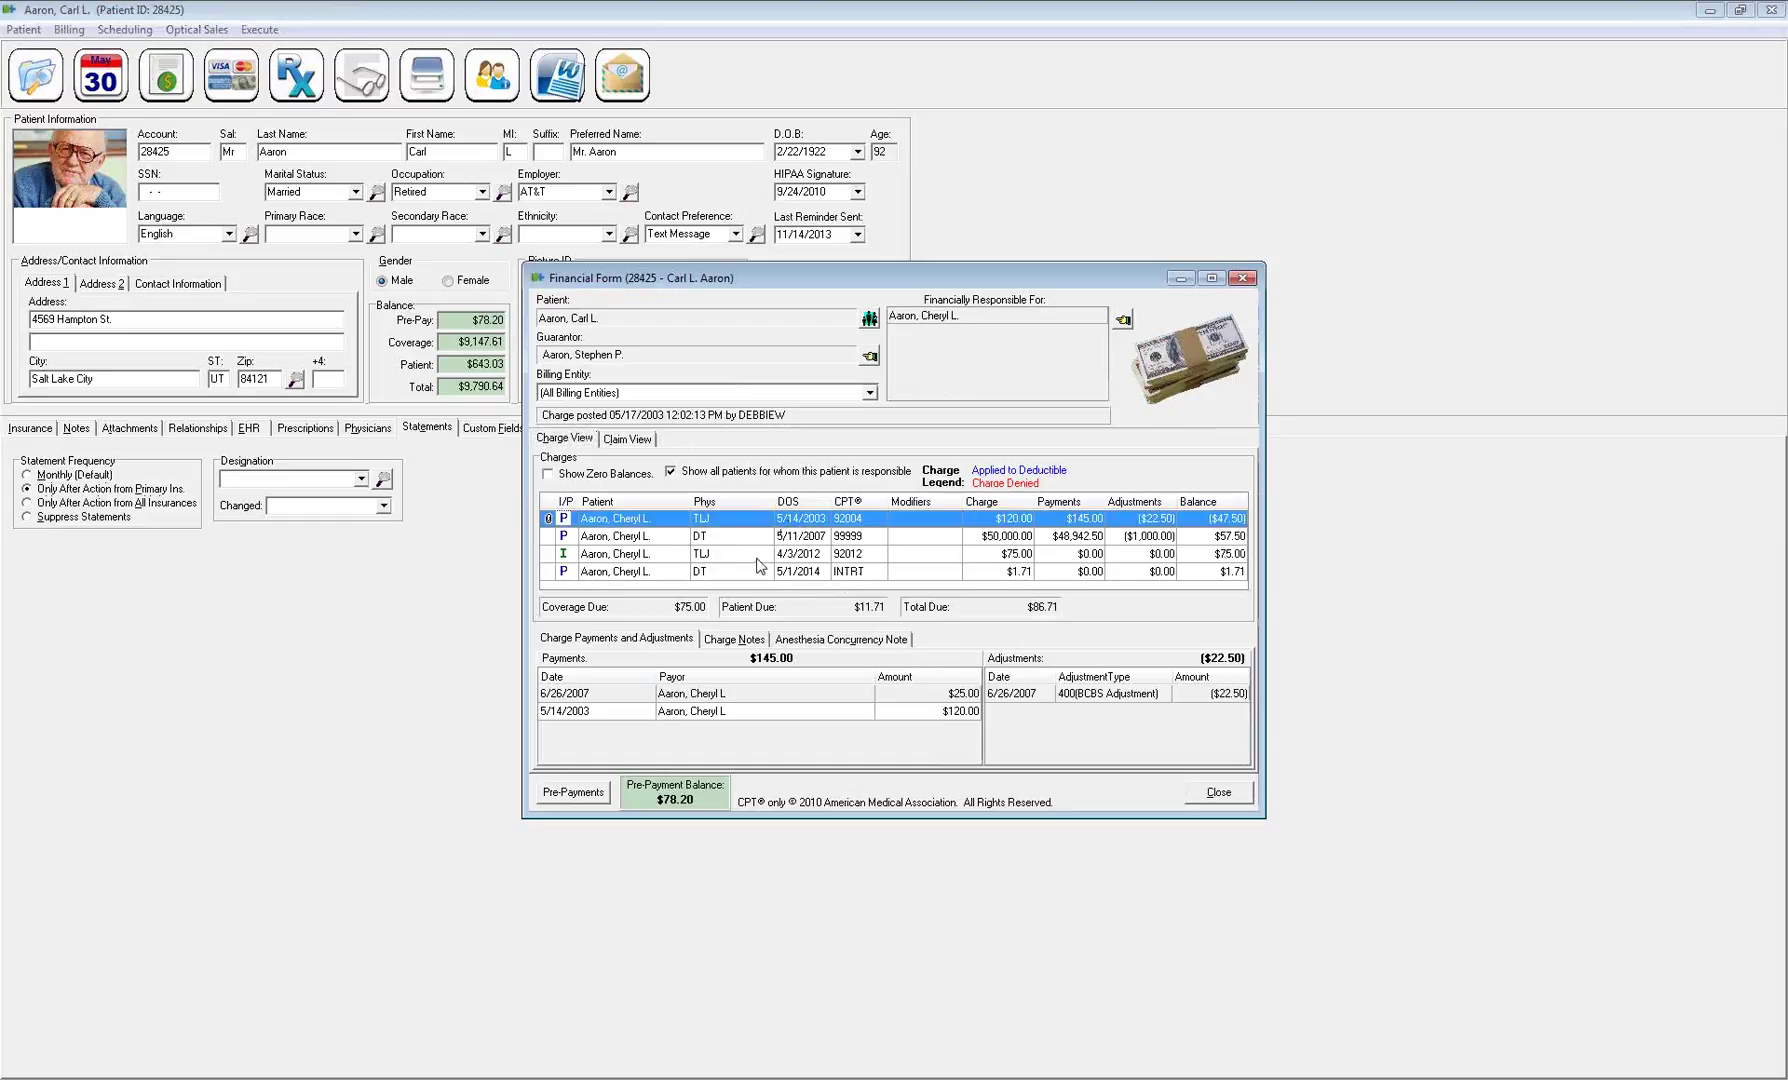
{"action": "left_click", "coordinate": [754, 556]}
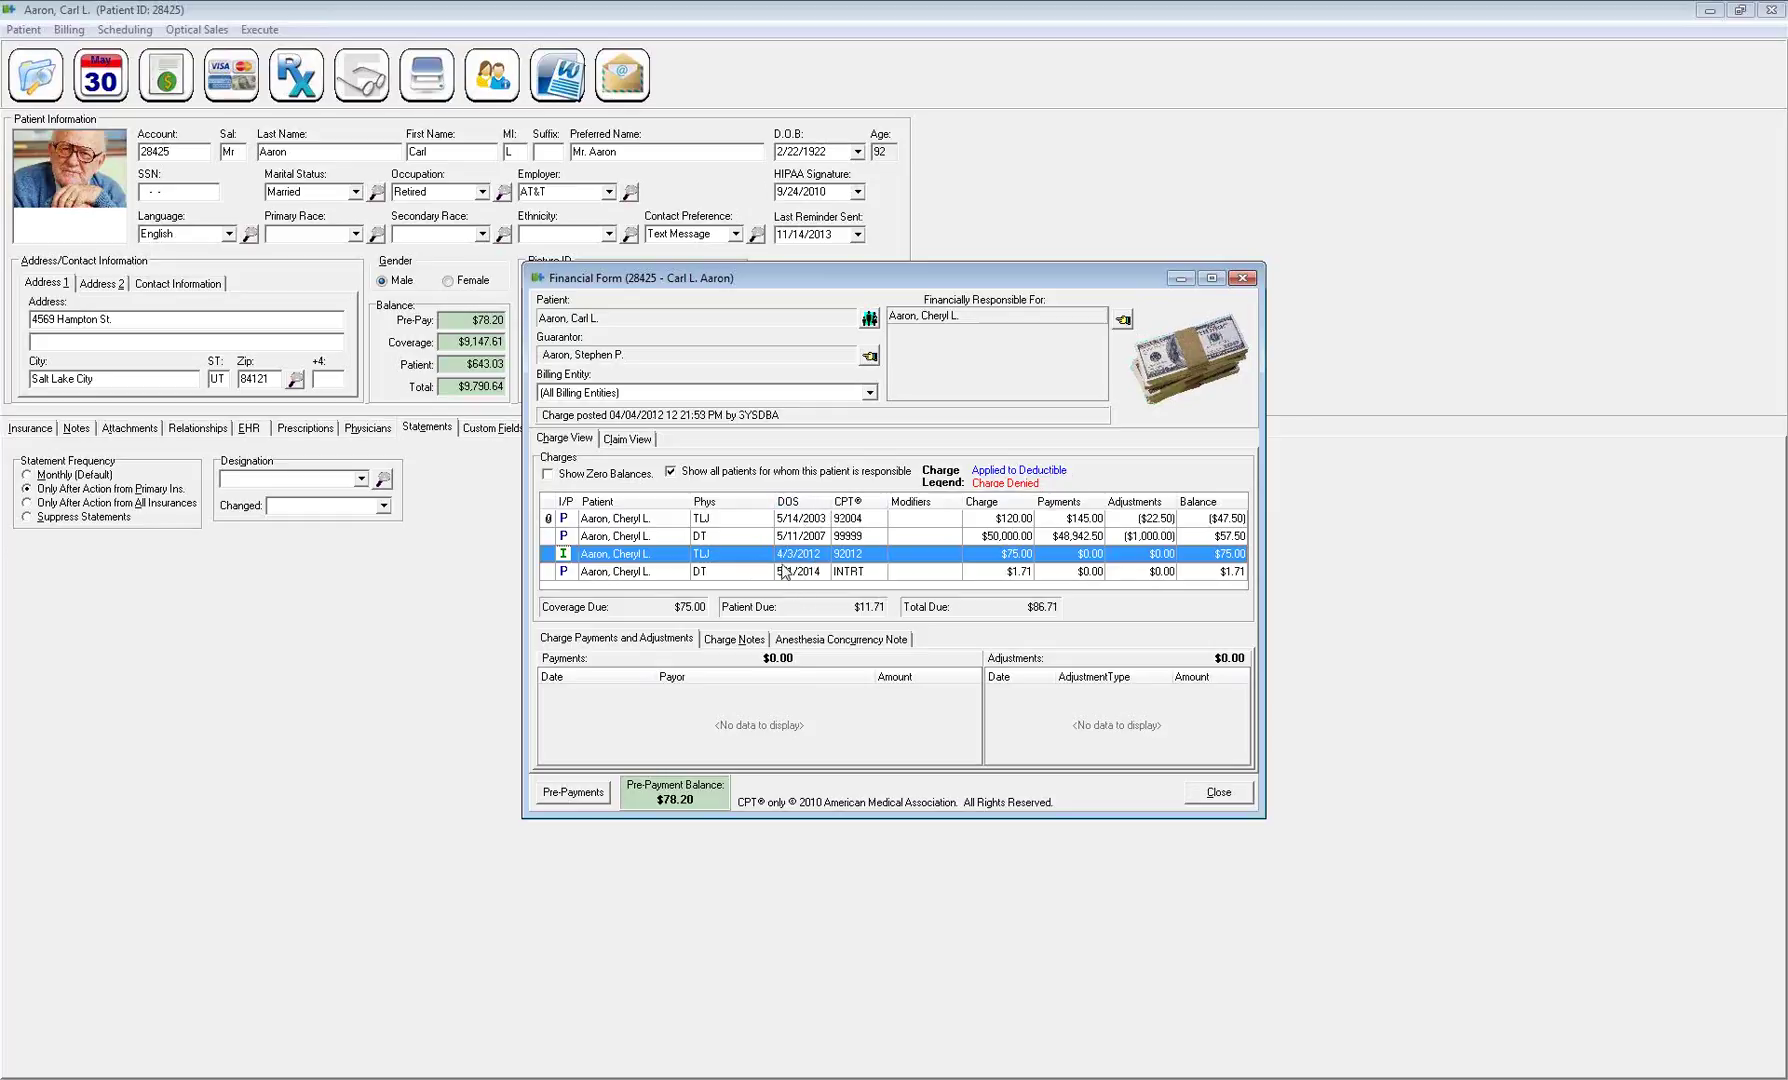
{"action": "left_click", "coordinate": [1218, 792]}
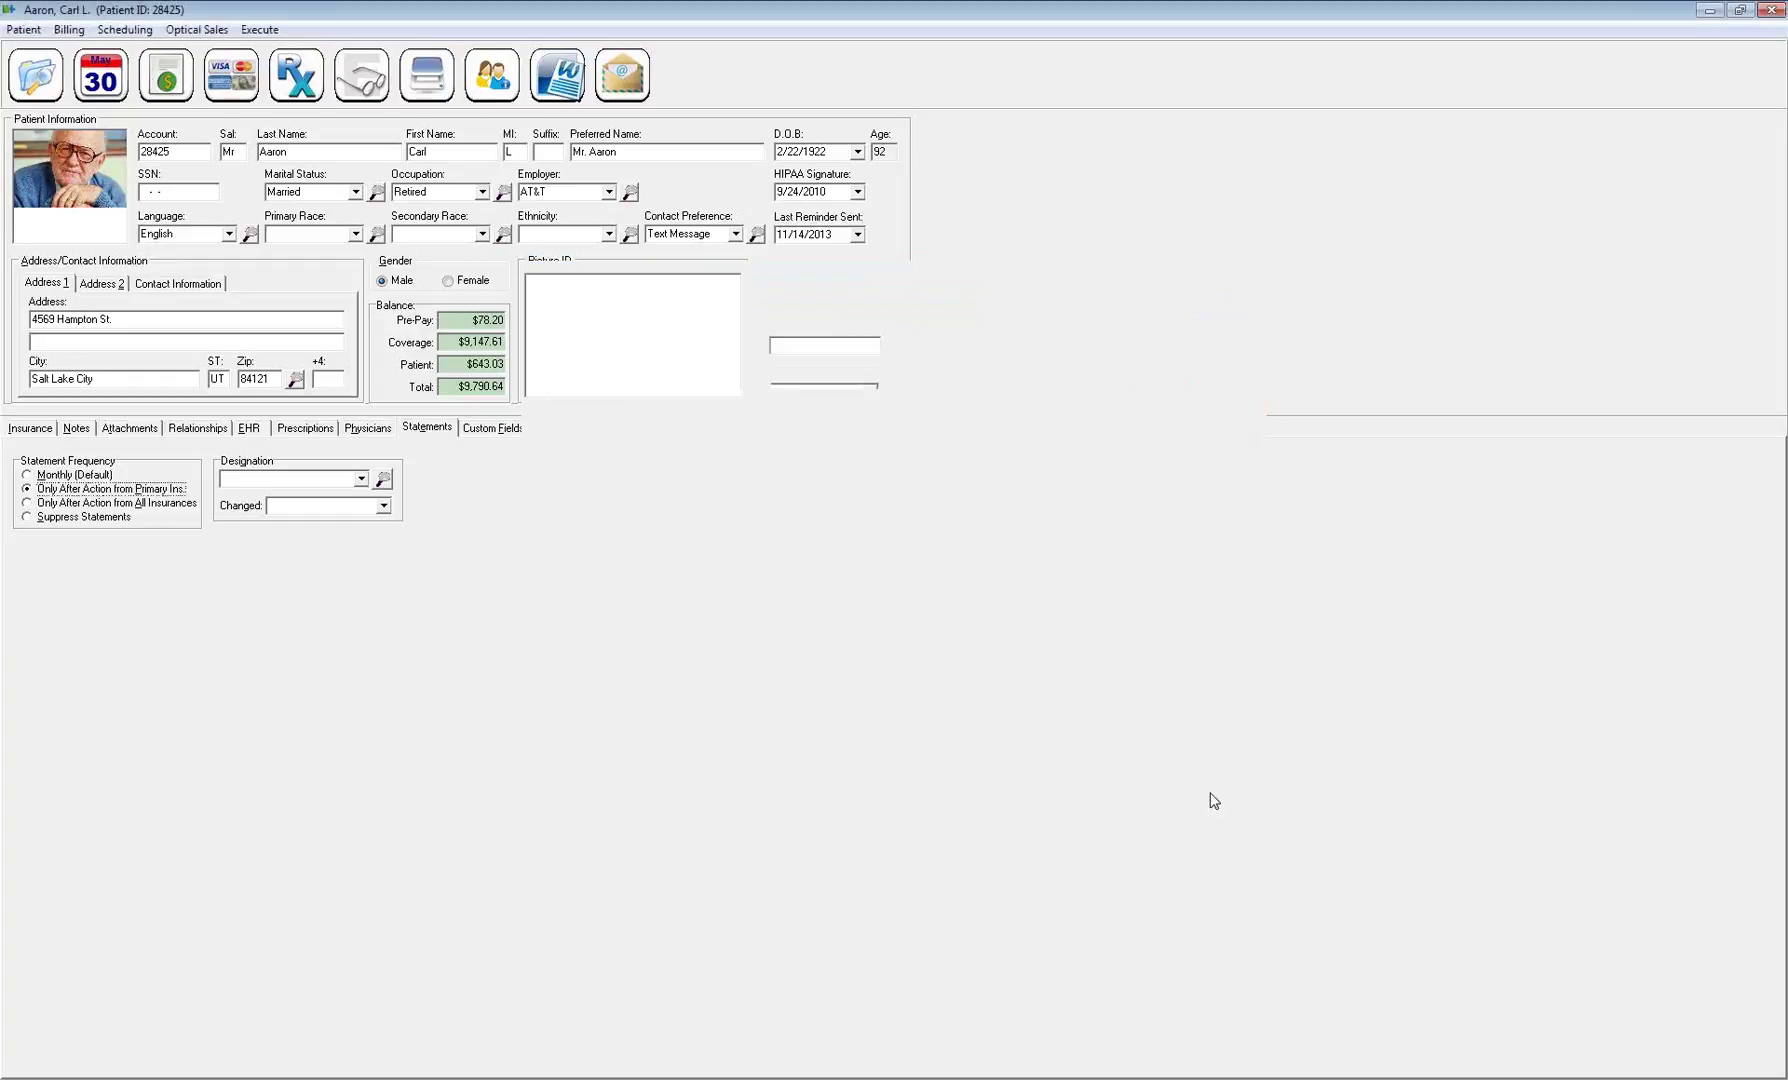
{"action": "left_click", "coordinate": [27, 503]}
{"action": "left_click", "coordinate": [26, 489]}
{"action": "left_click", "coordinate": [26, 503]}
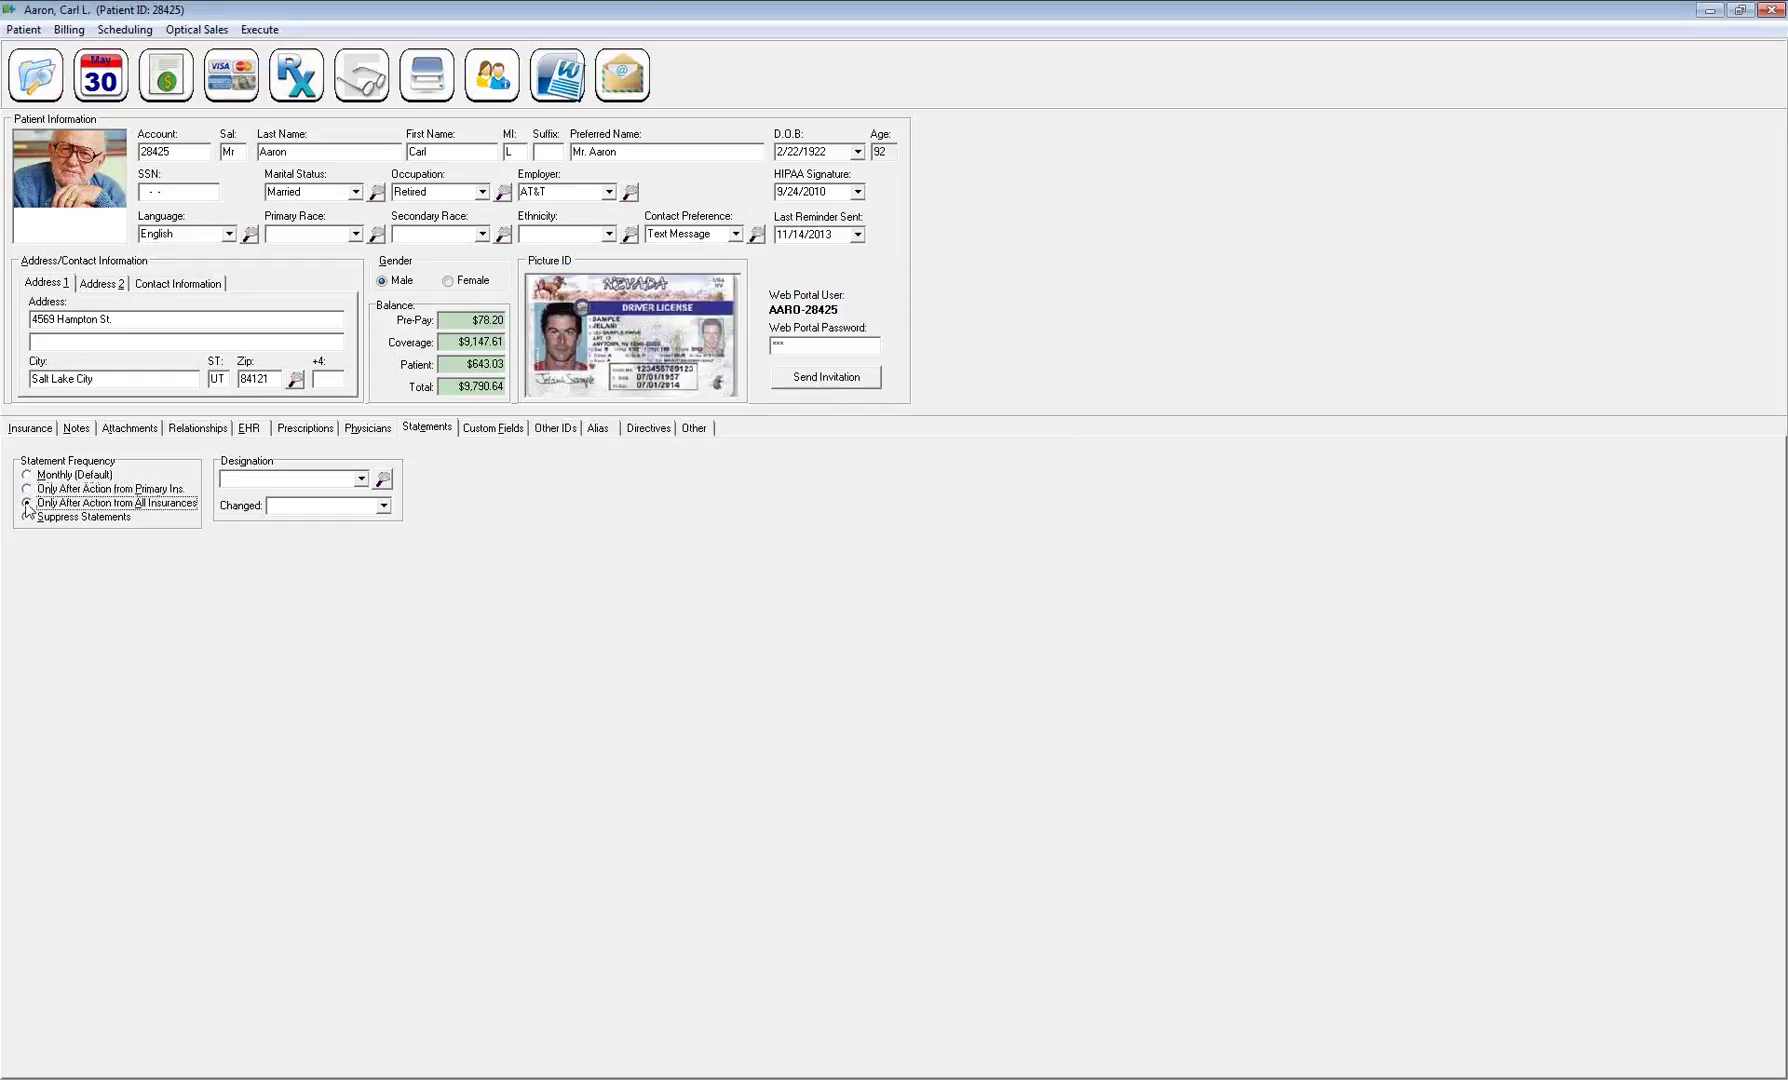
{"action": "left_click", "coordinate": [28, 476]}
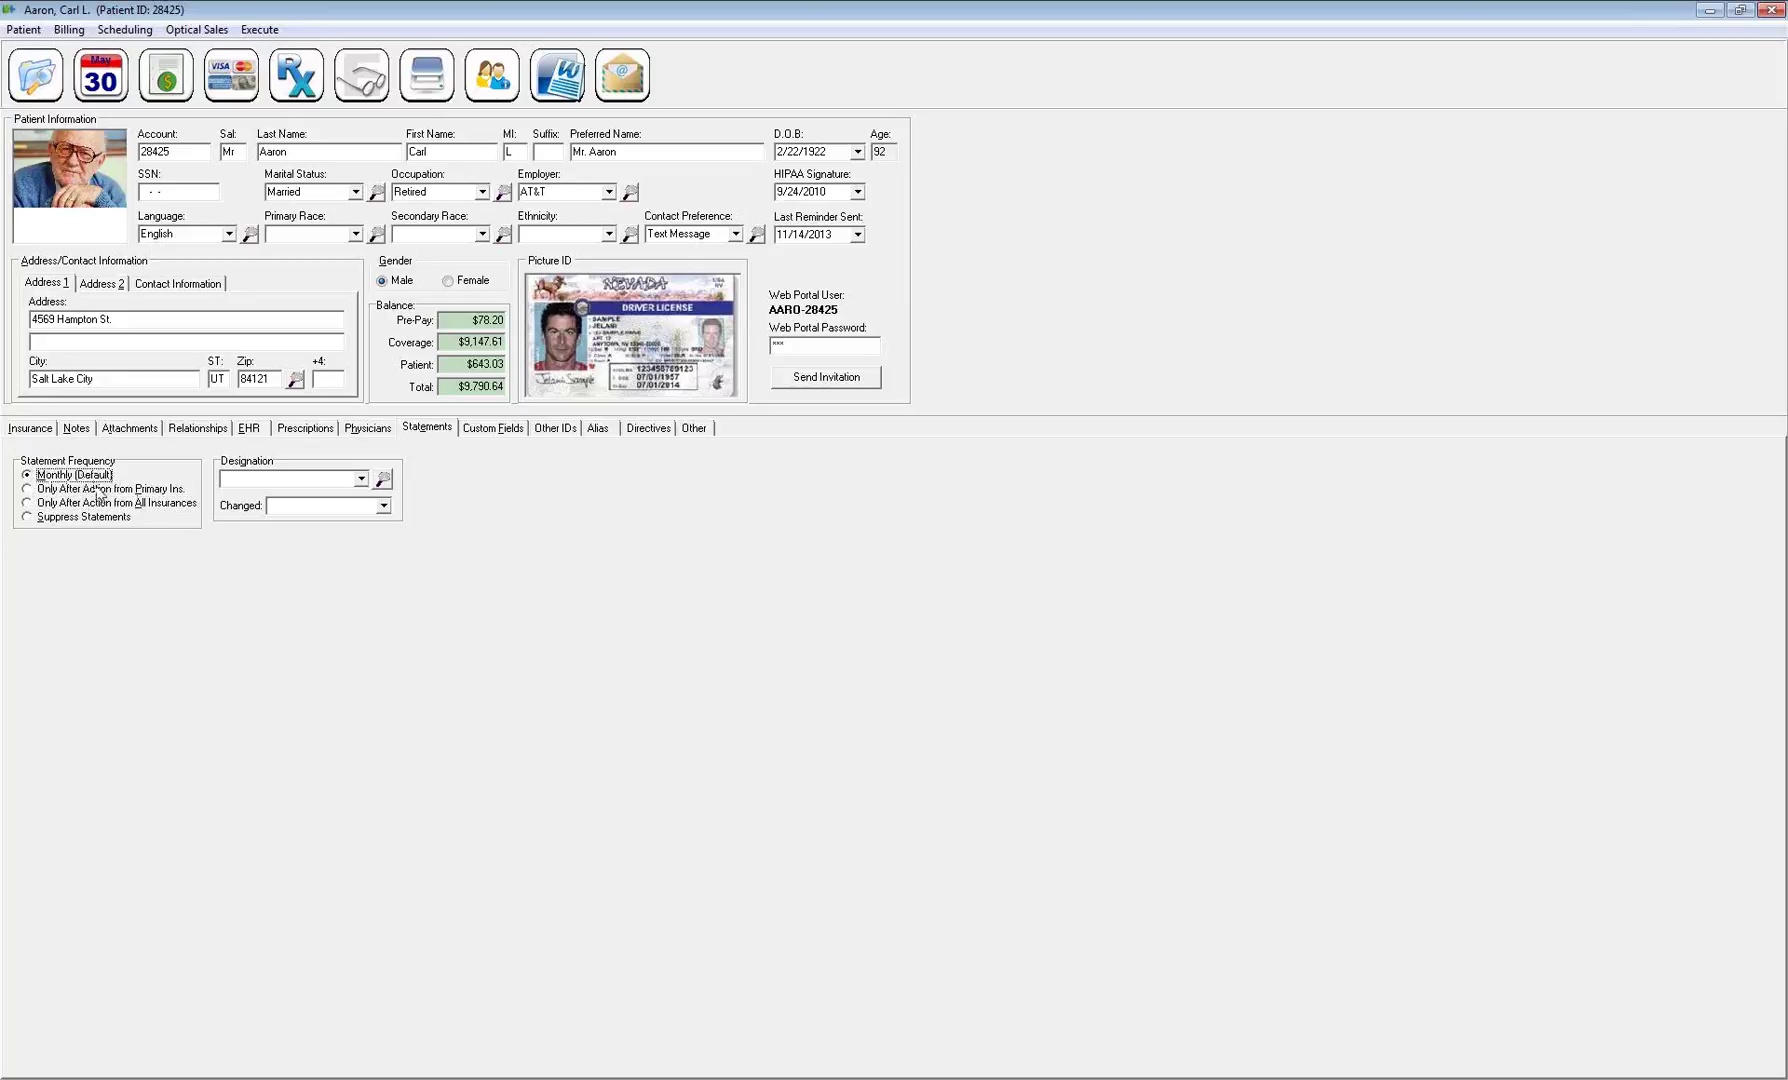
{"action": "left_click", "coordinate": [363, 478]}
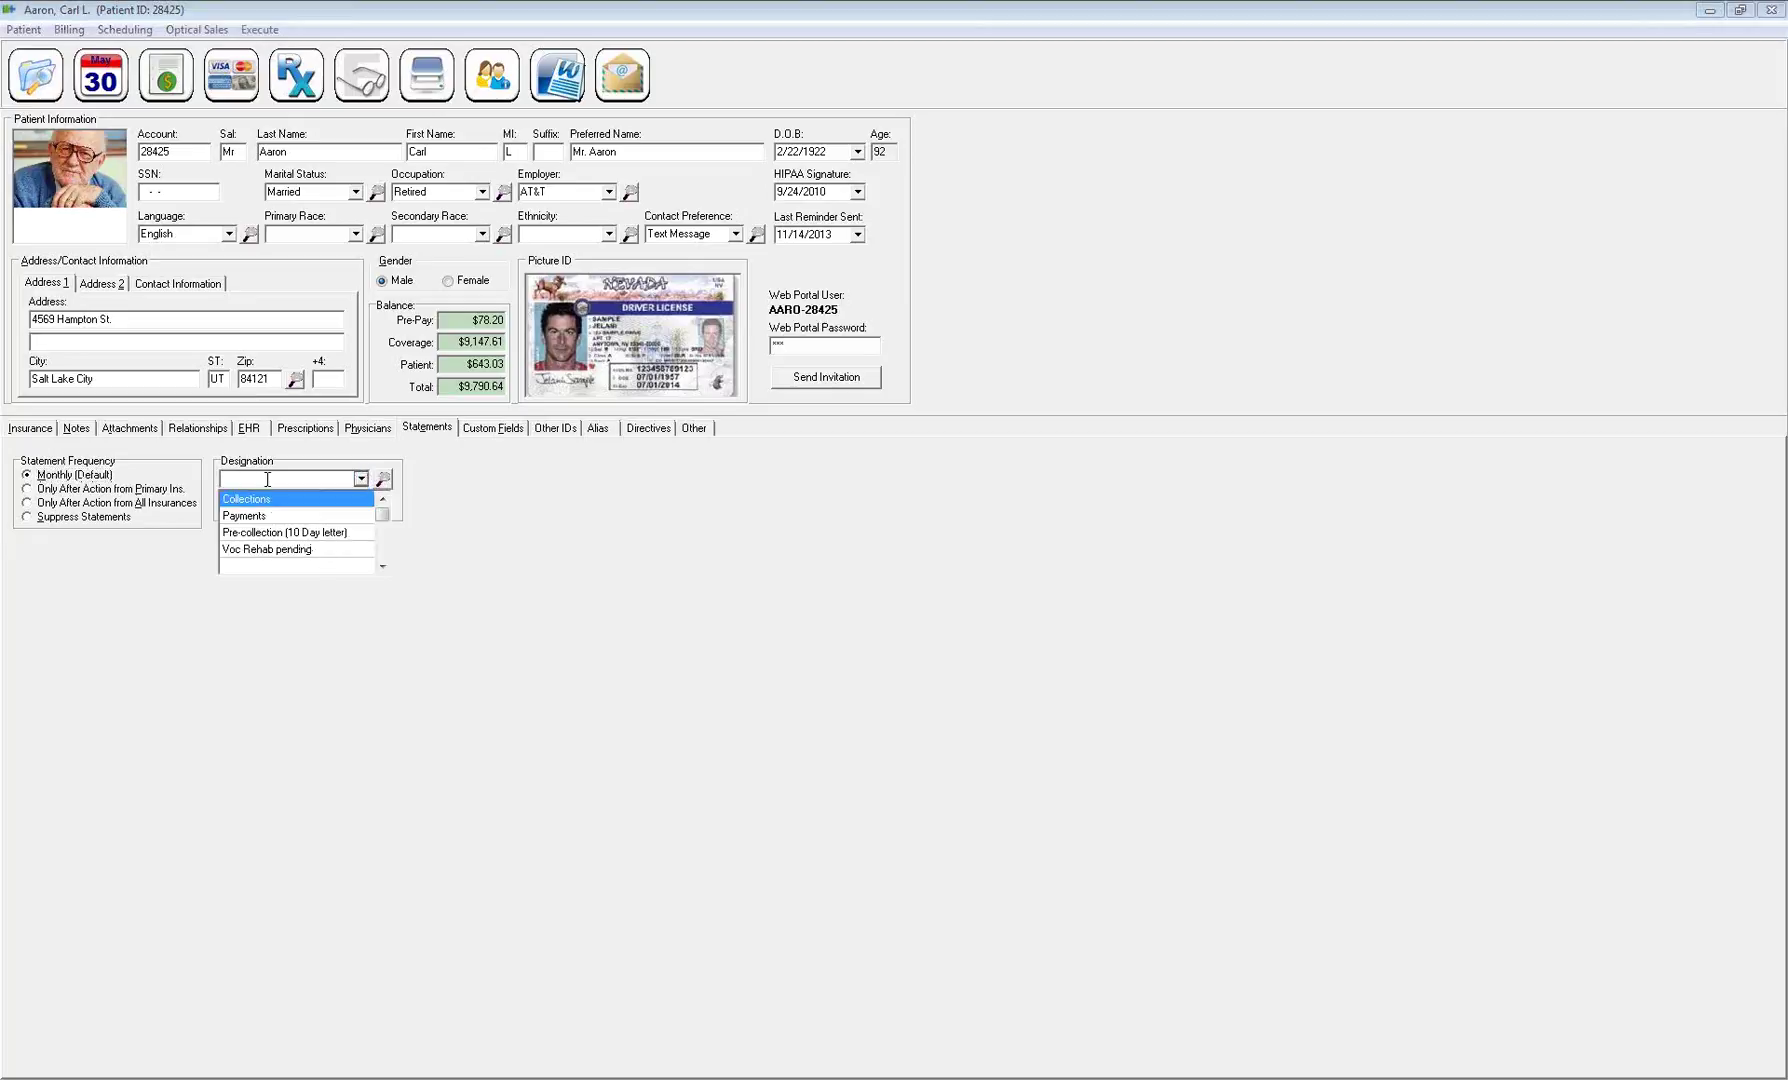
{"action": "left_click", "coordinate": [266, 533]}
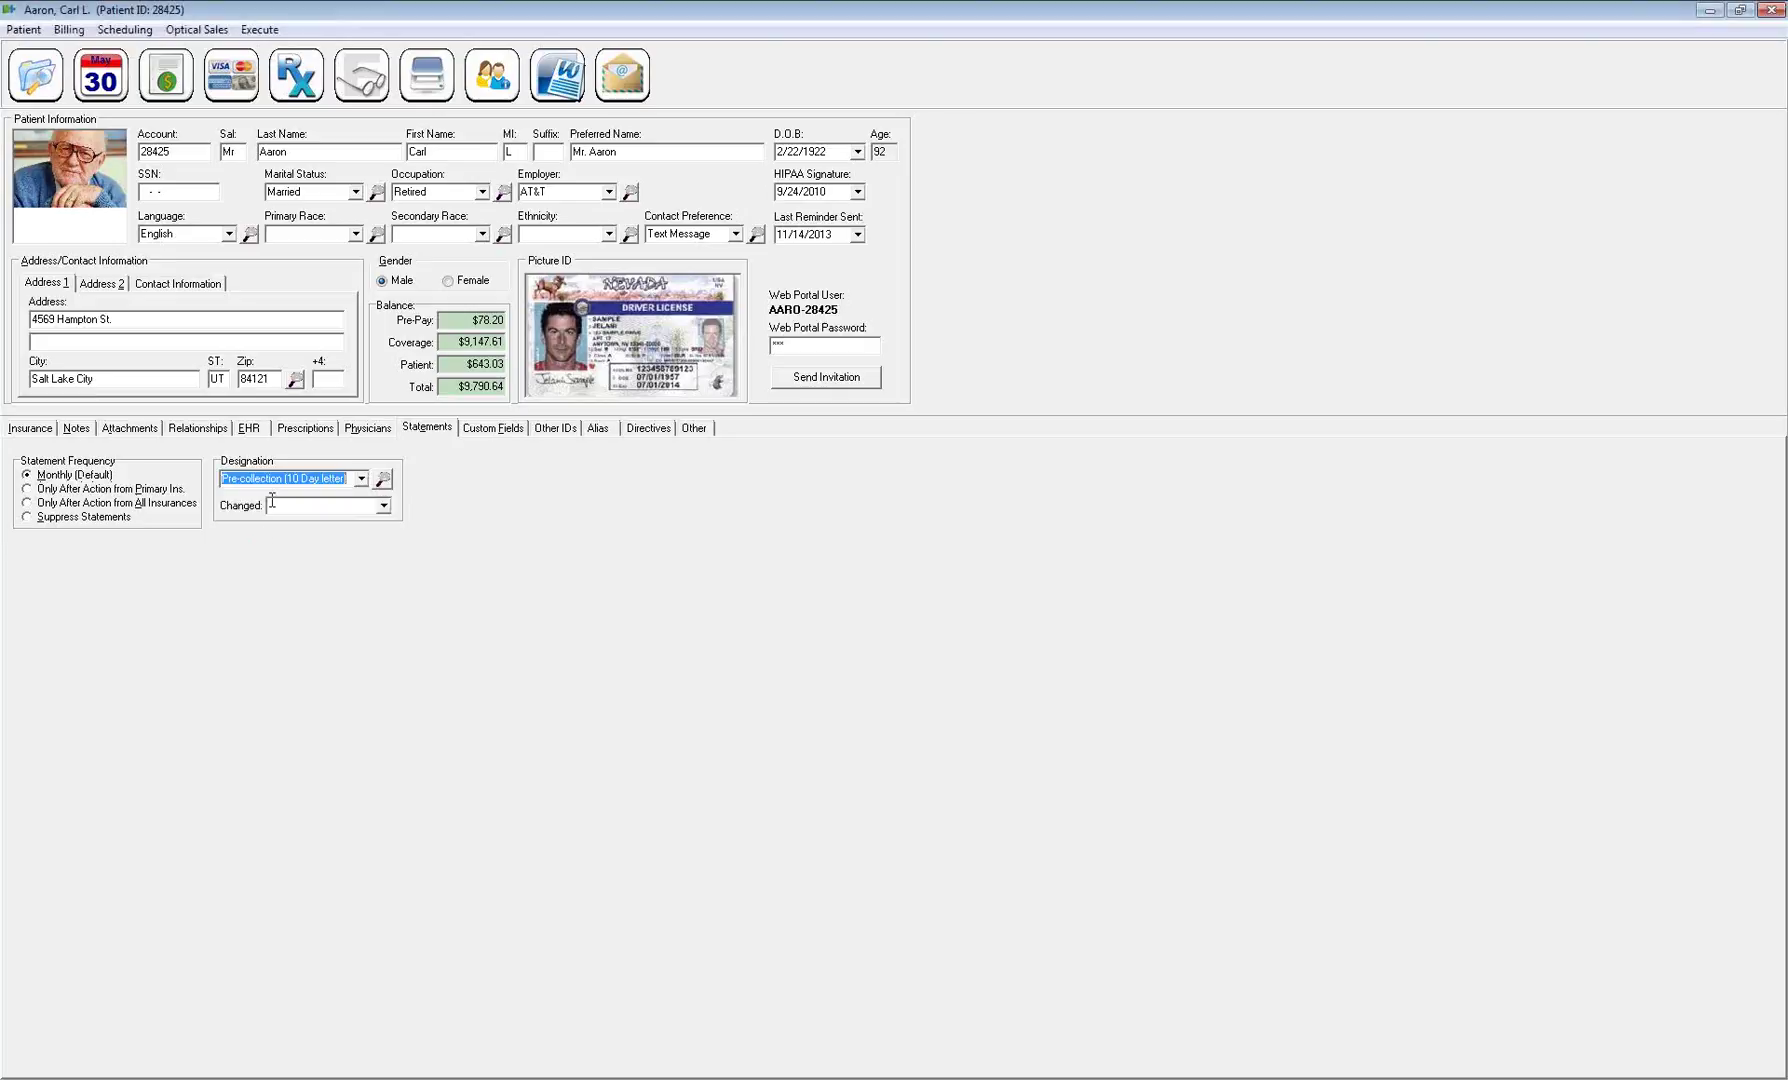
{"action": "left_click", "coordinate": [383, 506]}
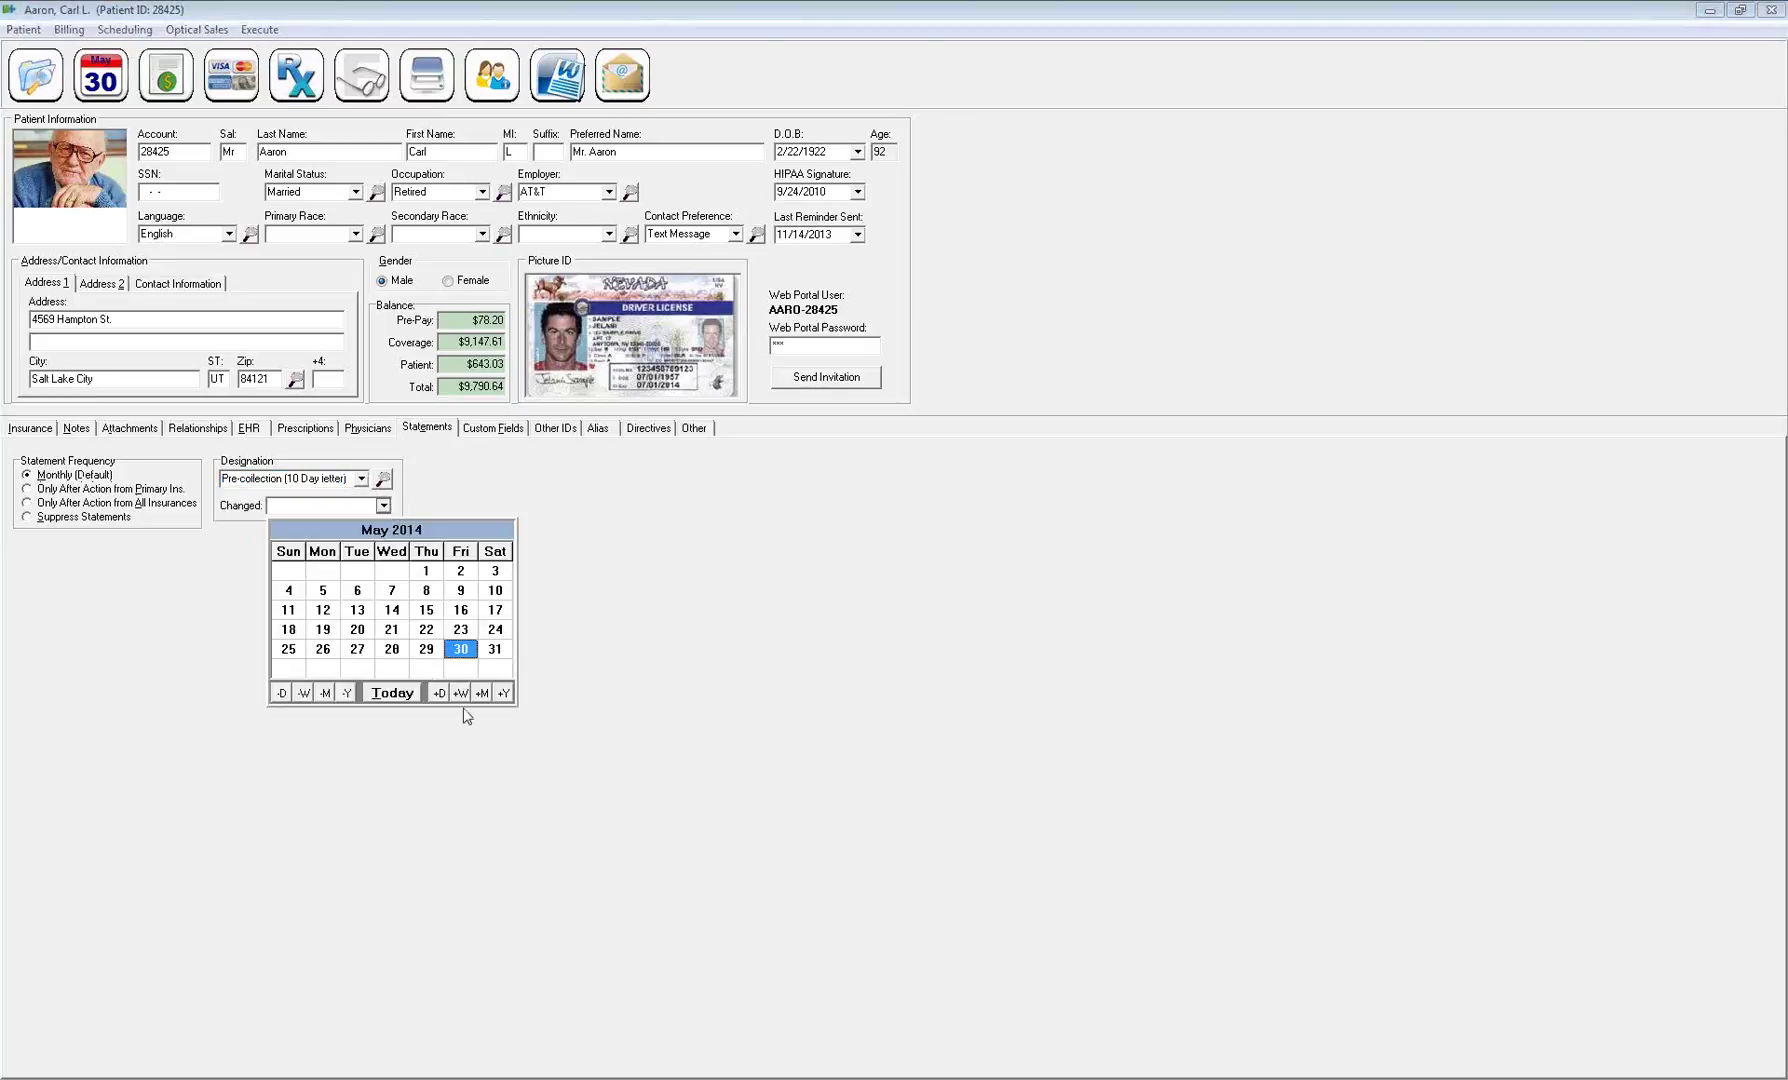
{"action": "left_click", "coordinate": [459, 651]}
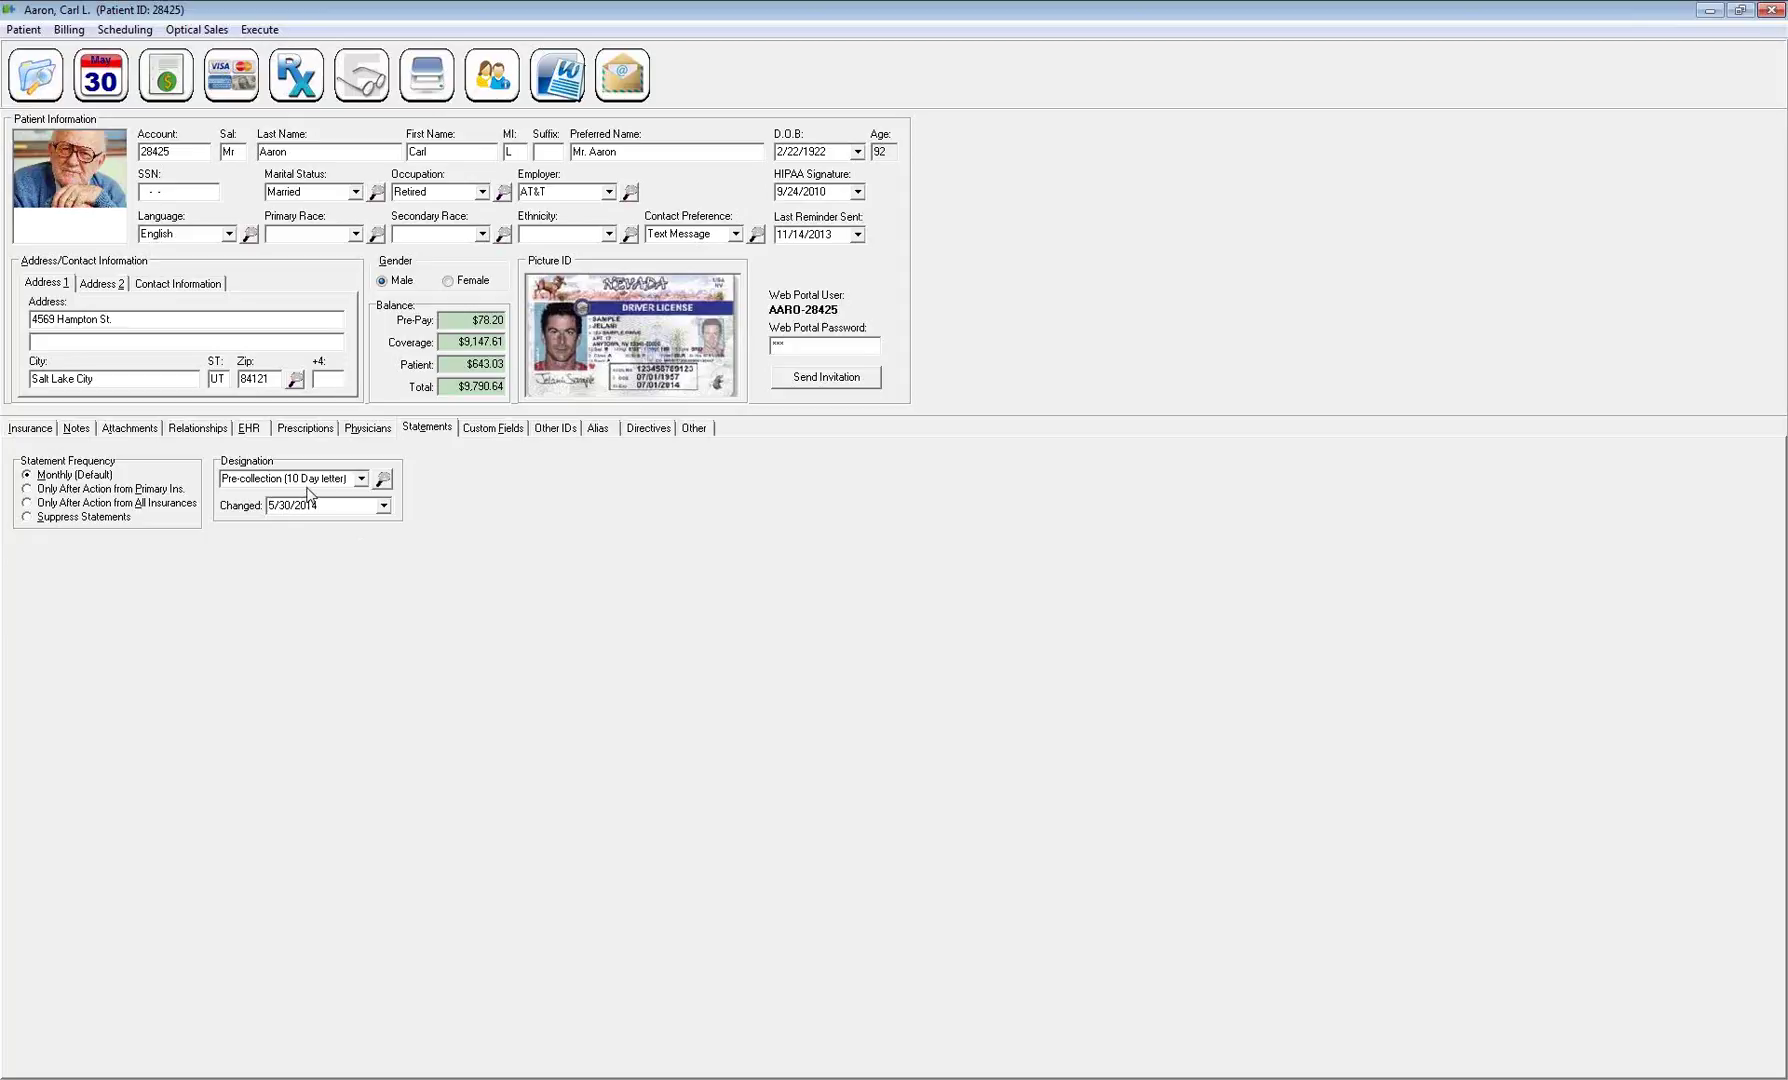
{"action": "left_click", "coordinate": [346, 479]}
{"action": "left_click", "coordinate": [1768, 11]}
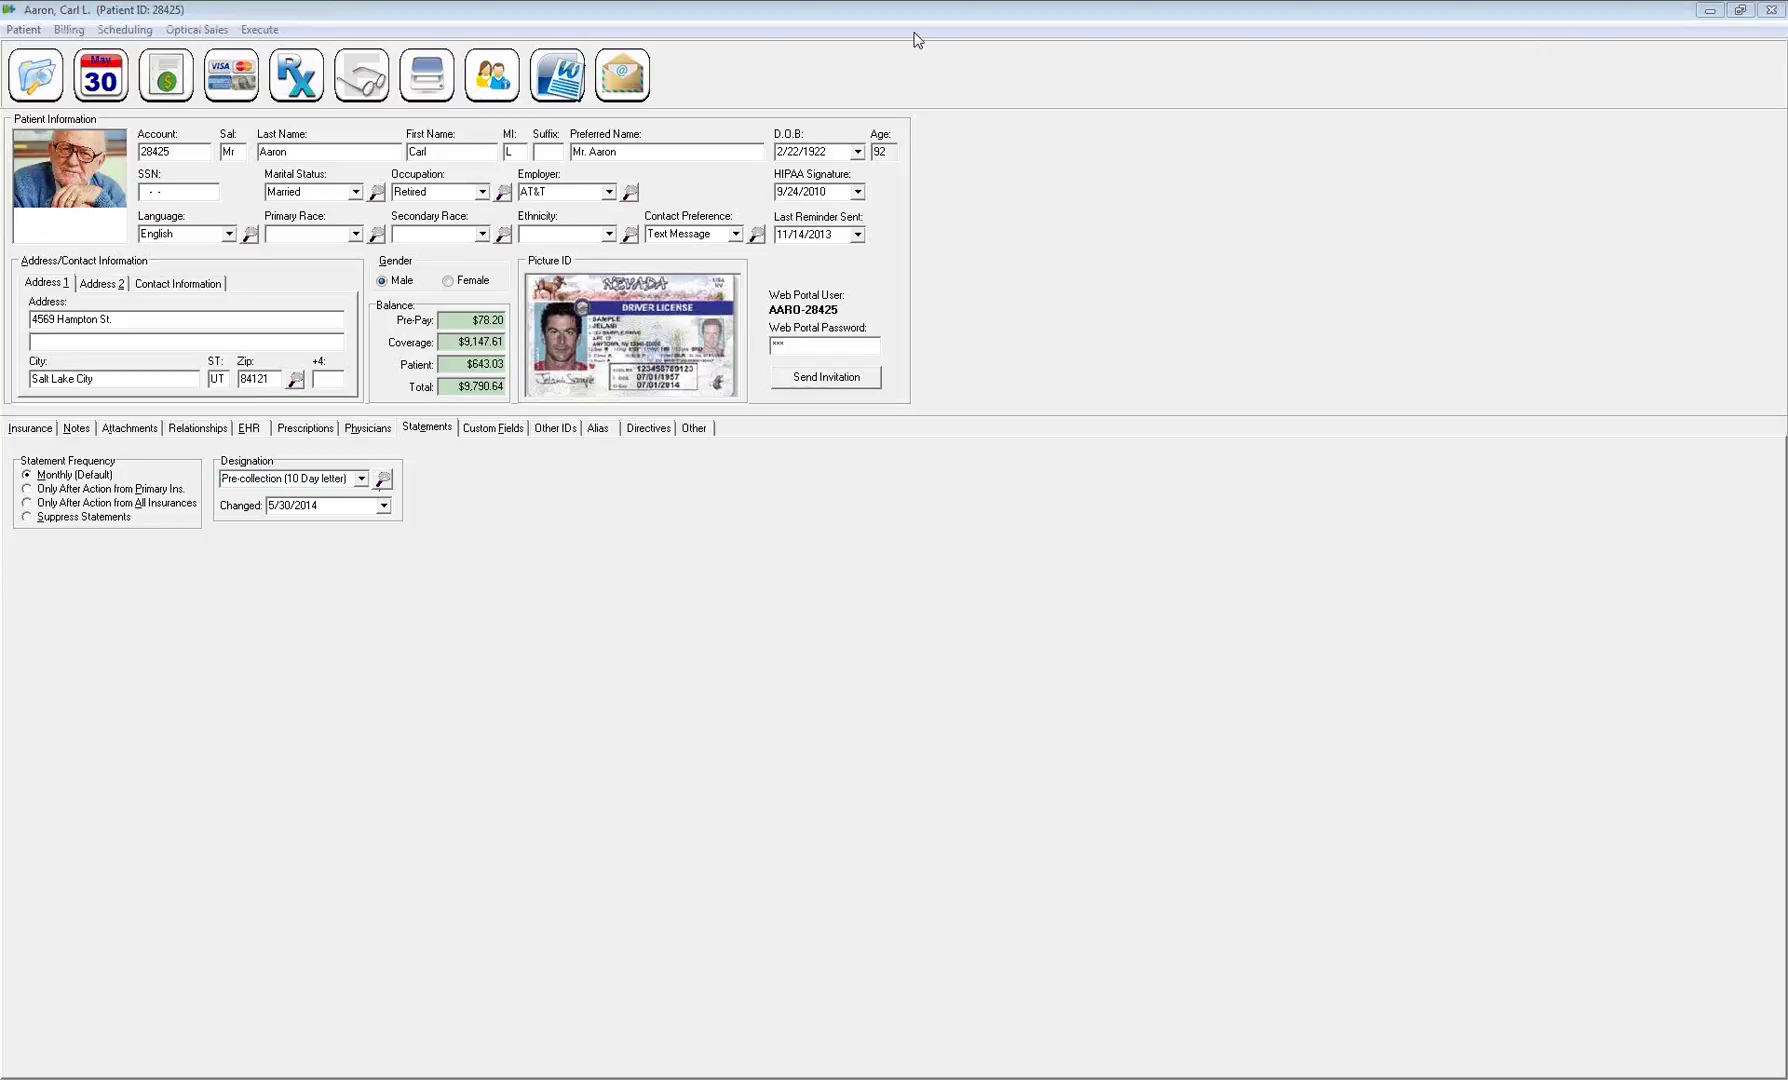
{"action": "left_click", "coordinate": [300, 492]}
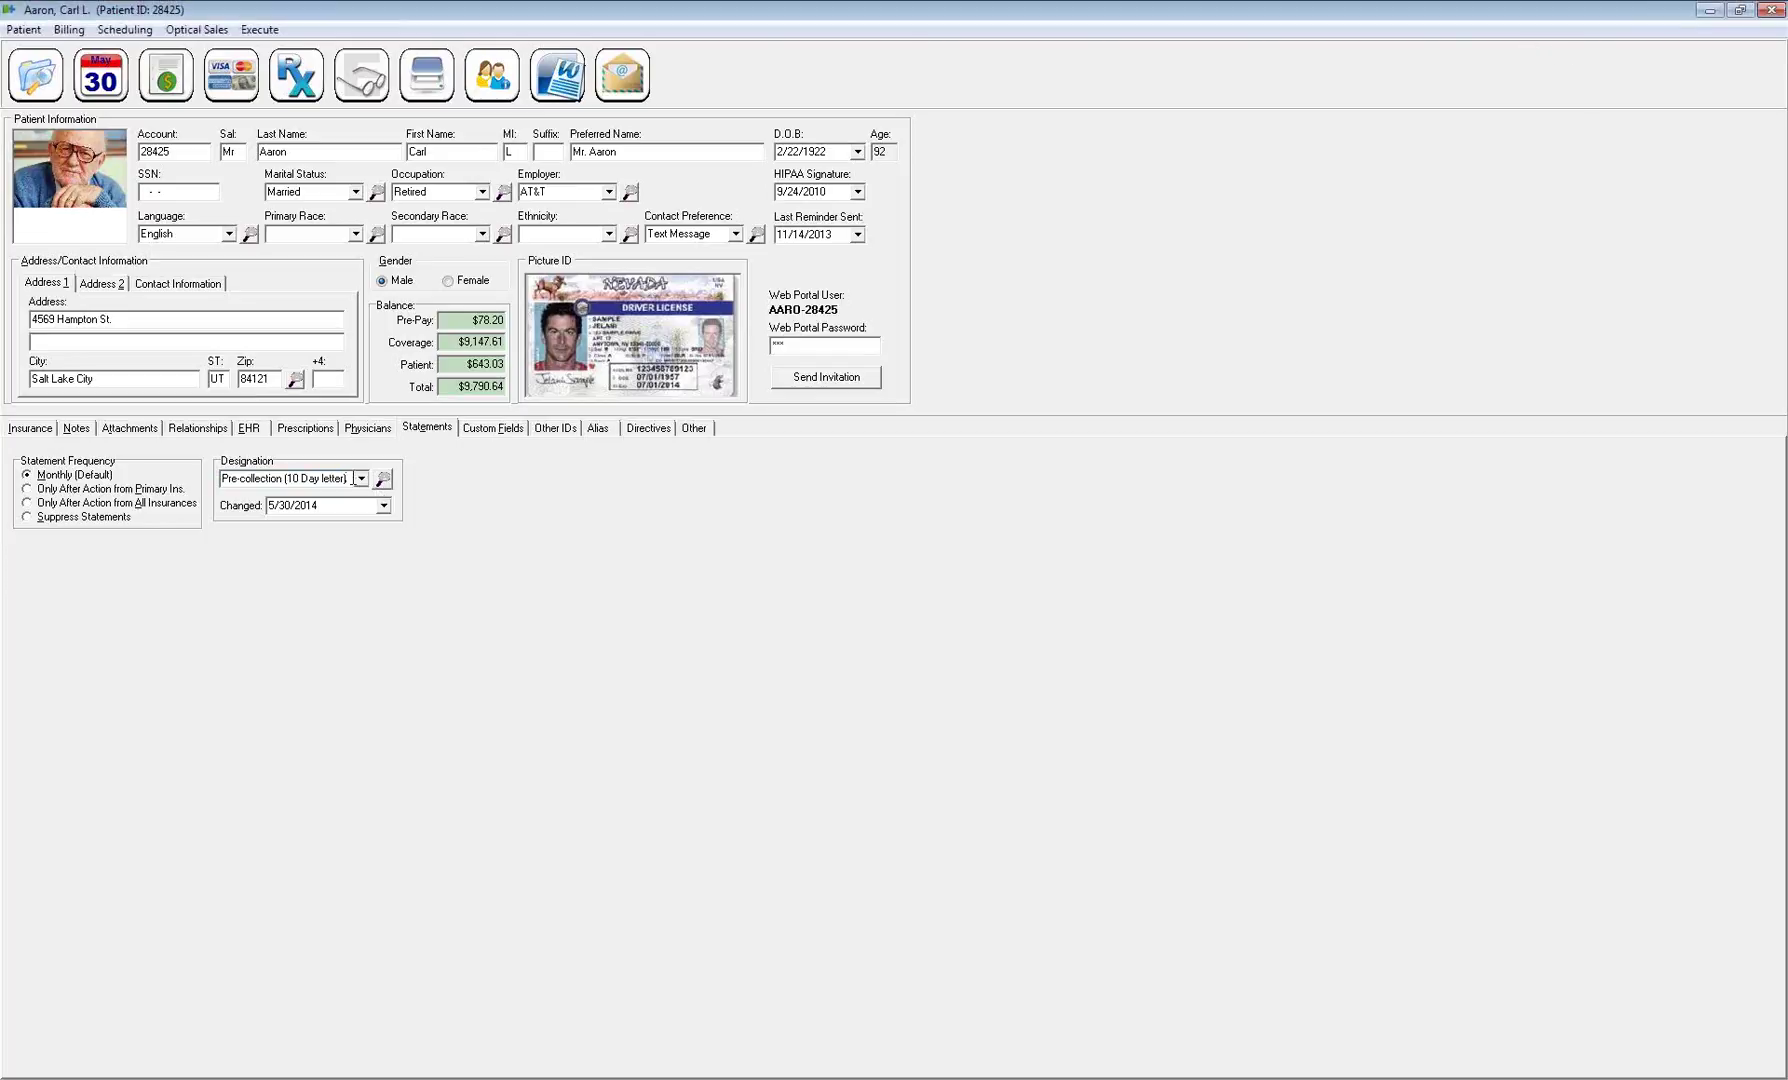
{"action": "key", "text": "Delete"}
{"action": "key", "text": "Tab"}
{"action": "key", "text": "Delete"}
Change the 'How did you hear about our office?' answer from Radio to Referring Physician
{"action": "left_click", "coordinate": [490, 428]}
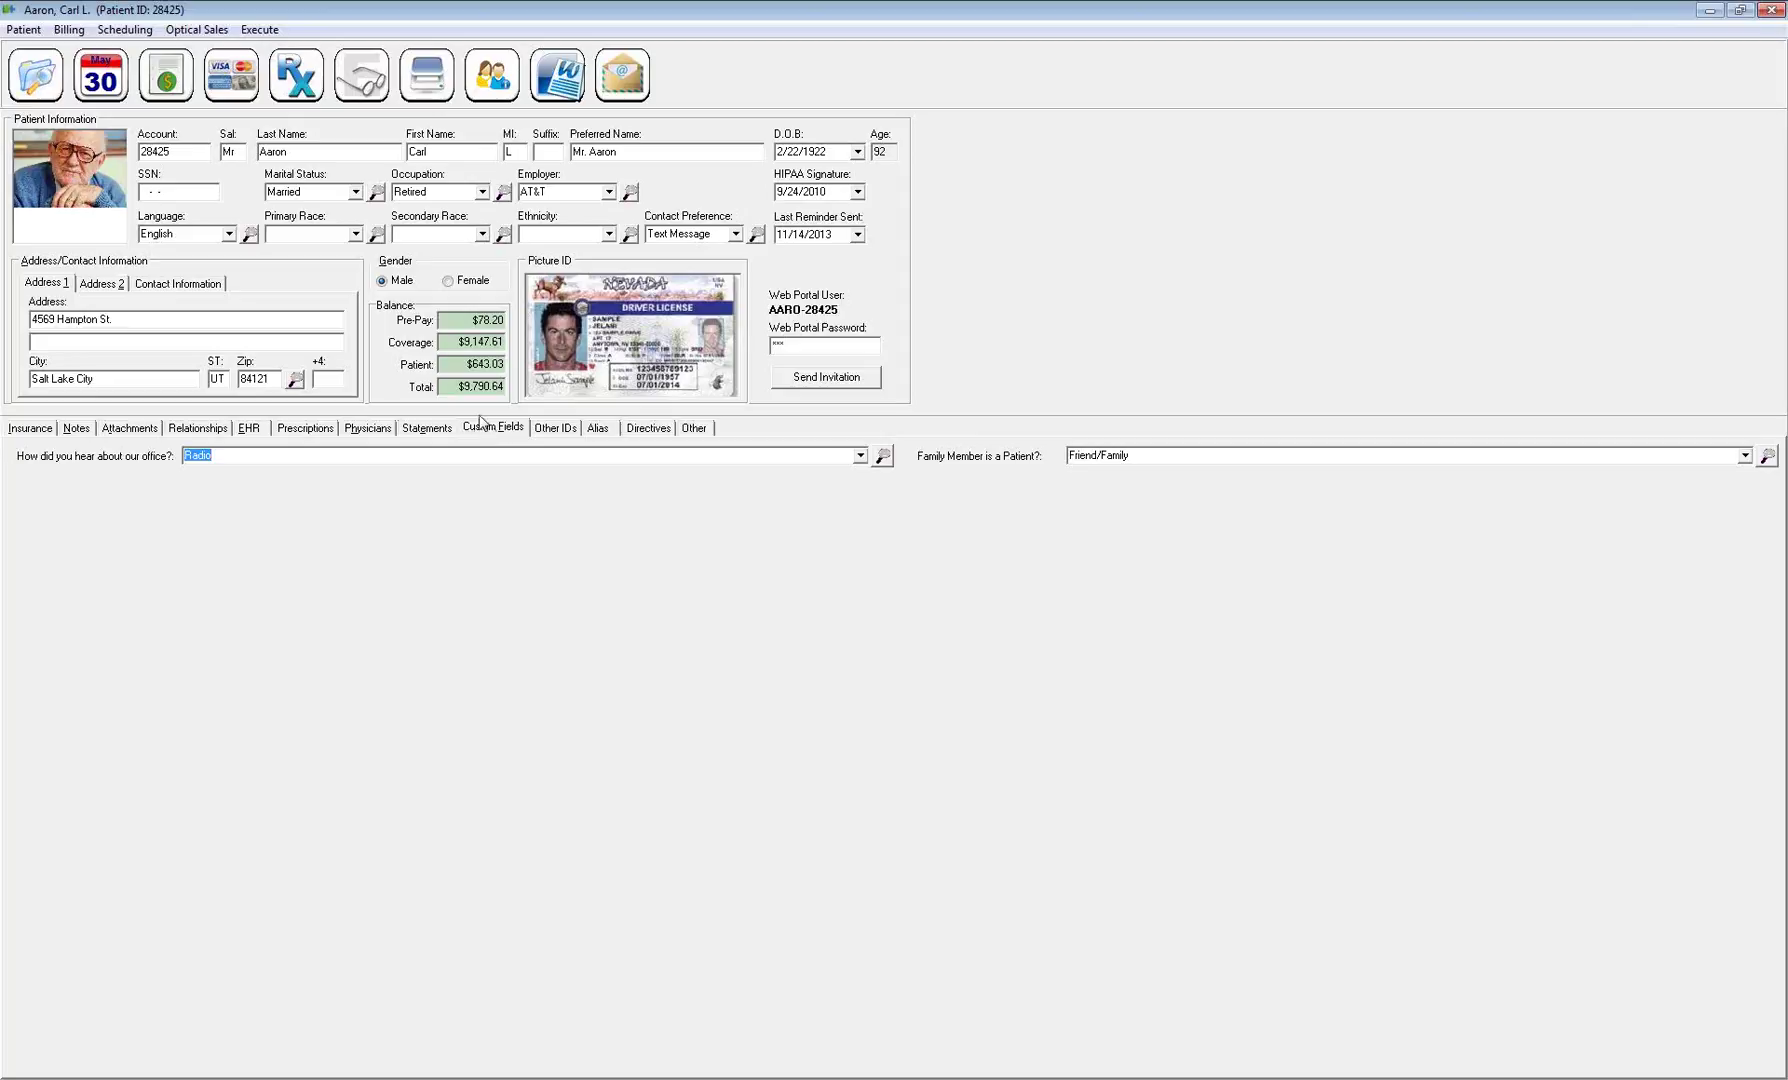
{"action": "left_click", "coordinate": [225, 457]}
{"action": "key", "text": "BackSpace"}
{"action": "key", "text": "BackSpace"}
{"action": "key", "text": "BackSpace"}
{"action": "left_click", "coordinate": [858, 456]}
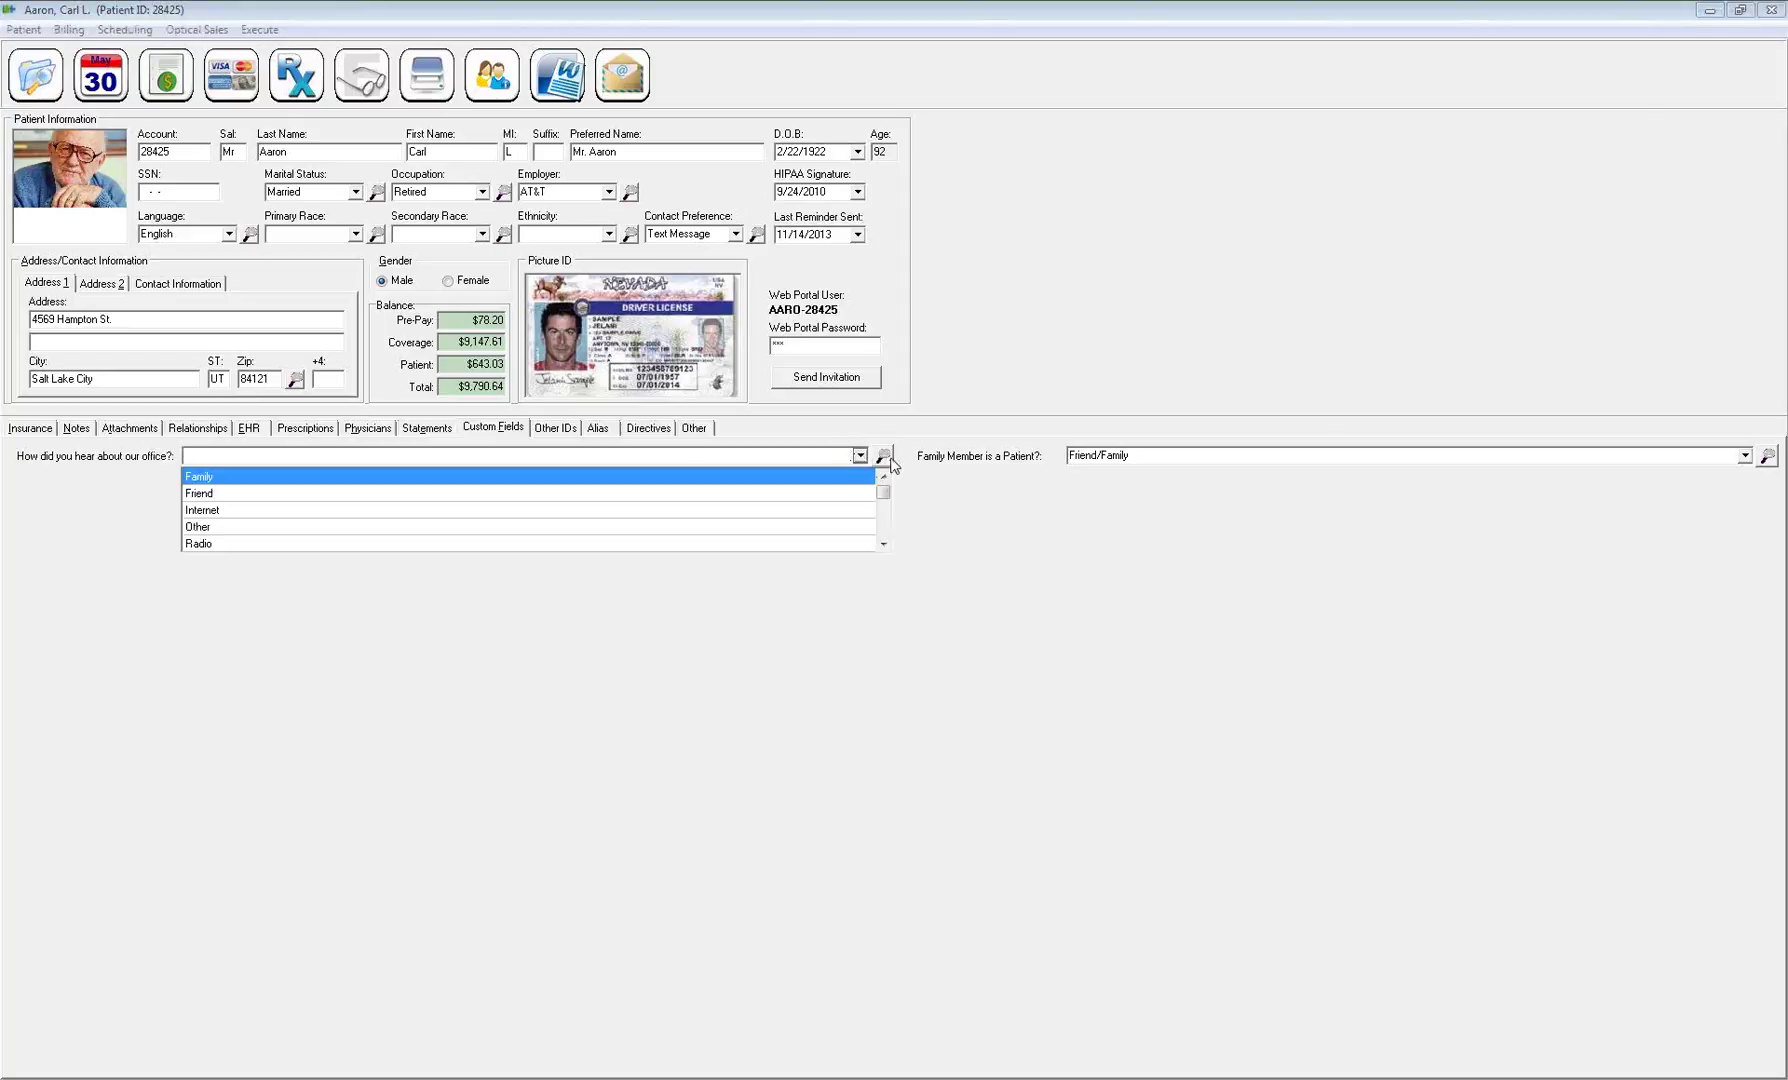
{"action": "left_click", "coordinate": [883, 455]}
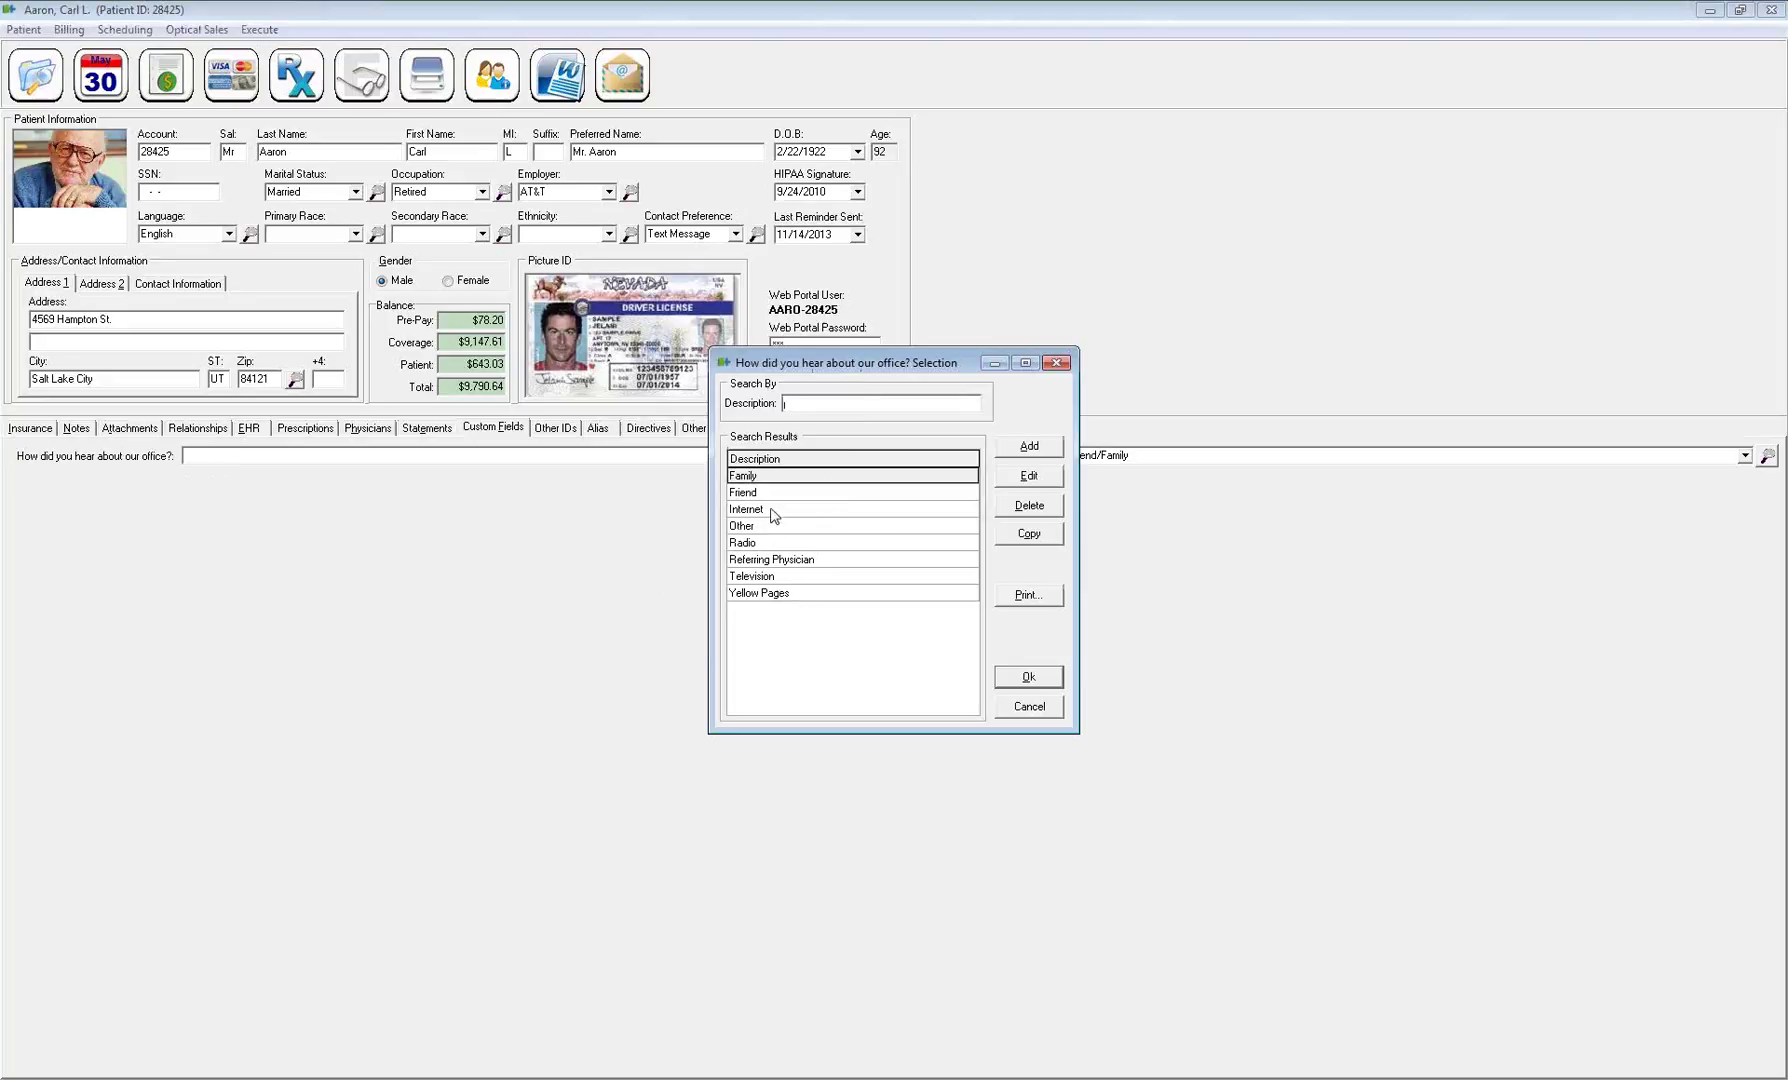
{"action": "double_click", "coordinate": [772, 560]}
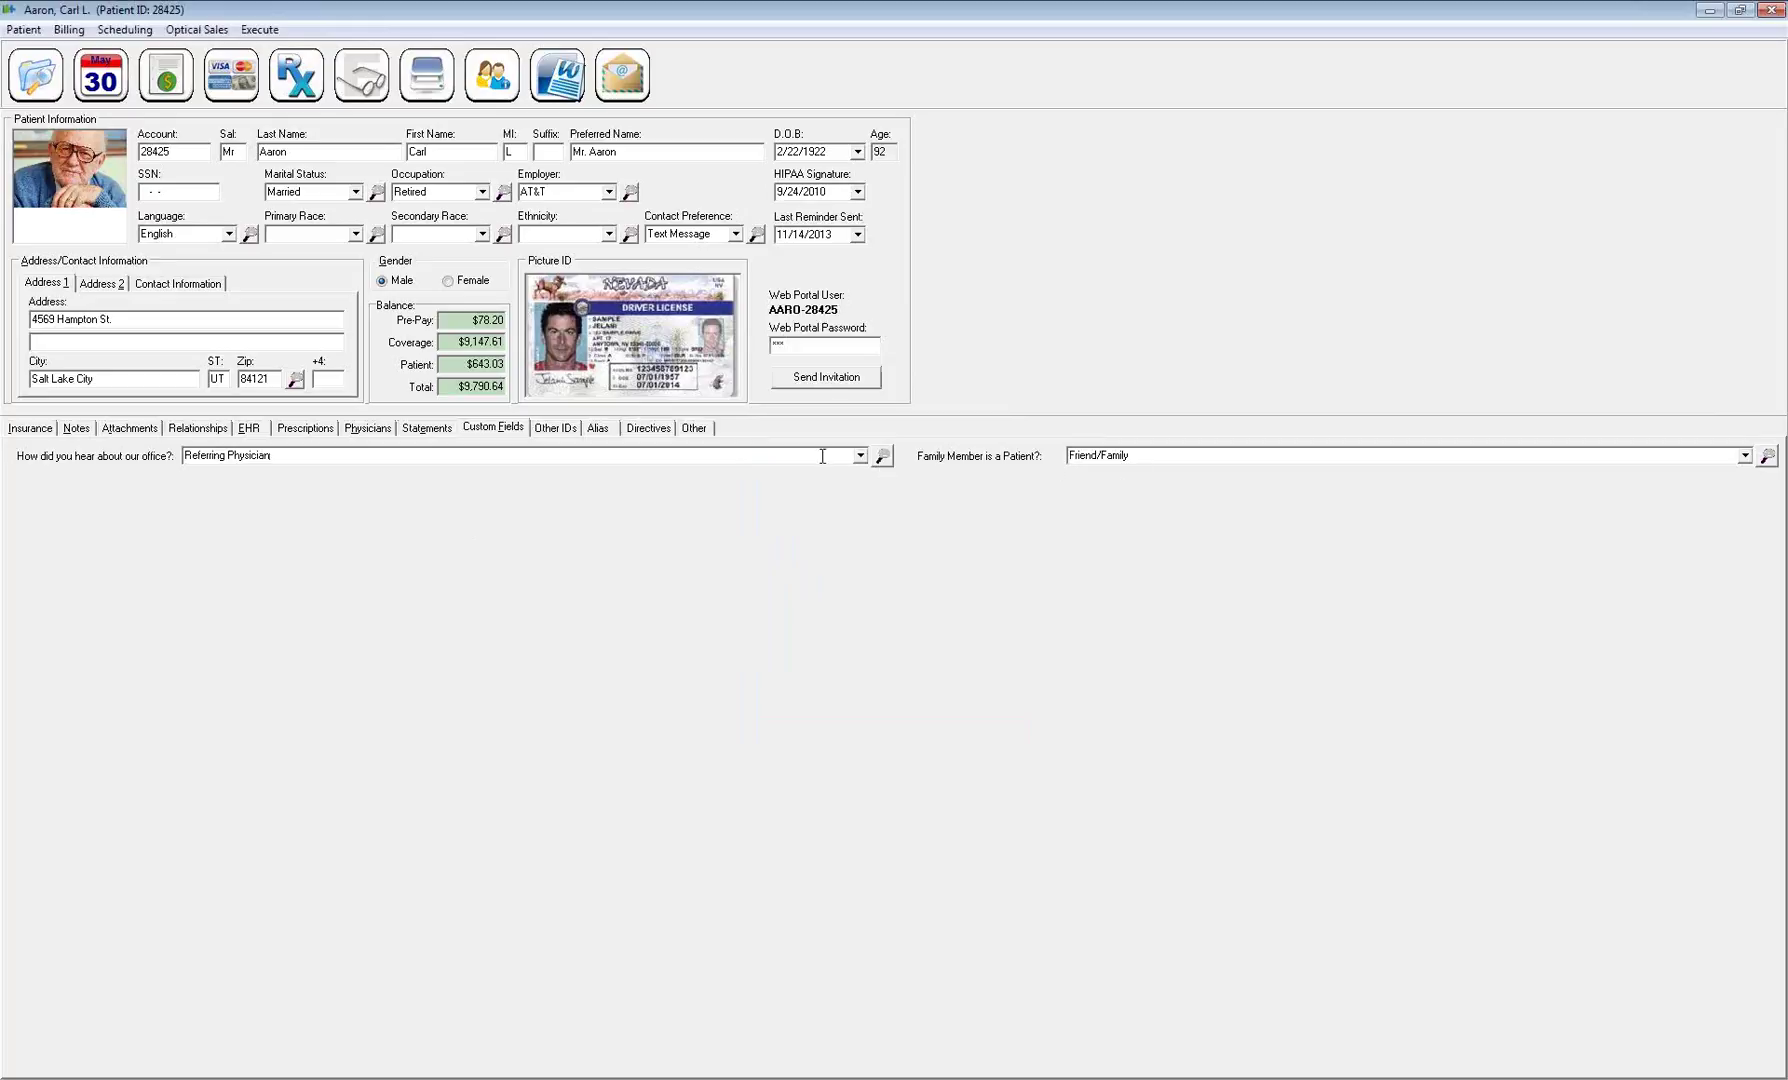
{"action": "left_click_drag", "start_coordinate": [289, 455], "coordinate": [186, 455]}
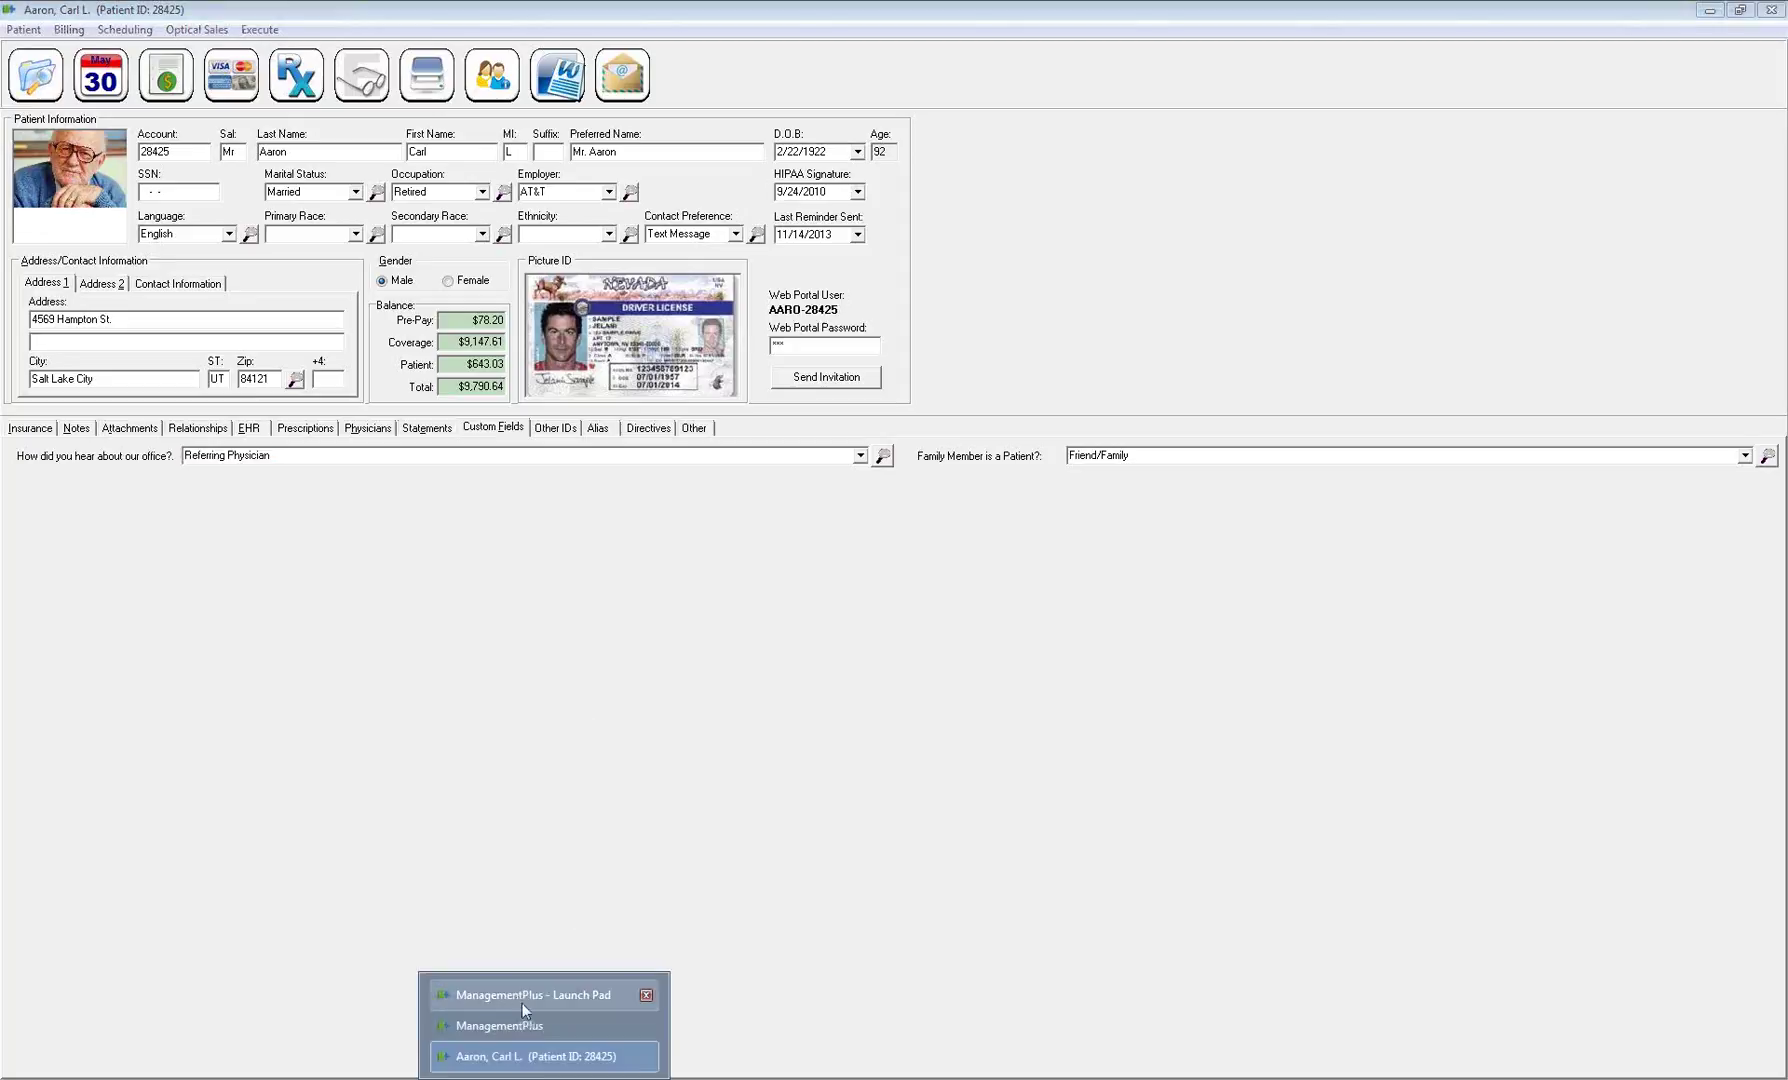
Browse Field 3's field types in System Properties > Patient Demographics without changing anything
{"action": "left_click", "coordinate": [518, 1004]}
{"action": "left_click", "coordinate": [15, 30]}
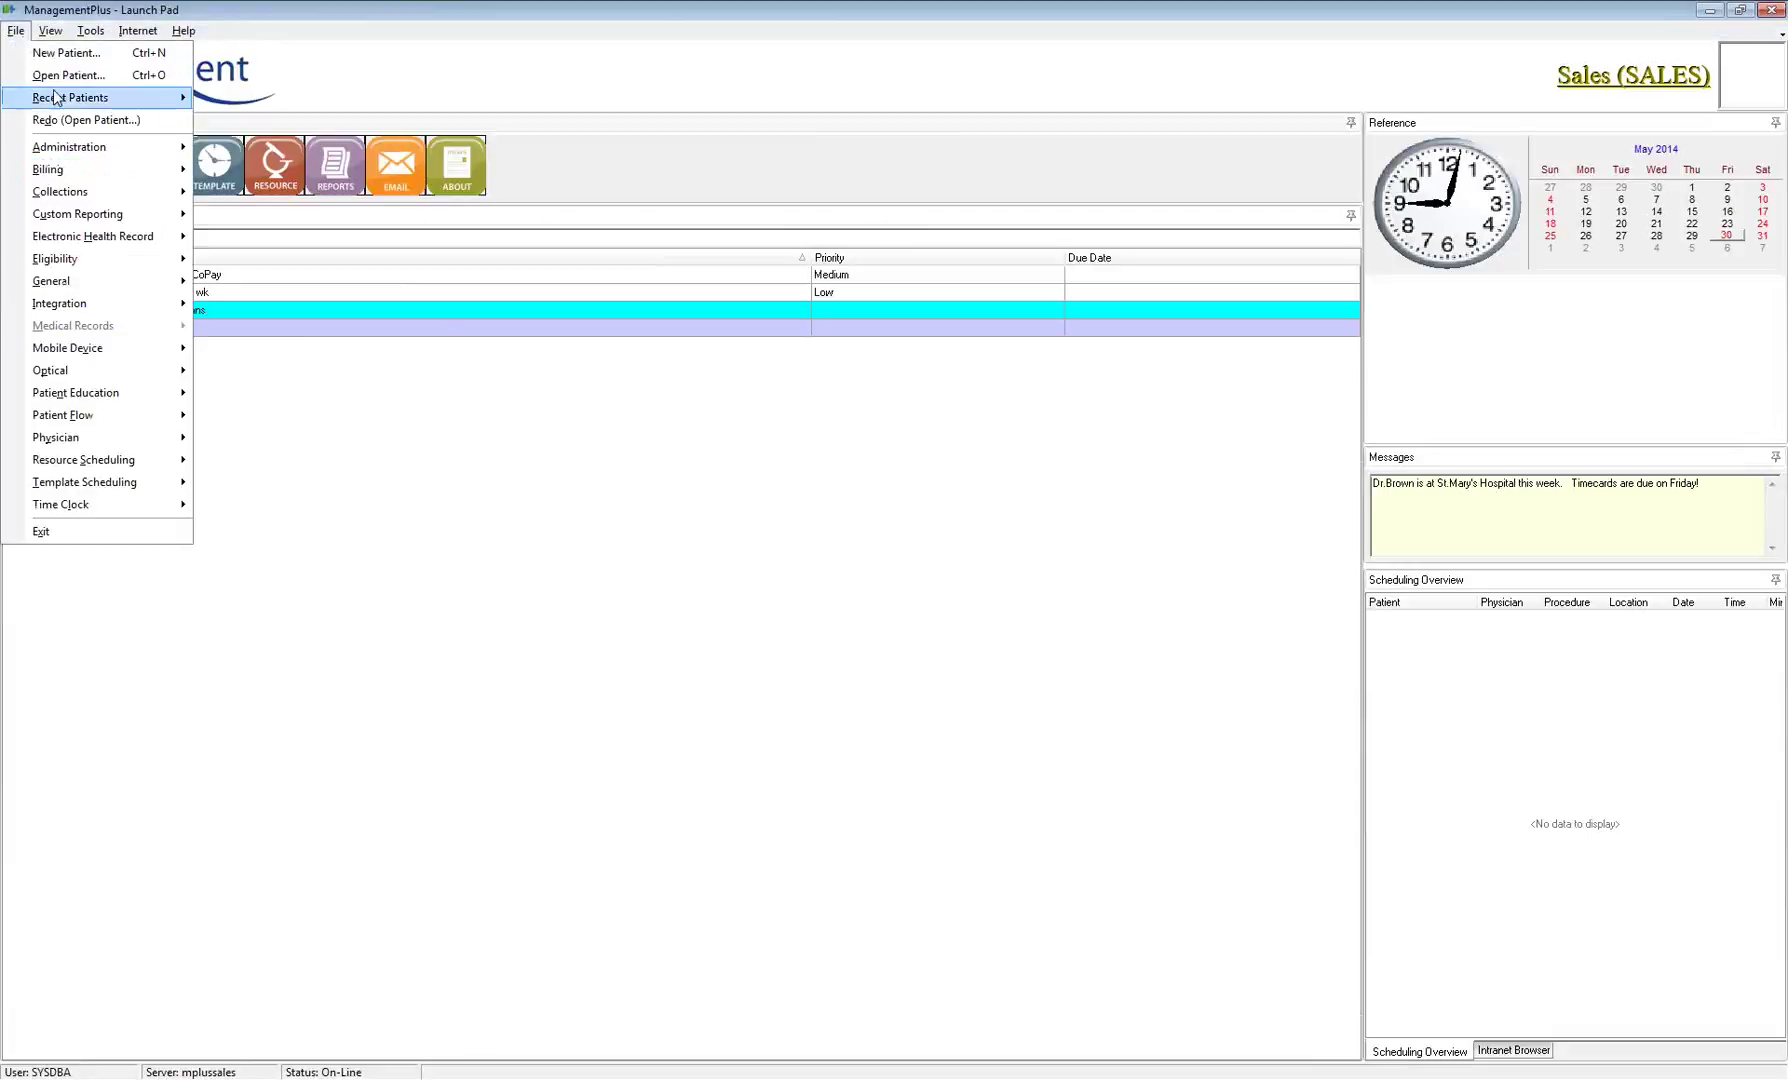
{"action": "mouse_move", "coordinate": [66, 148]}
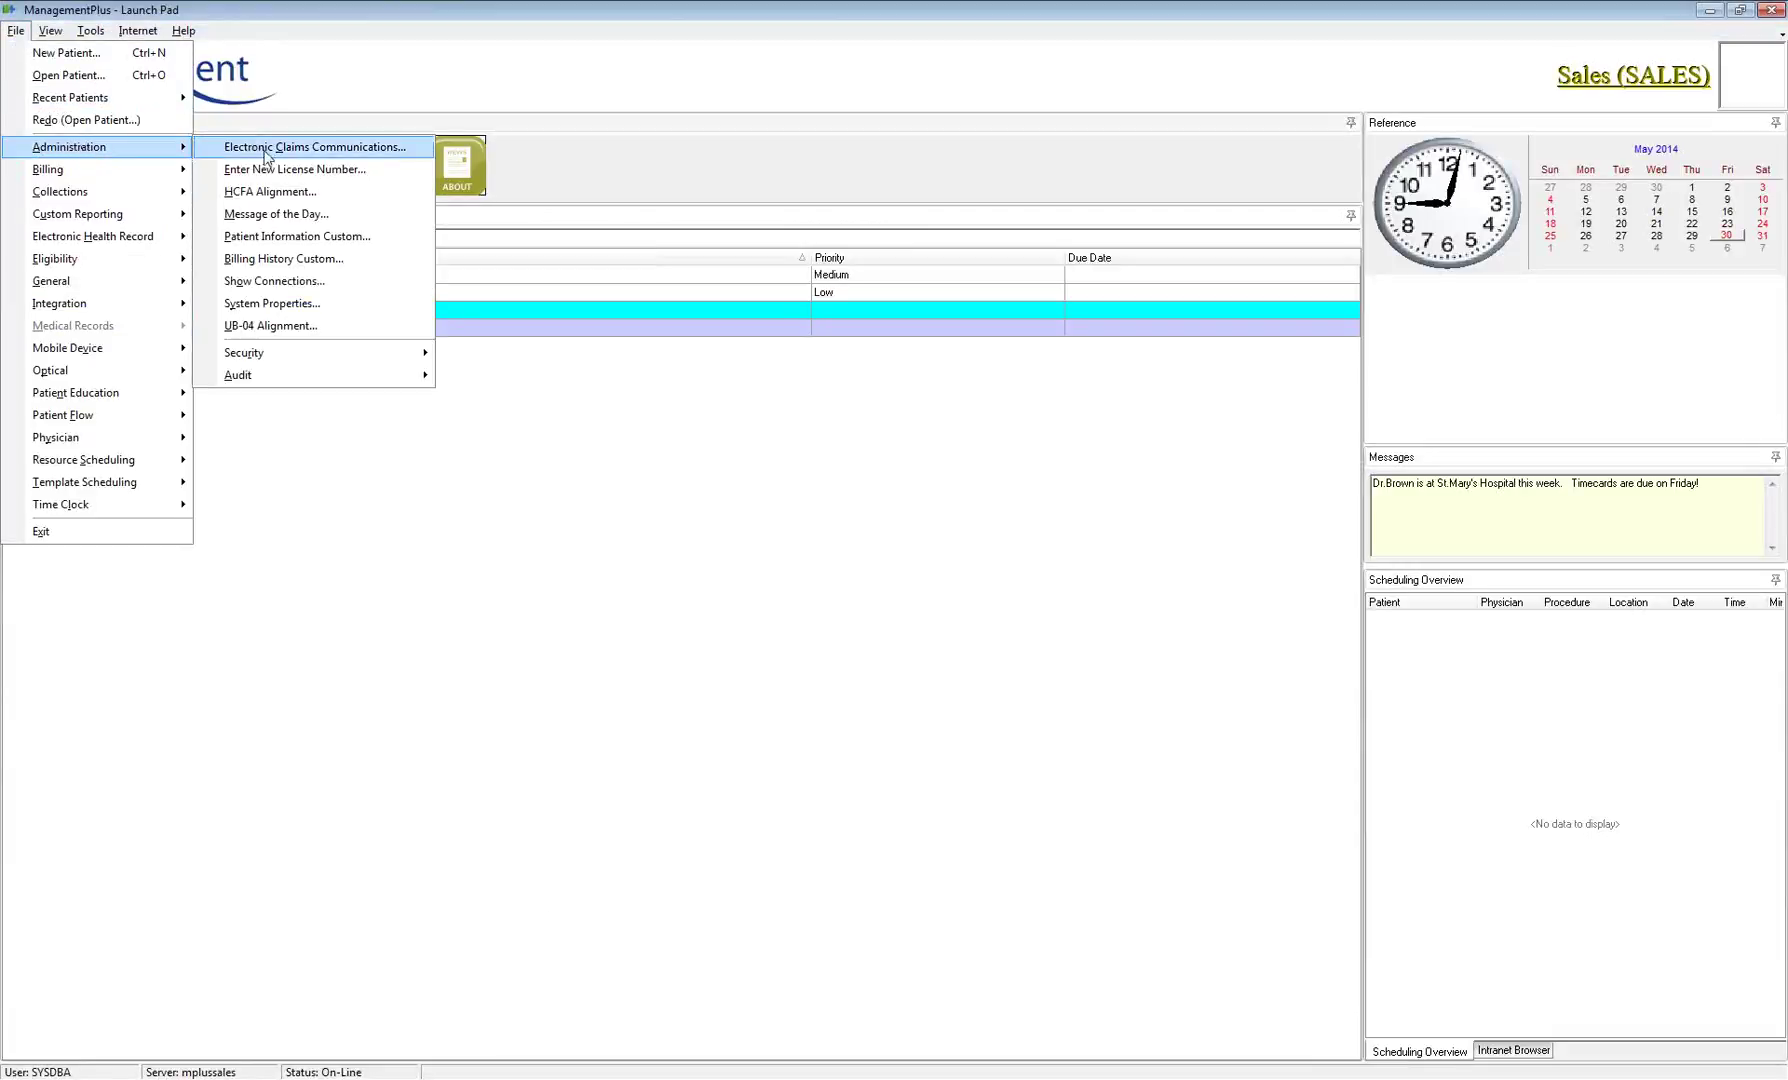
{"action": "left_click", "coordinate": [294, 307]}
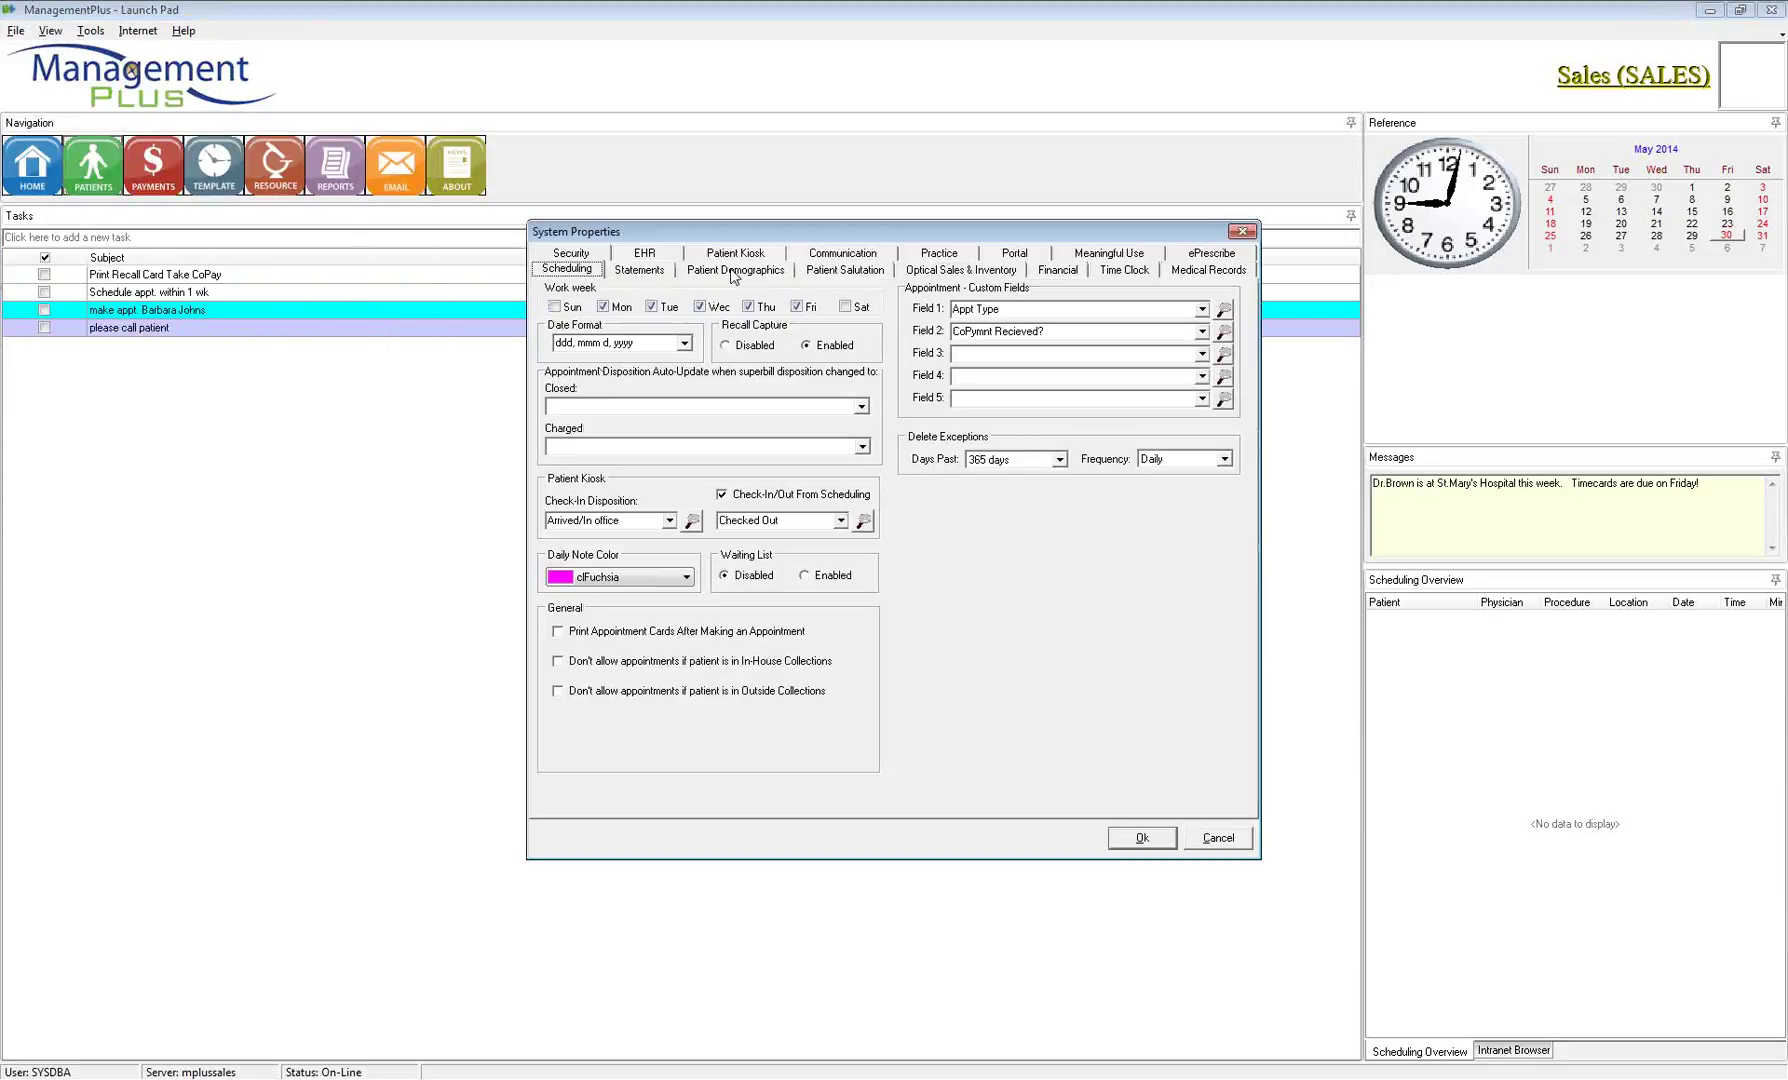
{"action": "left_click", "coordinate": [734, 270]}
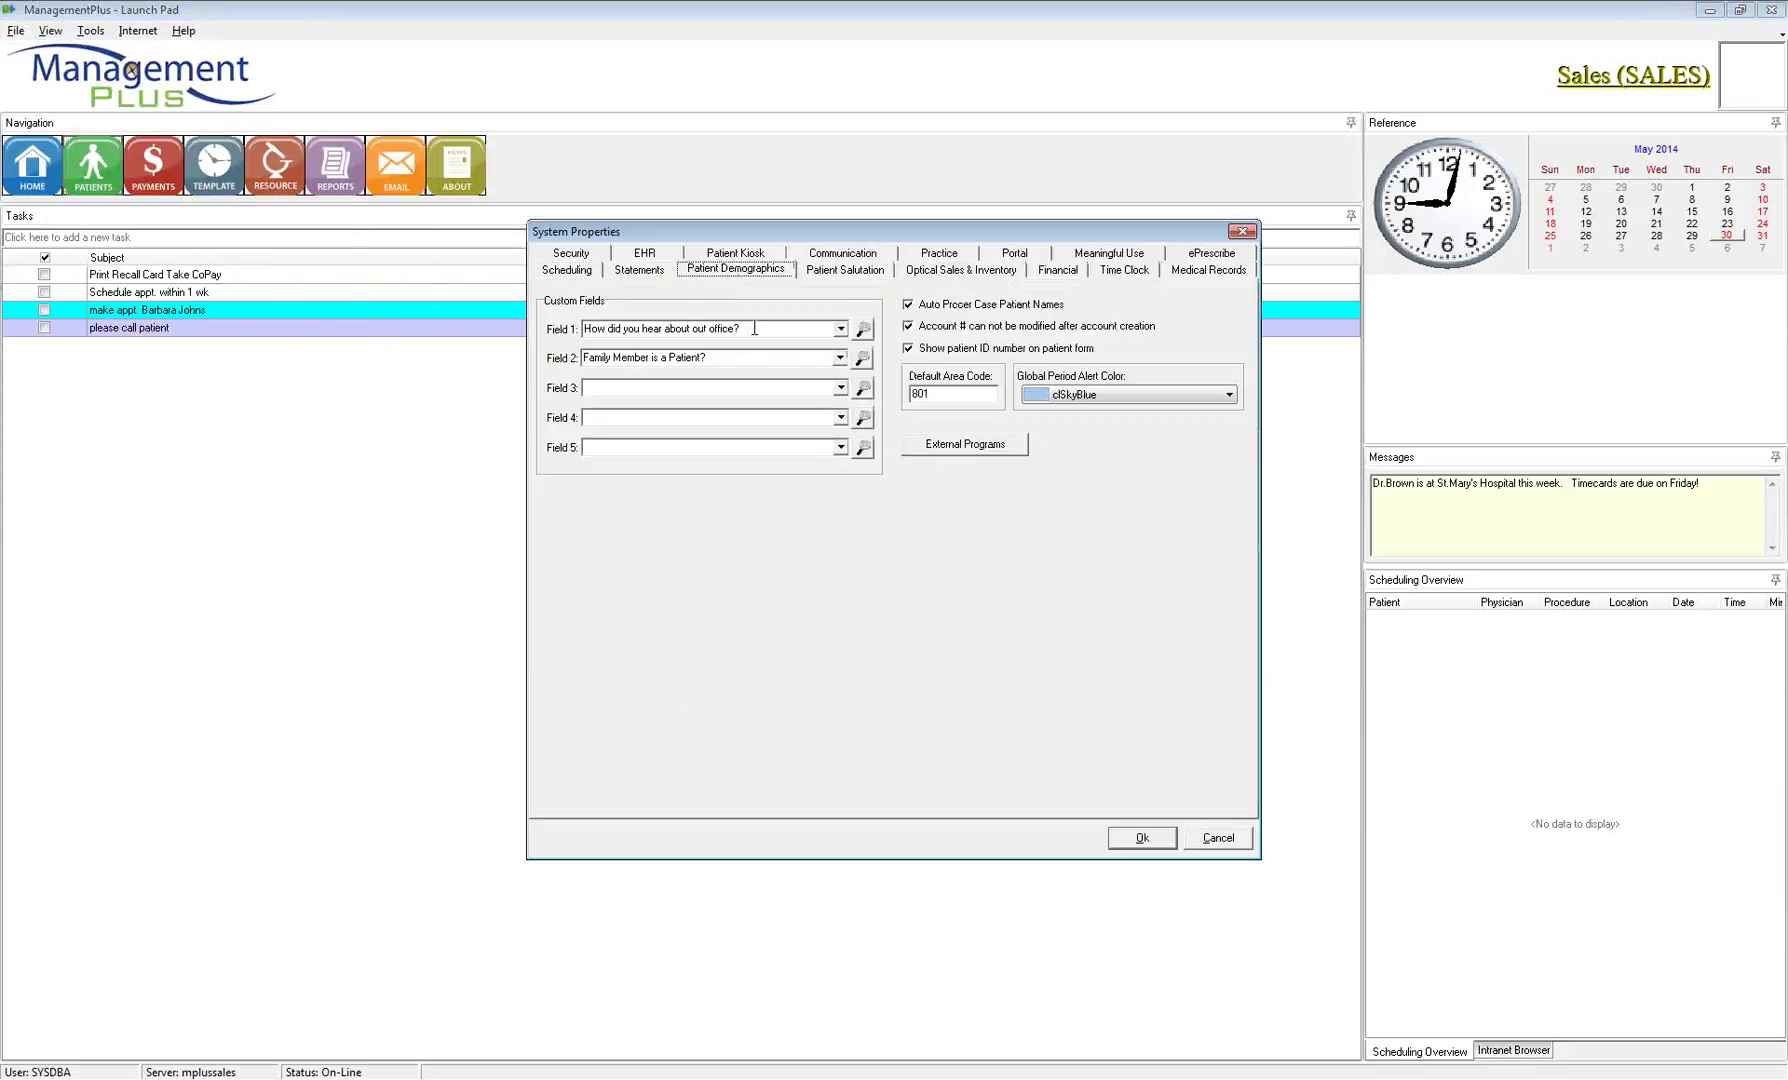
{"action": "left_click", "coordinate": [864, 389]}
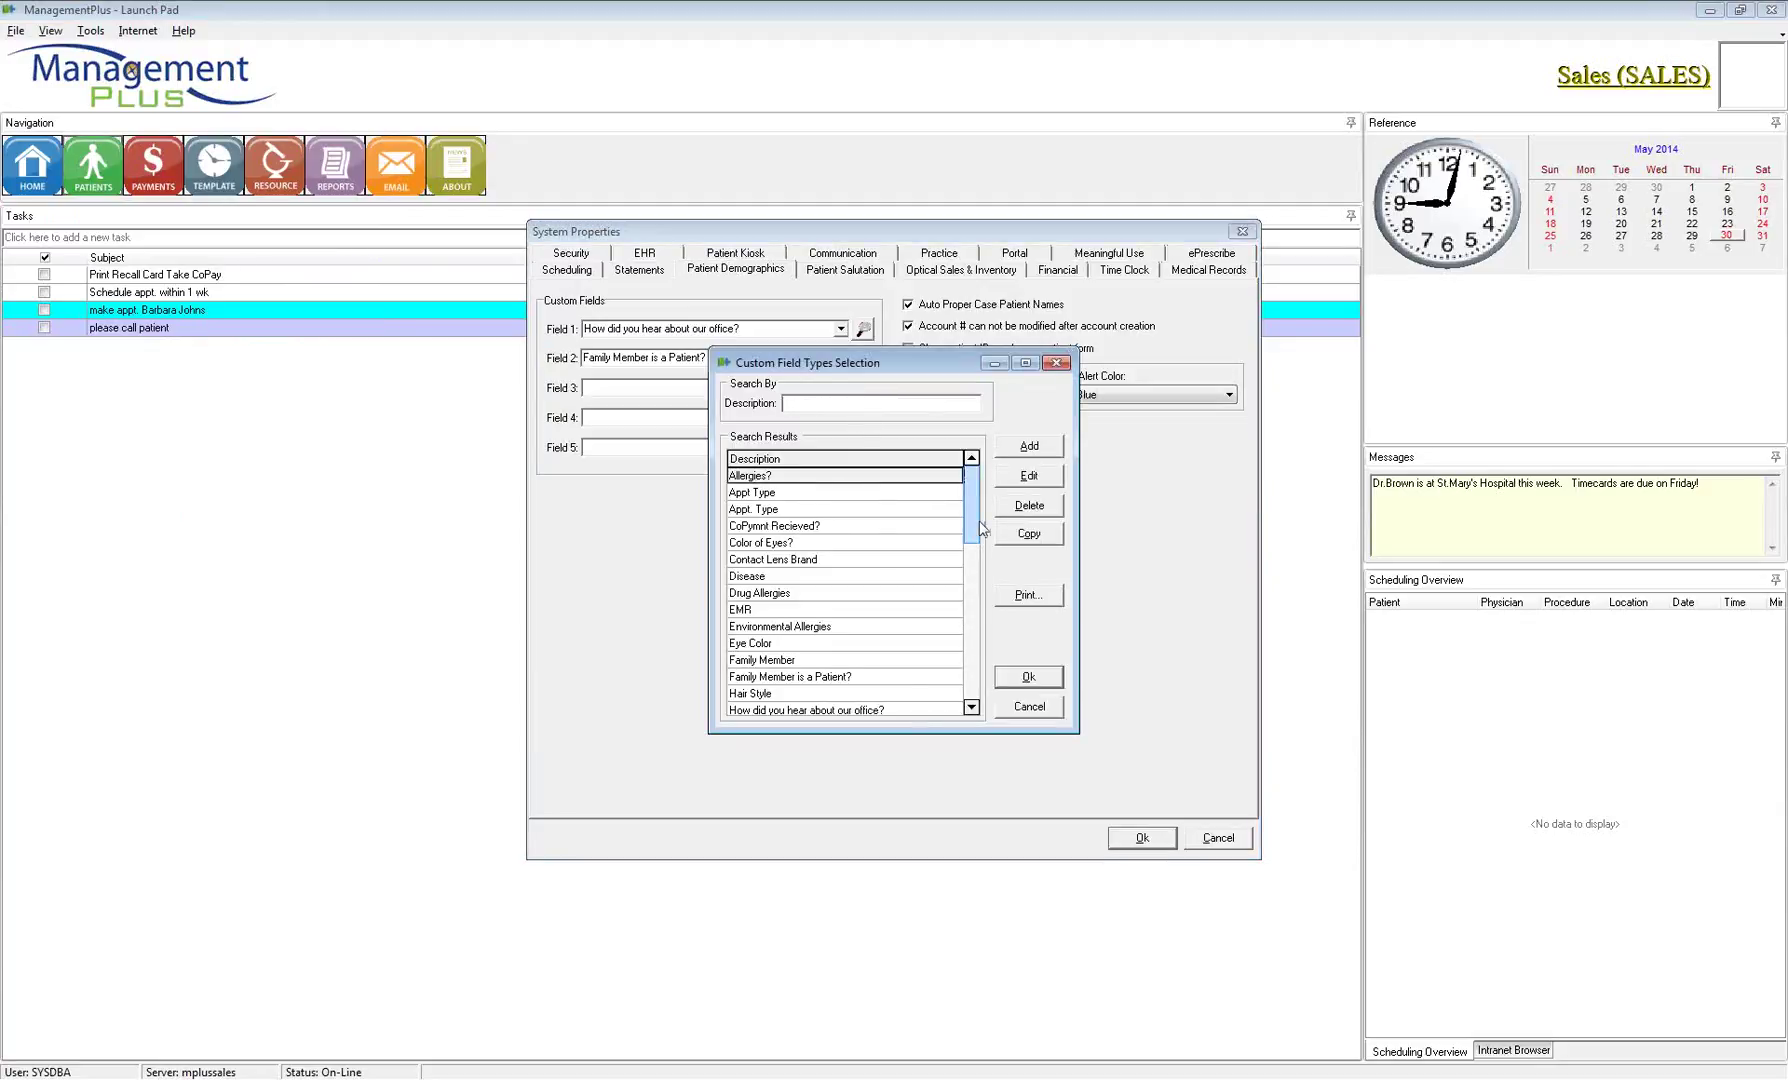
{"action": "left_click_drag", "start_coordinate": [973, 514], "coordinate": [968, 574]}
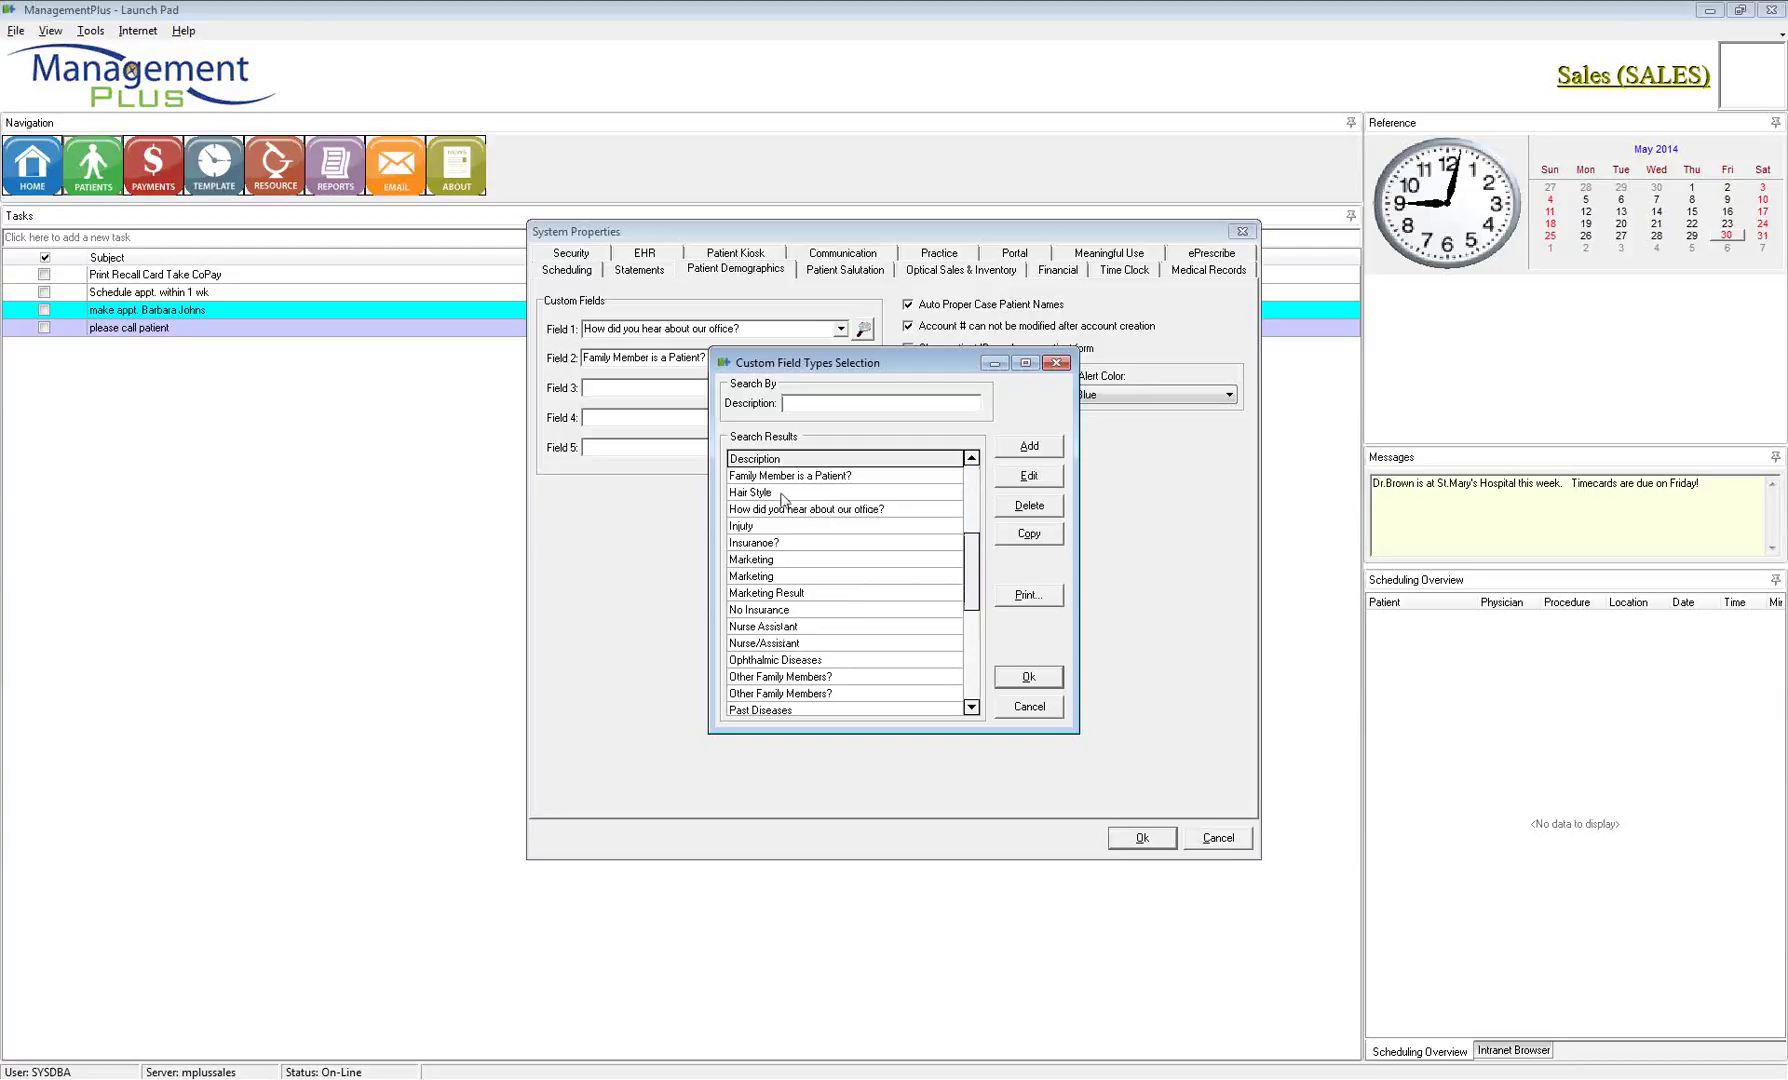
{"action": "scroll", "coordinate": [799, 545], "scroll_direction": "up", "scroll_amount": 2}
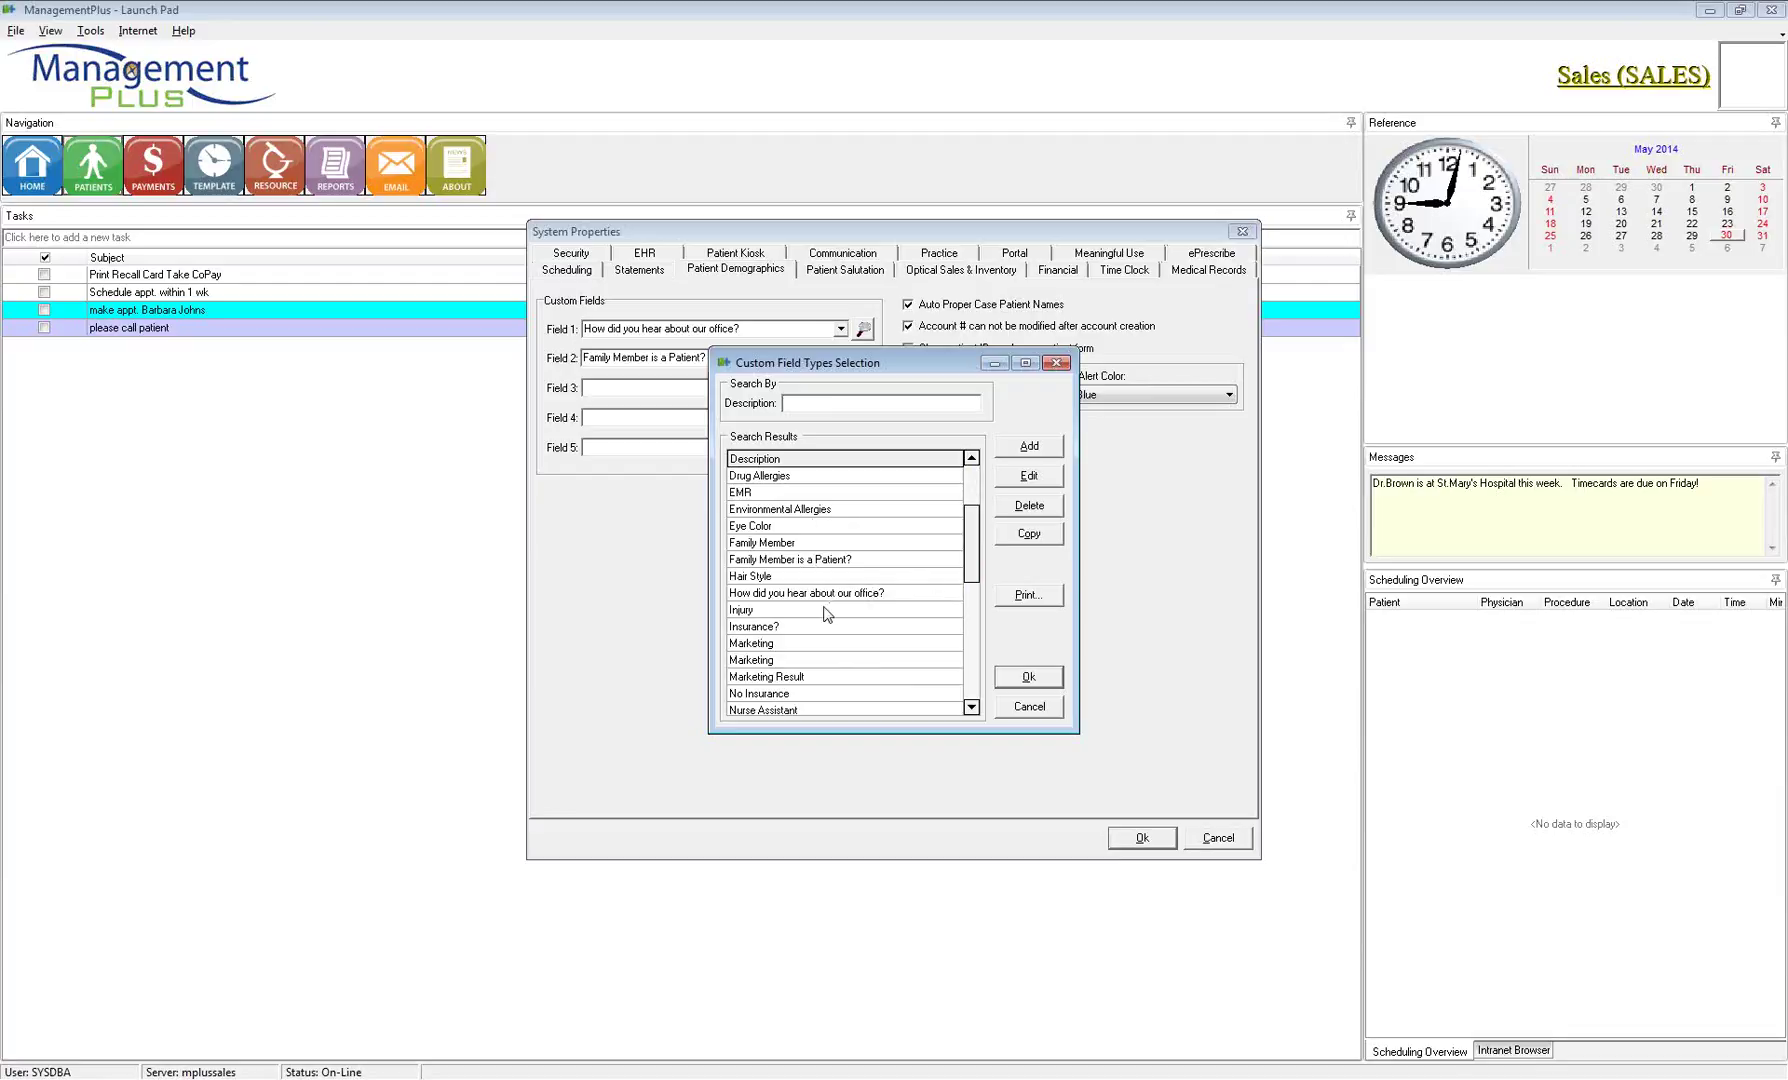
{"action": "left_click_drag", "start_coordinate": [975, 577], "coordinate": [992, 690]}
{"action": "left_click", "coordinate": [1030, 707]}
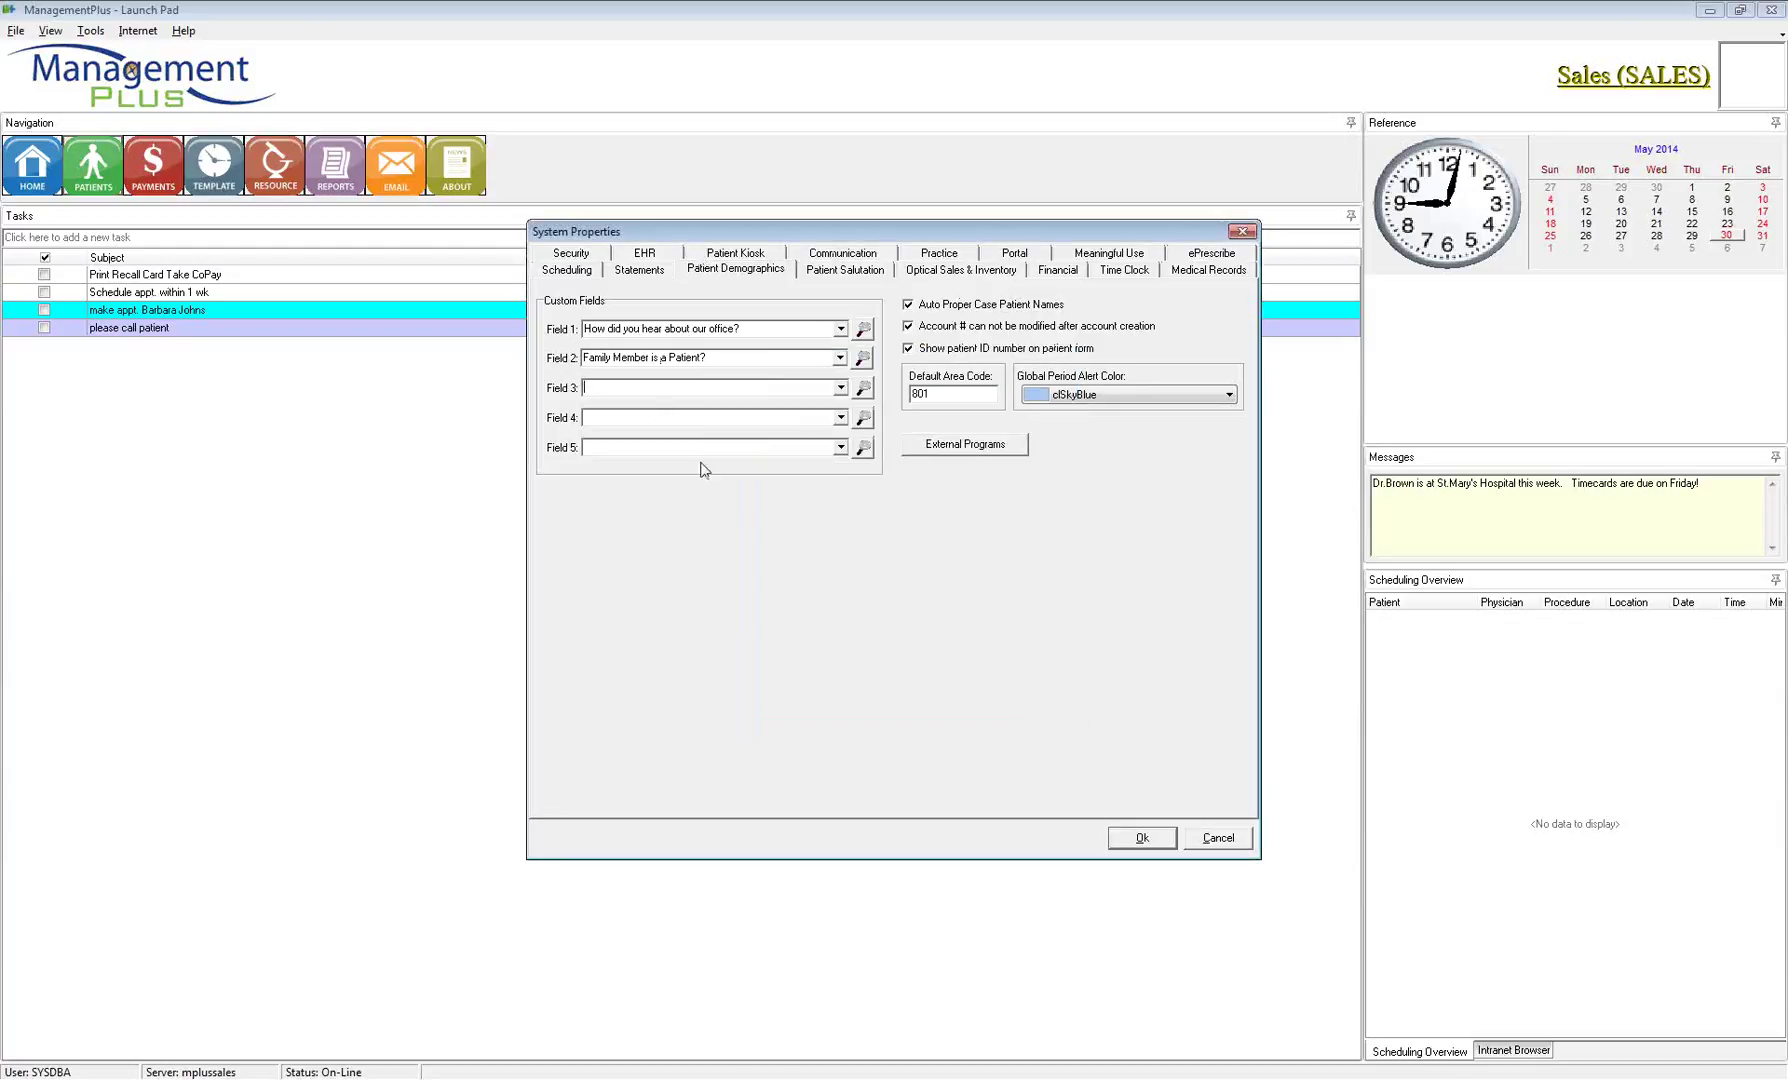
{"action": "left_click", "coordinate": [1143, 837]}
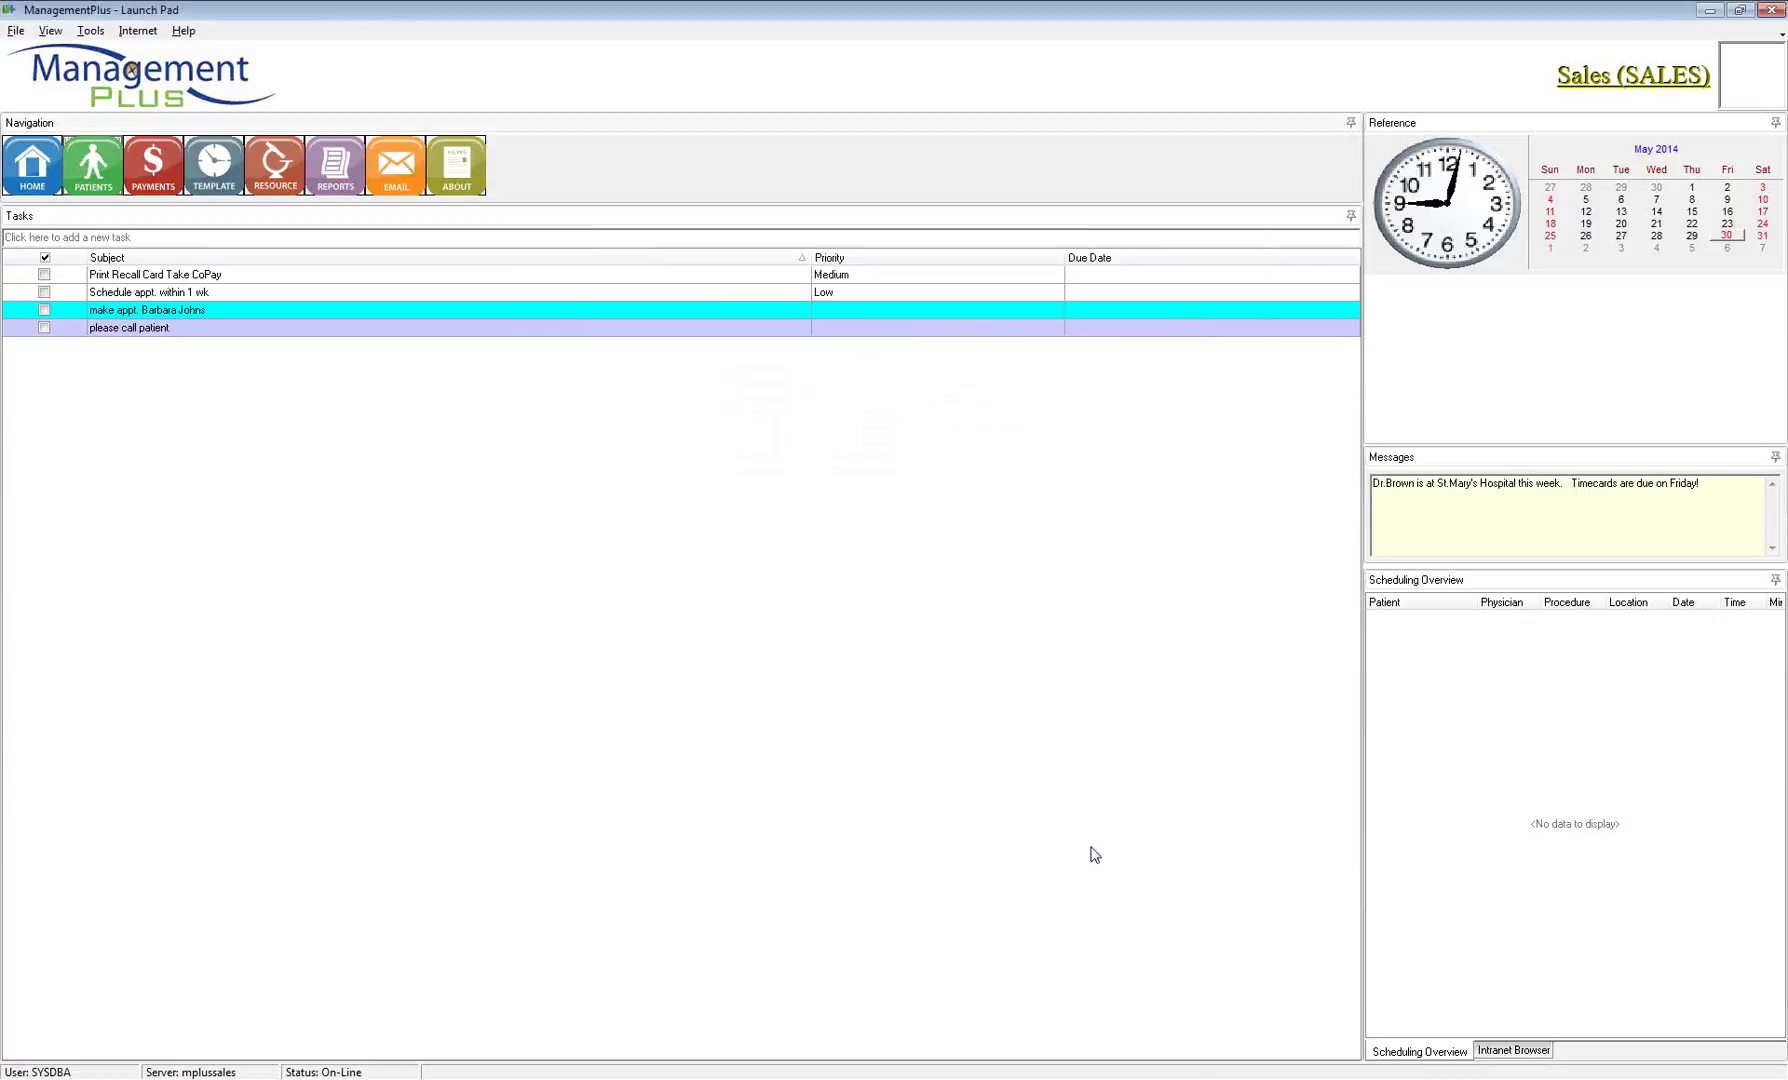
Switch back to the patient record window from the taskbar
{"action": "left_click", "coordinate": [570, 1060]}
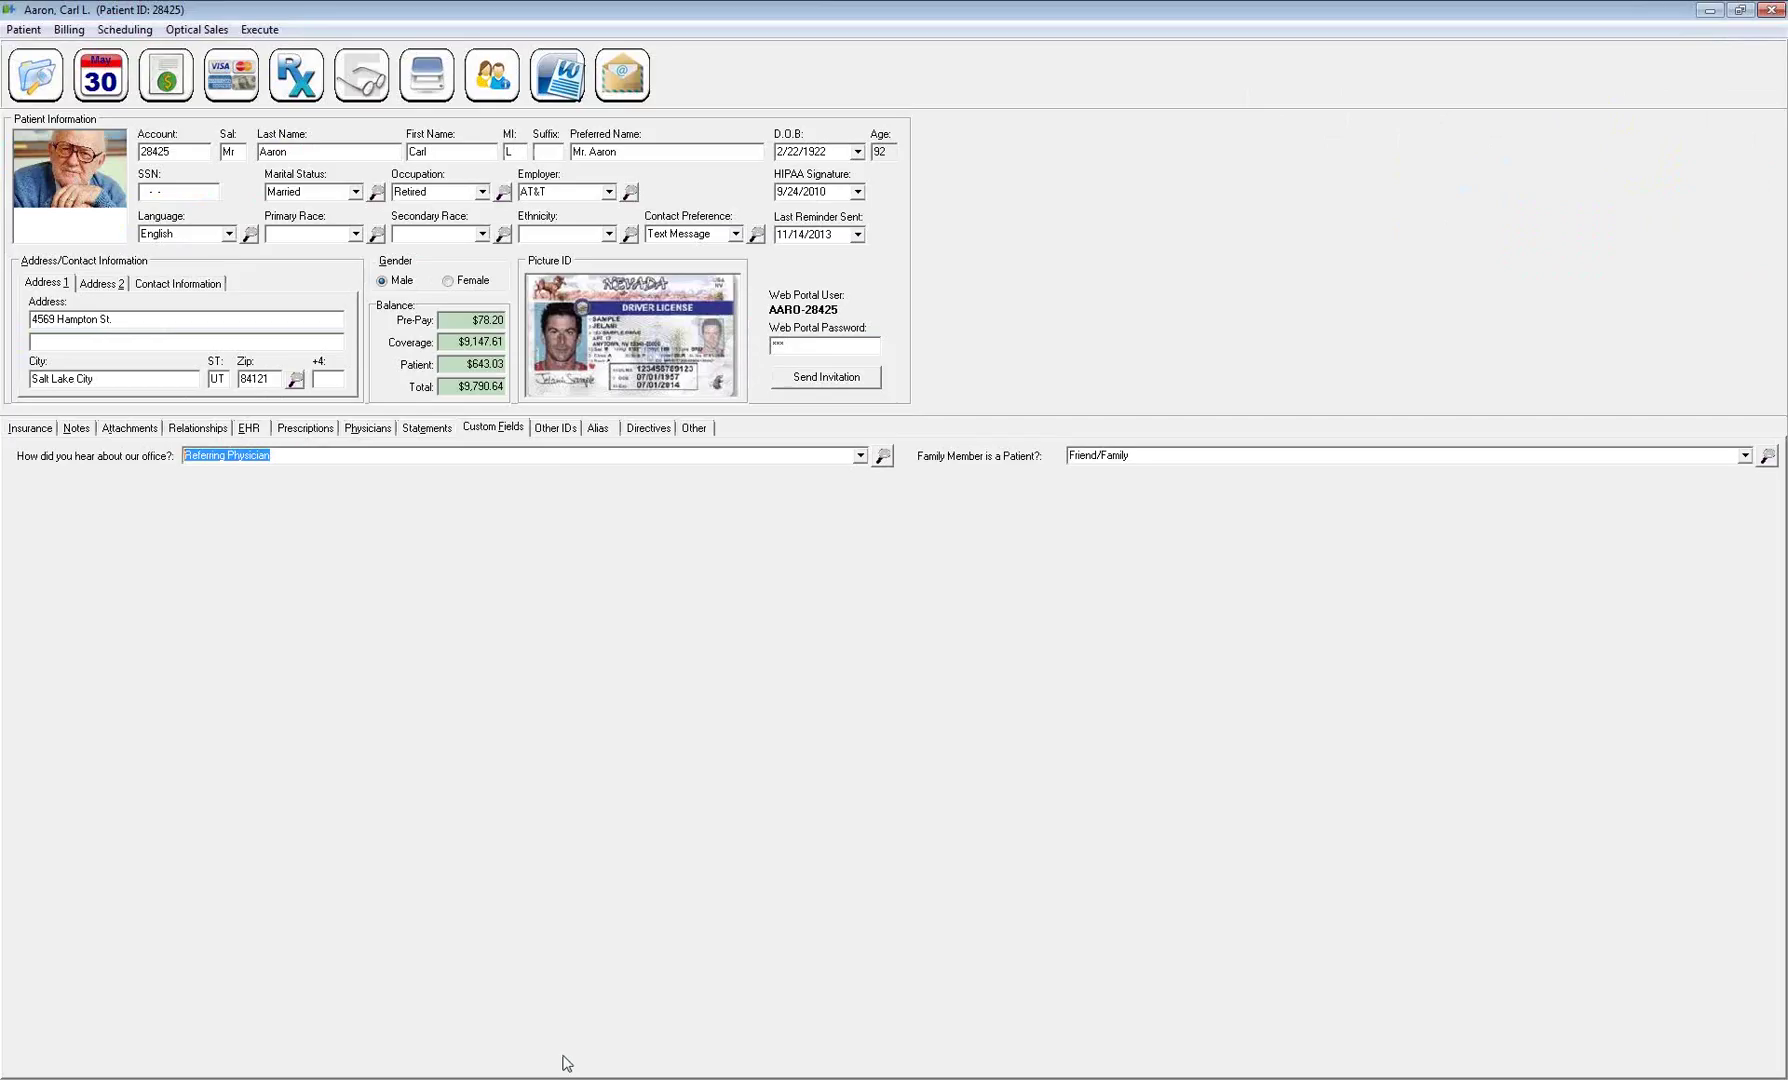
{"action": "left_click", "coordinate": [500, 428]}
Save pending patient changes and review the existing Military ID entry on Other IDs
{"action": "left_click", "coordinate": [555, 429]}
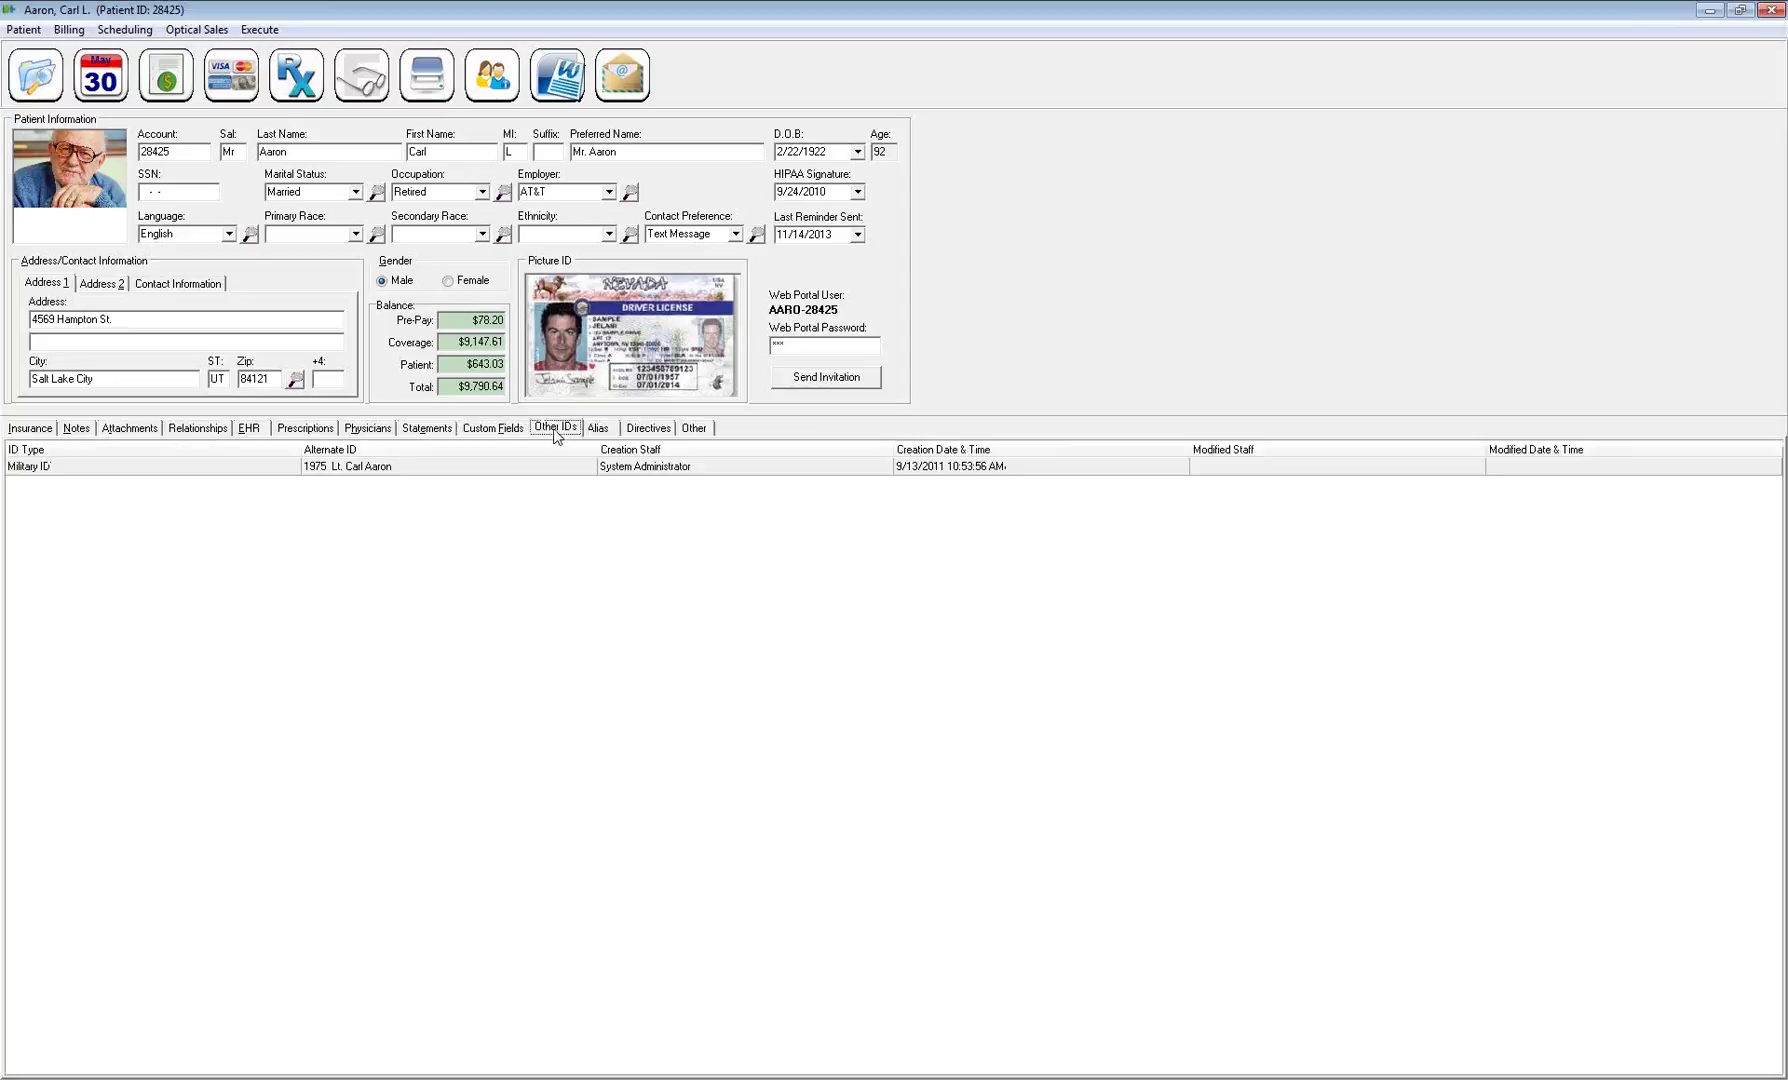
{"action": "double_click", "coordinate": [510, 468]}
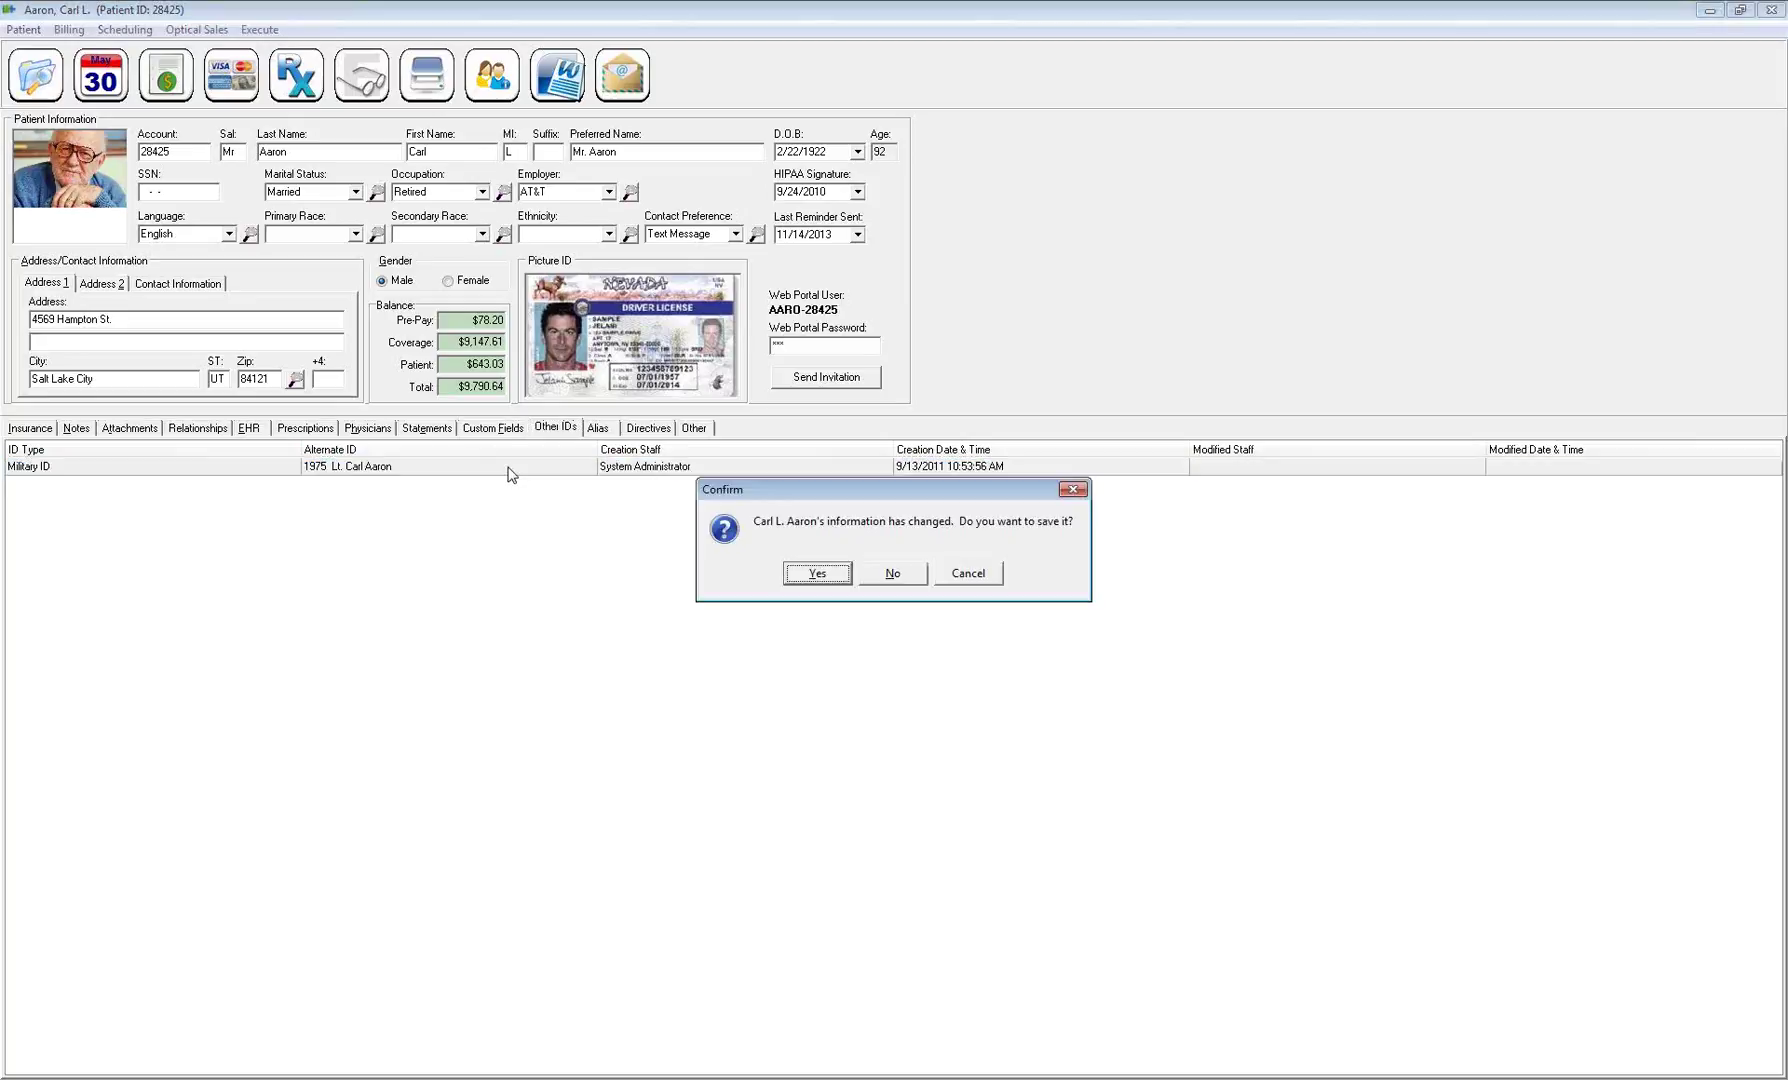
{"action": "left_click", "coordinate": [812, 575]}
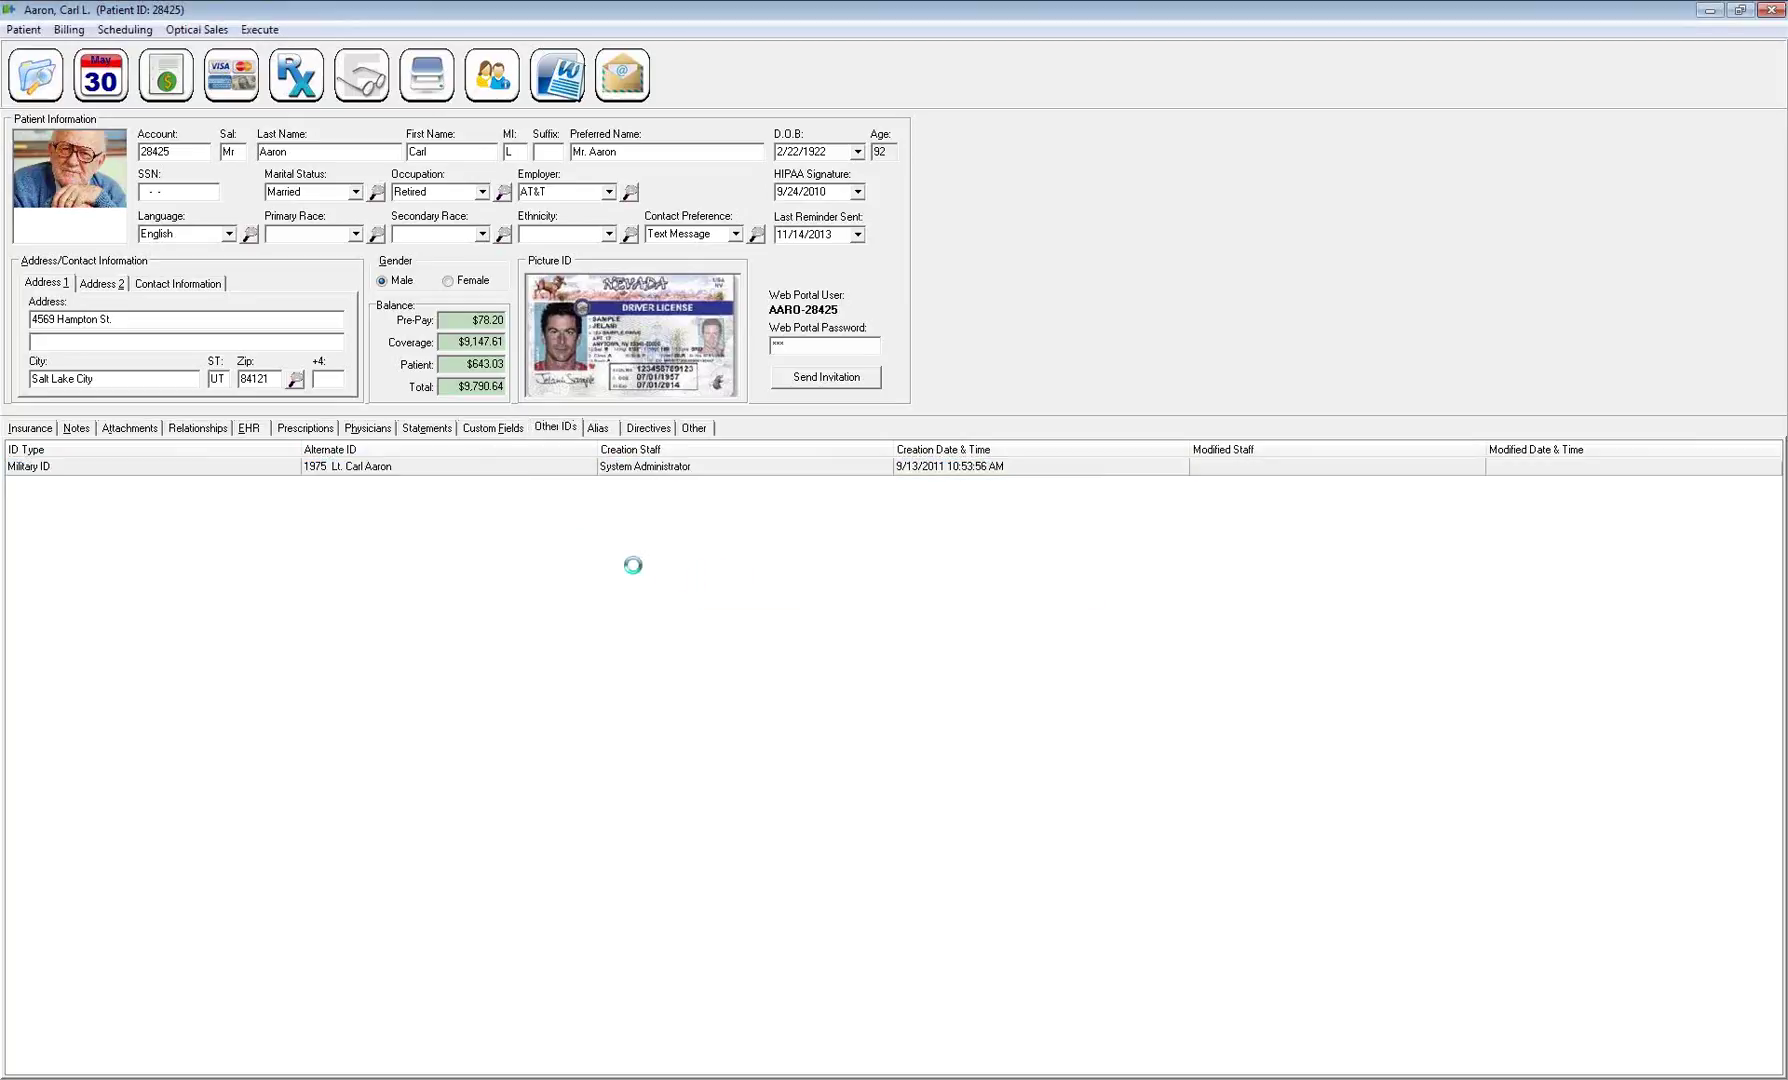
{"action": "left_click_drag", "start_coordinate": [866, 565], "coordinate": [742, 568]}
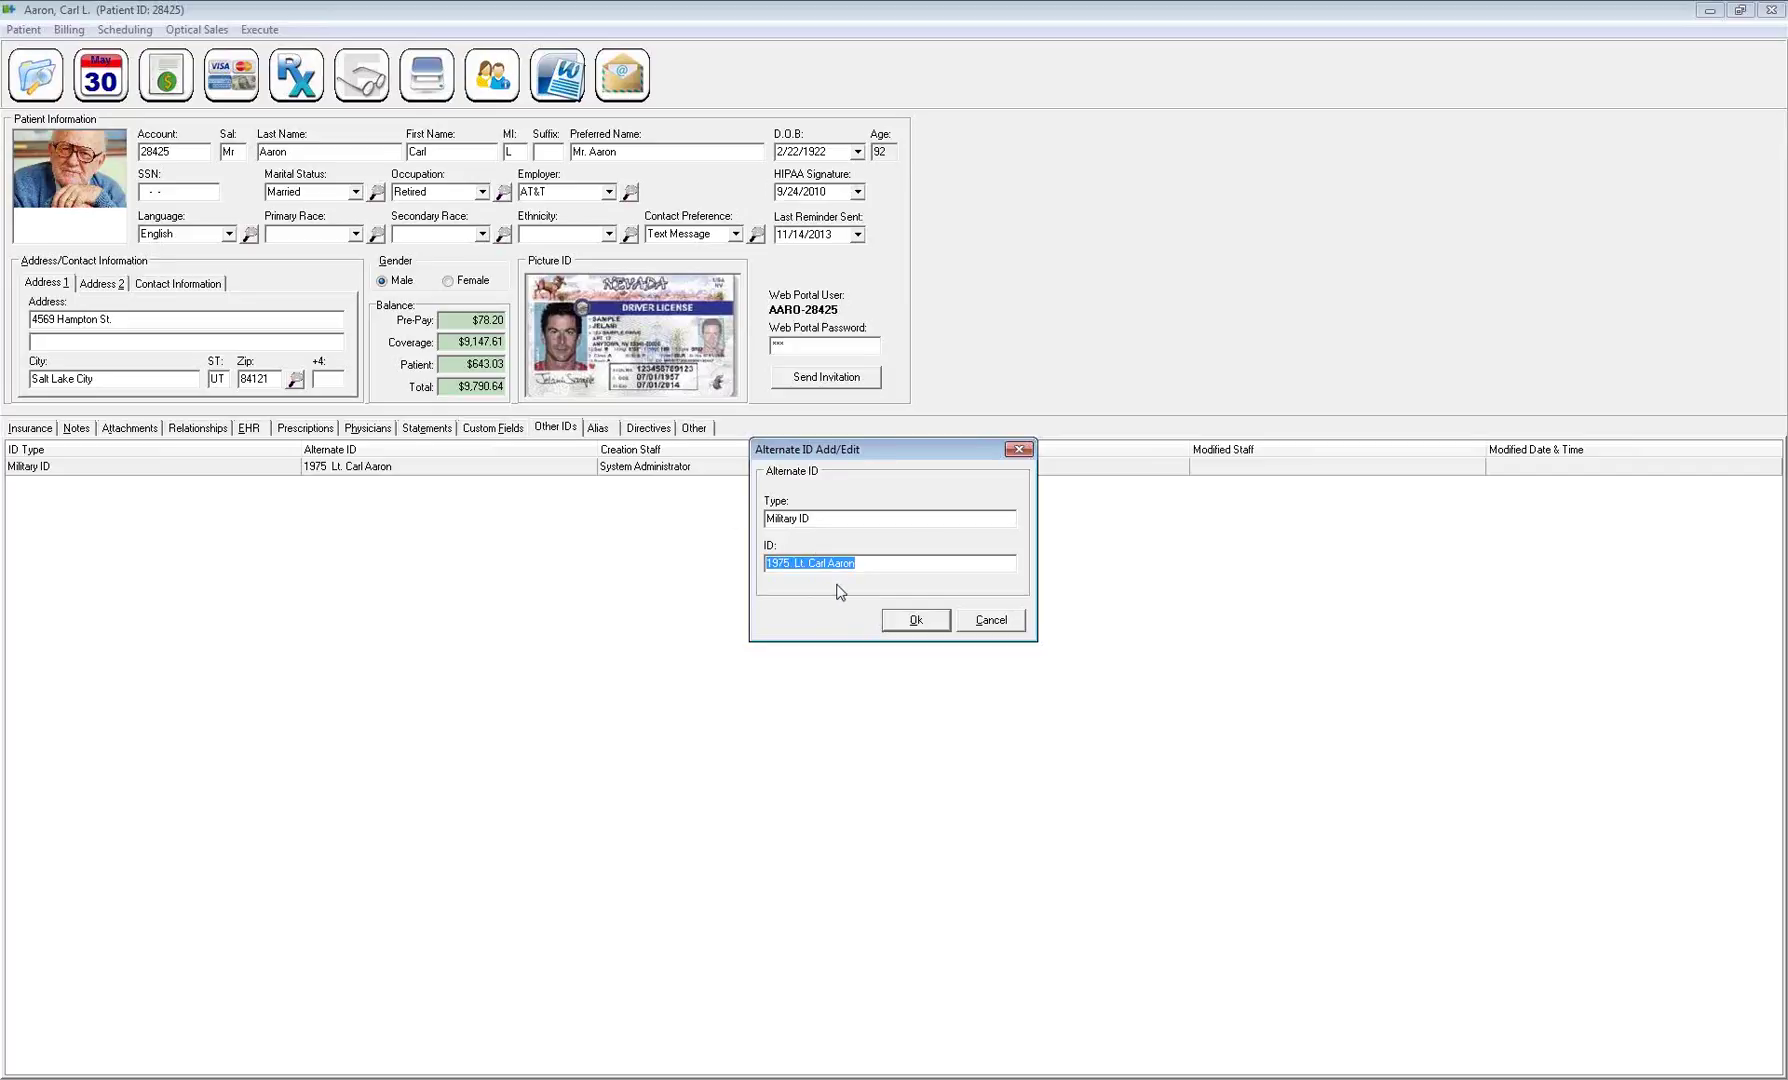
{"action": "left_click", "coordinate": [914, 620]}
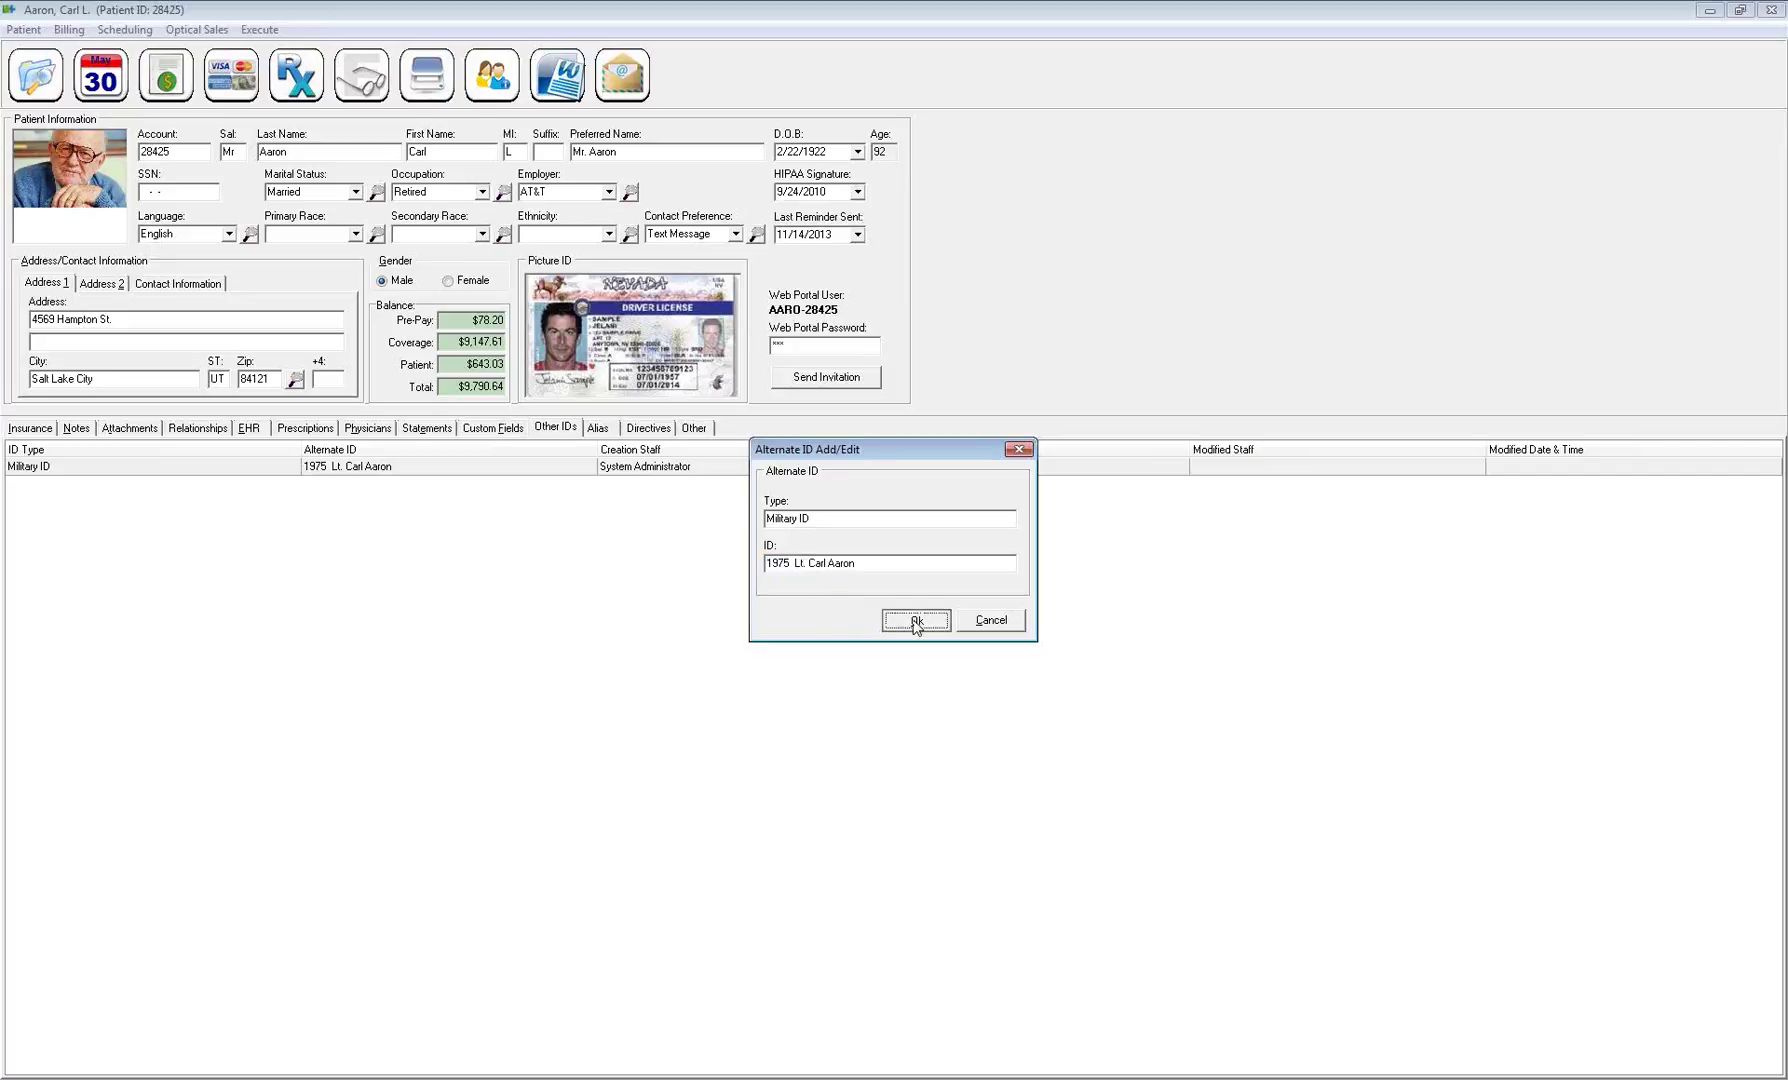
Add a Passport alternate ID with the patient's passport number
{"action": "right_click", "coordinate": [597, 552]}
{"action": "left_click", "coordinate": [665, 562]}
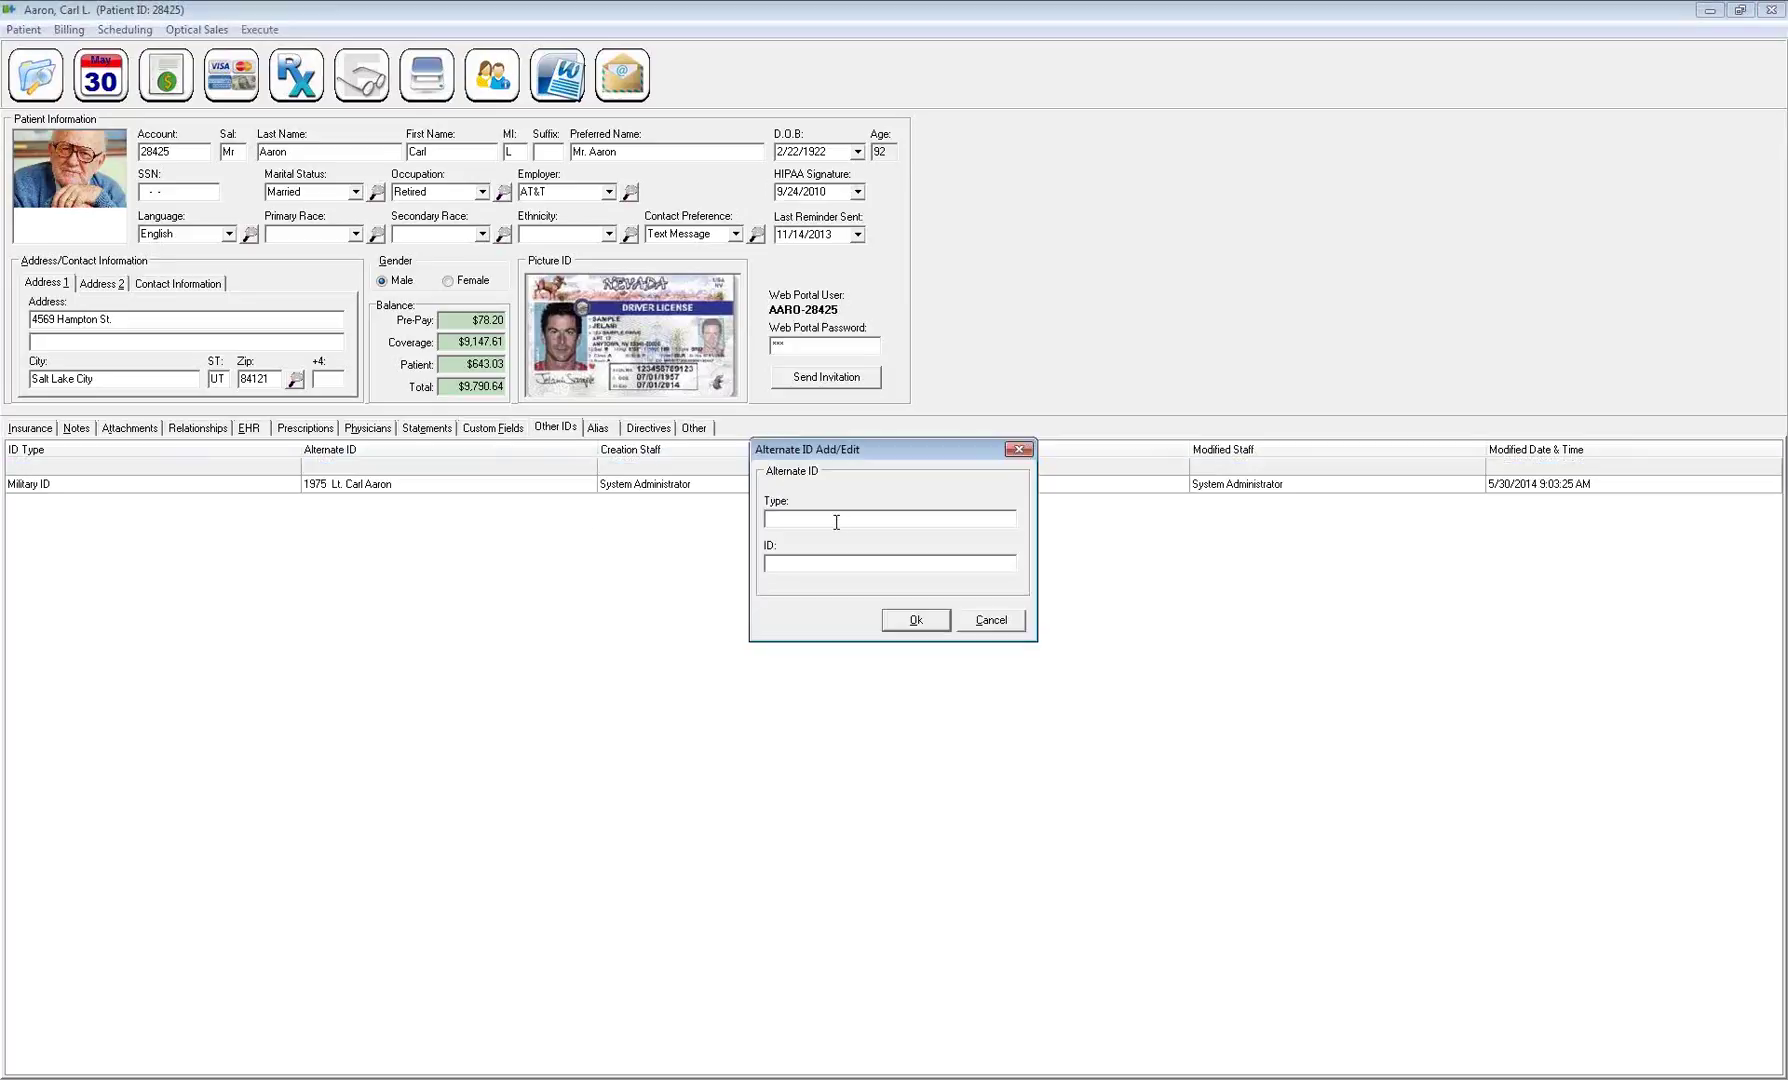
{"action": "type", "text": "Pa"}
{"action": "key", "text": "Tab"}
{"action": "left_click", "coordinate": [916, 620]}
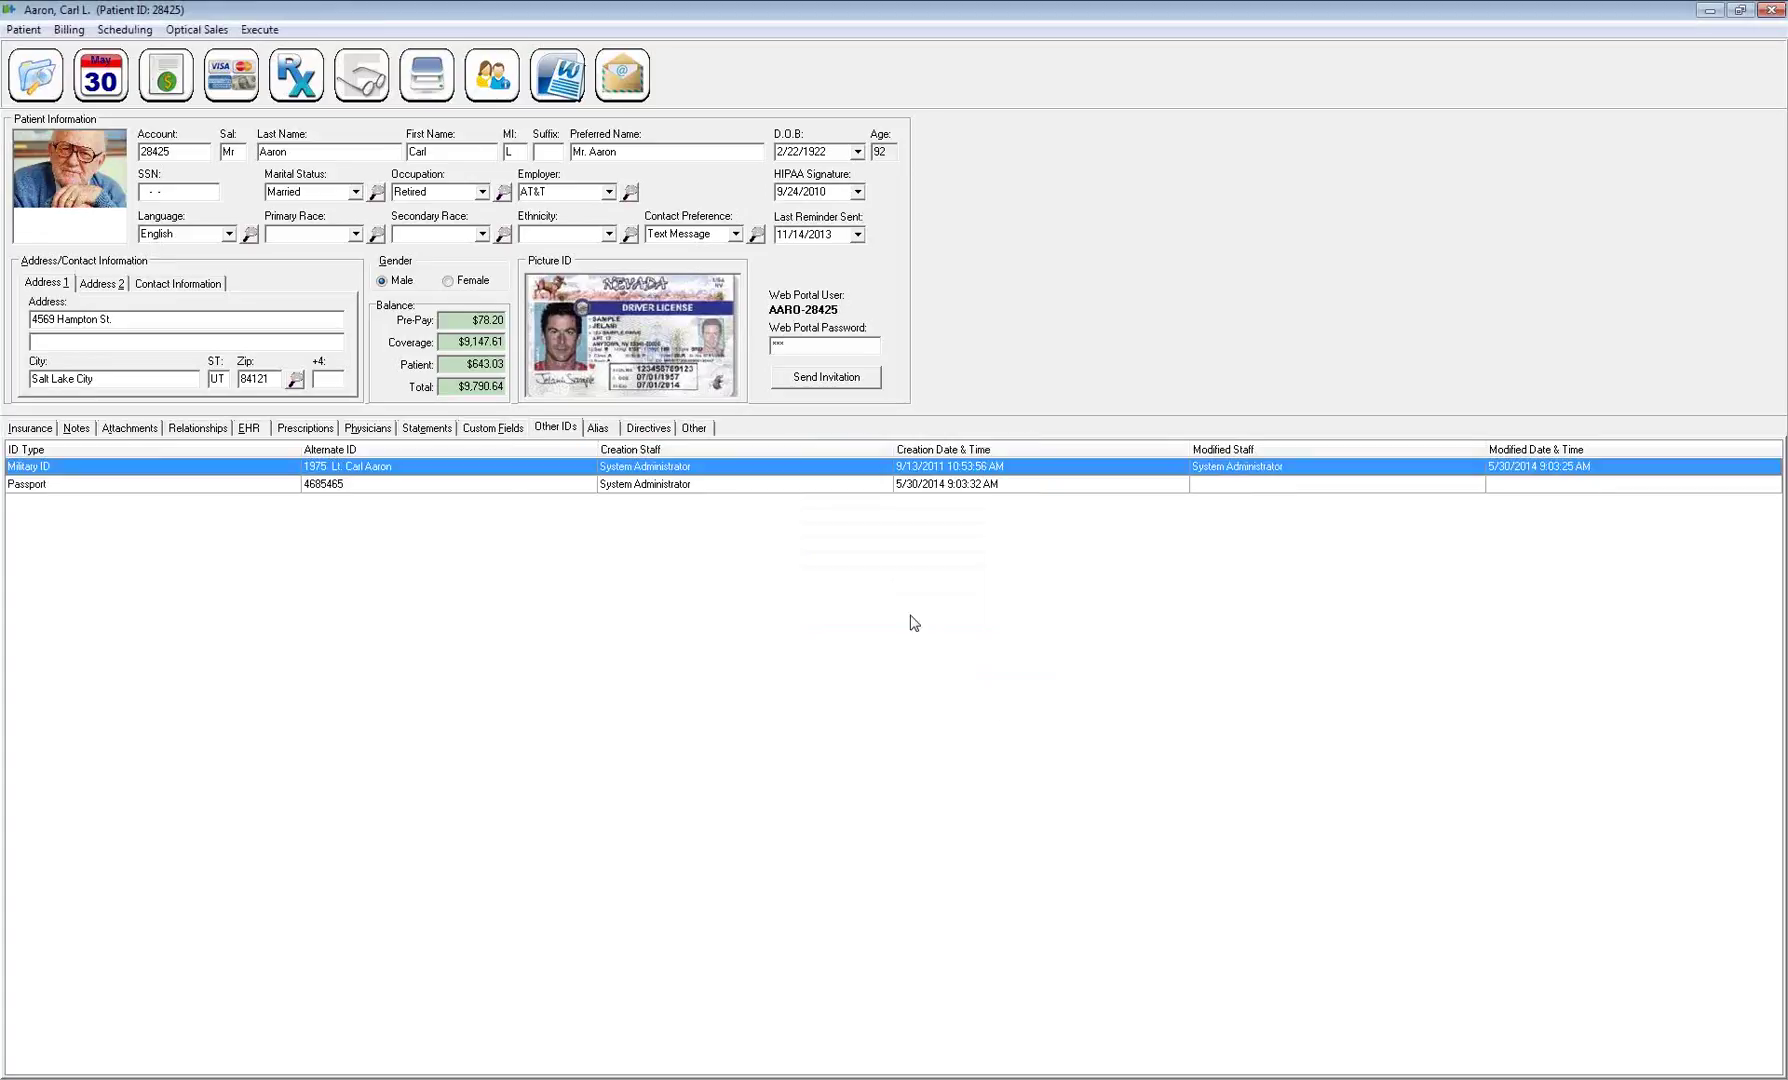
{"action": "left_click", "coordinate": [598, 430]}
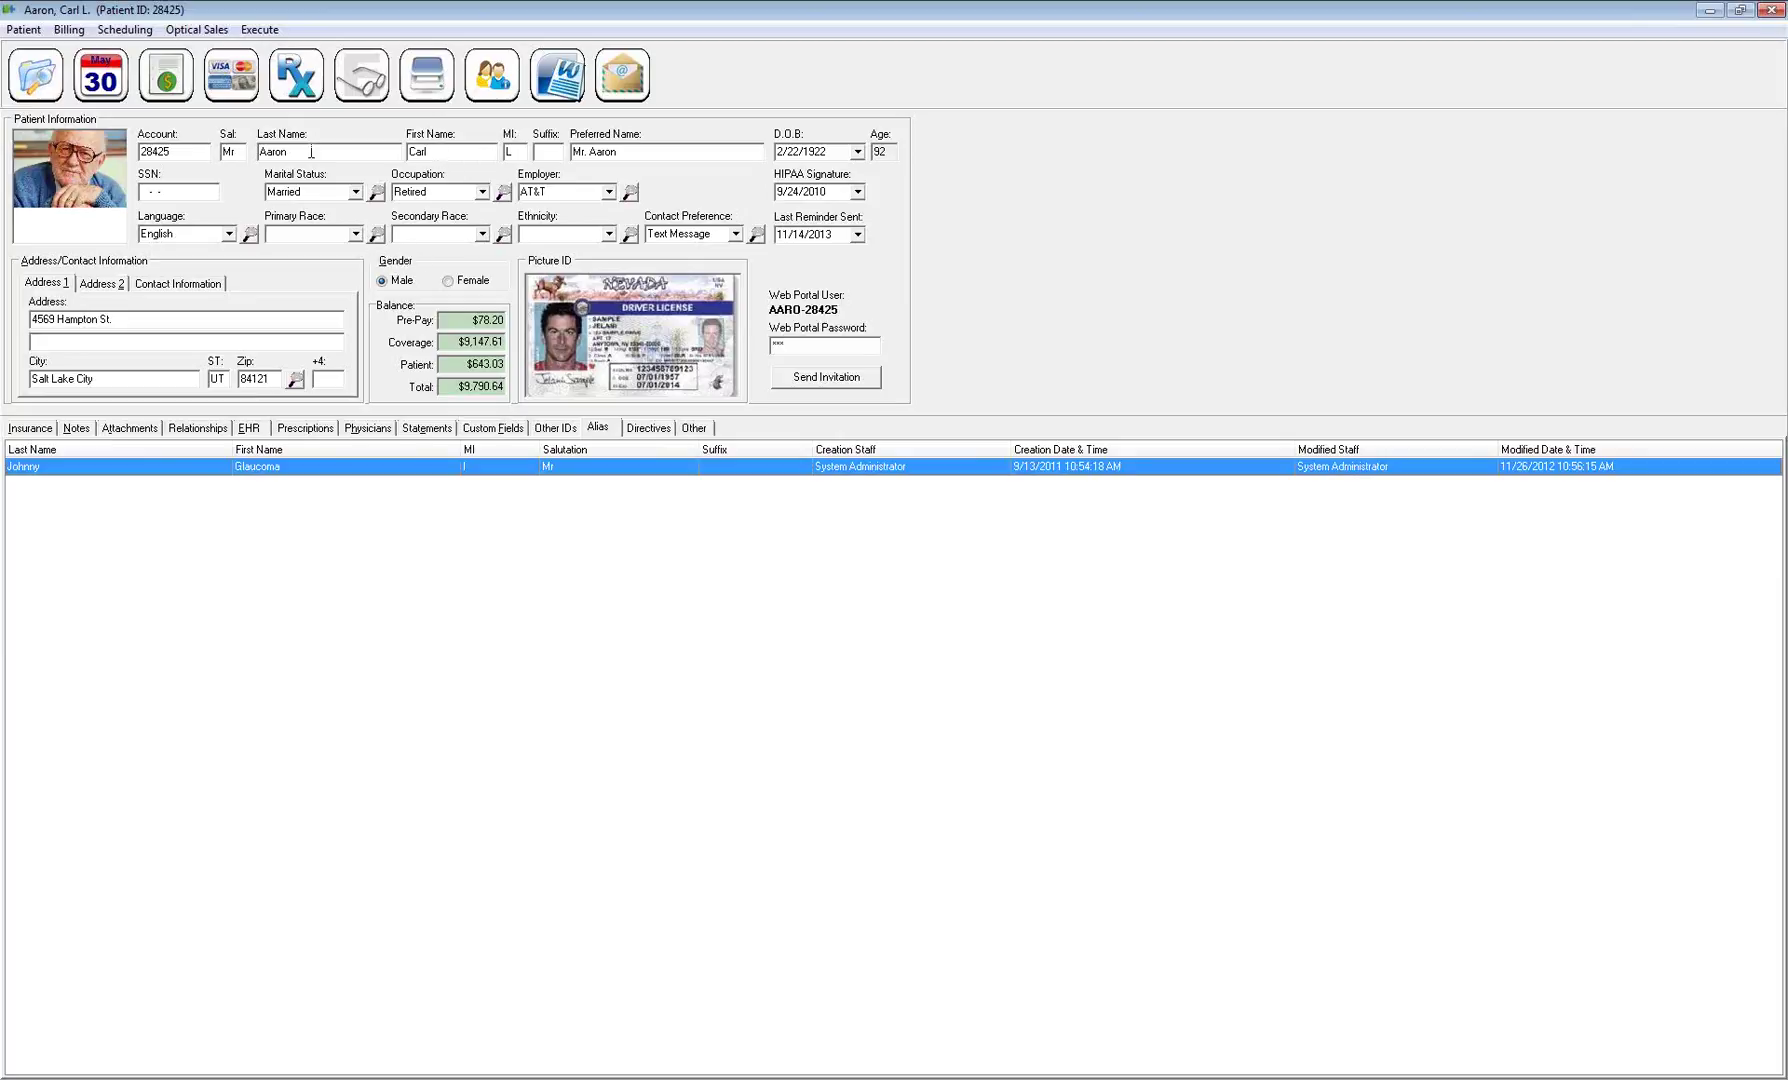
{"action": "double_click", "coordinate": [176, 151]}
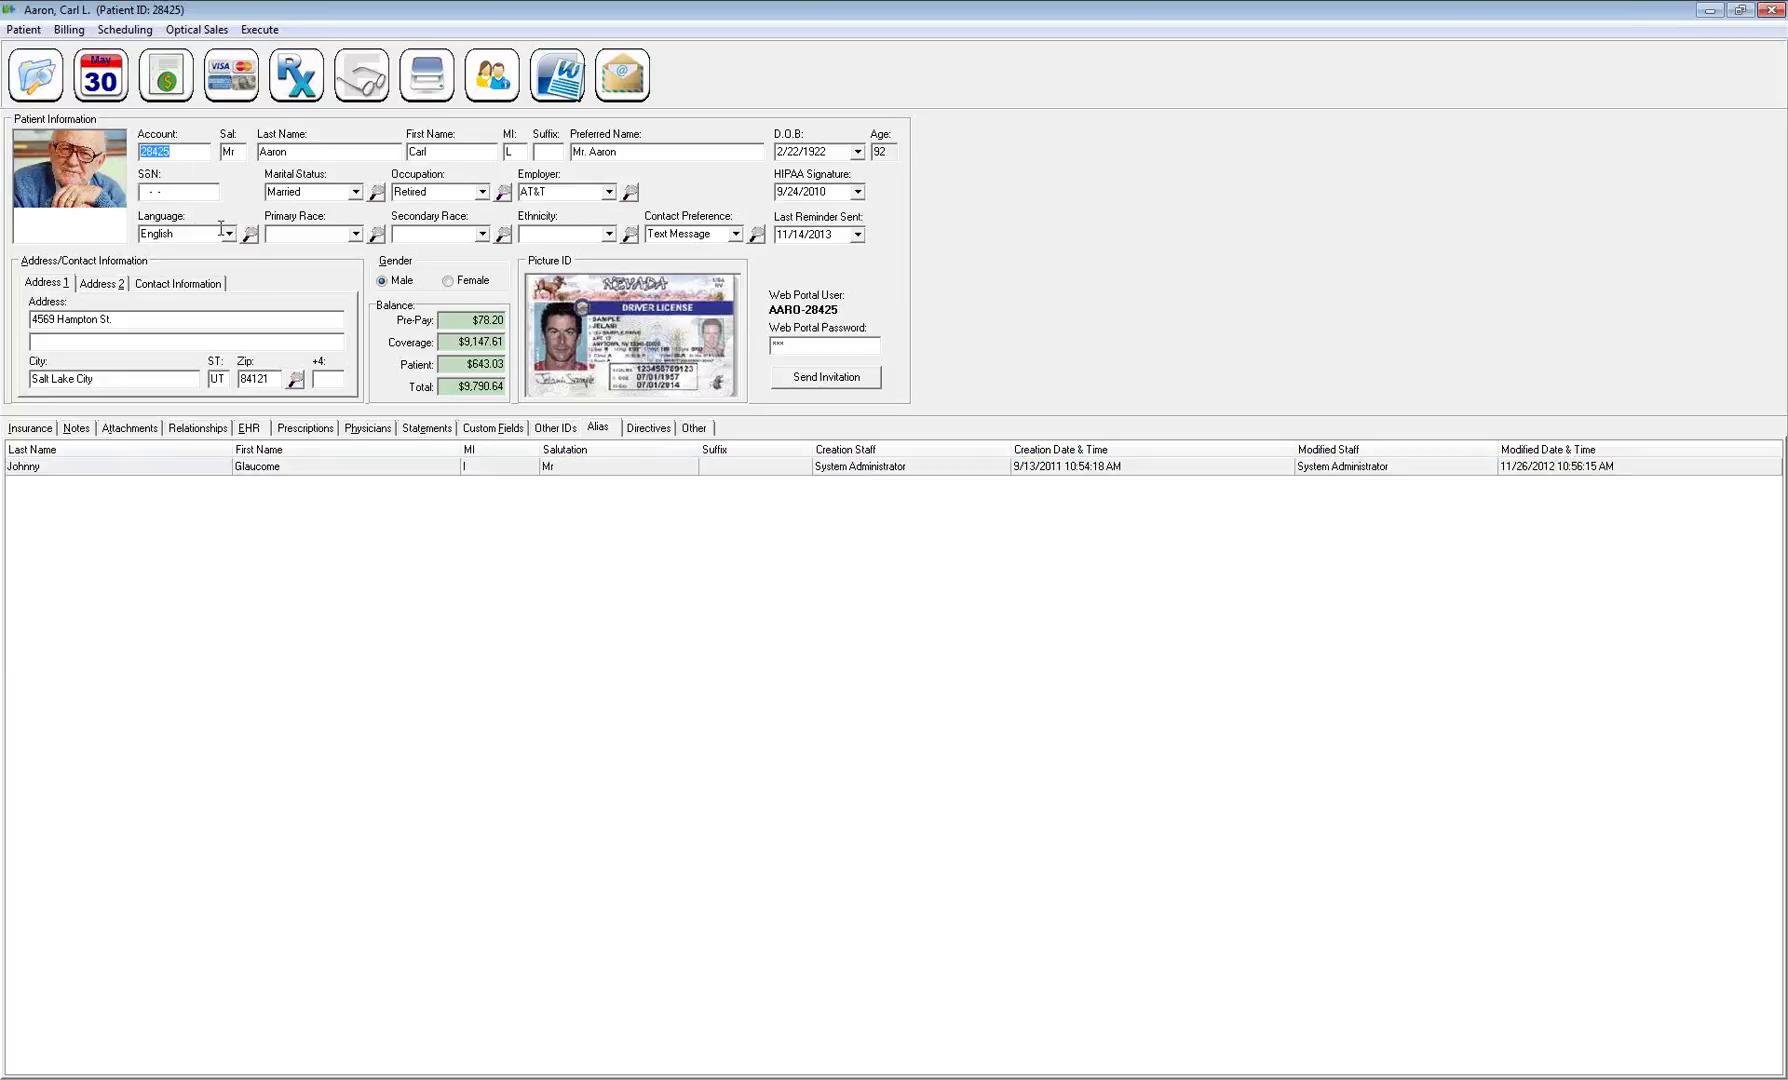
{"action": "left_click", "coordinate": [298, 467]}
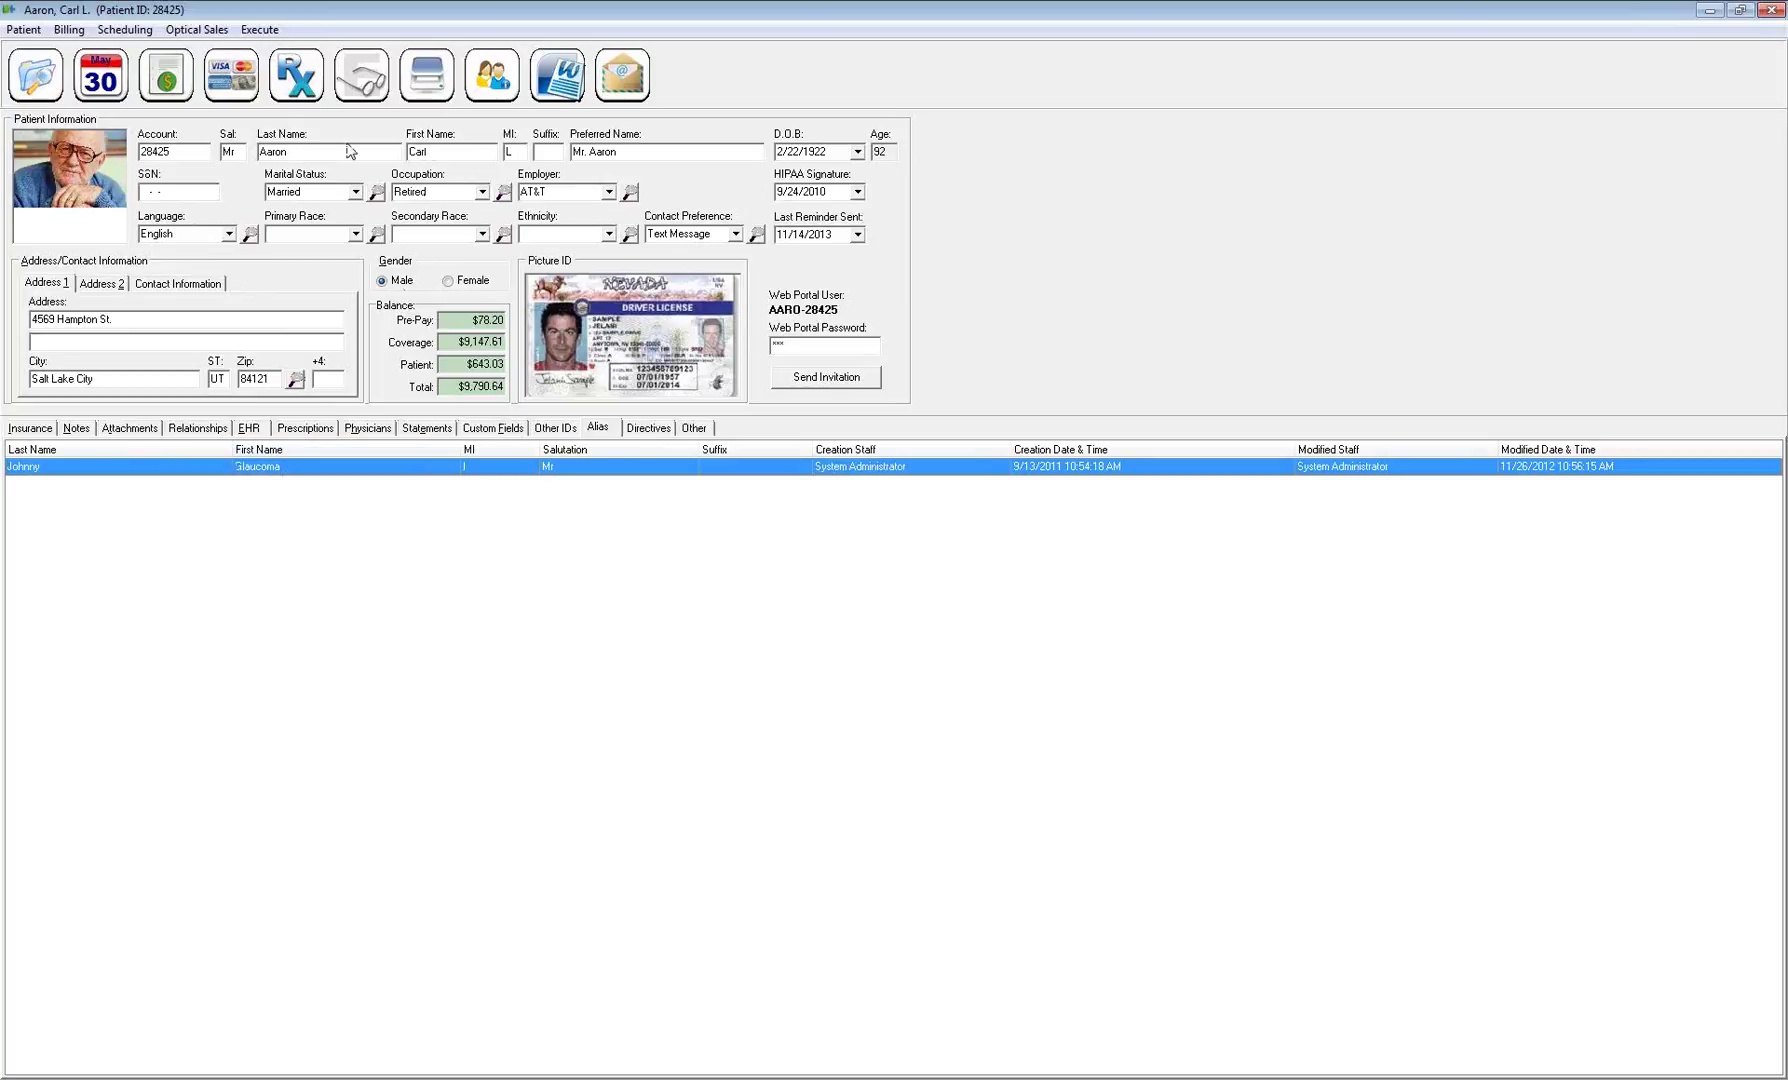
{"action": "key", "text": "Escape"}
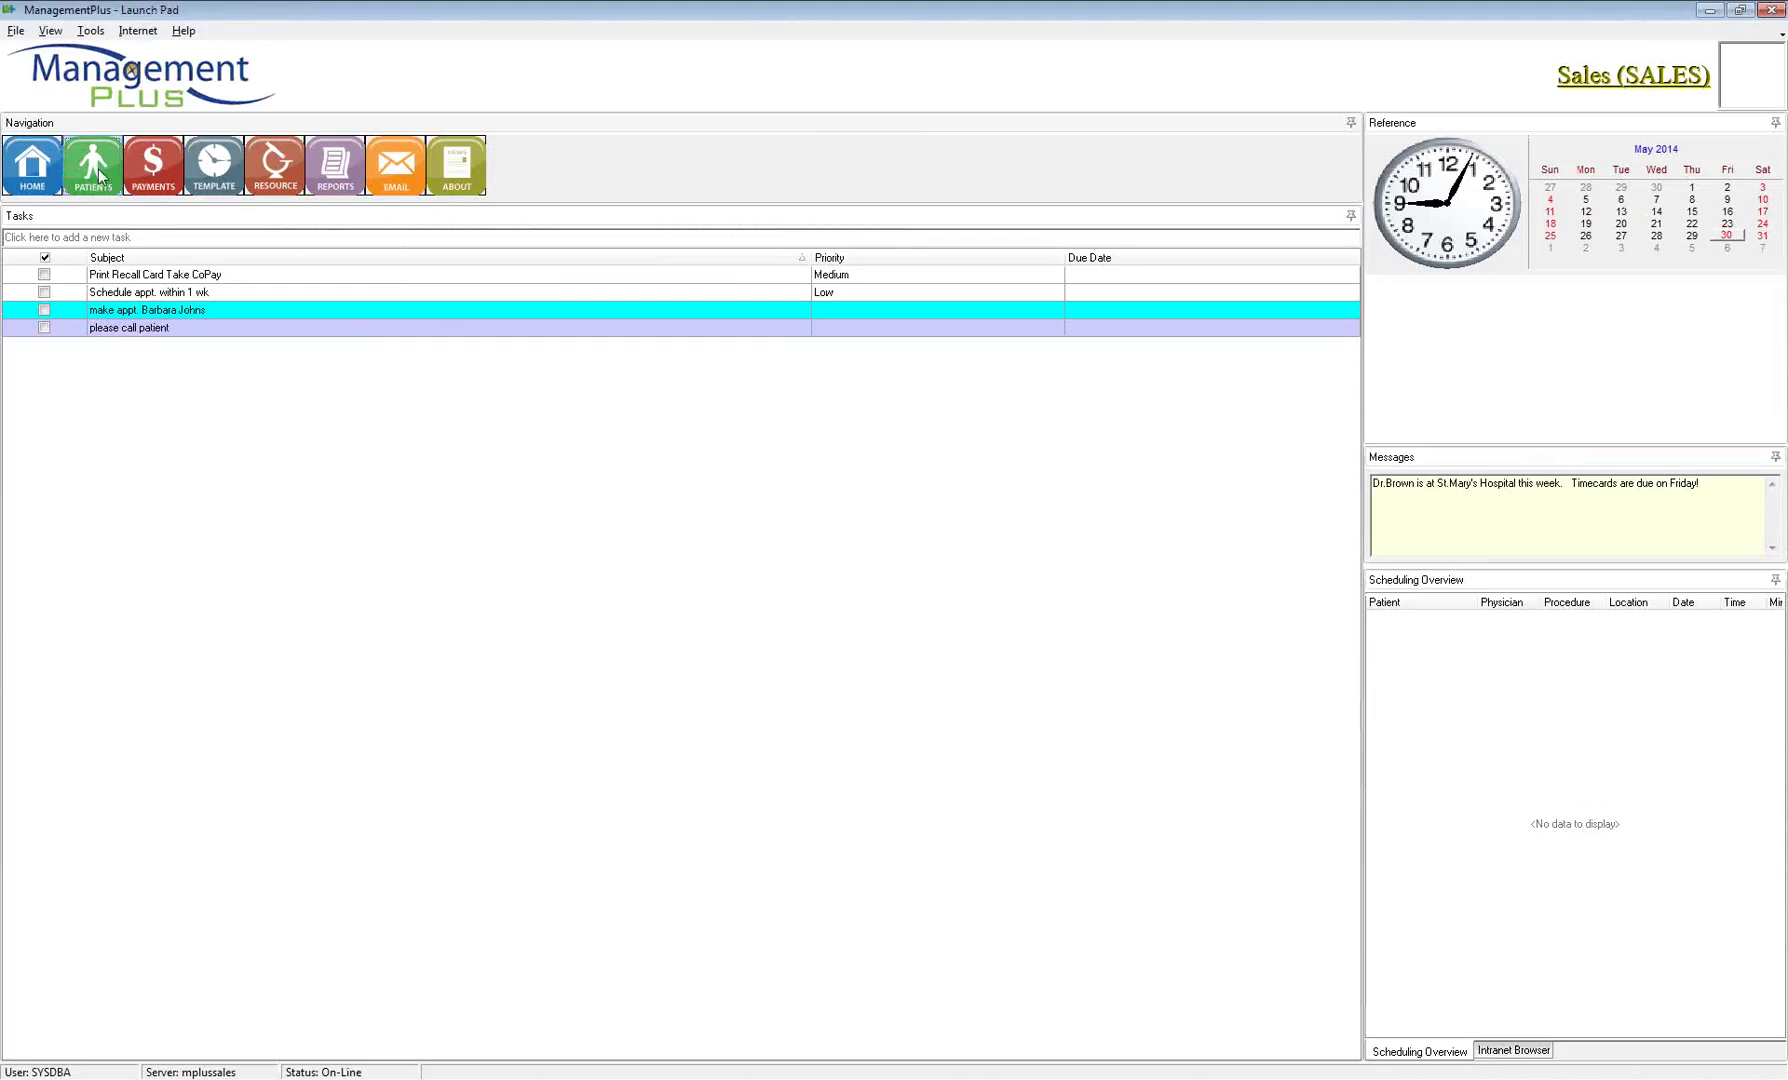
{"action": "left_click", "coordinate": [105, 180]}
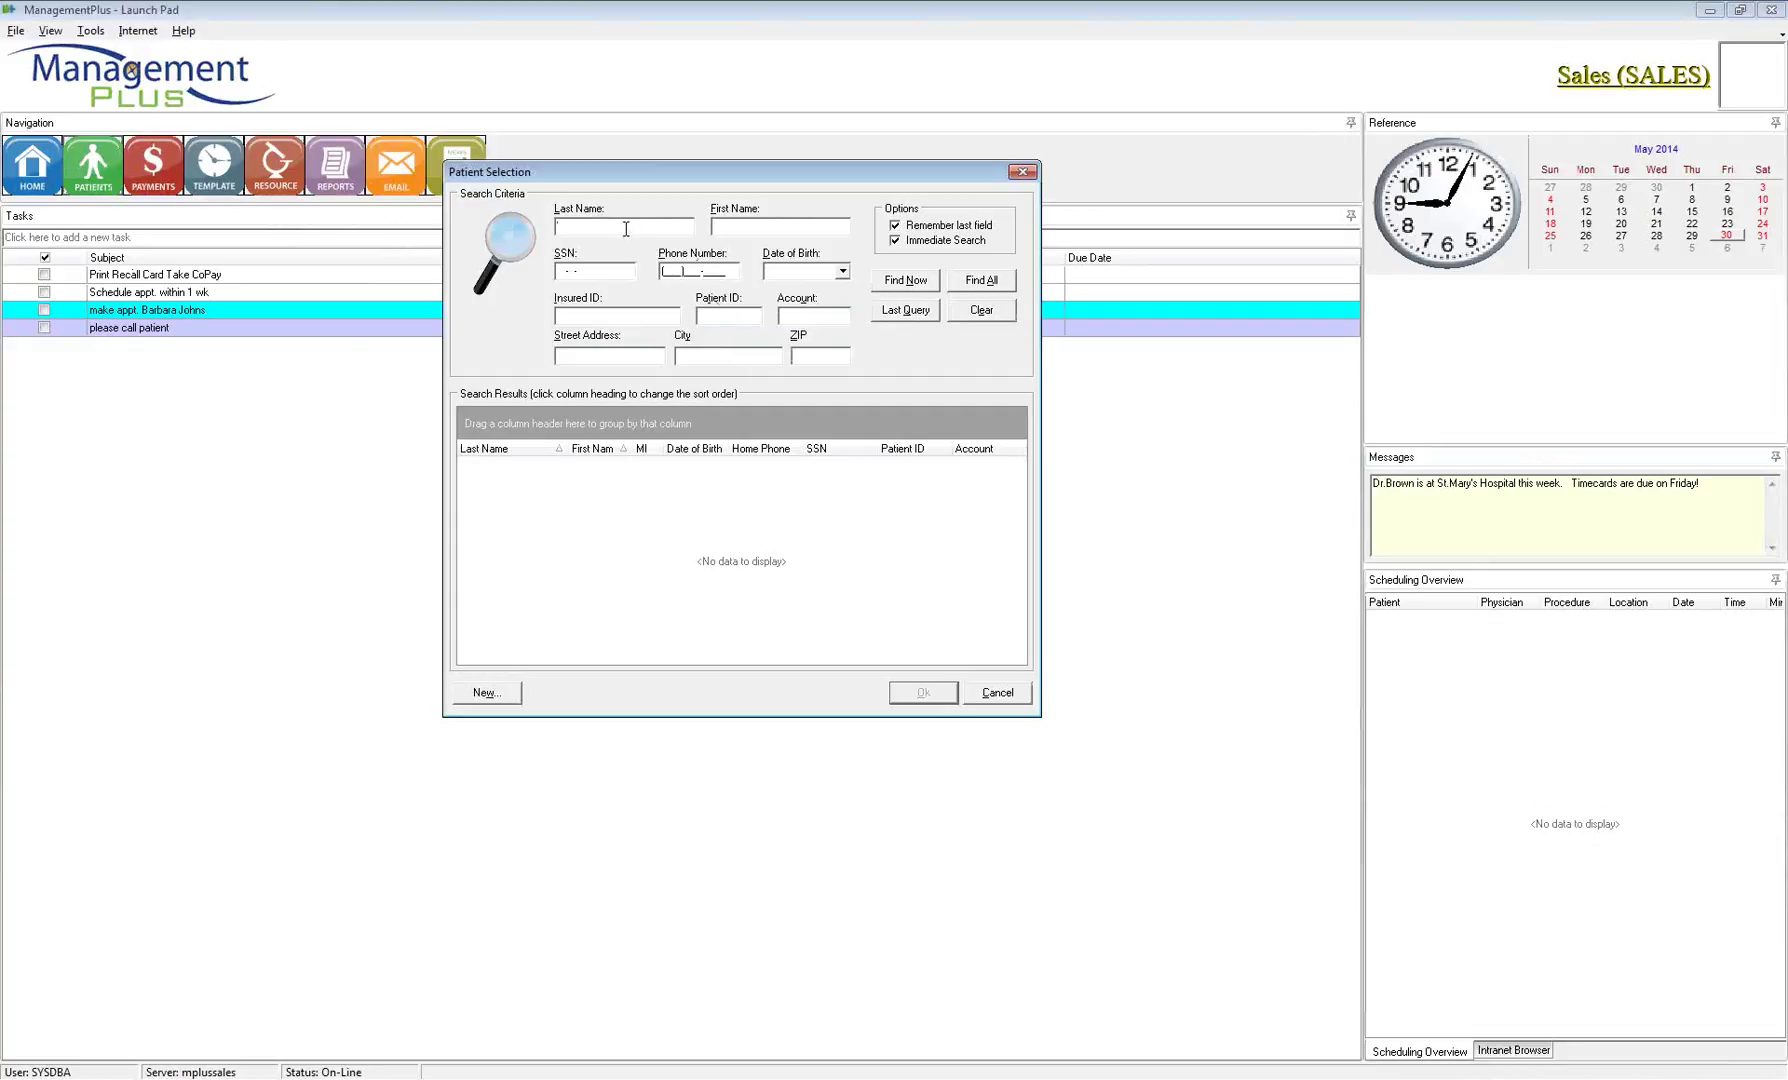
{"action": "type", "text": "joh"}
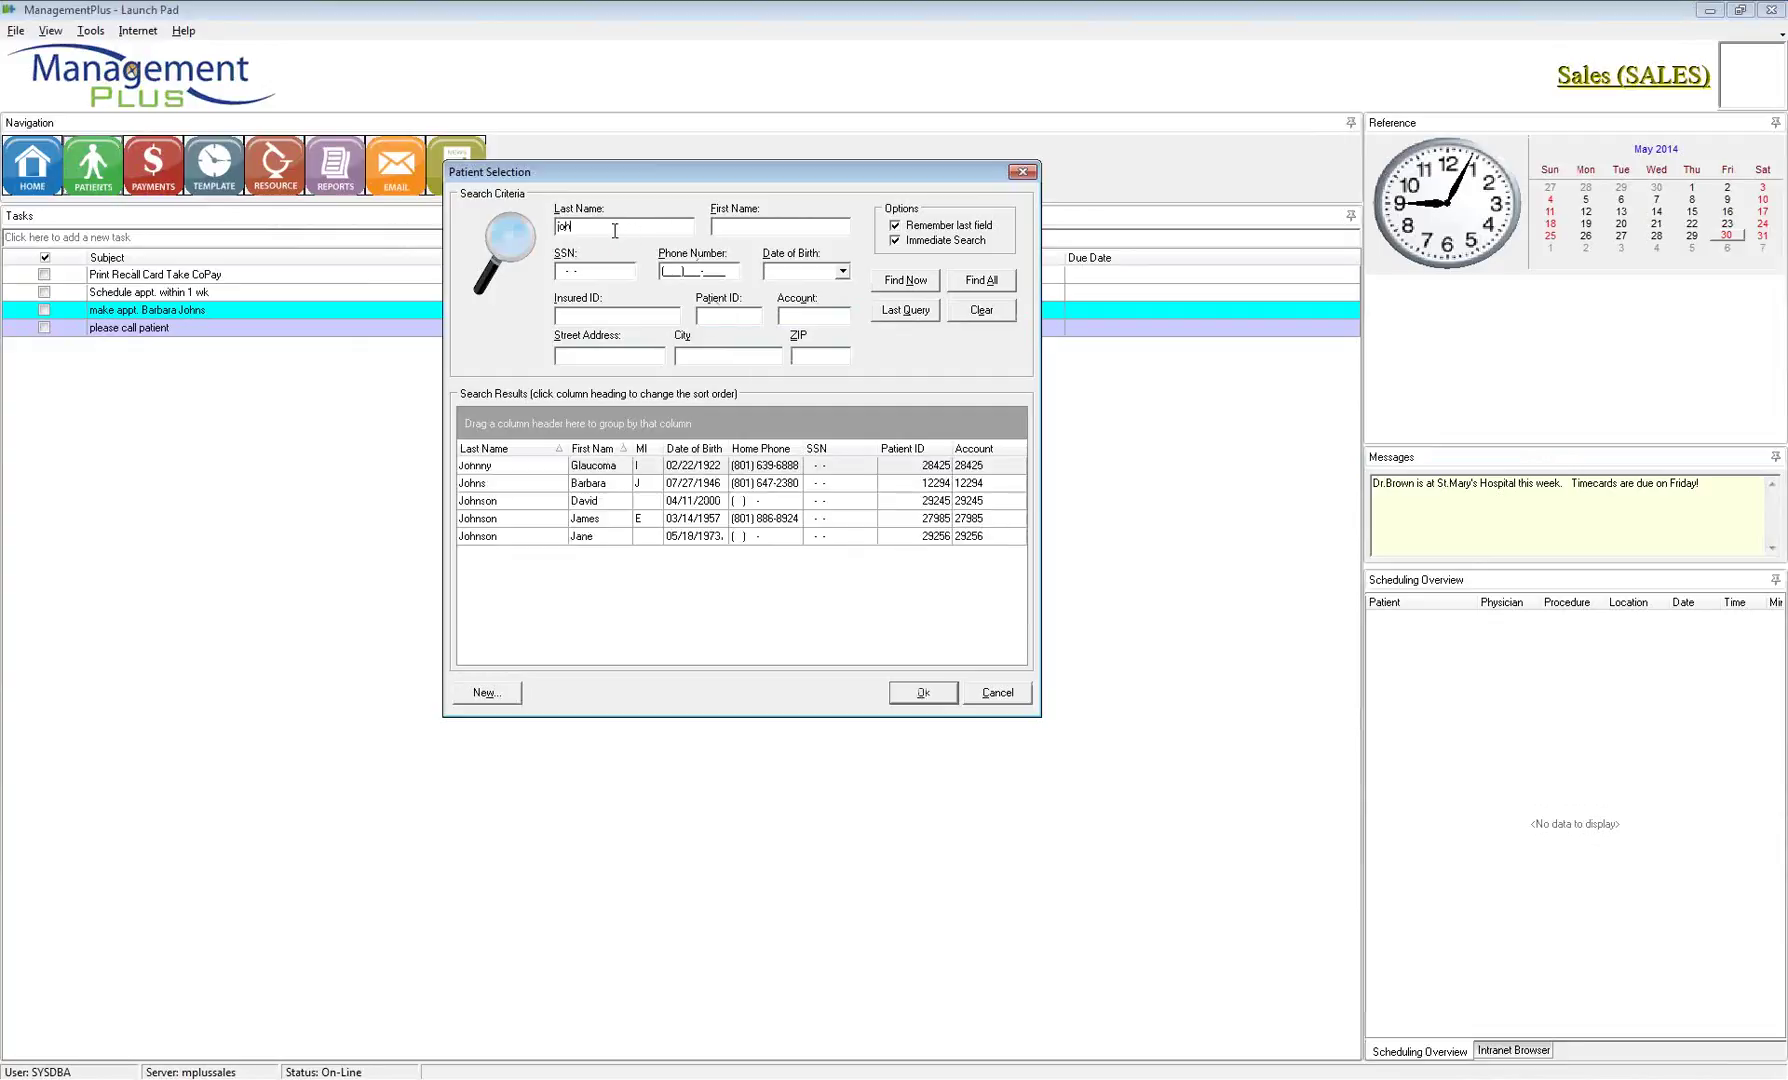
{"action": "left_click", "coordinate": [752, 226]}
{"action": "type", "text": "gla"}
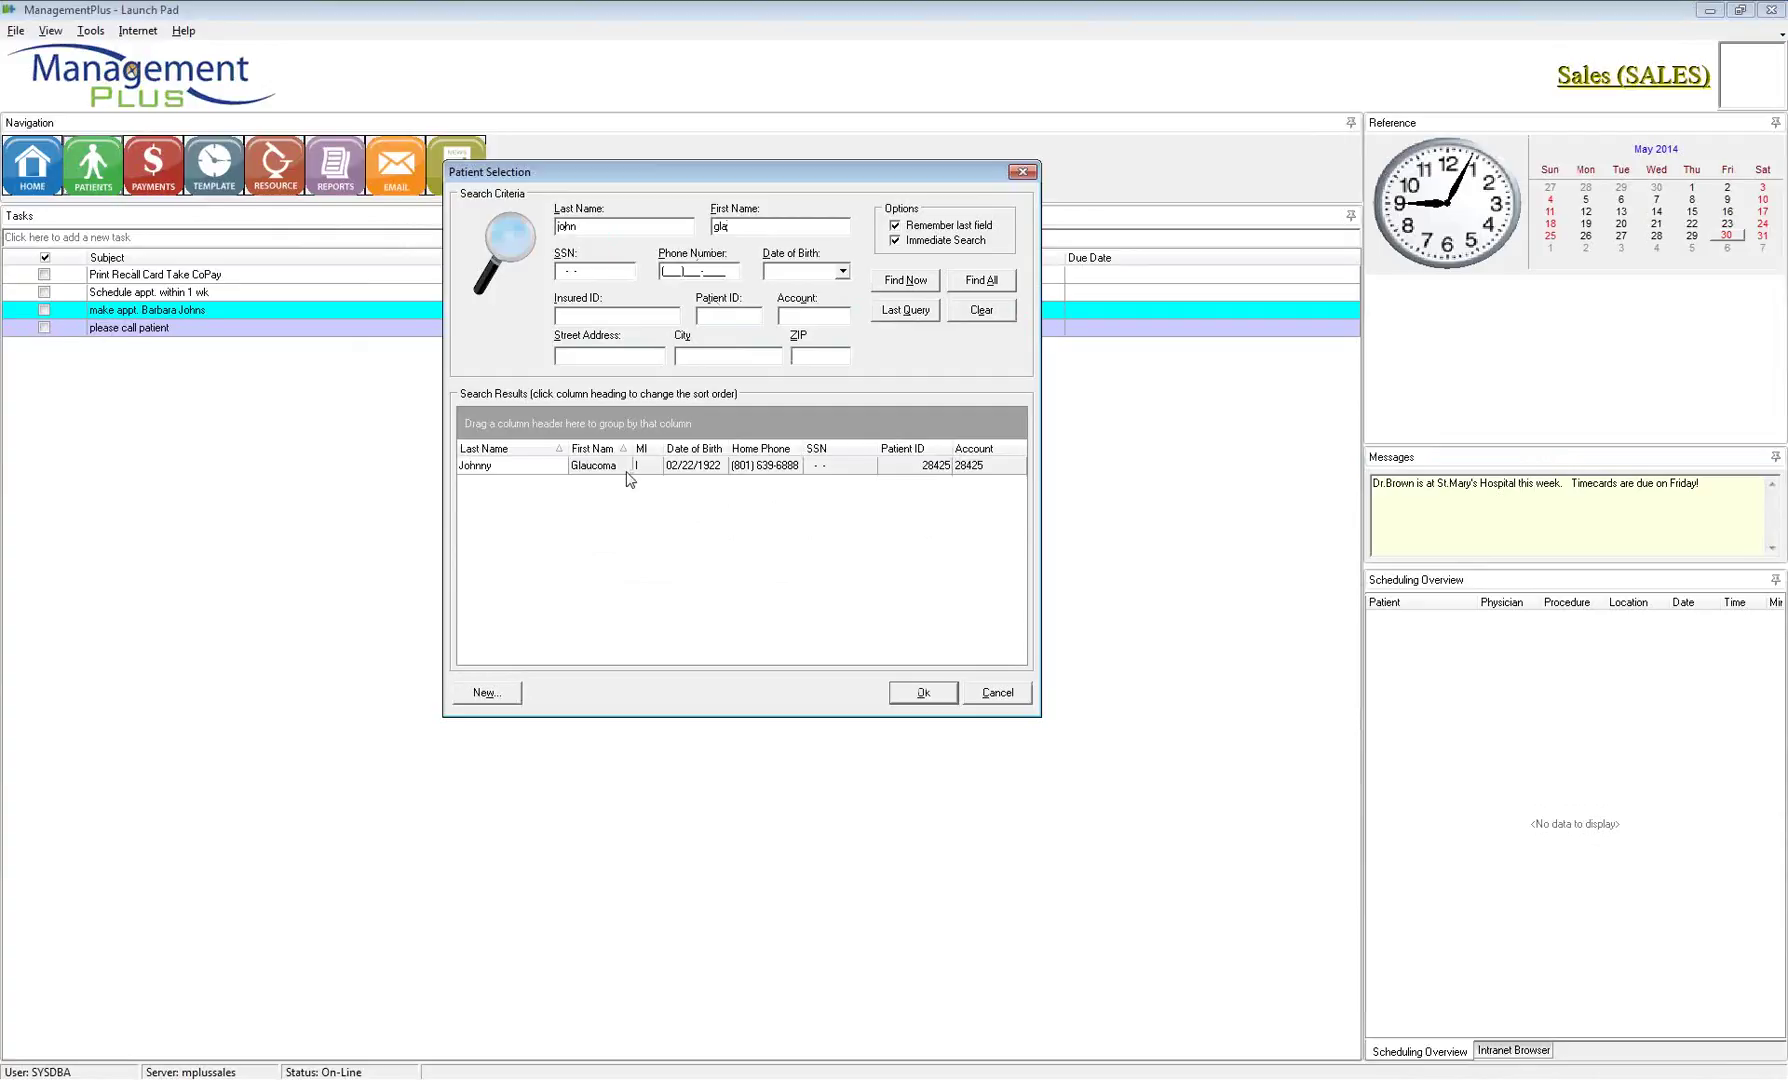
{"action": "left_click", "coordinate": [622, 467]}
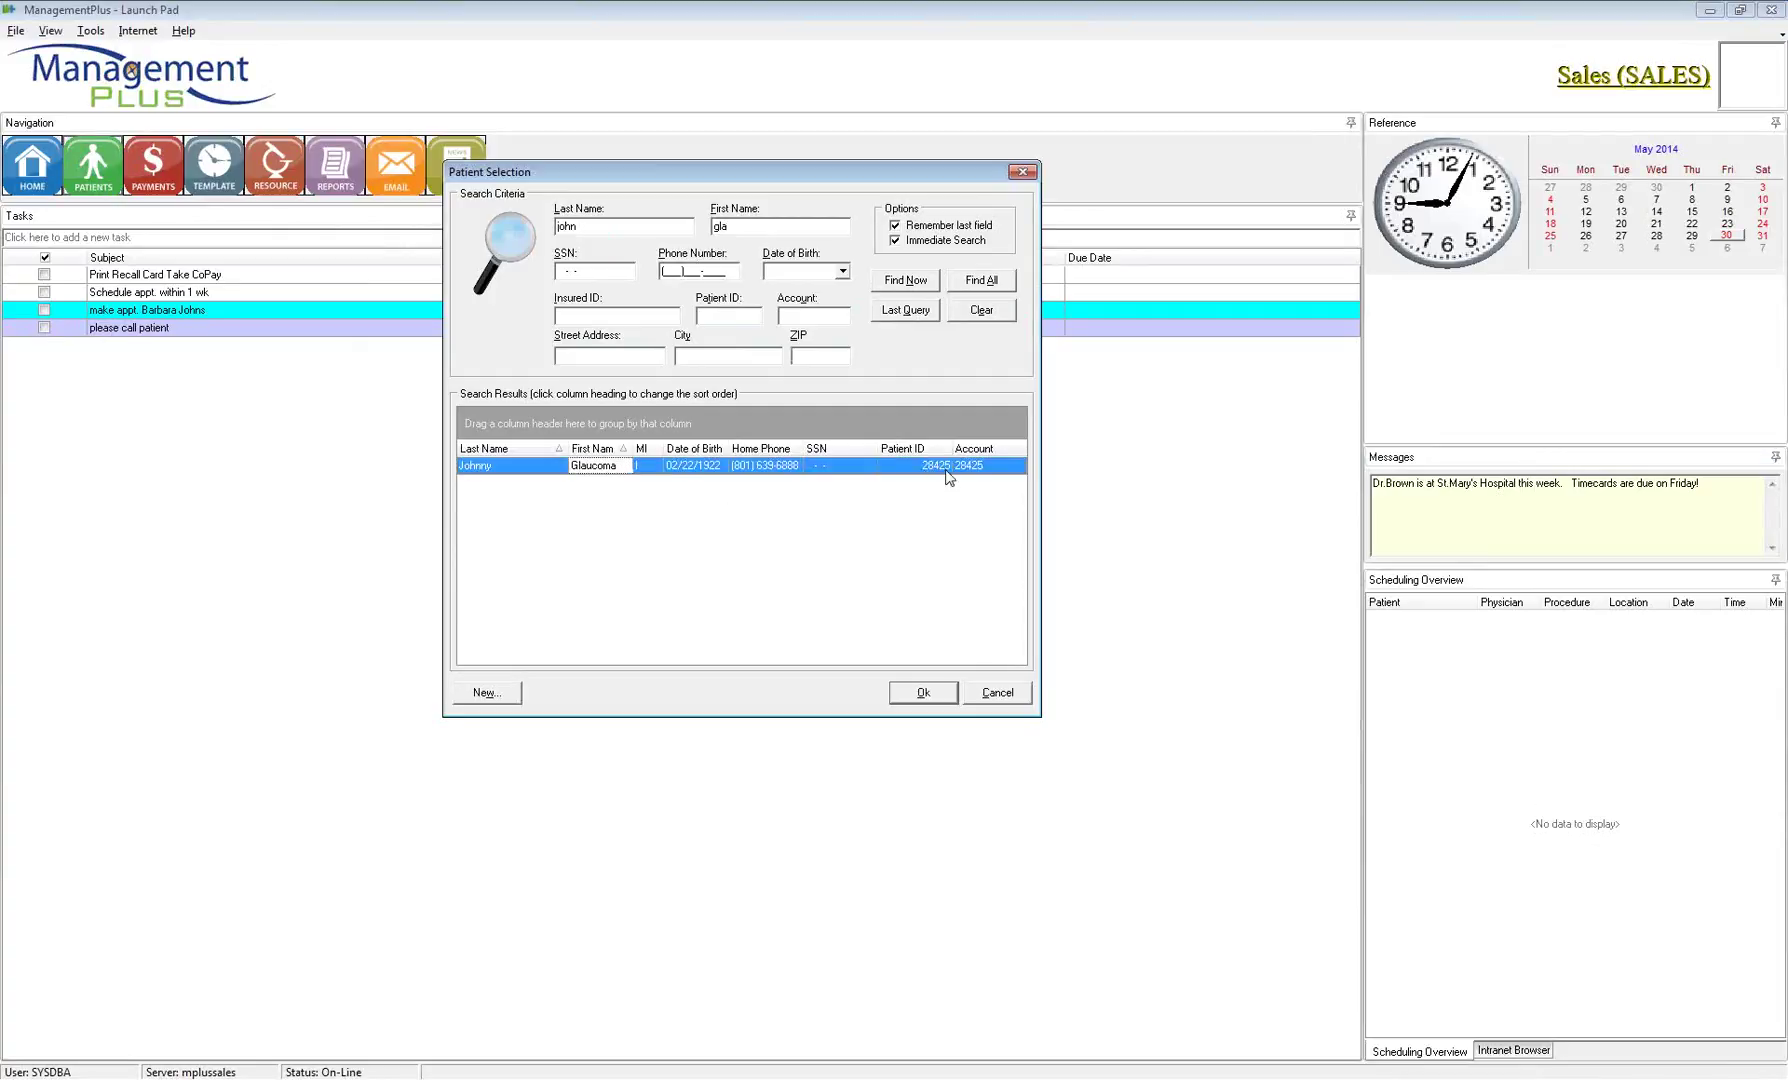
{"action": "left_click", "coordinate": [922, 700]}
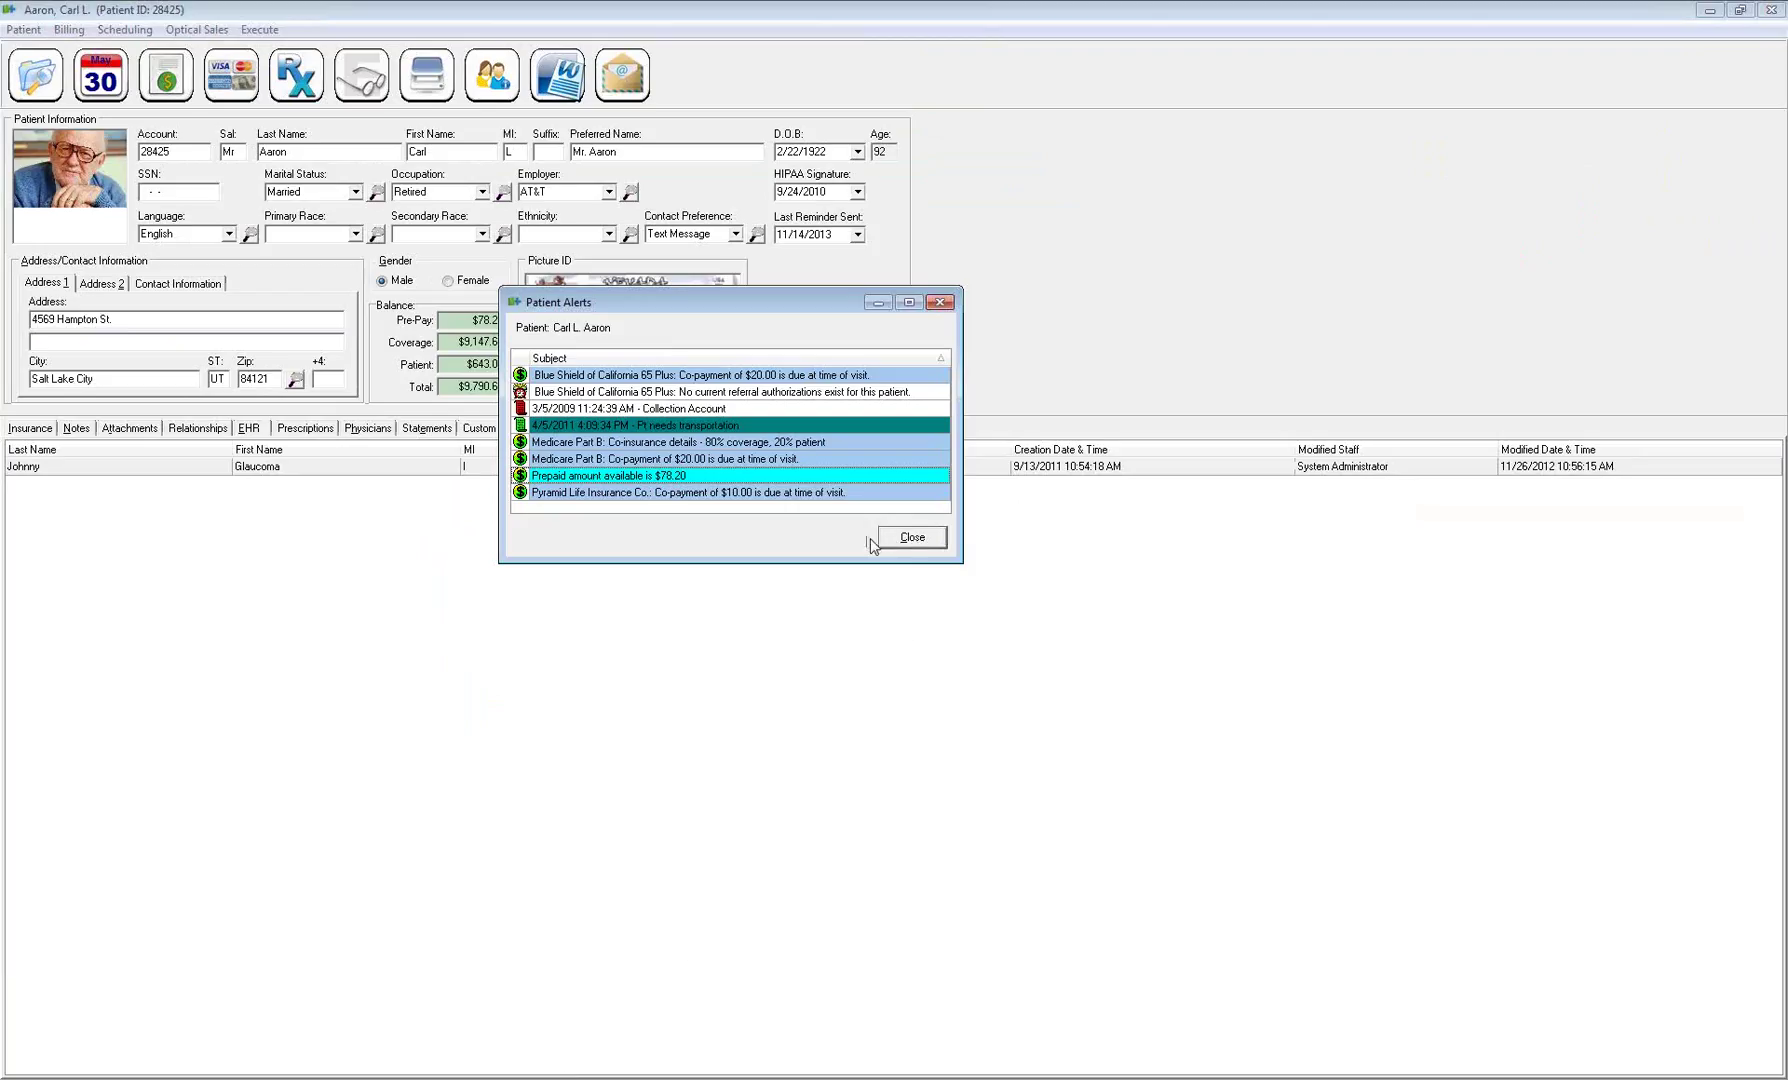
{"action": "left_click", "coordinate": [900, 537]}
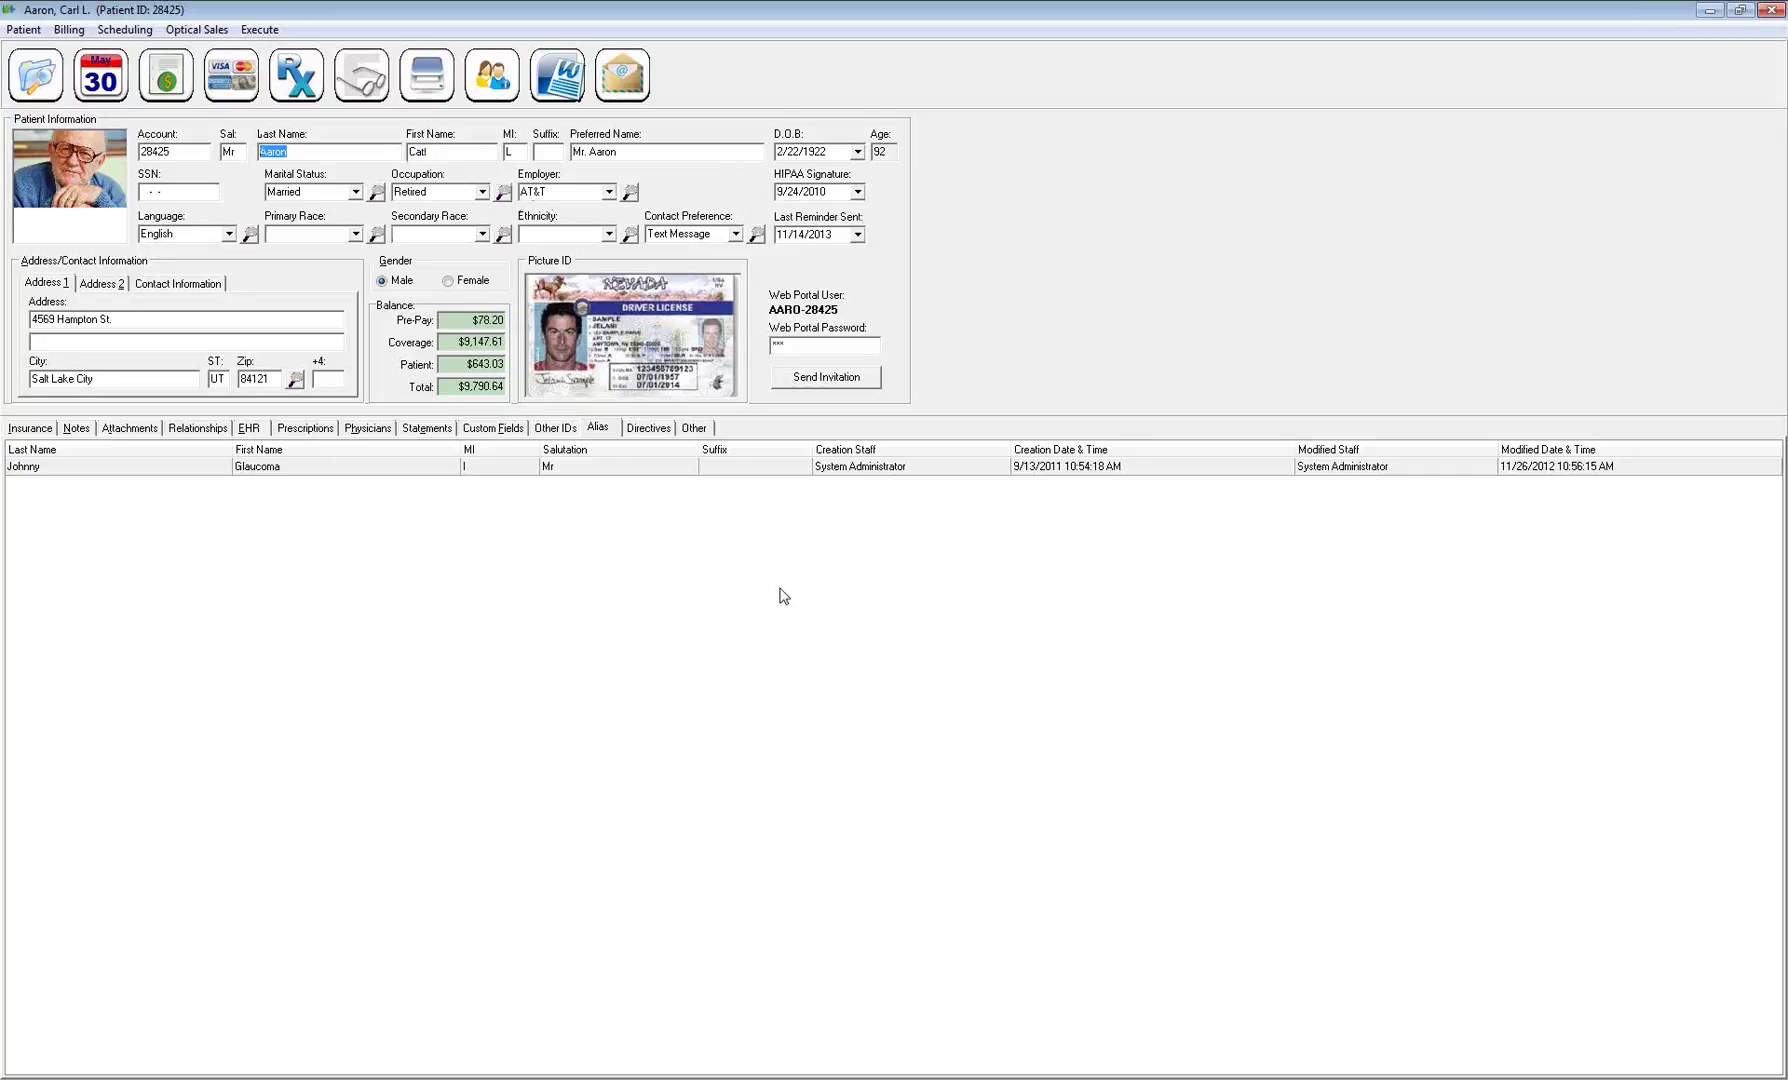
{"action": "left_click", "coordinate": [616, 468]}
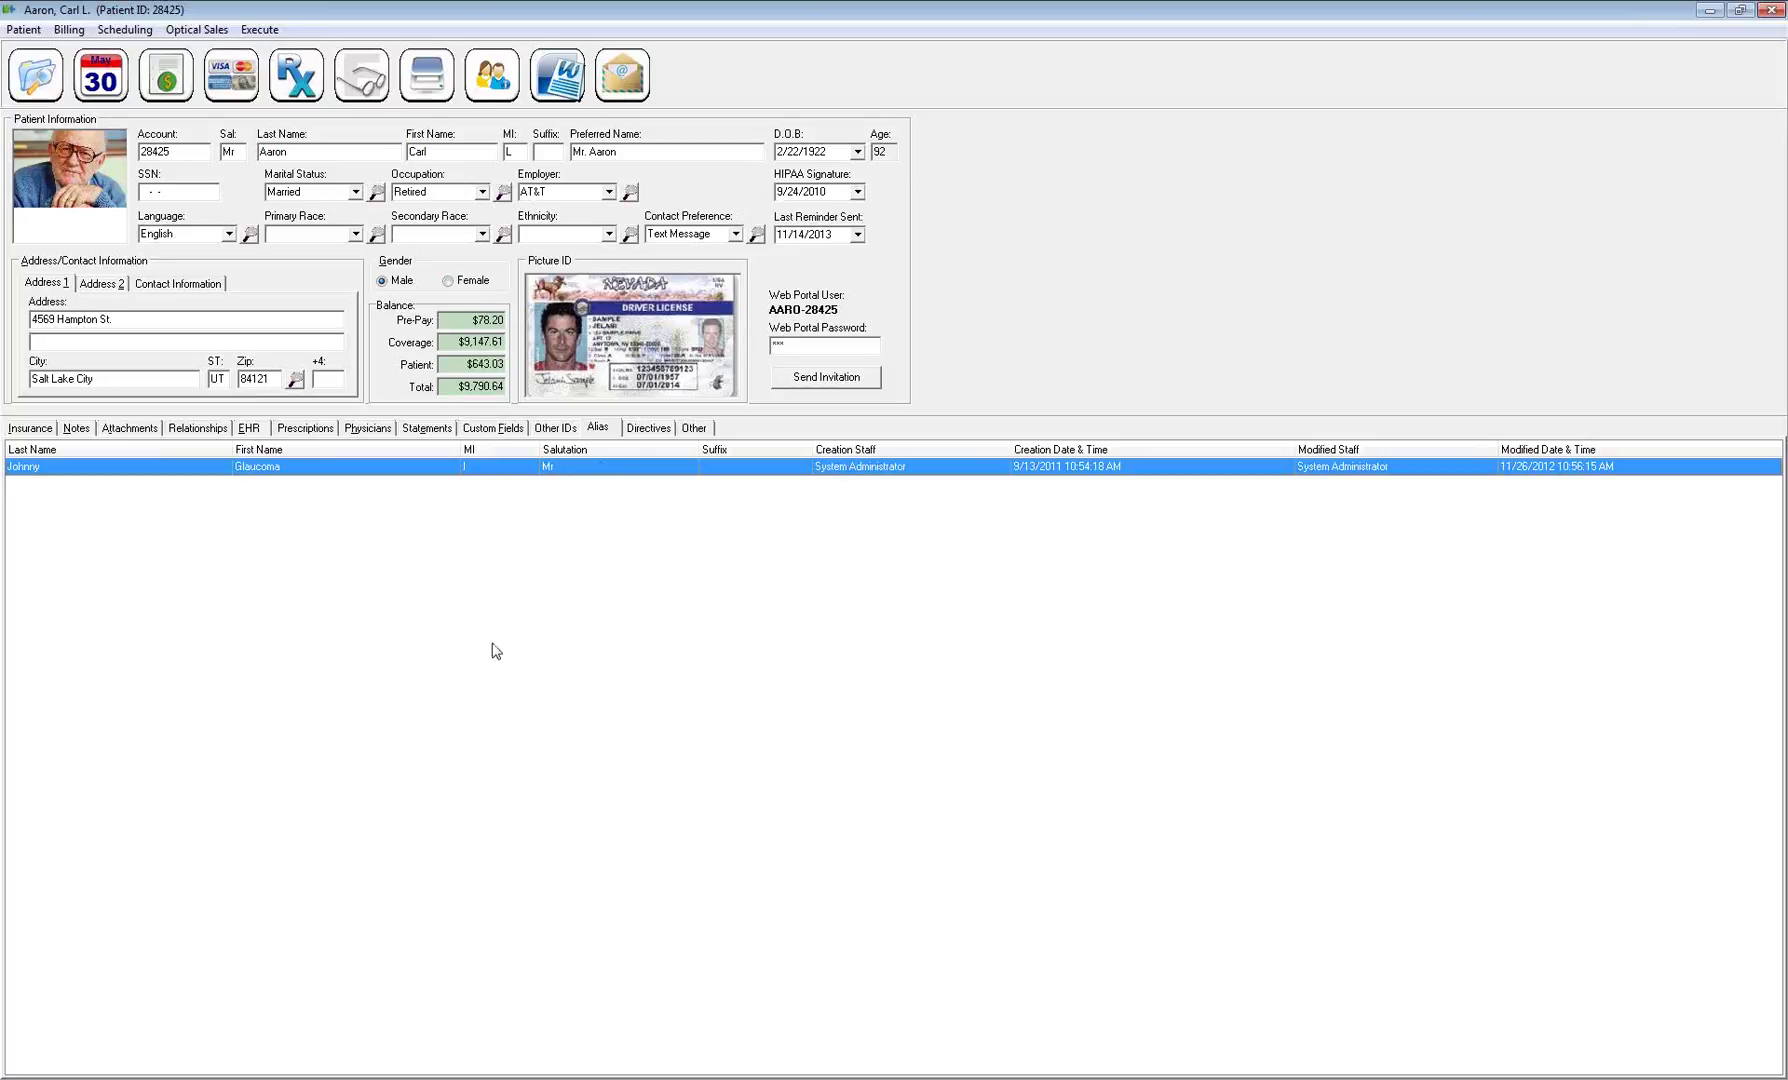
Add a Durable Power of Attorney directive with the instructions 'Notes'
{"action": "left_click", "coordinate": [650, 430]}
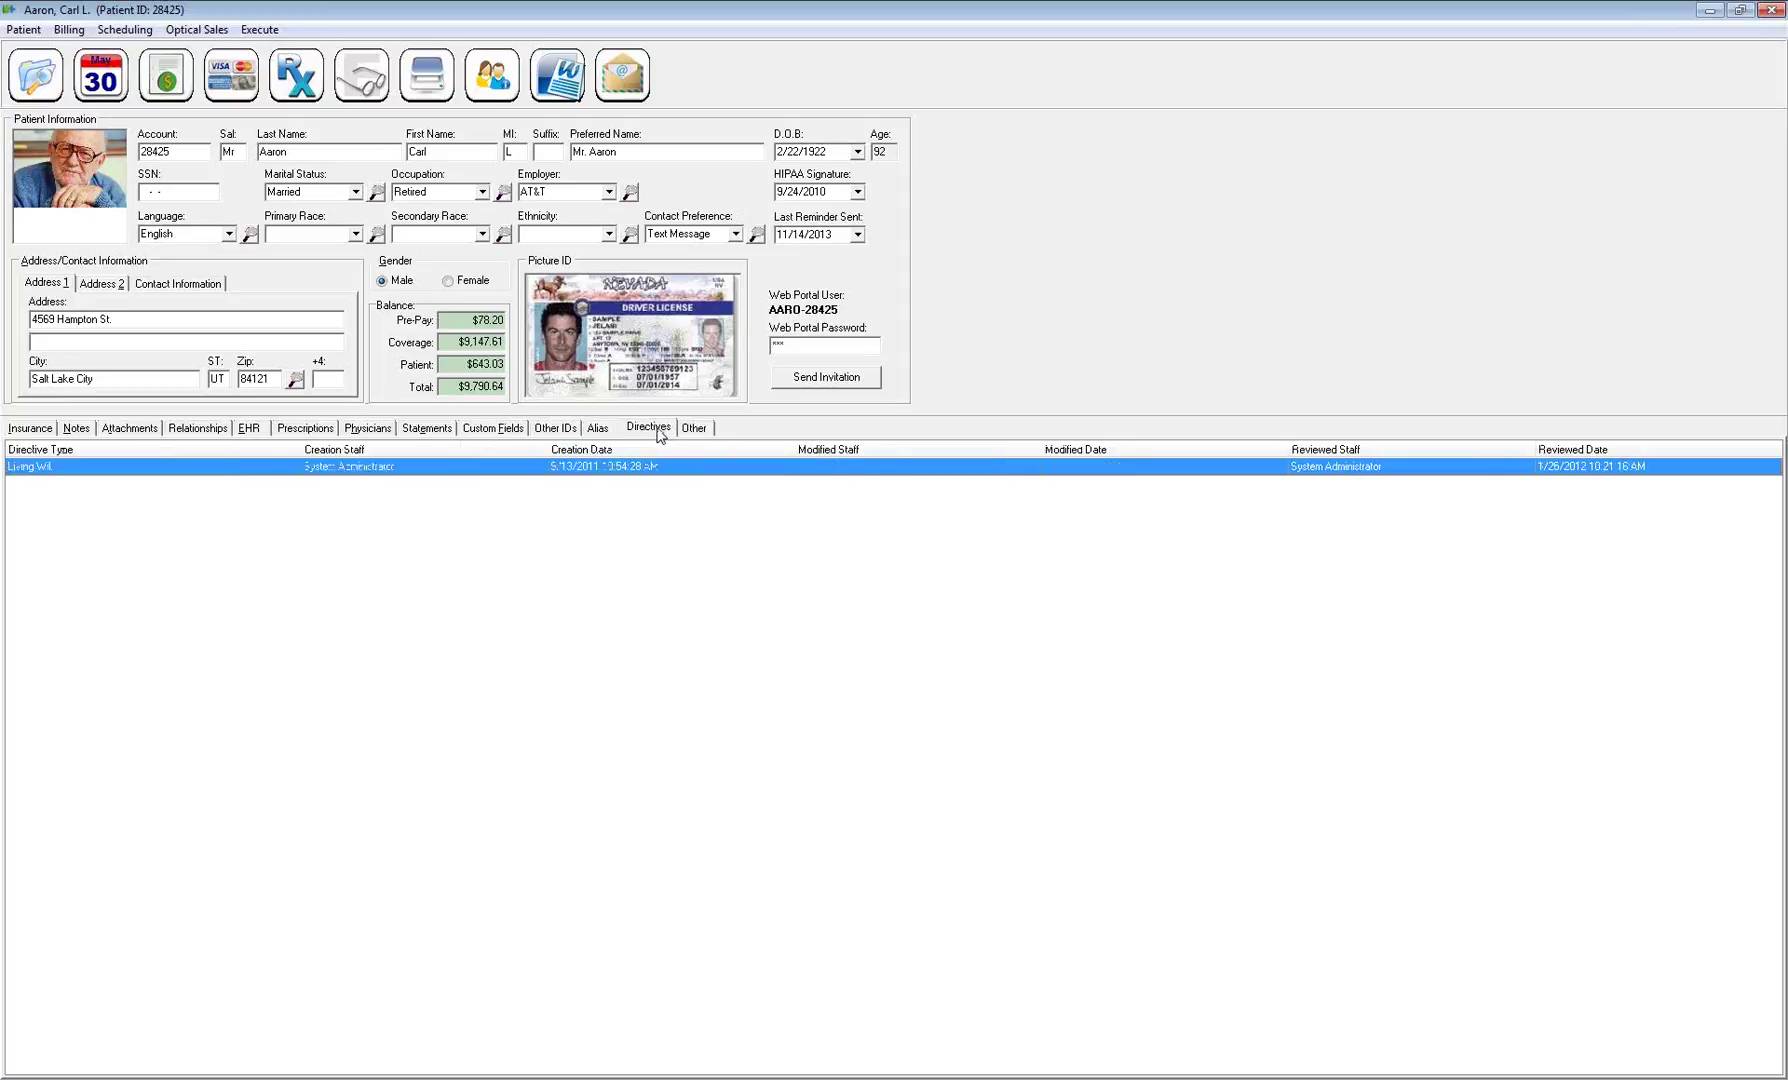
{"action": "right_click", "coordinate": [583, 505]}
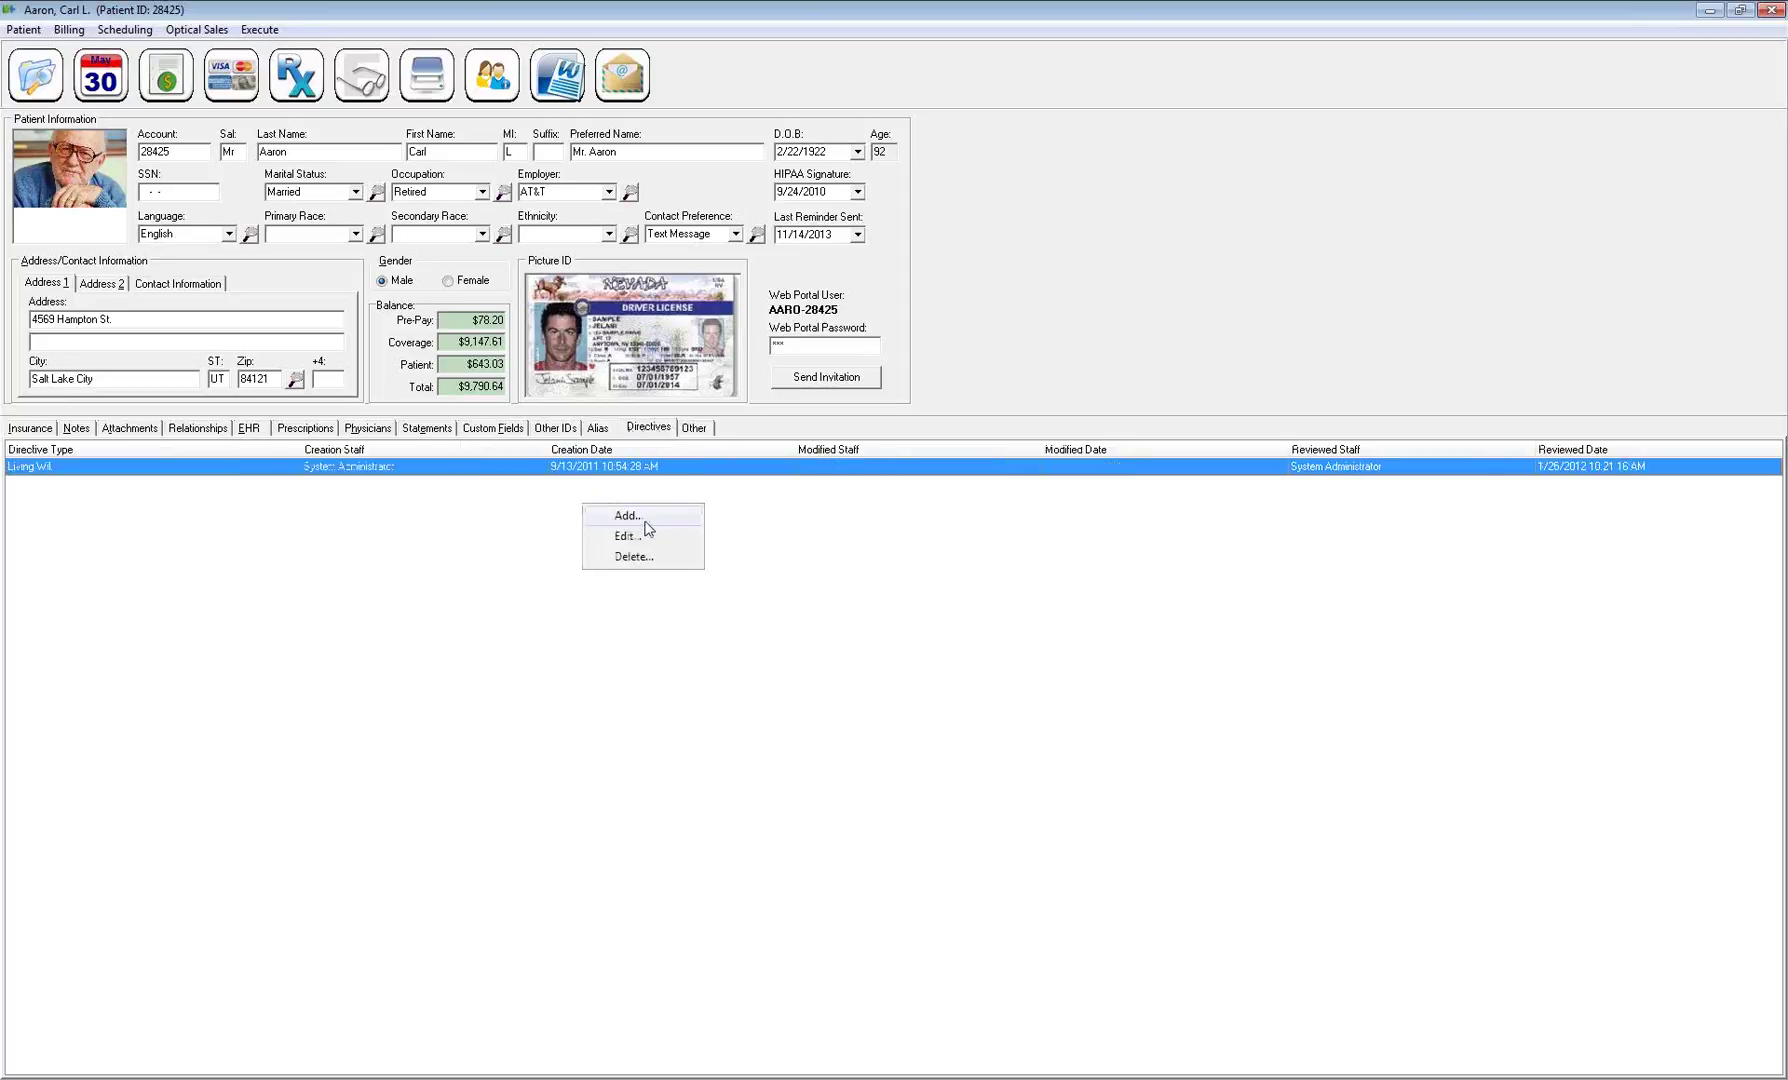
{"action": "left_click", "coordinate": [628, 516]}
{"action": "left_click", "coordinate": [760, 433]}
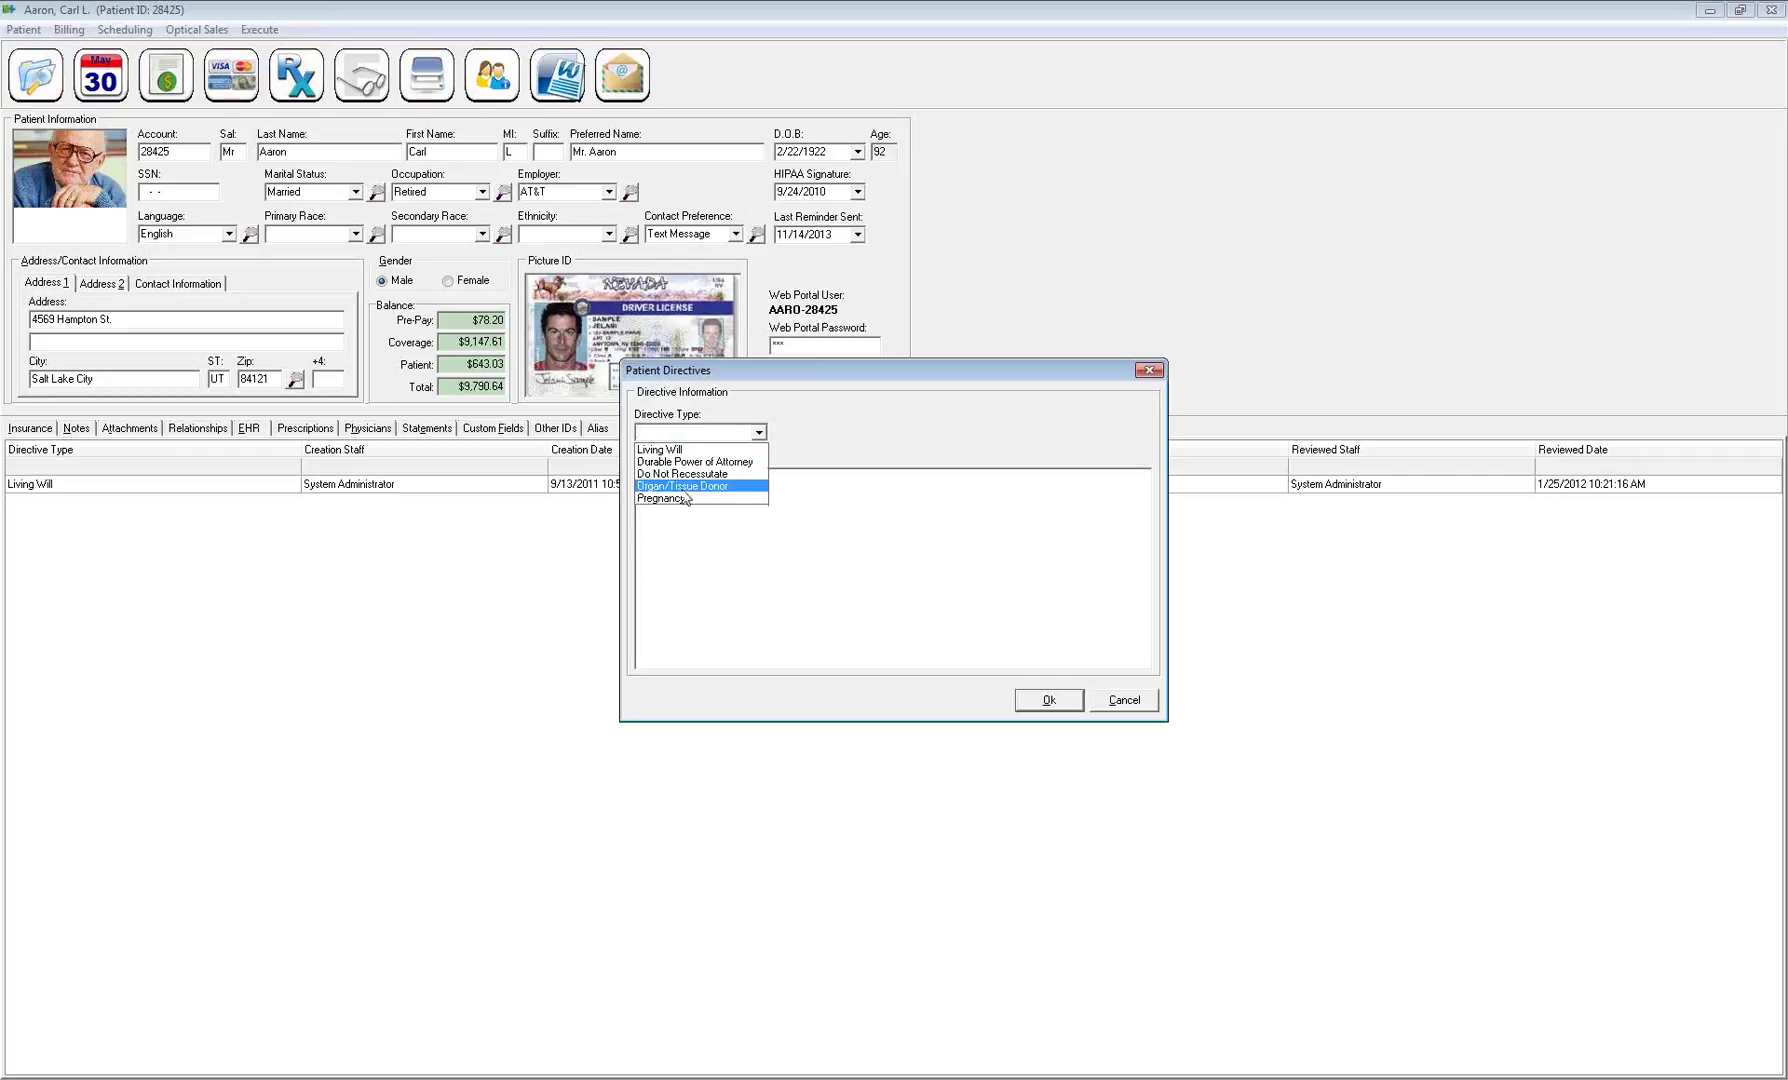
{"action": "left_click", "coordinate": [716, 463]}
{"action": "left_click", "coordinate": [688, 492]}
{"action": "type", "text": "Notes"}
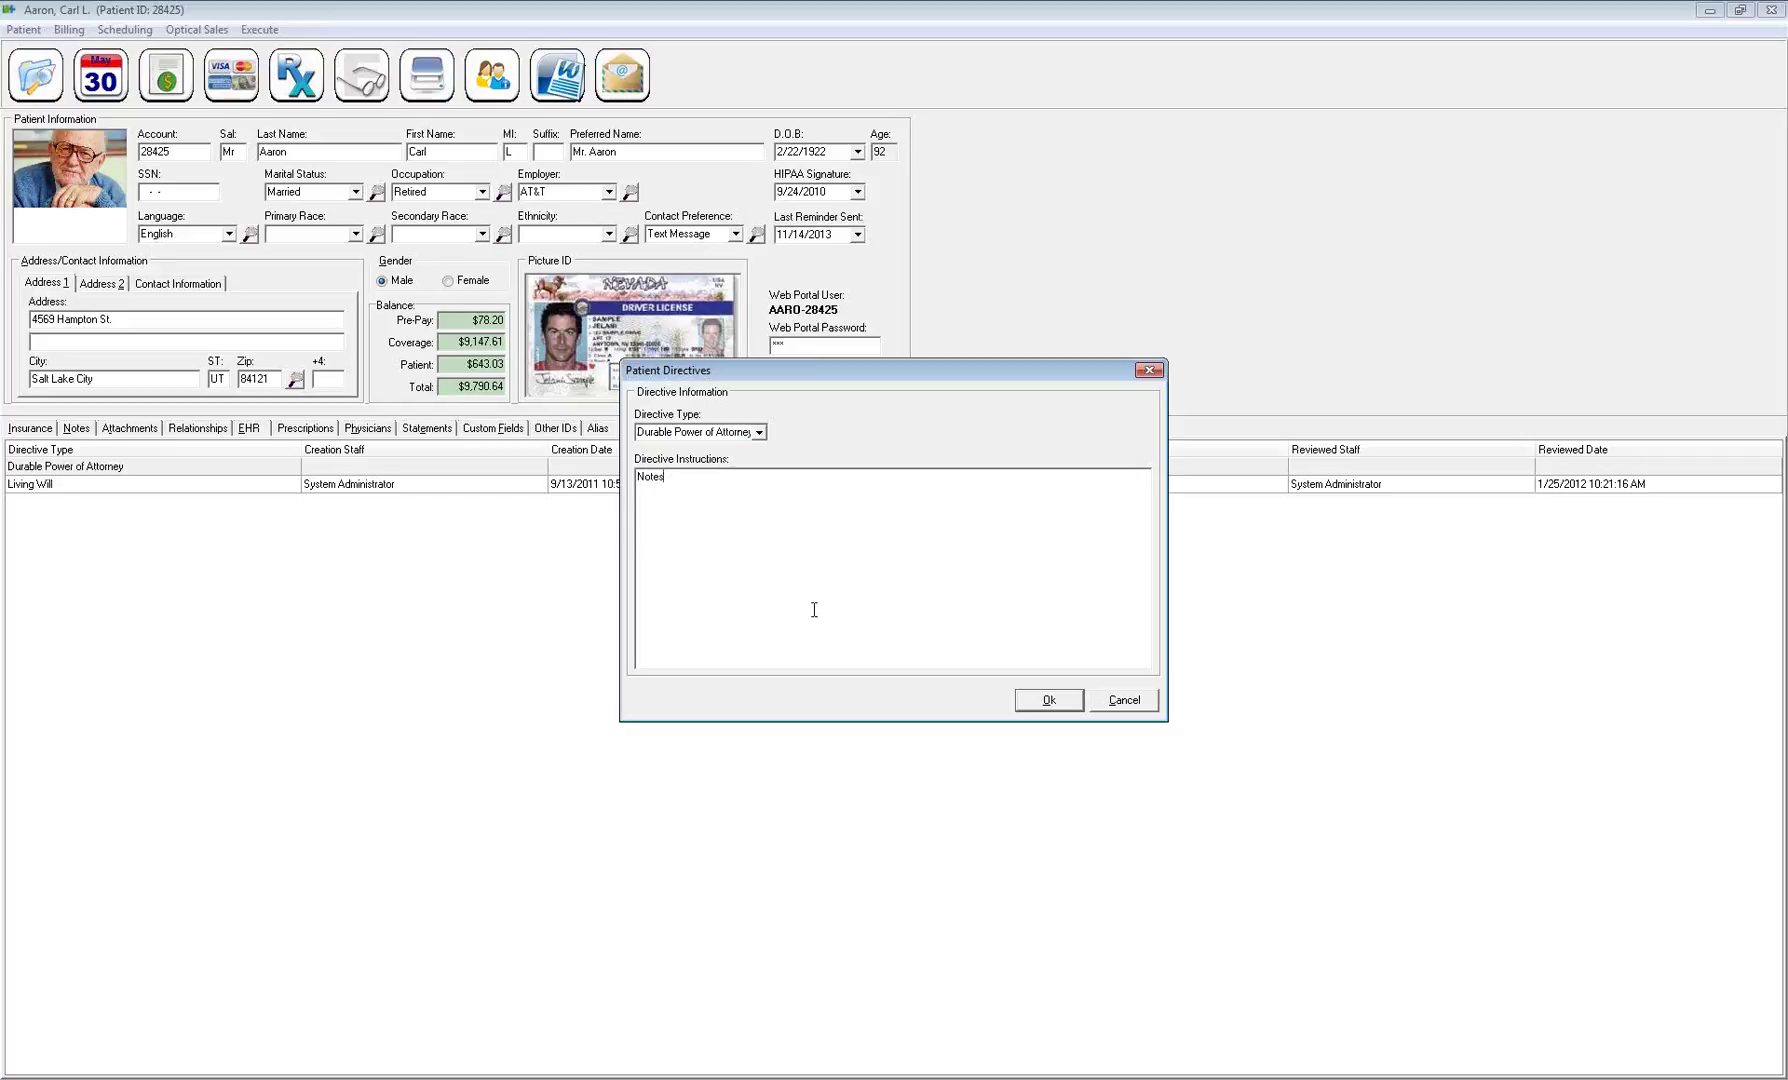
{"action": "left_click", "coordinate": [1049, 700]}
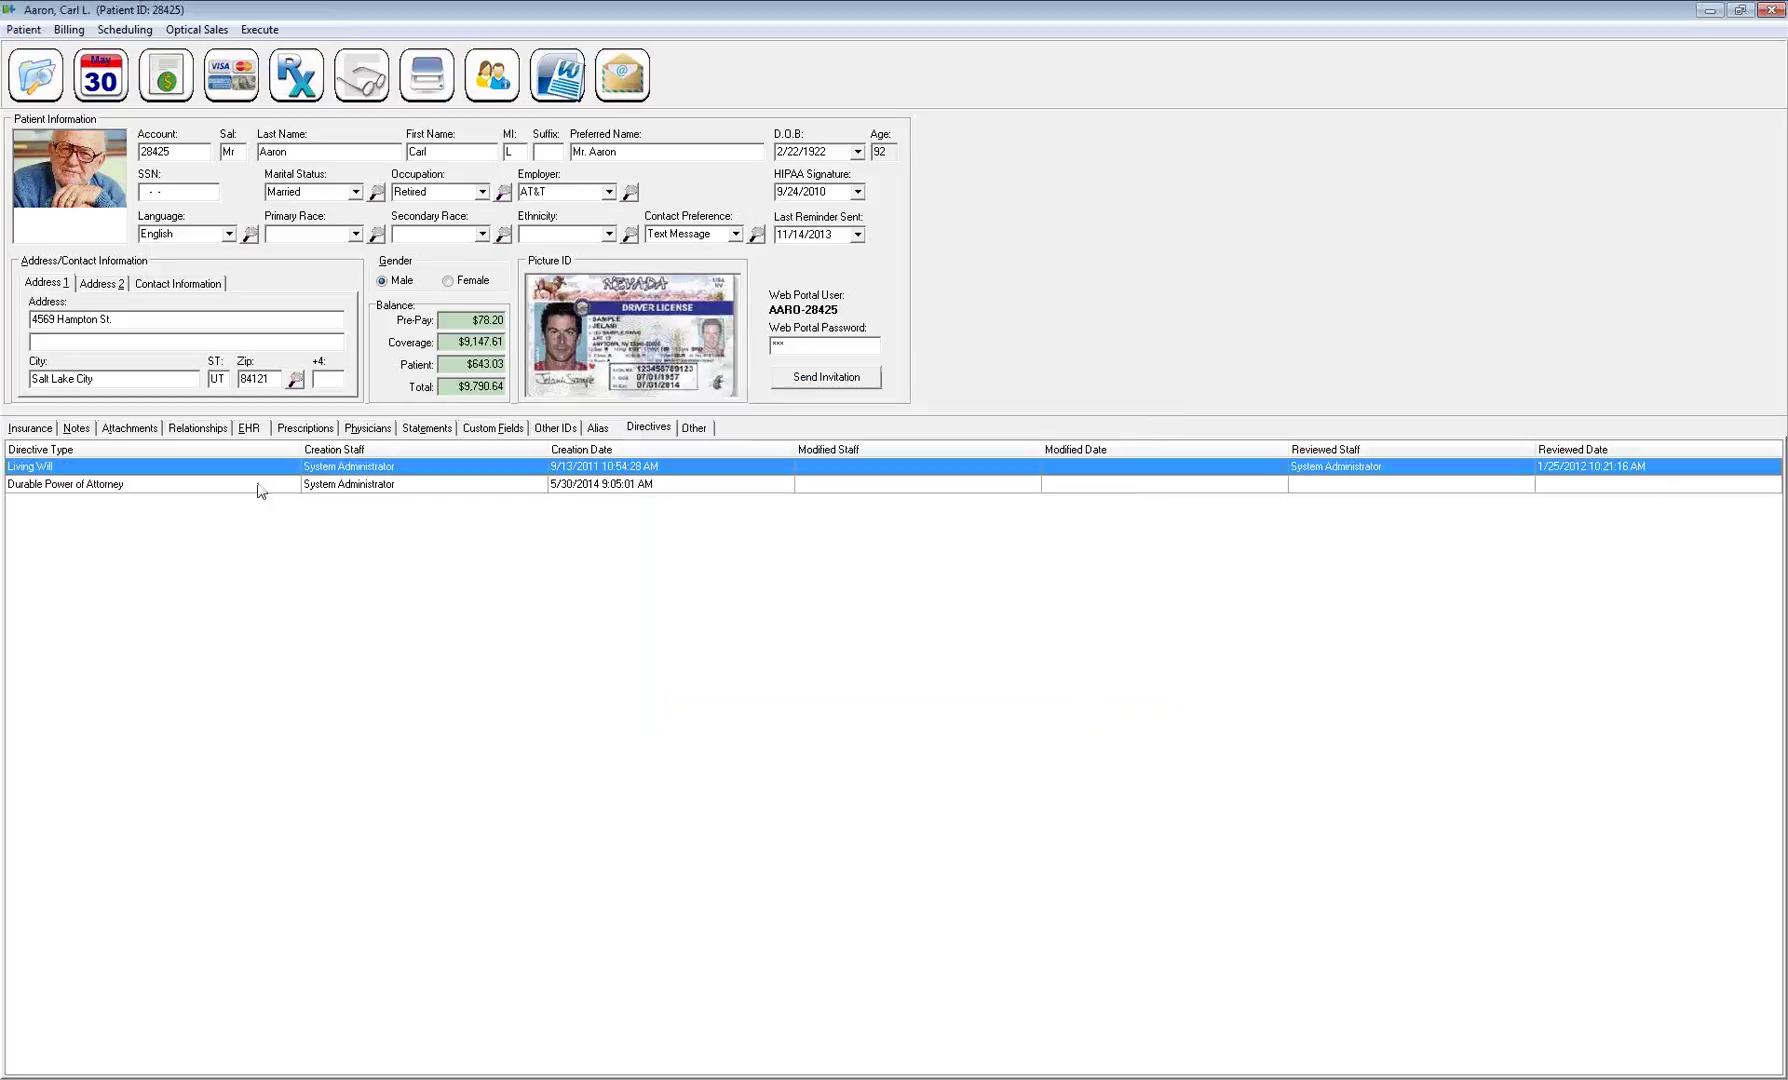
Glance at Attachments, return to Directives, then bring up the Other details tab
{"action": "left_click", "coordinate": [128, 428]}
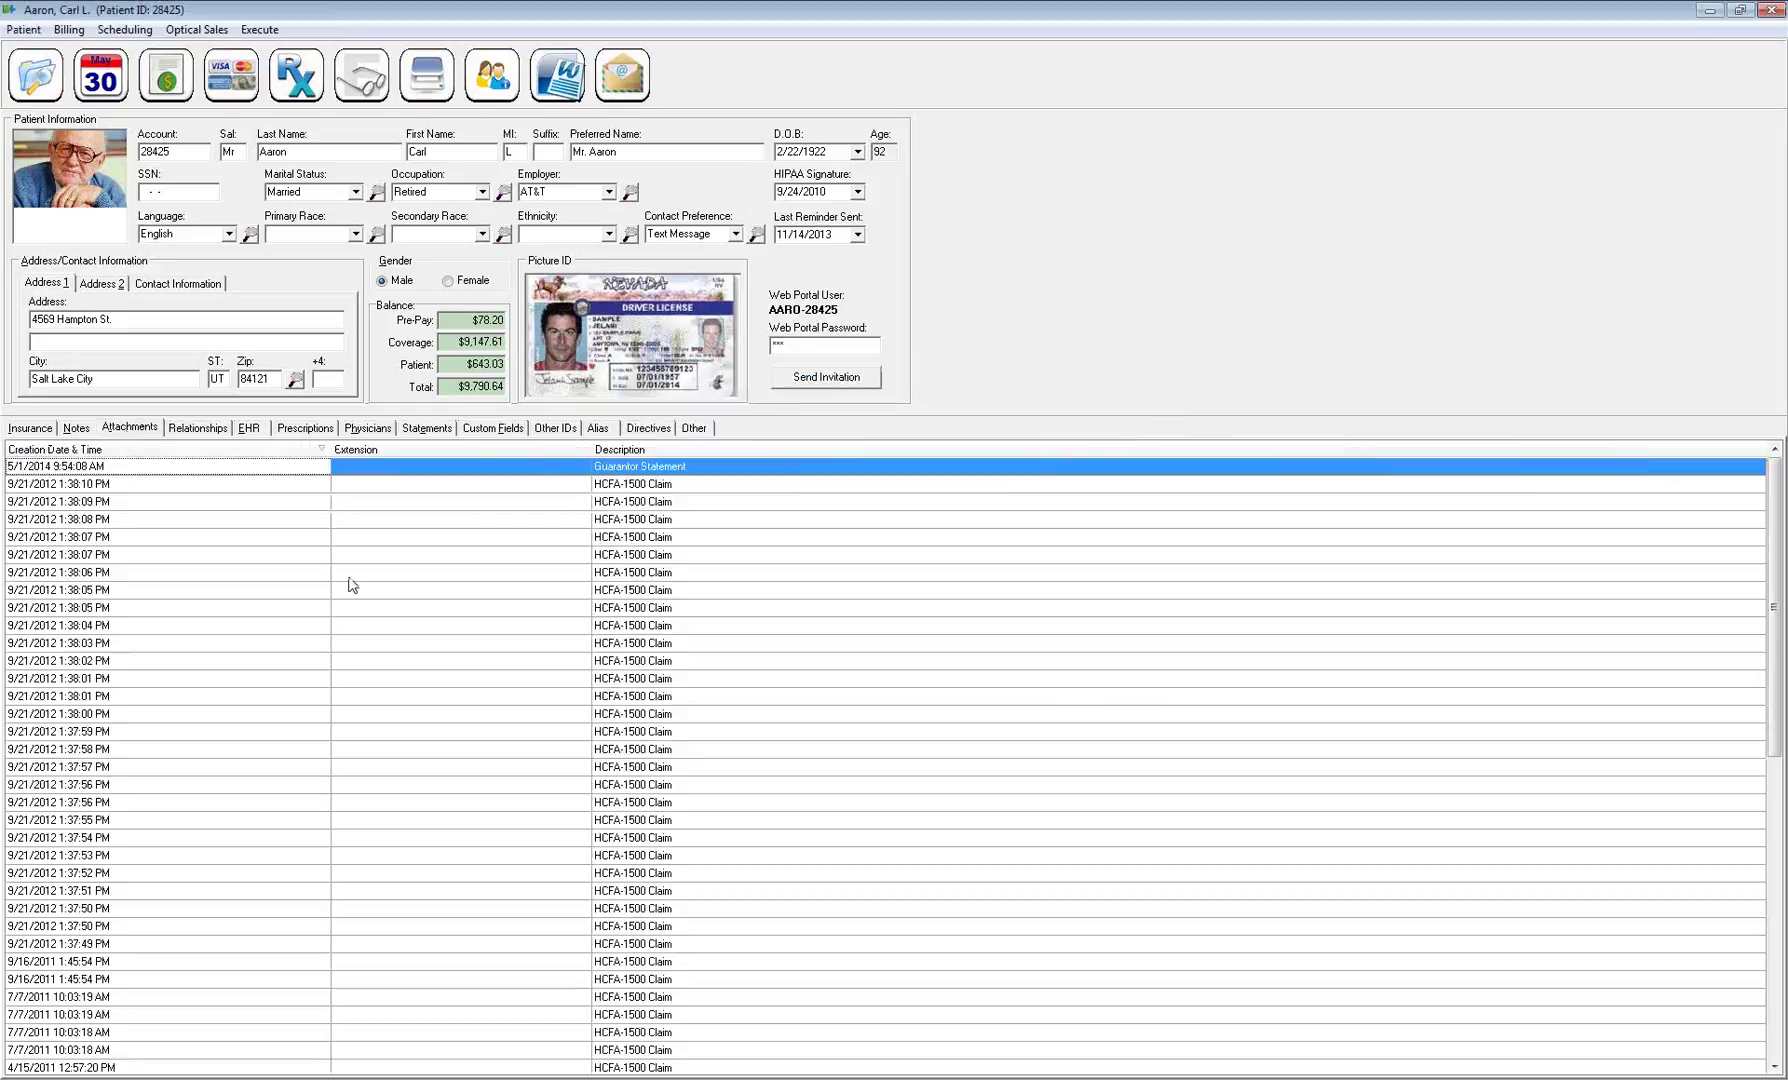
{"action": "left_click", "coordinate": [651, 429]}
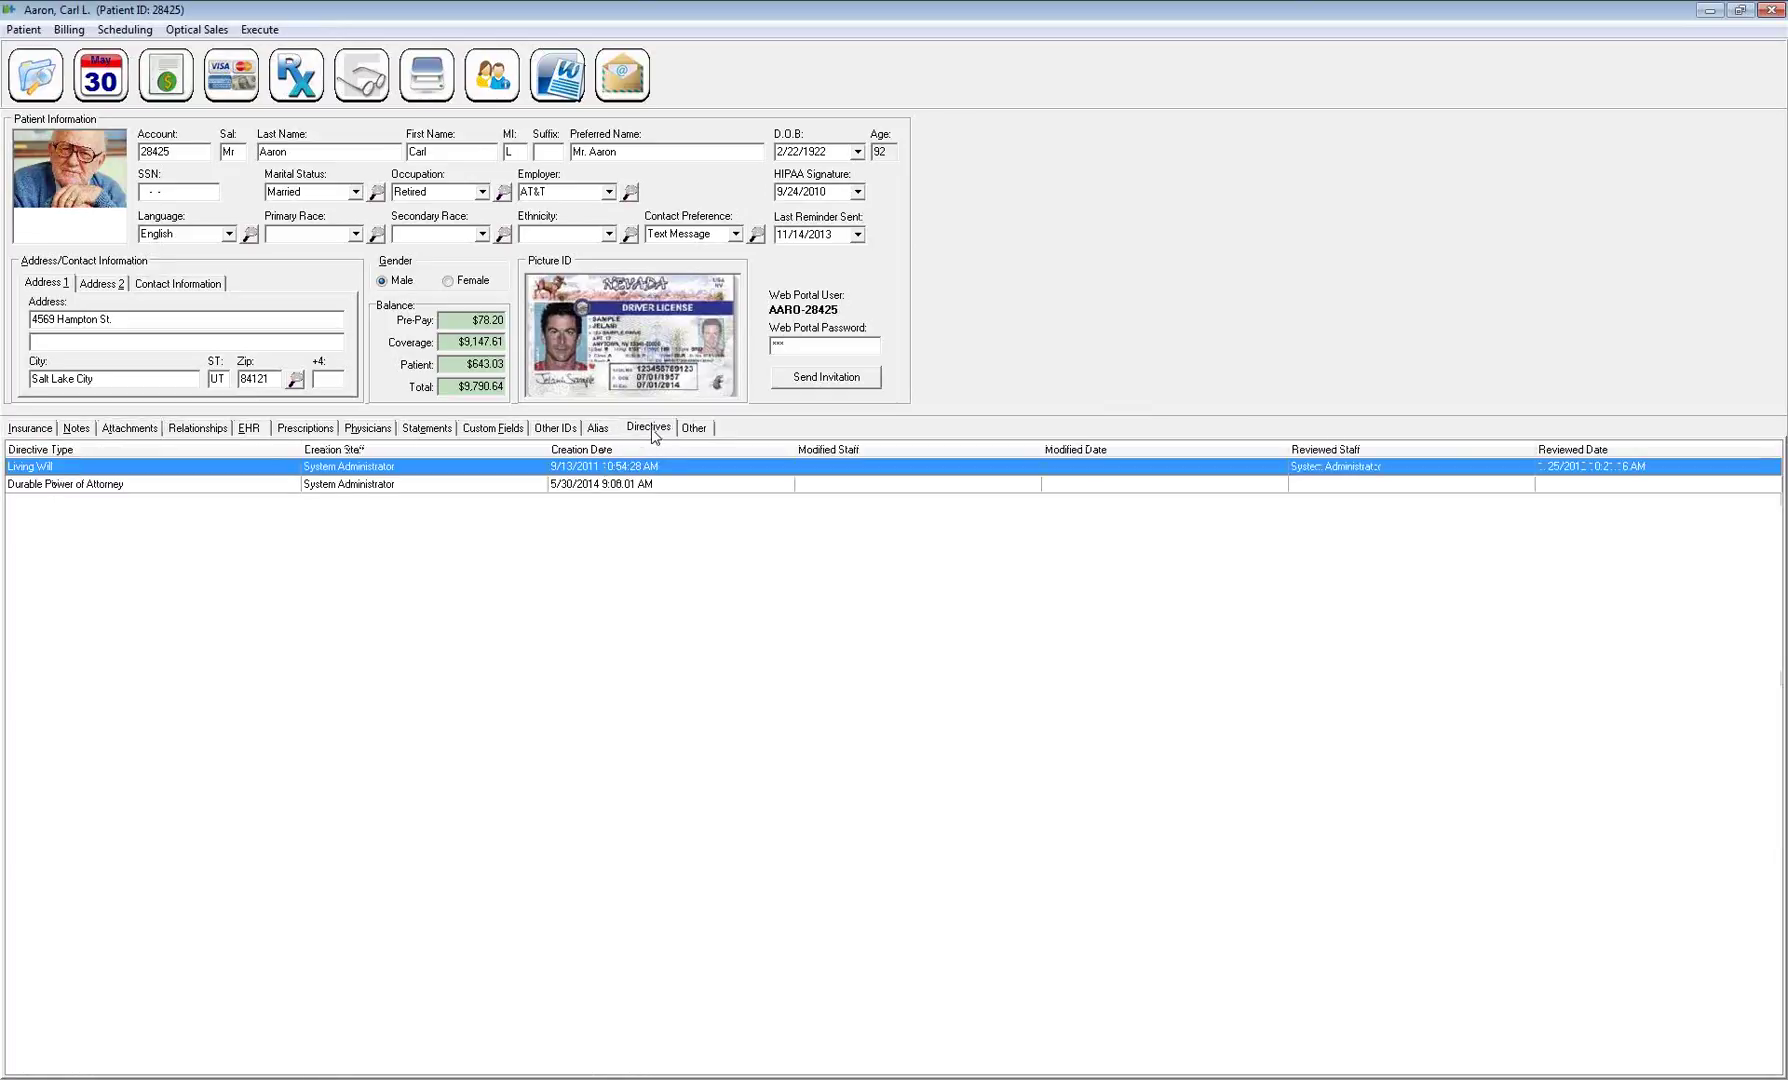
{"action": "right_click", "coordinate": [486, 480]}
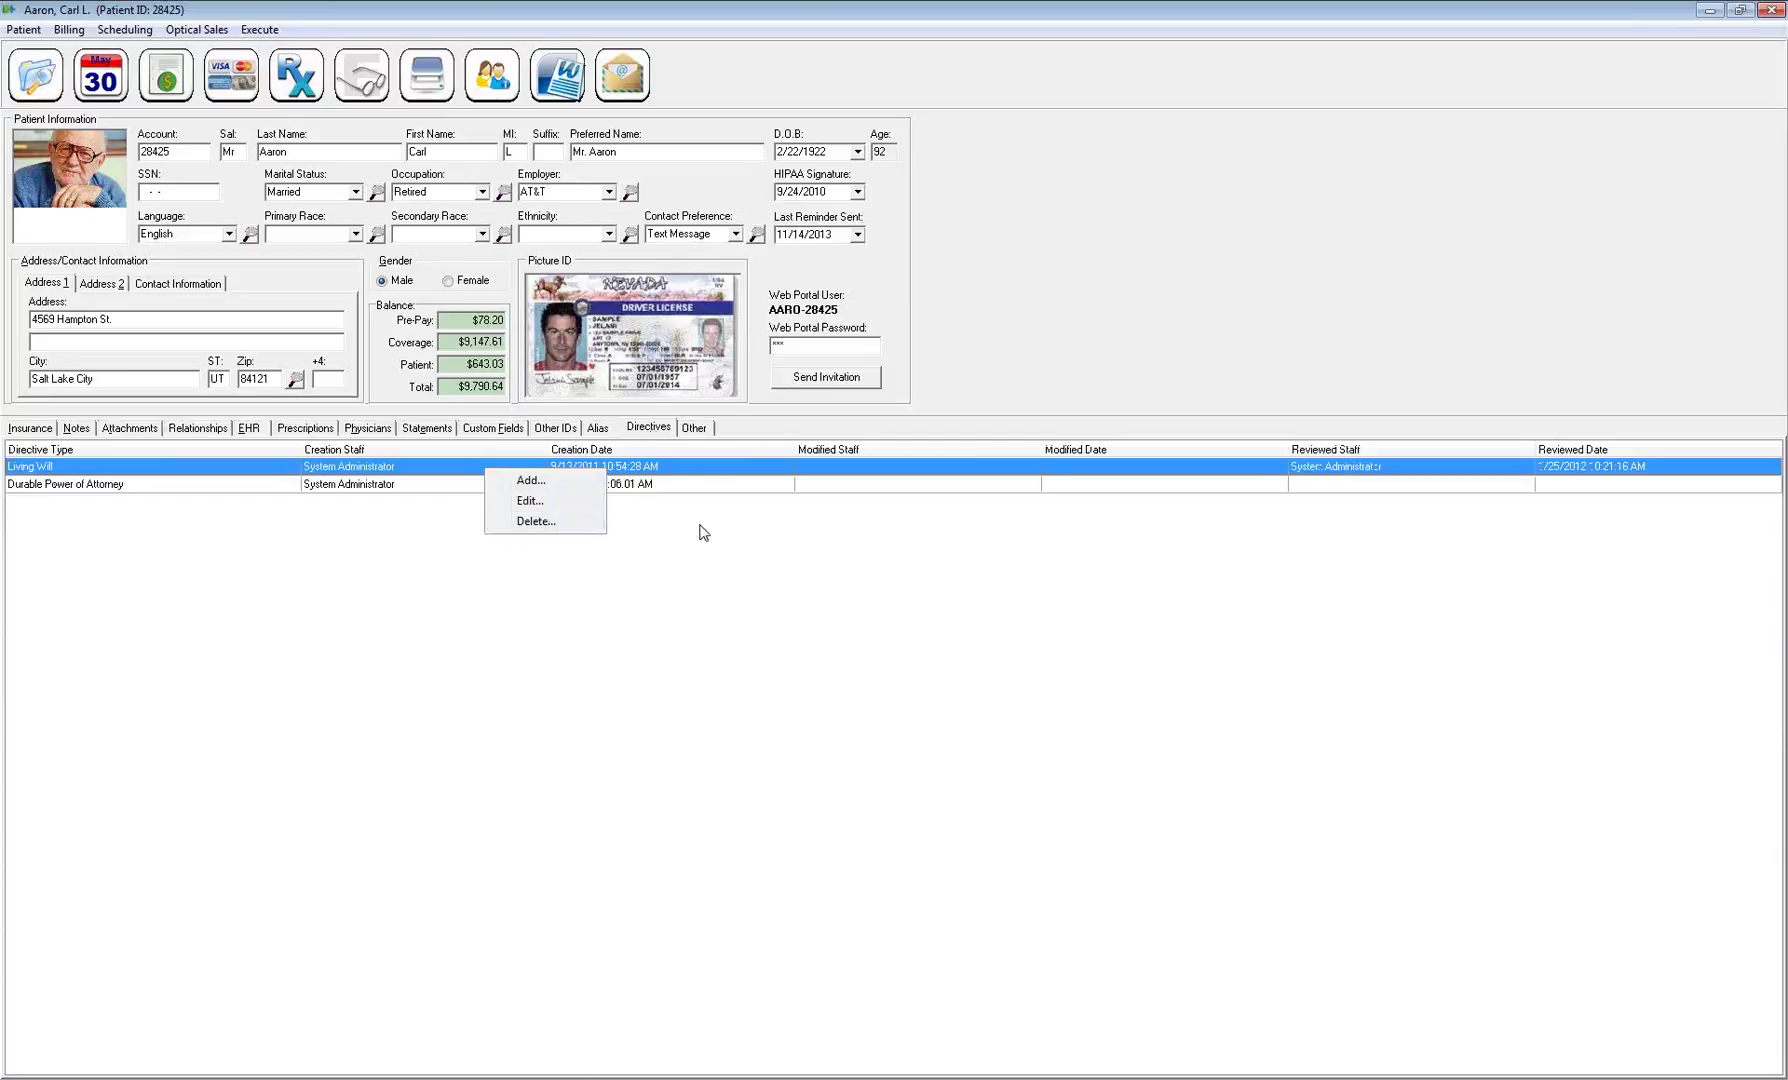
{"action": "left_click", "coordinate": [702, 430]}
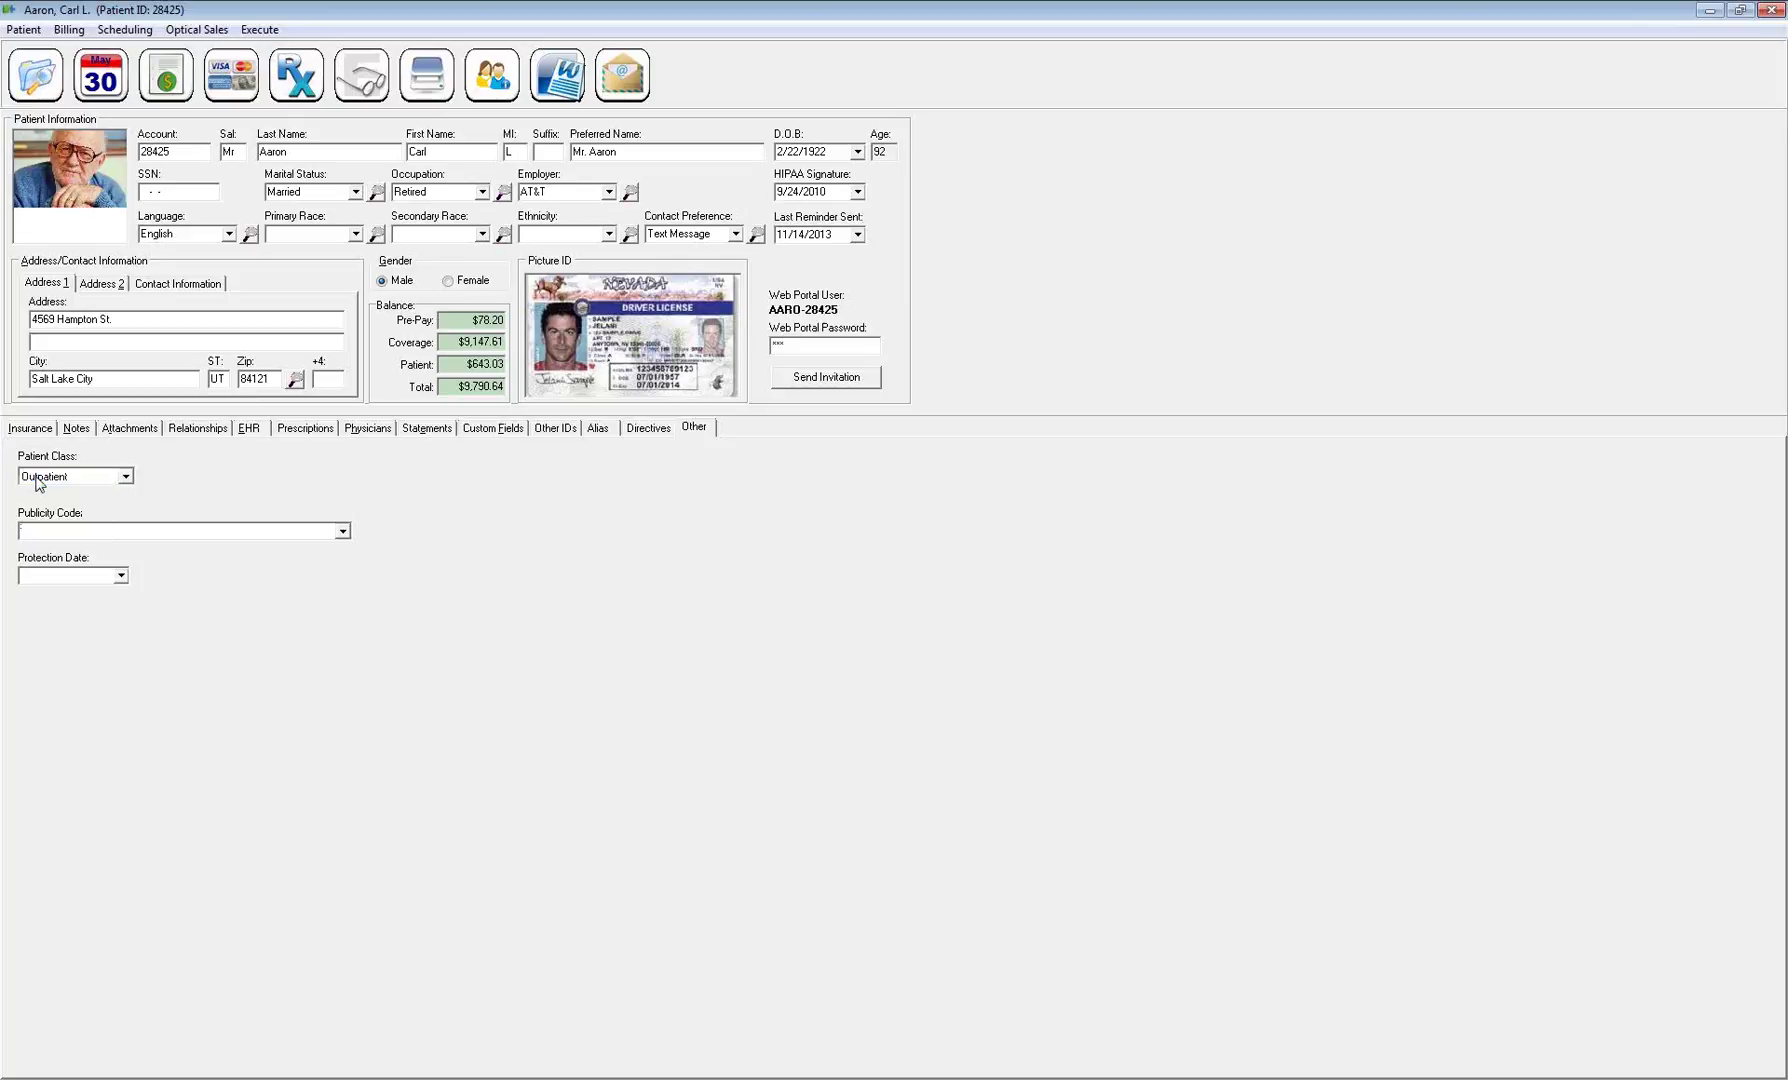
Choose 'Reminder only - no calls' as the Publicity Code, leaving Protection Date blank
{"action": "left_click", "coordinate": [343, 532]}
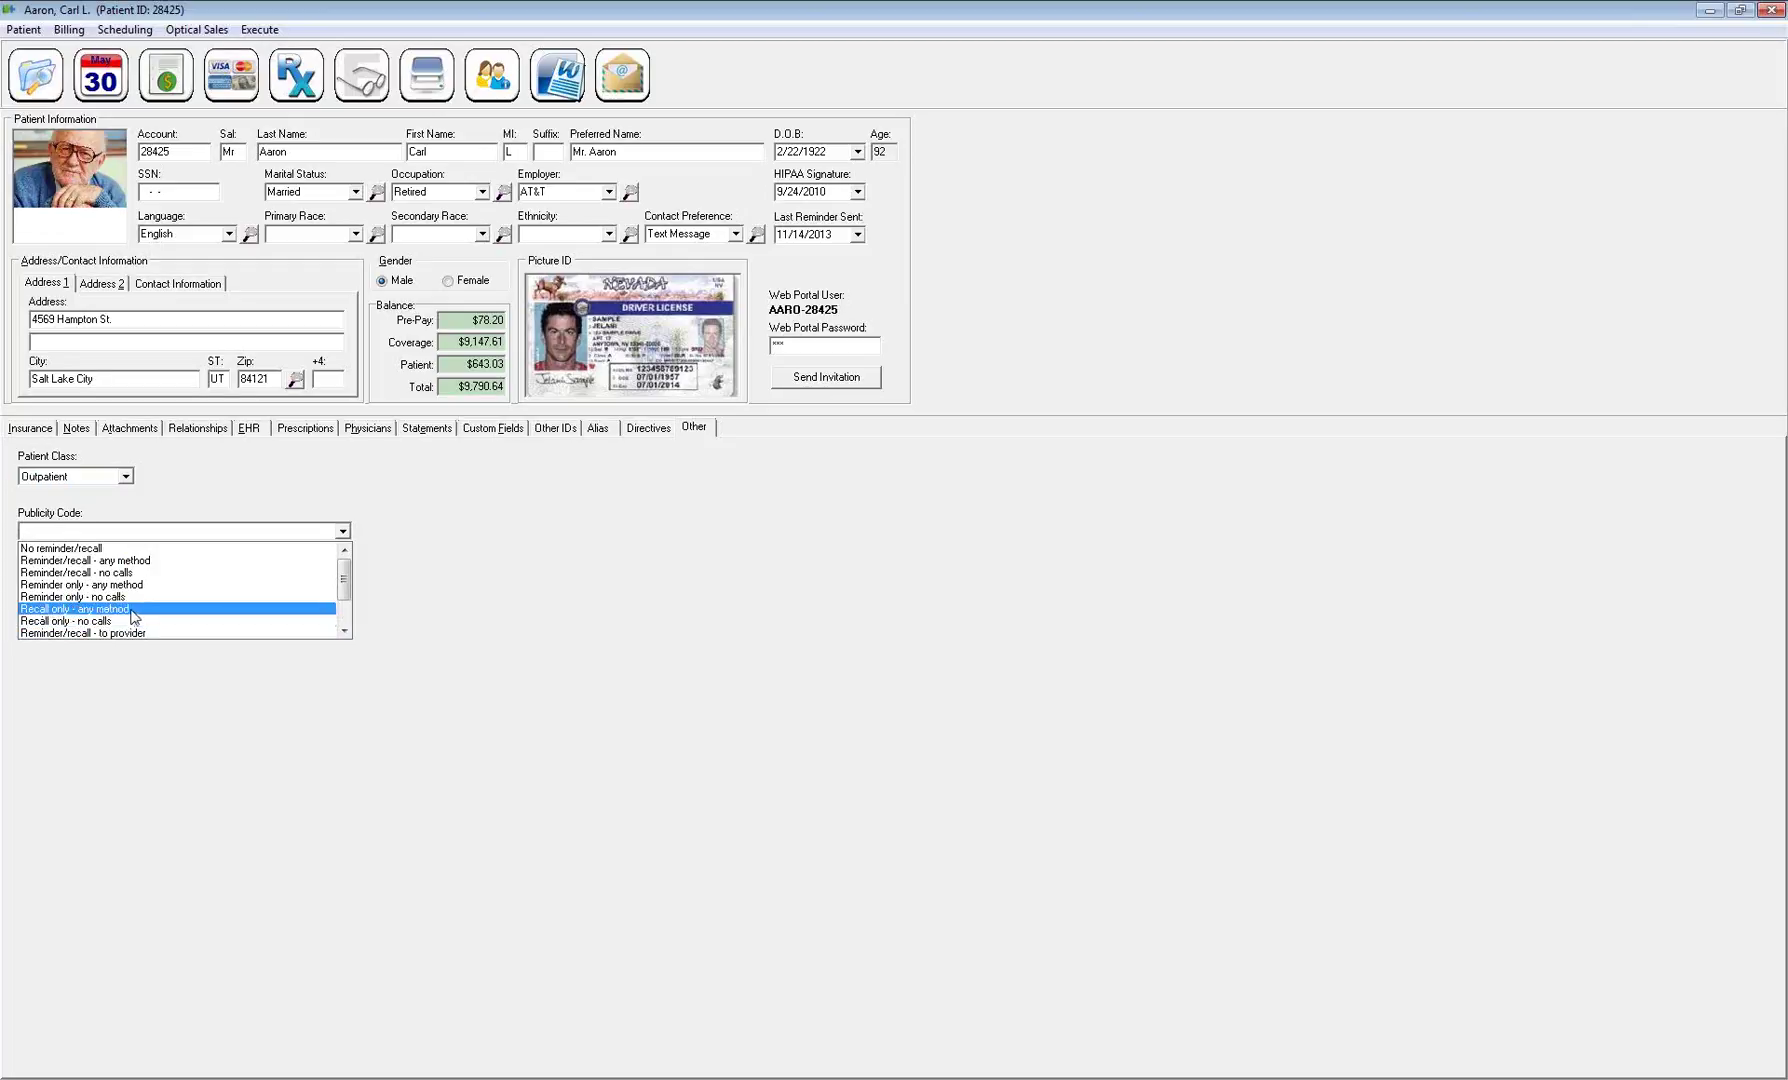
{"action": "left_click", "coordinate": [838, 242]}
{"action": "left_click_drag", "start_coordinate": [838, 238], "coordinate": [758, 232]}
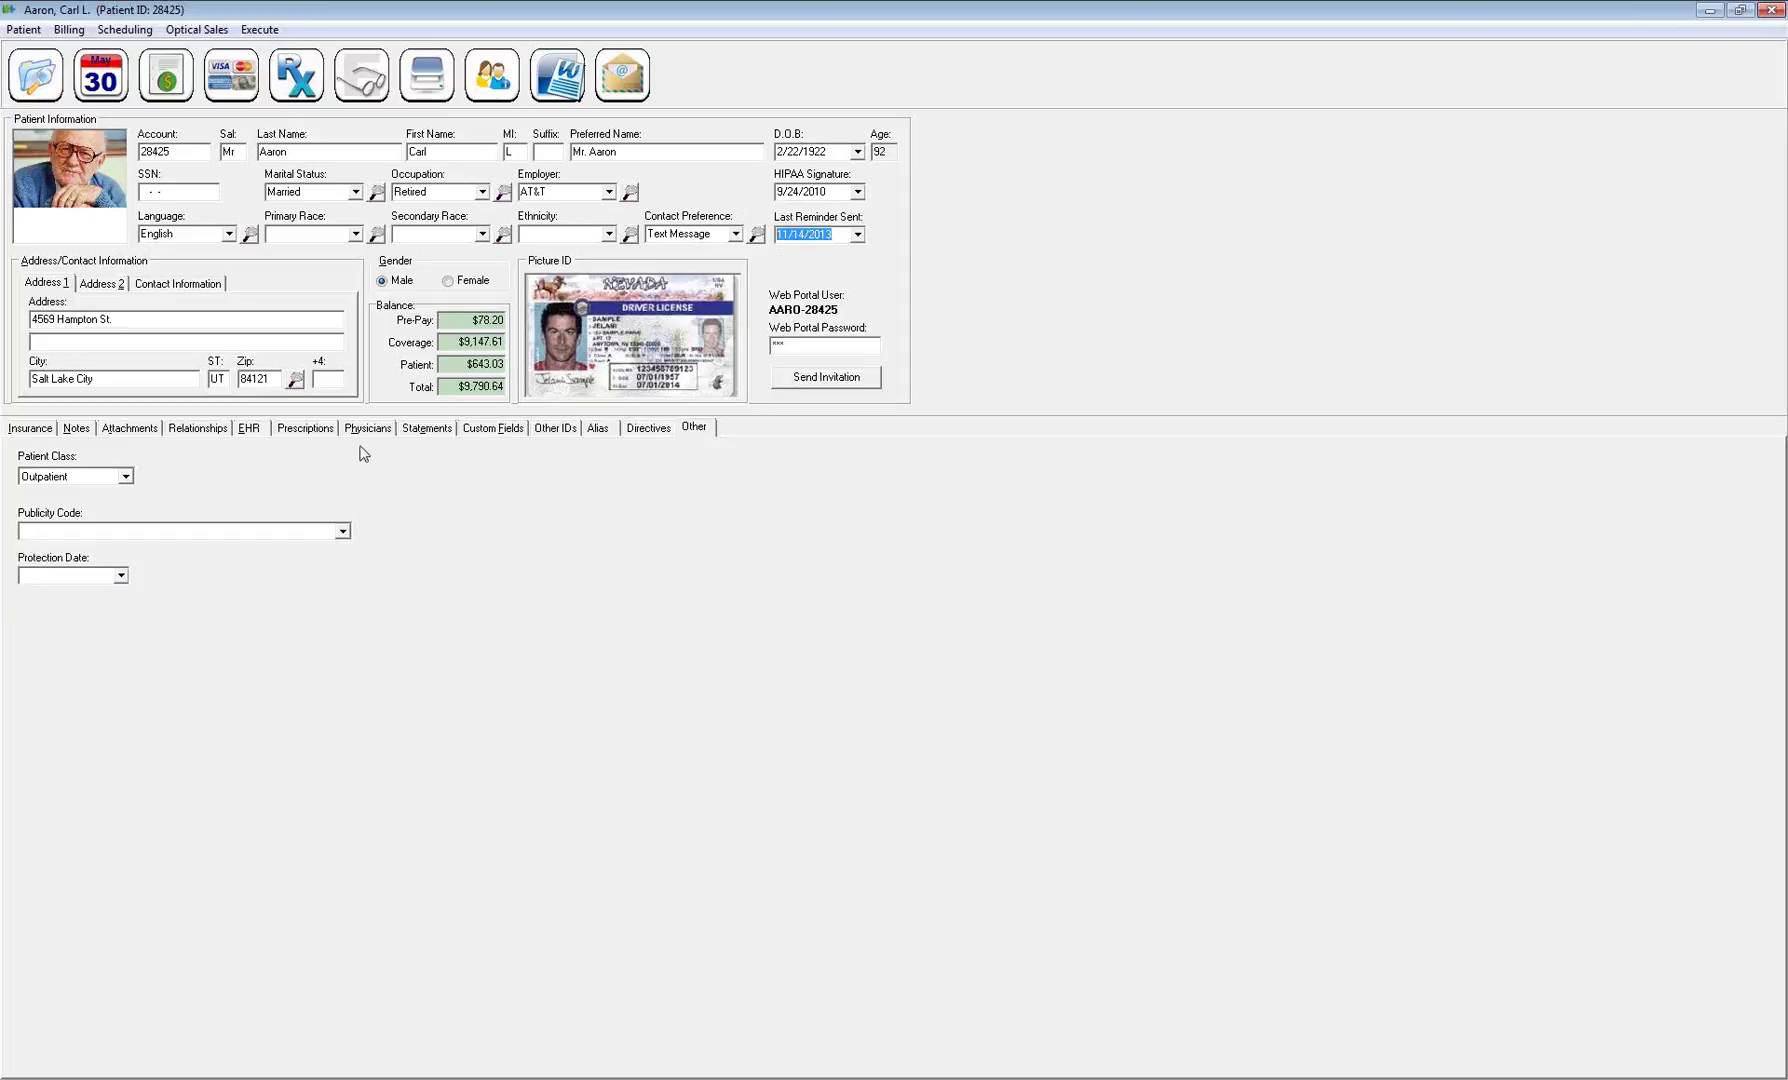
{"action": "left_click", "coordinate": [342, 531]}
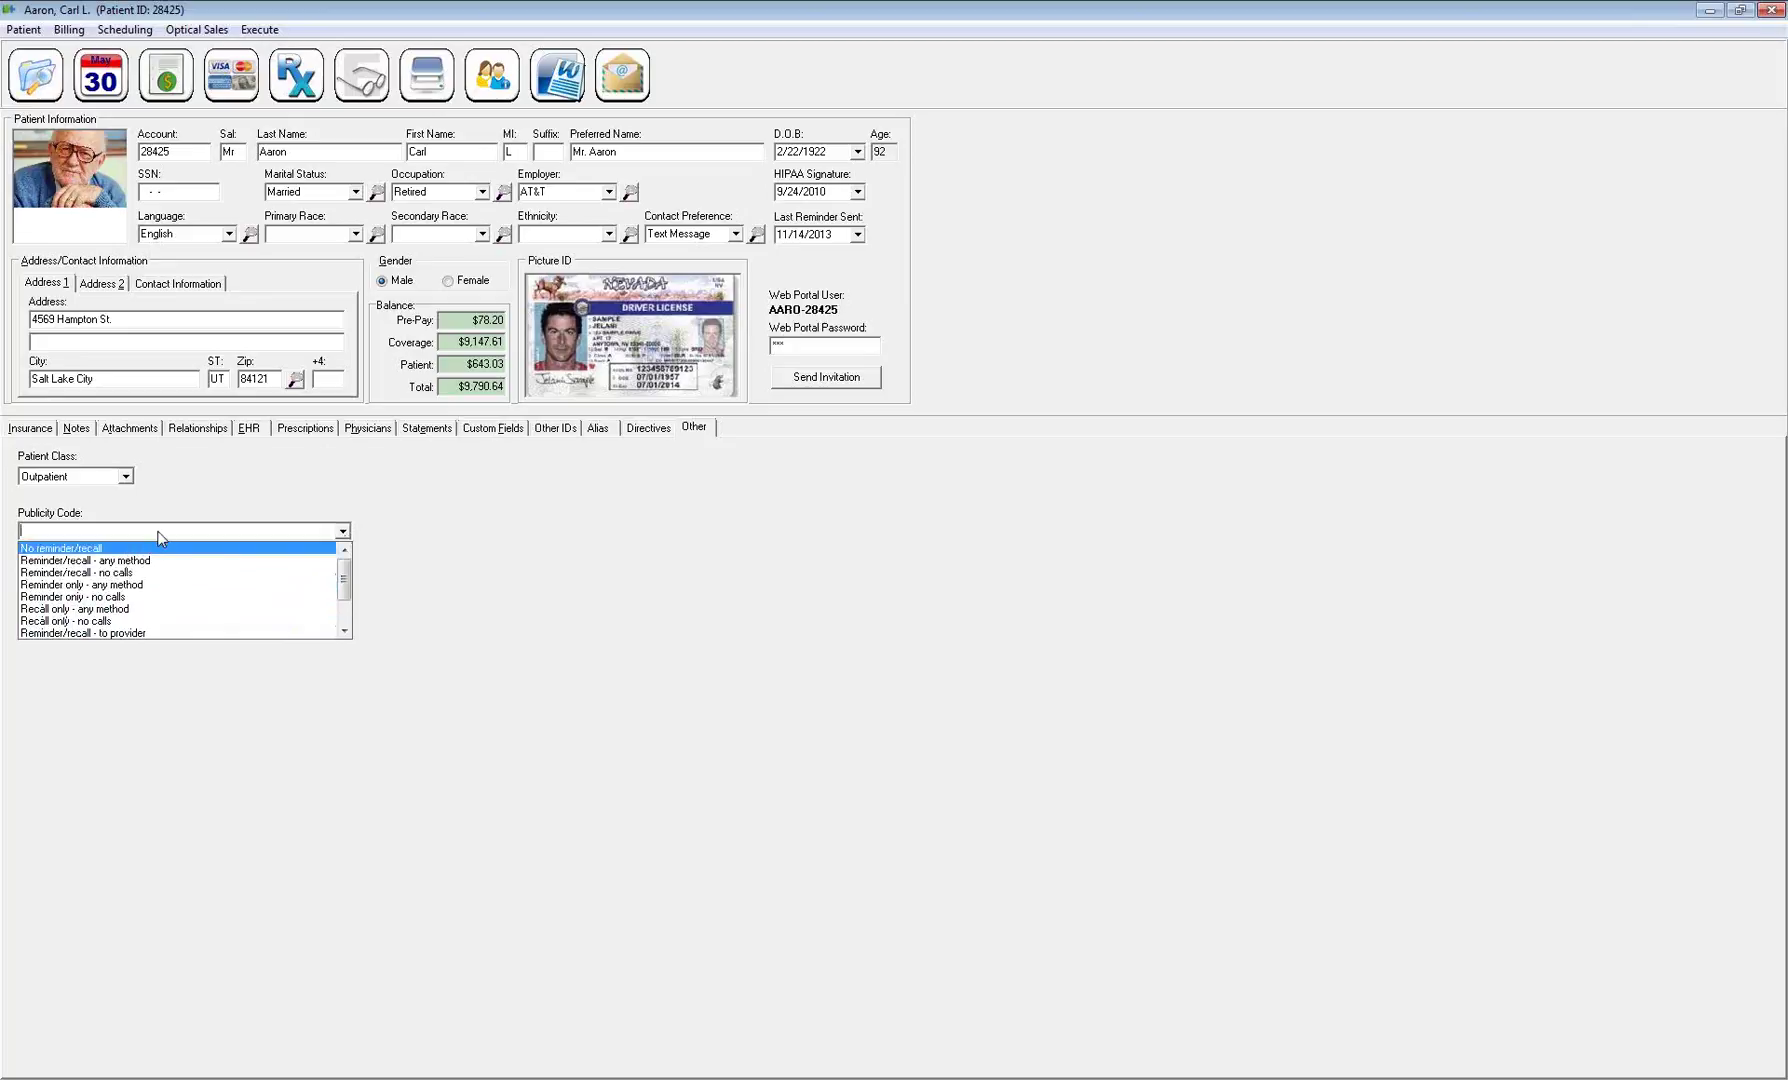
{"action": "left_click", "coordinate": [90, 600]}
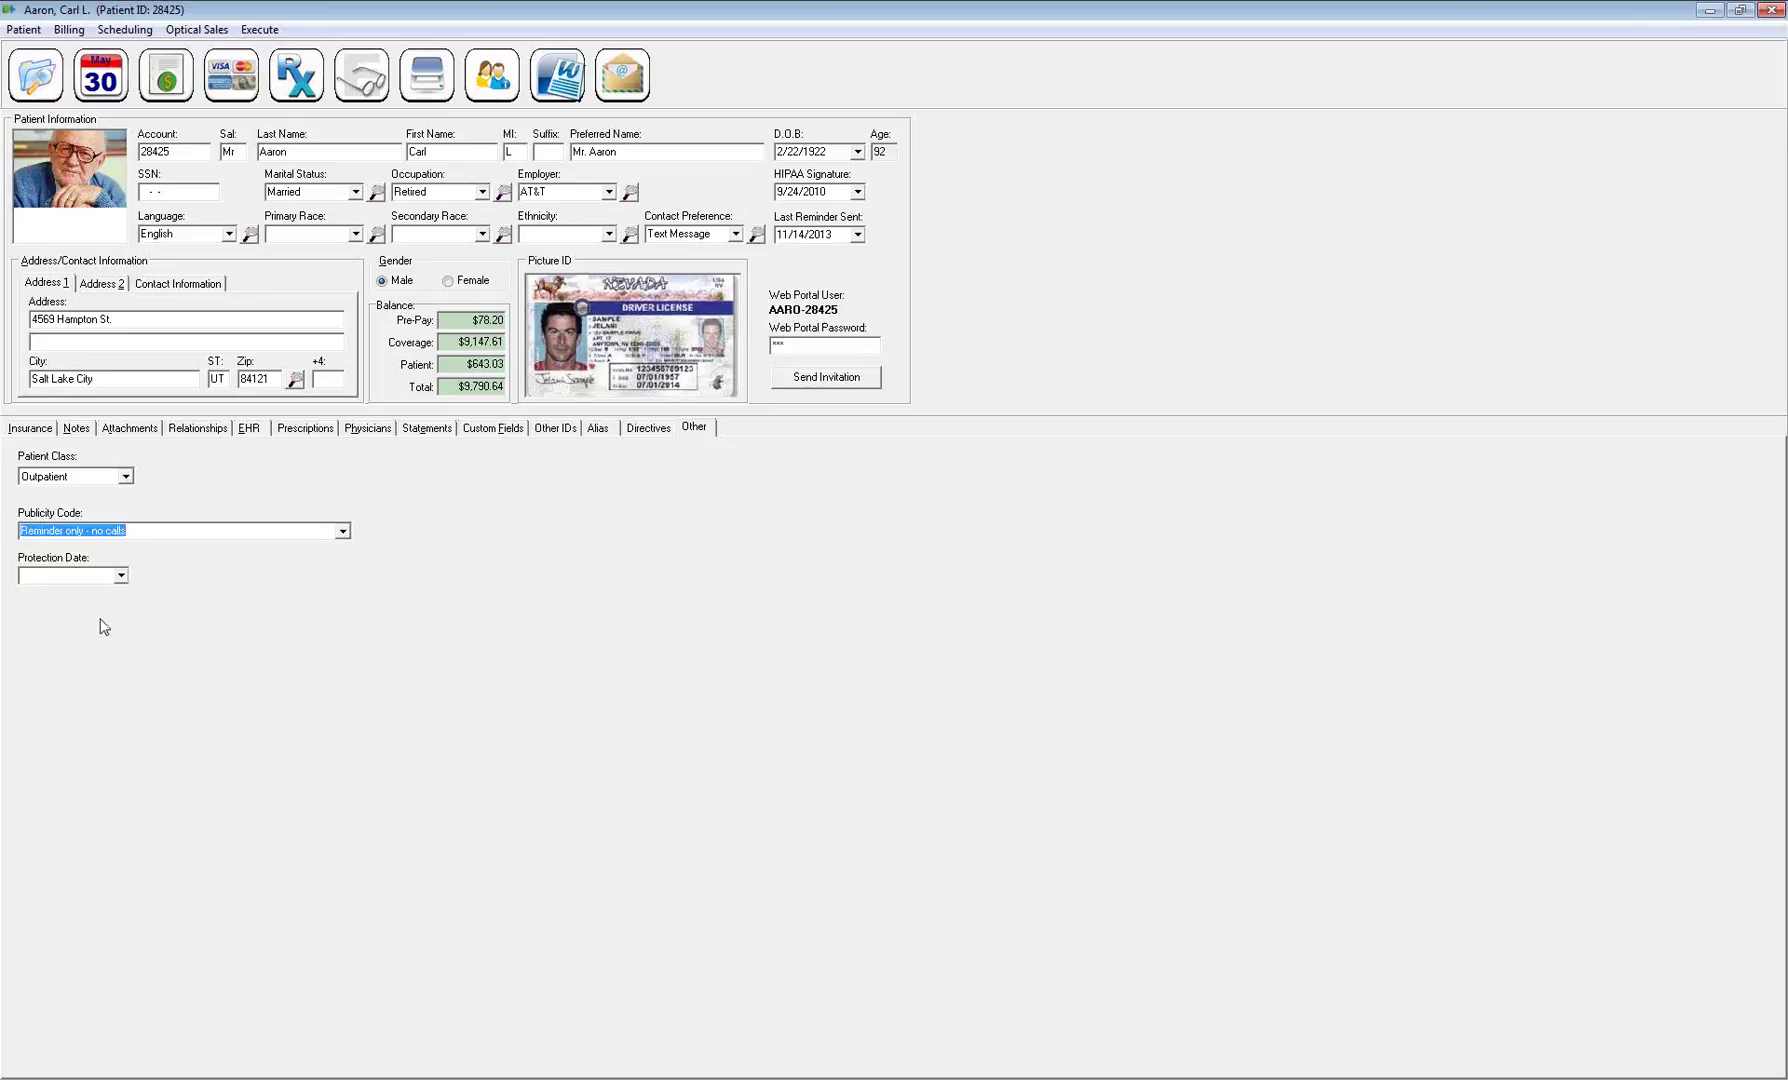
{"action": "left_click", "coordinate": [120, 577]}
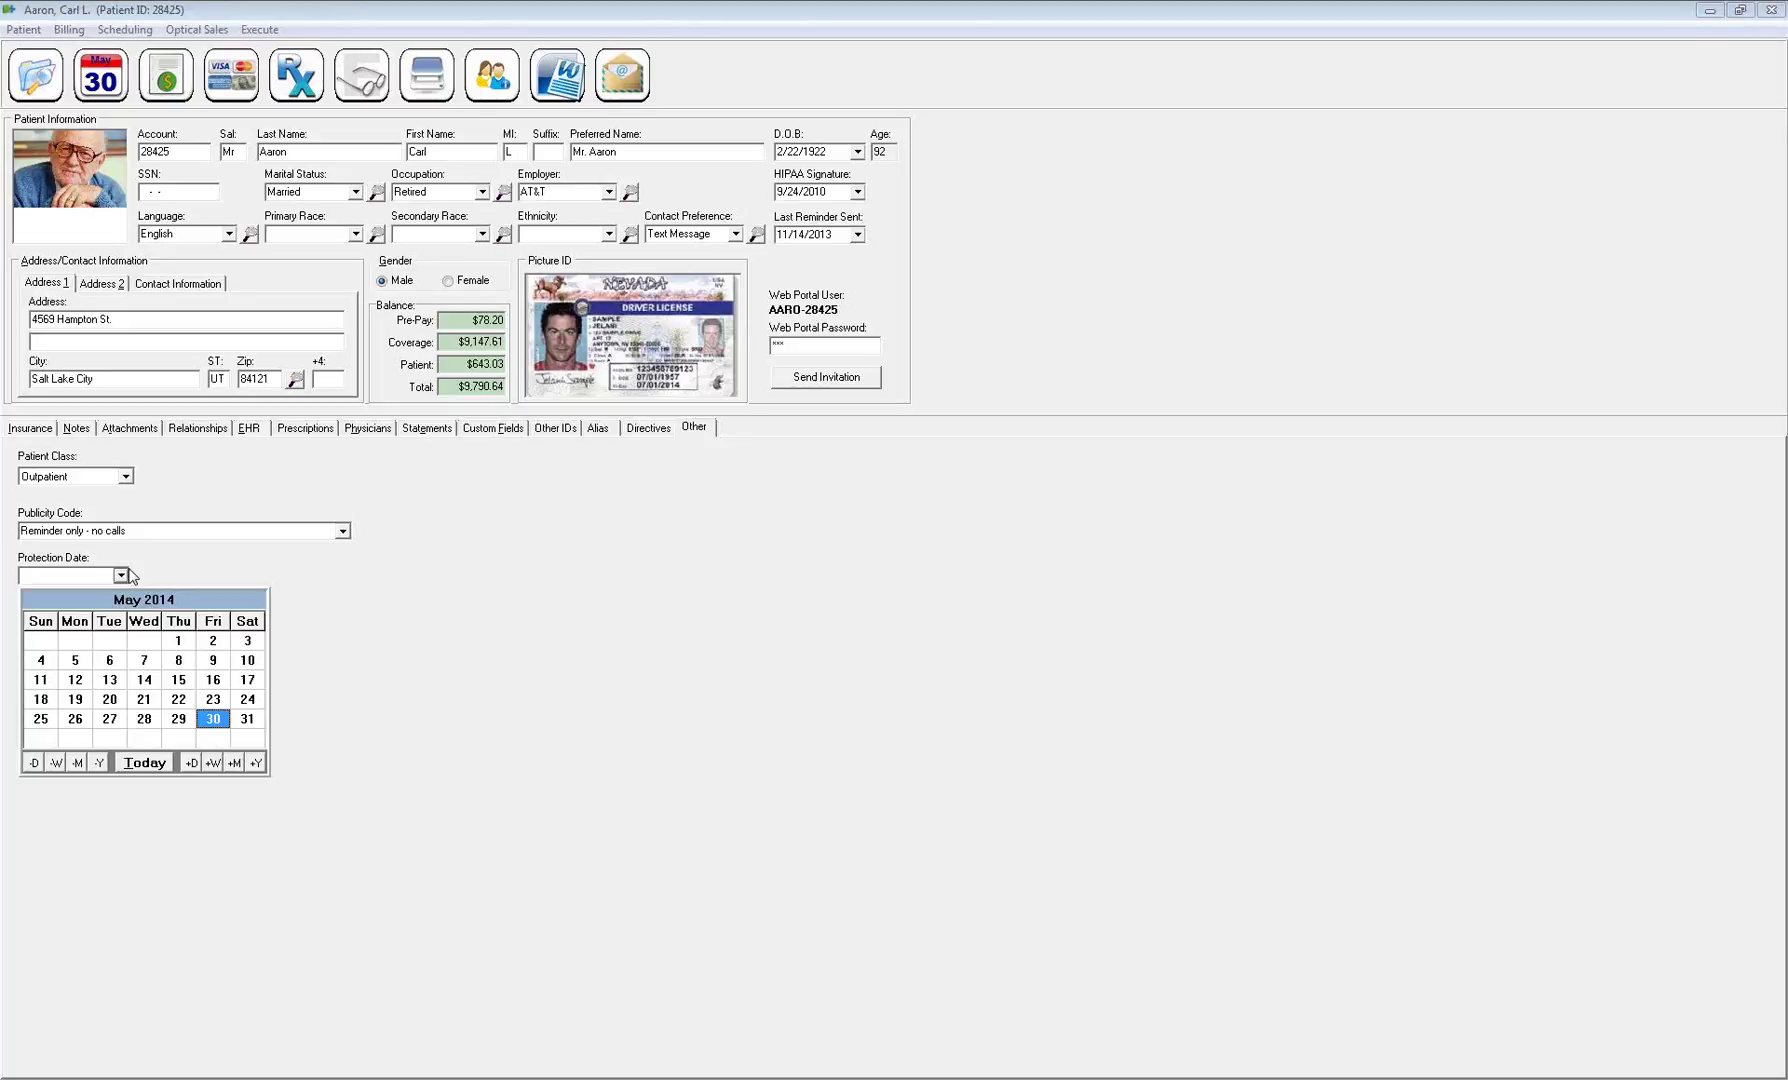
{"action": "left_click", "coordinate": [74, 577]}
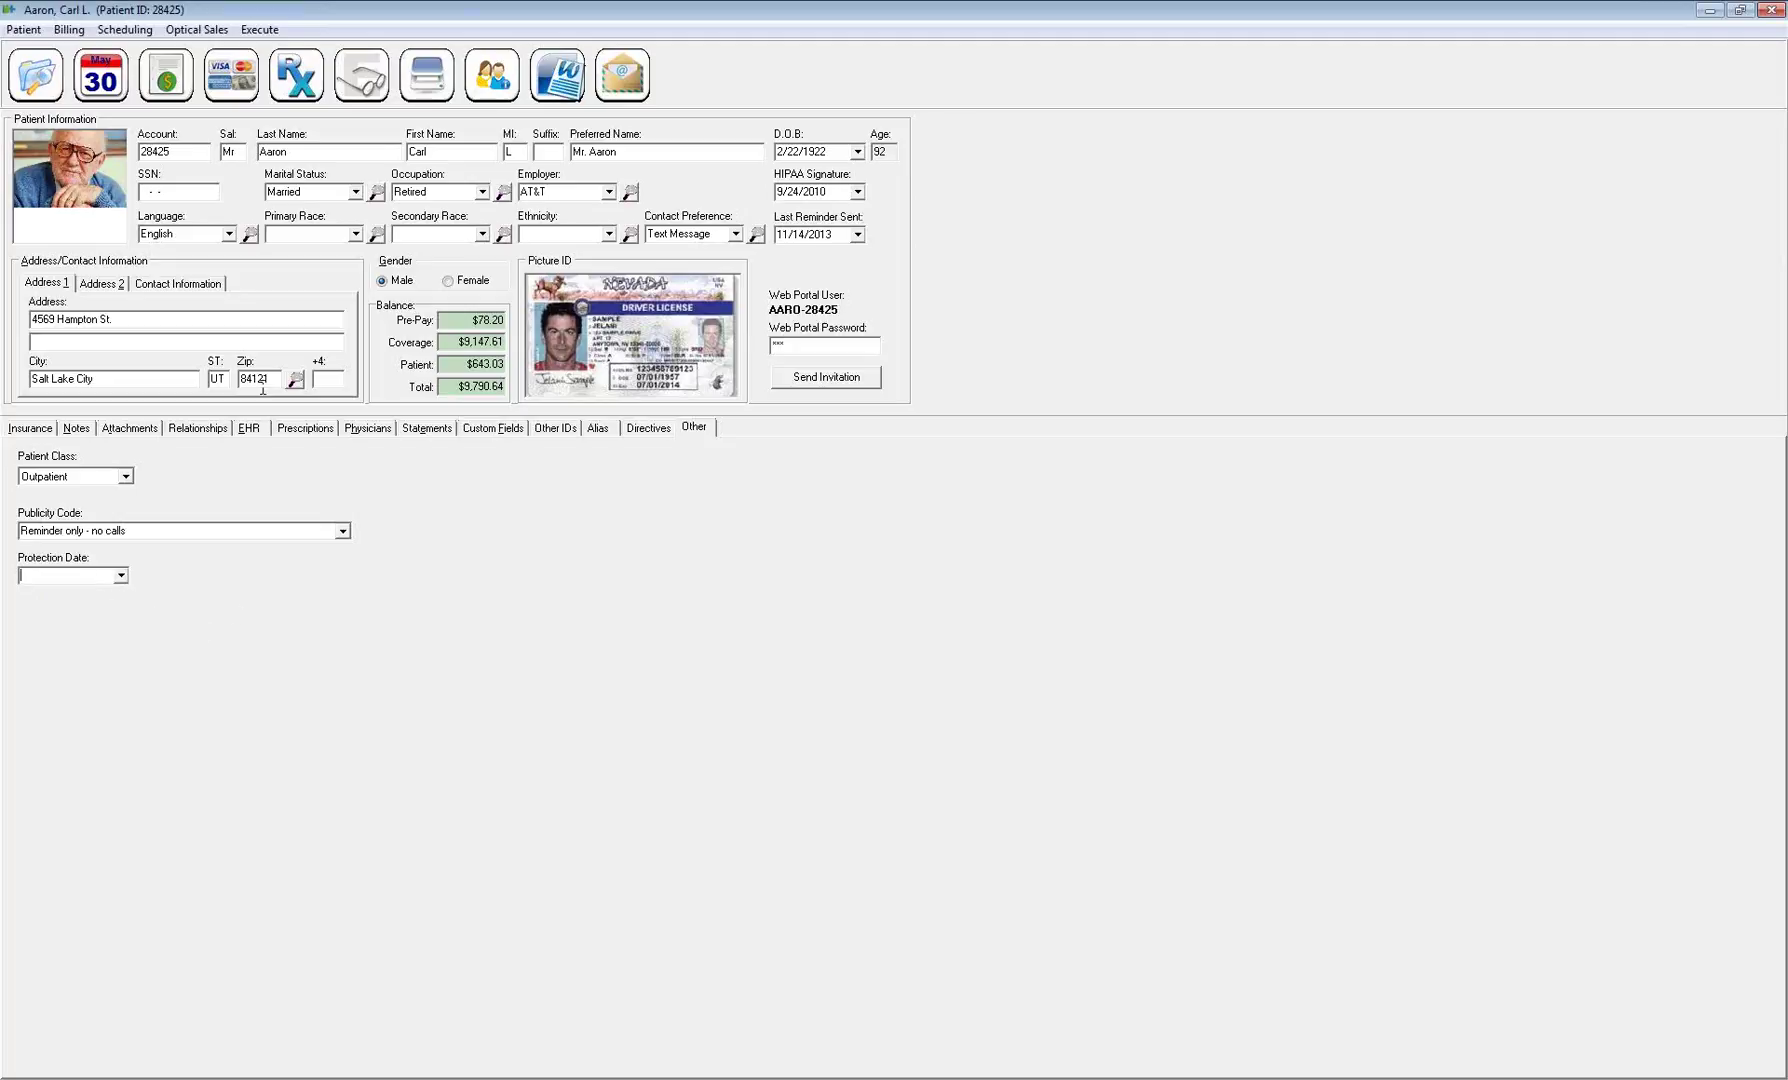
Show the Insurance coverage, then open Switch Patient, close it, and reopen the search from the toolbar
{"action": "left_click", "coordinate": [21, 437]}
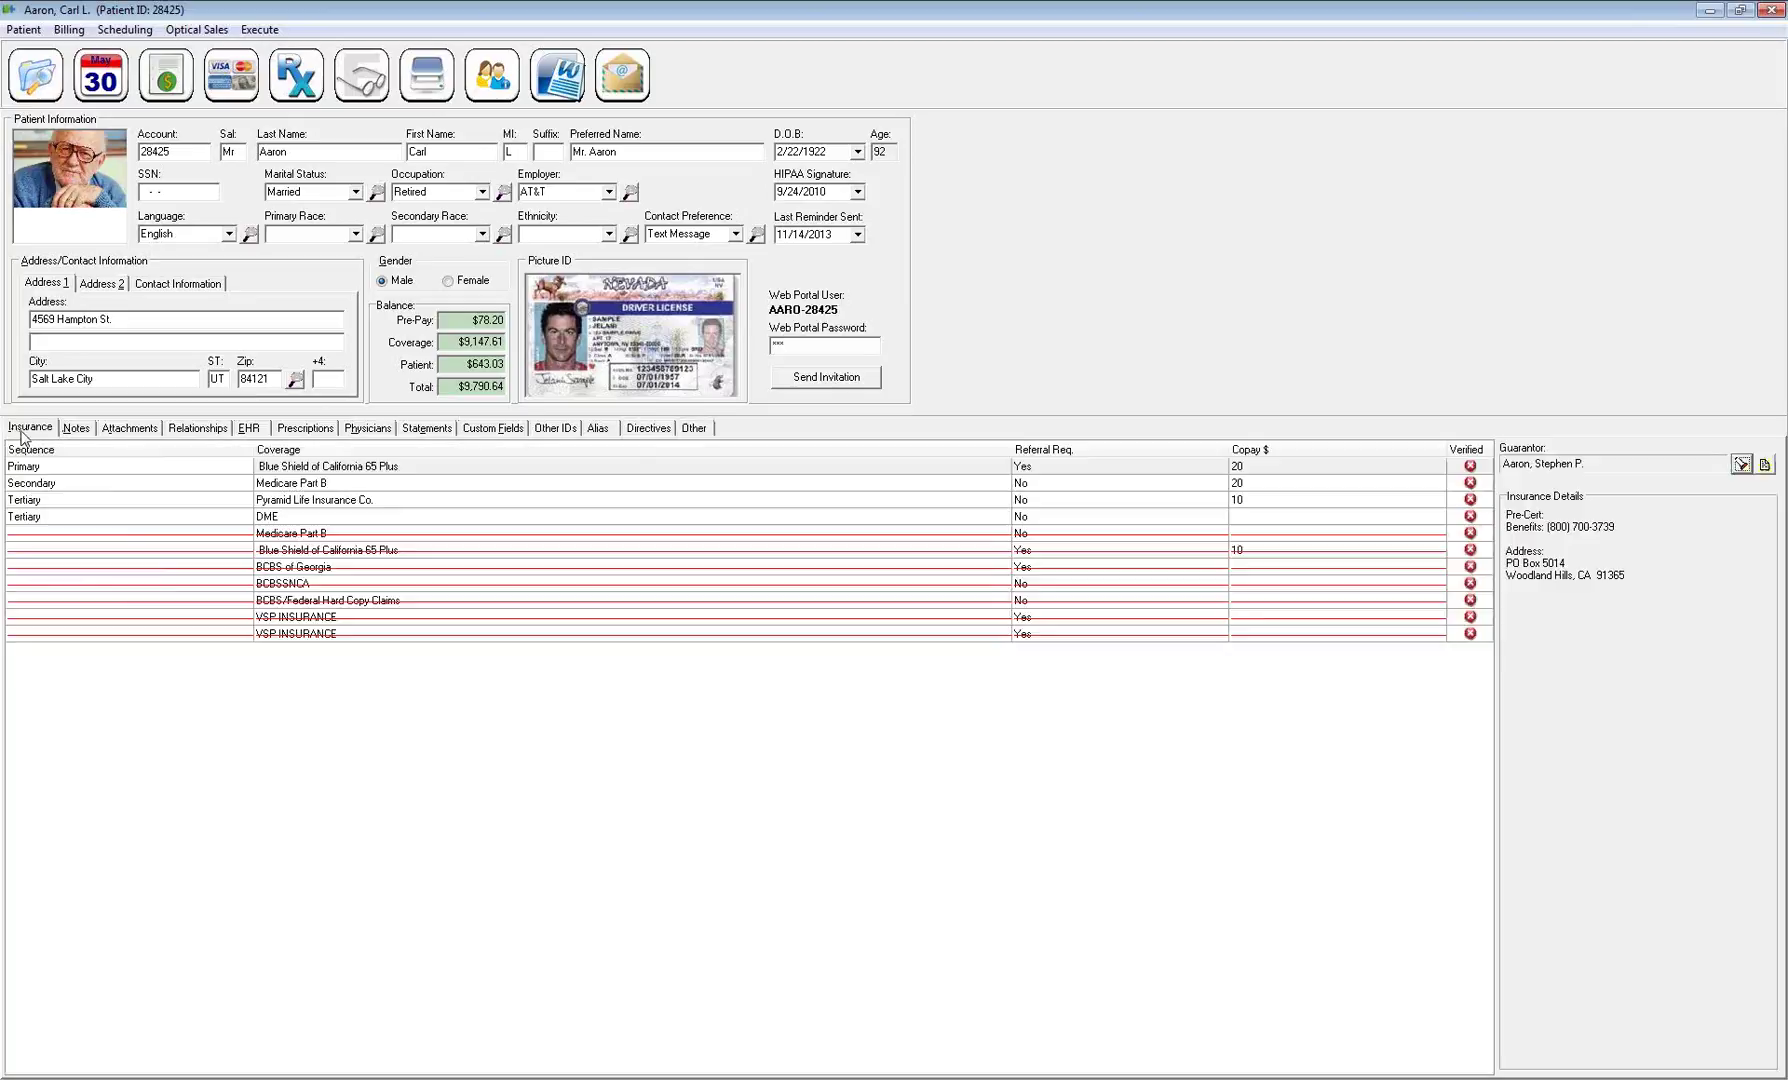
{"action": "left_click", "coordinate": [22, 30]}
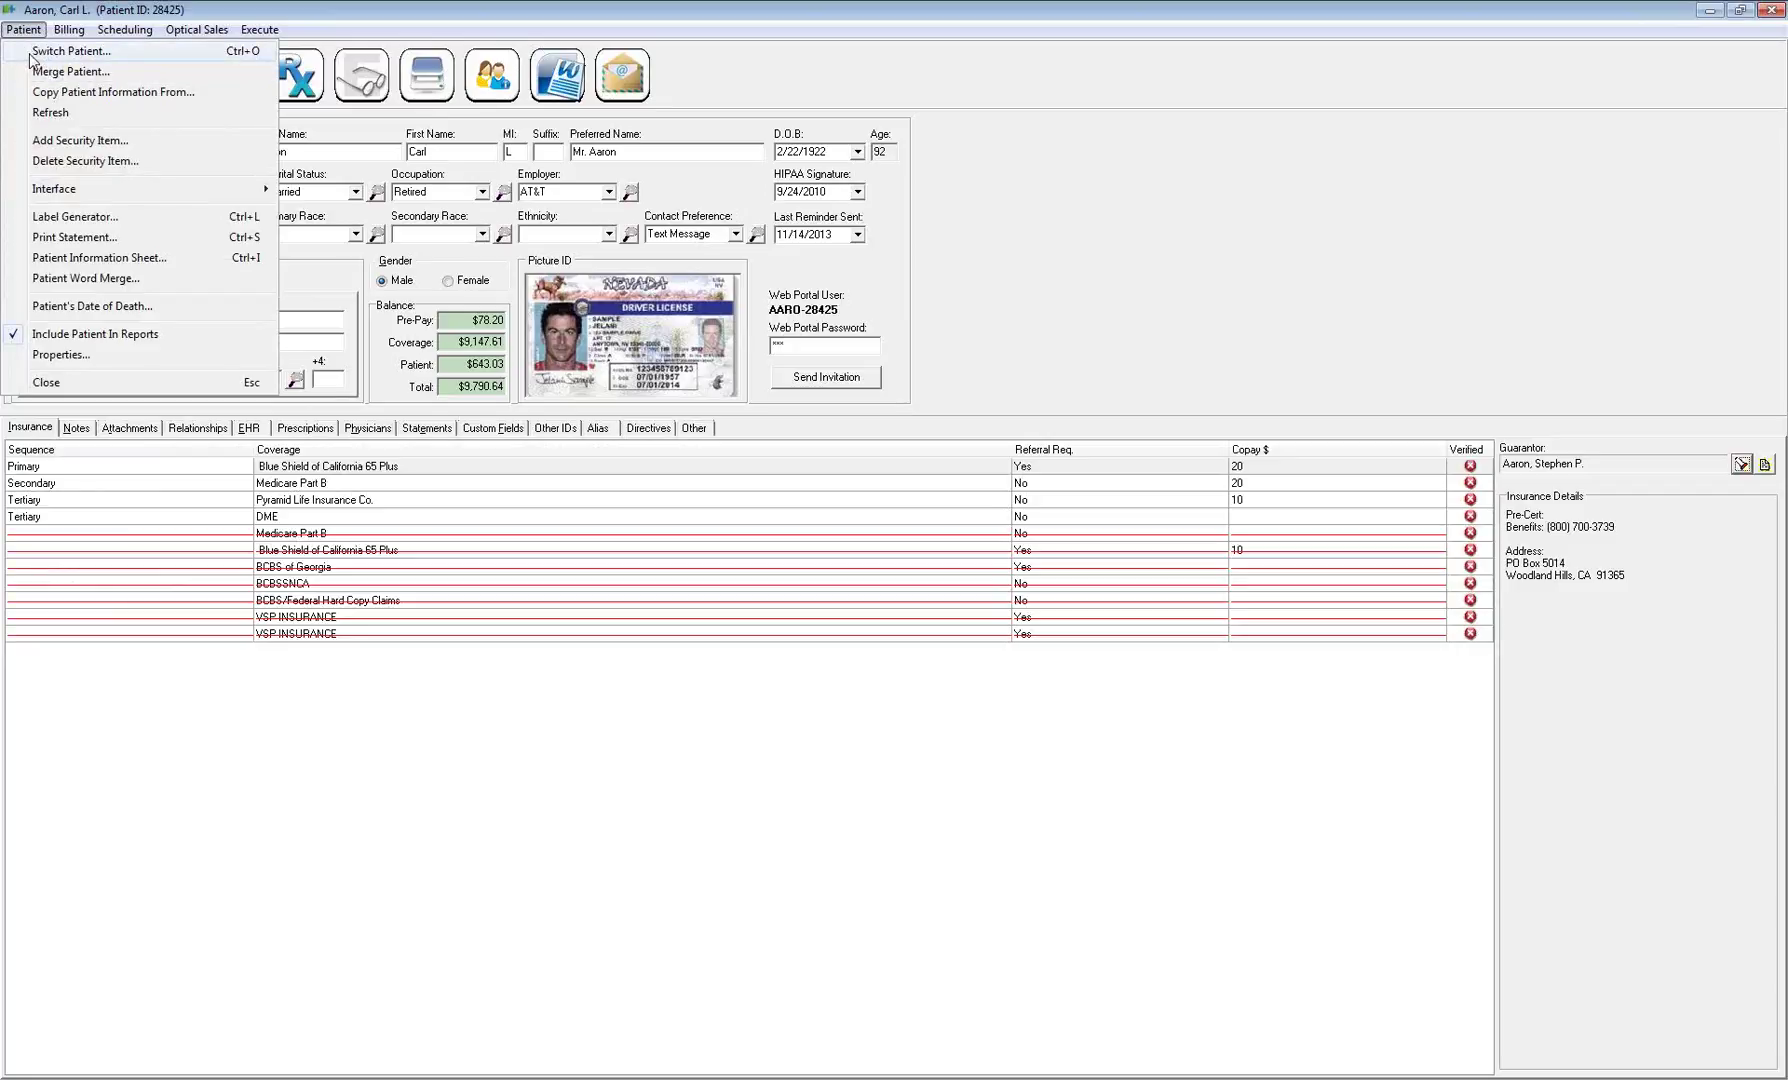
{"action": "left_click", "coordinate": [38, 55]}
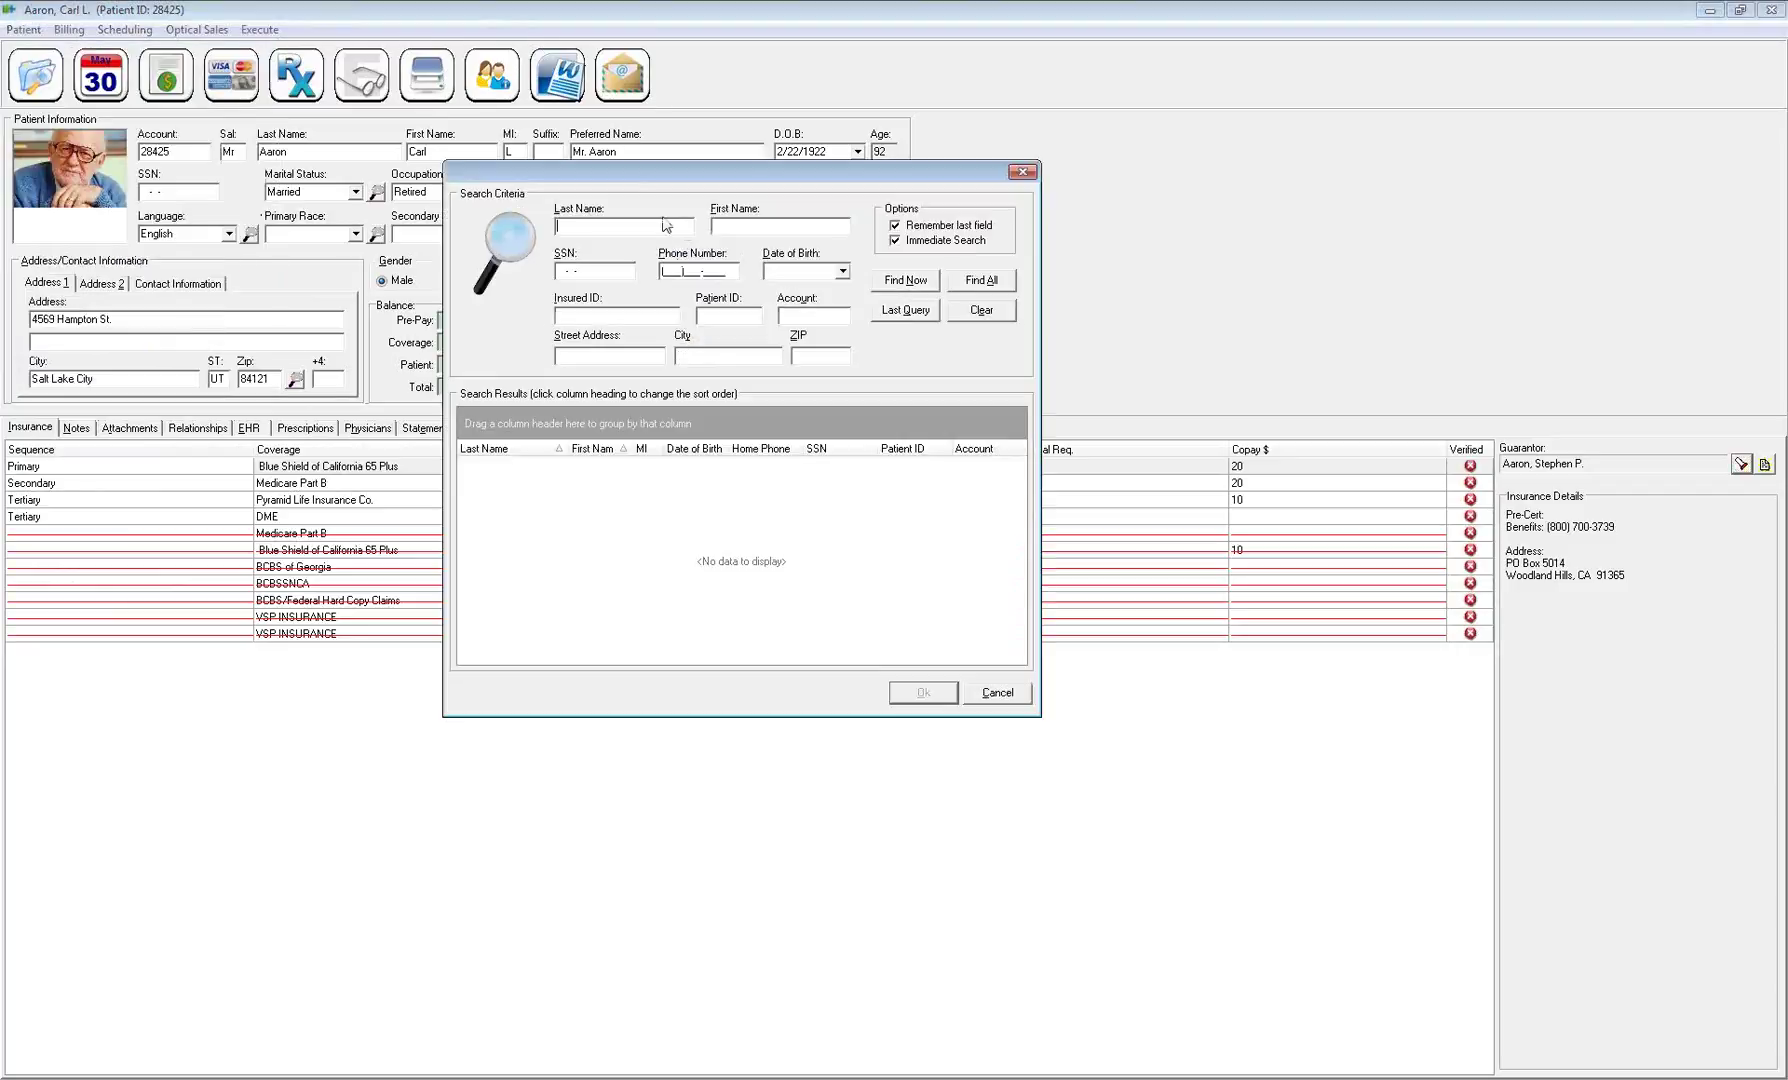
{"action": "left_click", "coordinate": [1027, 175]}
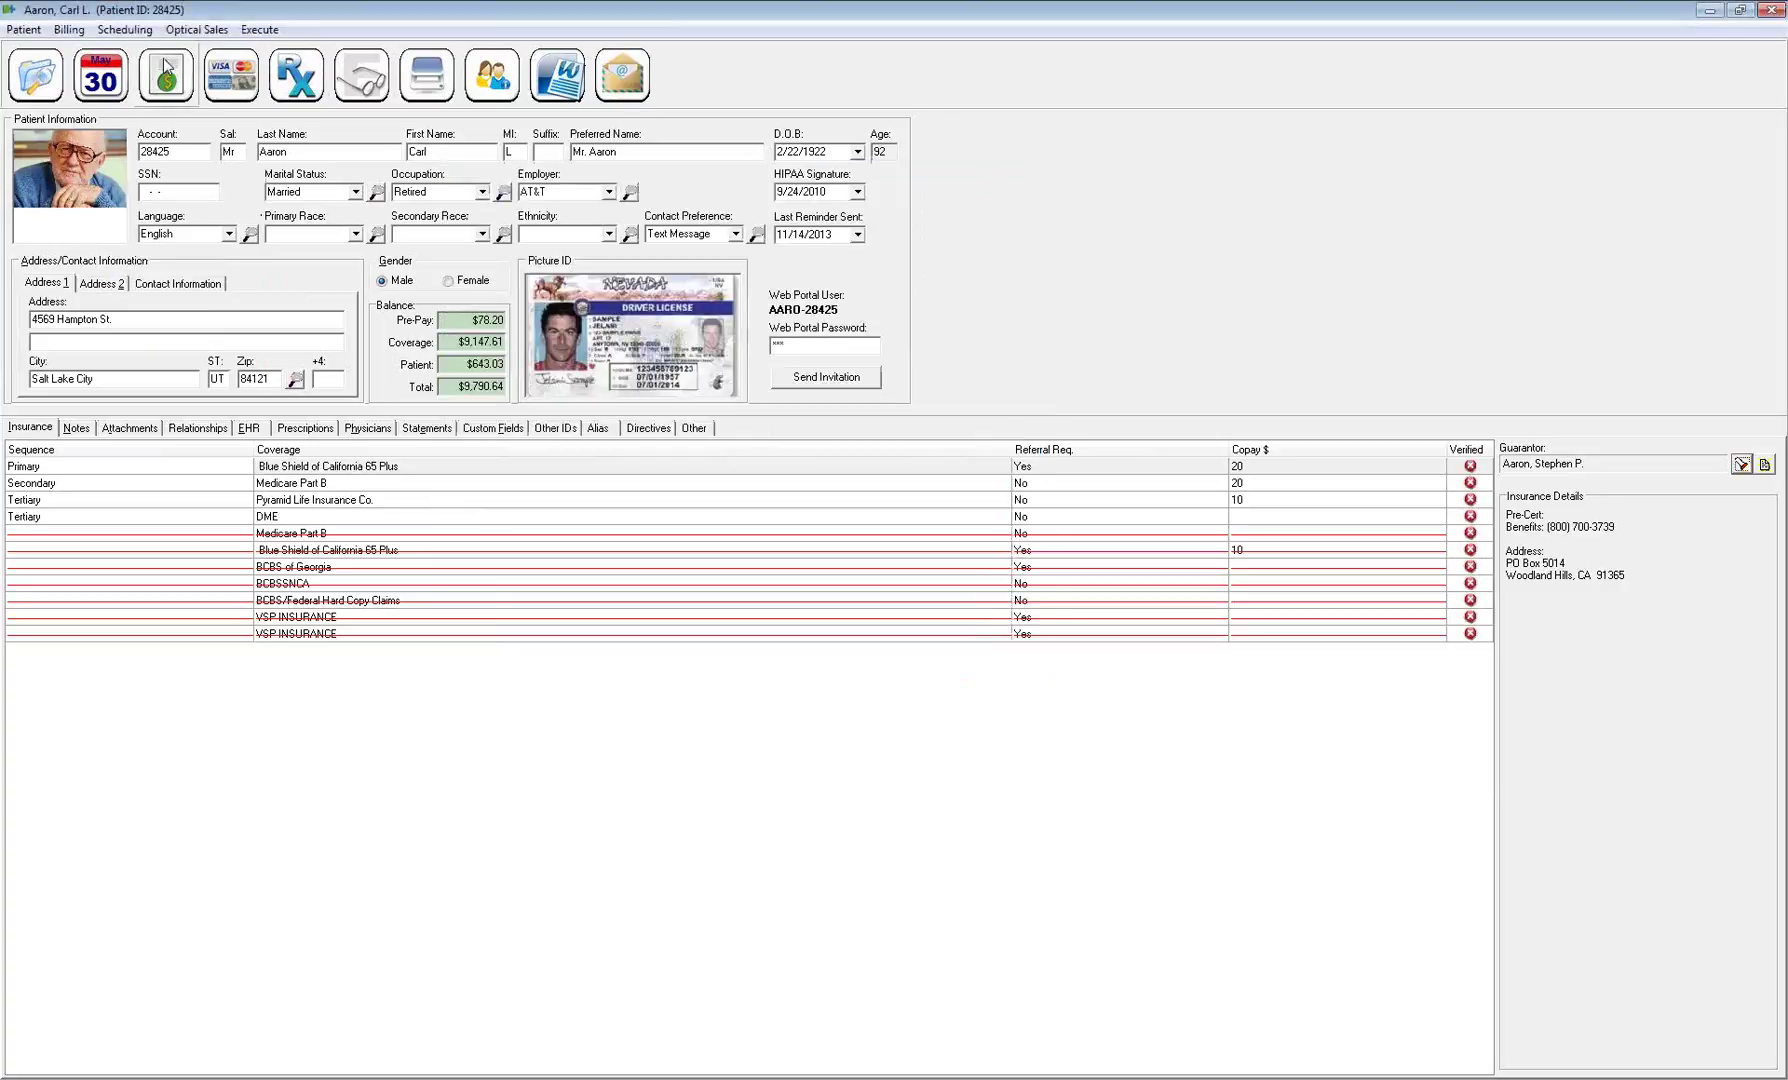
{"action": "left_click", "coordinate": [40, 84]}
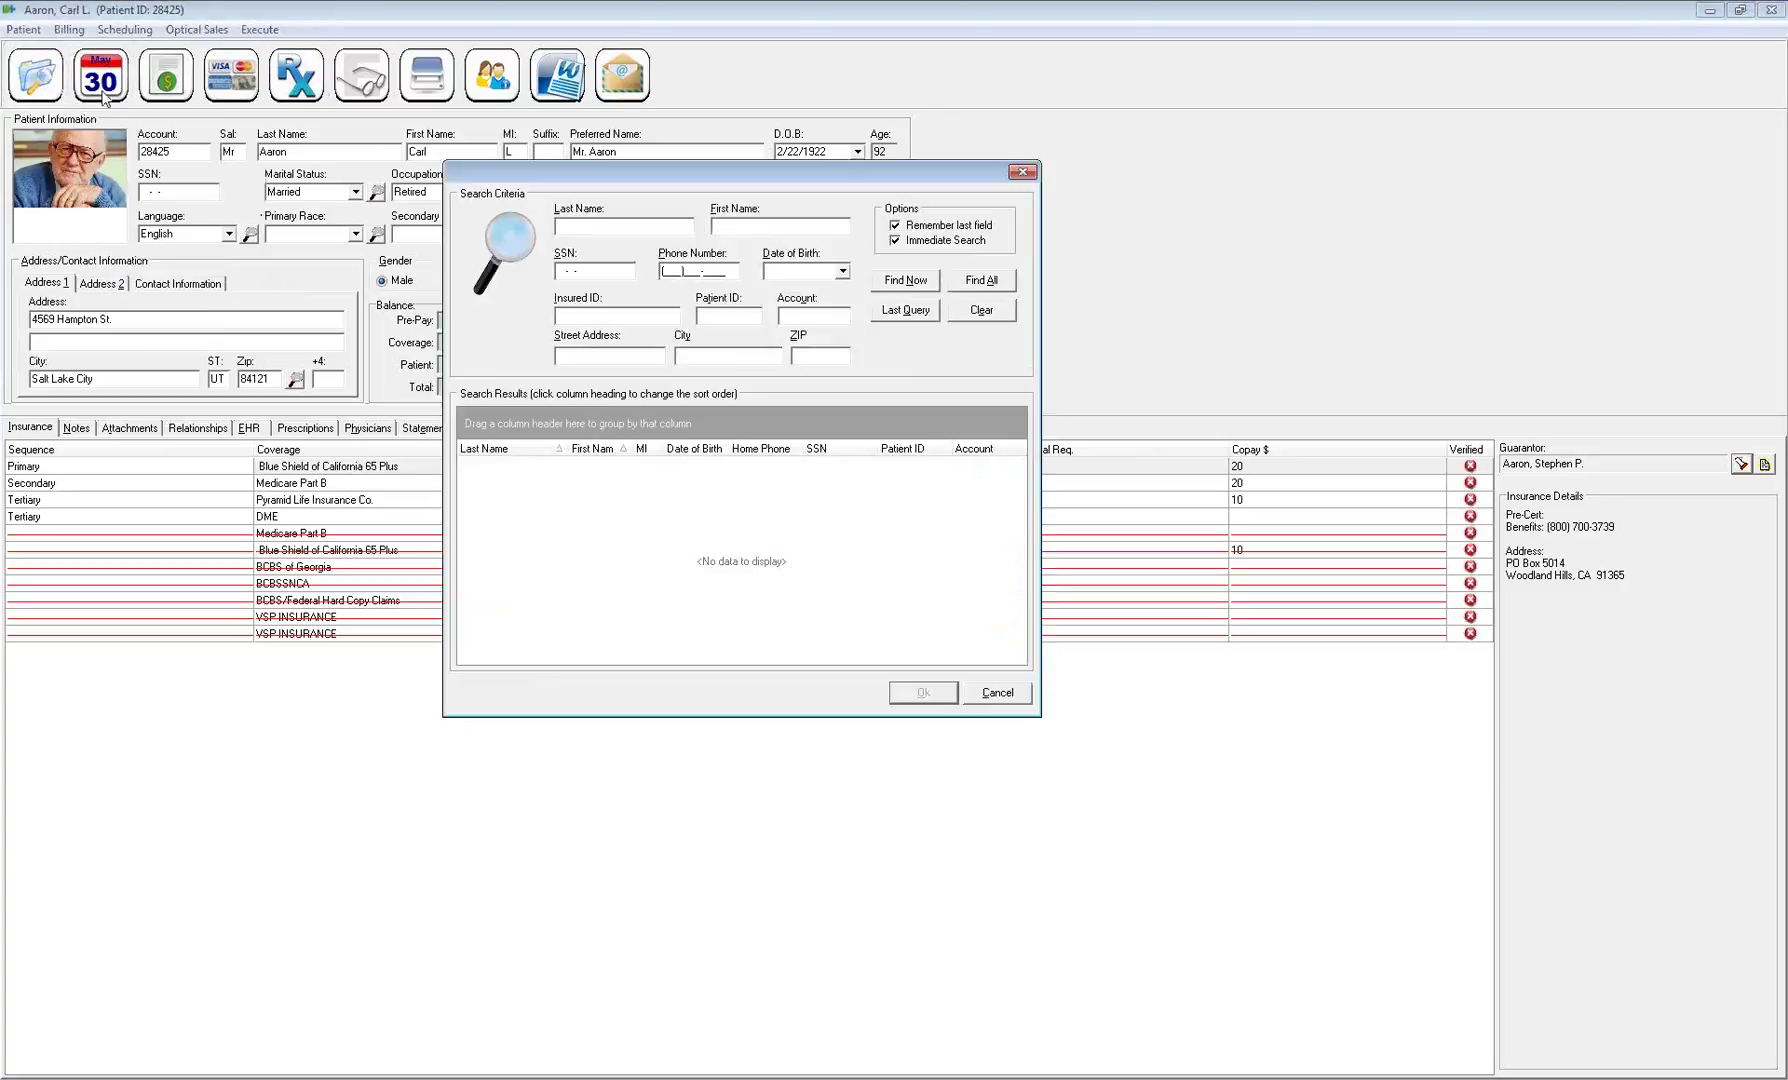
Close the patient search without choosing anyone and start Merge Patient, confirming with Yes
{"action": "left_click", "coordinate": [996, 691]}
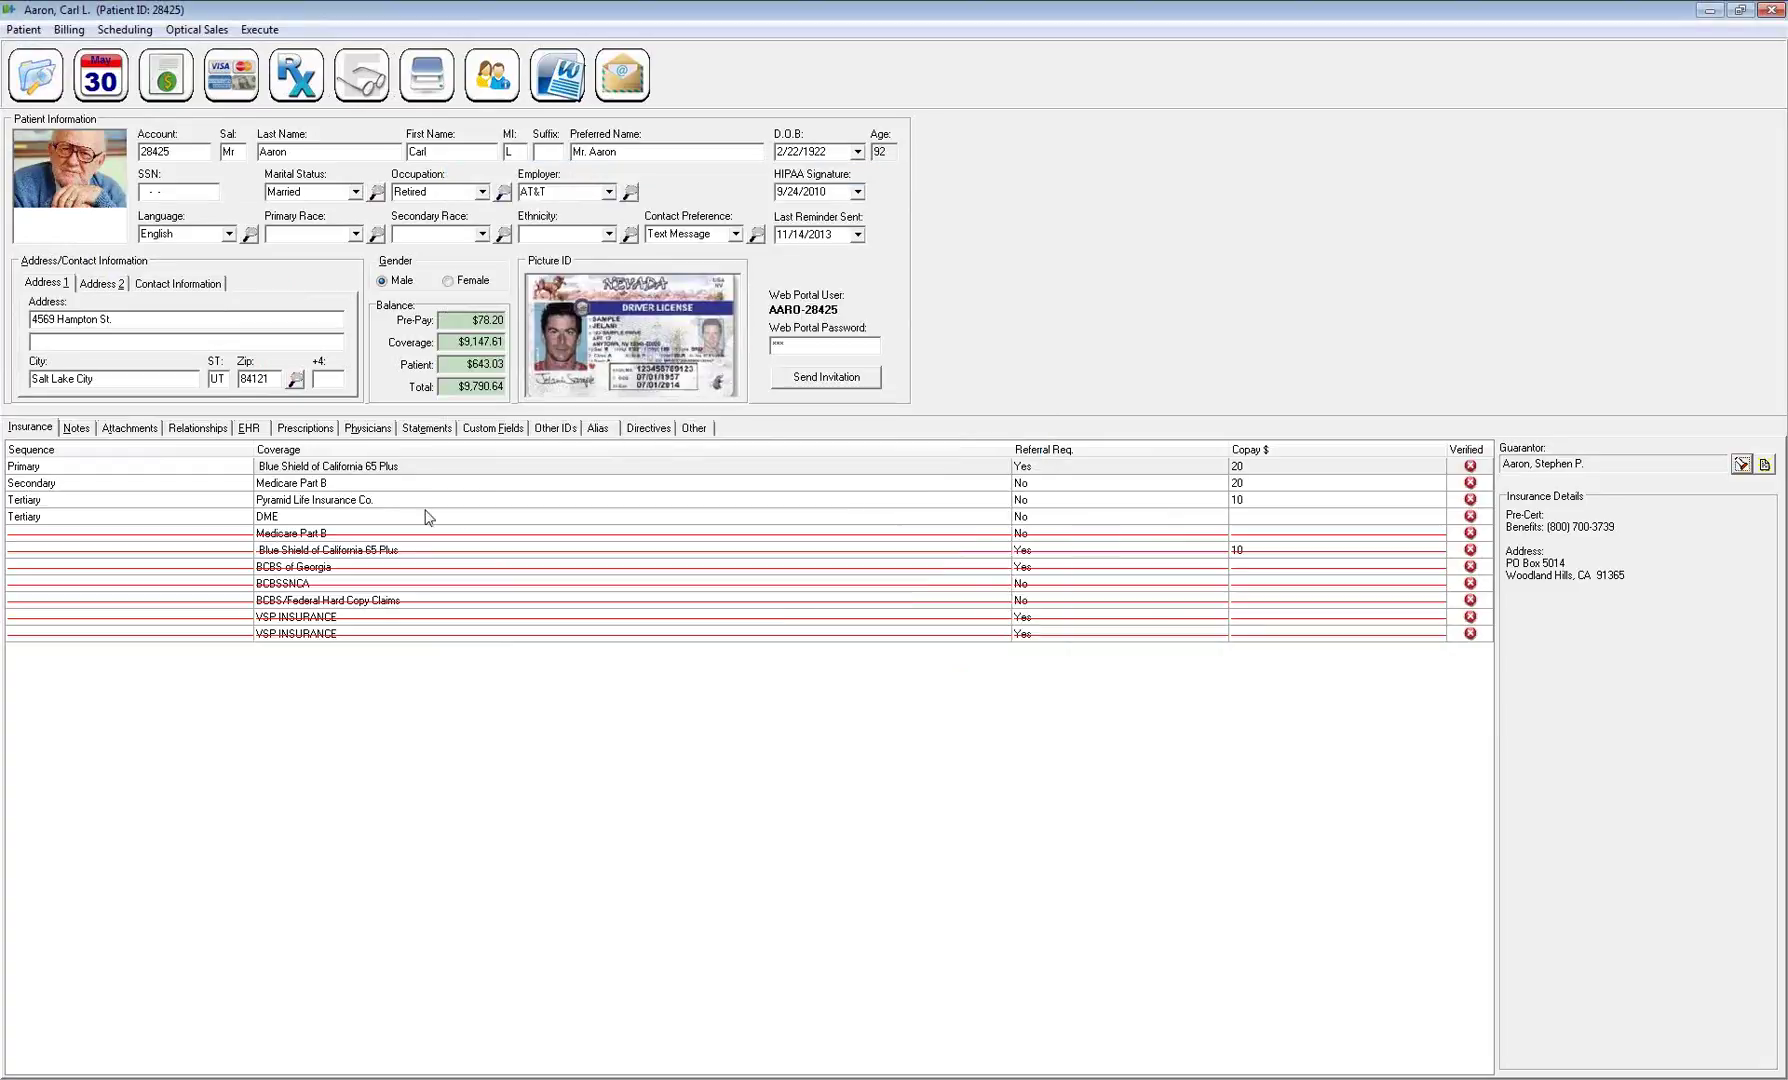
{"action": "left_click", "coordinate": [23, 30]}
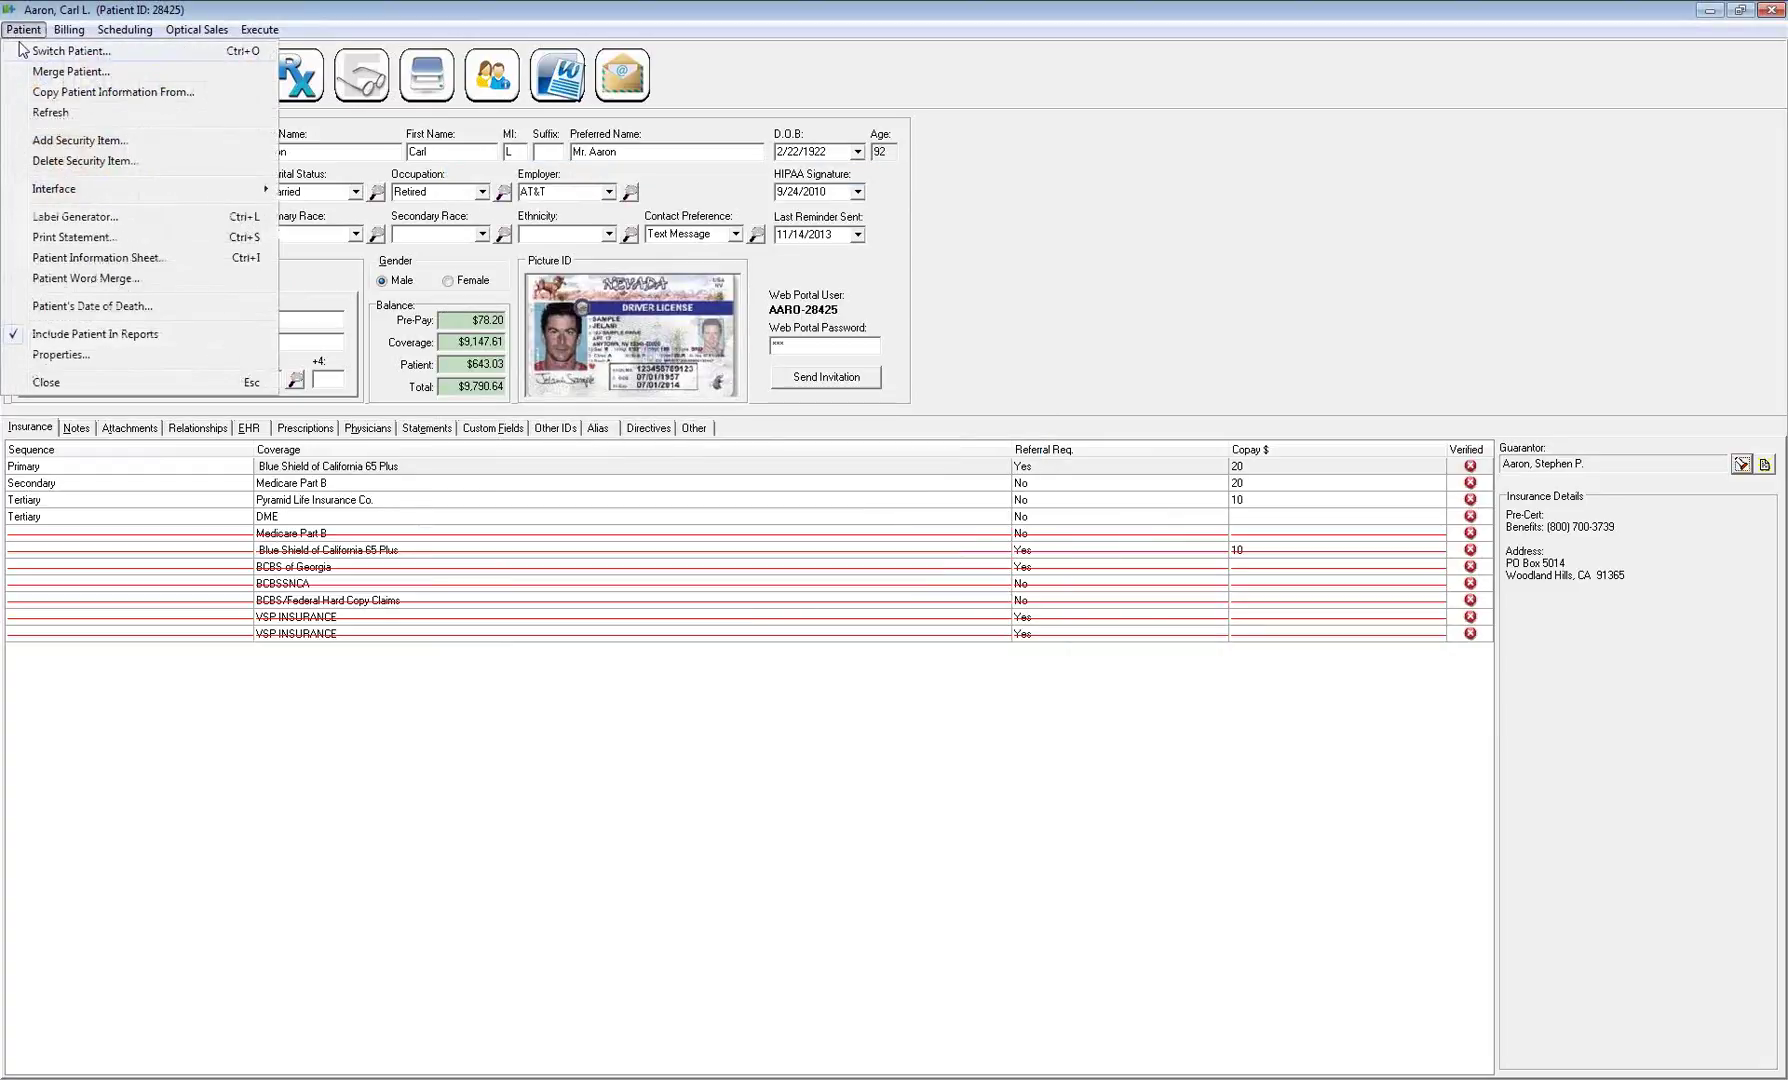
{"action": "left_click", "coordinate": [70, 71]}
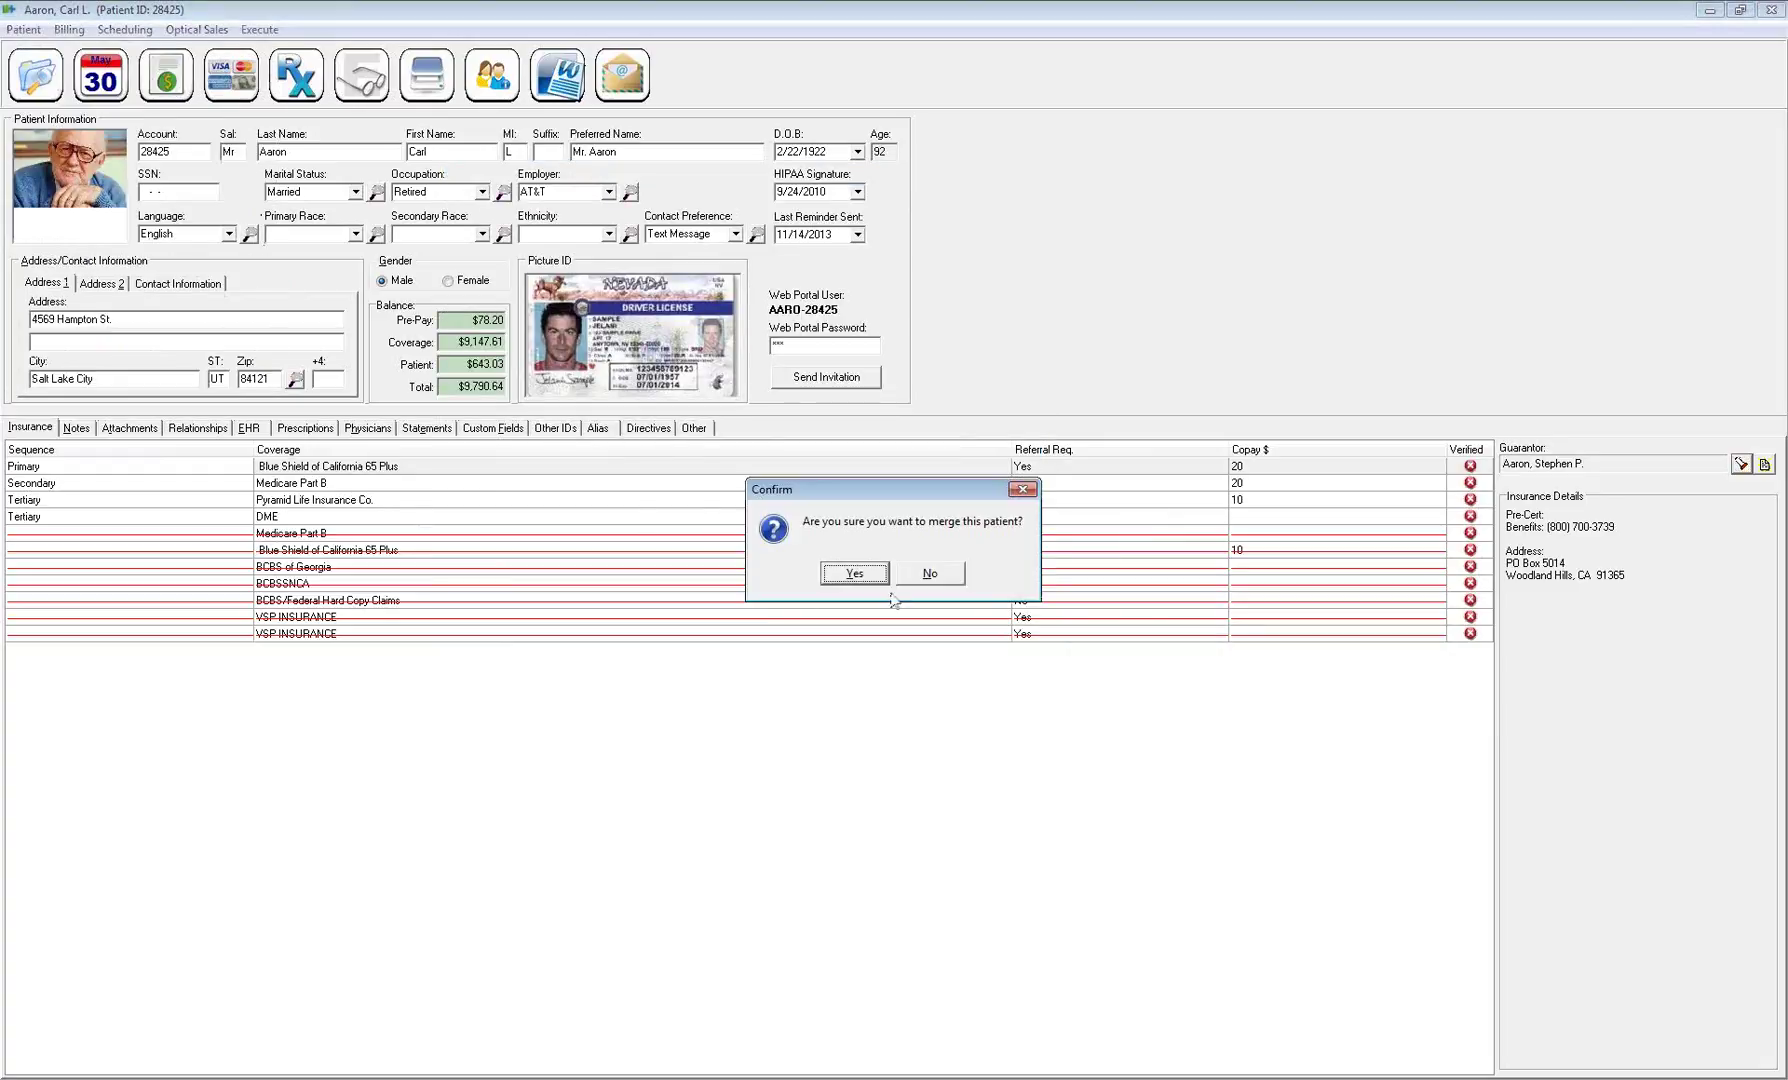
{"action": "left_click", "coordinate": [840, 579]}
Pick the third recent patient as merge target, then decline the merge and acknowledge the notice
{"action": "right_click", "coordinate": [664, 502]}
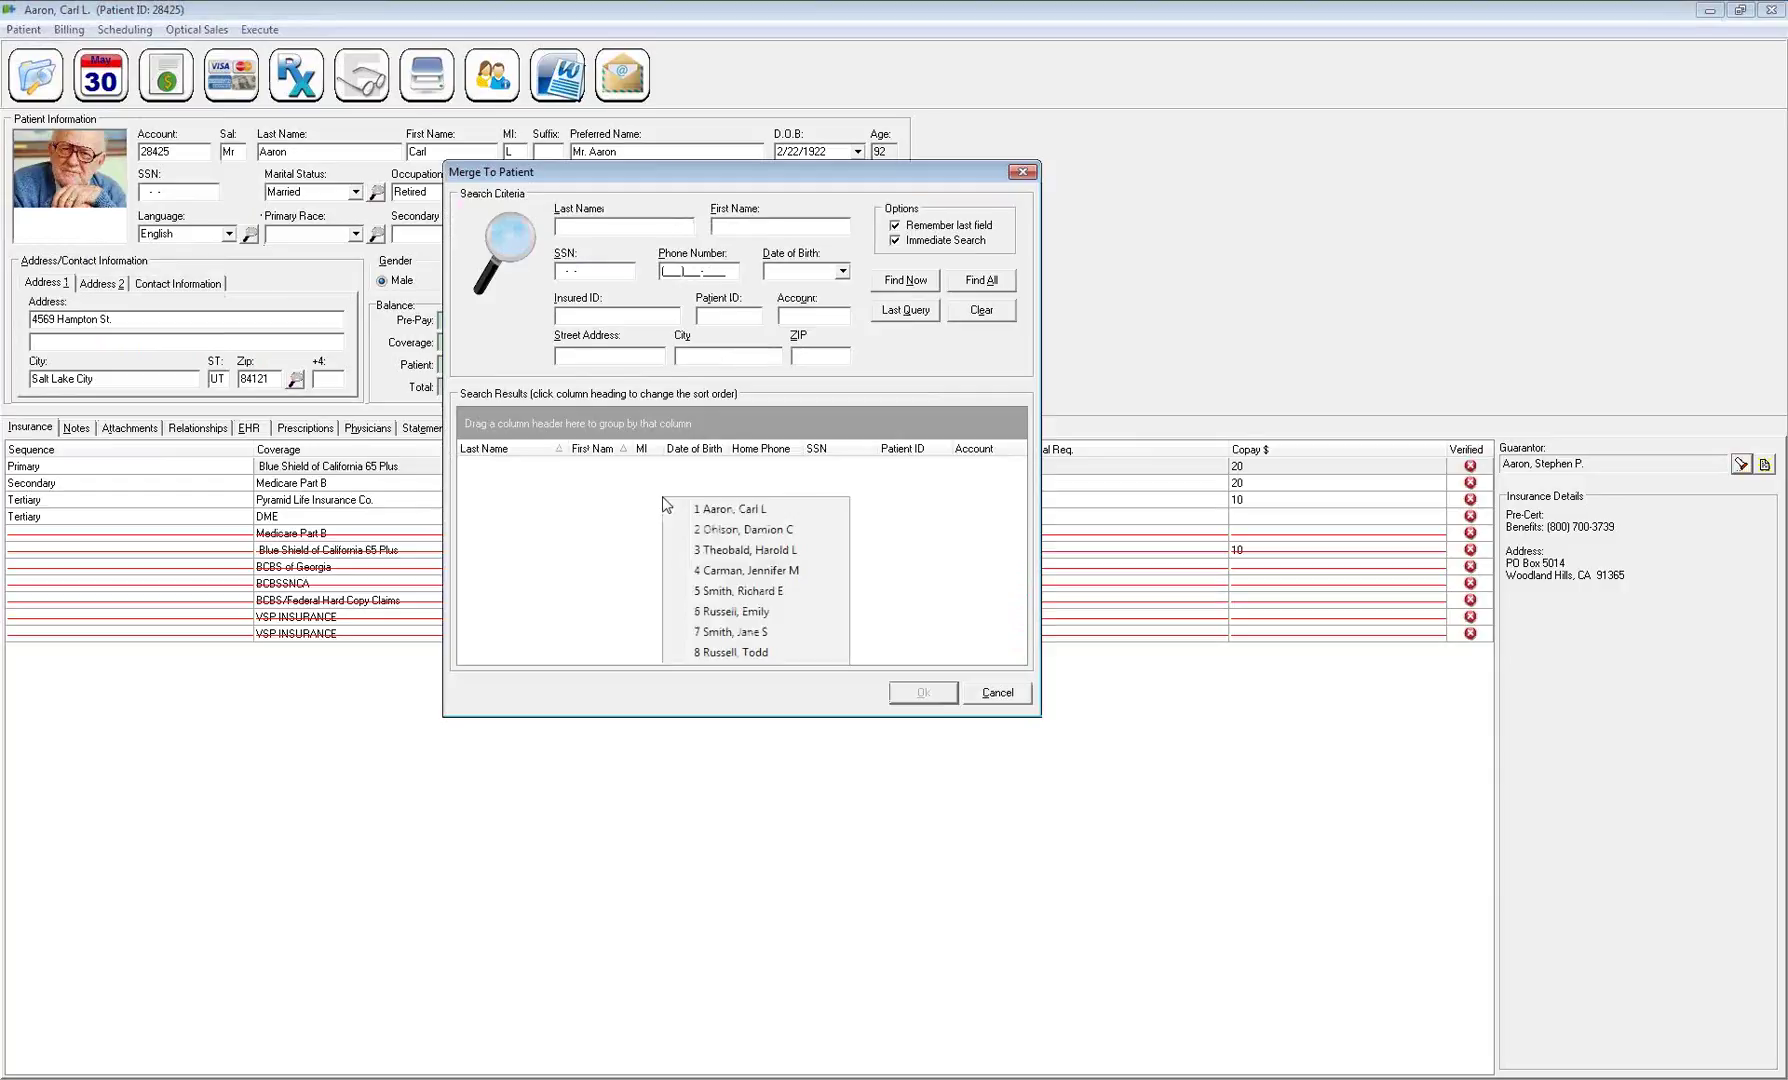
{"action": "left_click", "coordinate": [756, 552]}
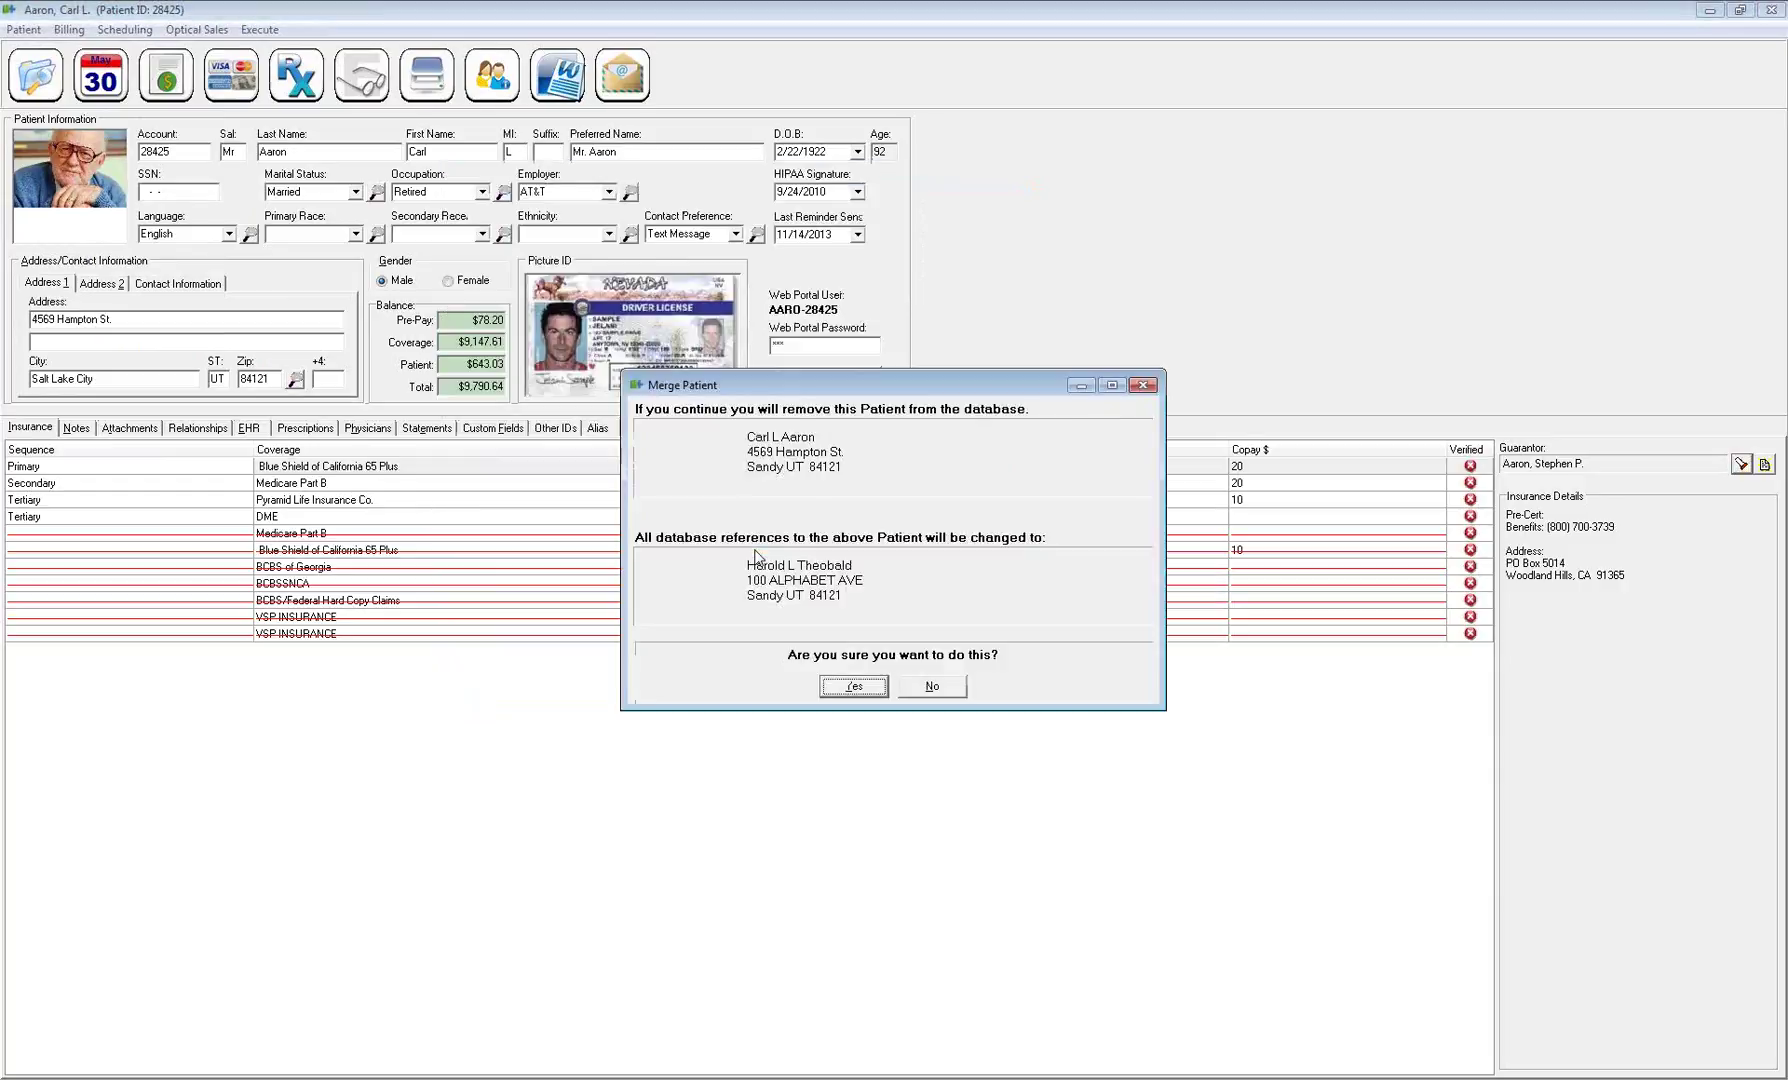
{"action": "left_click_drag", "start_coordinate": [853, 383], "coordinate": [743, 337]}
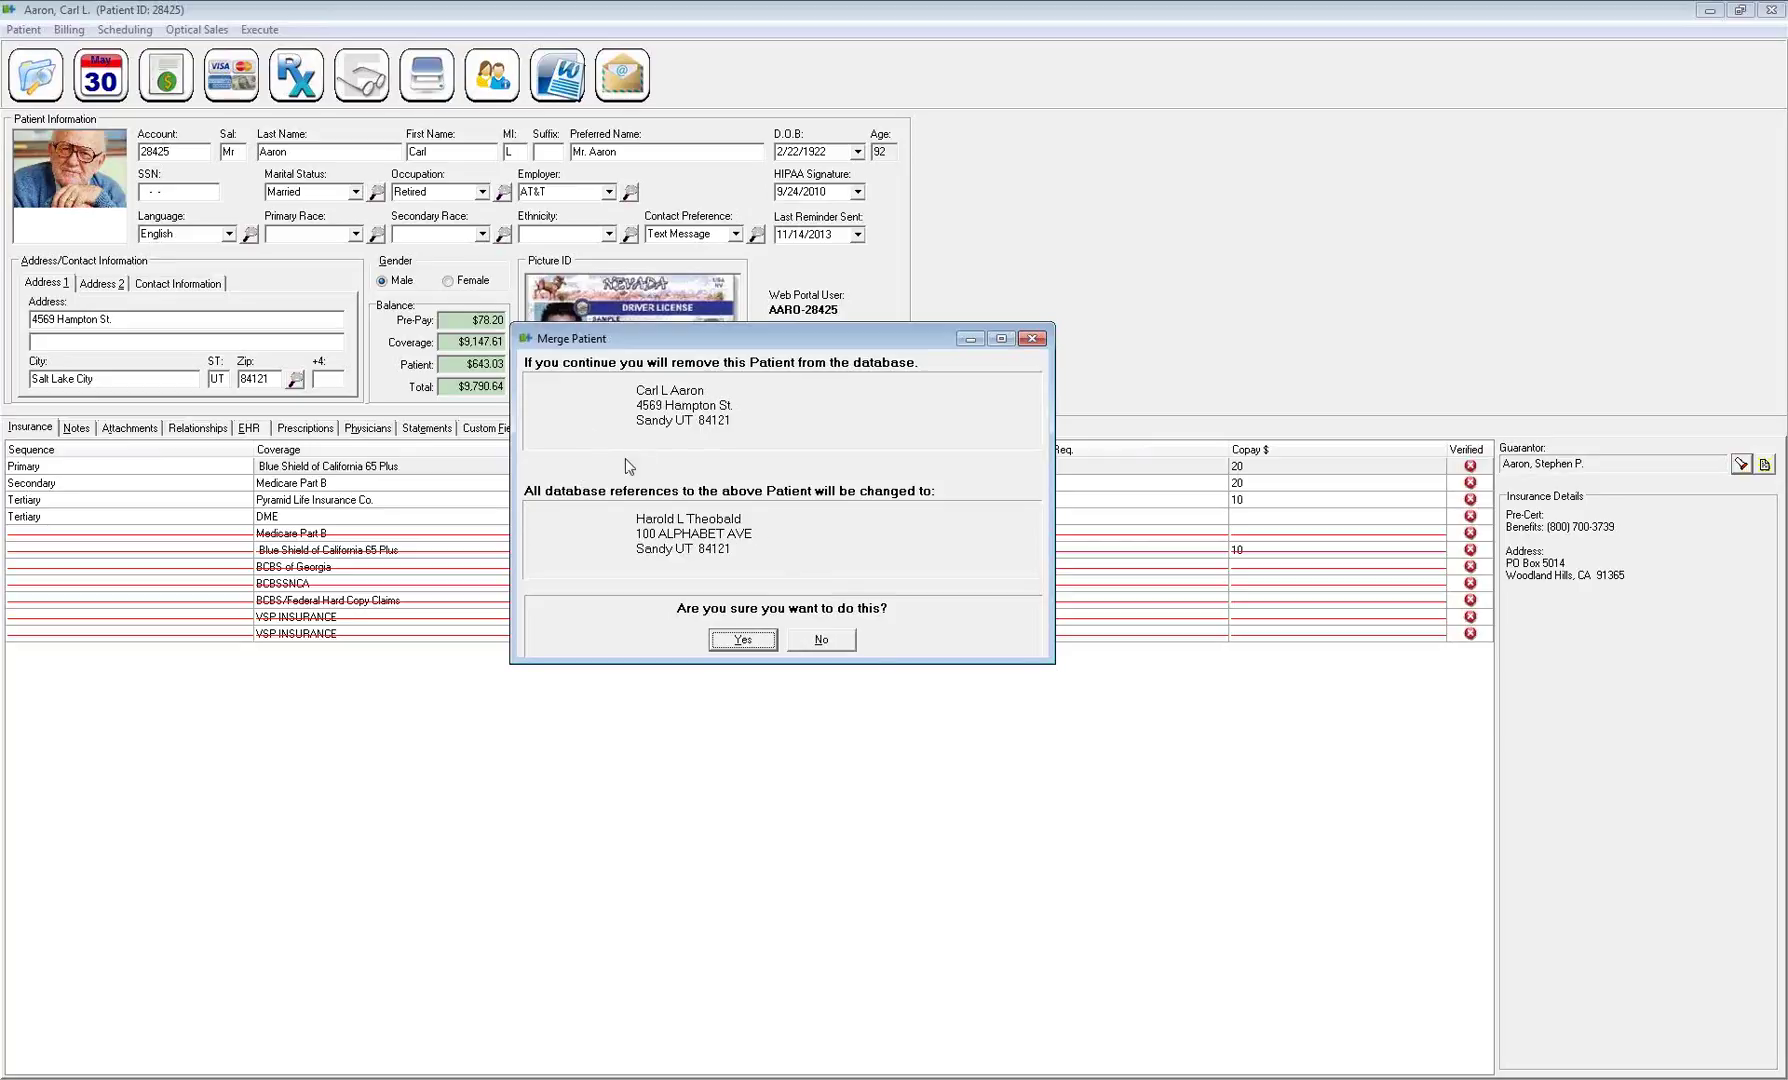
{"action": "left_click", "coordinate": [814, 643]}
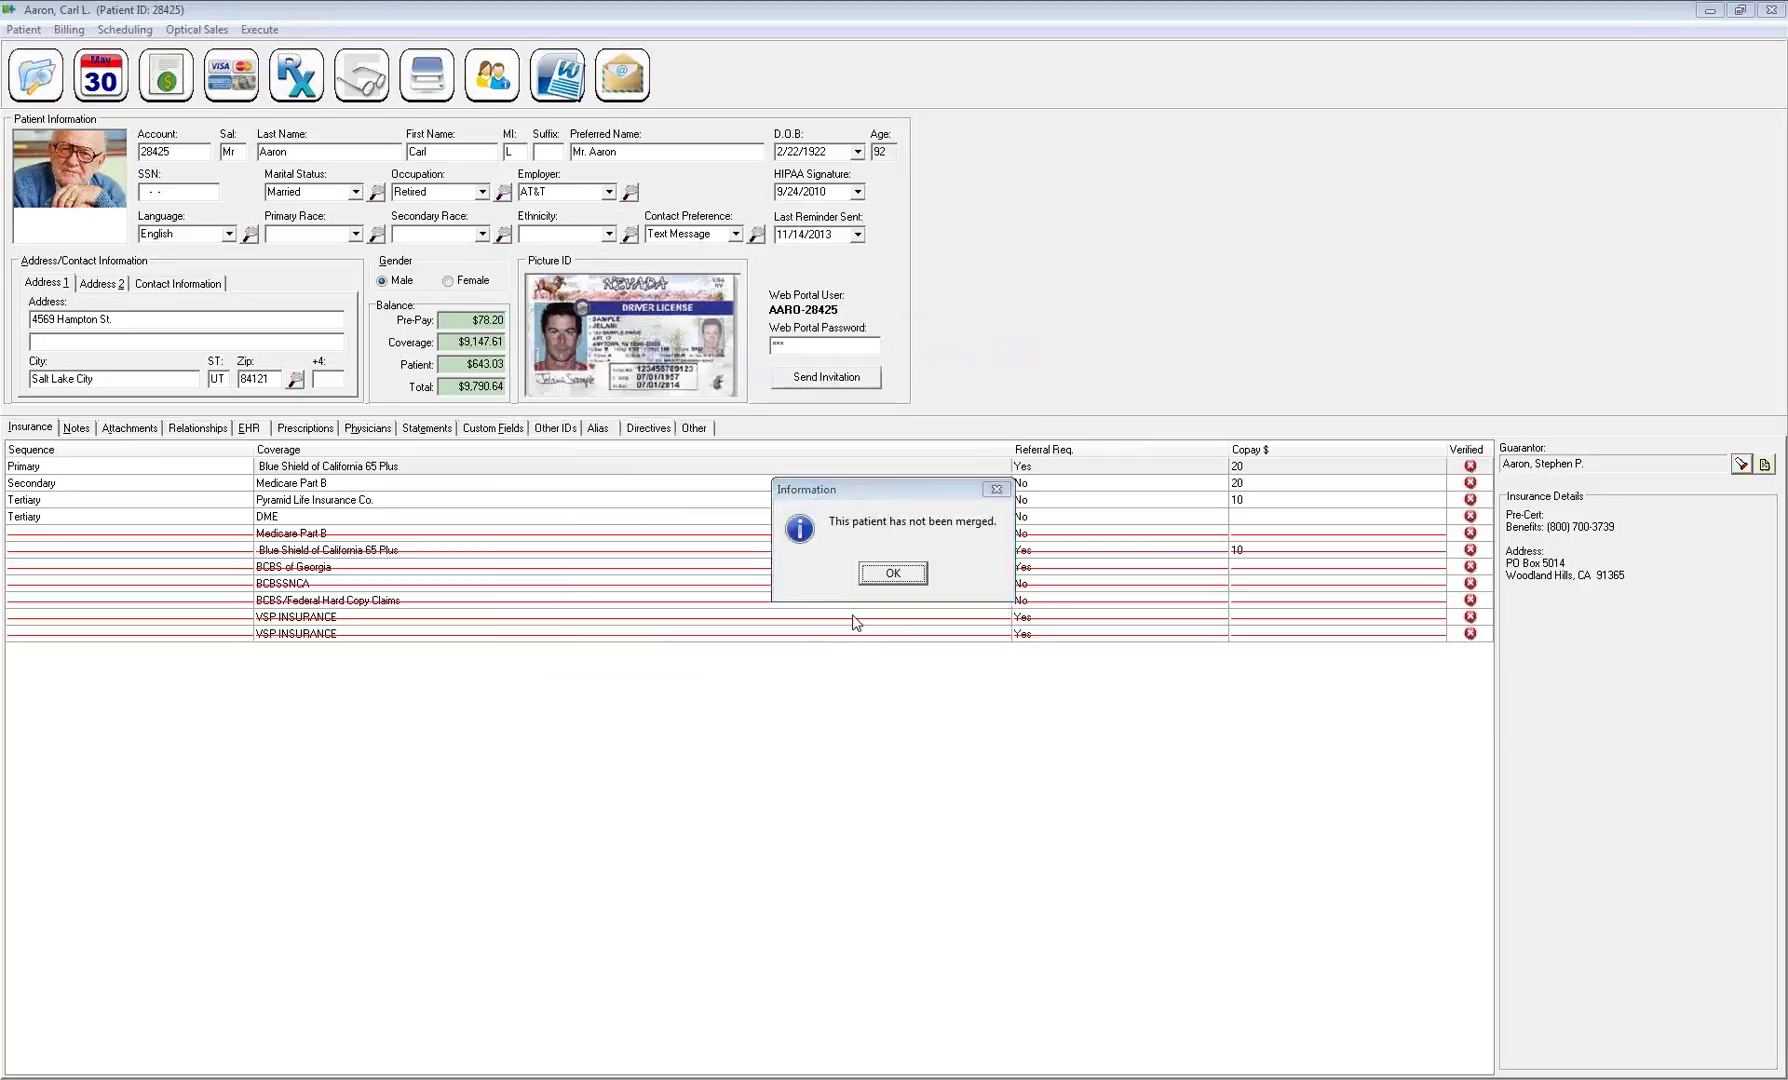
{"action": "left_click", "coordinate": [889, 574]}
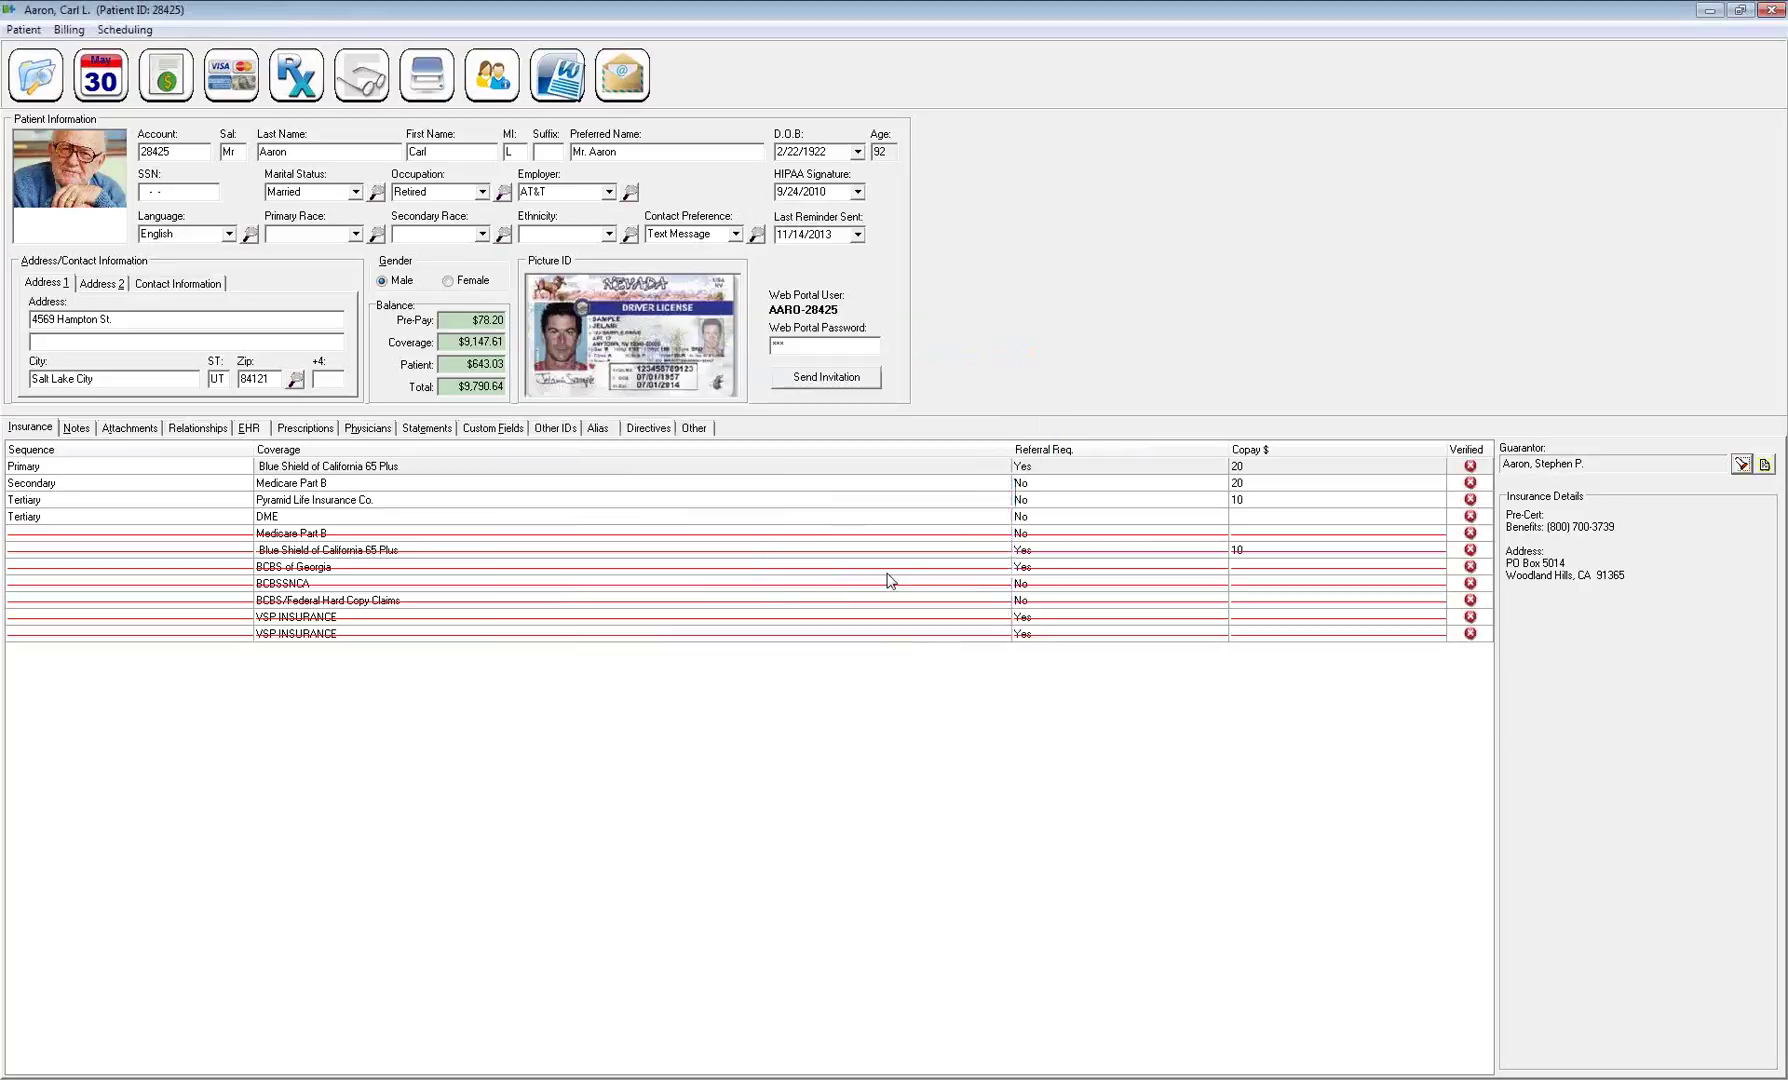
Start Copy Patient Information From, confirm, and pick a recent patient as the data source
{"action": "left_click", "coordinate": [23, 29]}
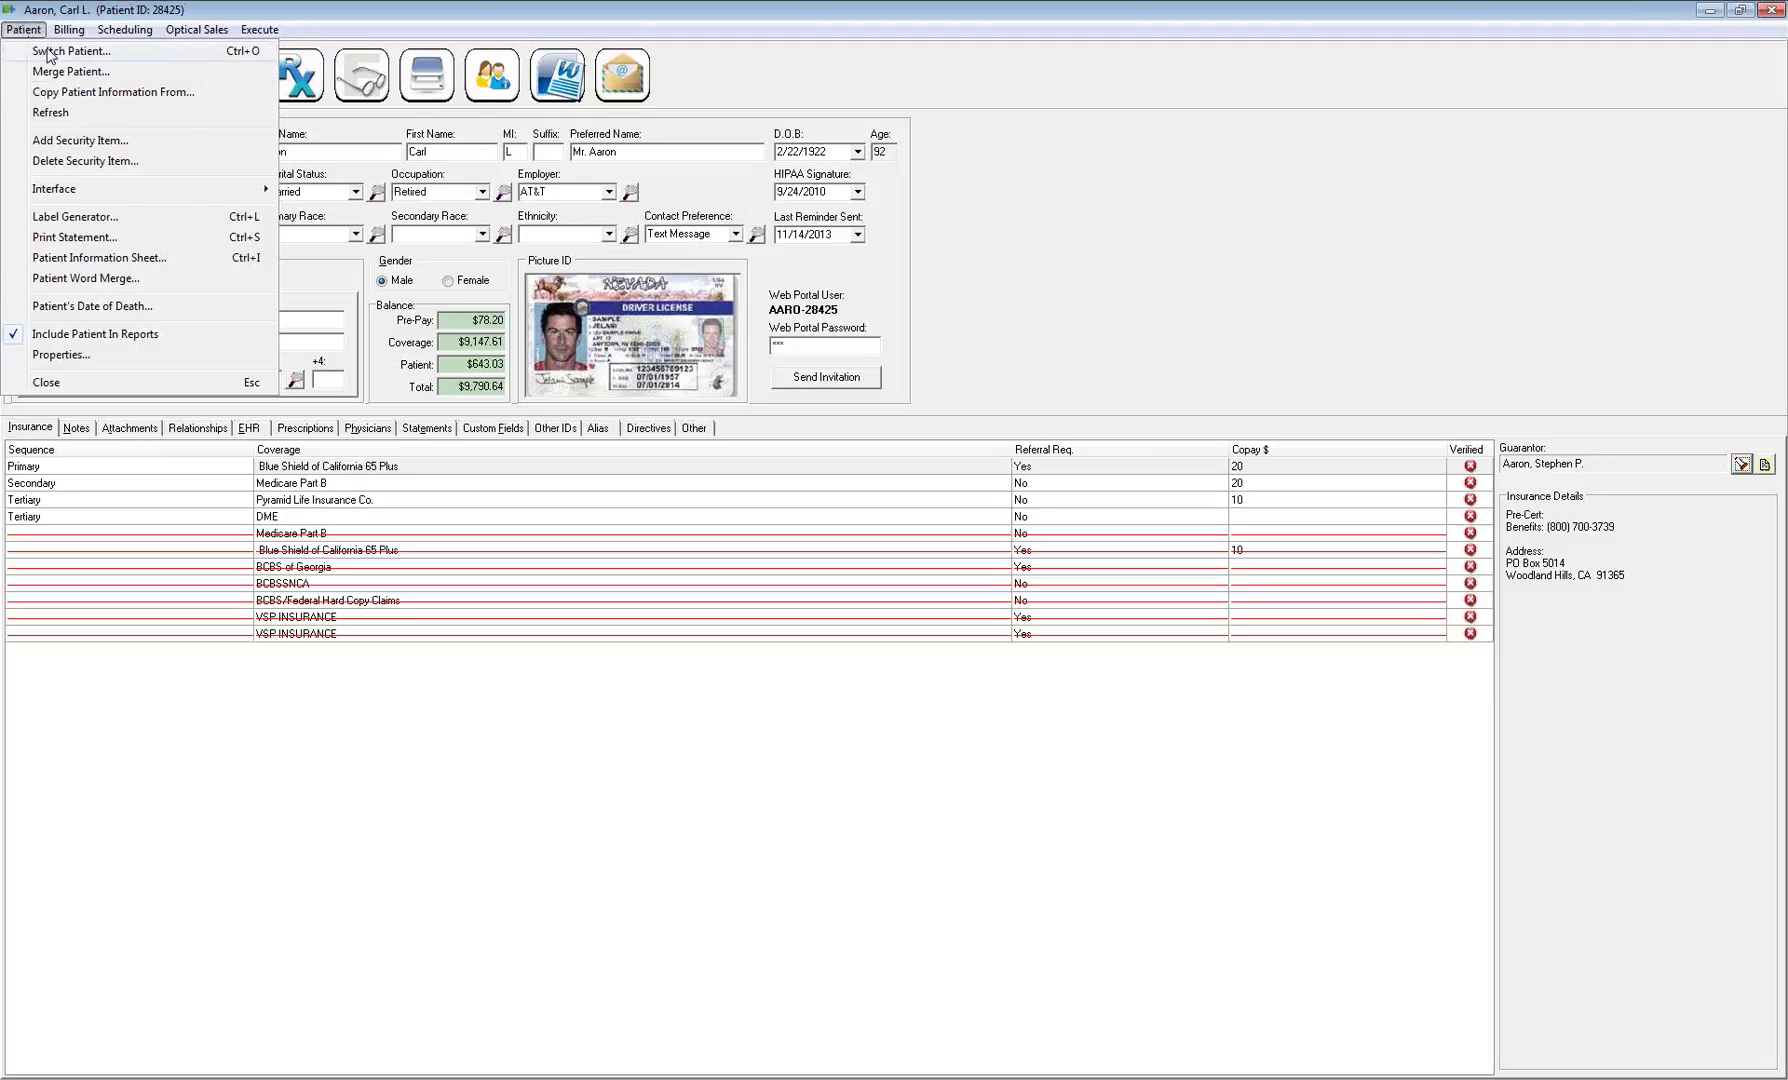
{"action": "left_click", "coordinate": [120, 95]}
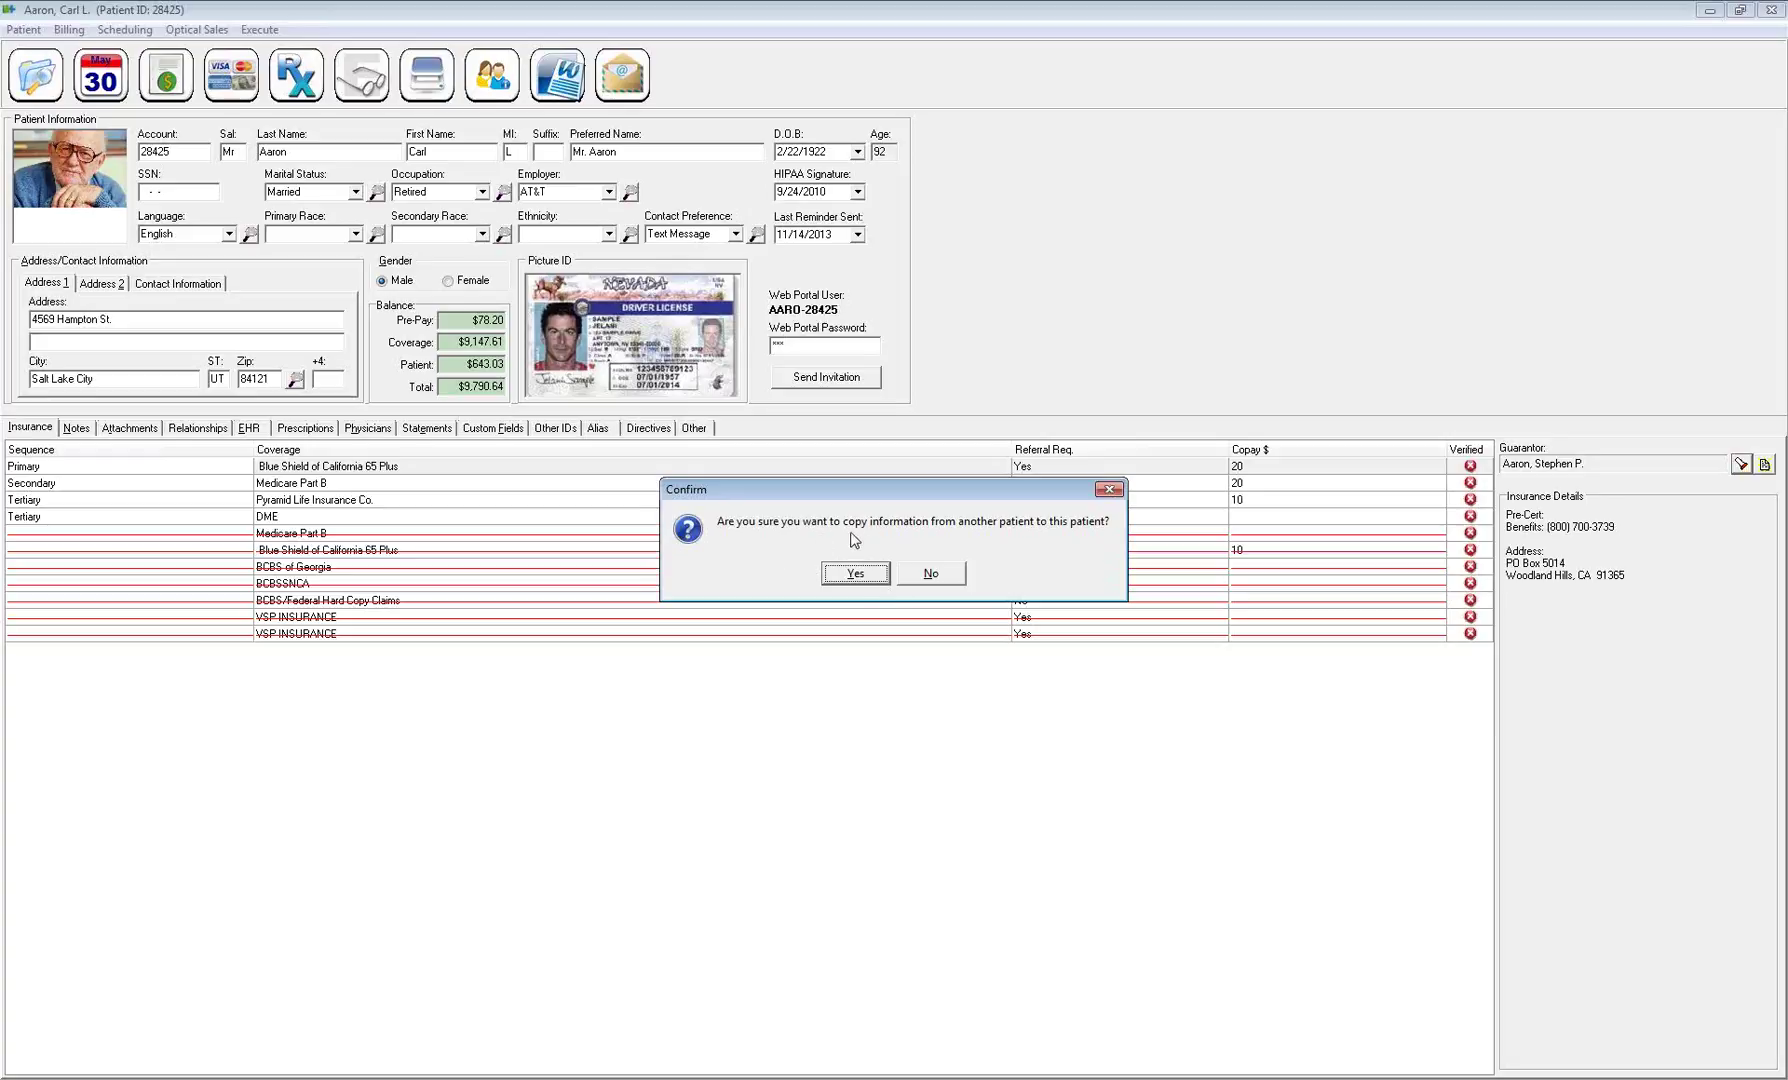
{"action": "left_click", "coordinate": [852, 574]}
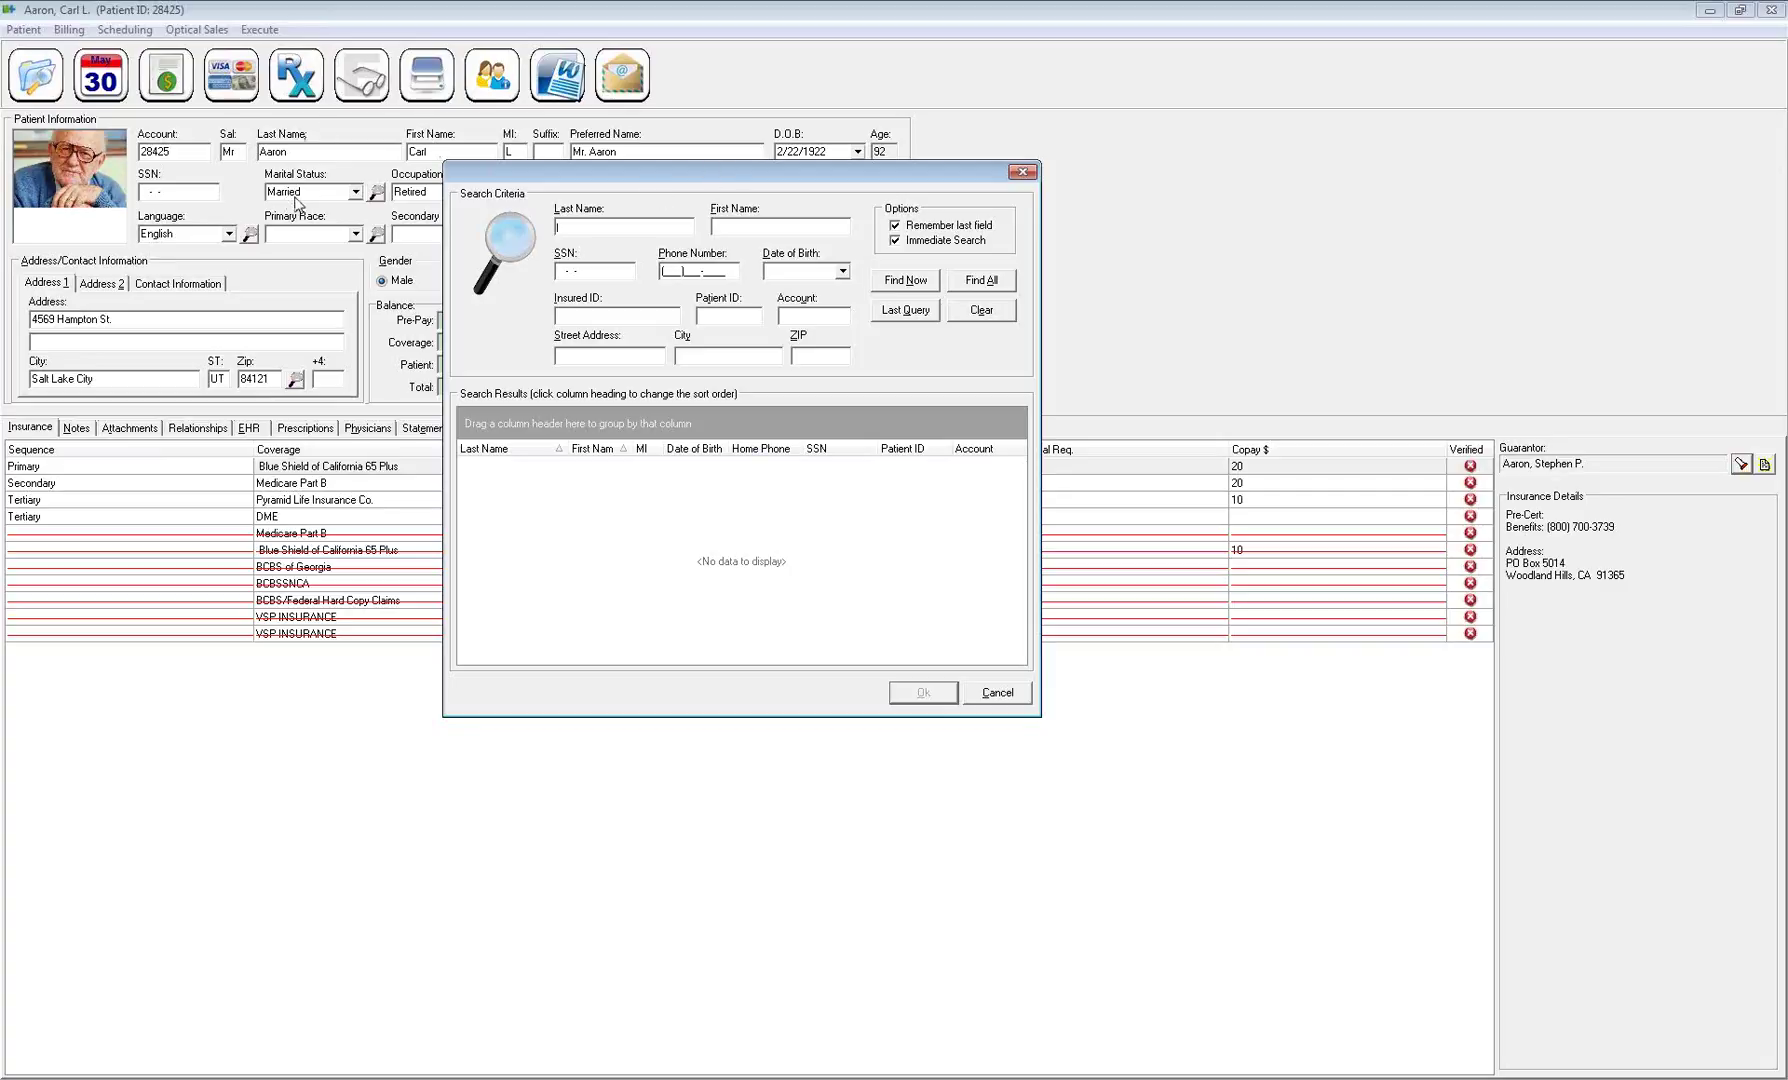
{"action": "left_click_drag", "start_coordinate": [594, 176], "coordinate": [608, 182]}
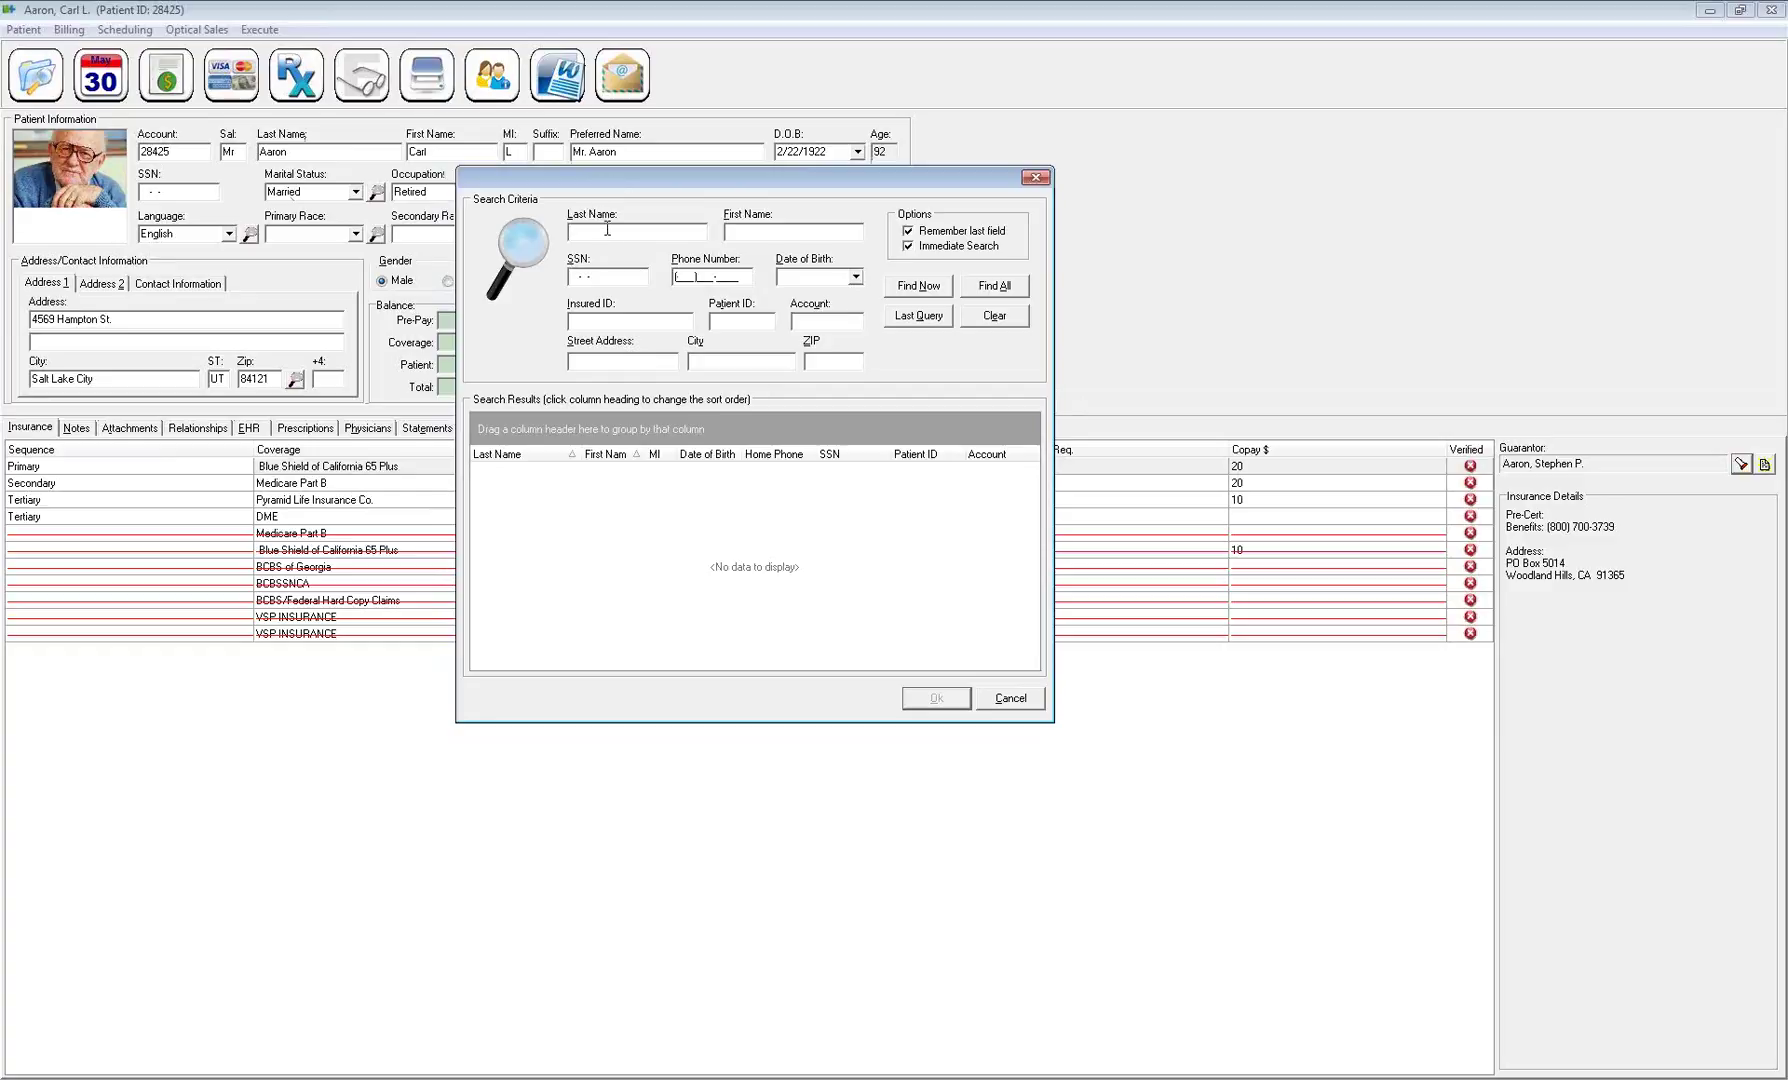
{"action": "right_click", "coordinate": [632, 489]}
{"action": "left_click", "coordinate": [716, 566]}
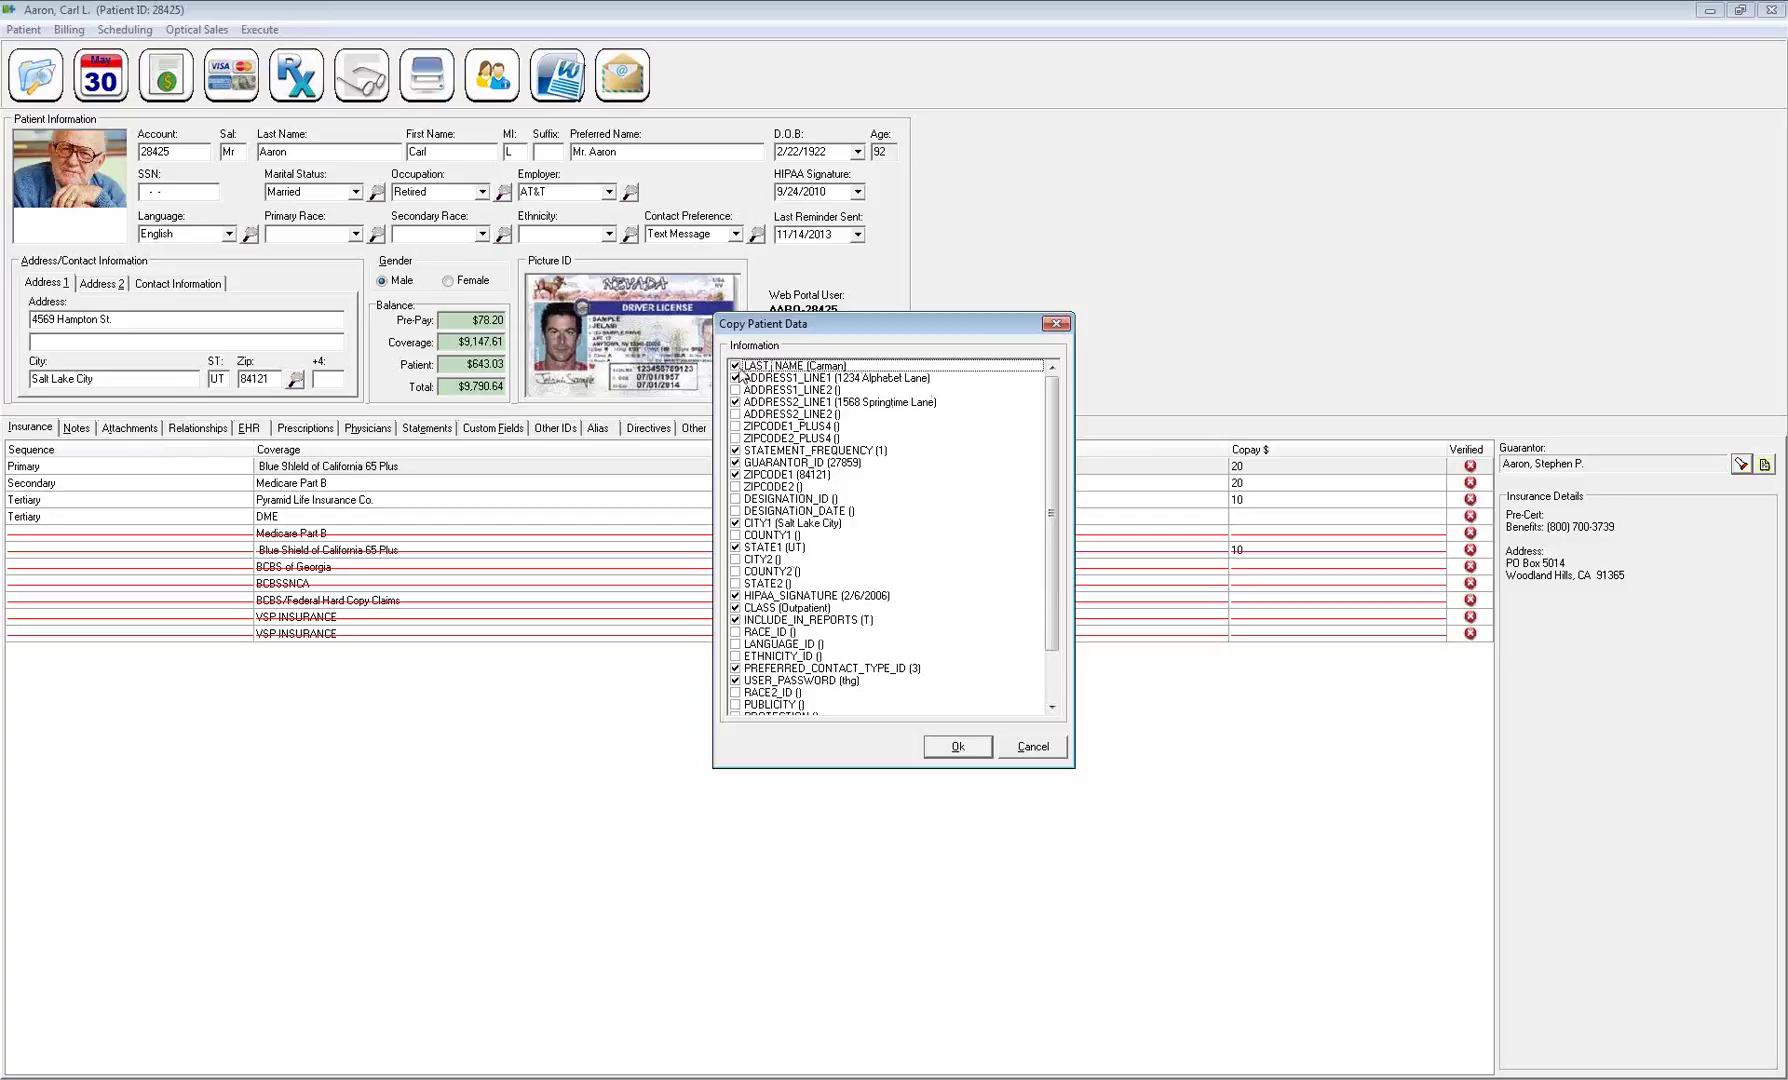
Review the last name, address, ZIP, city and state fields, and uncheck HIPAA_SIGNATURE
{"action": "left_click", "coordinate": [816, 367]}
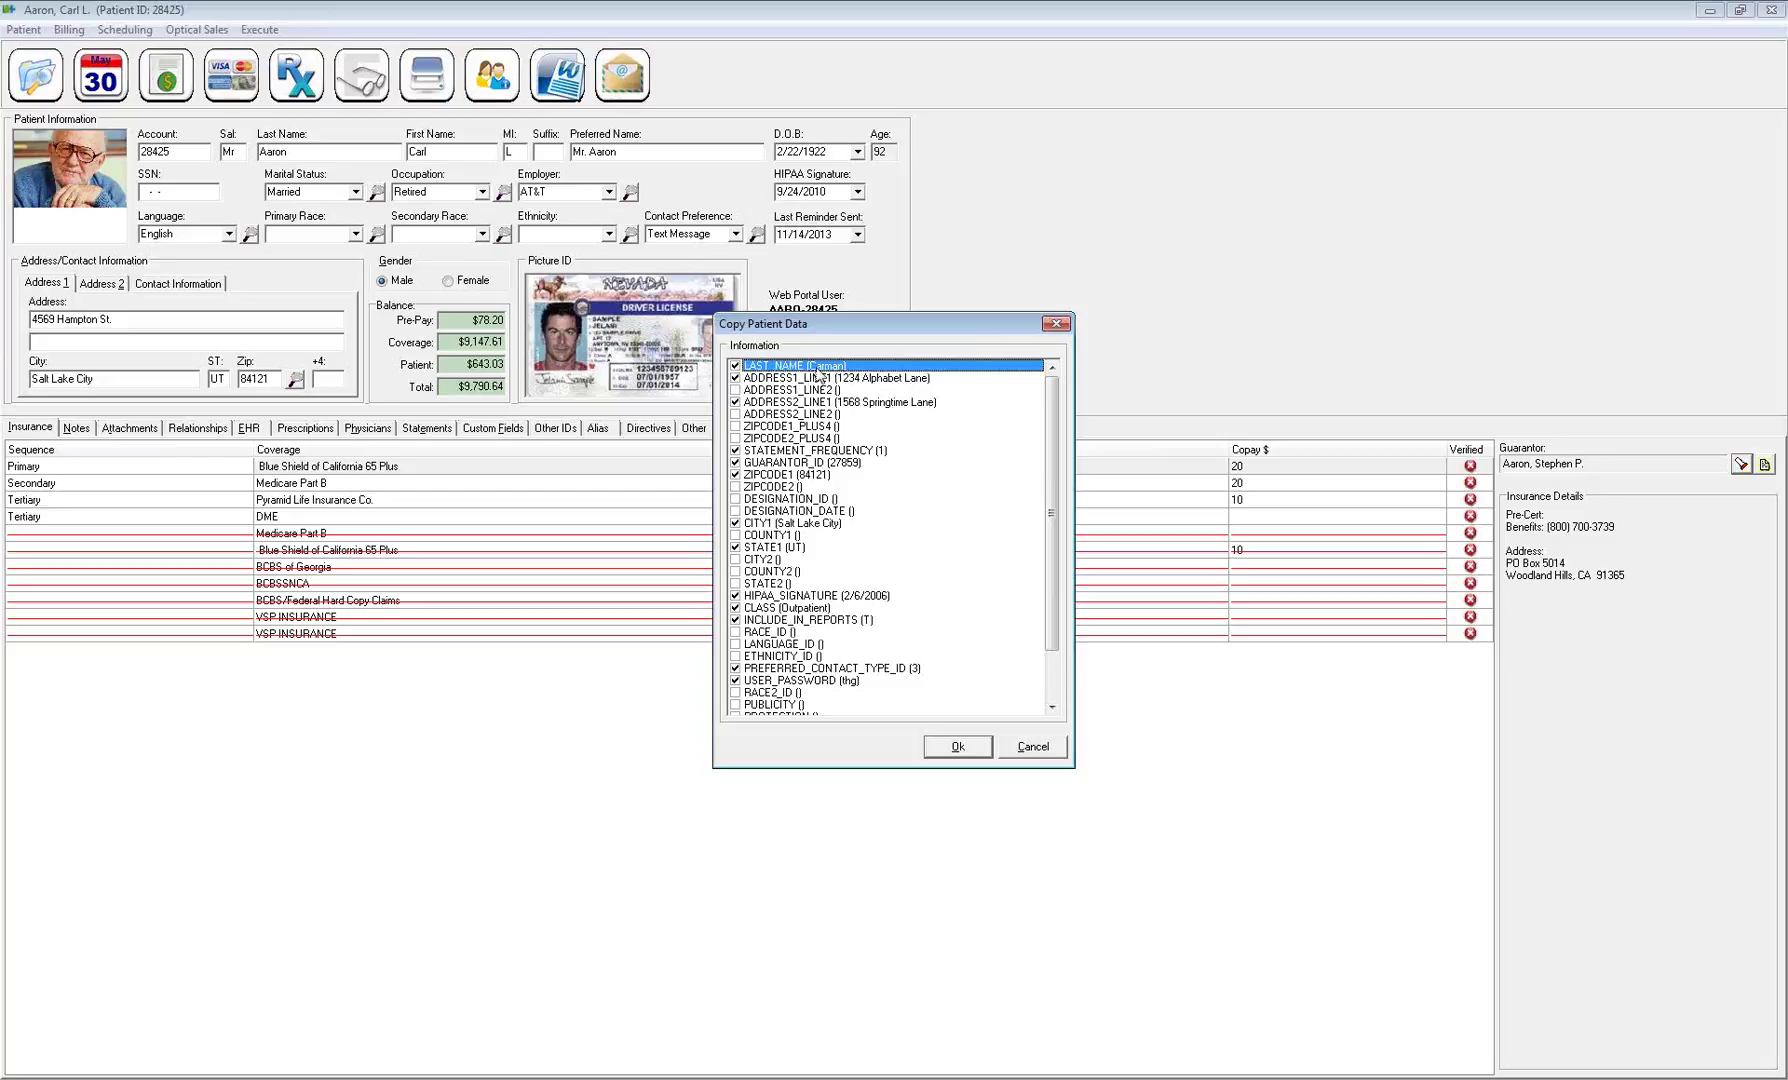
{"action": "left_click", "coordinate": [855, 379]}
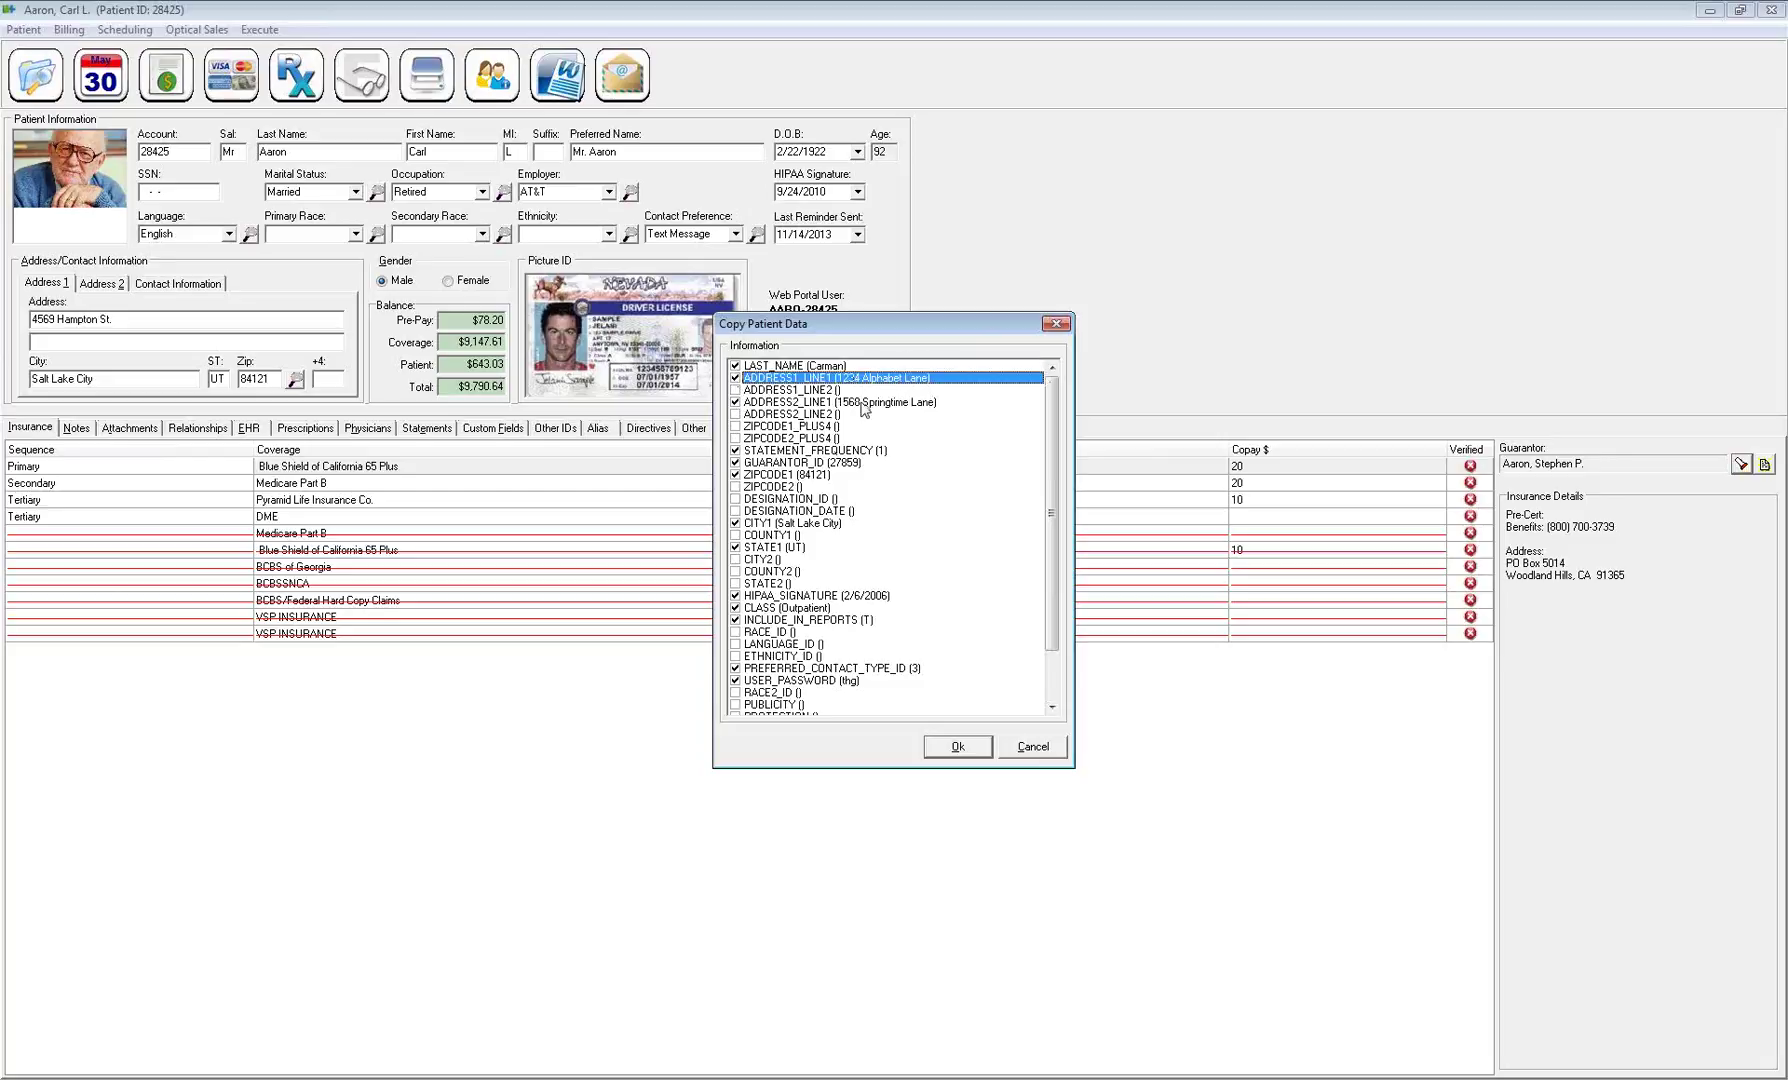
{"action": "left_click", "coordinate": [857, 403]}
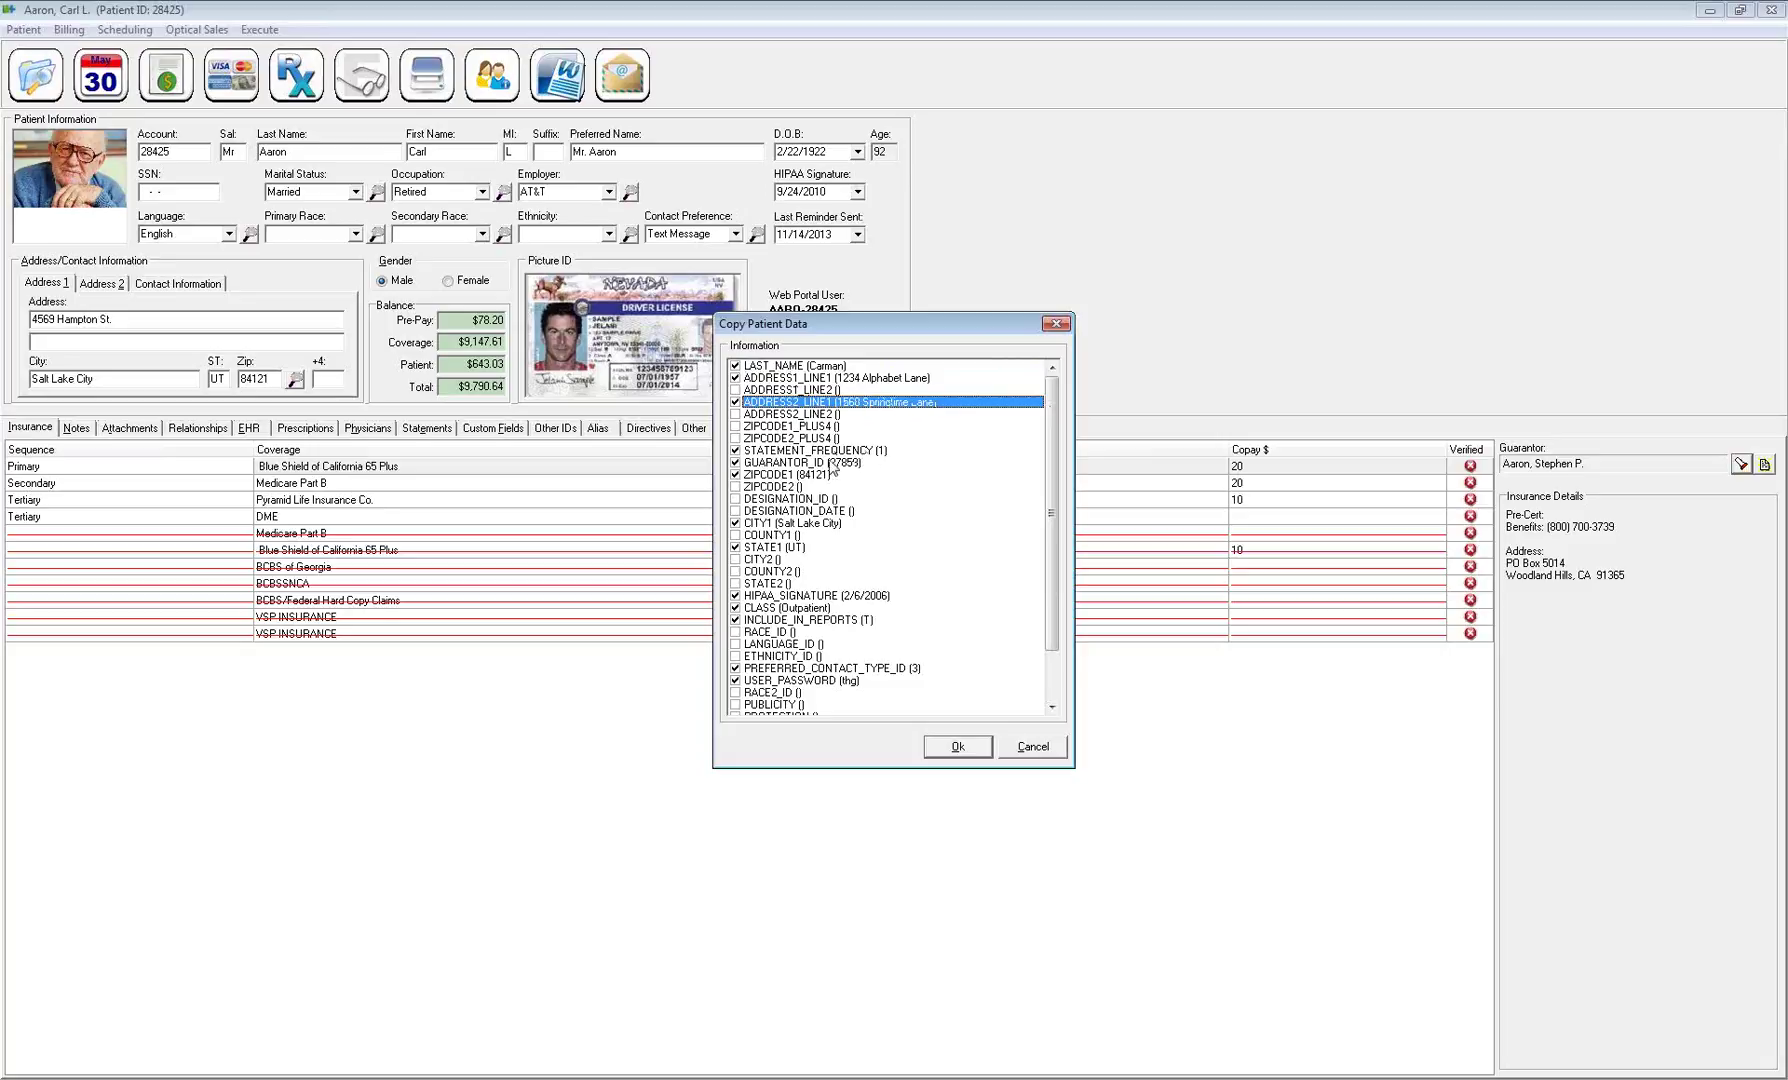
{"action": "left_click", "coordinate": [818, 472]}
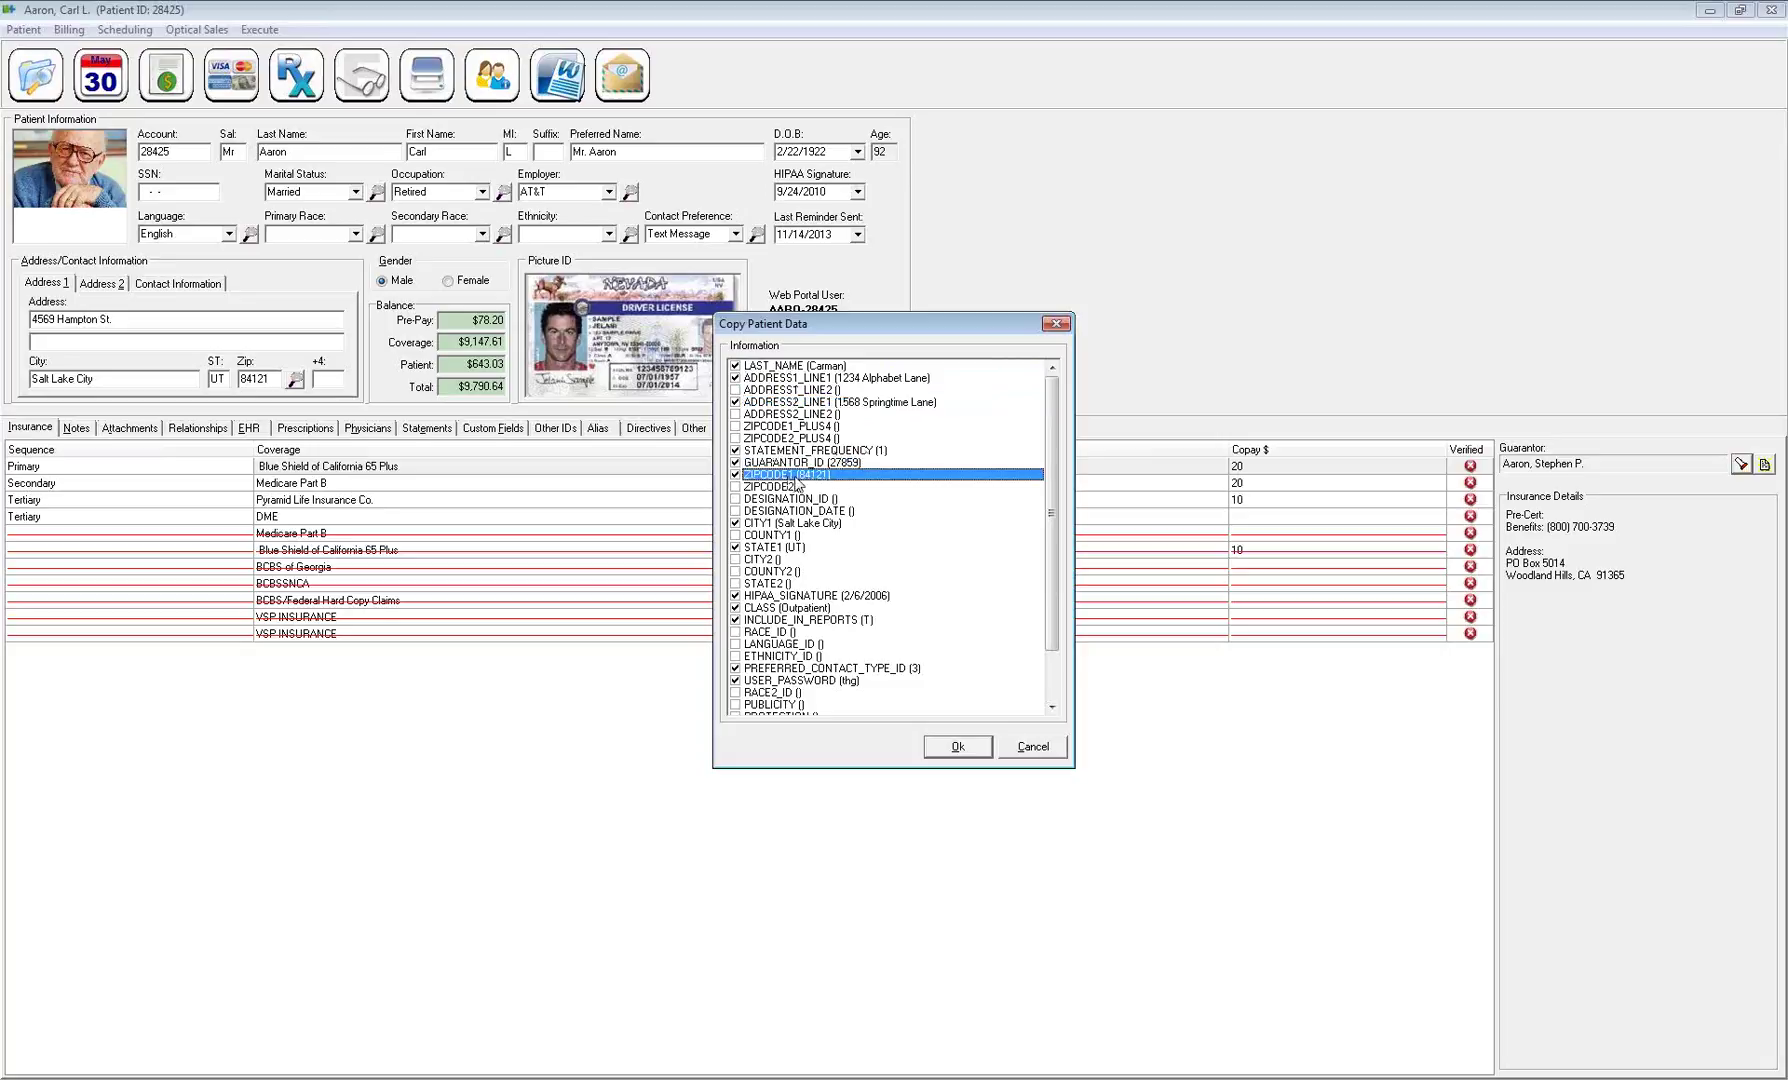
{"action": "left_click", "coordinate": [798, 523]}
{"action": "left_click", "coordinate": [796, 548]}
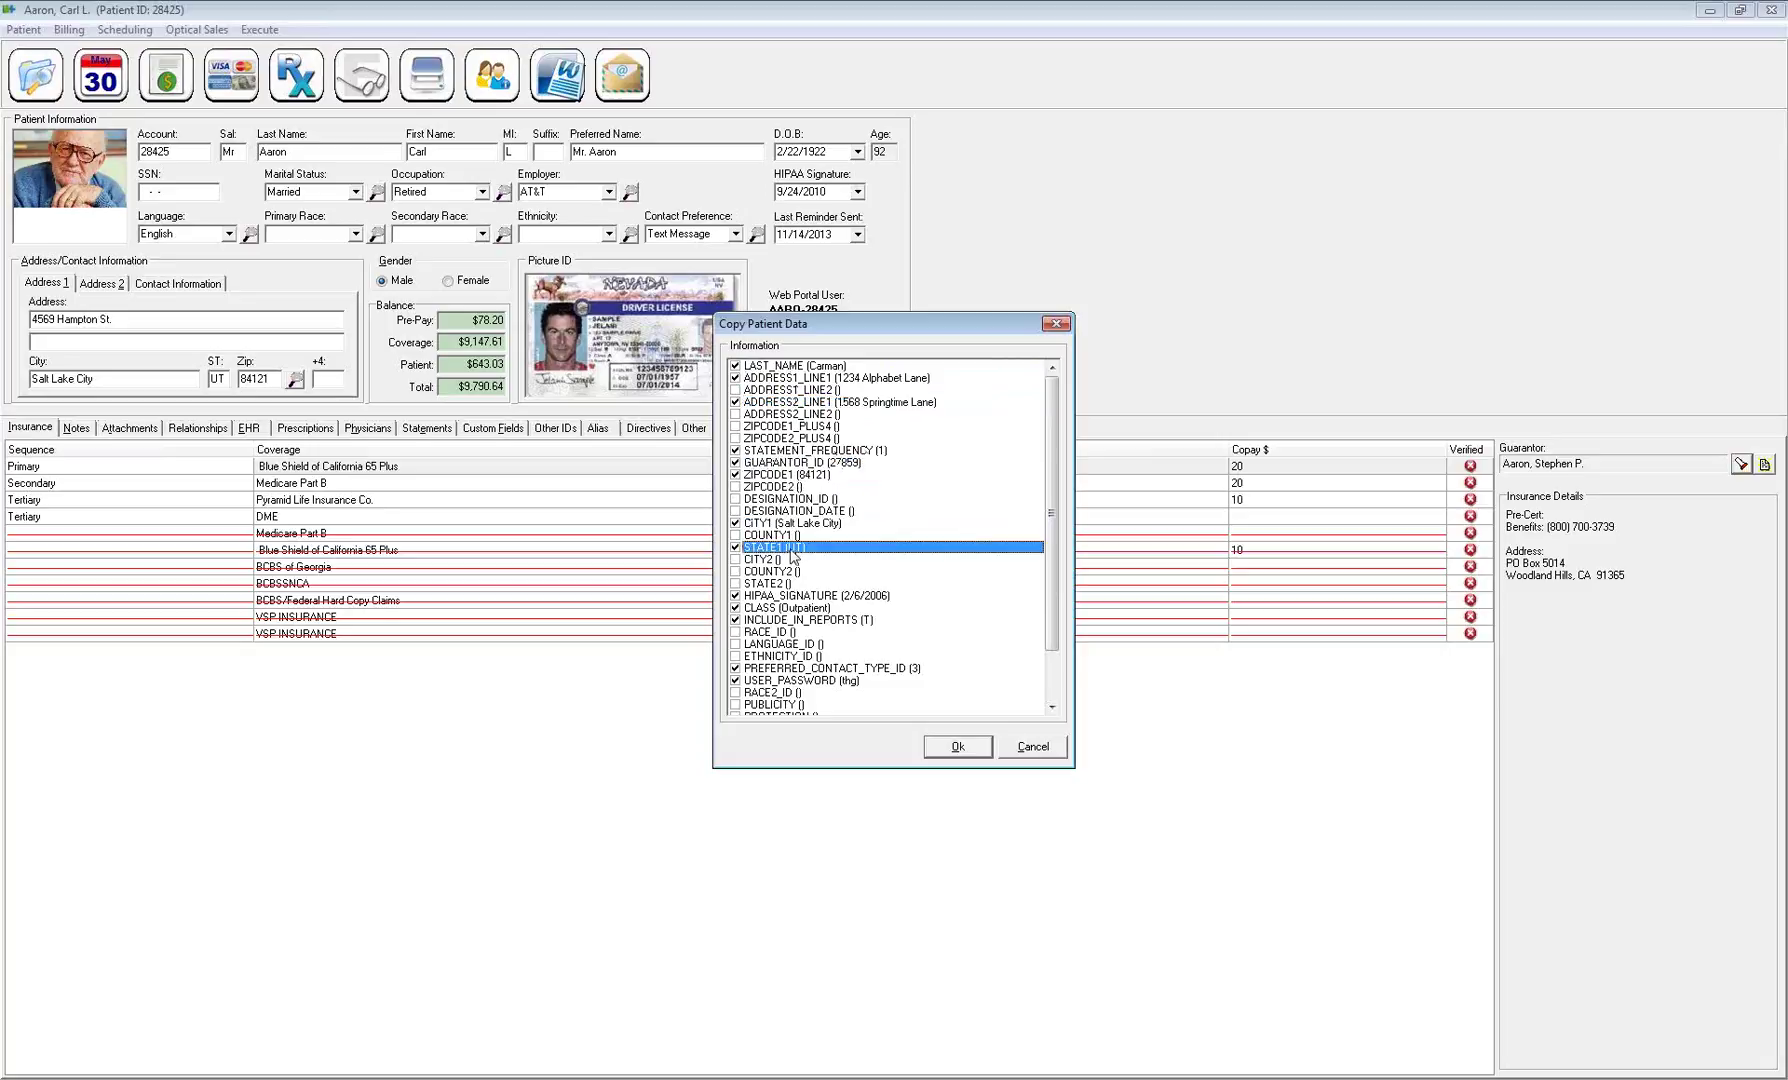
{"action": "left_click", "coordinate": [840, 597]}
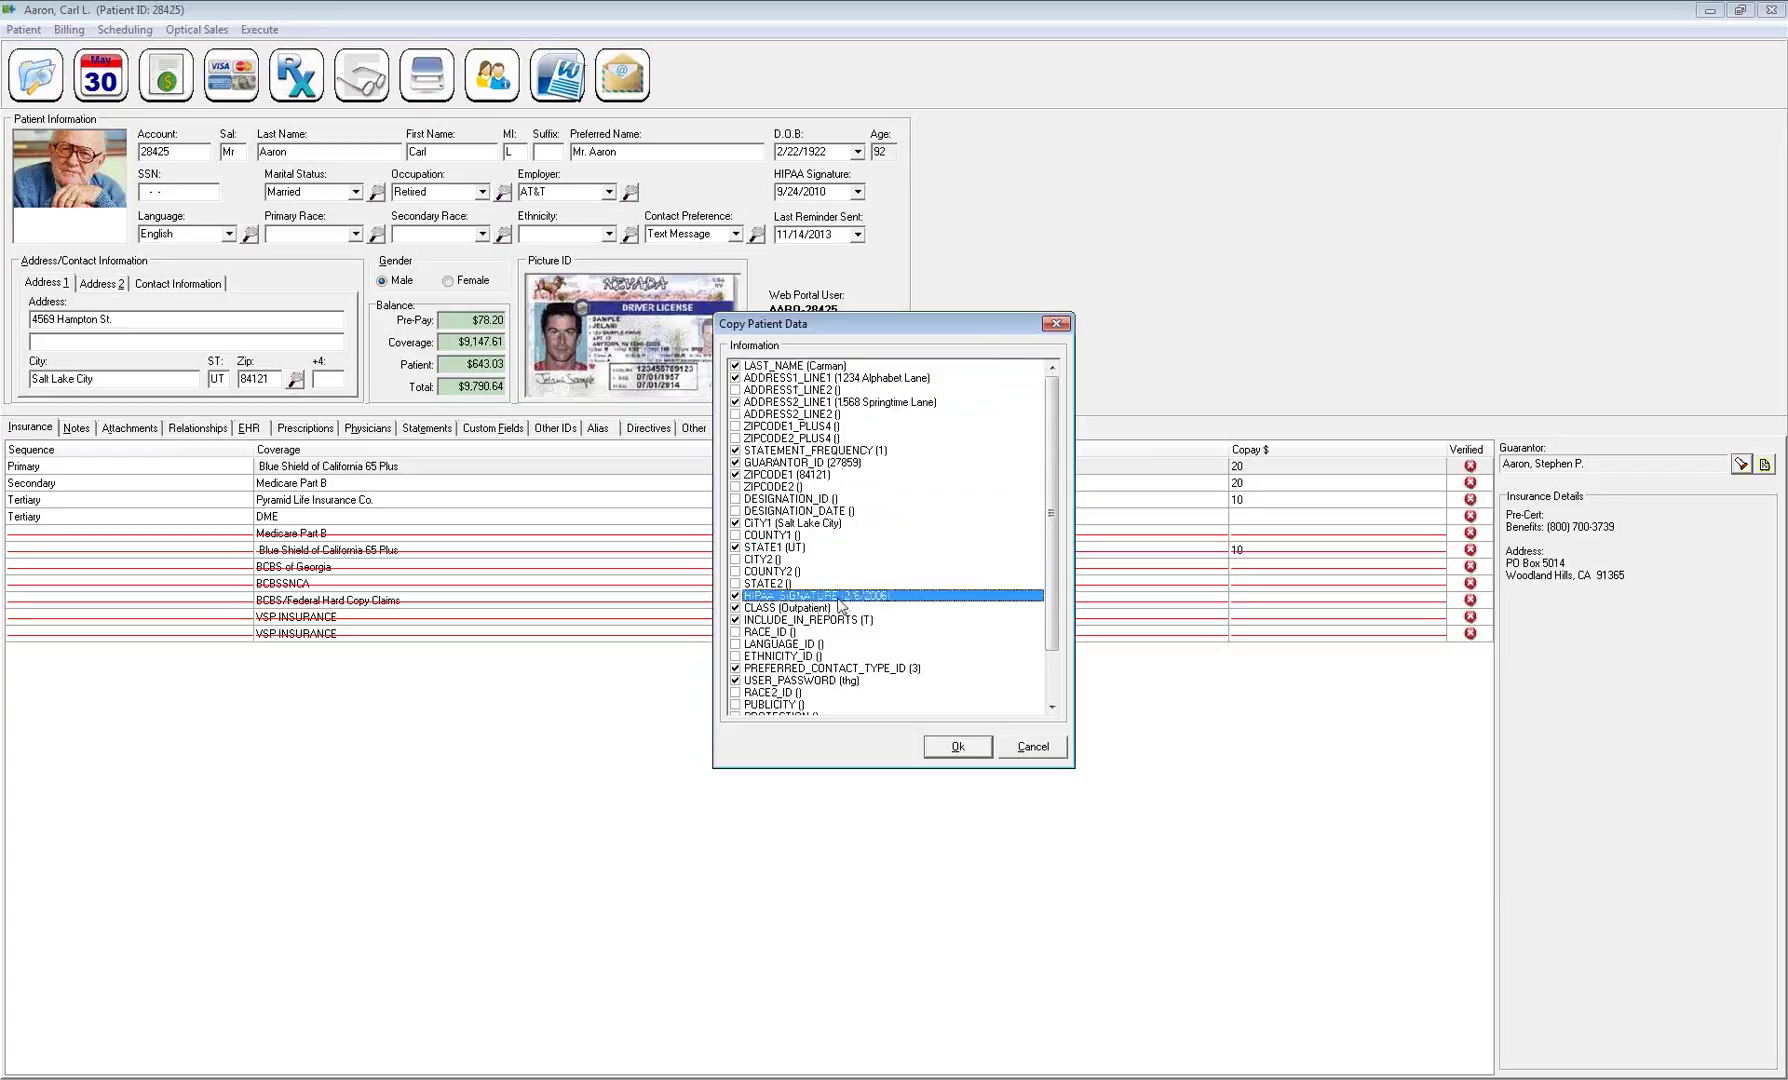
{"action": "left_click", "coordinate": [736, 596]}
Review CLASS and PREFERRED_CONTACT_TYPE_ID, uncheck USER_PASSWORD, and confirm the copy with Ok
{"action": "left_click", "coordinate": [800, 608]}
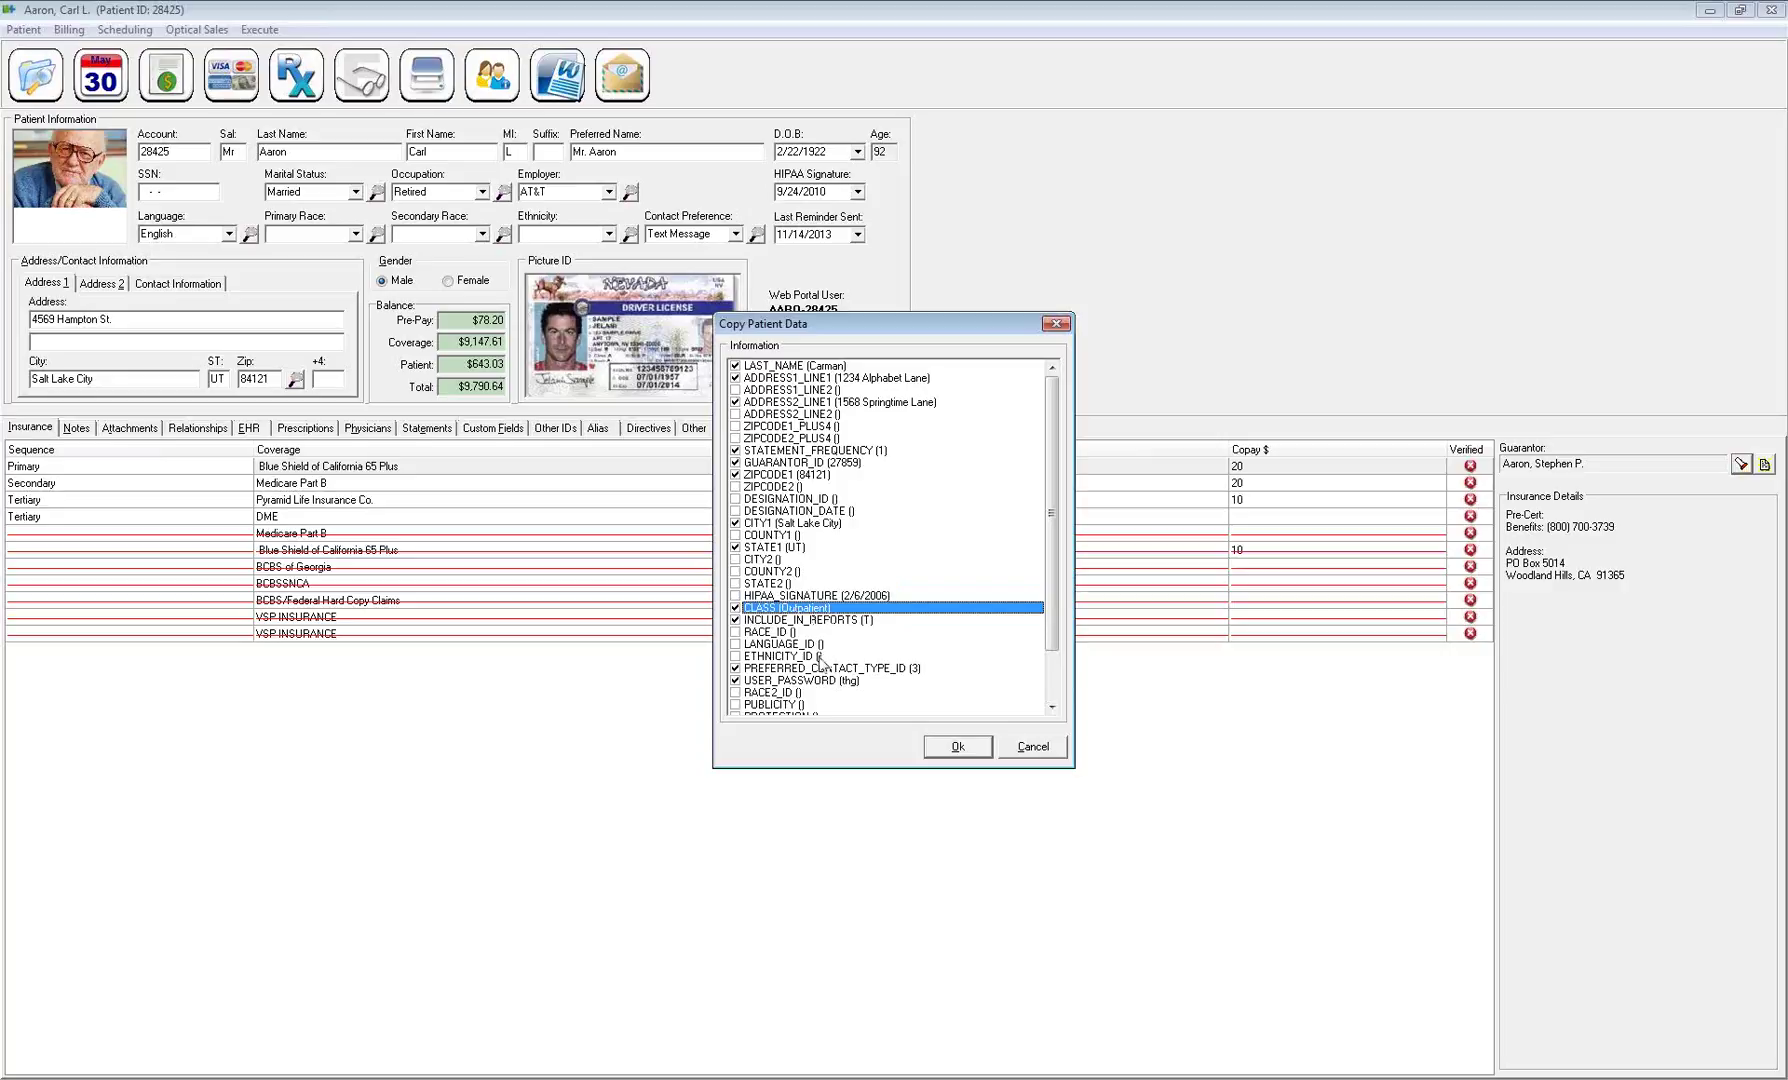
{"action": "left_click", "coordinate": [848, 668]}
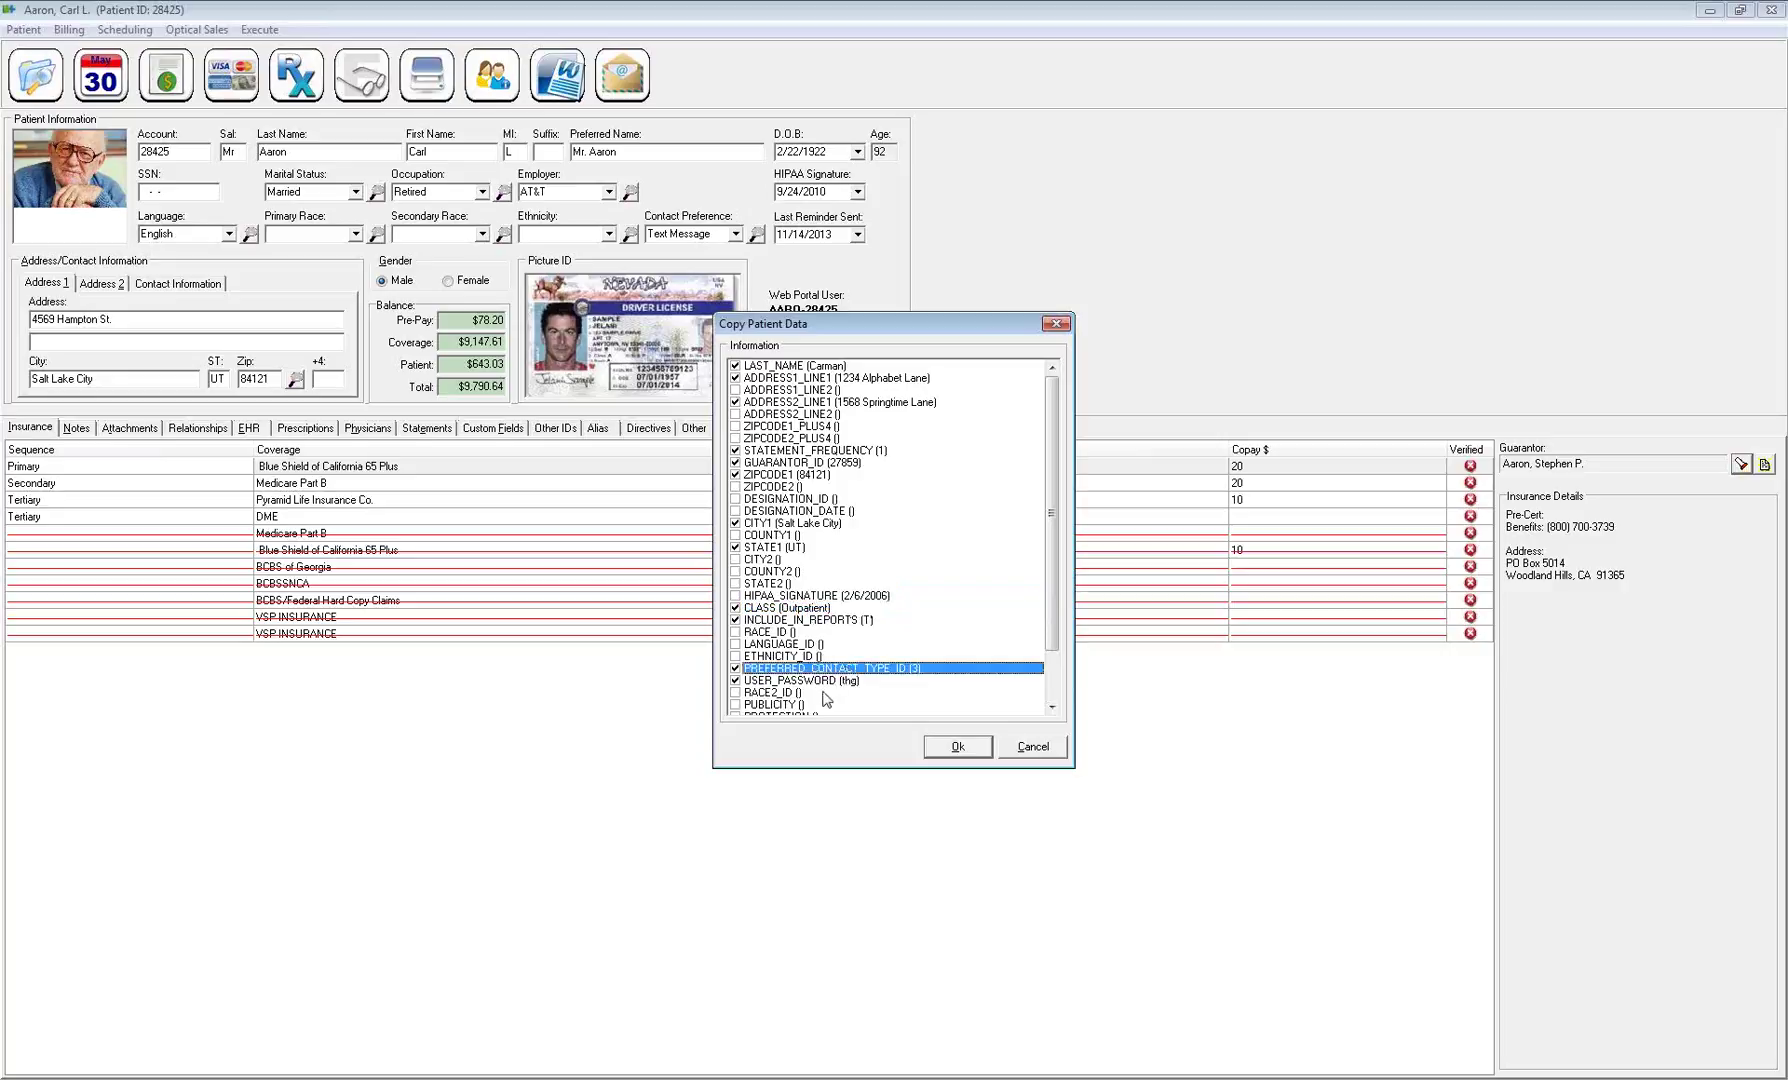
{"action": "left_click", "coordinate": [818, 682]}
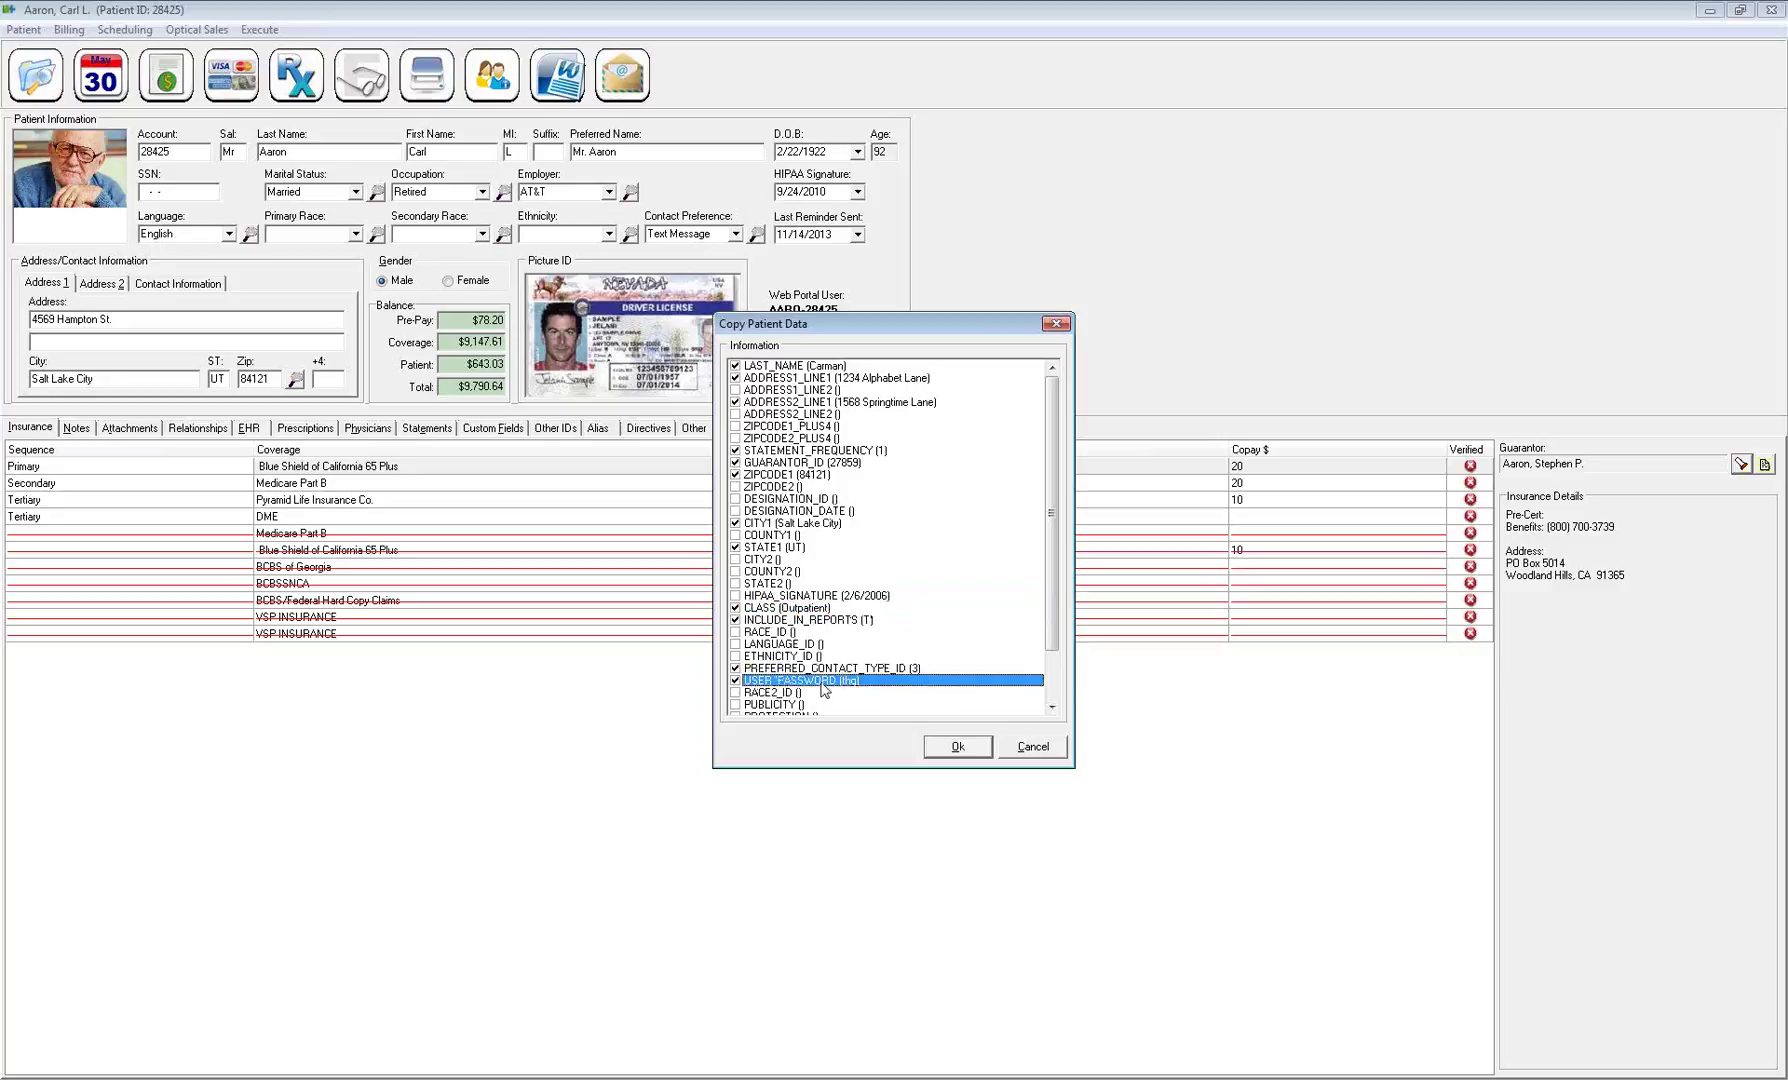
{"action": "left_click", "coordinate": [736, 681]}
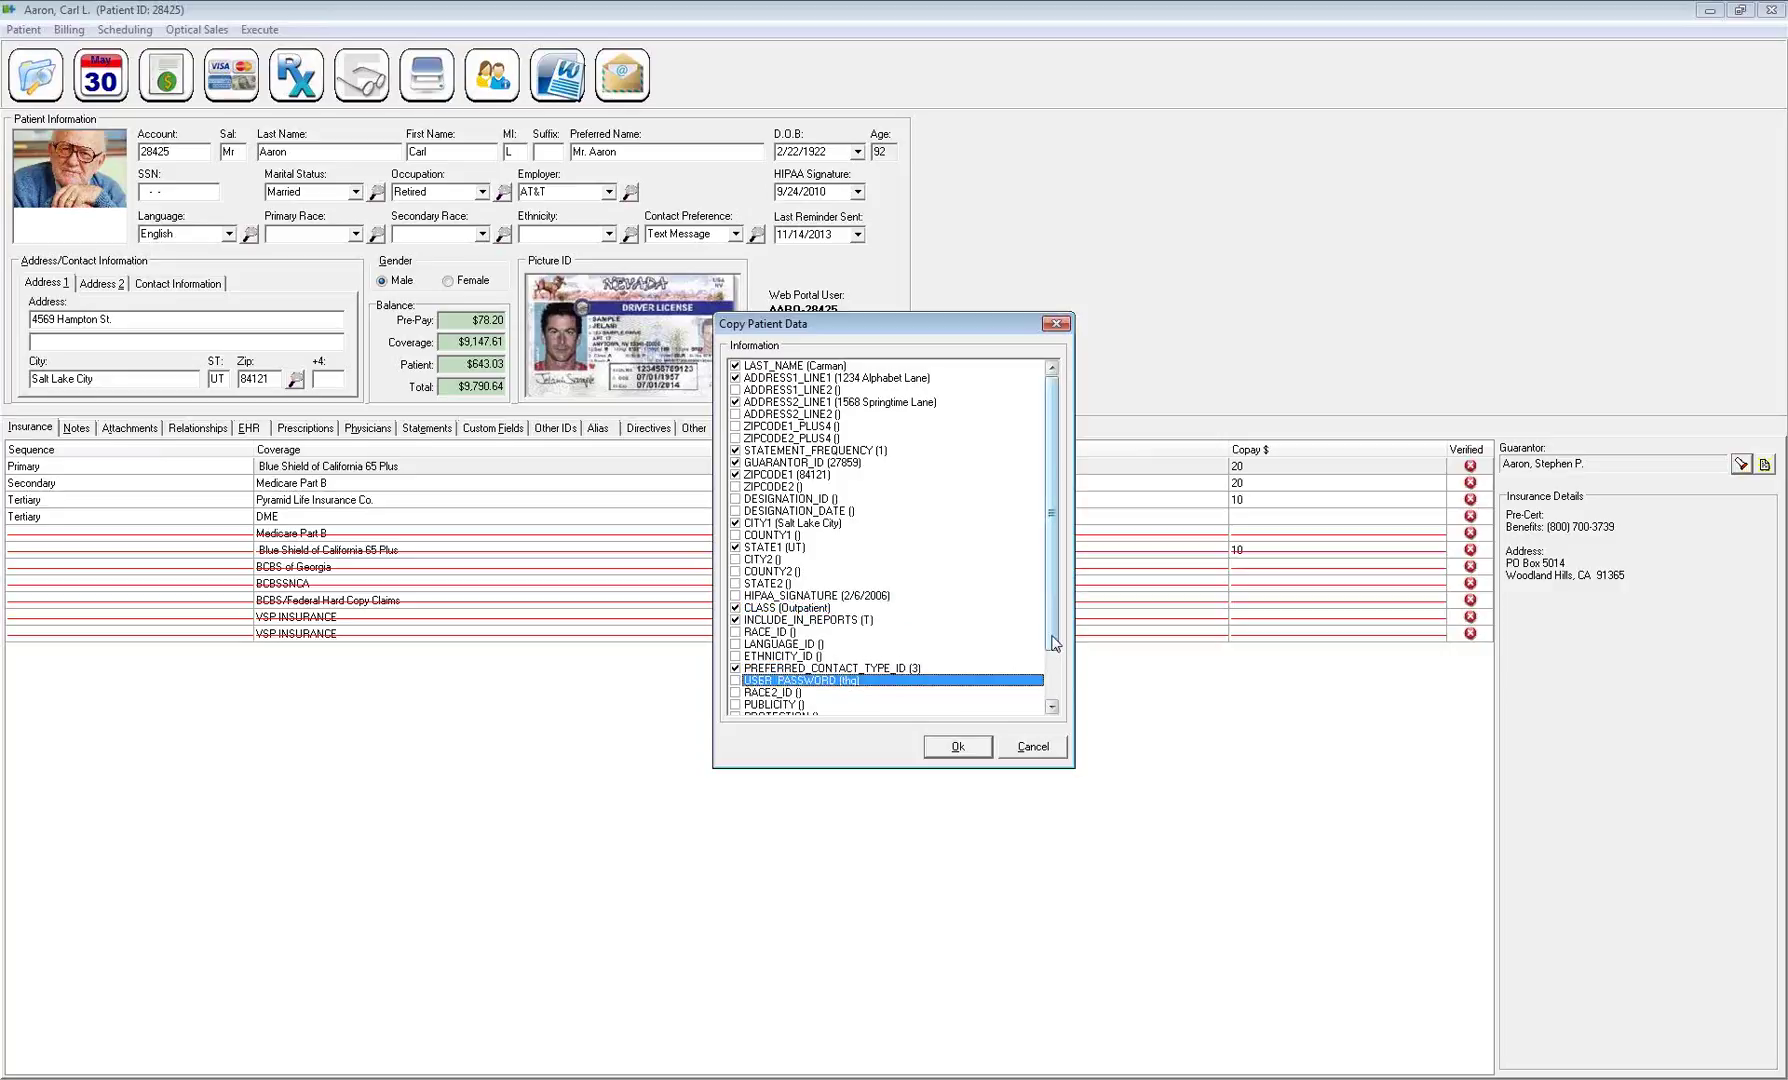
{"action": "left_click_drag", "start_coordinate": [1052, 643], "coordinate": [1053, 698]}
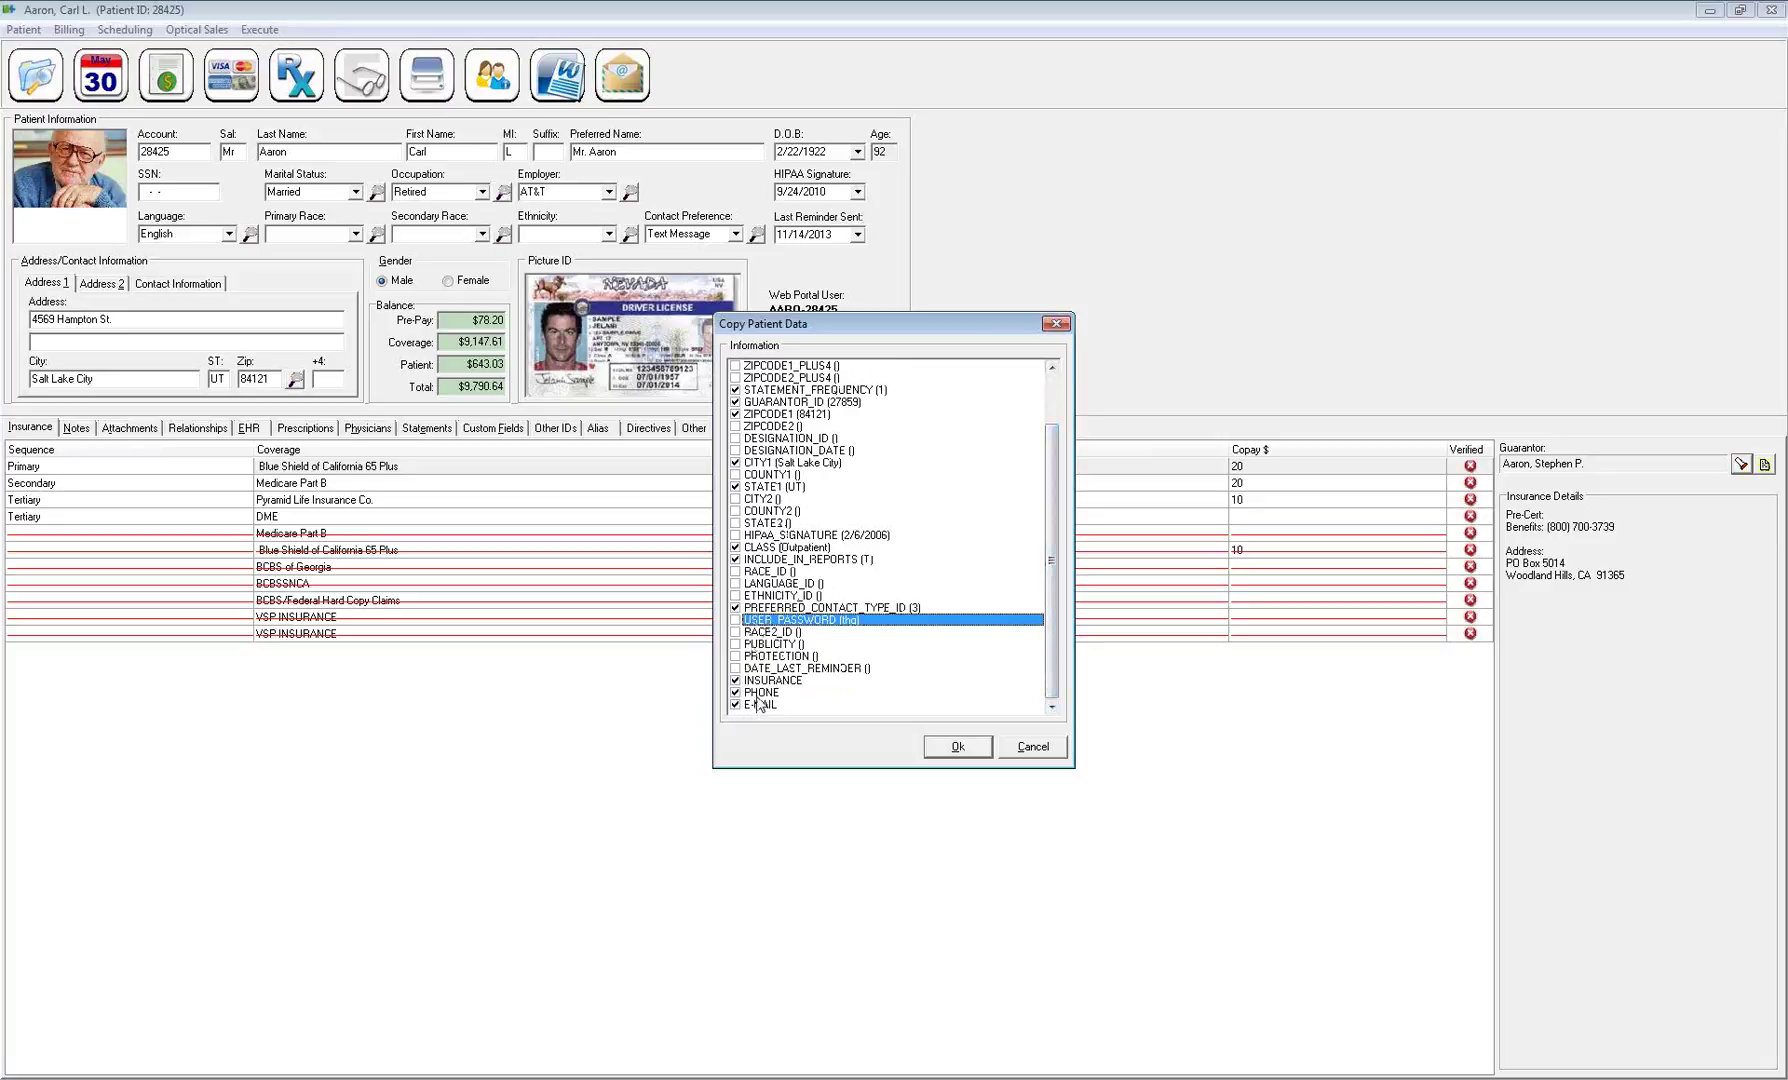
{"action": "left_click", "coordinate": [737, 608]}
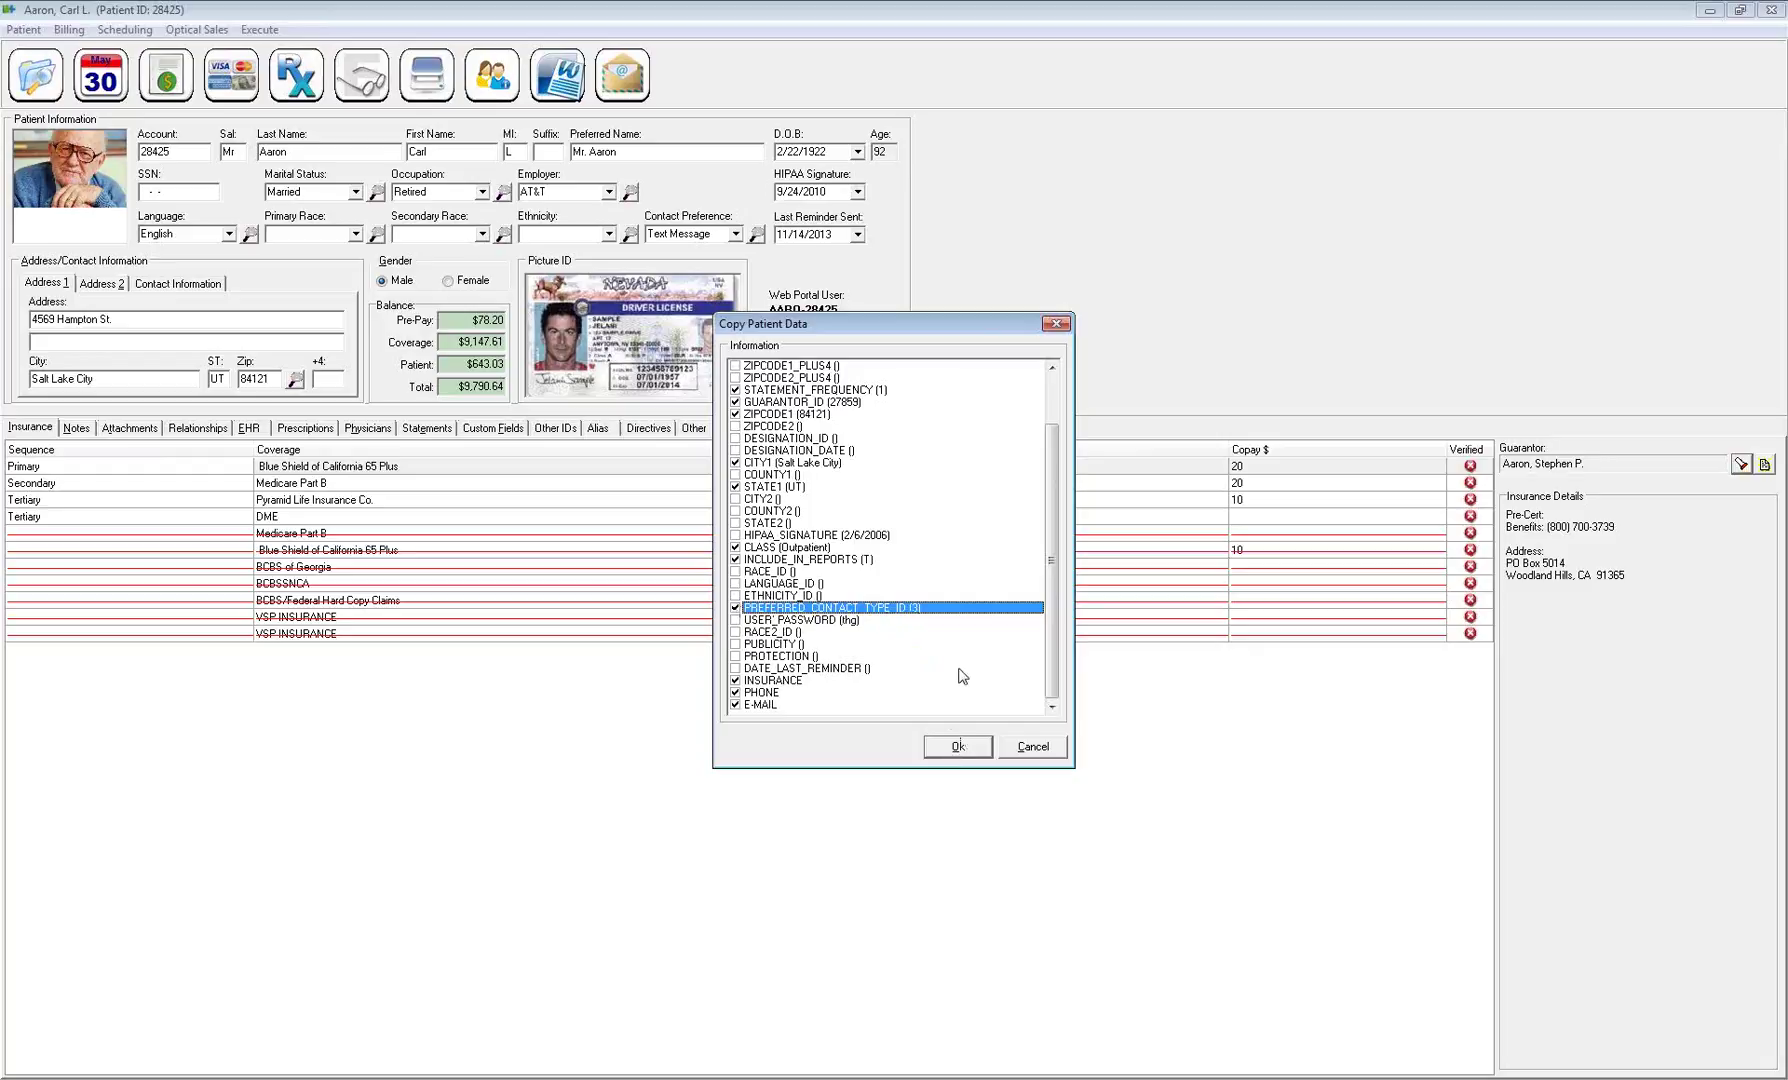
{"action": "scroll", "coordinate": [1078, 540], "scroll_direction": "up", "scroll_amount": 2}
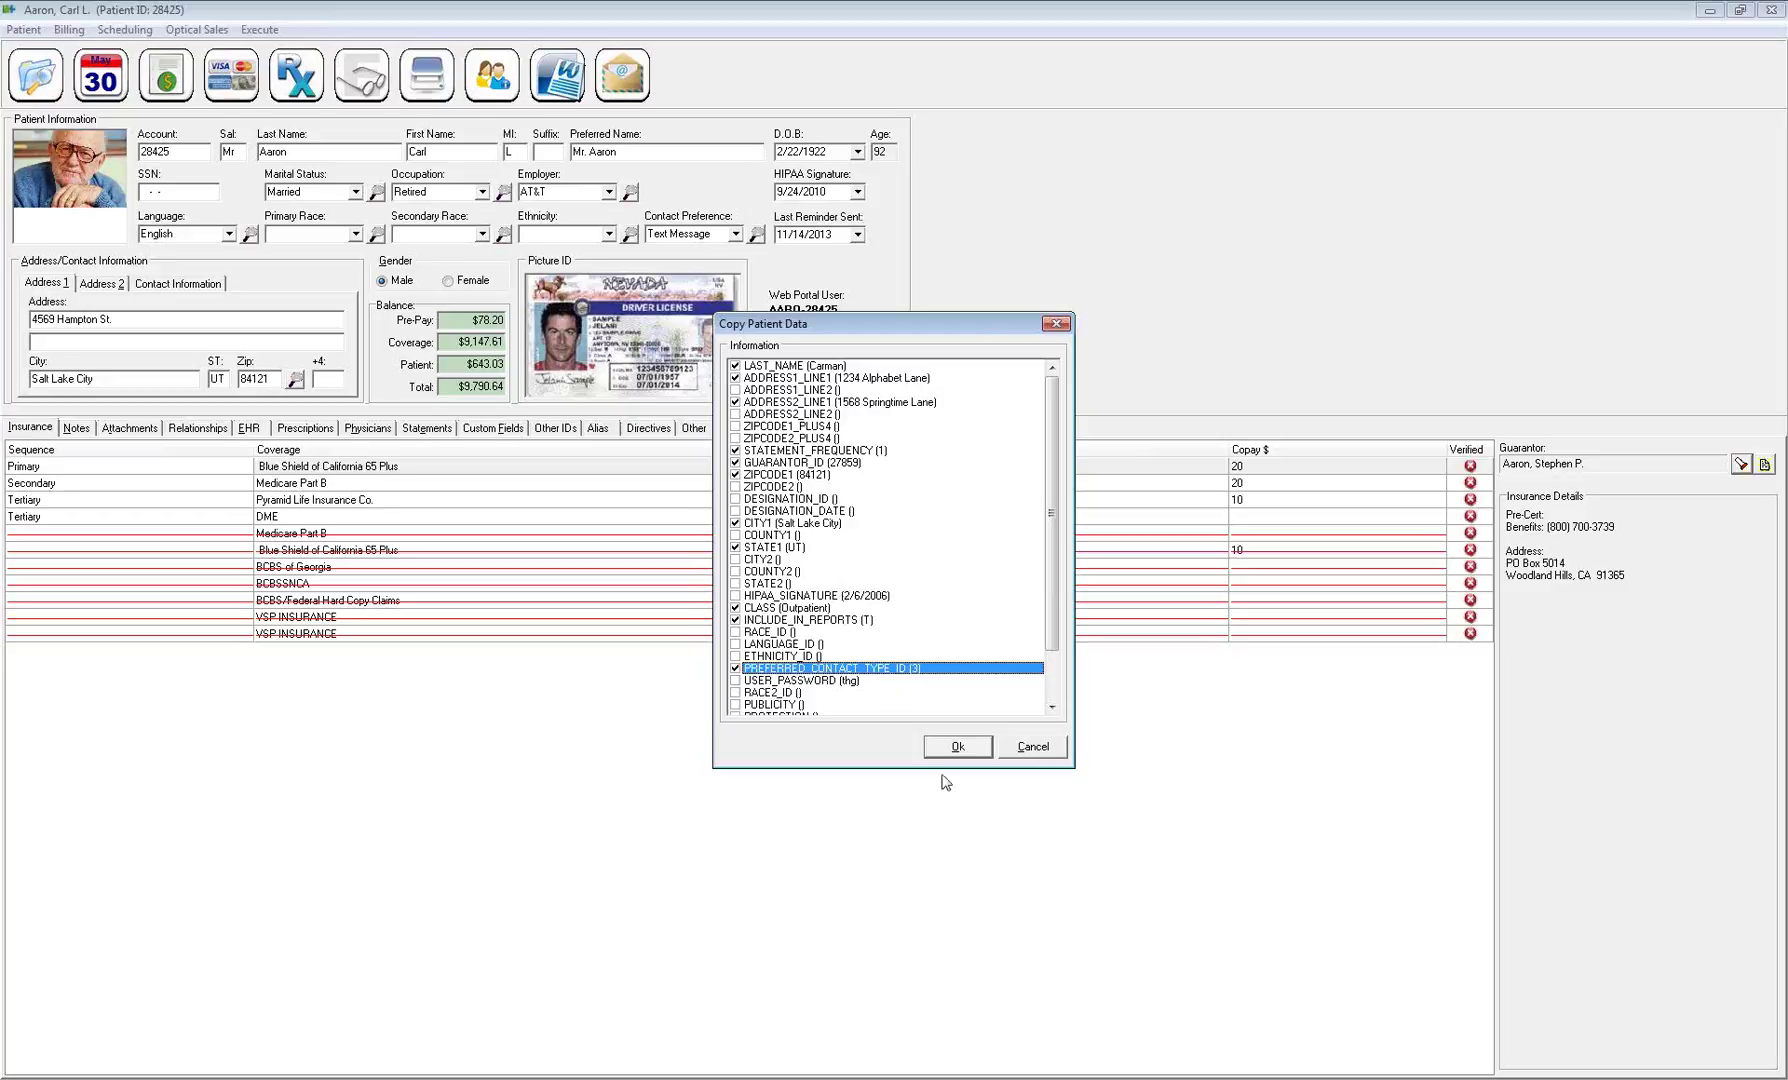
{"action": "left_click", "coordinate": [958, 748]}
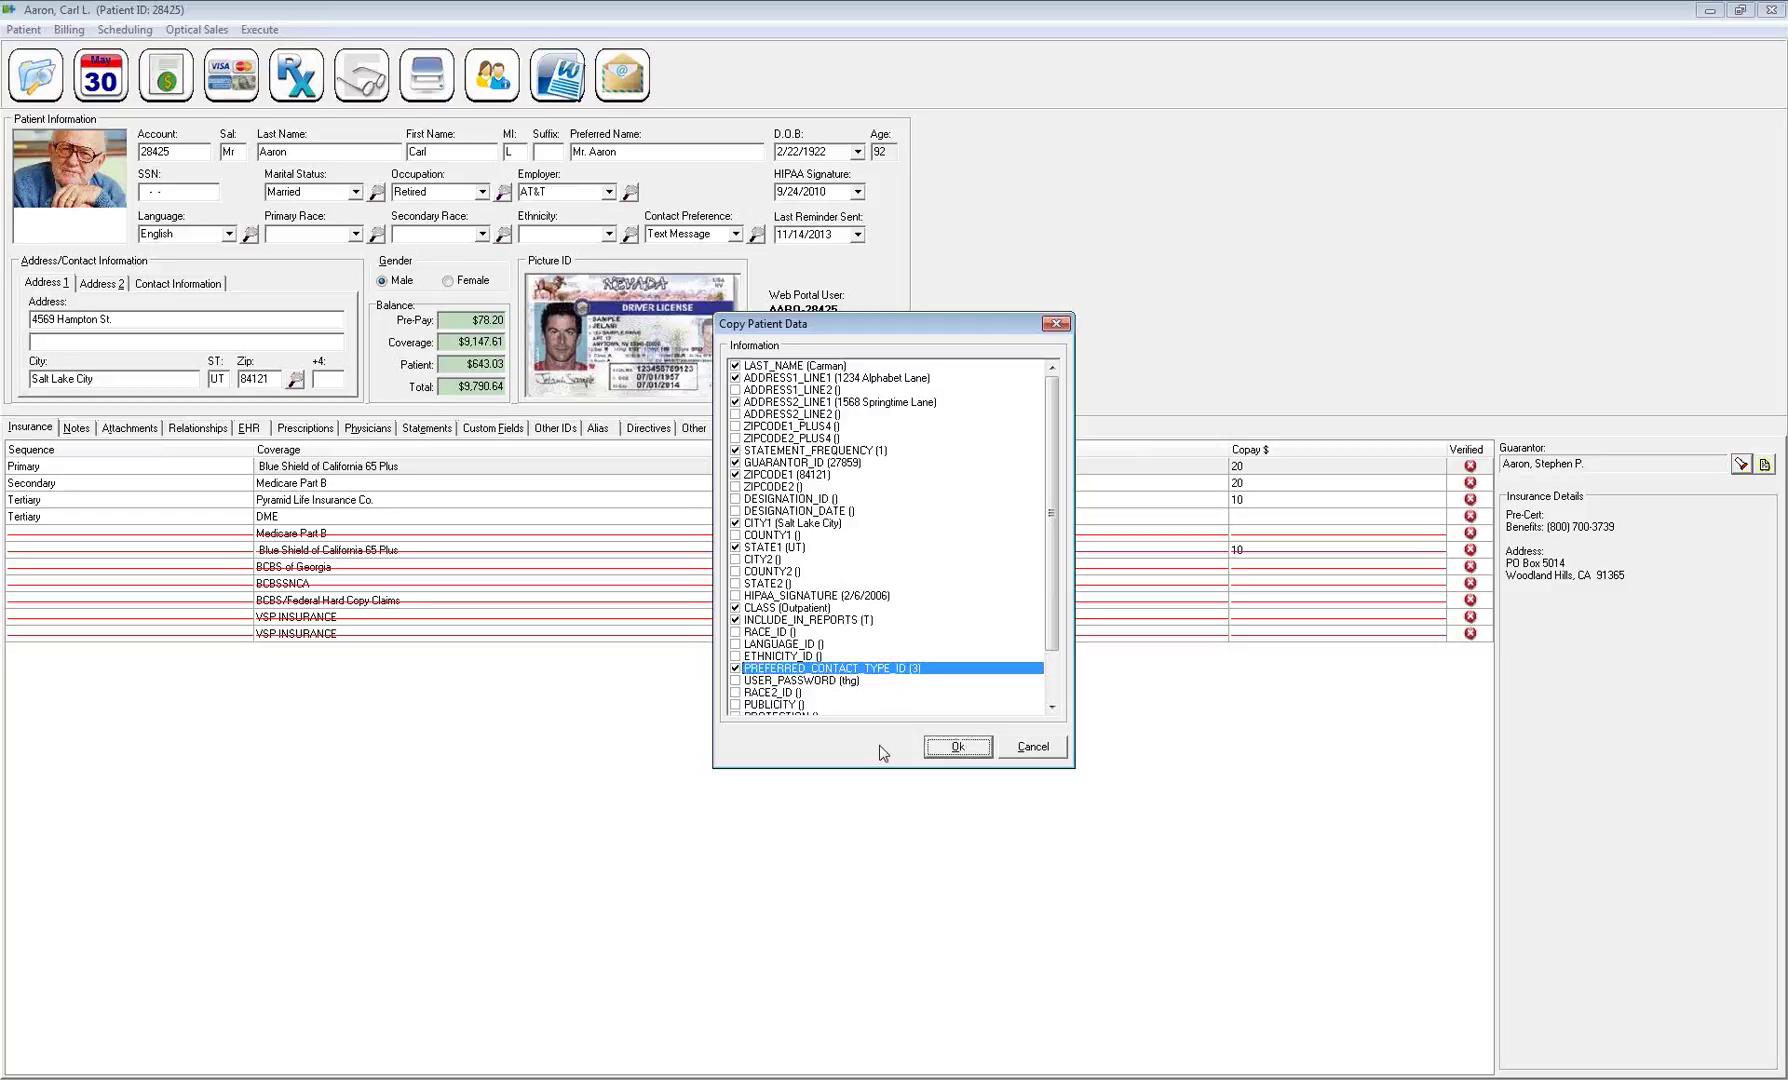
Confirm the Copy Patient Data dialog with Ok, leaving the empty desktop
{"action": "left_click", "coordinate": [958, 747]}
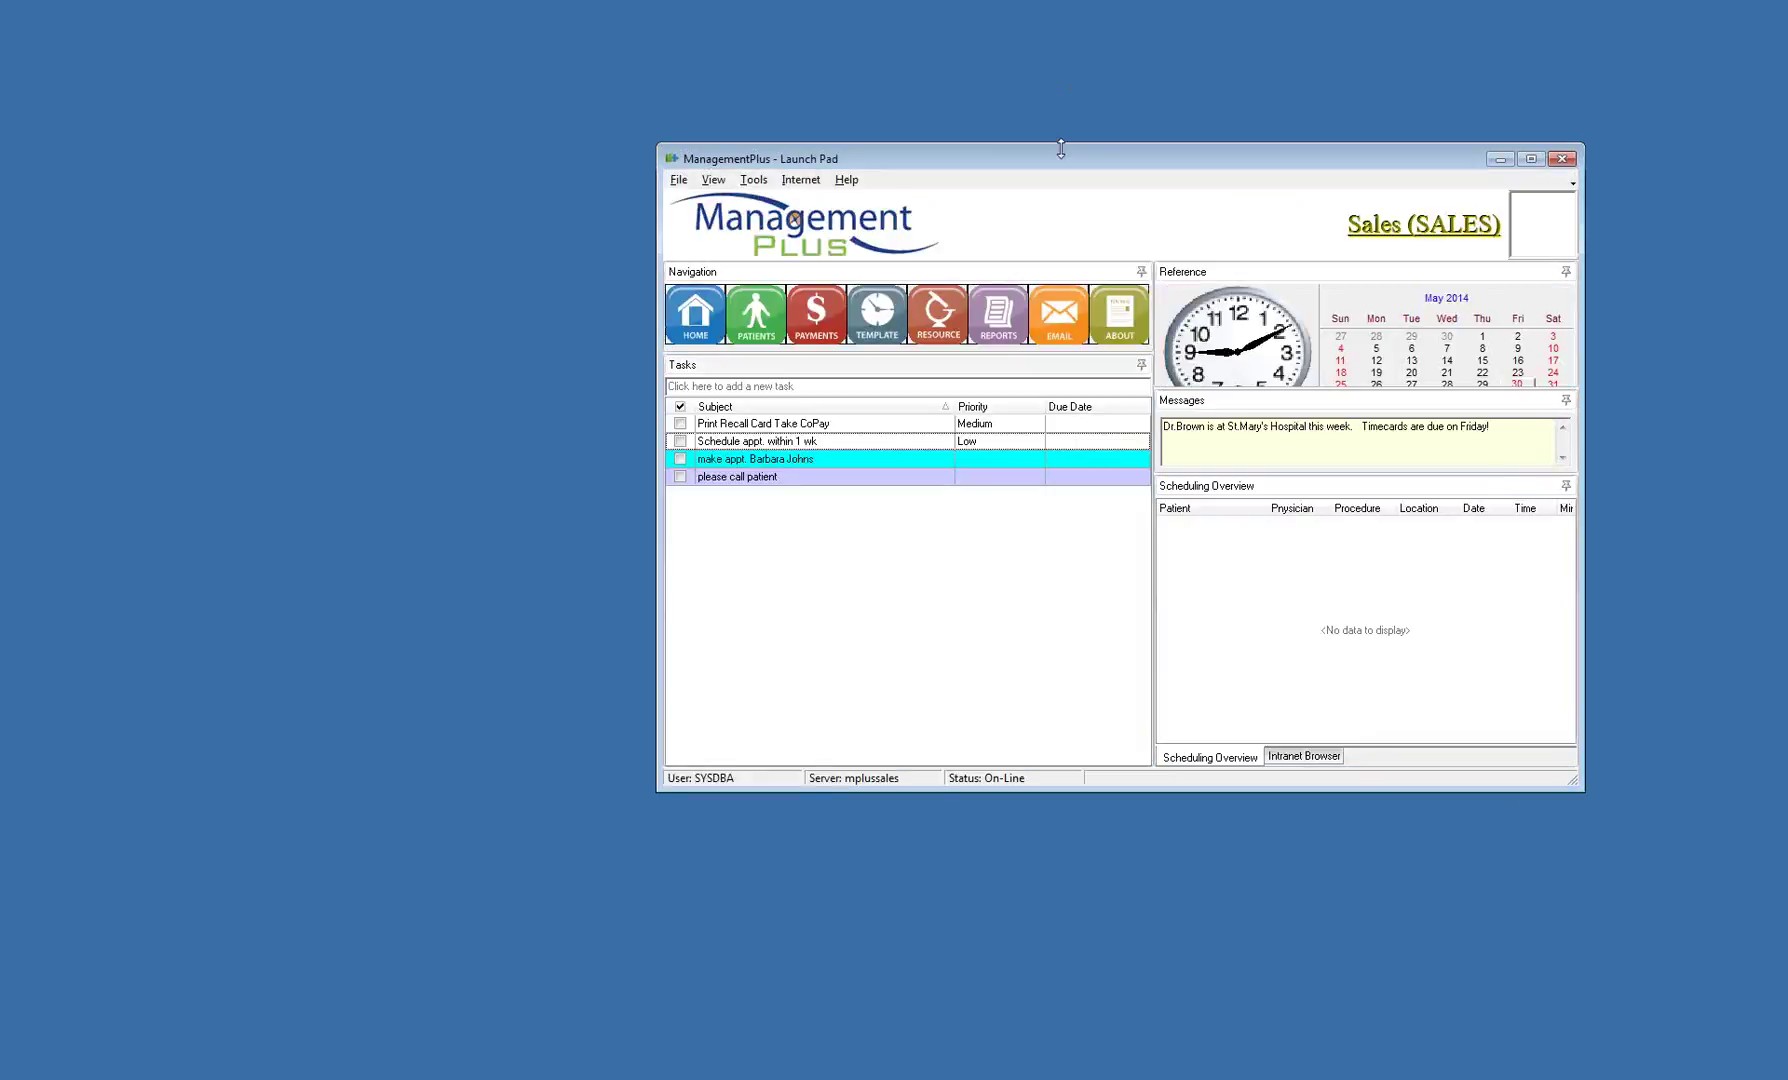
Resize and reposition the Launch Pad window, then make it fill the screen
{"action": "double_click", "coordinate": [1061, 146]}
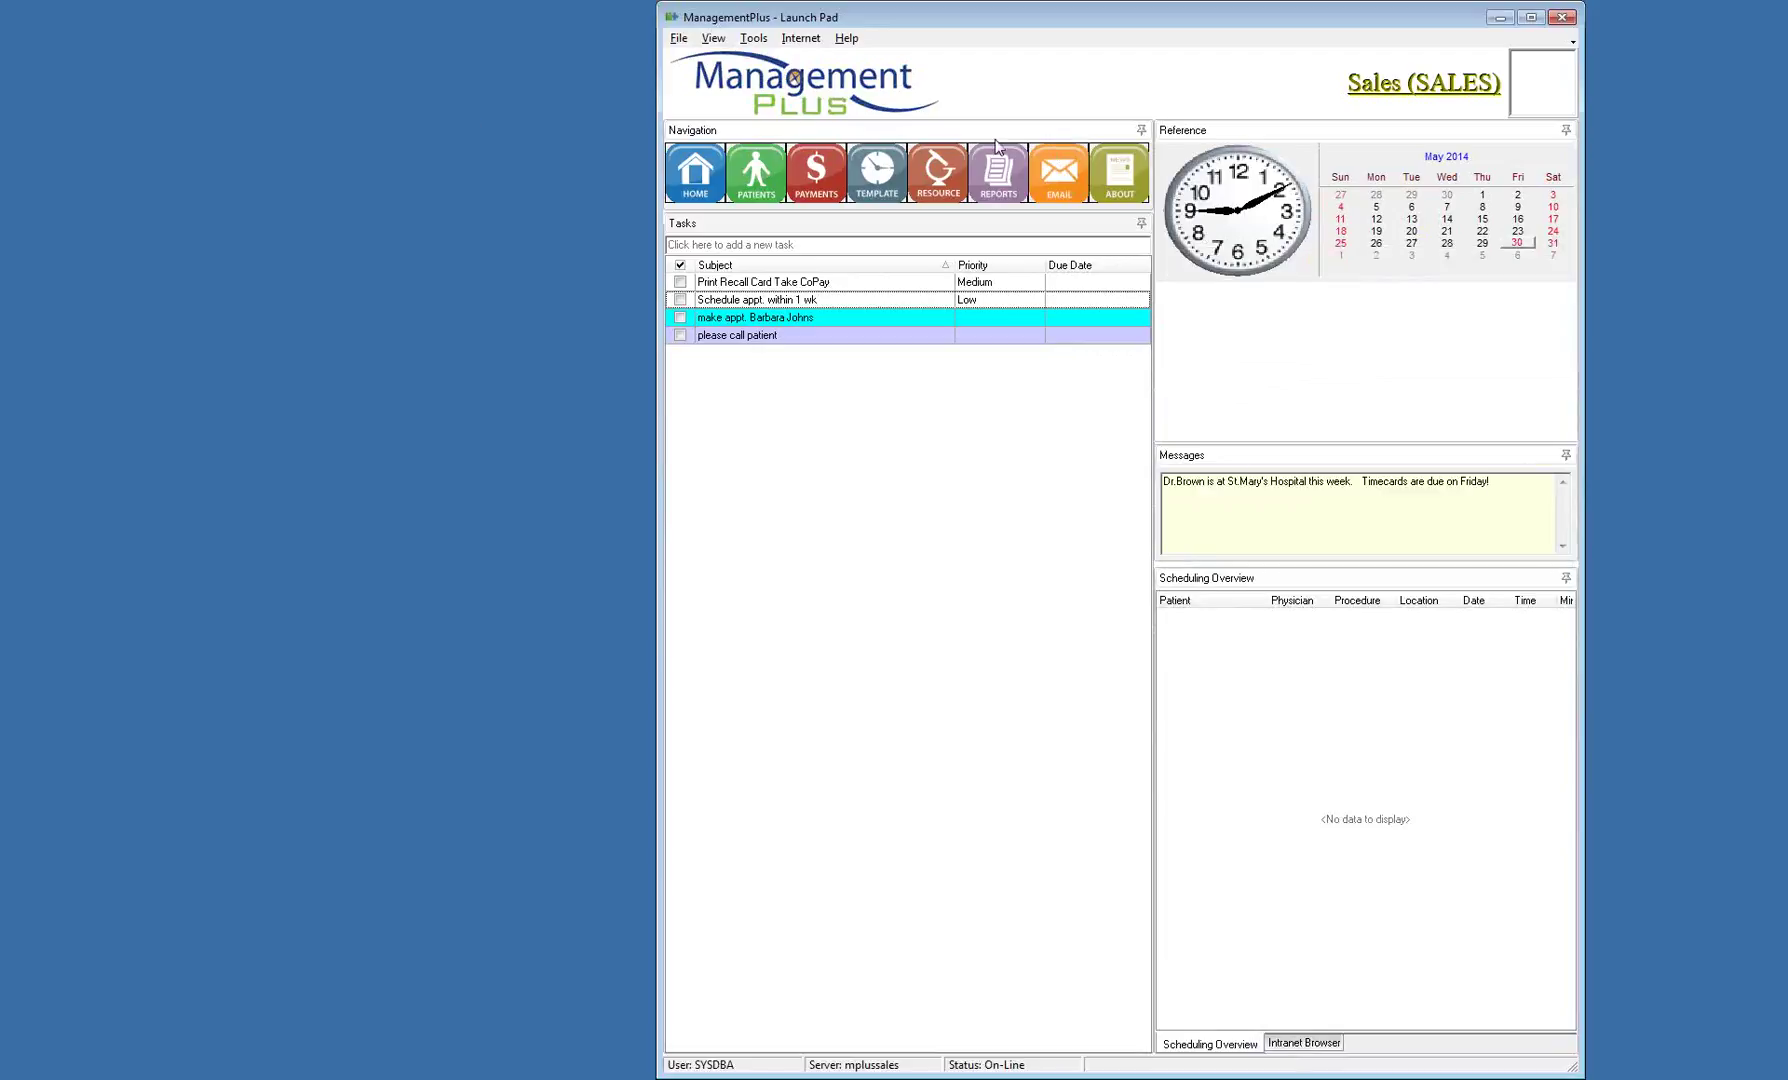
{"action": "double_click", "coordinate": [936, 17]}
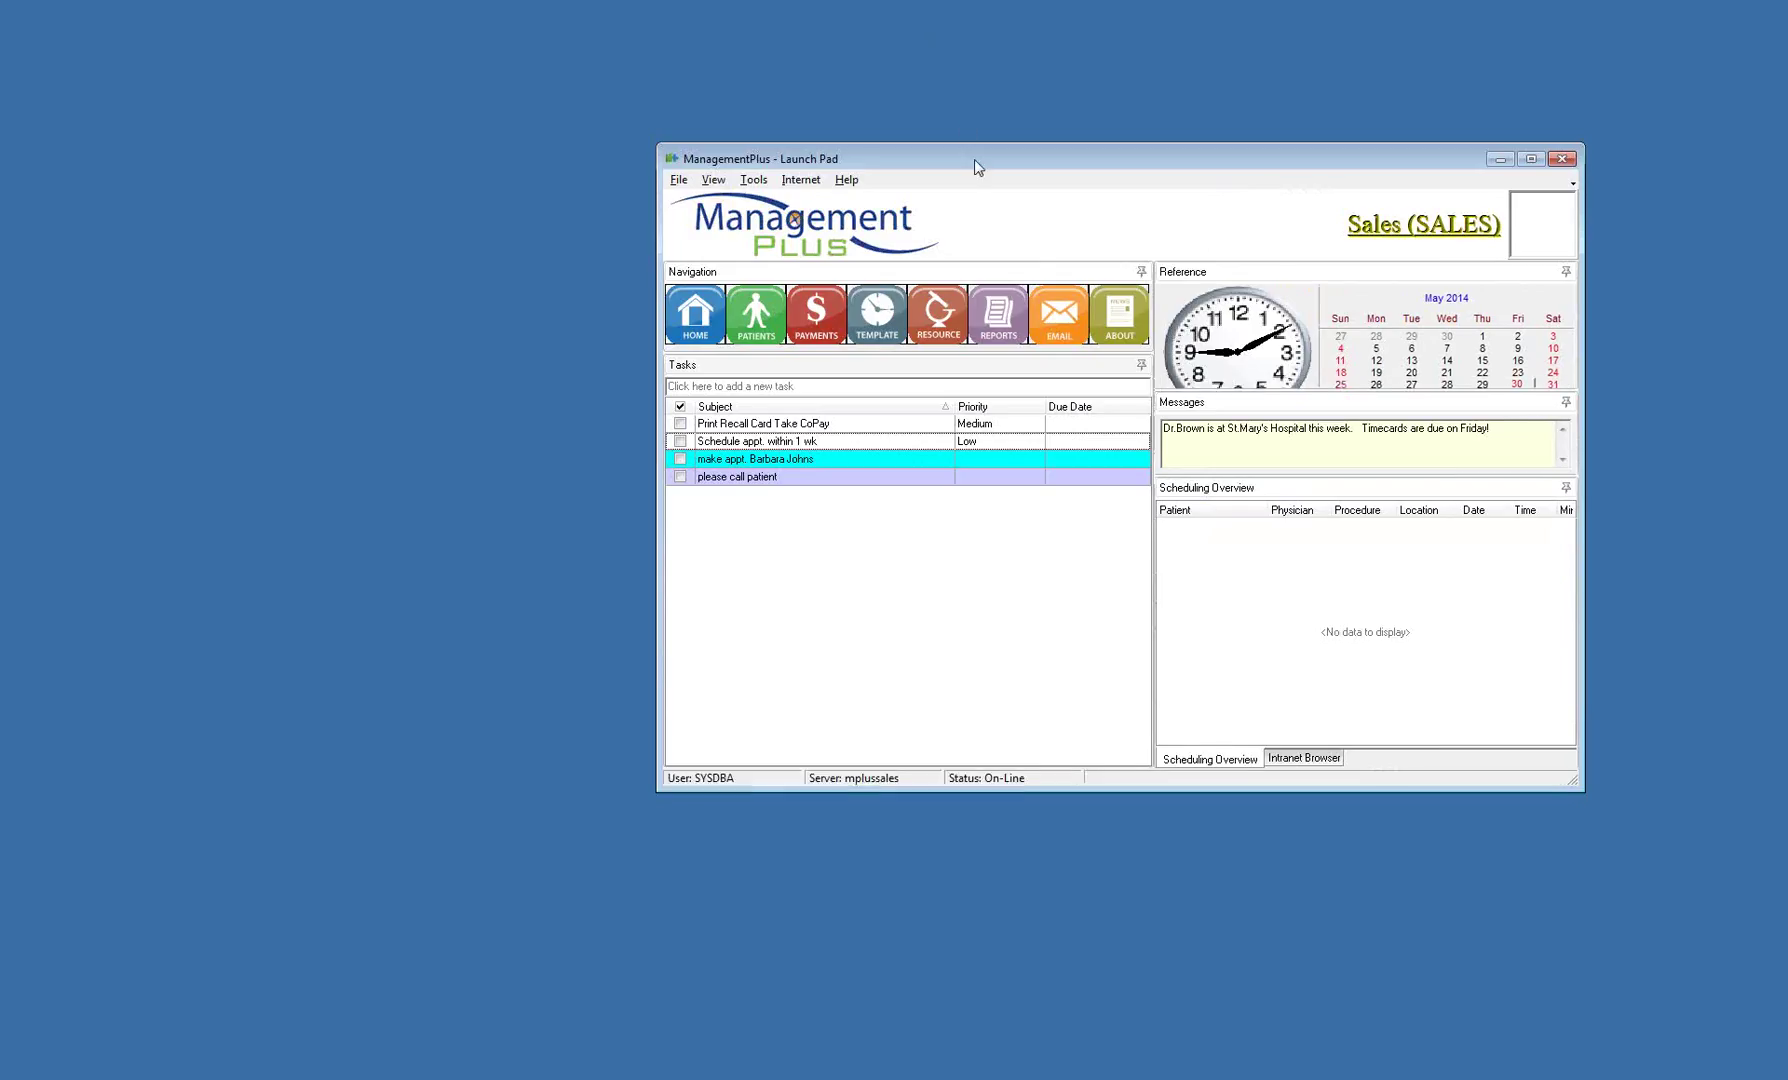
{"action": "left_click_drag", "start_coordinate": [974, 159], "coordinate": [584, 80]}
{"action": "left_click", "coordinate": [1123, 80]}
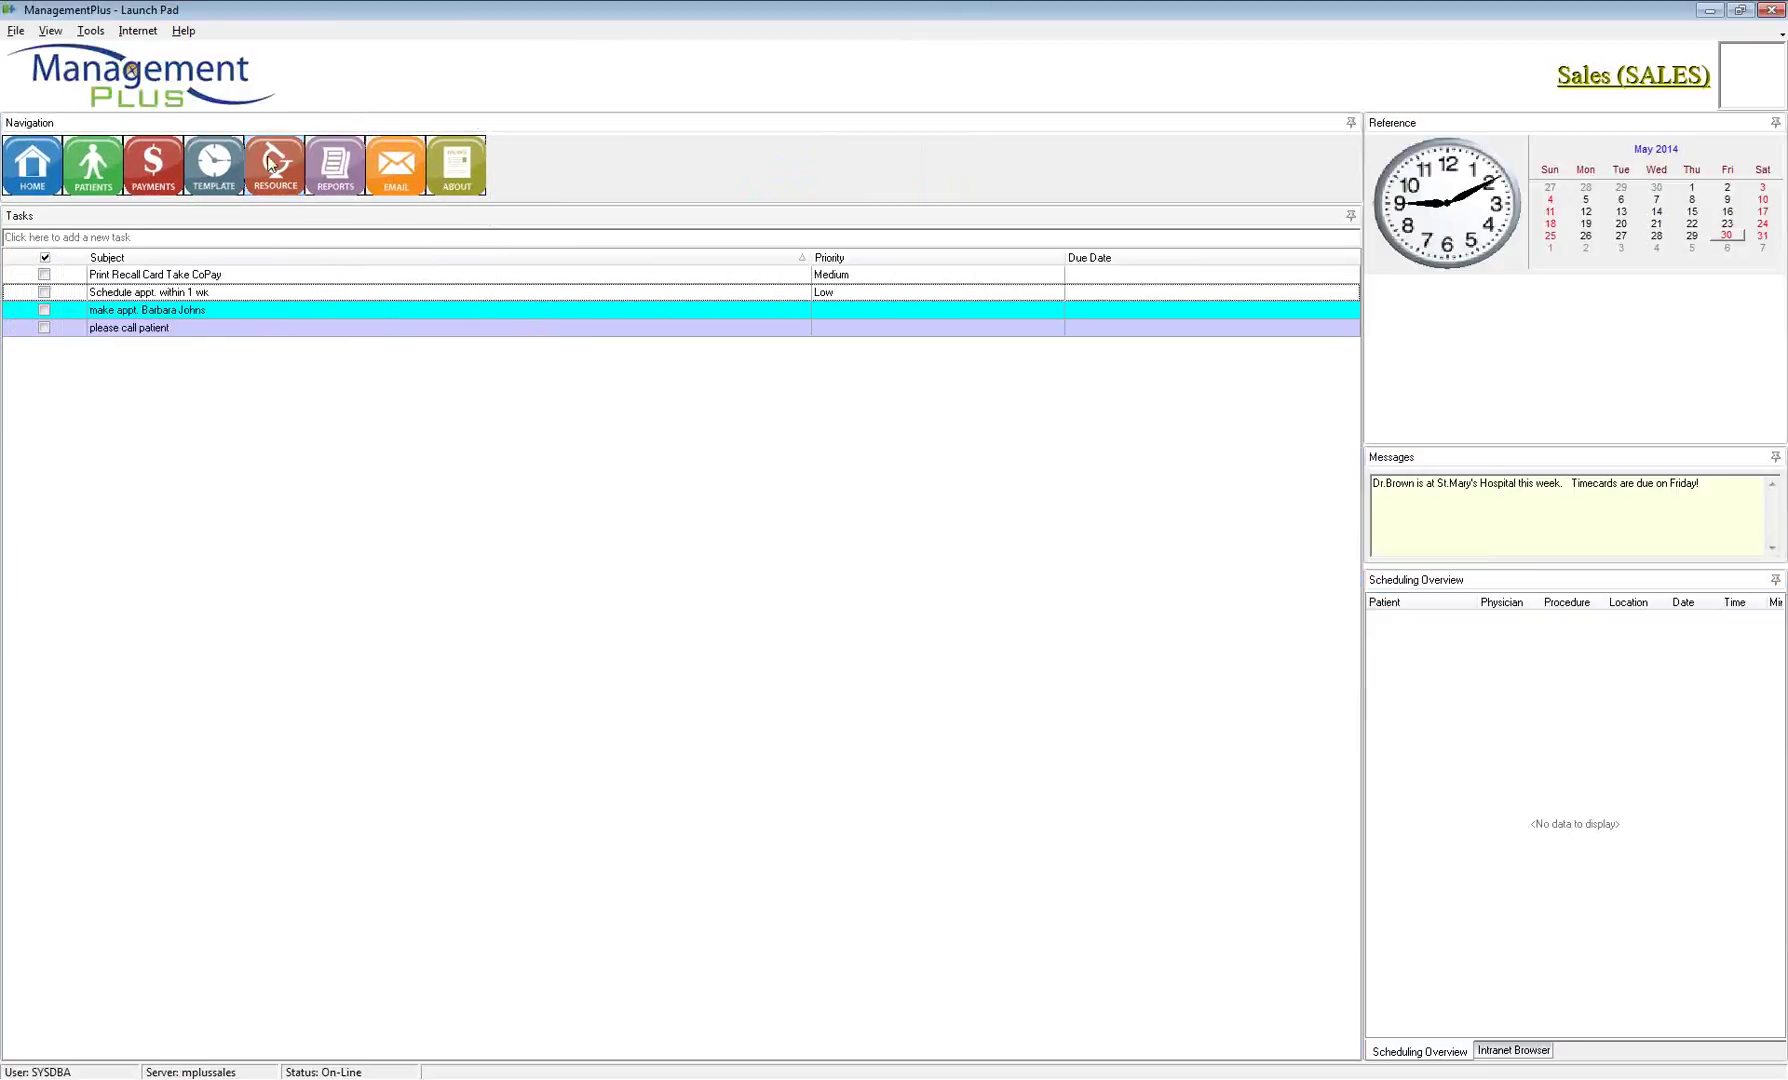
Open the first recent patient's record, dismiss Patient Alerts, and show the Insurance coverages
{"action": "left_click", "coordinate": [93, 165]}
{"action": "right_click", "coordinate": [553, 536]}
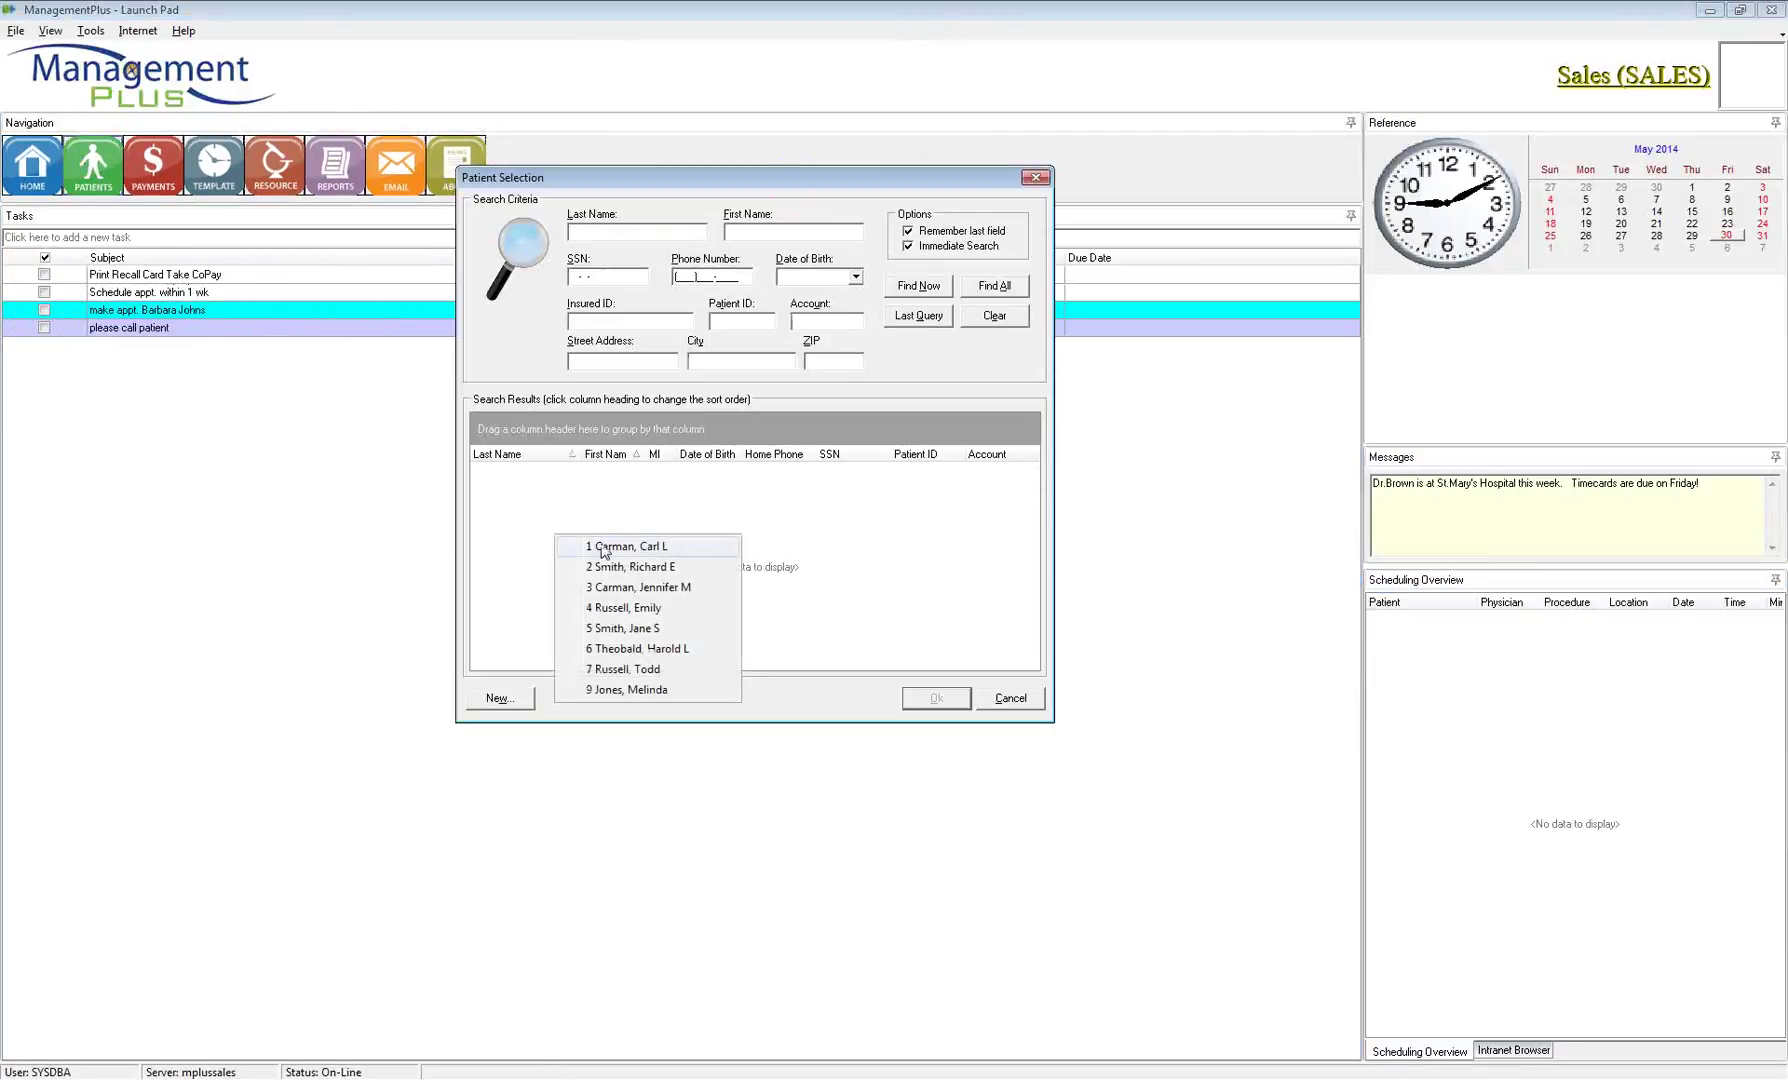
{"action": "left_click", "coordinate": [597, 548]}
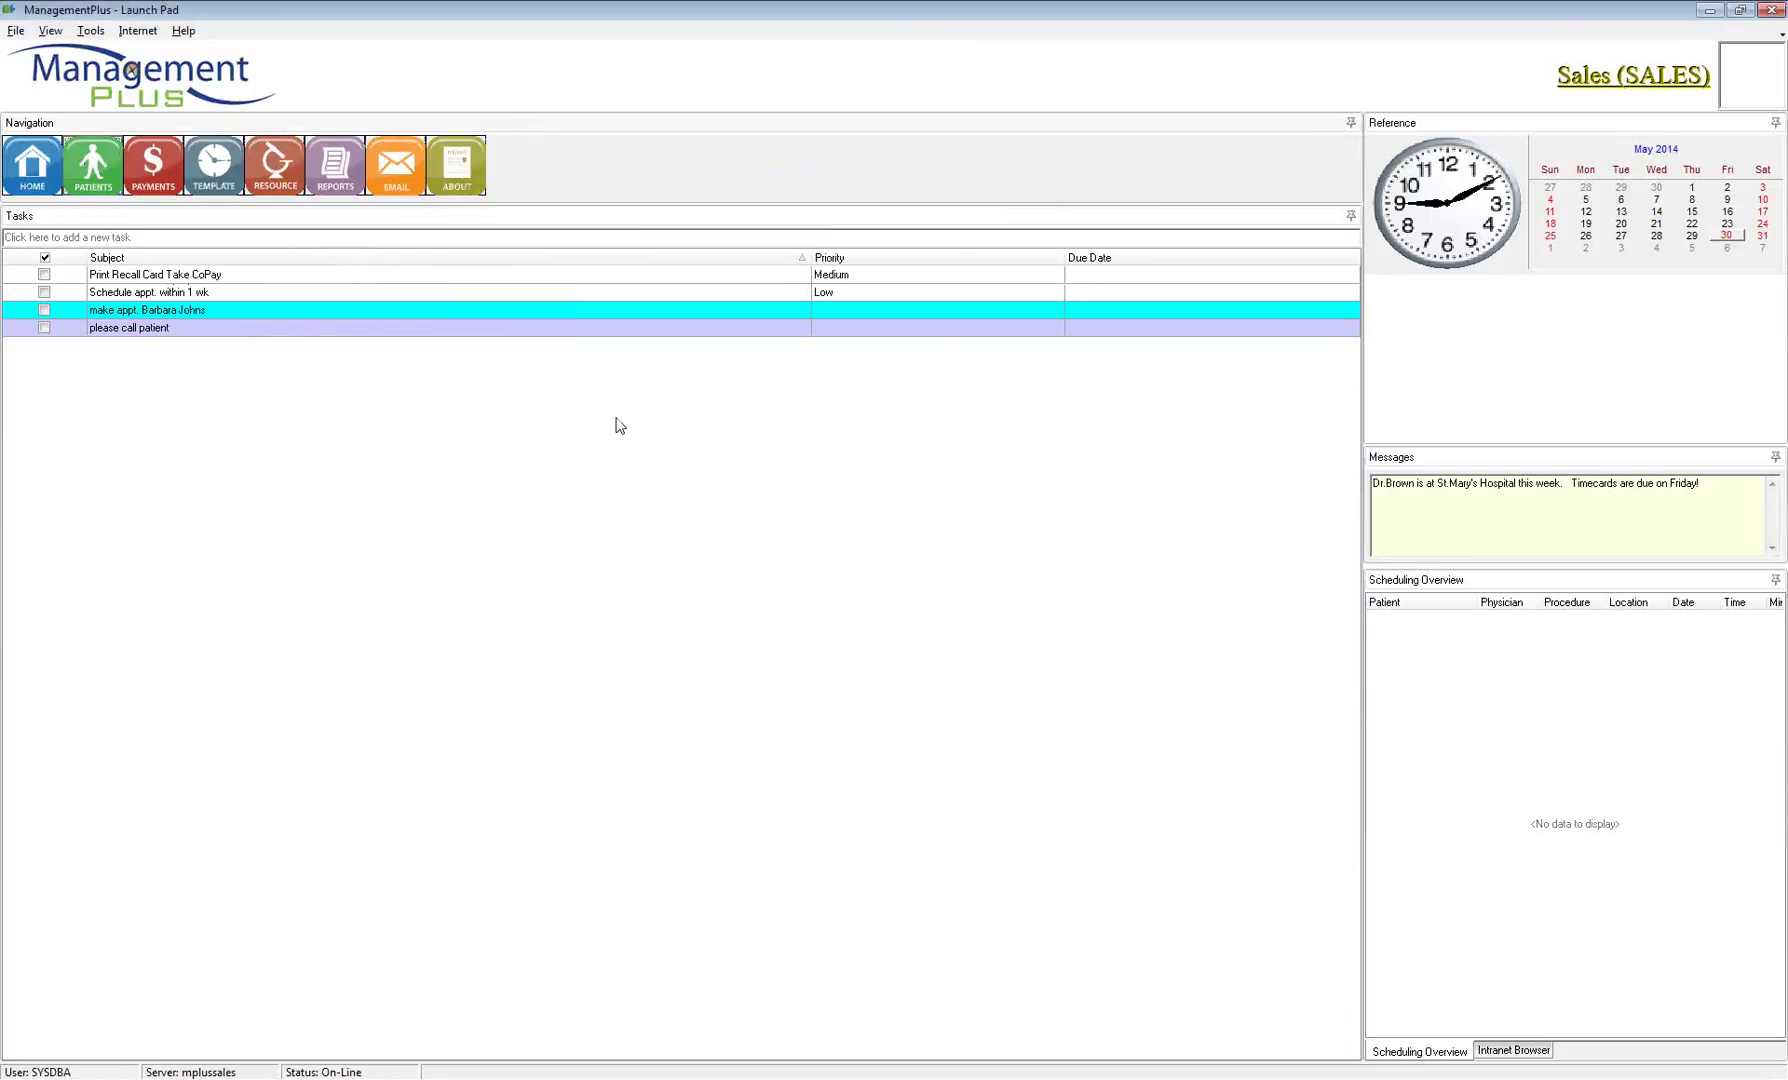
{"action": "left_click", "coordinate": [928, 540]}
{"action": "left_click", "coordinate": [301, 154]}
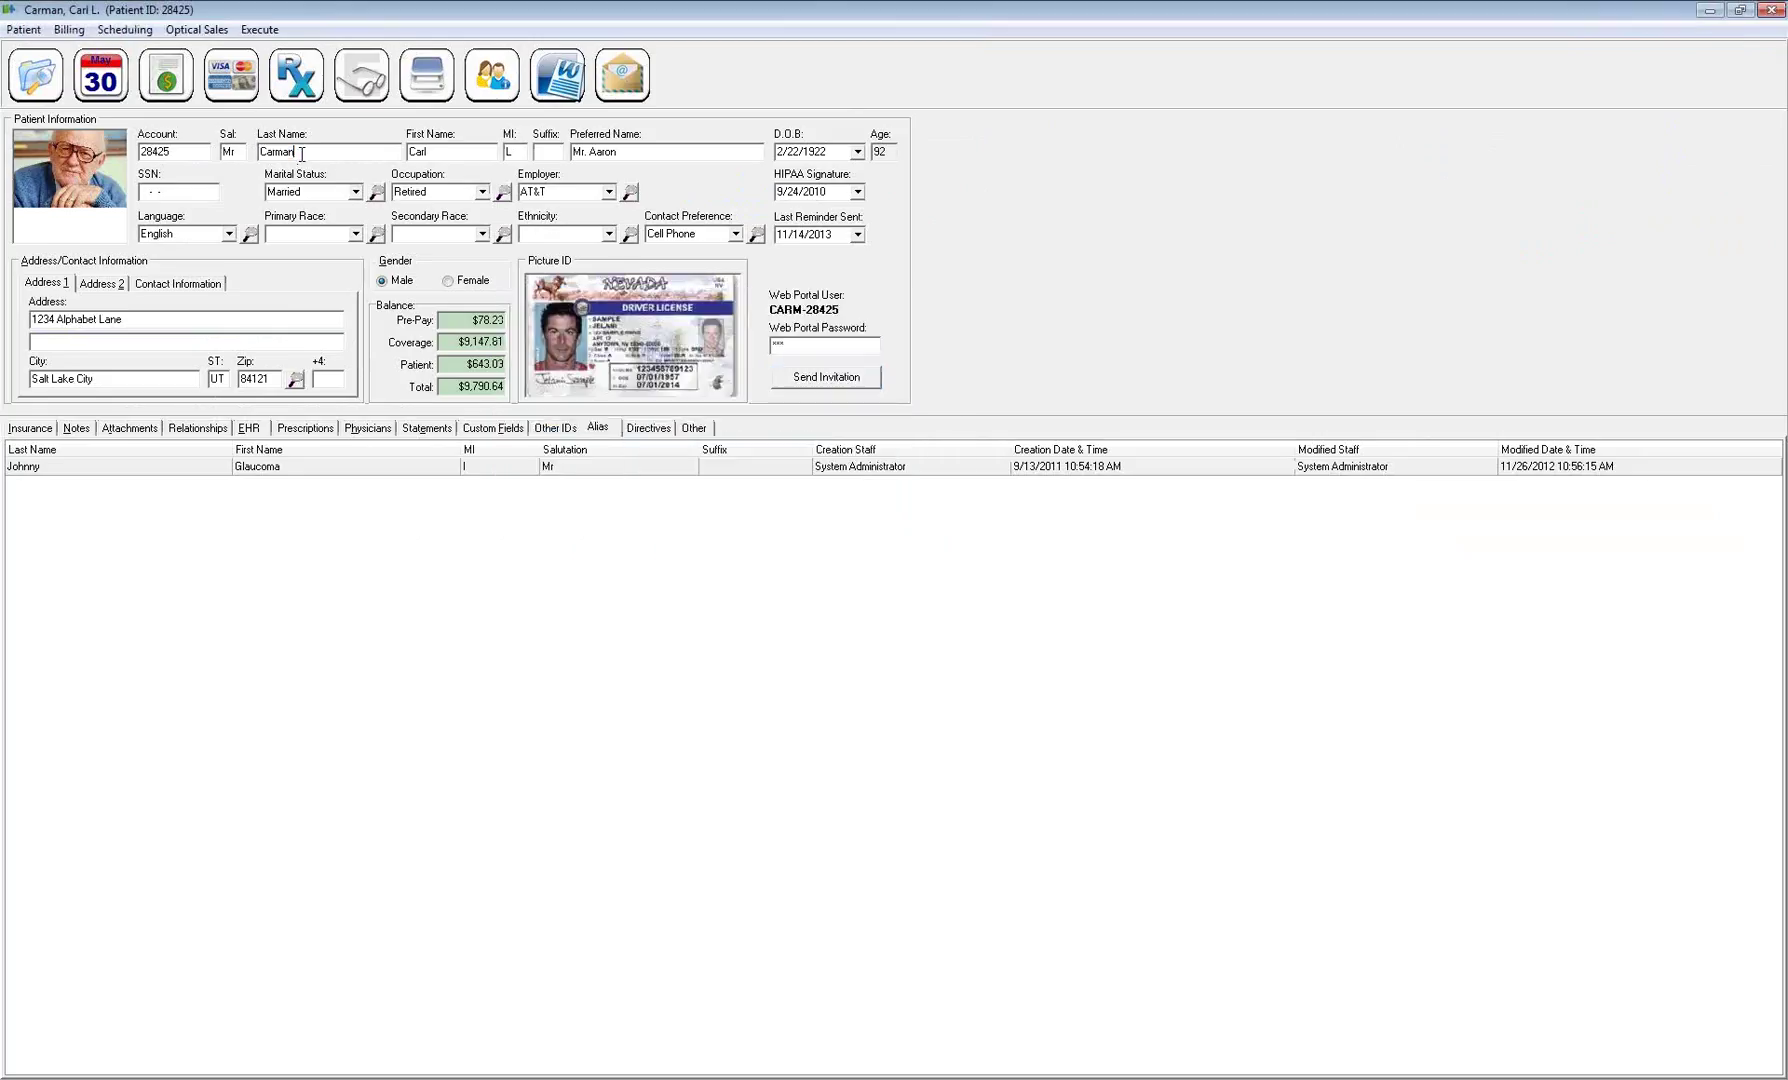
{"action": "left_click_drag", "start_coordinate": [131, 322], "coordinate": [5, 320]}
{"action": "left_click", "coordinate": [42, 430]}
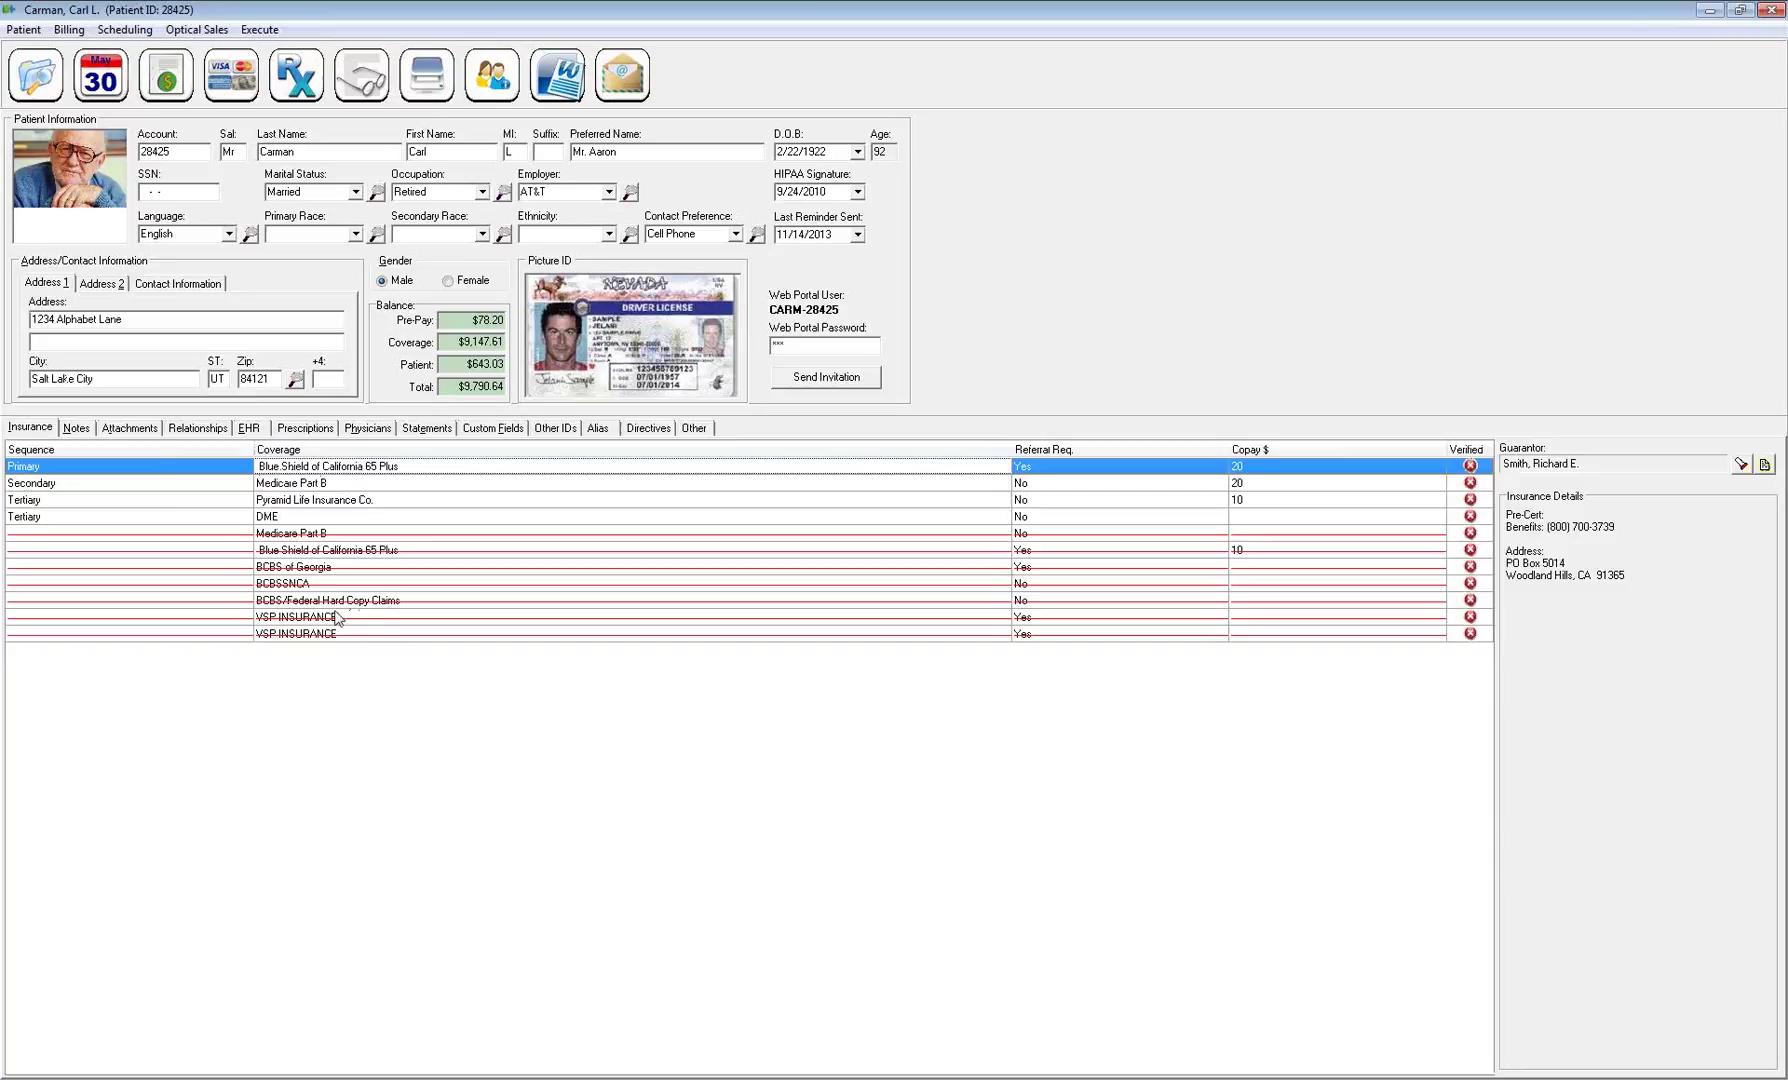
Refresh the patient record, then add a security item and acknowledge its confirmation
{"action": "left_click", "coordinate": [23, 29]}
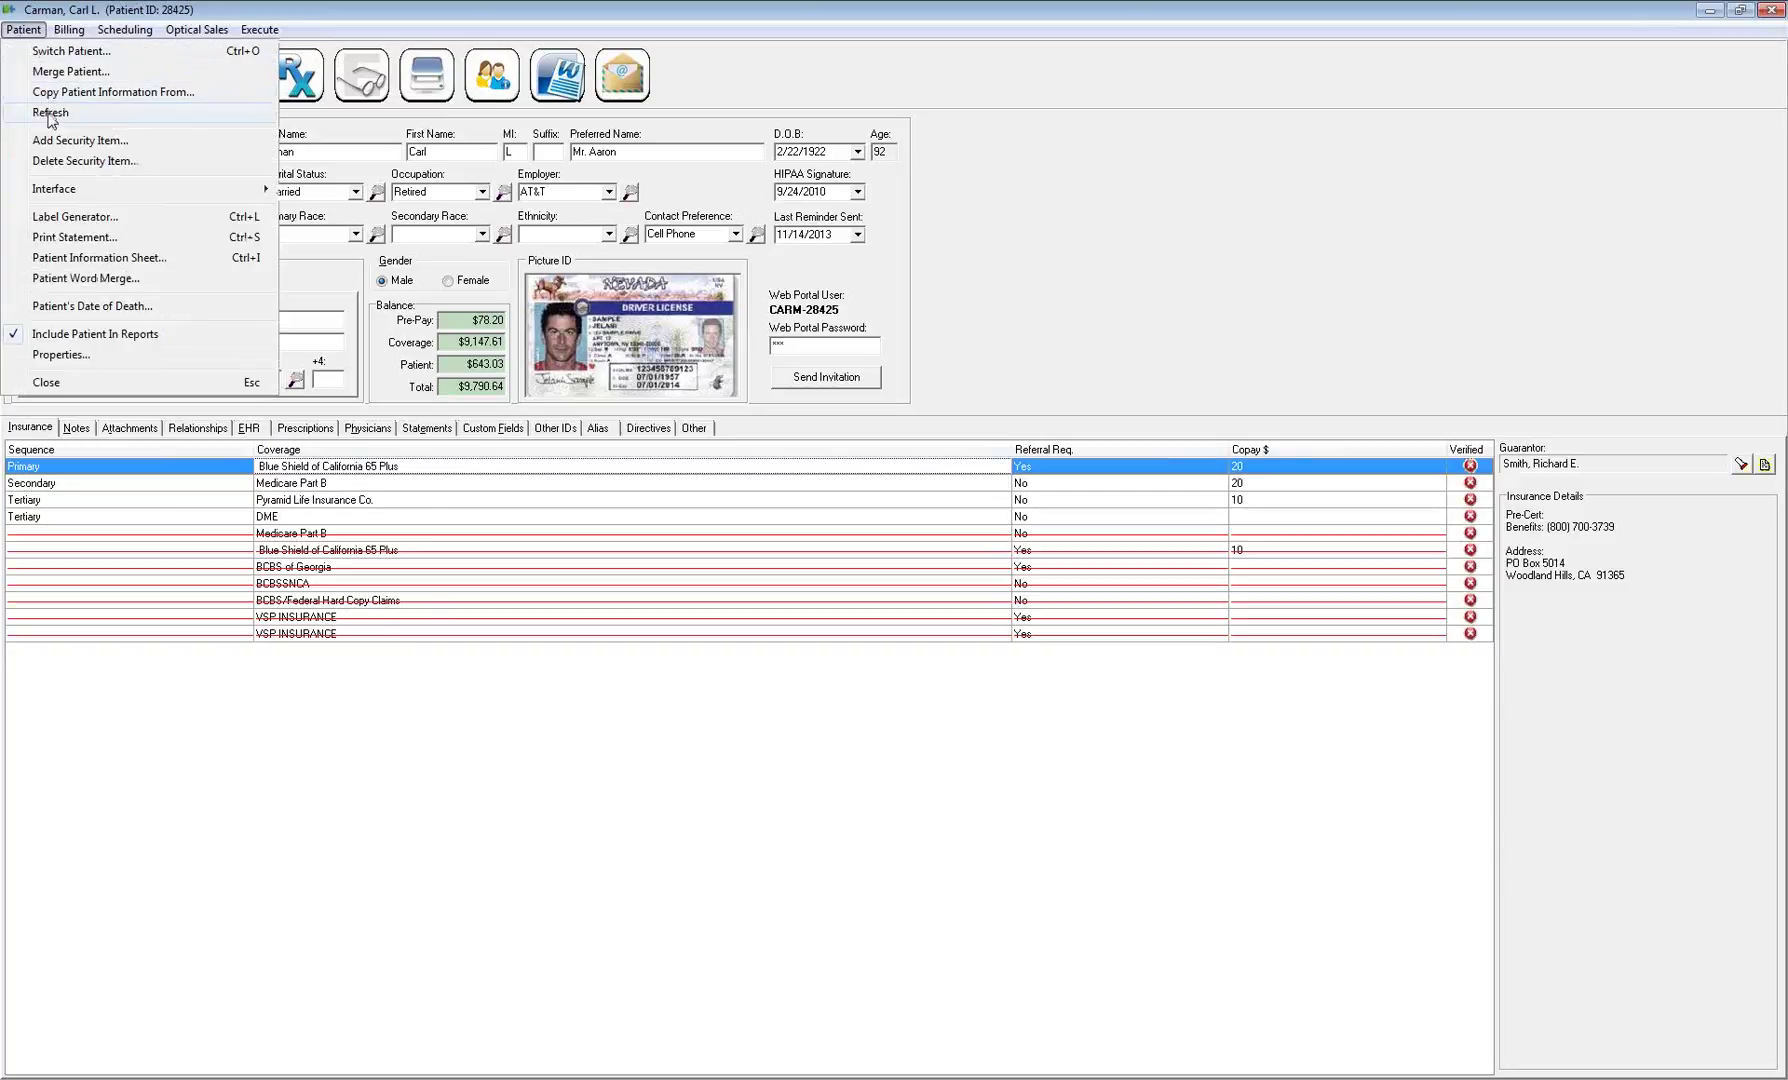
{"action": "left_click", "coordinate": [49, 114]}
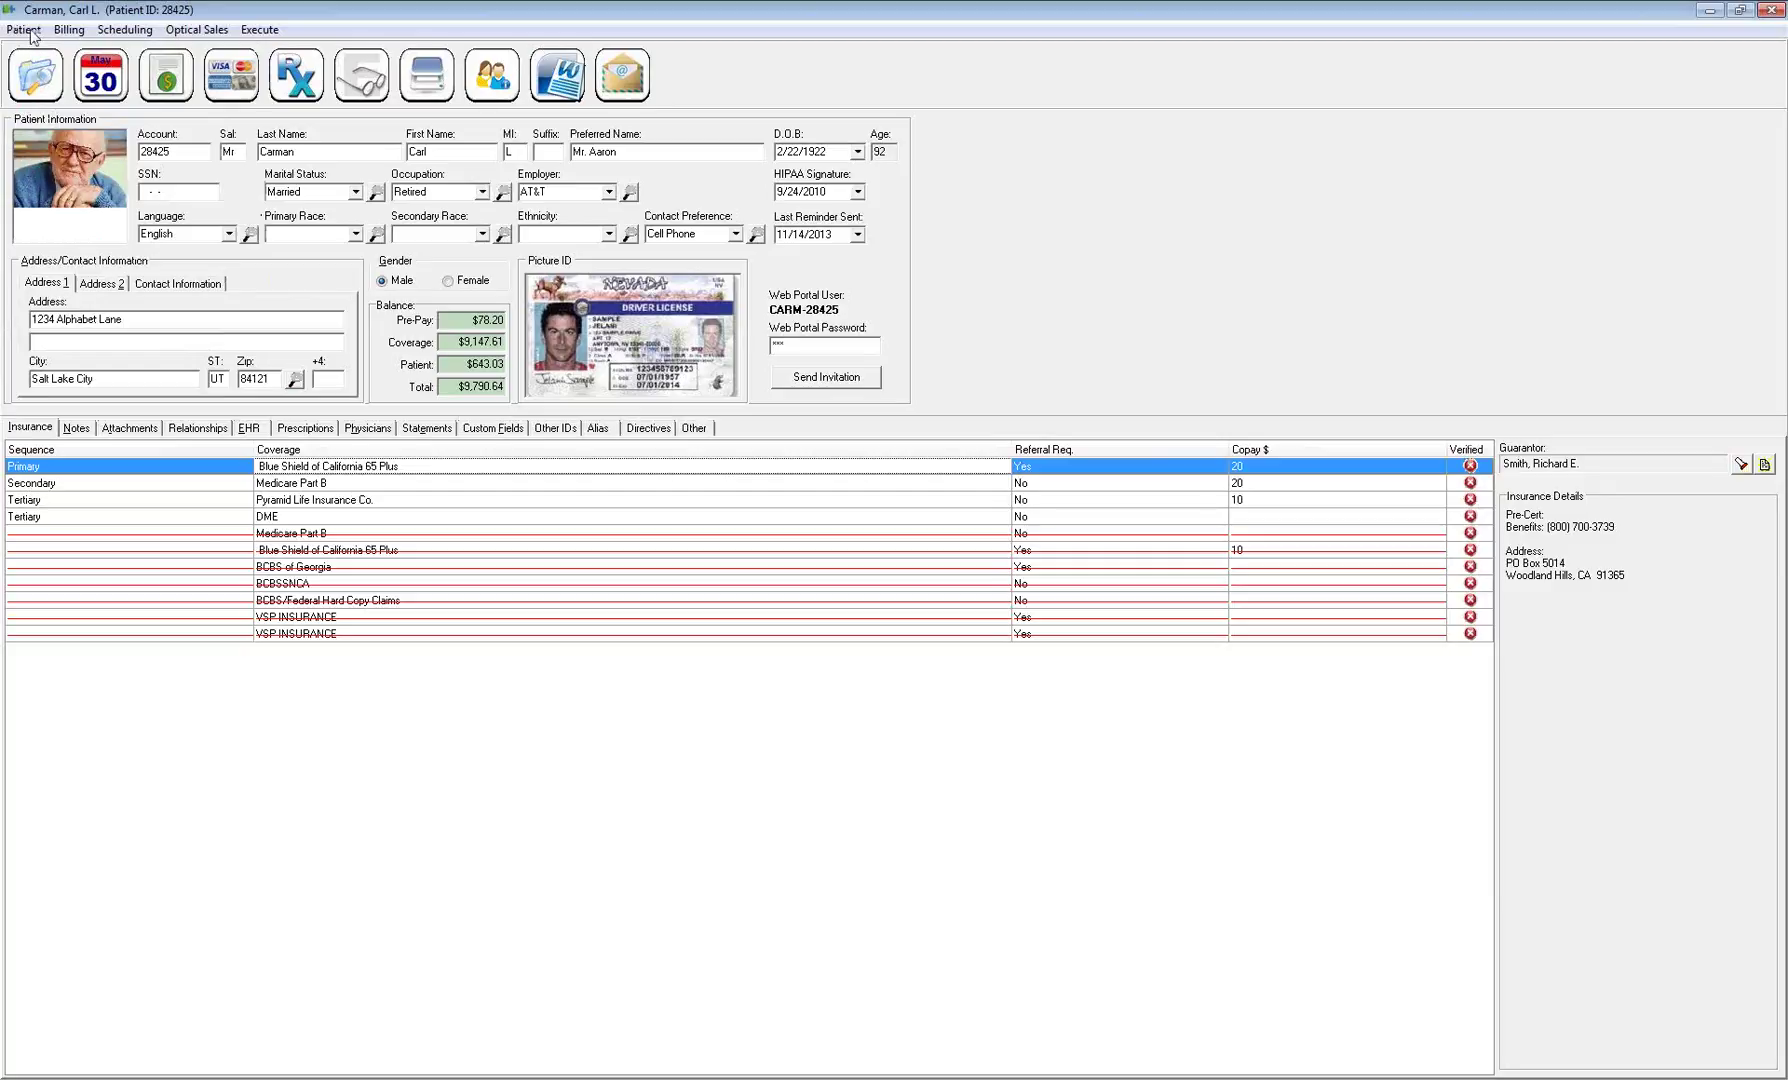
{"action": "left_click", "coordinate": [31, 33]}
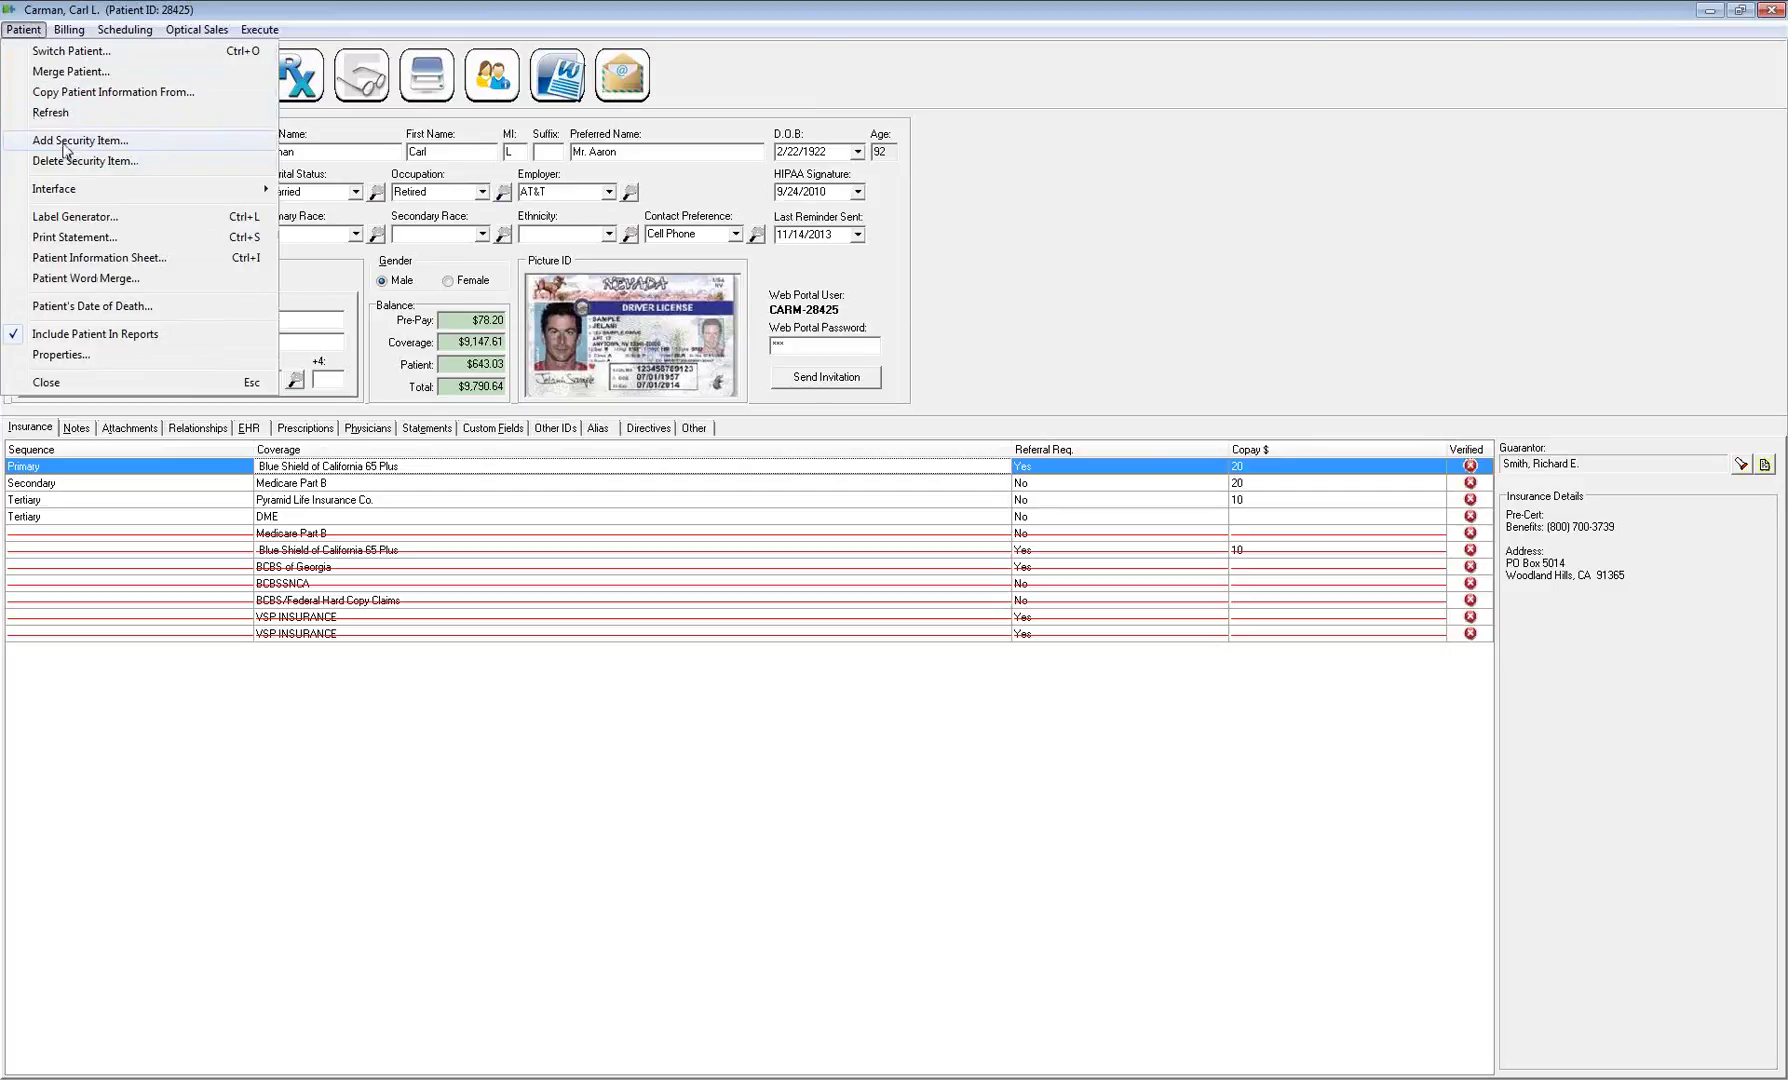
{"action": "left_click", "coordinate": [64, 142]}
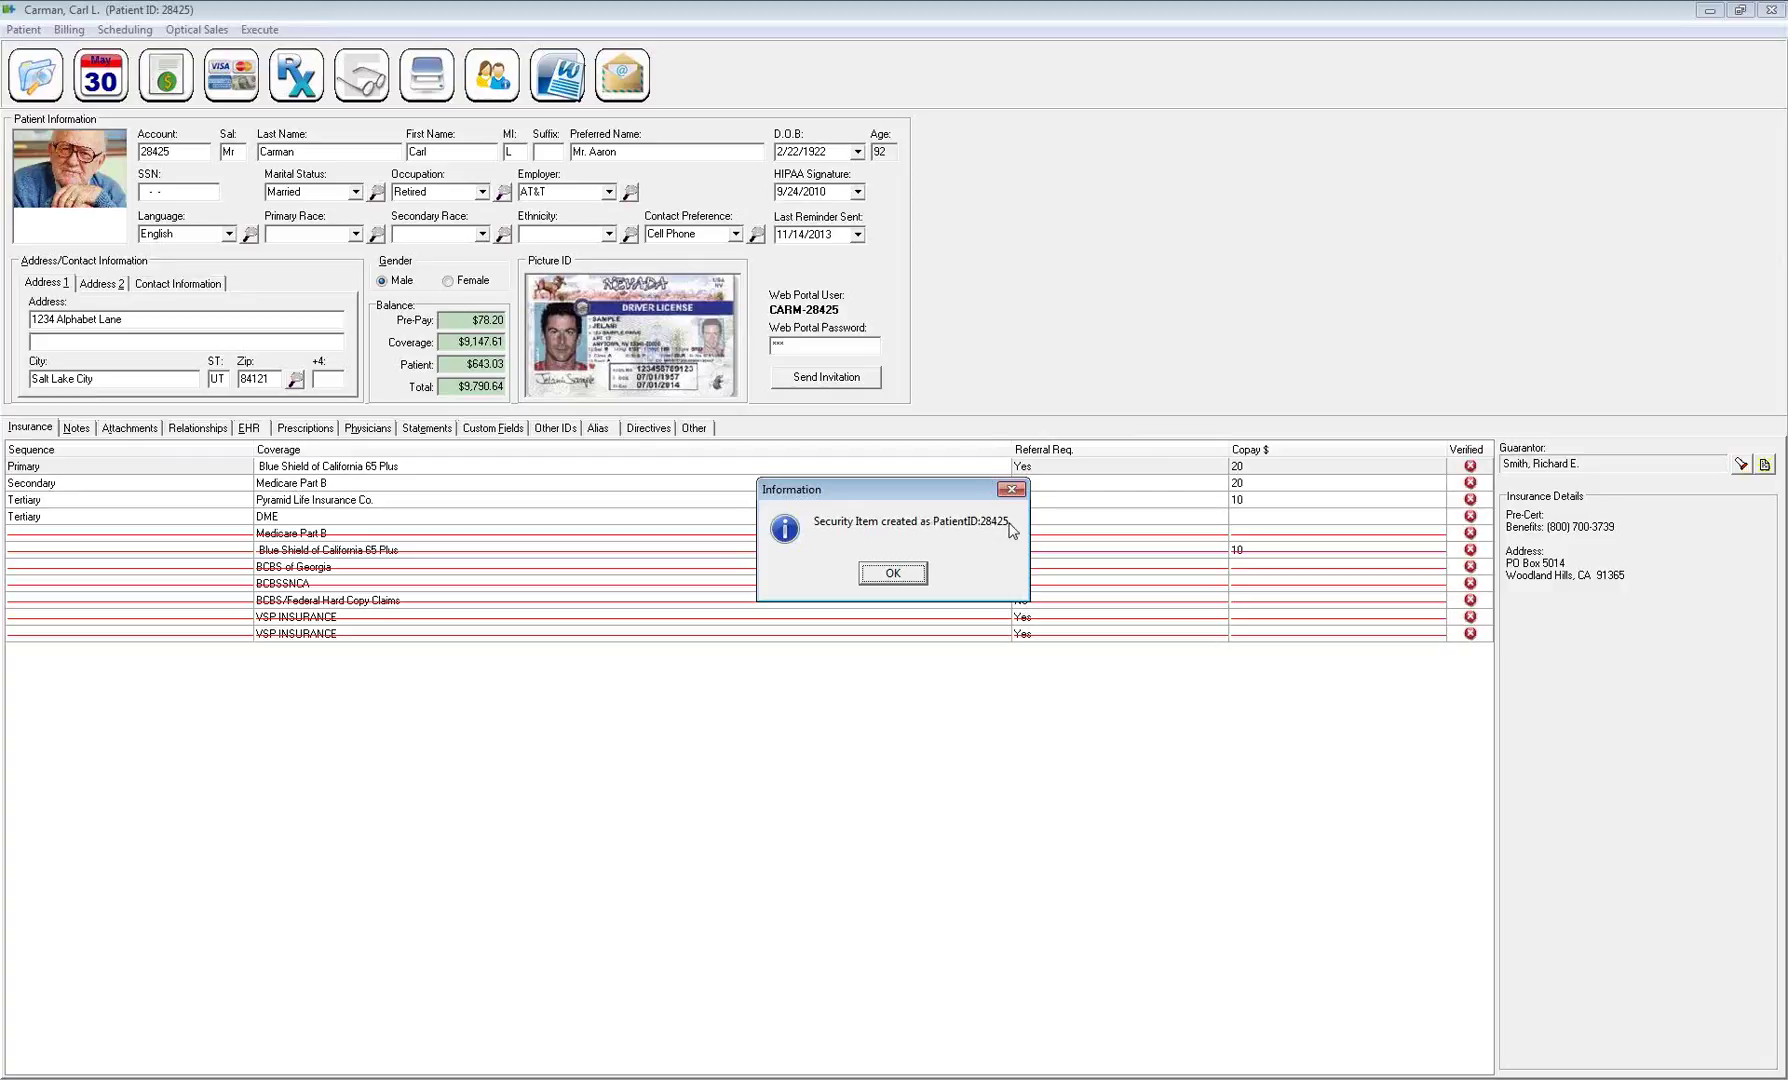
{"action": "left_click", "coordinate": [893, 573]}
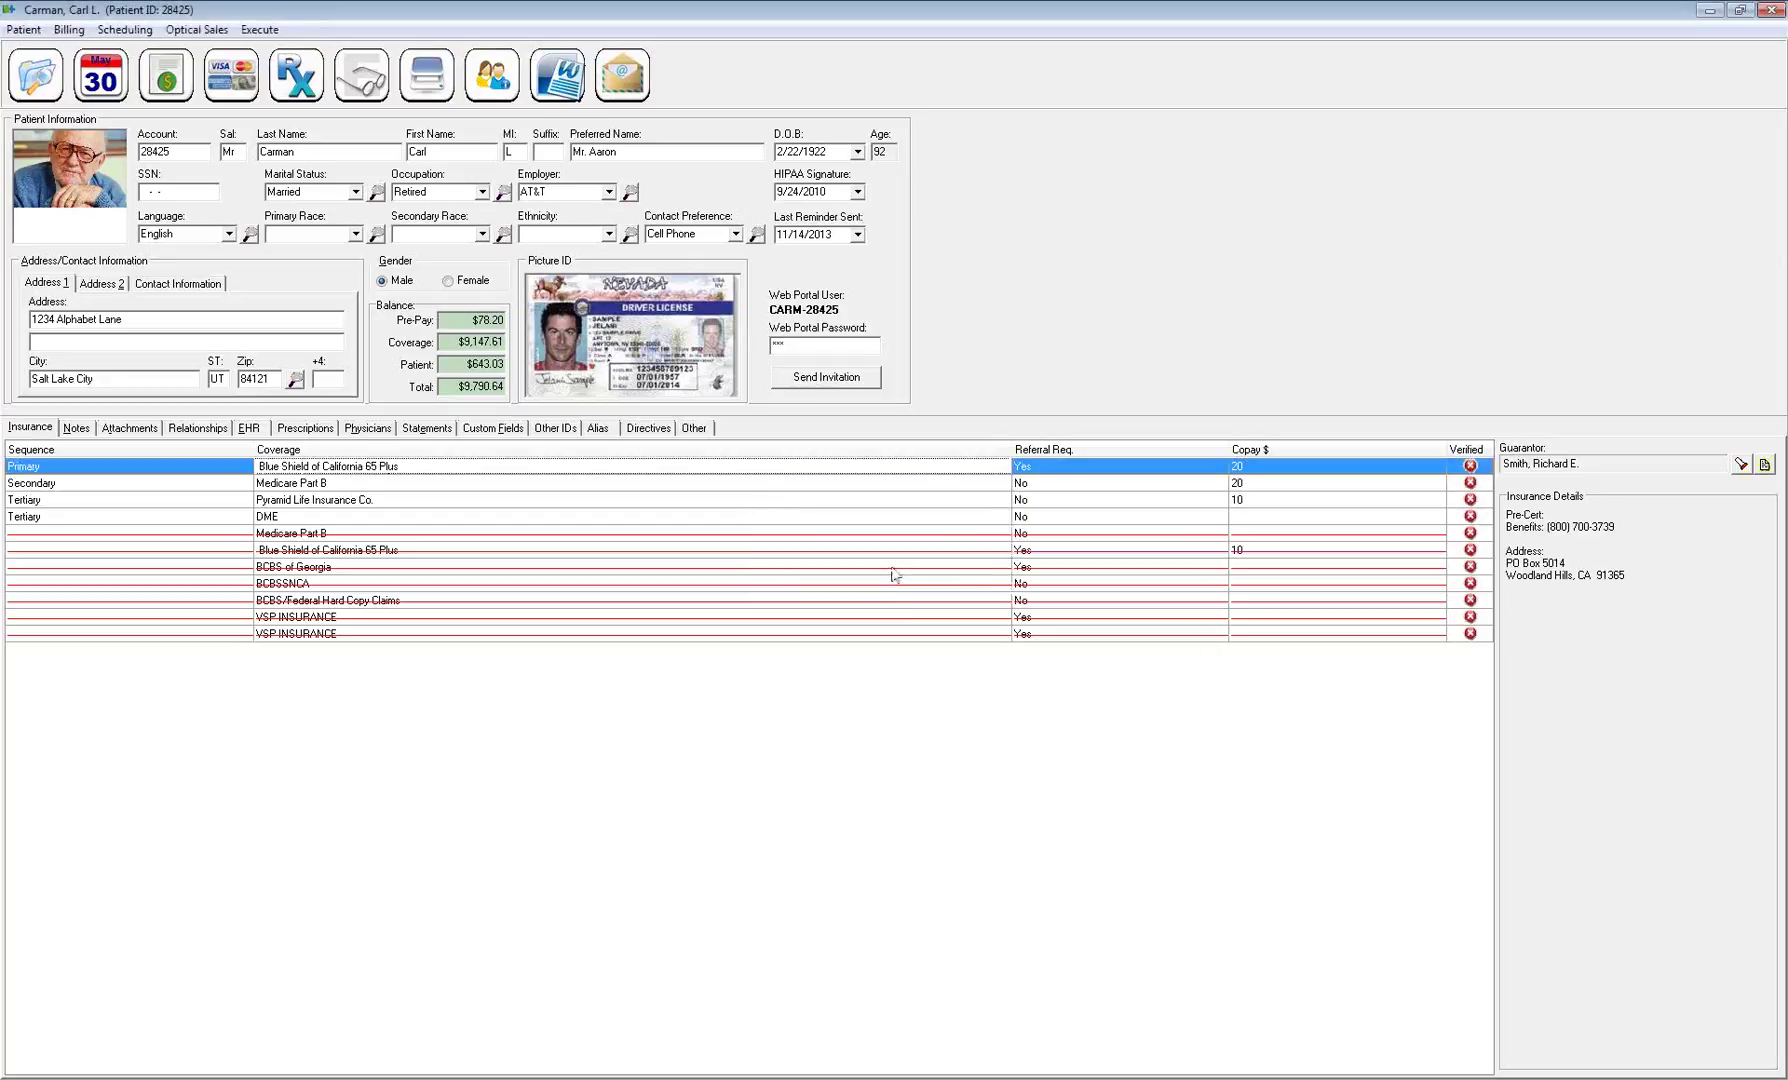
Delete the patient's security item and acknowledge the deletion confirmation
{"action": "left_click", "coordinate": [24, 29]}
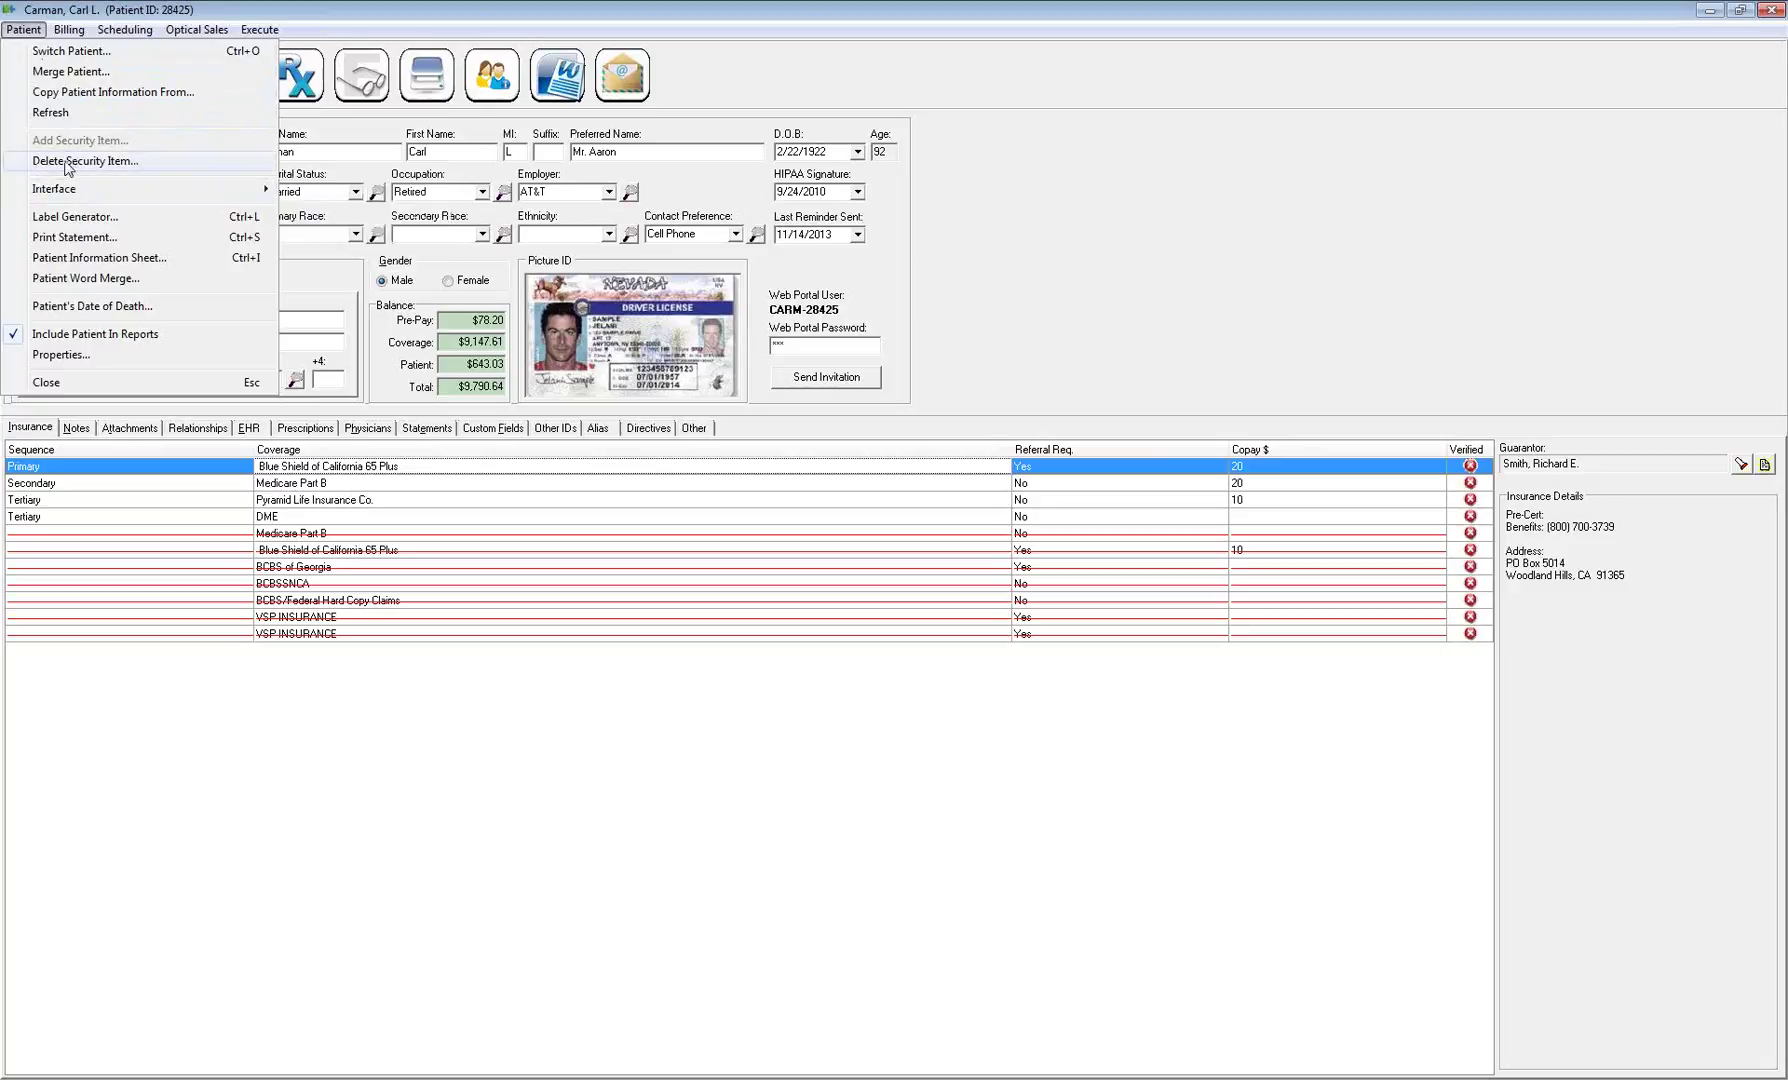
{"action": "left_click", "coordinate": [65, 163]}
{"action": "left_click", "coordinate": [893, 574]}
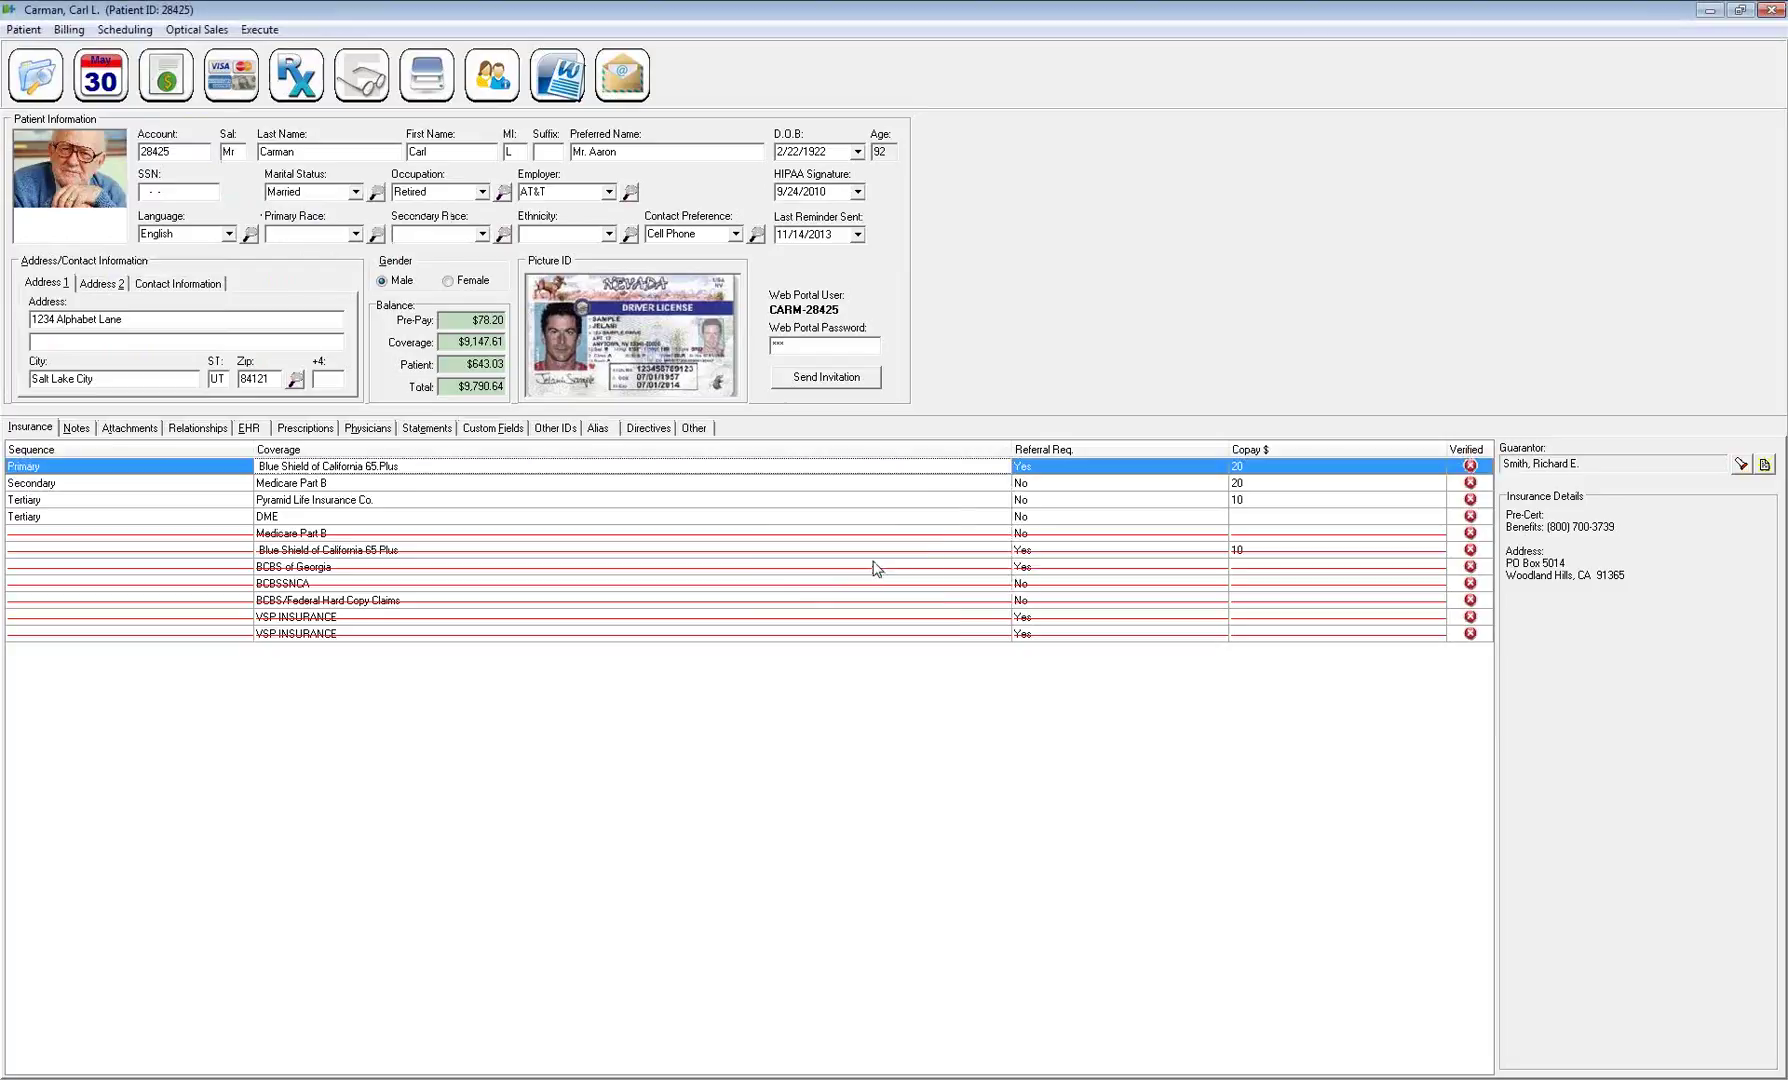
{"action": "left_click", "coordinate": [25, 30]}
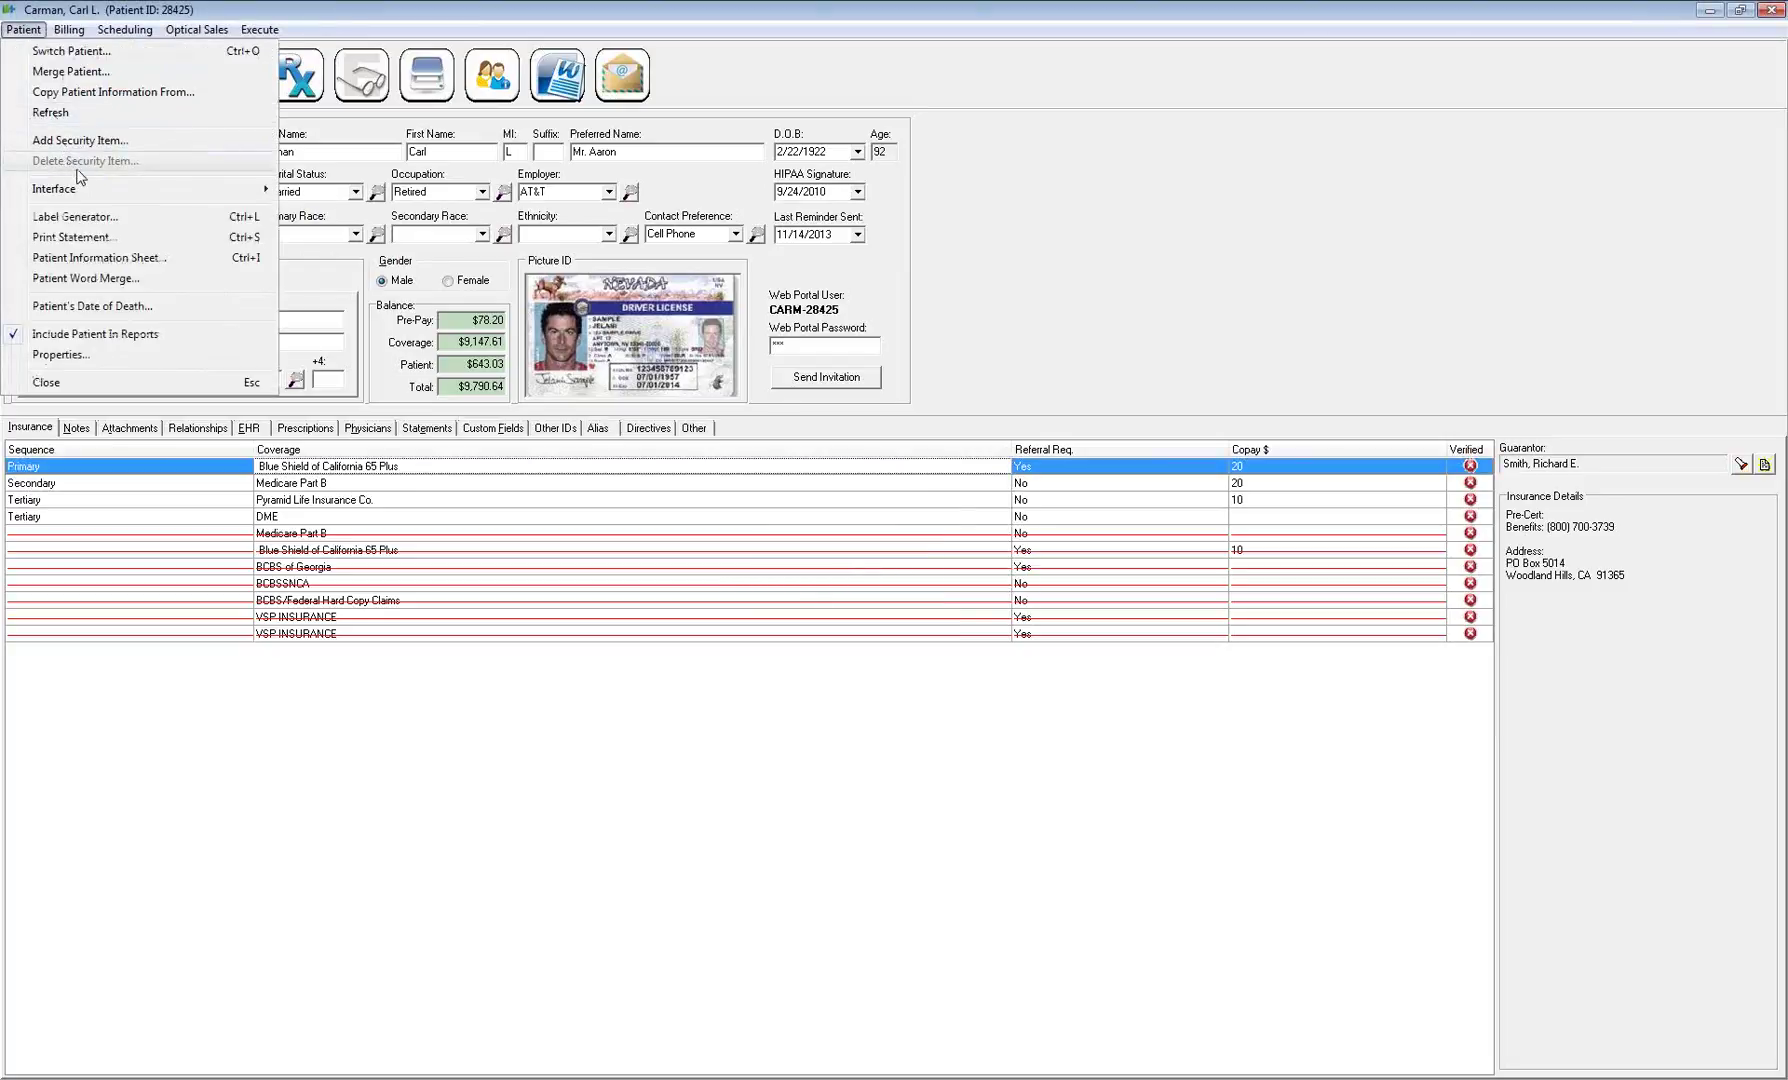
{"action": "mouse_move", "coordinate": [56, 192]}
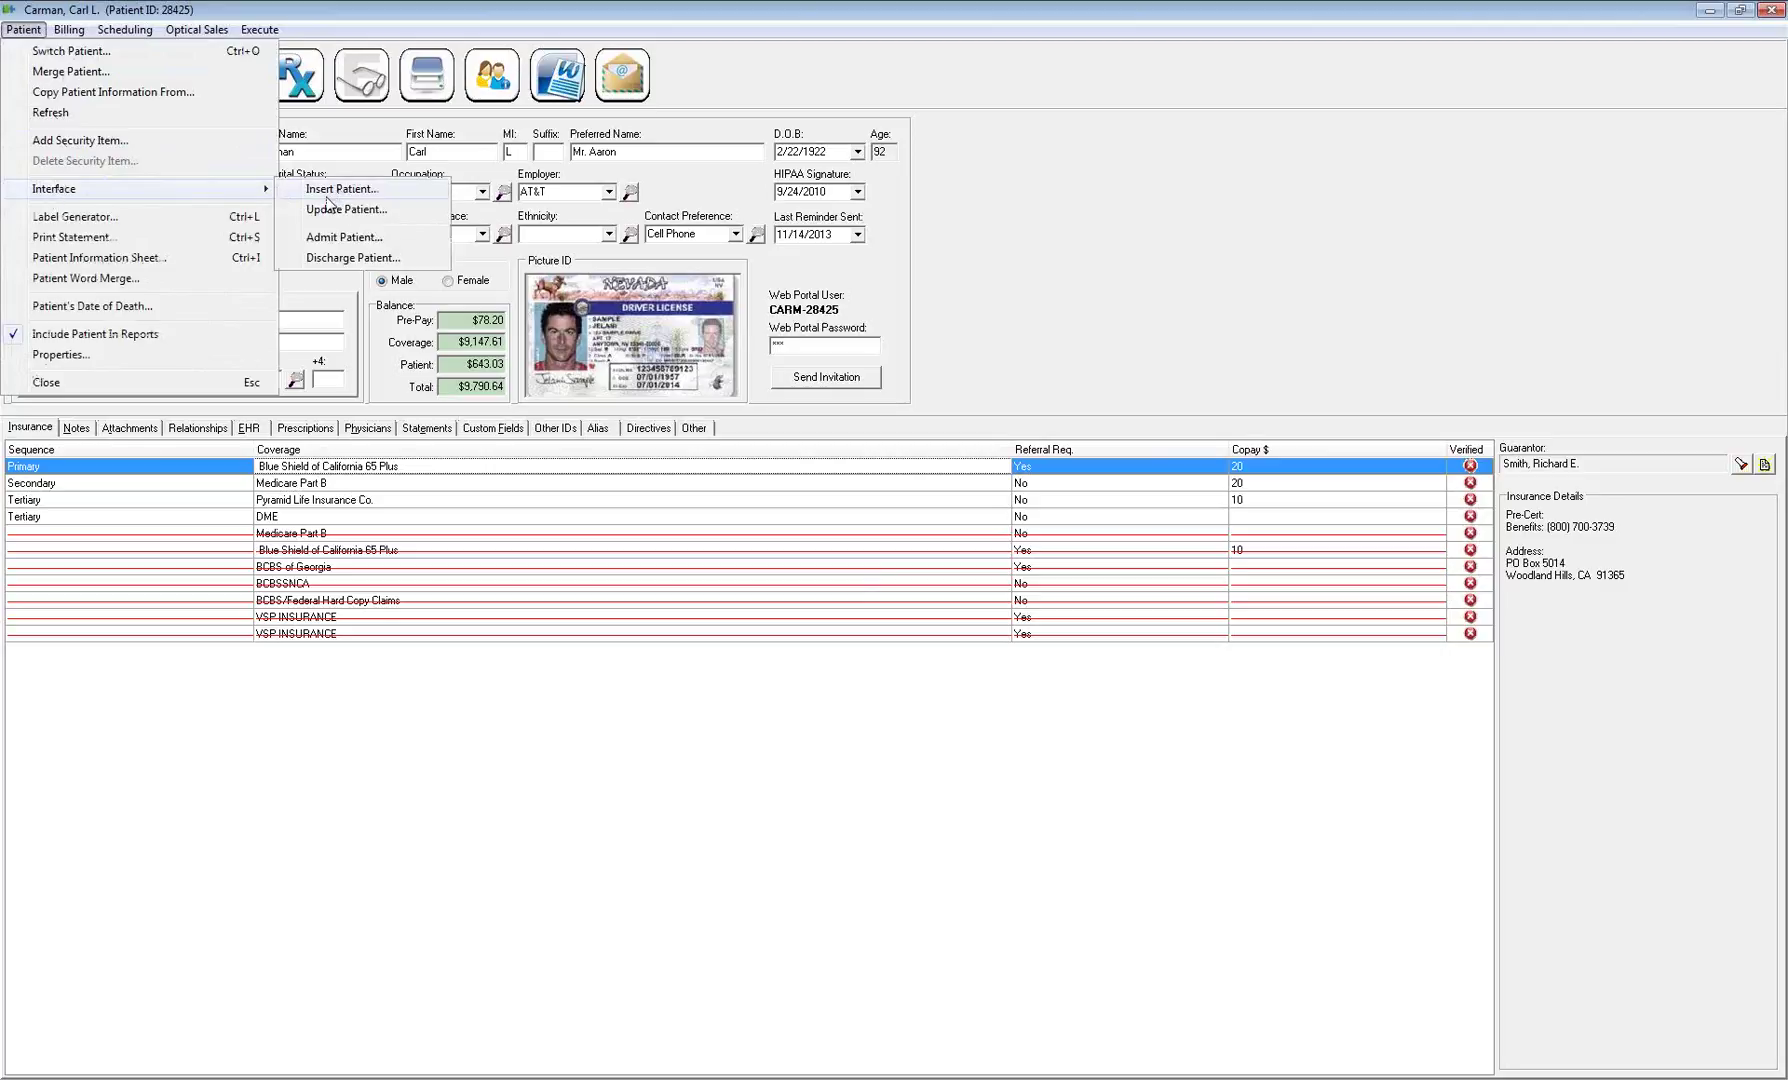
{"action": "left_click", "coordinate": [70, 218]}
{"action": "left_click_drag", "start_coordinate": [836, 390], "coordinate": [748, 383]}
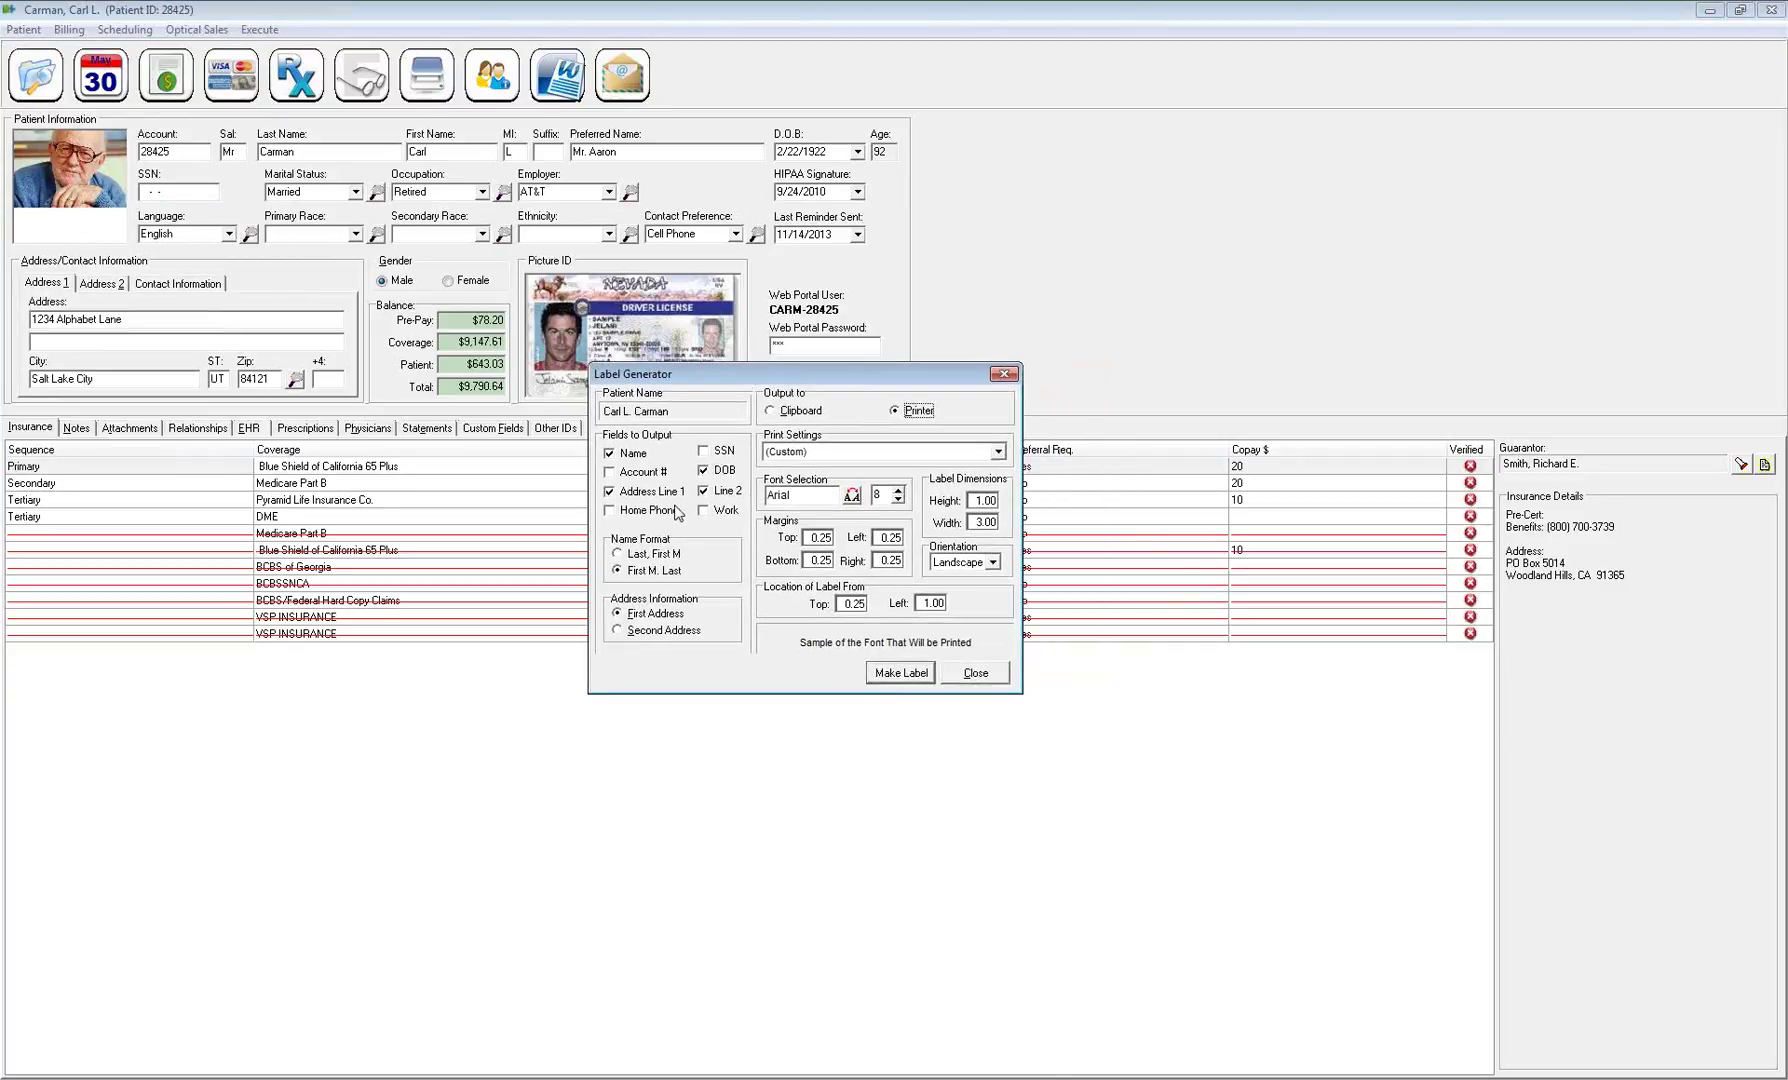
{"action": "left_click", "coordinate": [611, 474]}
{"action": "left_click", "coordinate": [619, 631]}
{"action": "left_click", "coordinate": [975, 673]}
Open Print Statement with Aging on Patient Balance, no Zero Balances, and Only Balances Greater than 2
{"action": "left_click", "coordinate": [23, 29]}
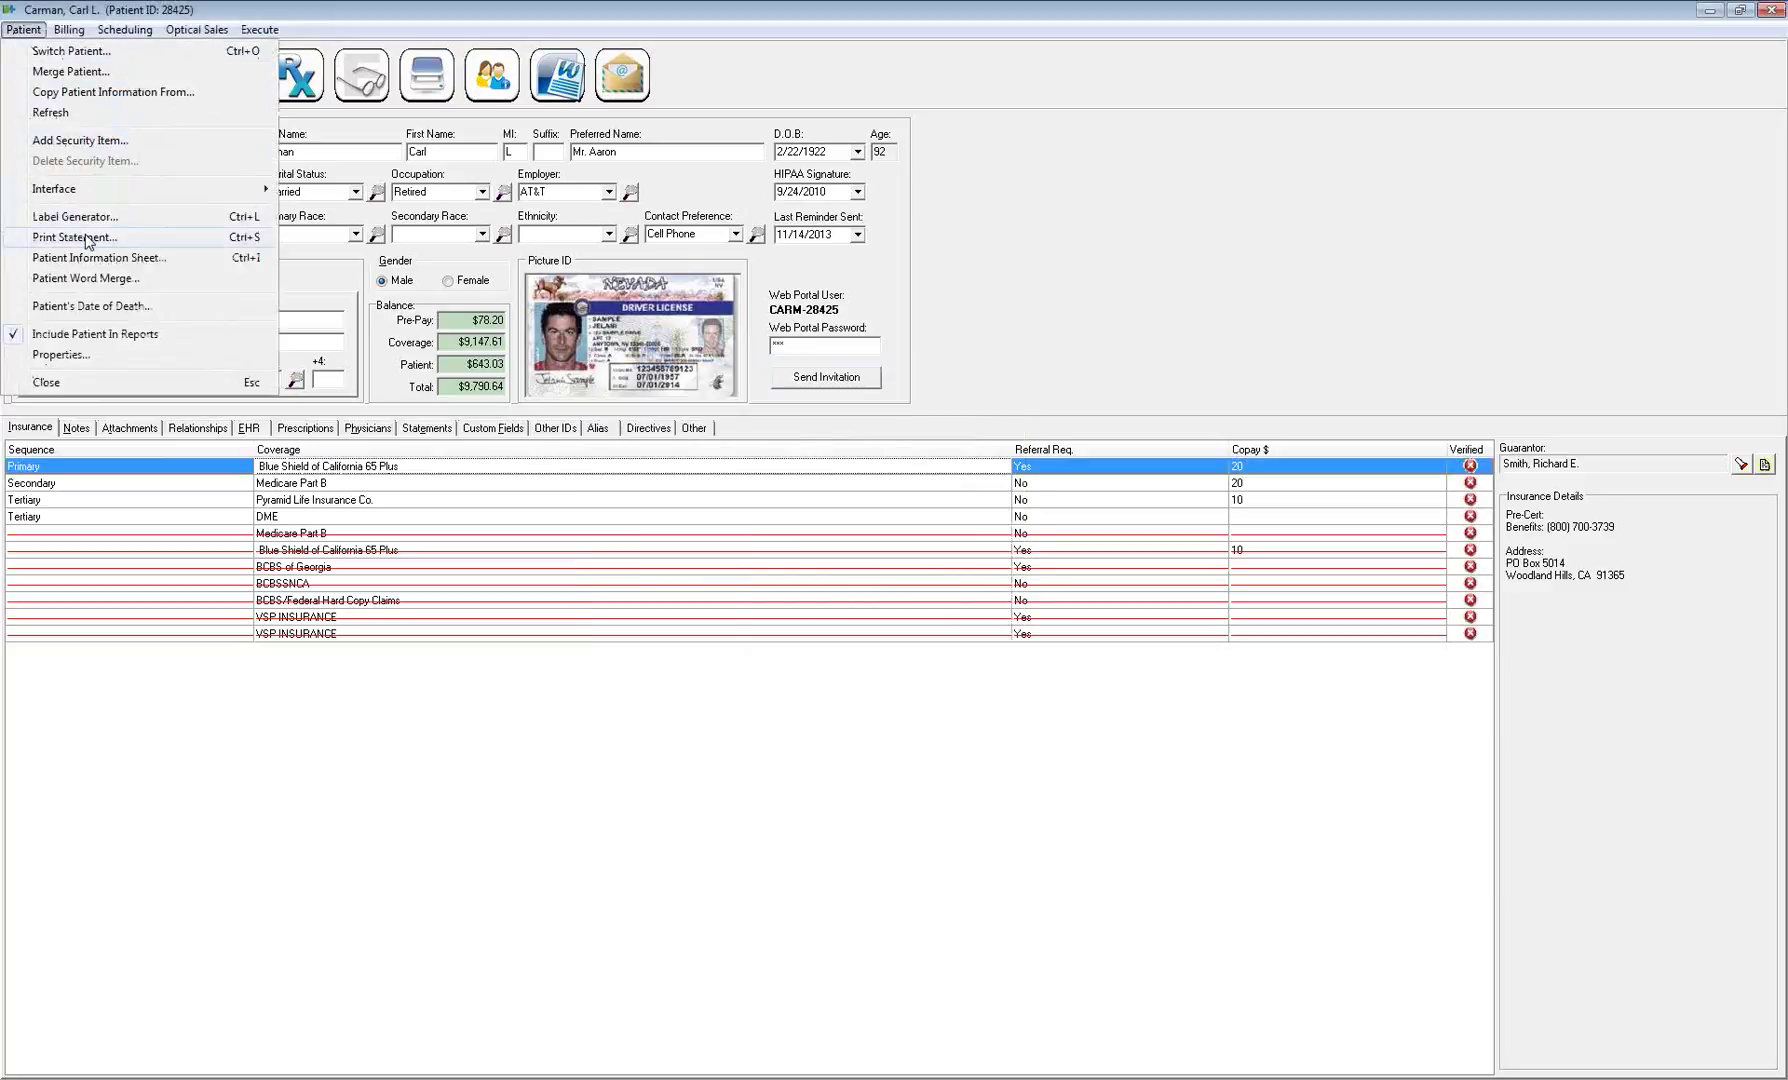
{"action": "left_click", "coordinate": [74, 237]}
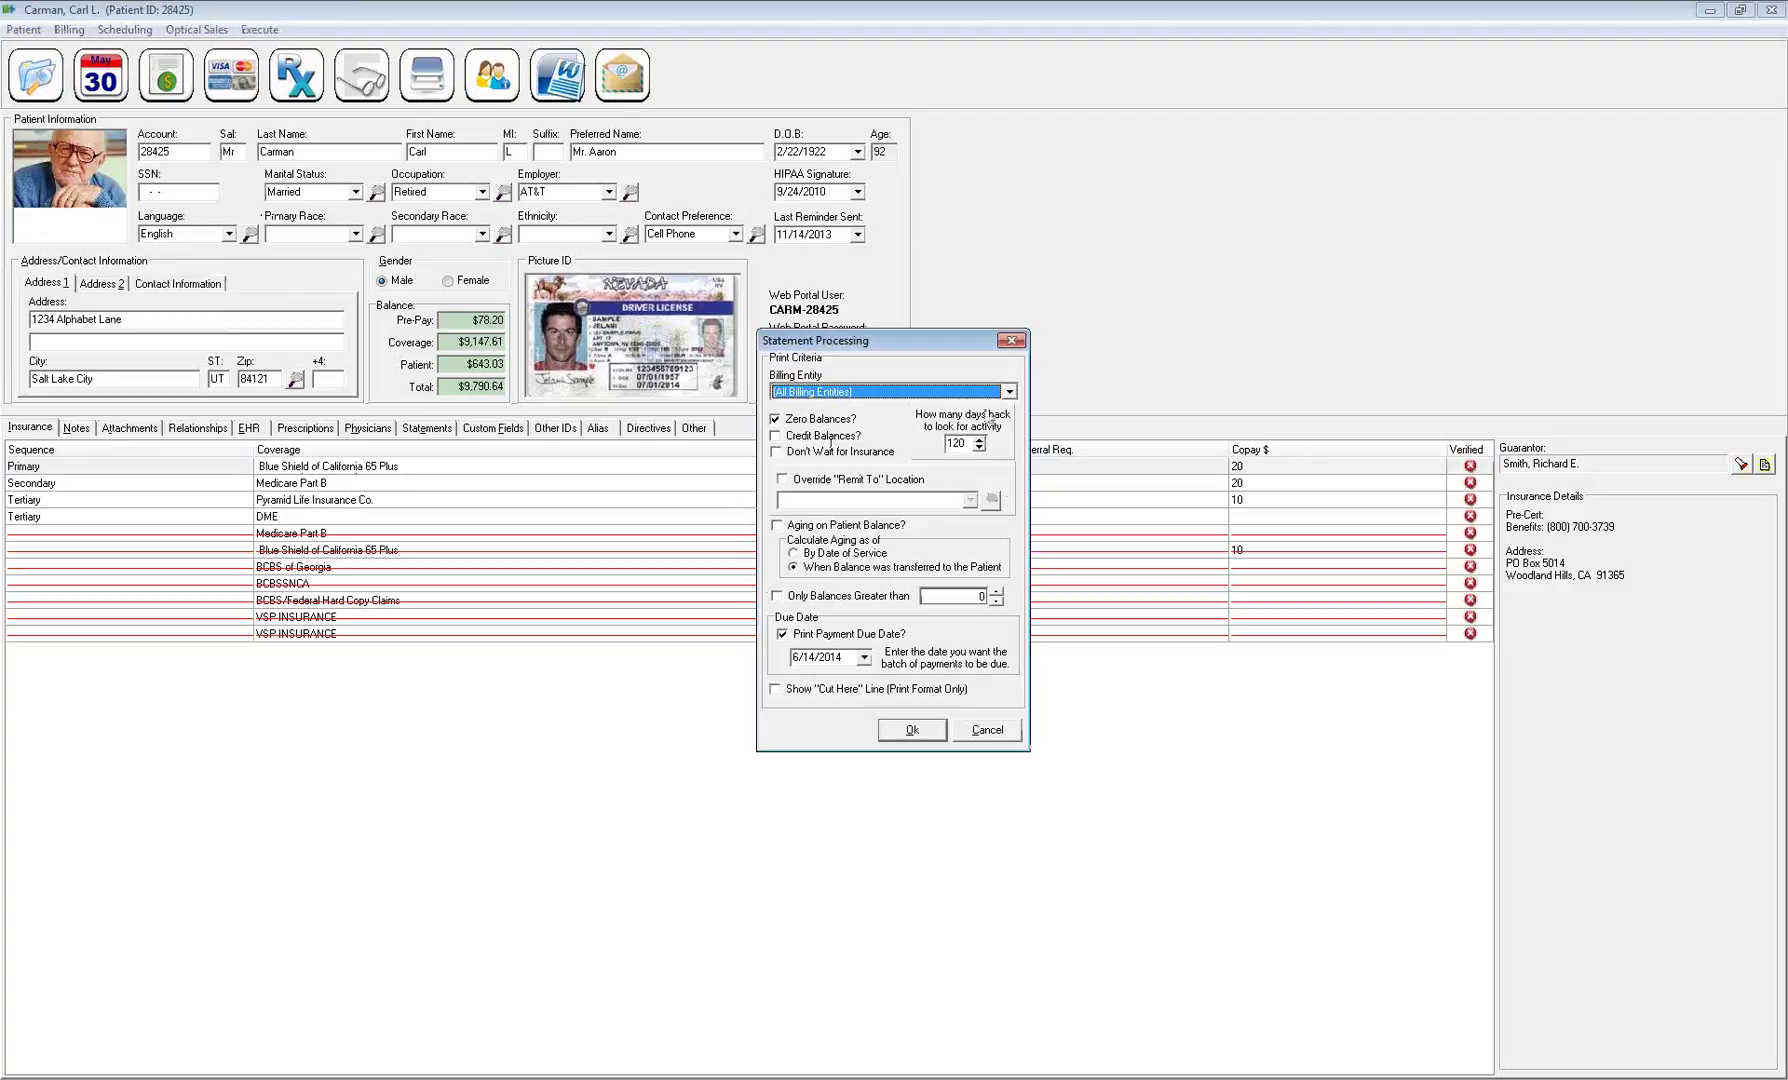
{"action": "left_click_drag", "start_coordinate": [908, 349], "coordinate": [905, 300]}
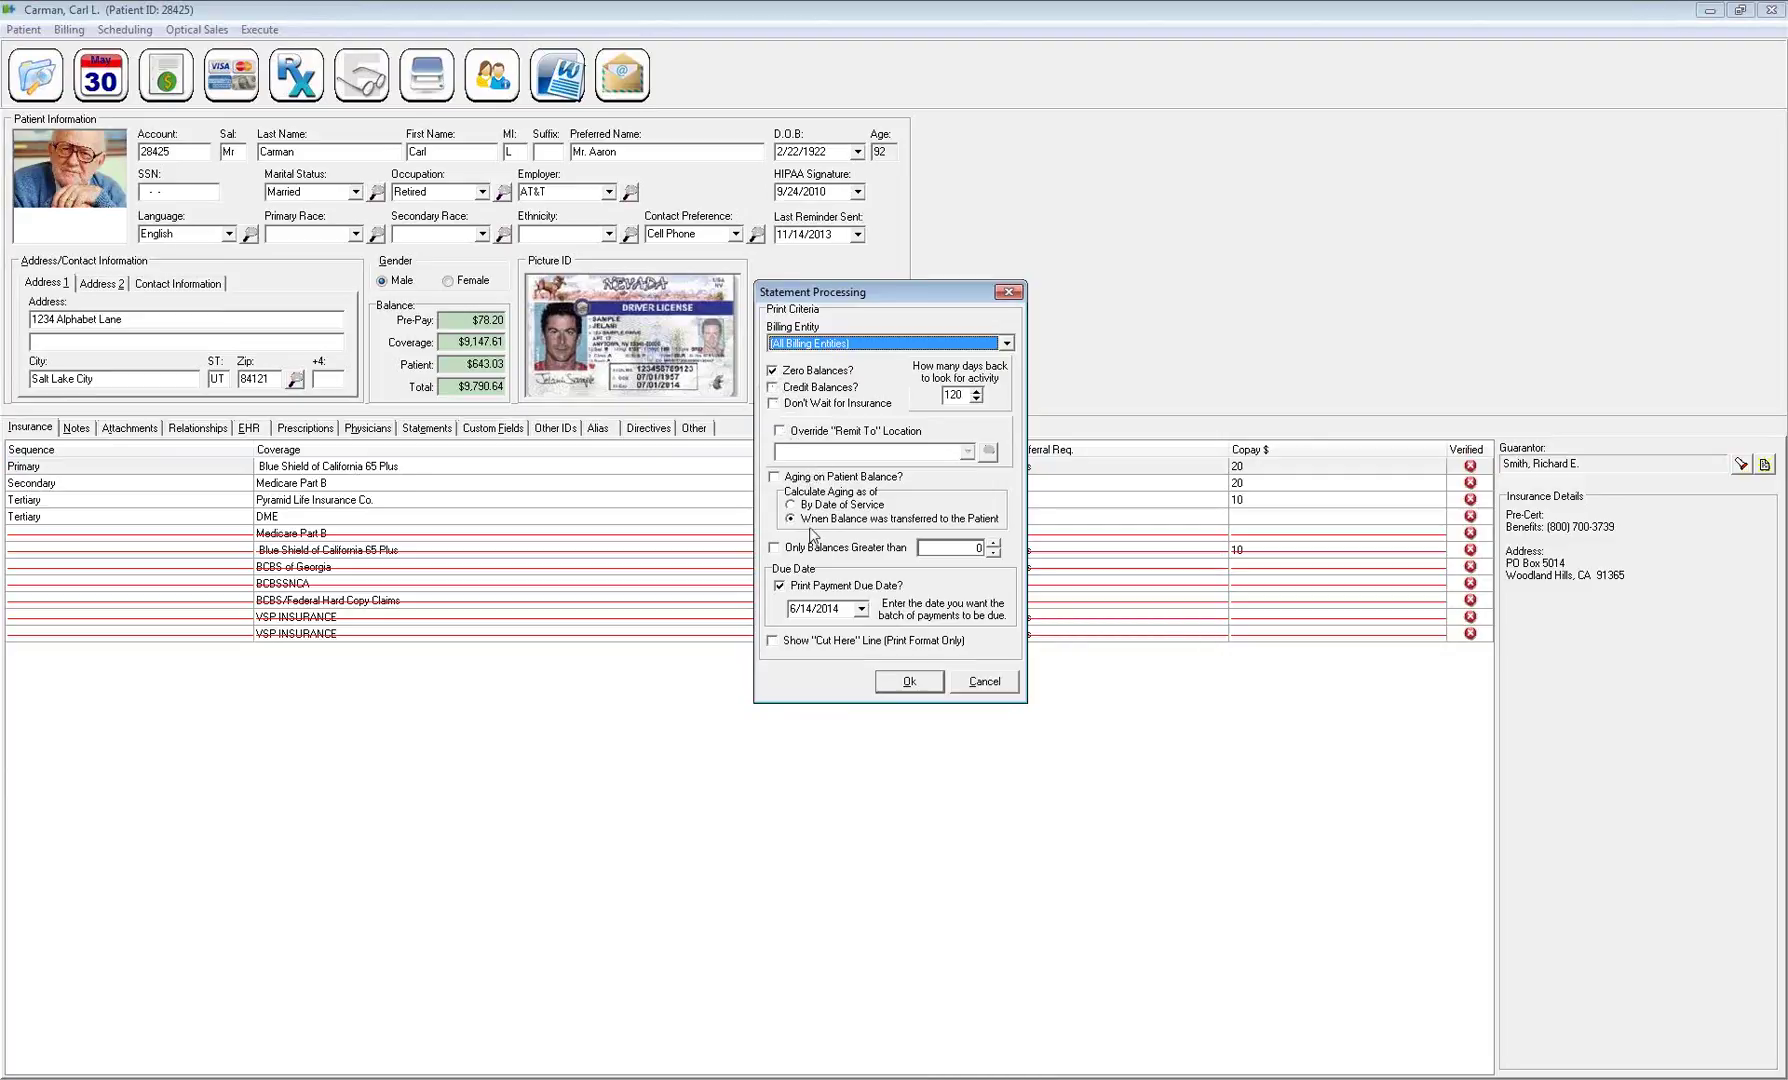
{"action": "left_click", "coordinate": [775, 477]}
{"action": "left_click", "coordinate": [773, 371]}
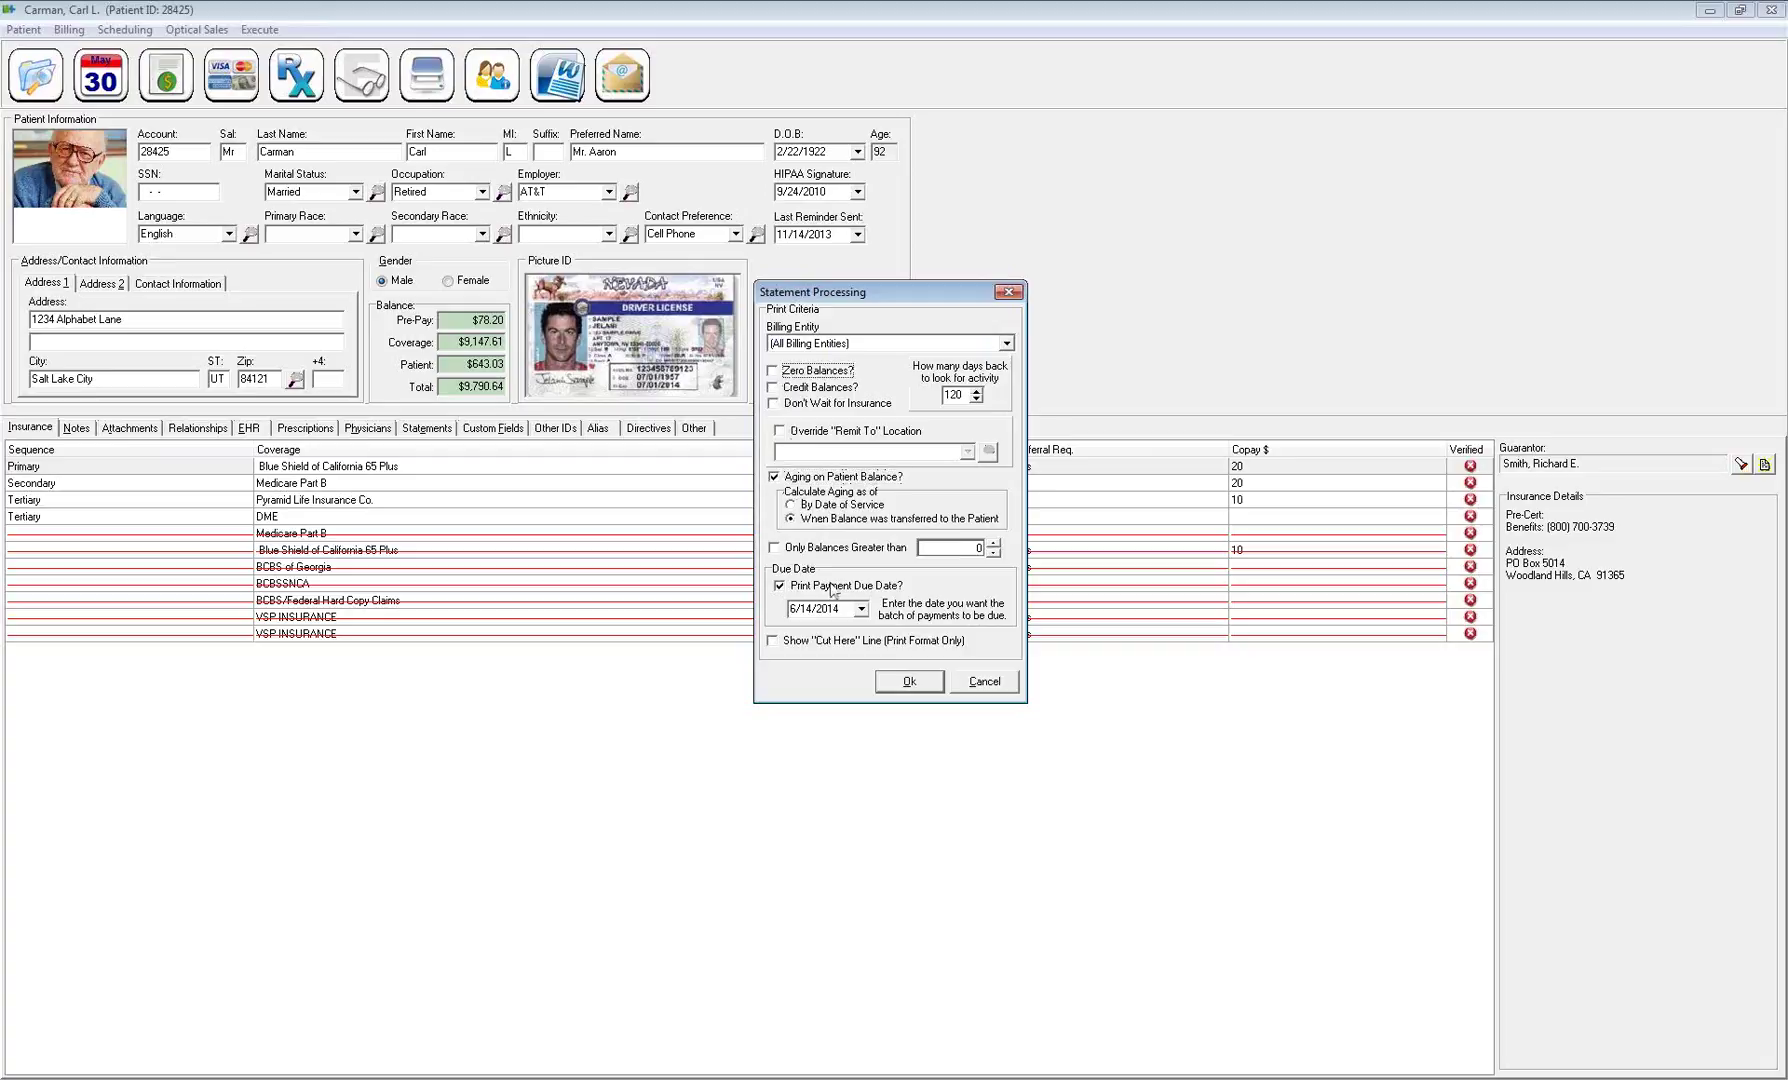
{"action": "left_click", "coordinate": [774, 549]}
{"action": "left_click", "coordinate": [967, 547]}
Cancel the statement, generate a Patient Information Sheet preview, then close the preview
{"action": "left_click", "coordinate": [996, 683]}
{"action": "left_click", "coordinate": [23, 29]}
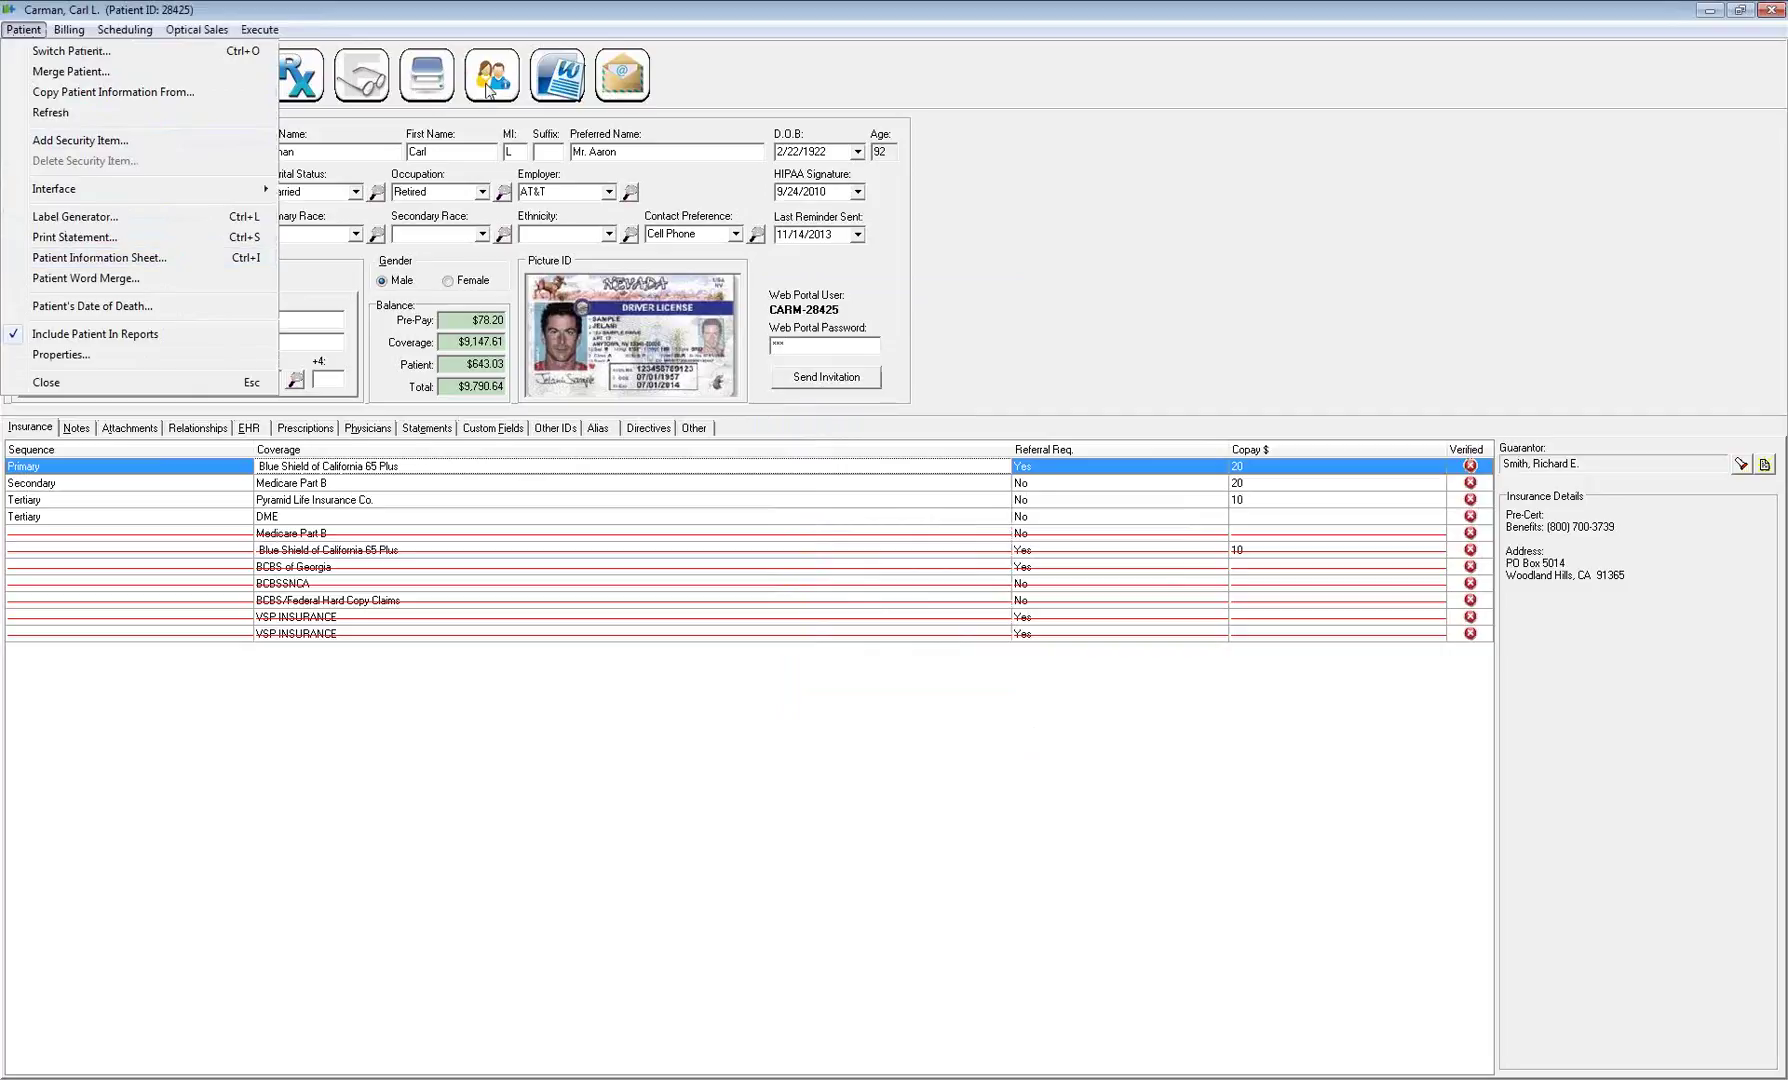
{"action": "left_click", "coordinate": [172, 259]}
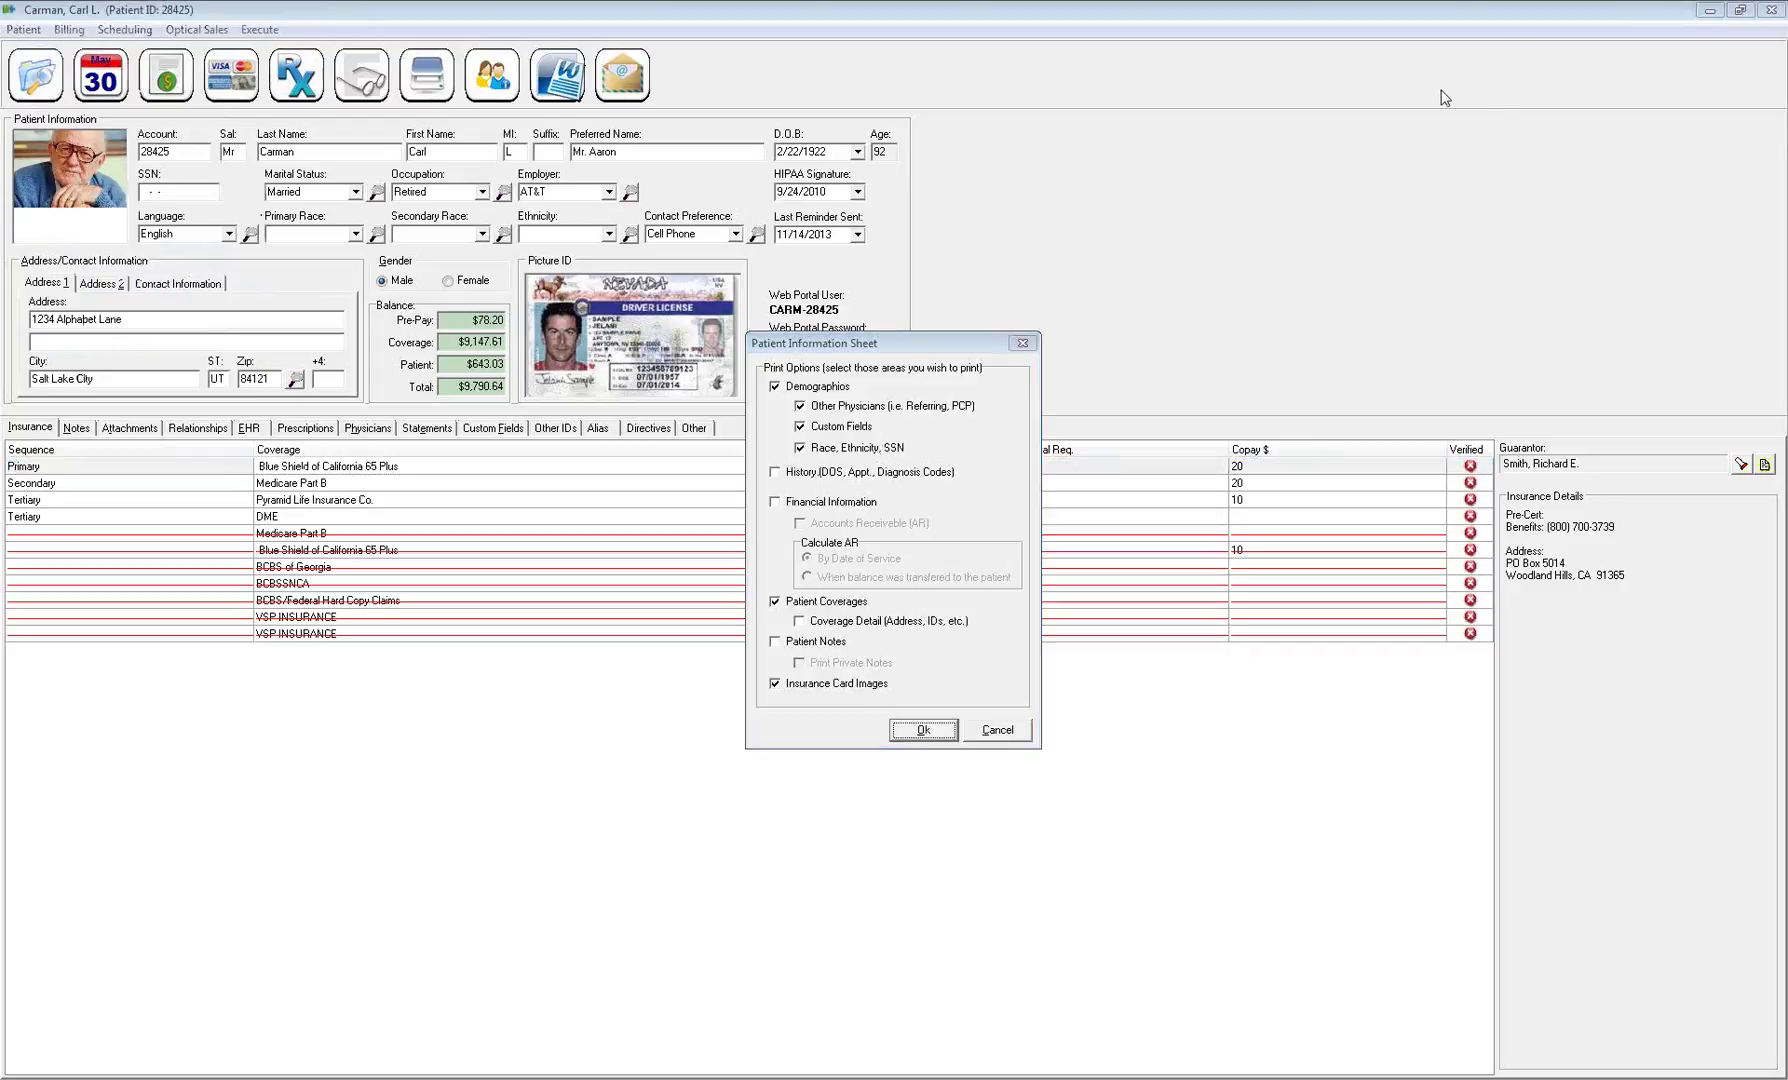
{"action": "left_click", "coordinate": [925, 730]}
{"action": "left_click", "coordinate": [986, 498]}
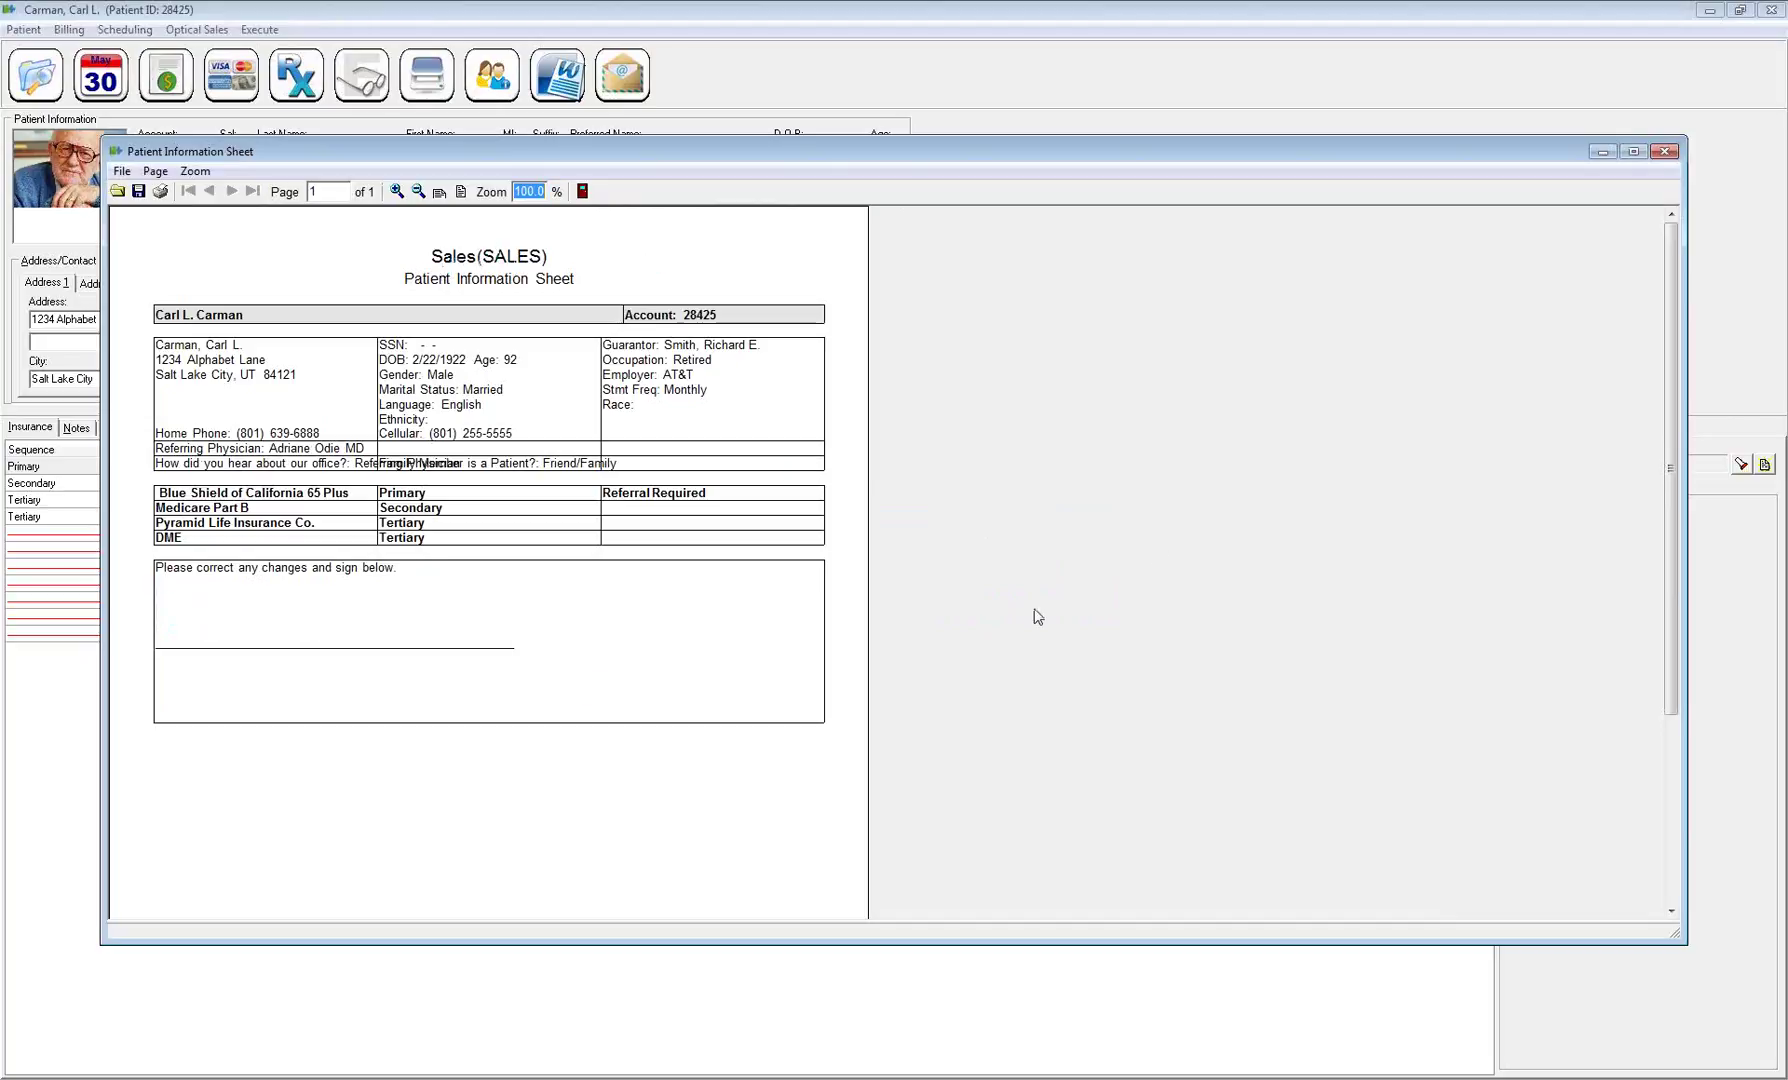
{"action": "left_click", "coordinate": [1665, 153]}
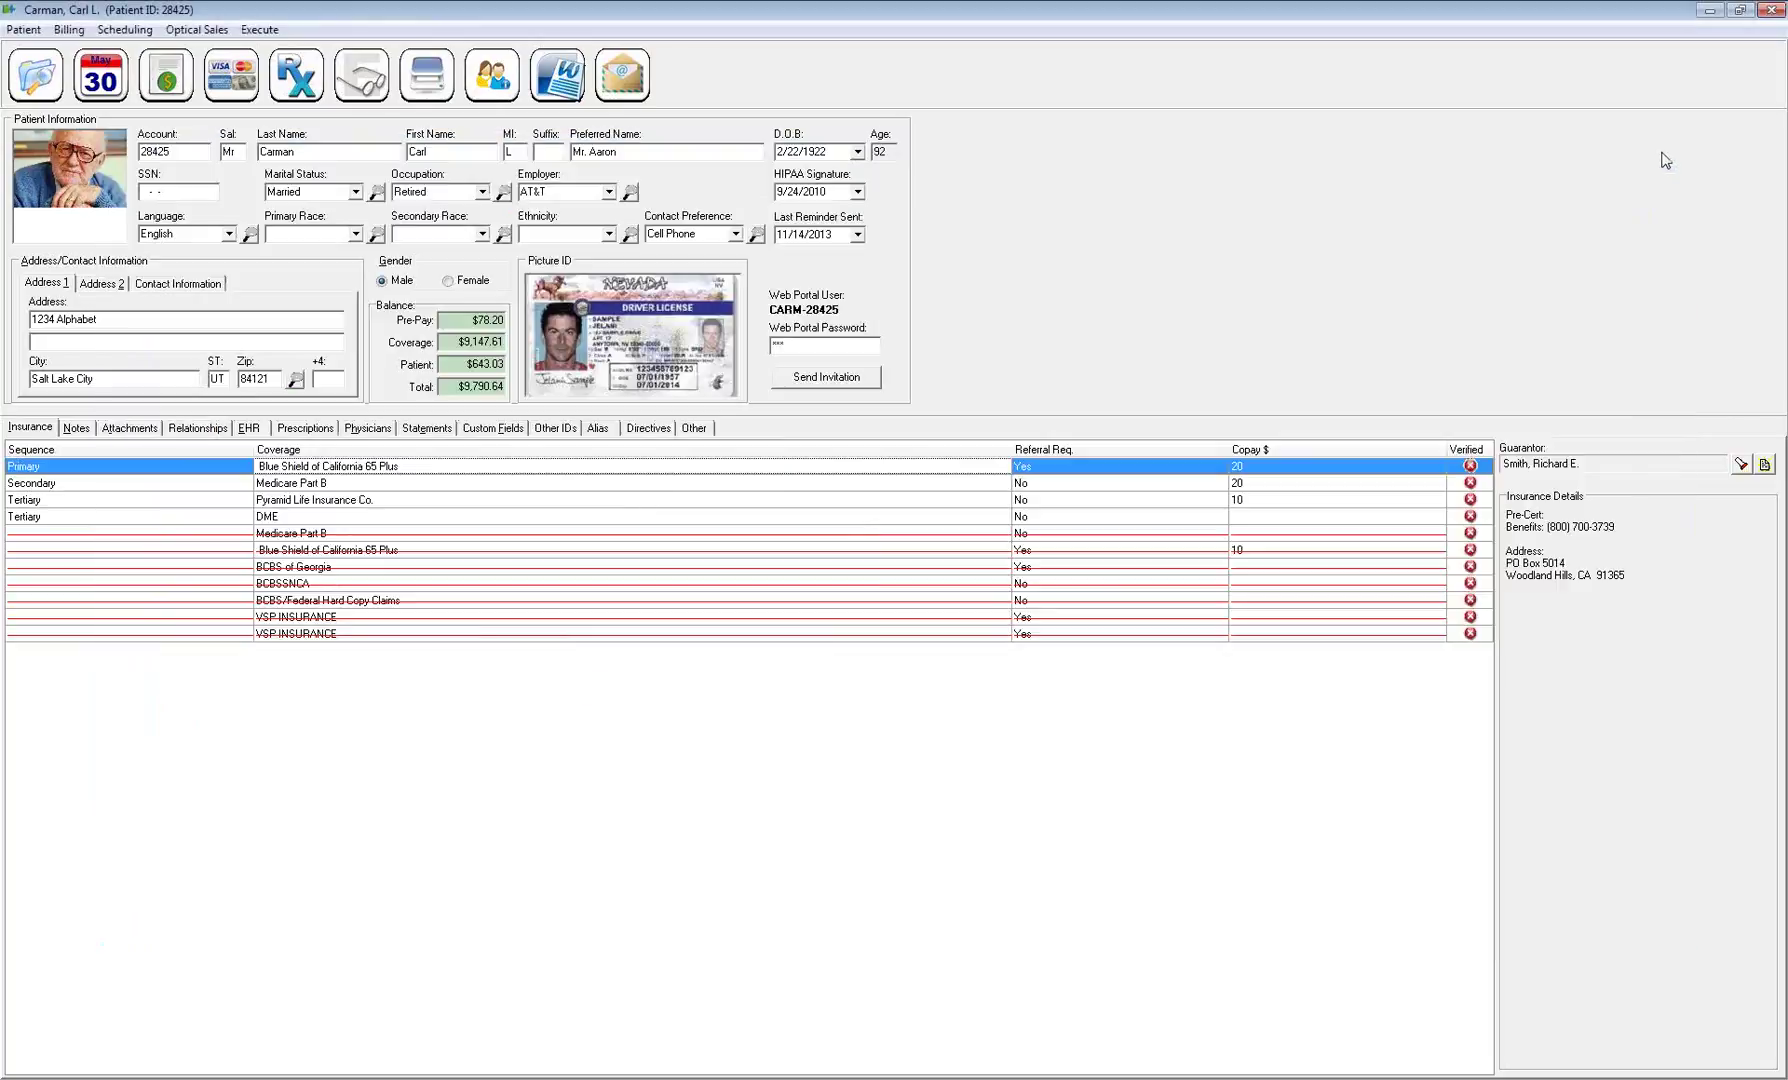
Reopen the information sheet options and close them again
{"action": "left_click", "coordinate": [493, 78]}
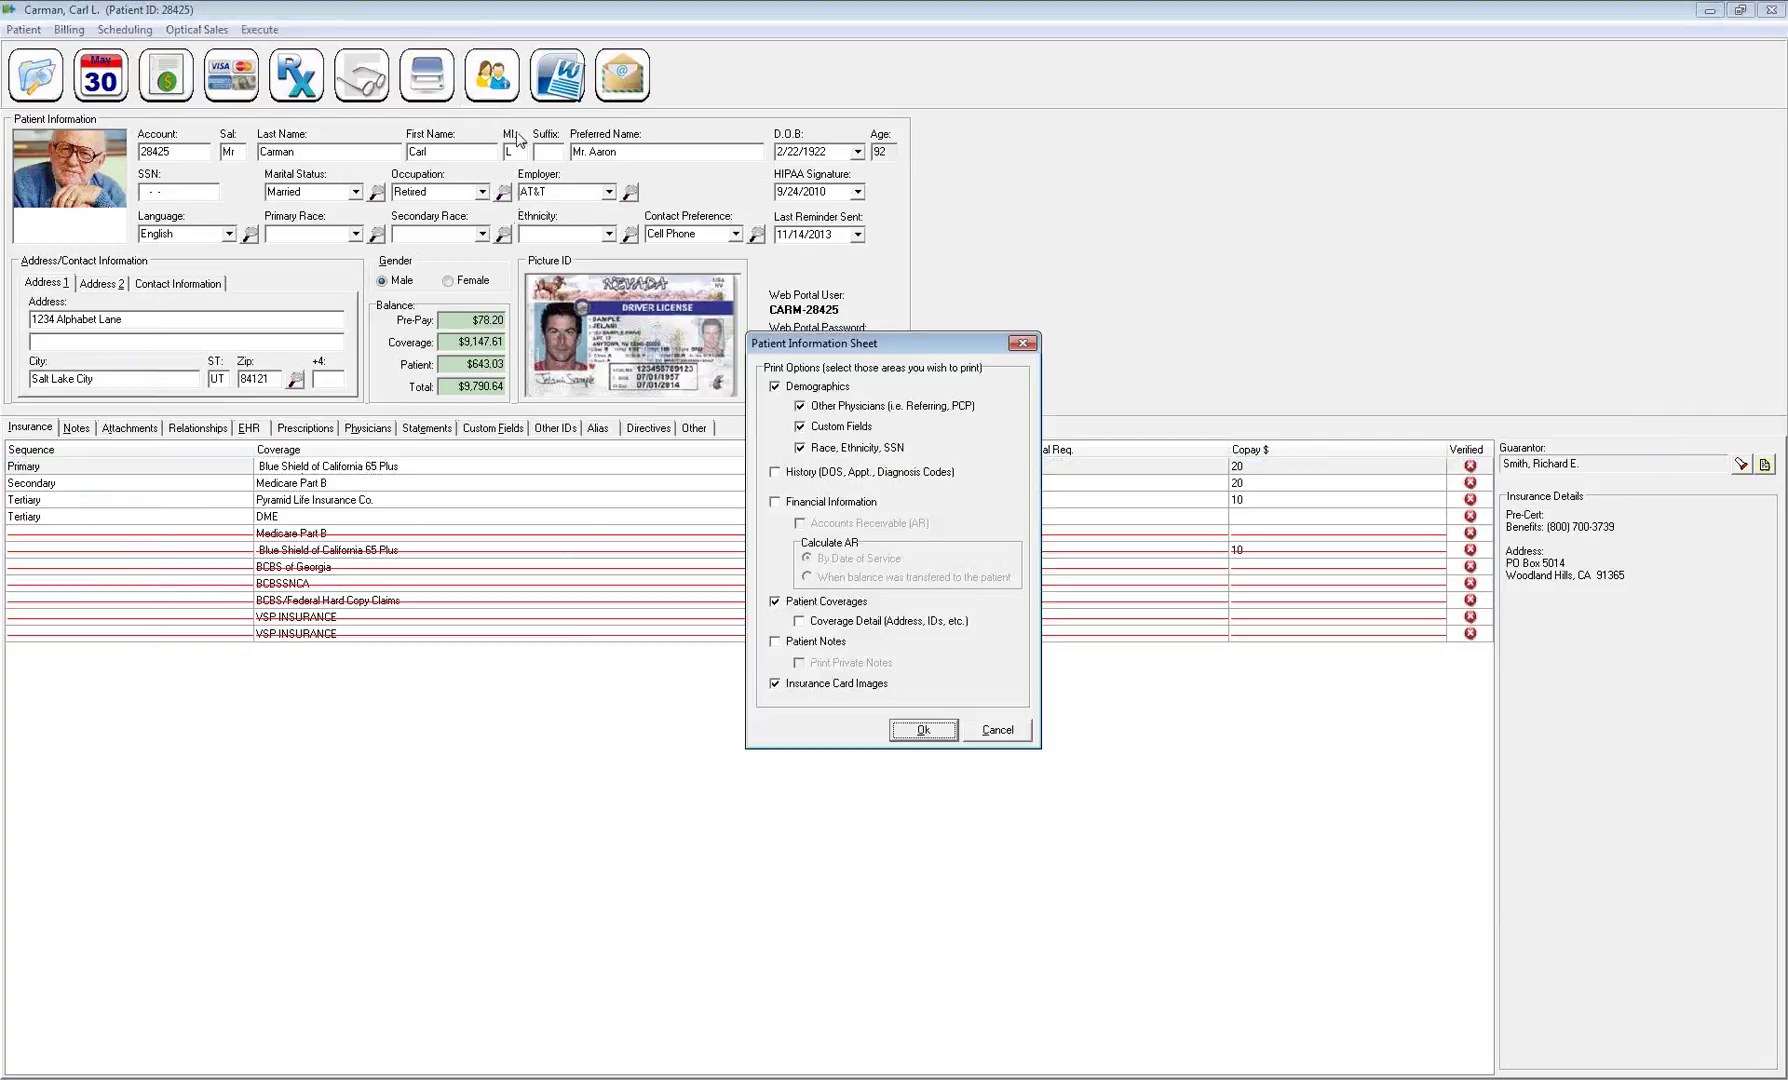
{"action": "left_click", "coordinate": [1022, 343]}
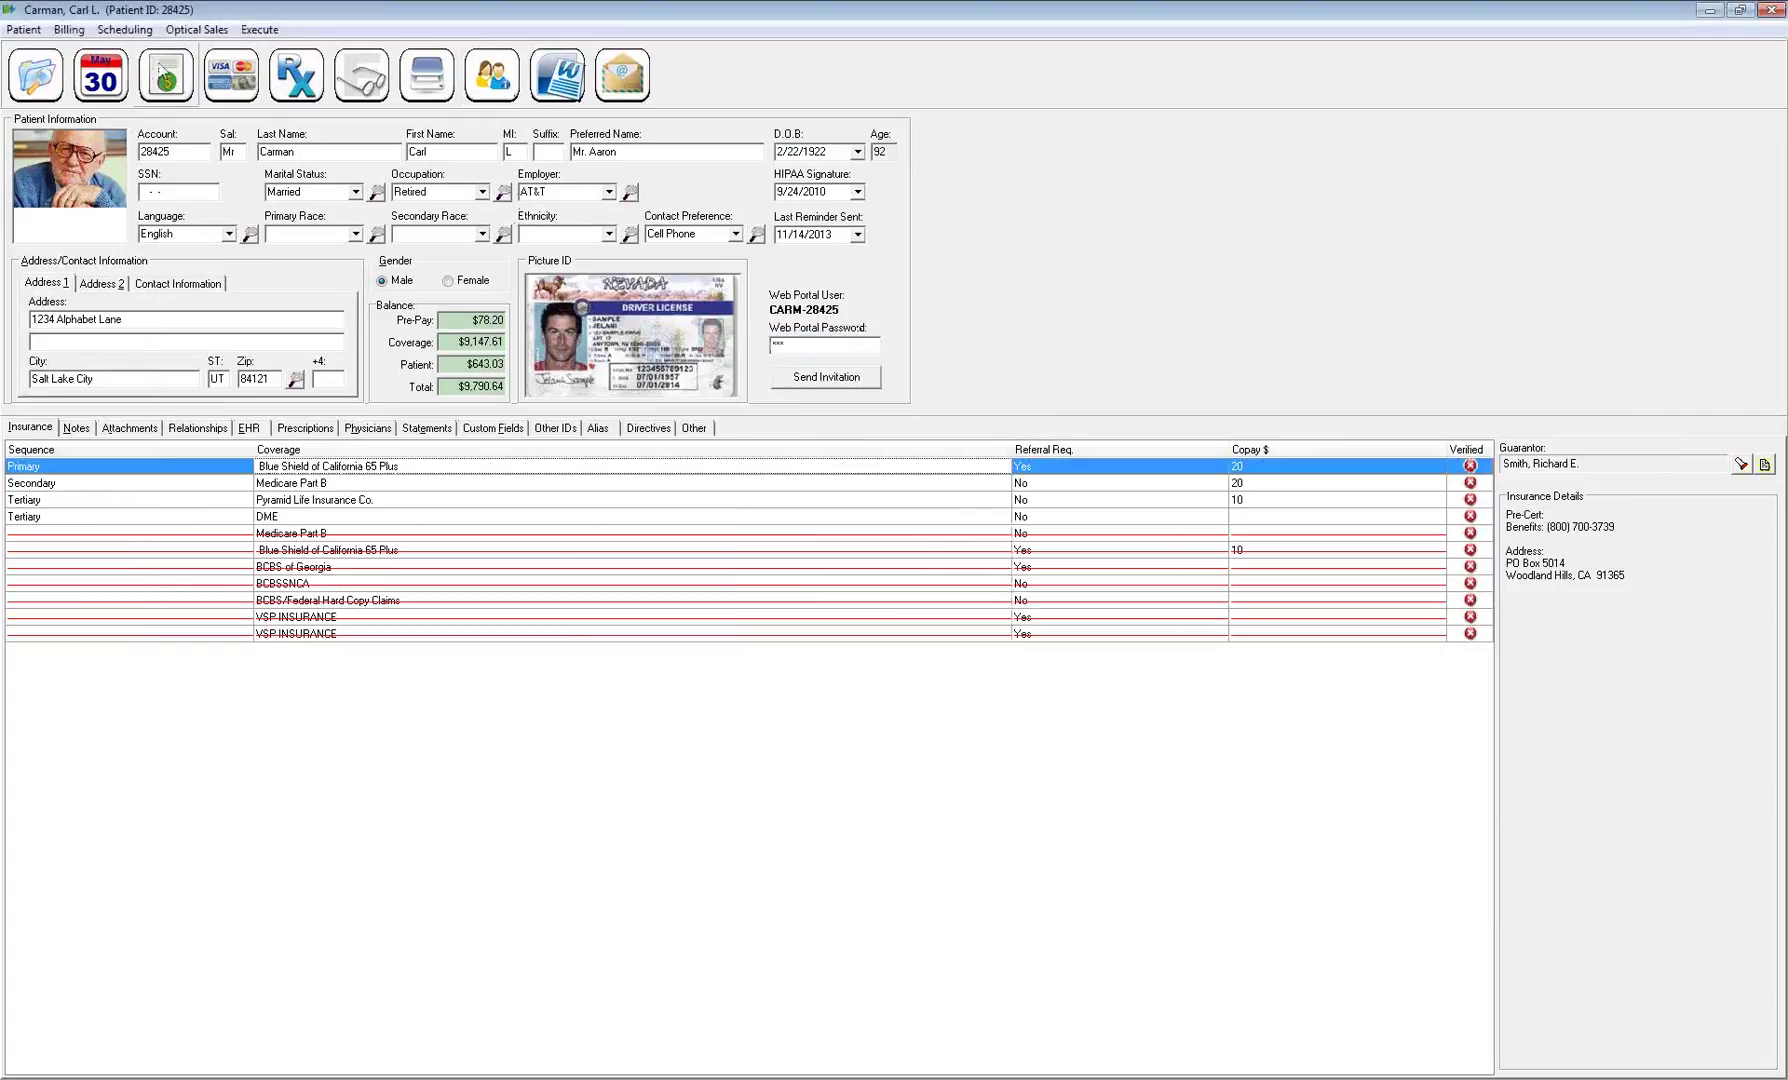
{"action": "left_click", "coordinate": [23, 29]}
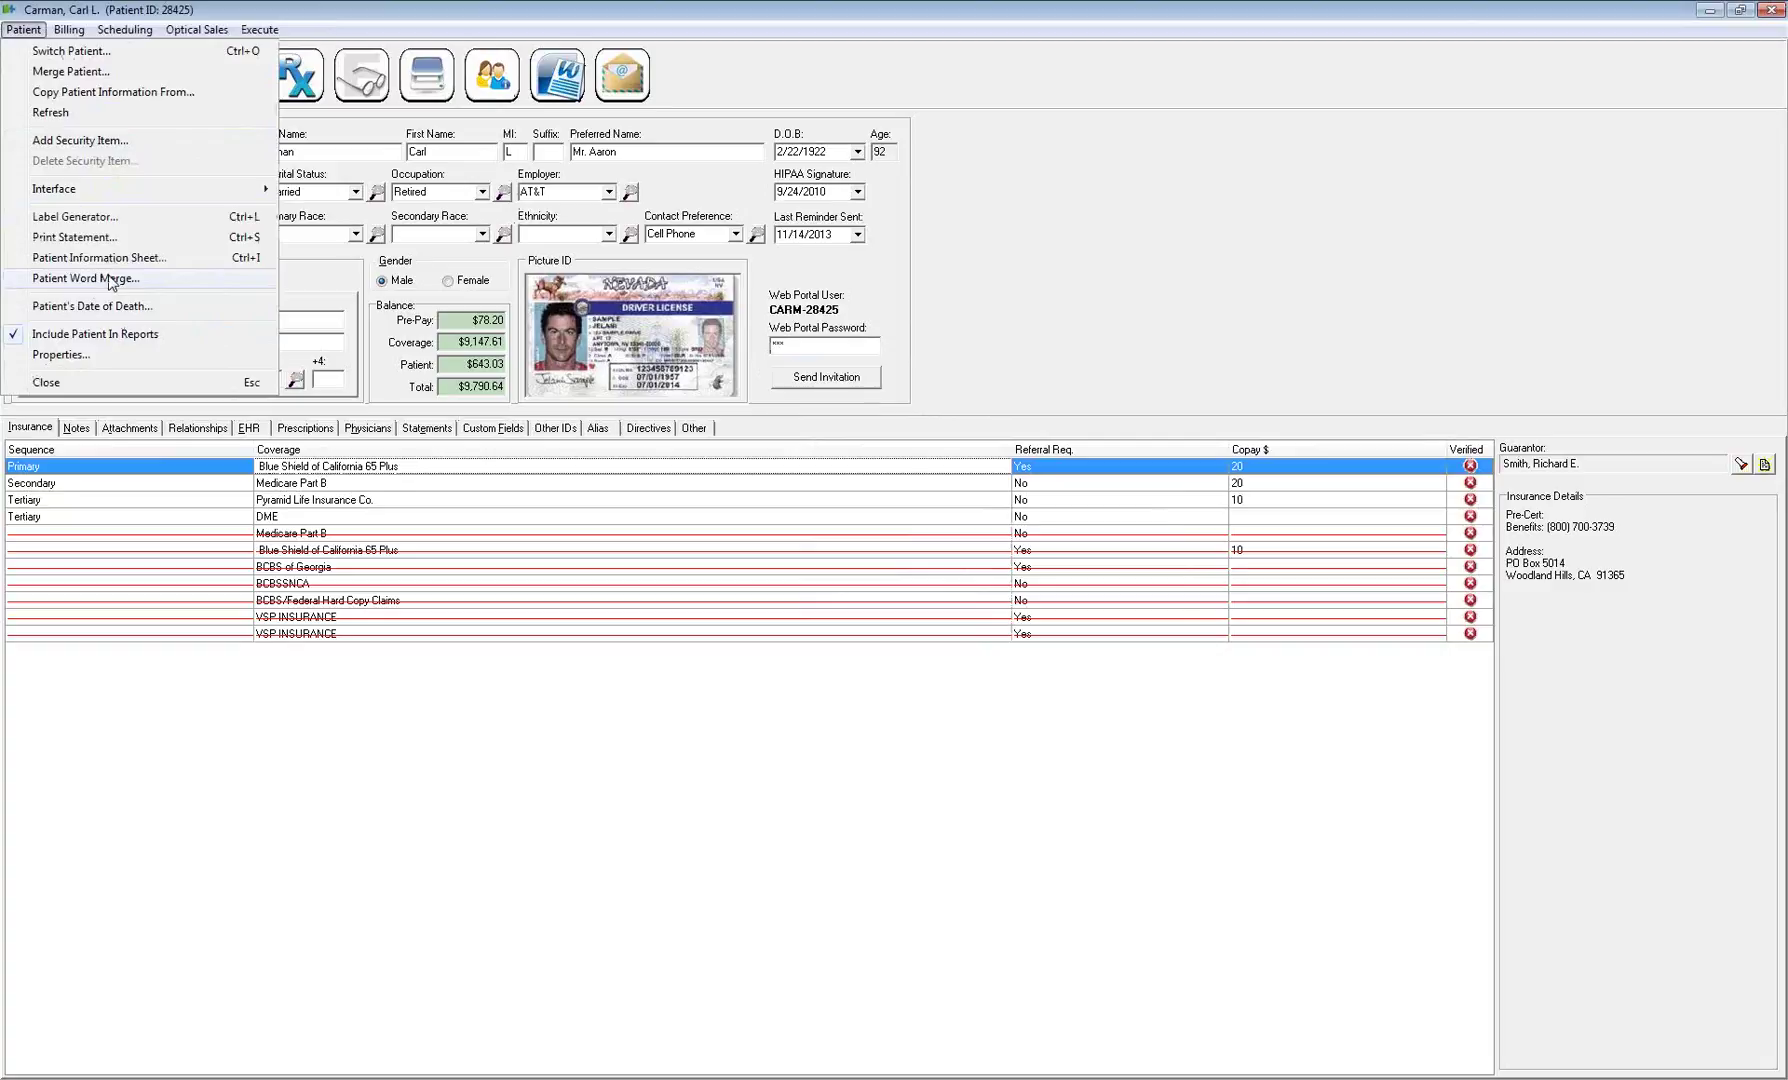
{"action": "left_click", "coordinate": [110, 285]}
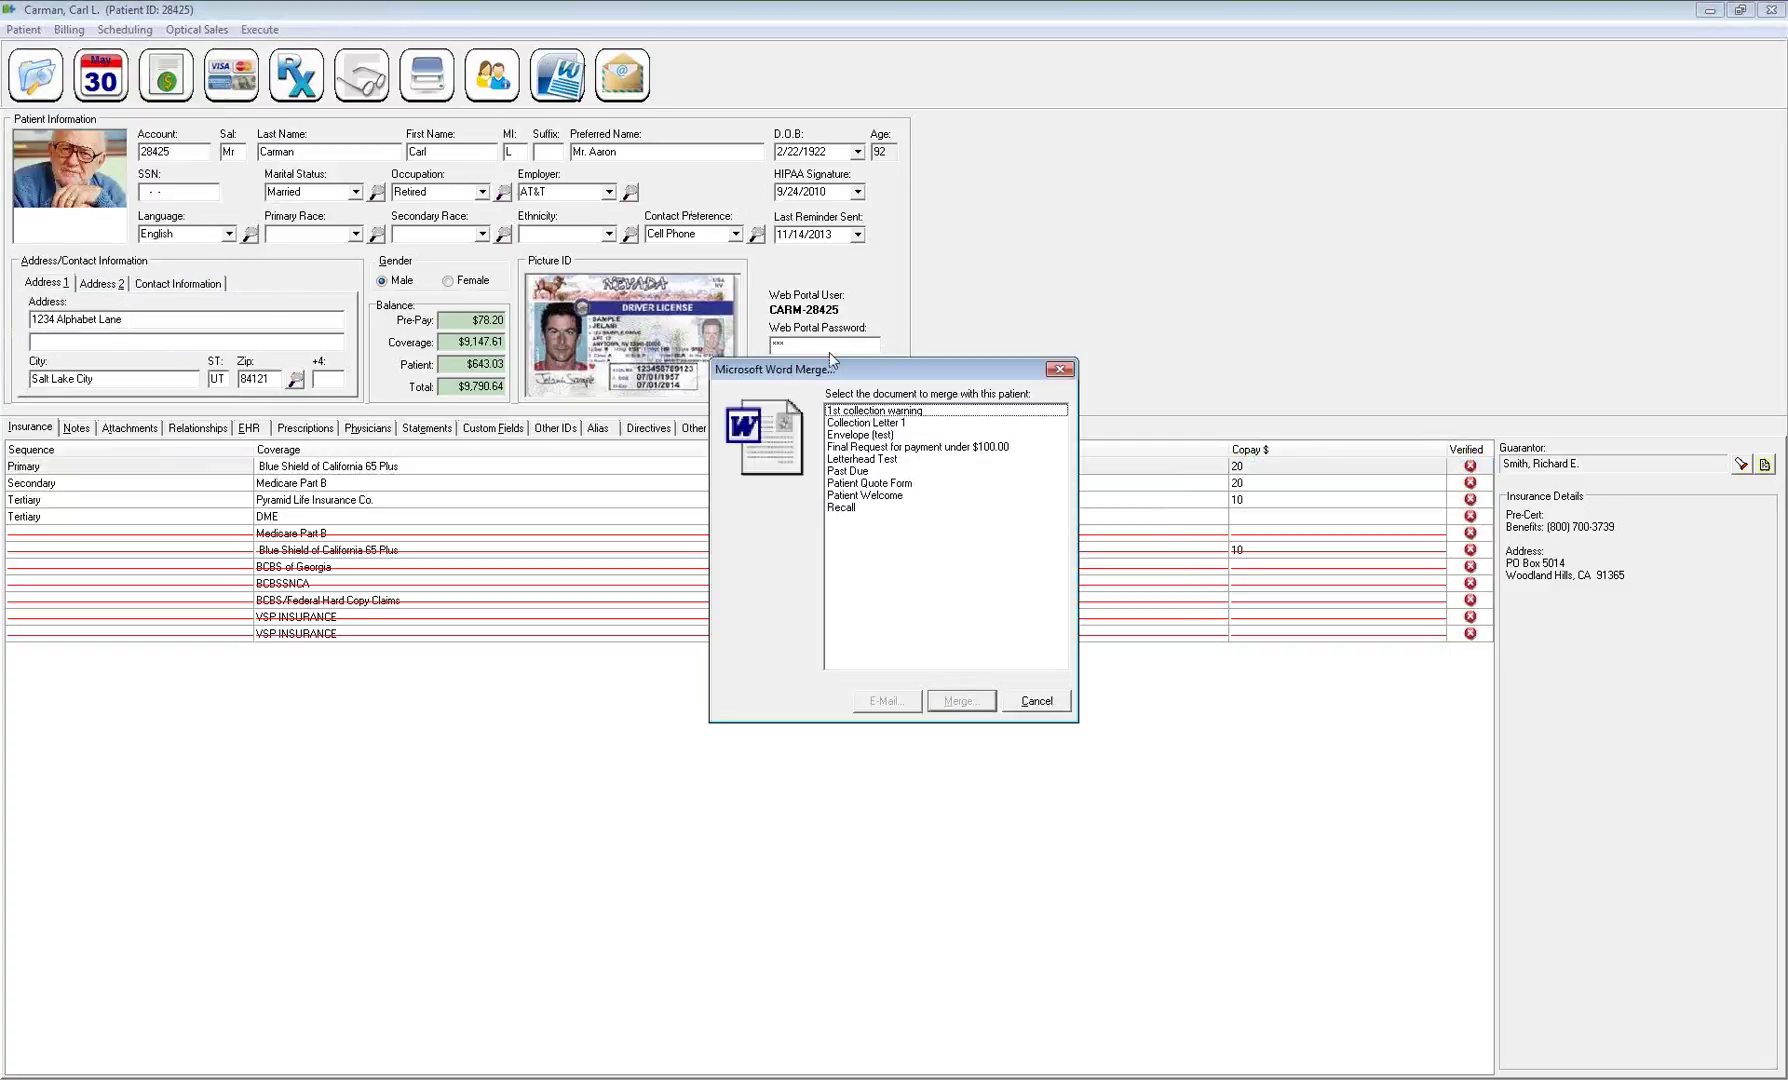
{"action": "left_click_drag", "start_coordinate": [845, 372], "coordinate": [745, 329]}
{"action": "left_click", "coordinate": [750, 430]}
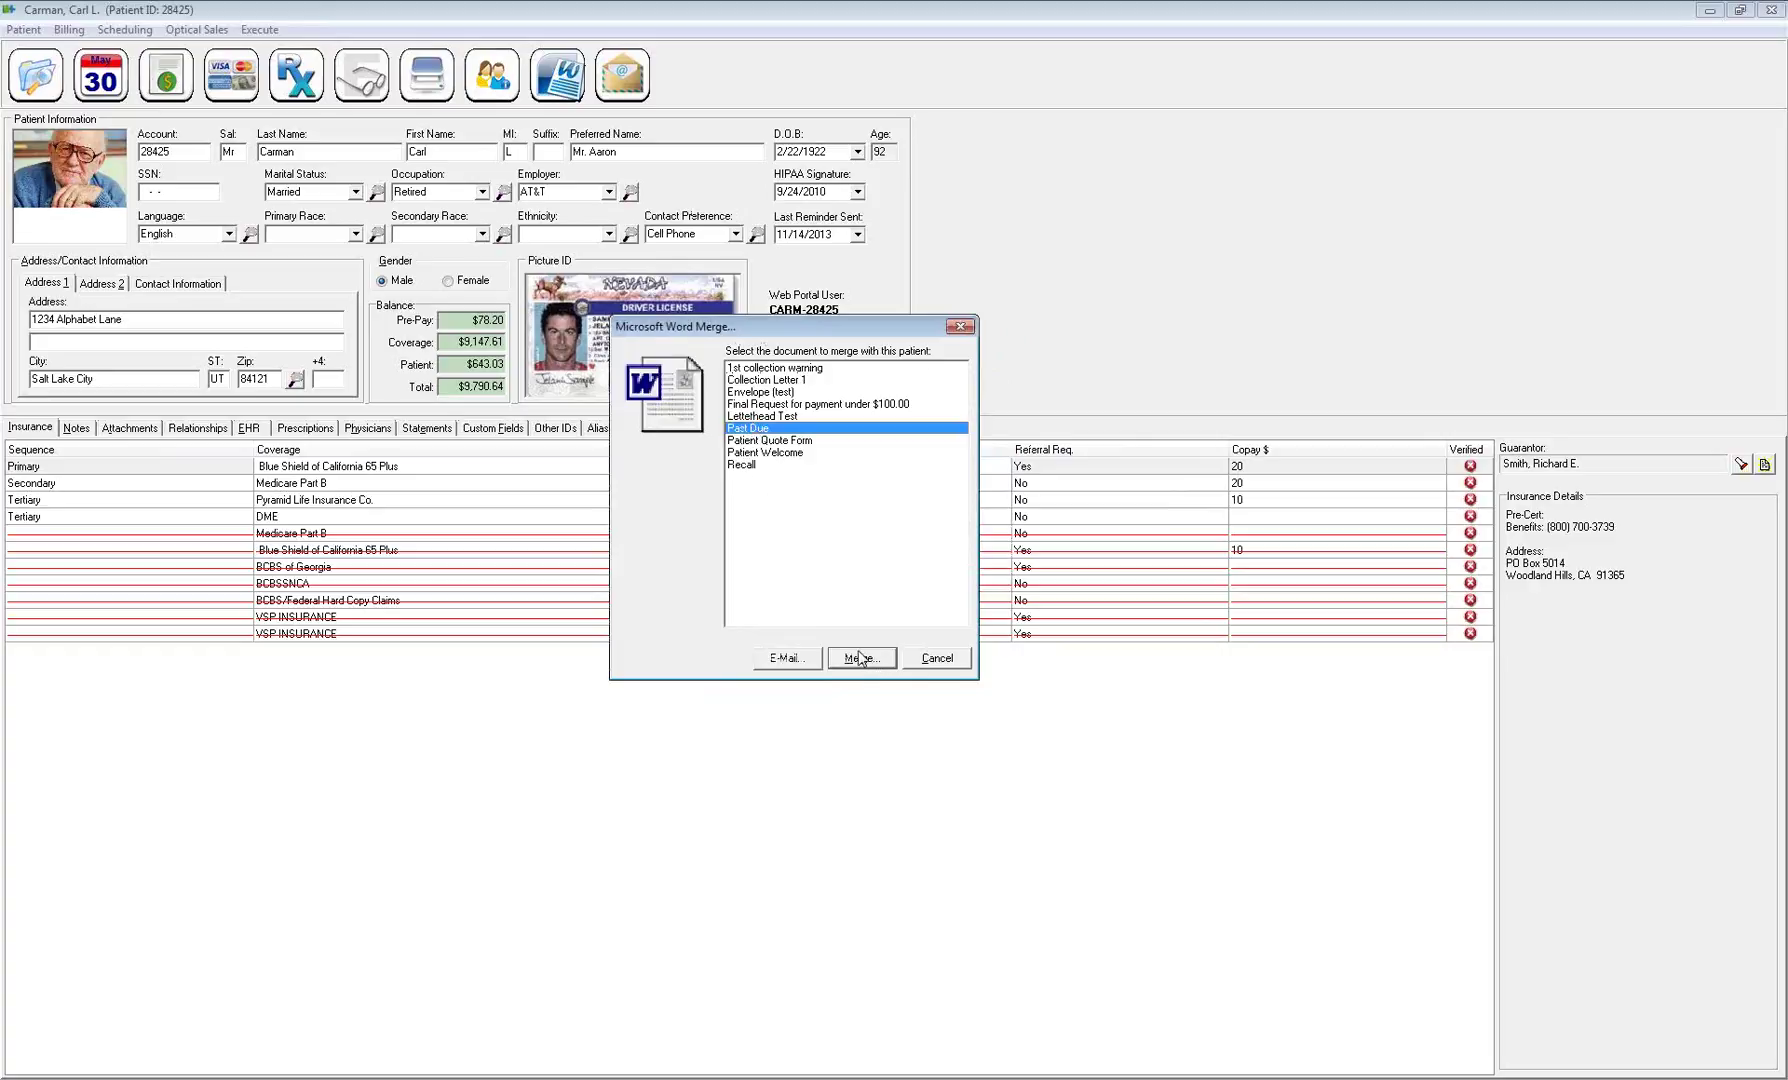
{"action": "left_click", "coordinate": [938, 658]}
{"action": "left_click", "coordinate": [24, 29]}
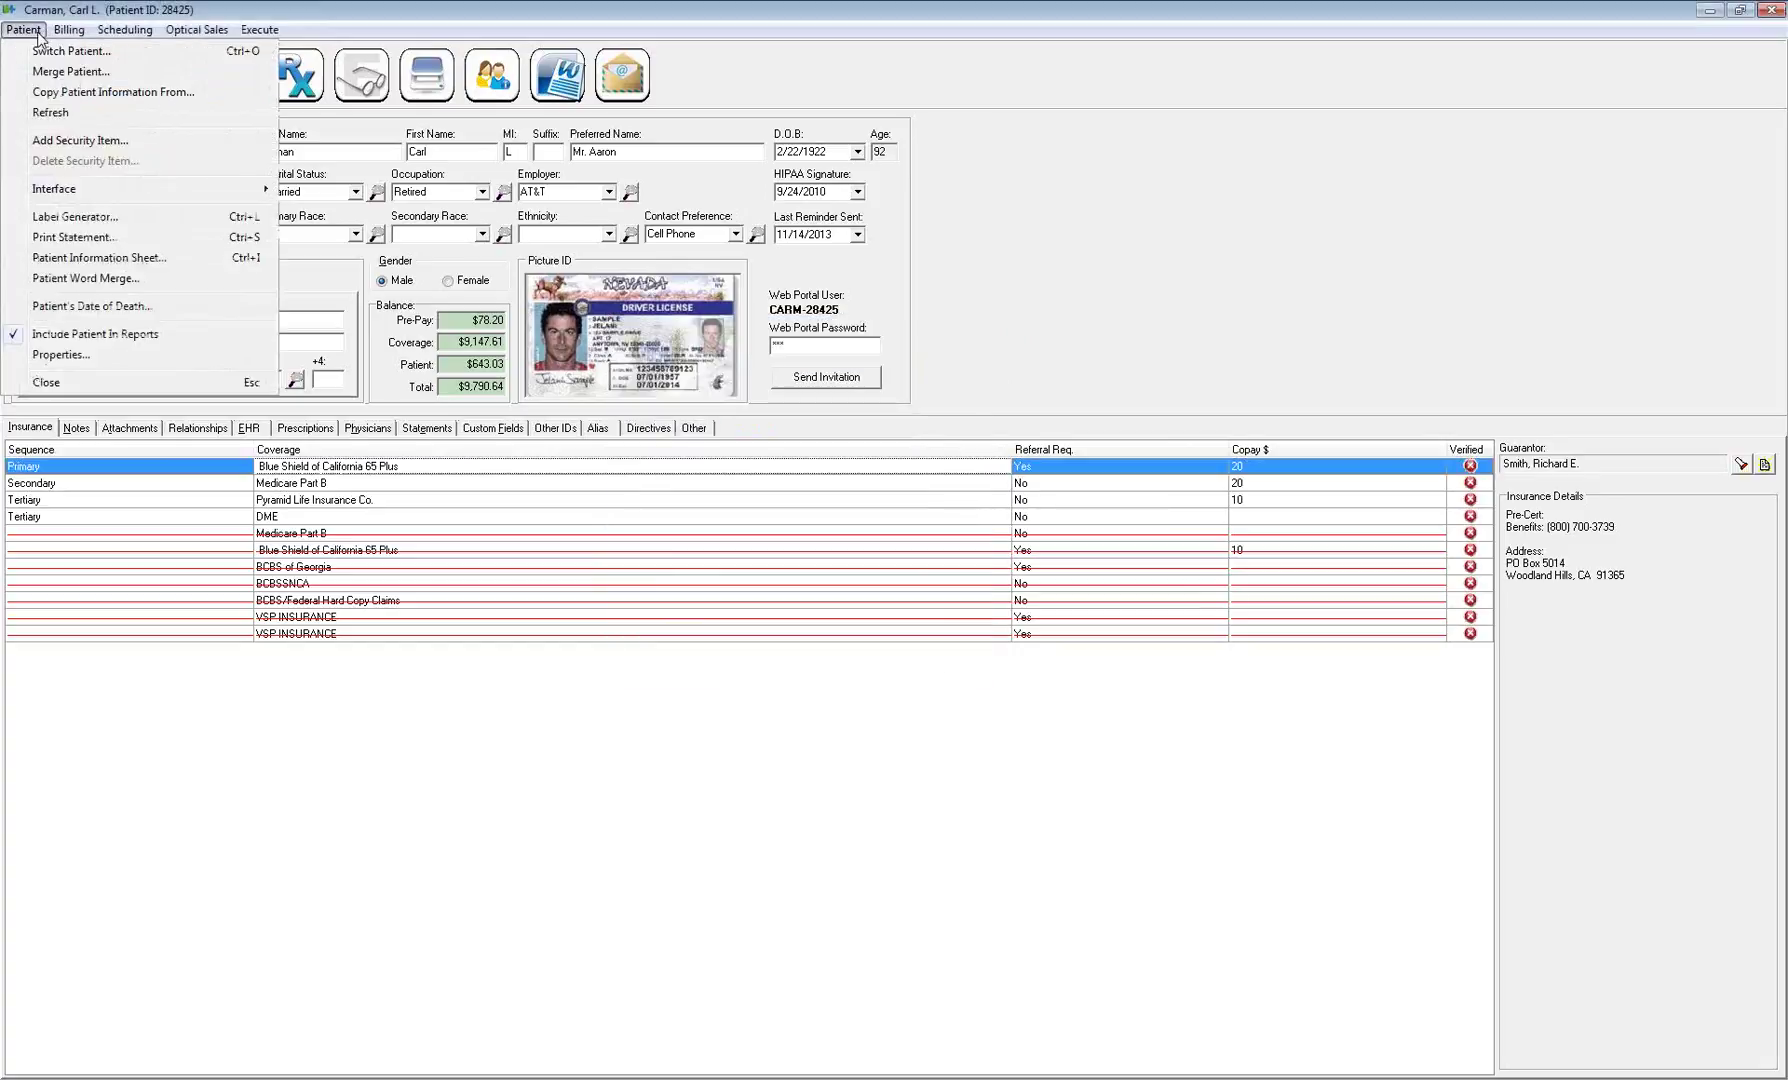
Record 5/28/2014 as the patient's date of death
{"action": "left_click", "coordinate": [116, 306]}
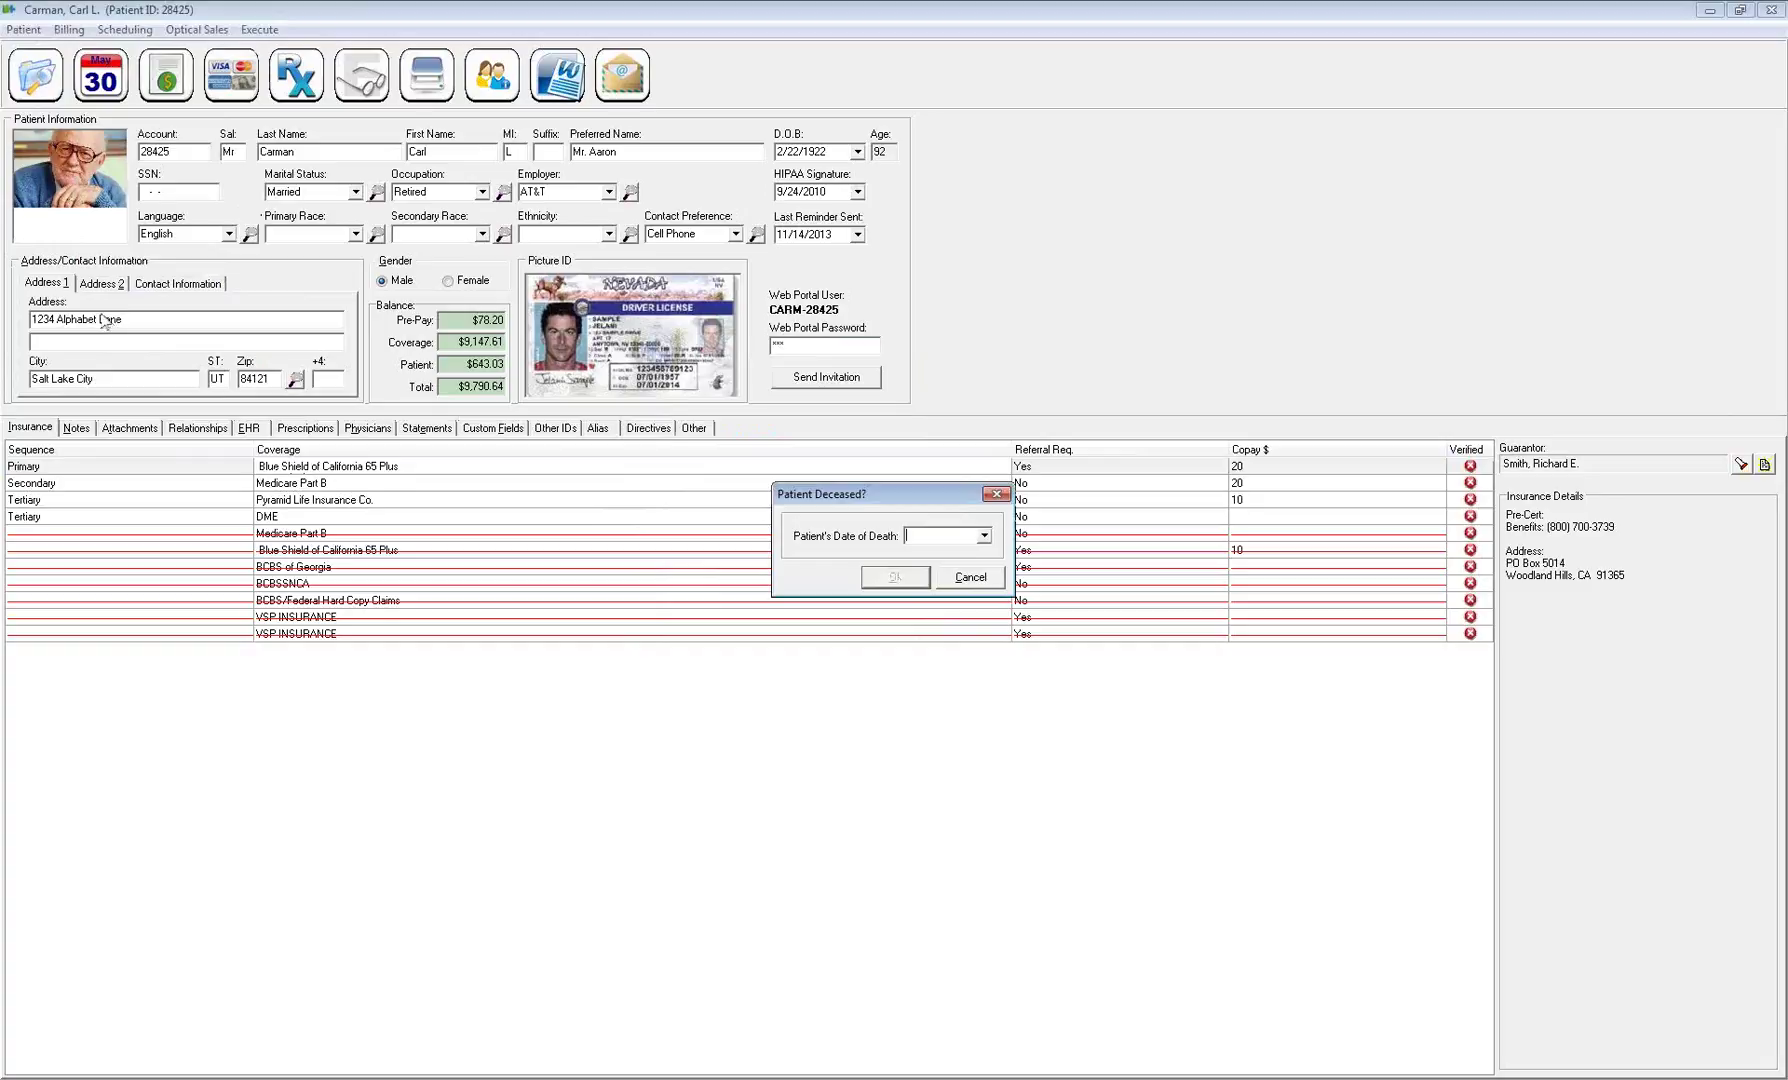
{"action": "left_click", "coordinate": [984, 536]}
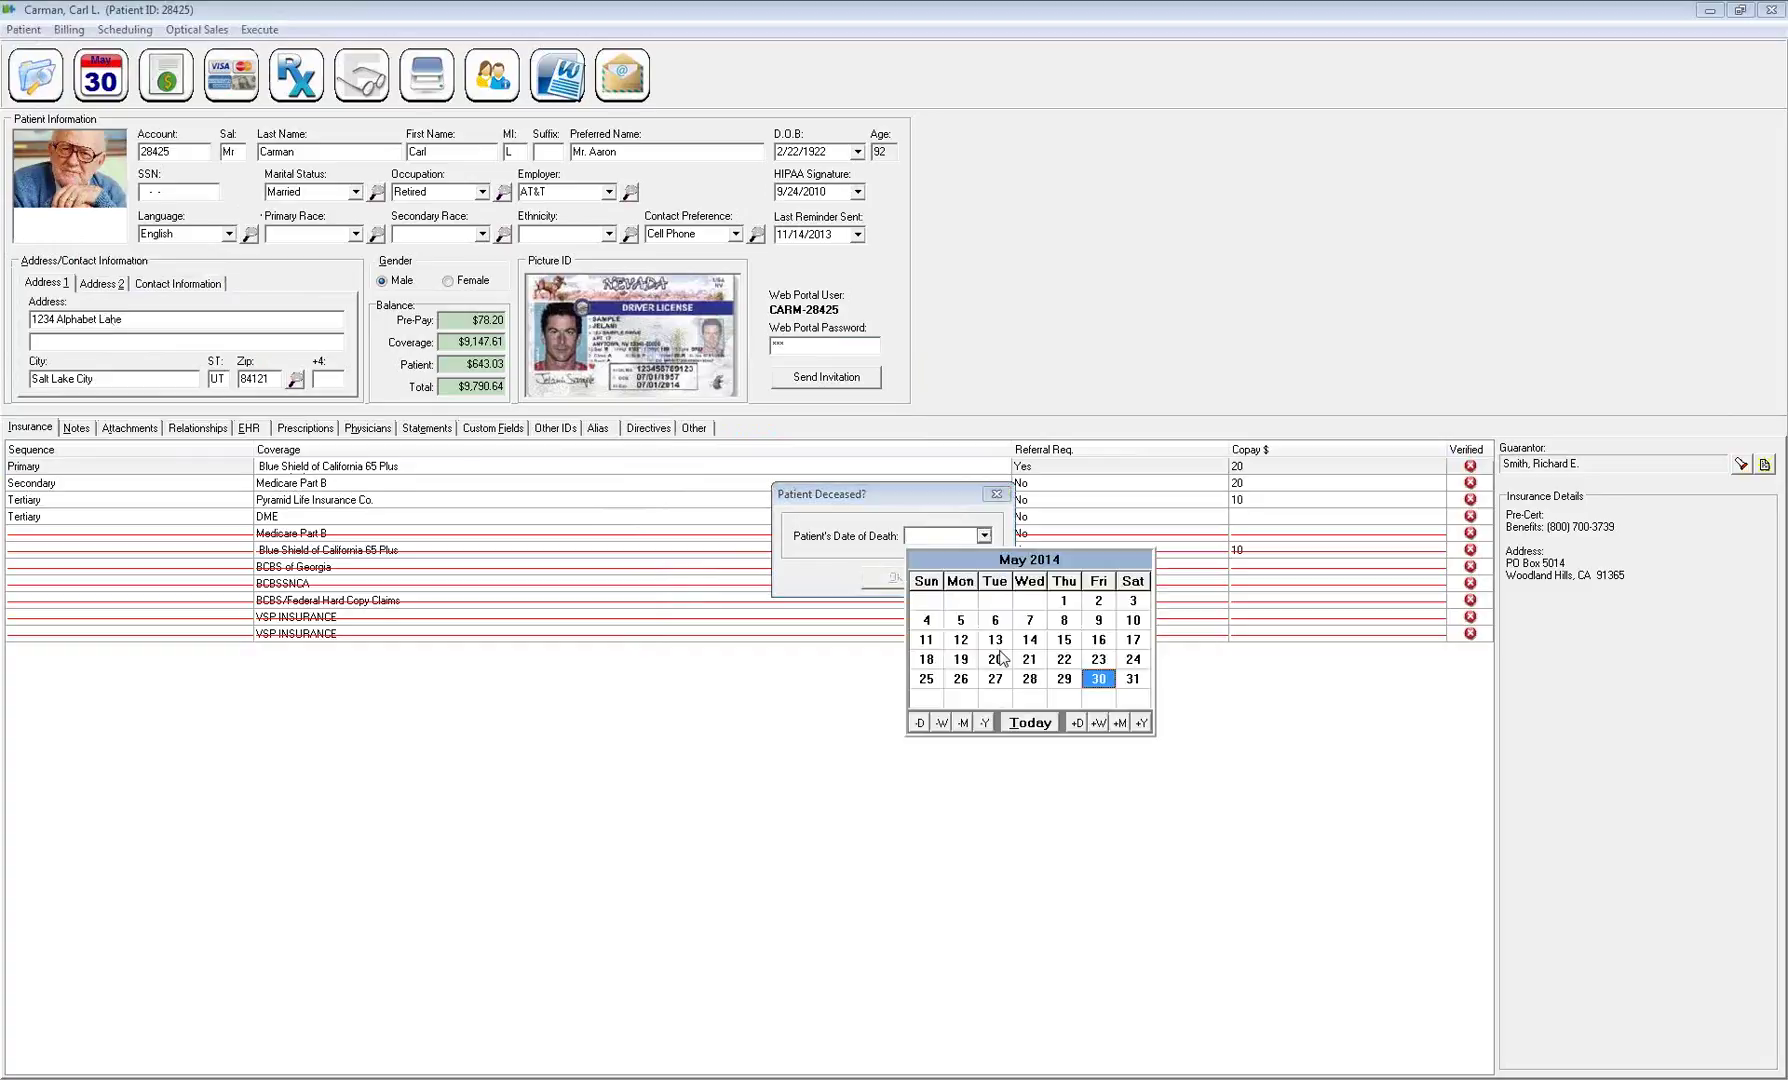
{"action": "left_click", "coordinate": [1133, 686]}
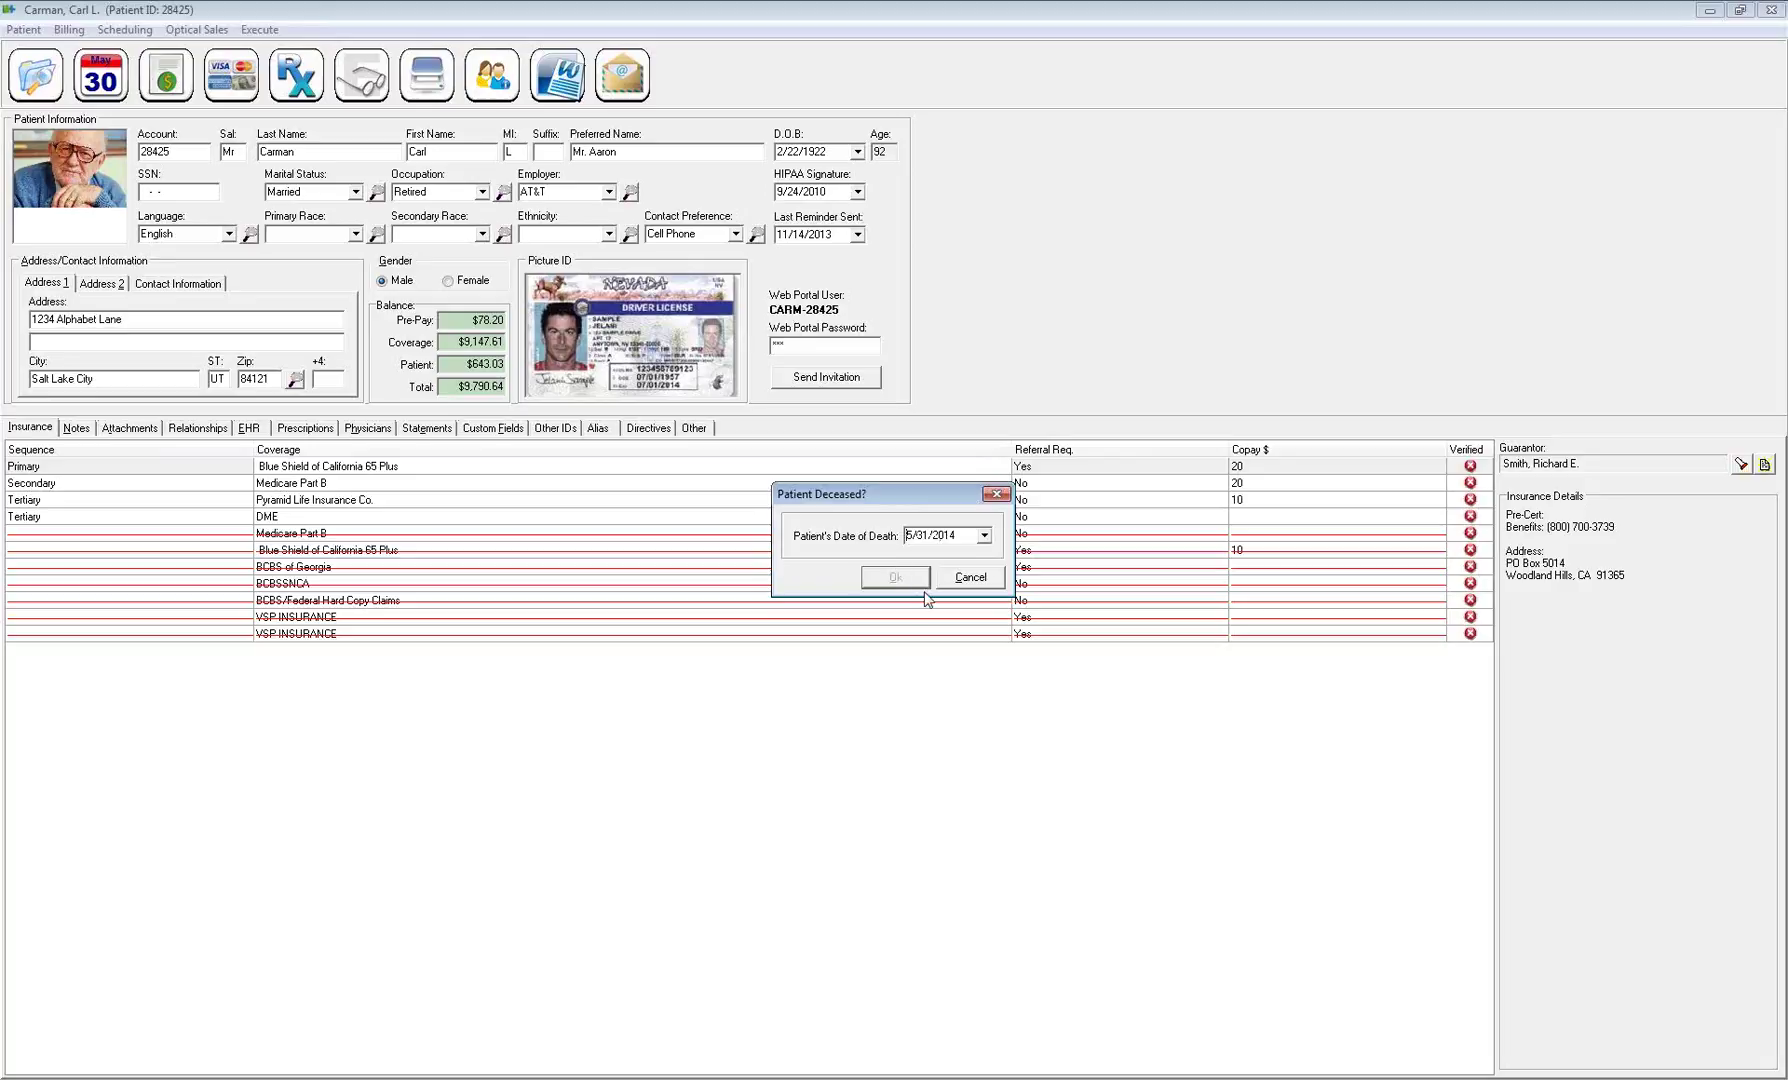
{"action": "left_click", "coordinate": [985, 537]}
{"action": "left_click", "coordinate": [1091, 691]}
{"action": "left_click", "coordinate": [985, 536]}
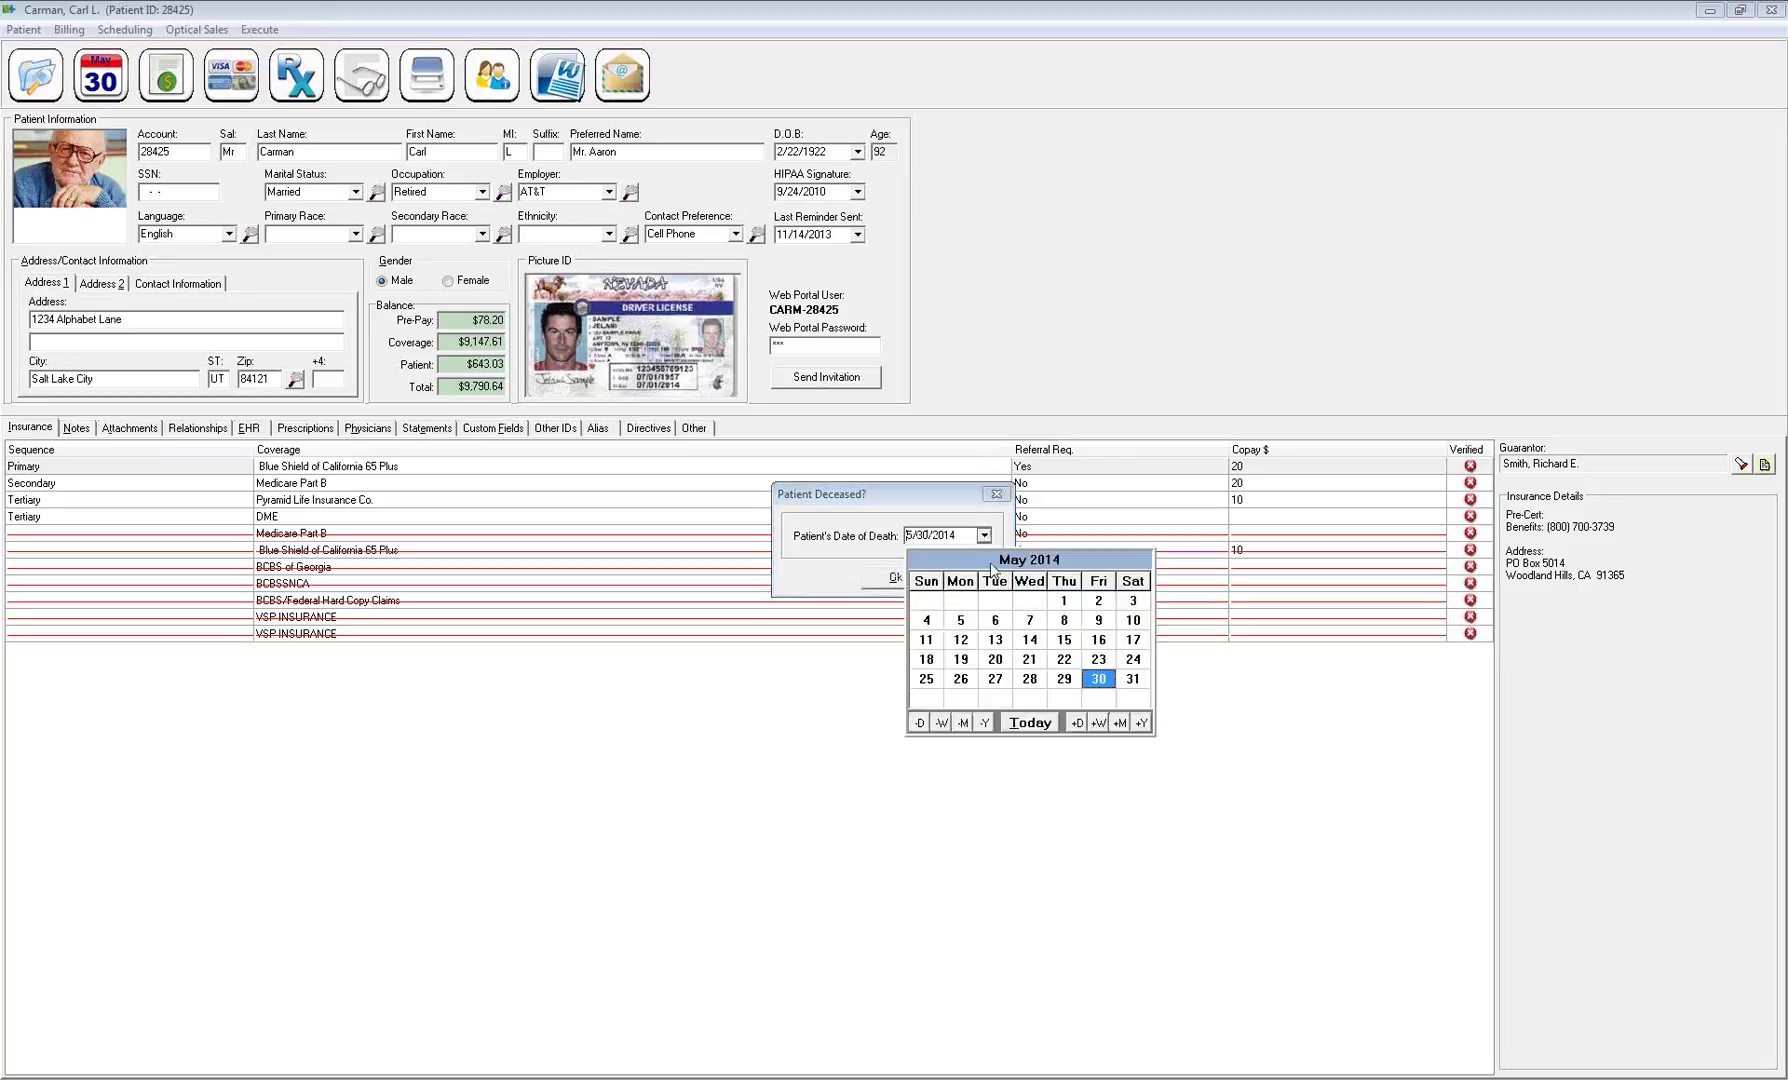
{"action": "left_click", "coordinate": [1040, 682]}
{"action": "left_click", "coordinate": [895, 577]}
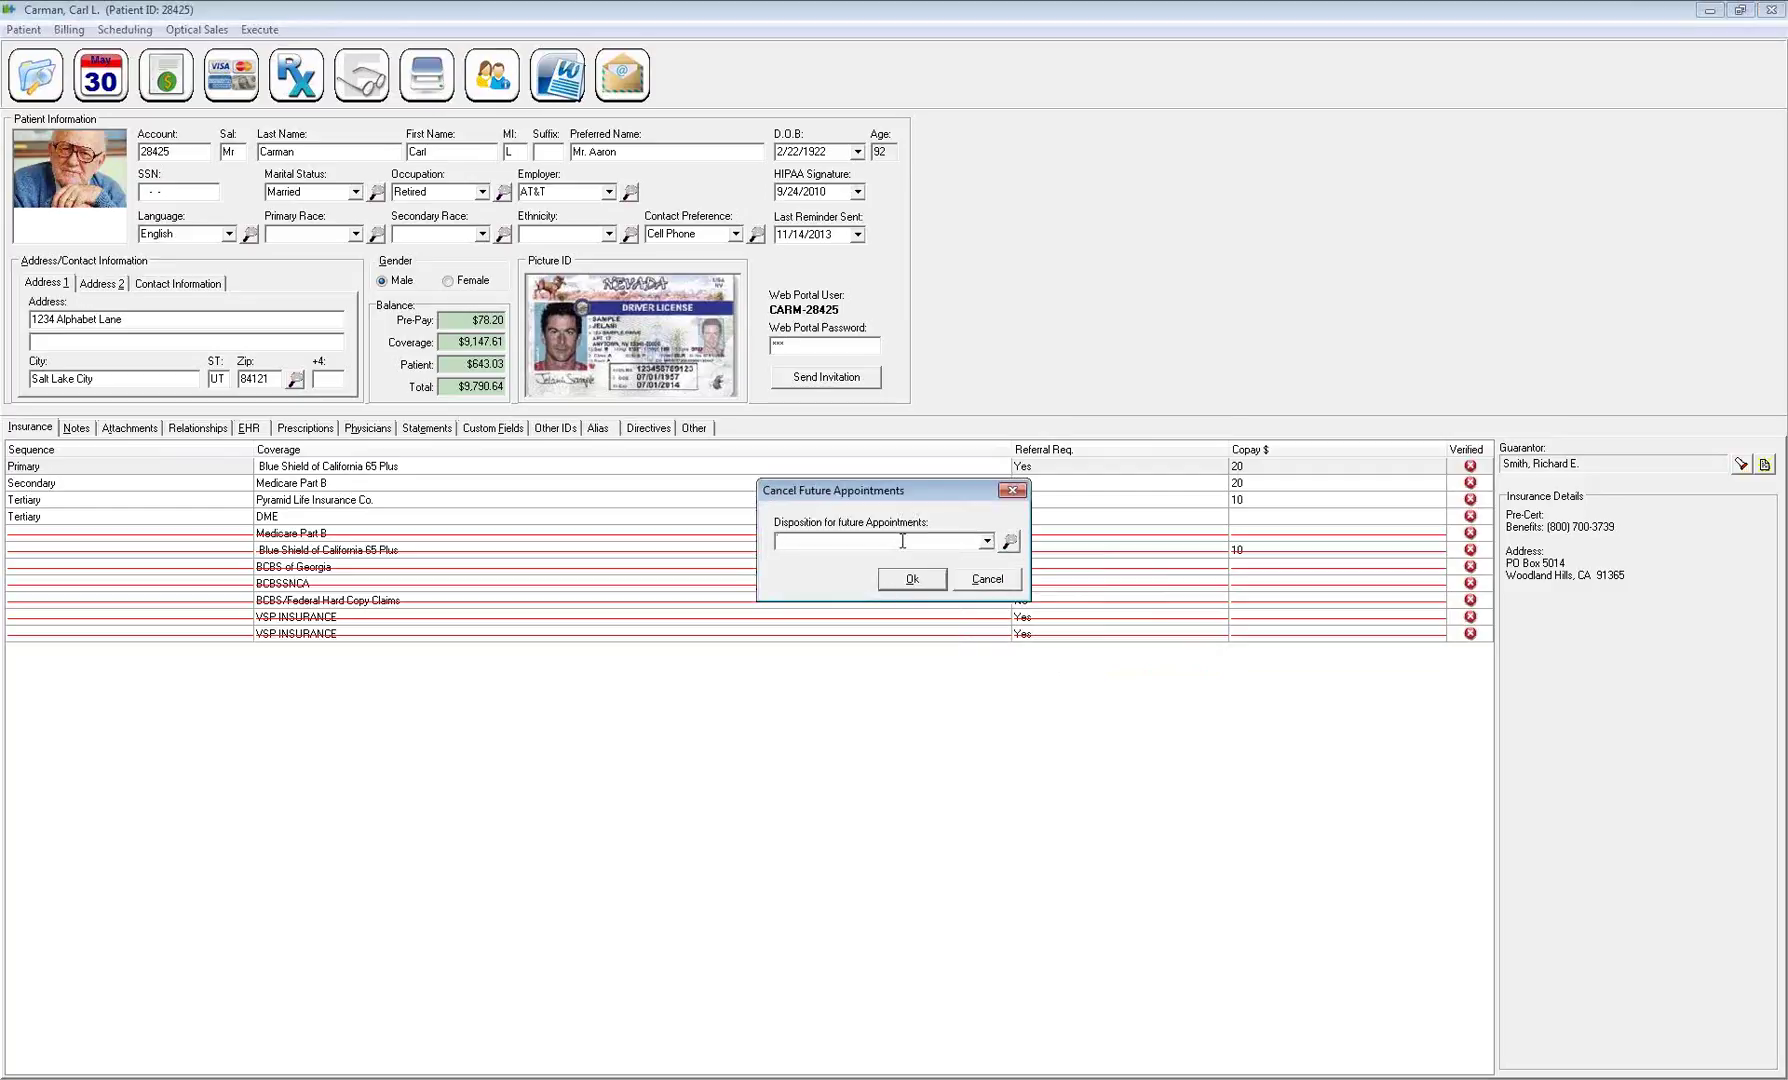
Cancel the patient's future appointments with the Office Cancelled disposition
{"action": "left_click", "coordinate": [986, 541]}
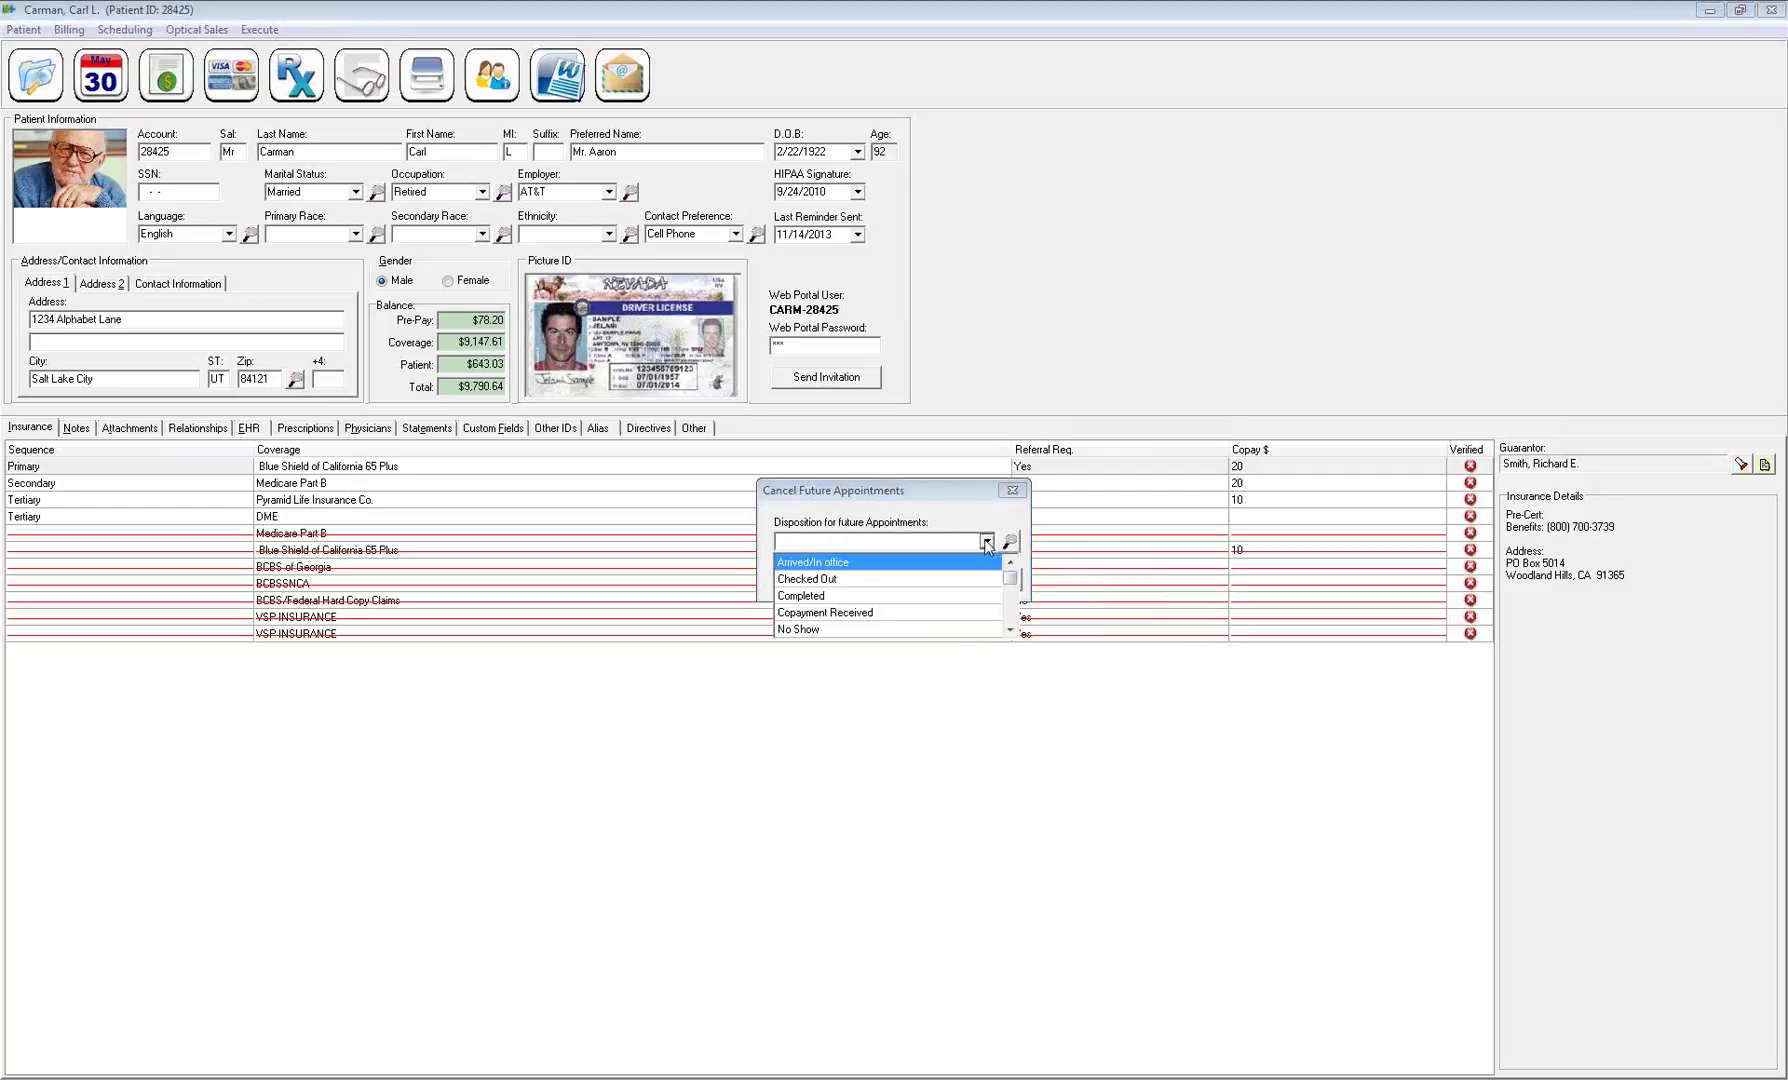
{"action": "left_click", "coordinate": [1010, 541]}
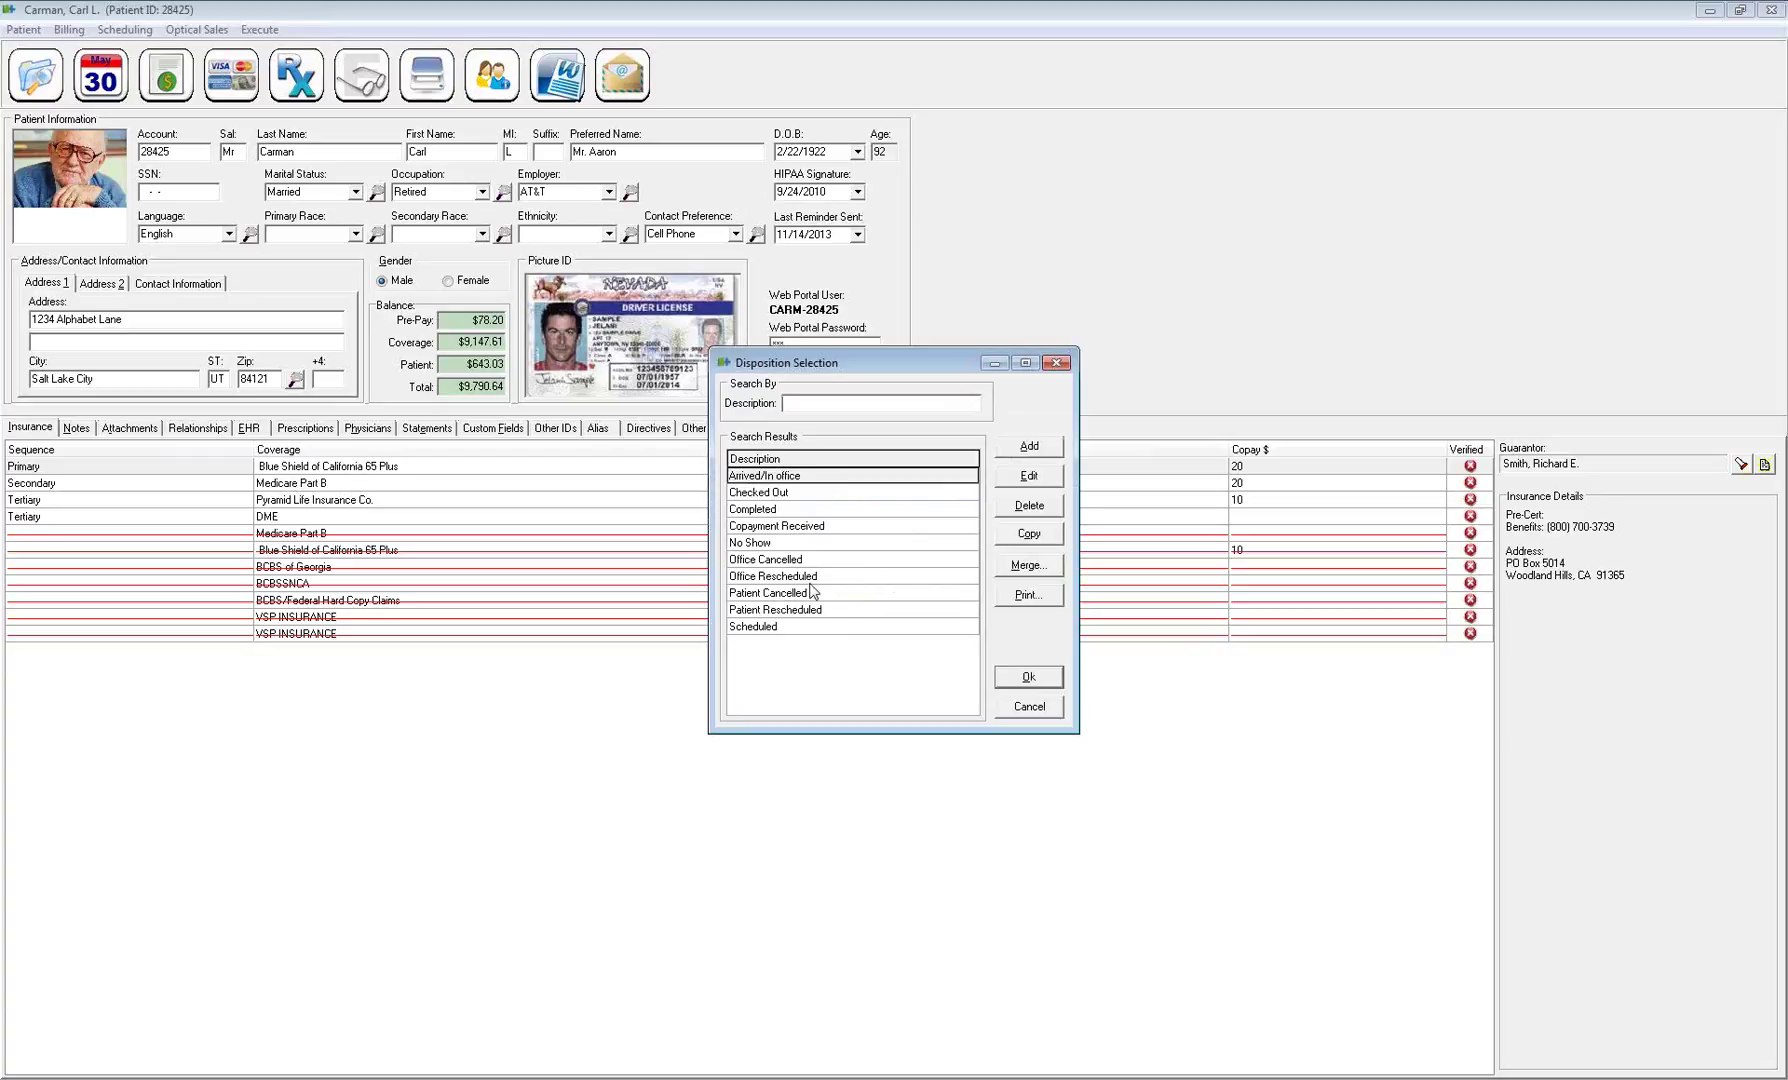
{"action": "left_click", "coordinate": [771, 562]}
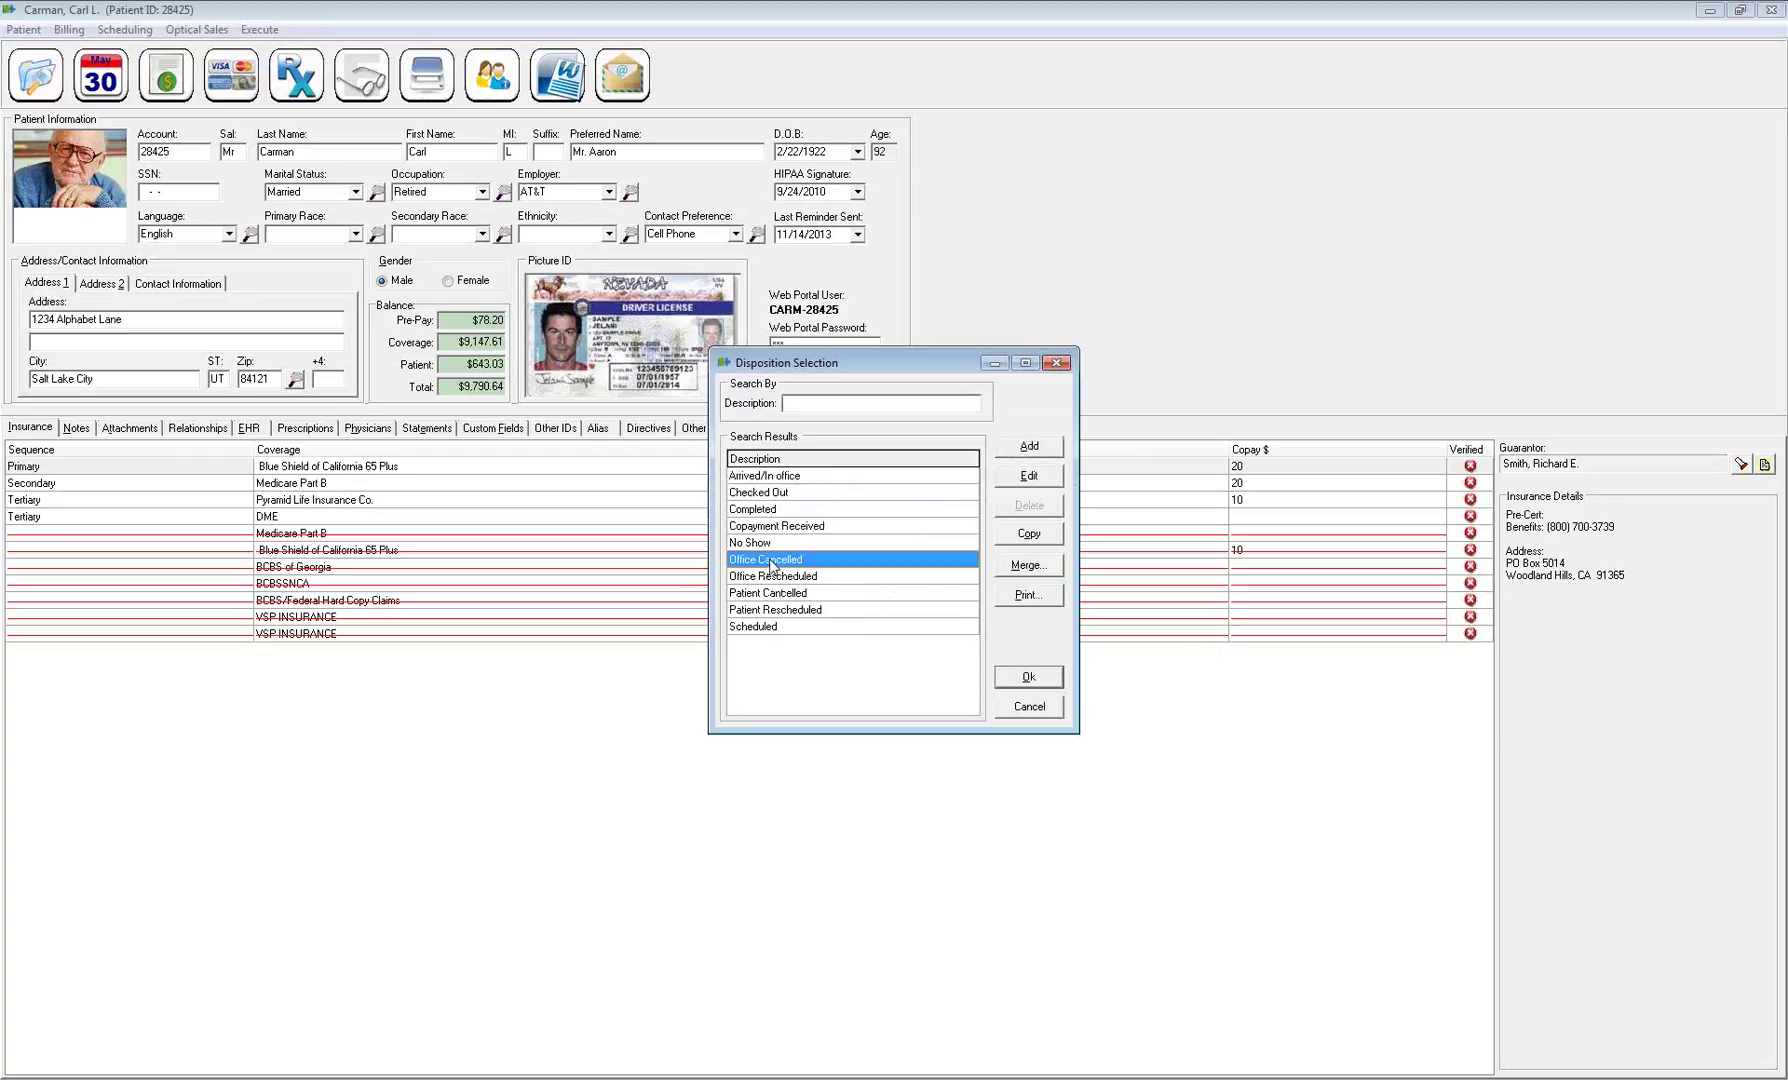
{"action": "left_click", "coordinate": [1028, 677]}
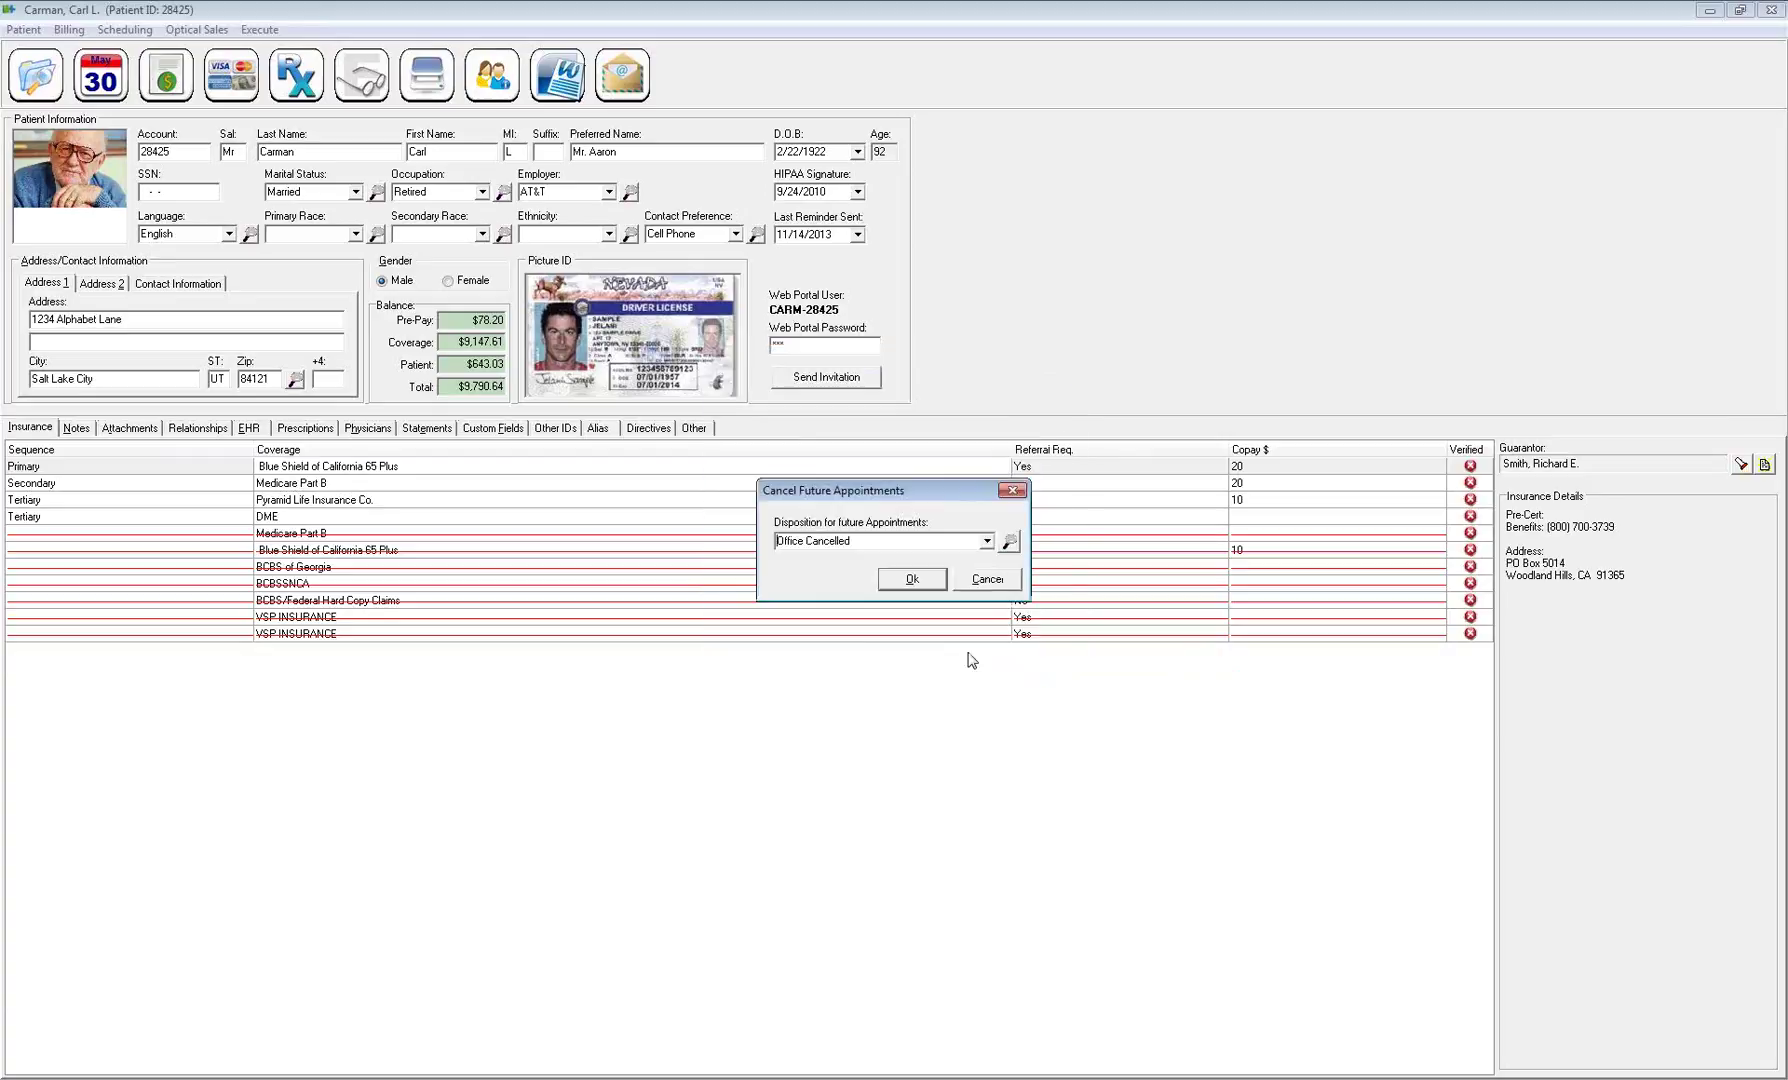
{"action": "left_click", "coordinate": [913, 578]}
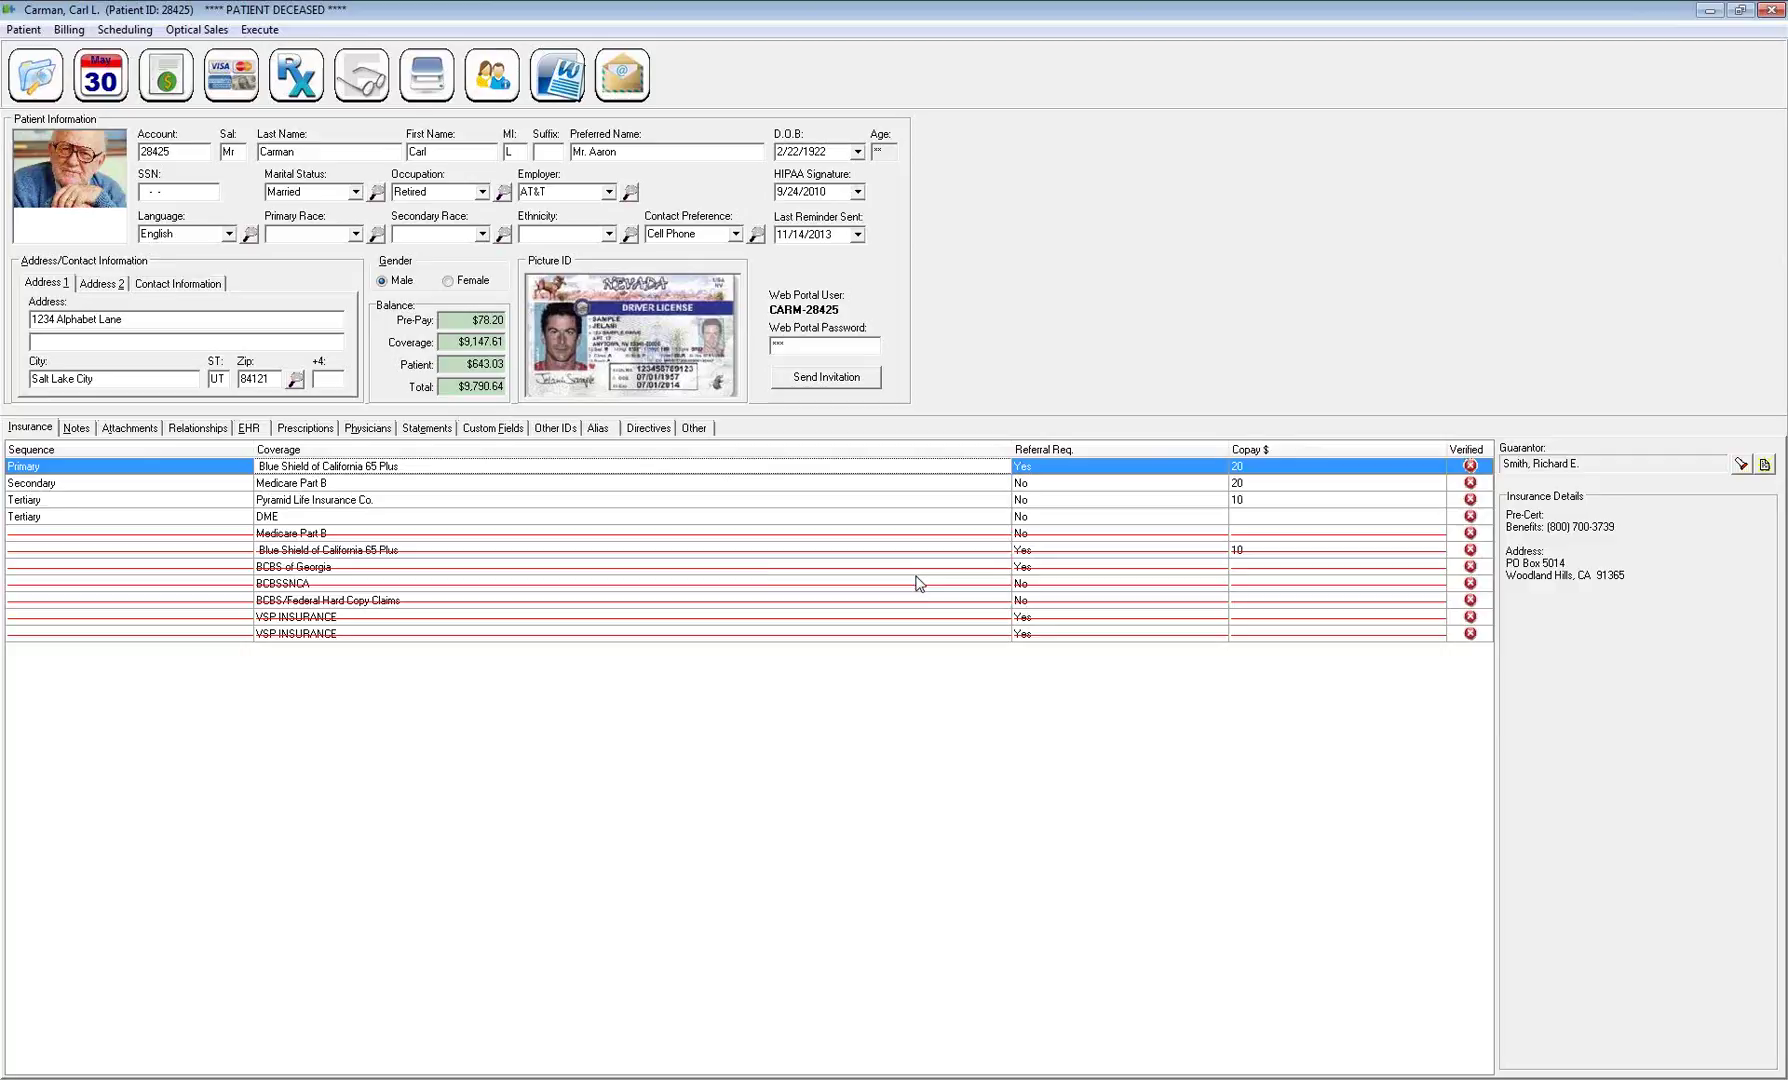
{"action": "left_click", "coordinate": [884, 152]}
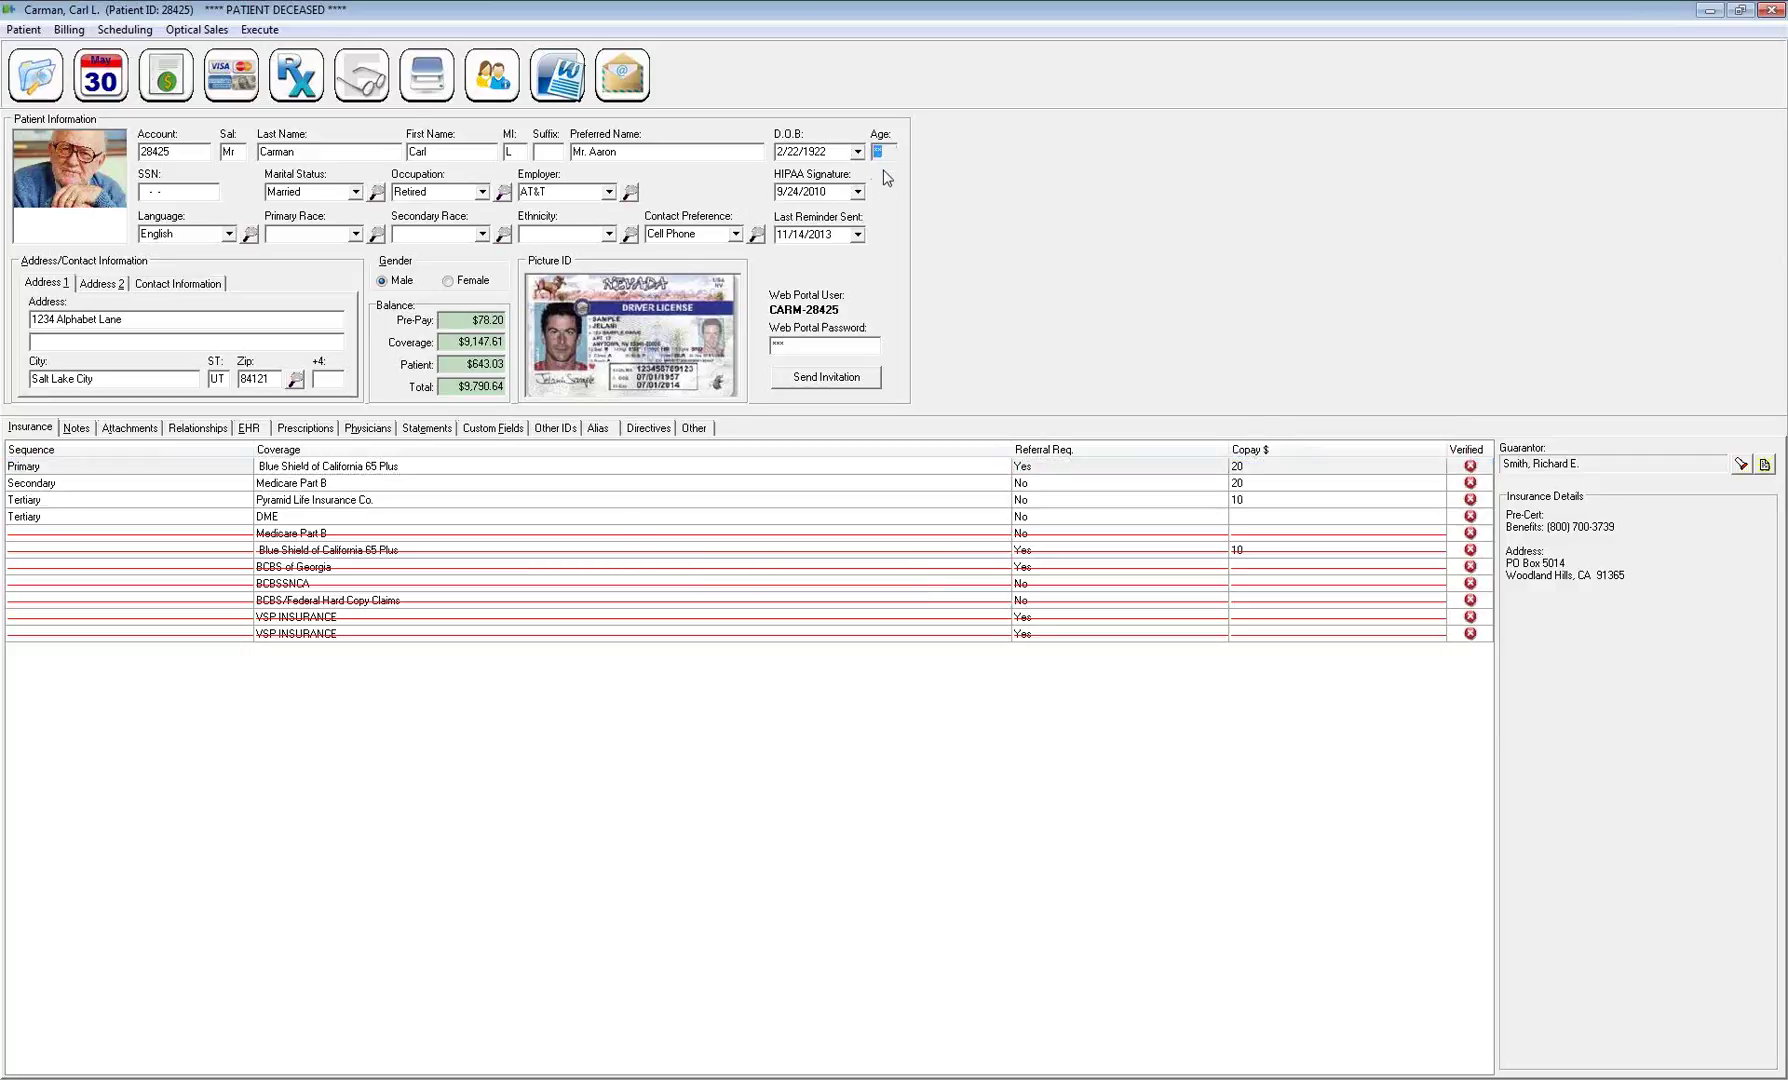
{"action": "left_click_drag", "start_coordinate": [352, 10], "coordinate": [571, 272]}
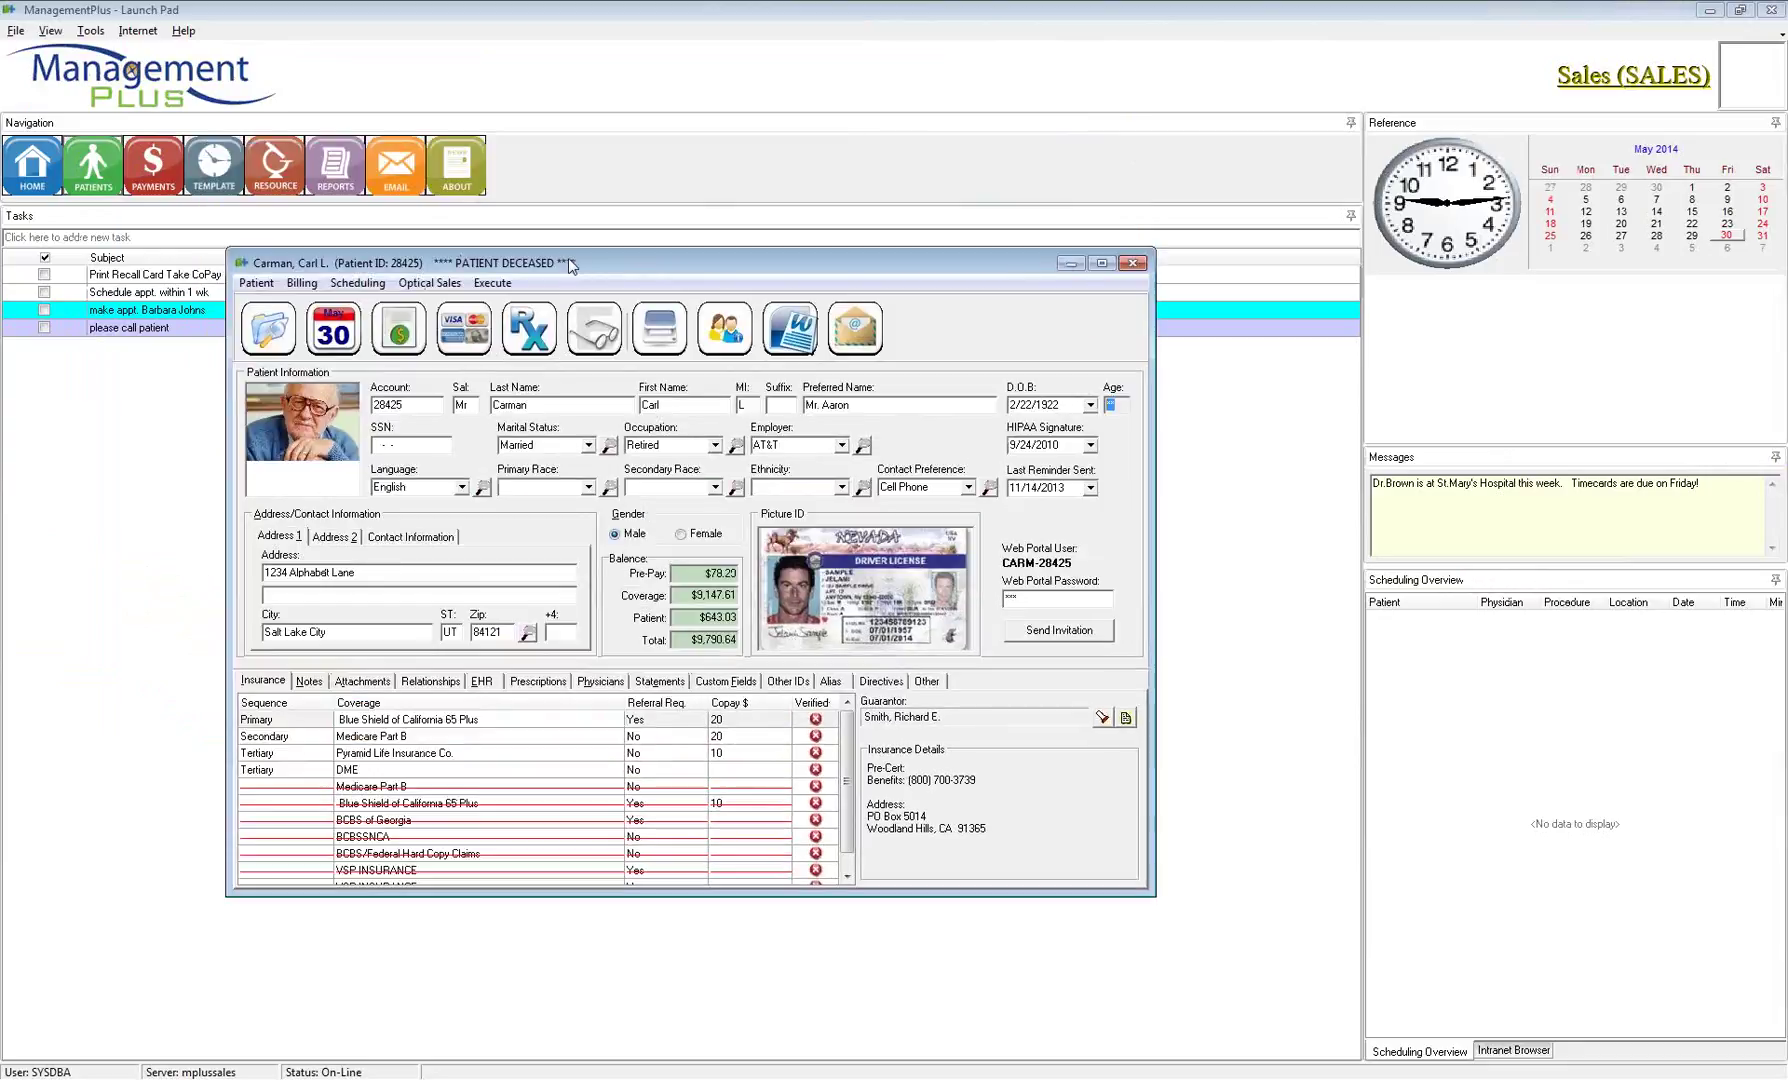
Delete the 5/28/2014 date of death so the record shows age 92 again
{"action": "double_click", "coordinate": [632, 264]}
{"action": "left_click", "coordinate": [22, 30]}
{"action": "left_click", "coordinate": [50, 316]}
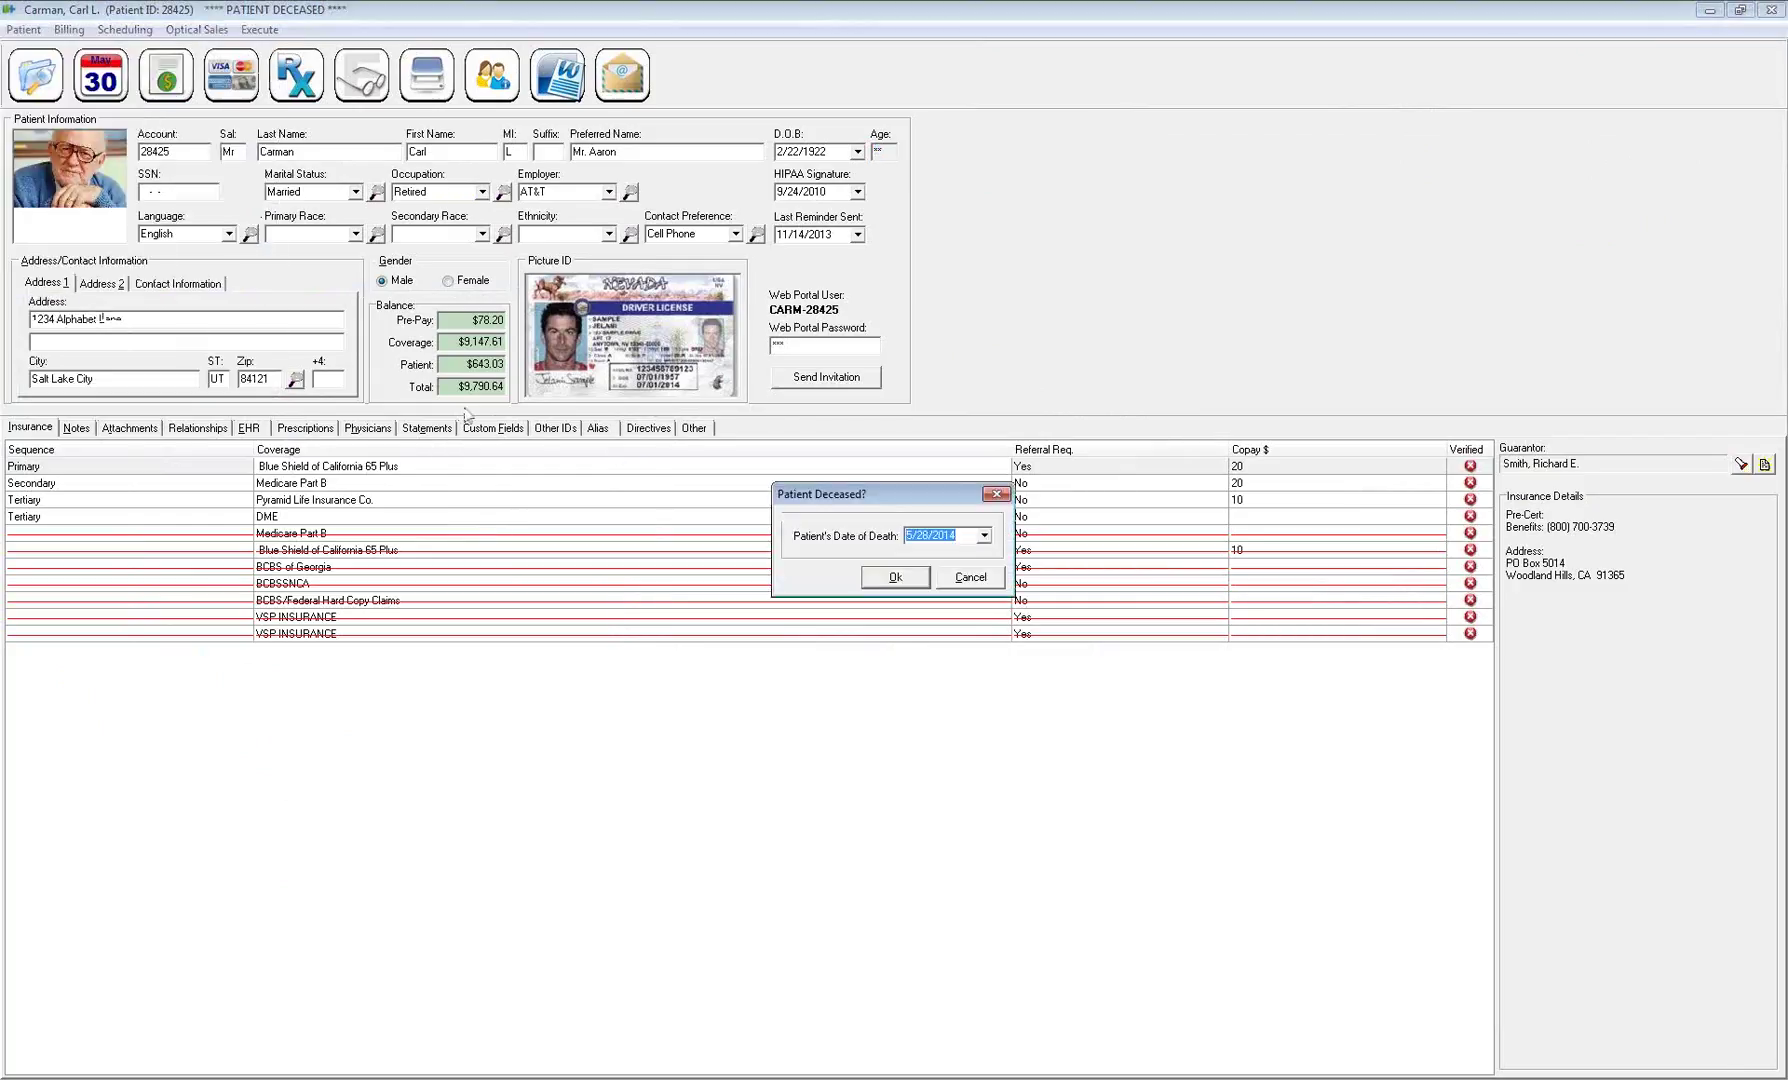
{"action": "key", "text": "Delete"}
{"action": "left_click", "coordinate": [896, 580]}
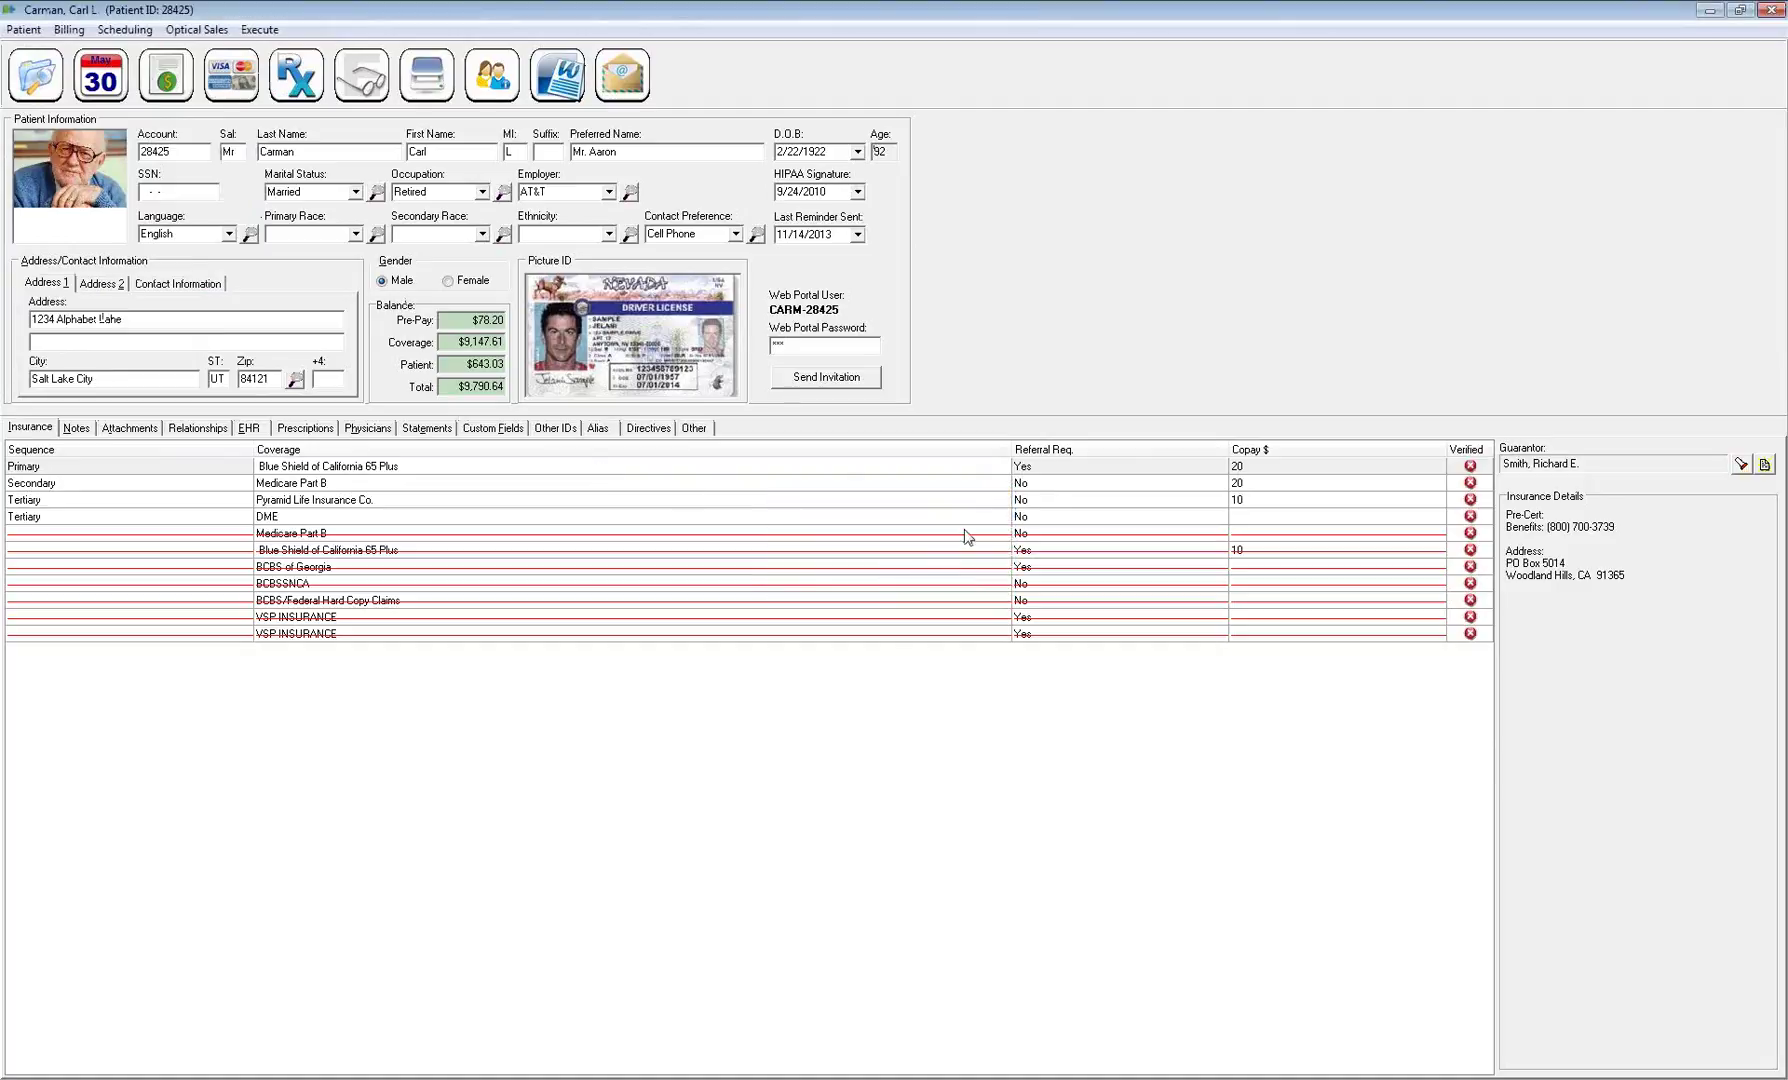
{"action": "double_click", "coordinate": [893, 151]}
{"action": "left_click", "coordinate": [114, 67]}
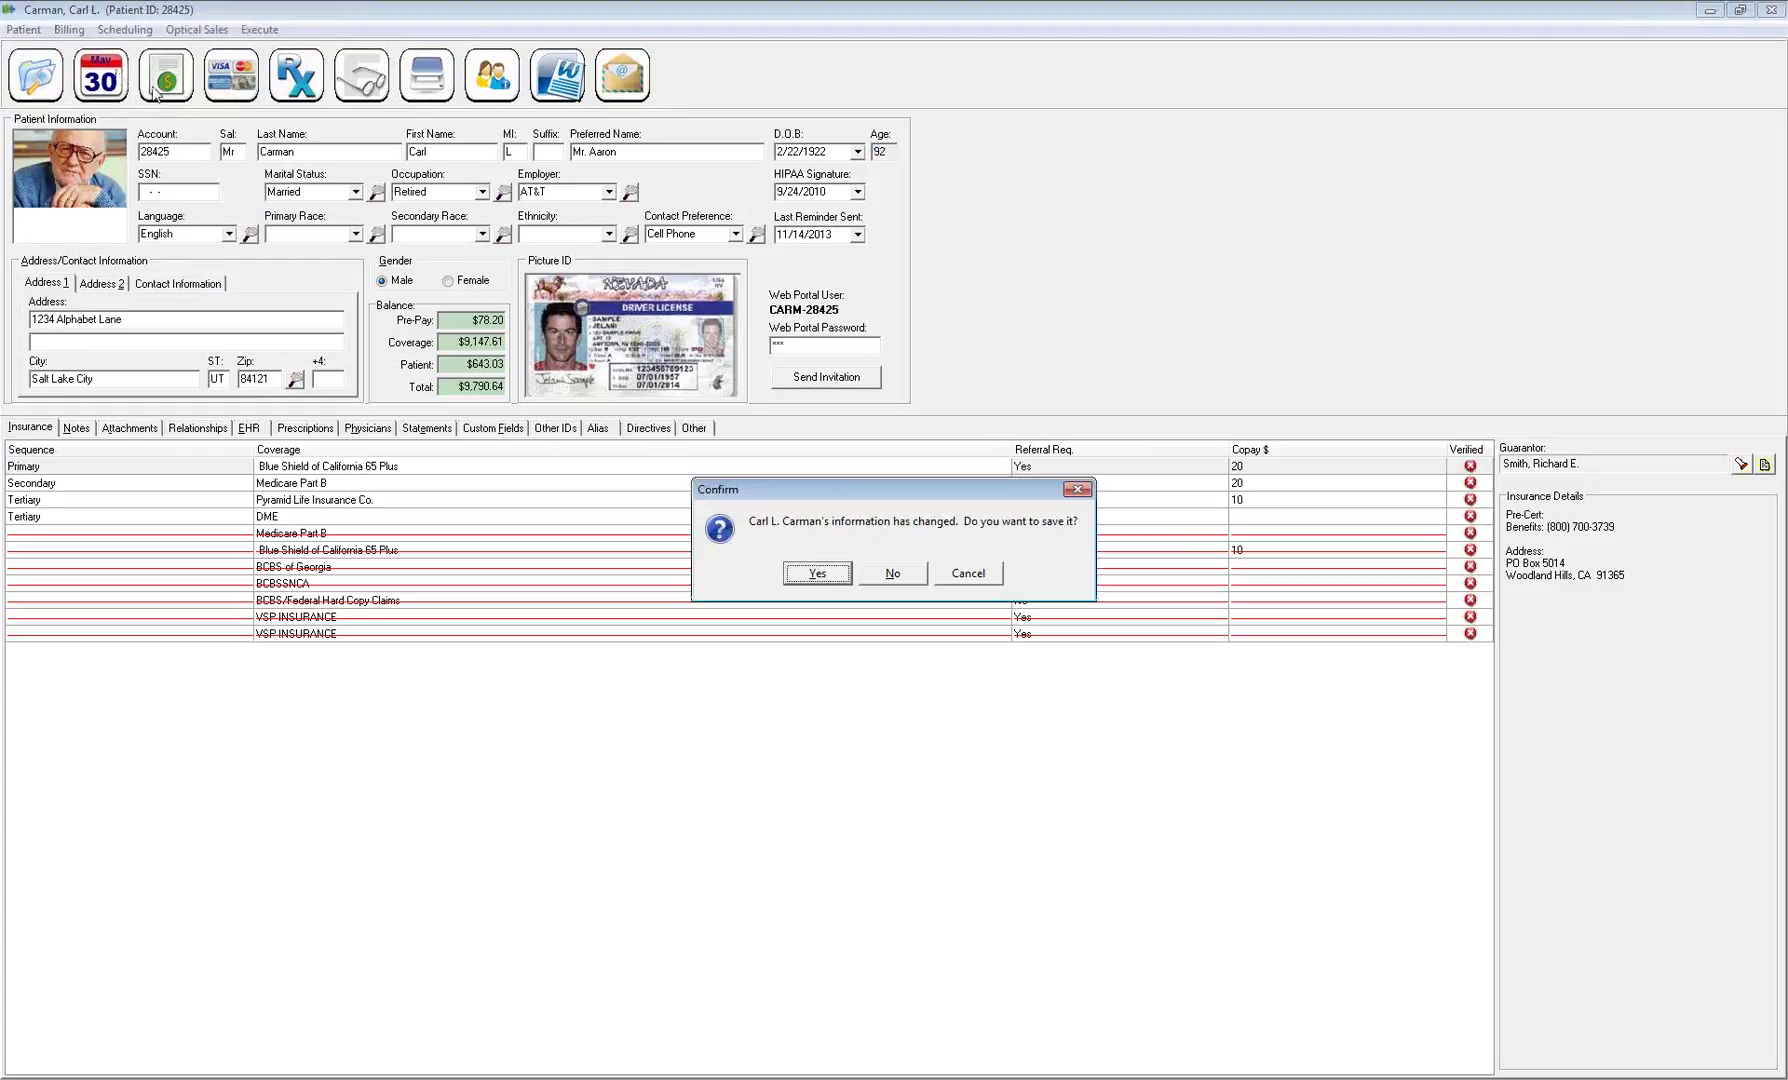
Save the patient changes and review the Office Cancelled appointments from 9/26/2014 to 5/26/2015
{"action": "left_click", "coordinate": [825, 573]}
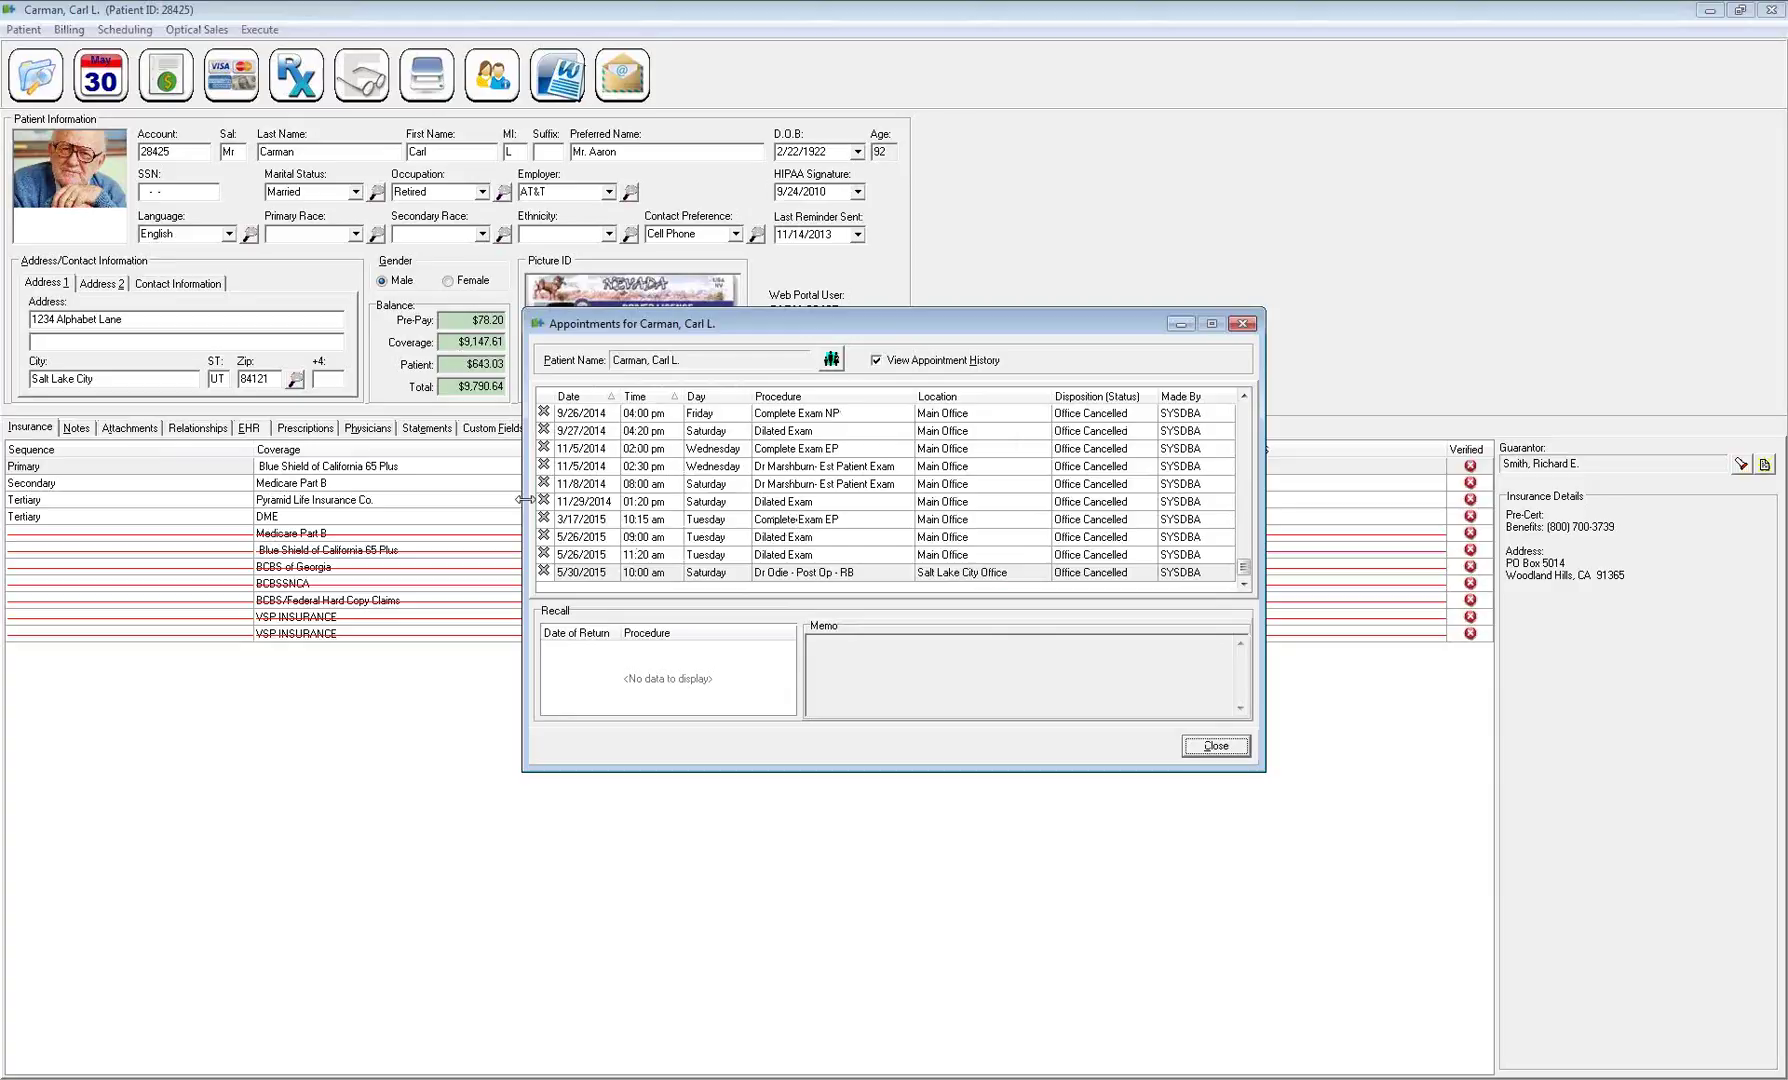
{"action": "left_click", "coordinate": [597, 520]}
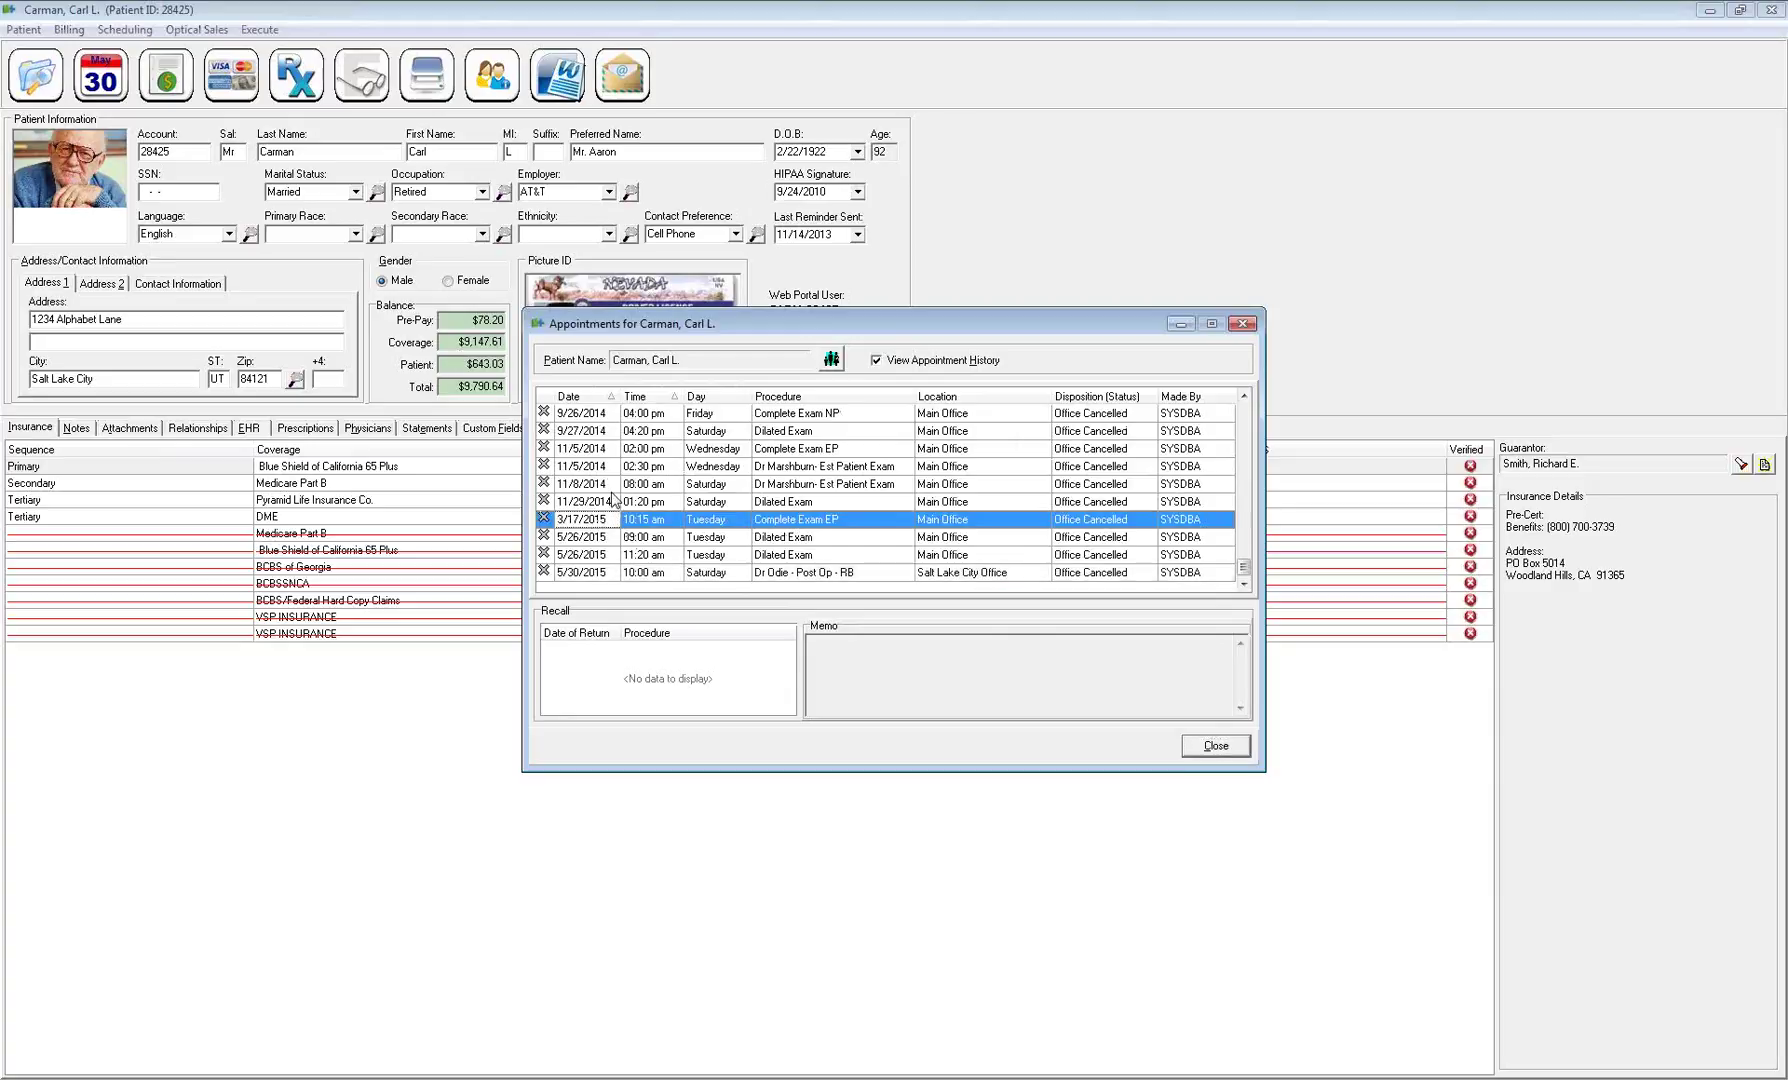
{"action": "left_click", "coordinate": [613, 417]}
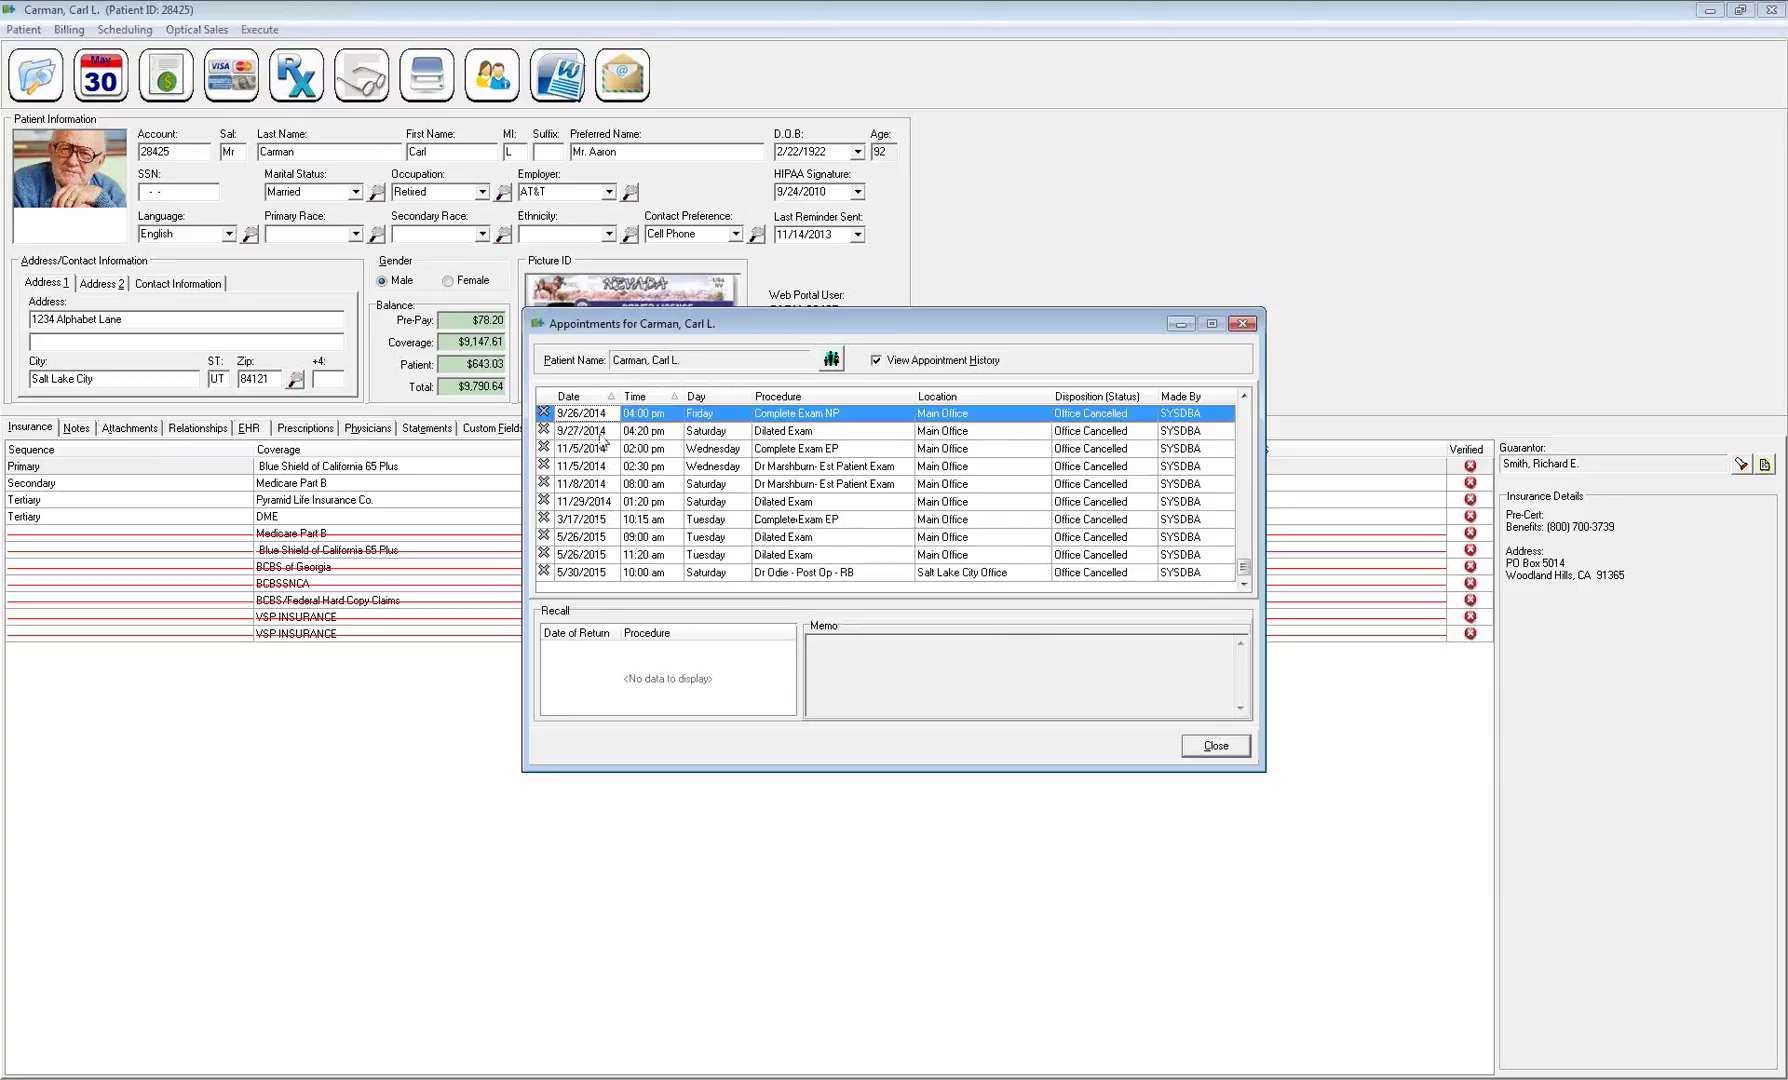
{"action": "left_click_drag", "start_coordinate": [545, 435], "coordinate": [566, 558]}
{"action": "left_click", "coordinate": [1216, 746]}
{"action": "left_click", "coordinate": [25, 30]}
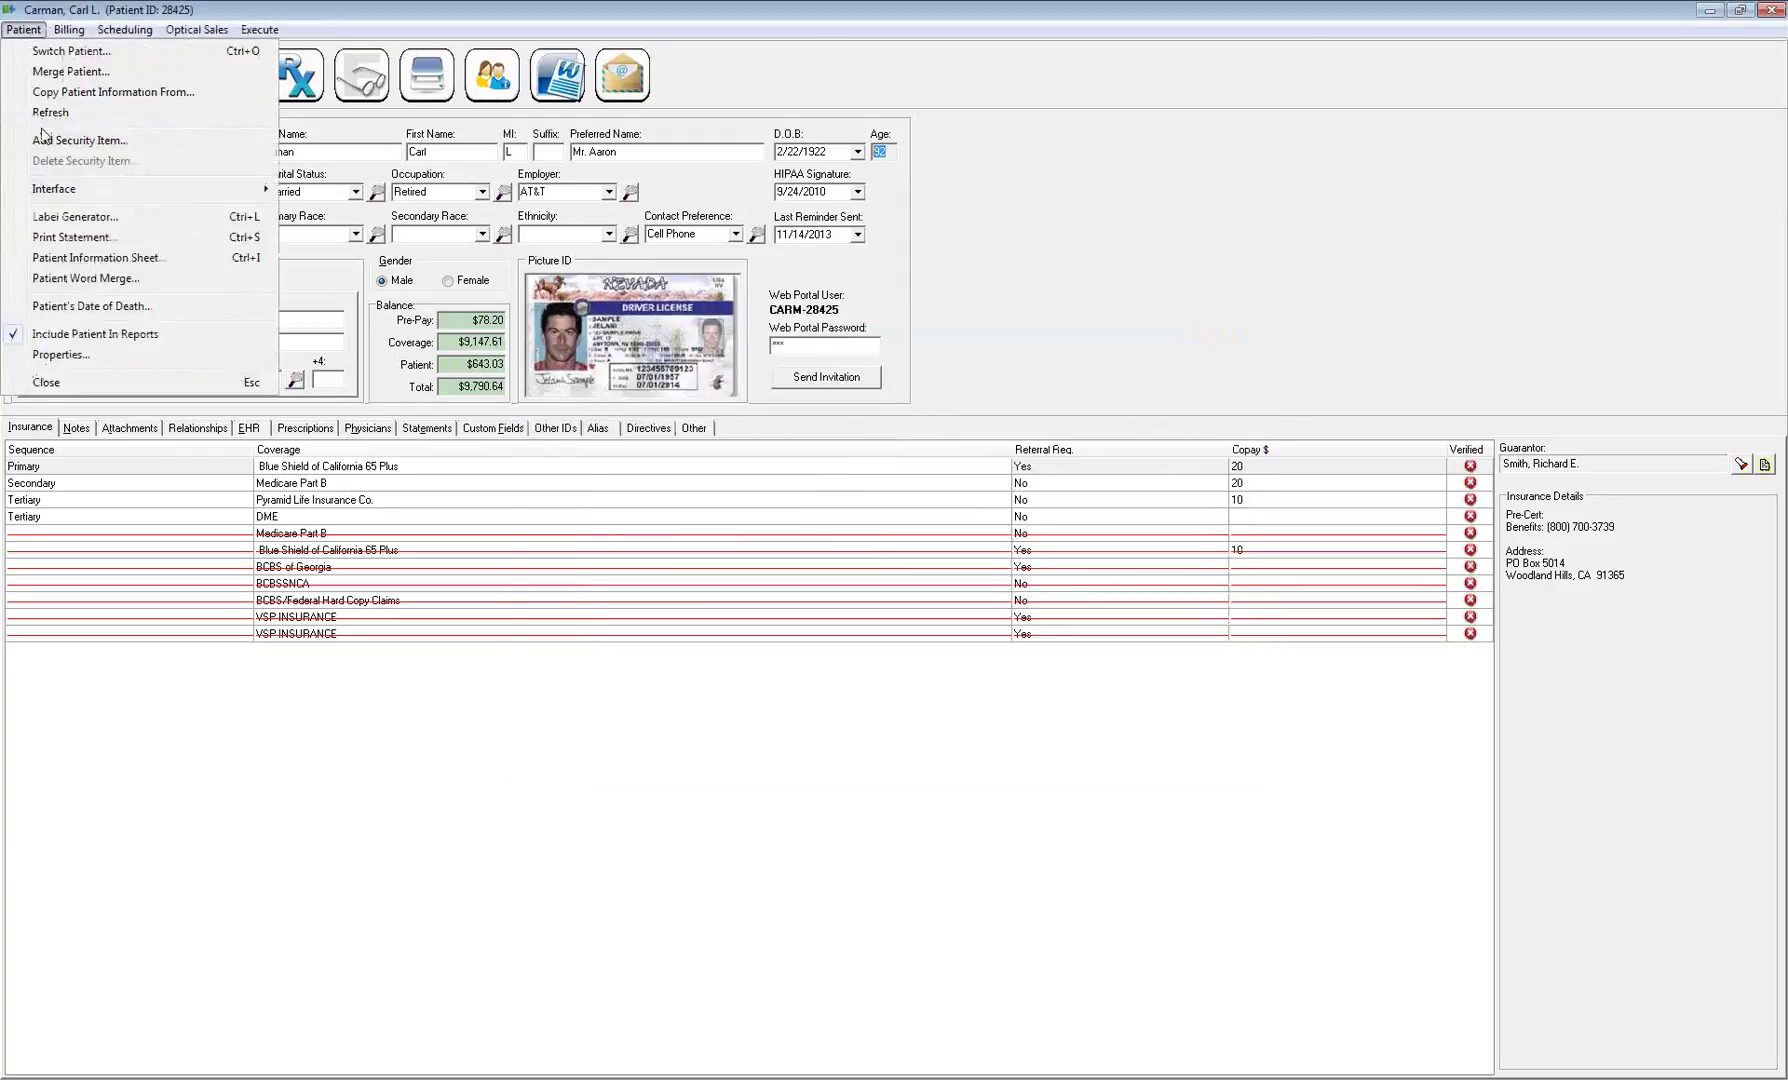
{"action": "left_click", "coordinate": [88, 356]}
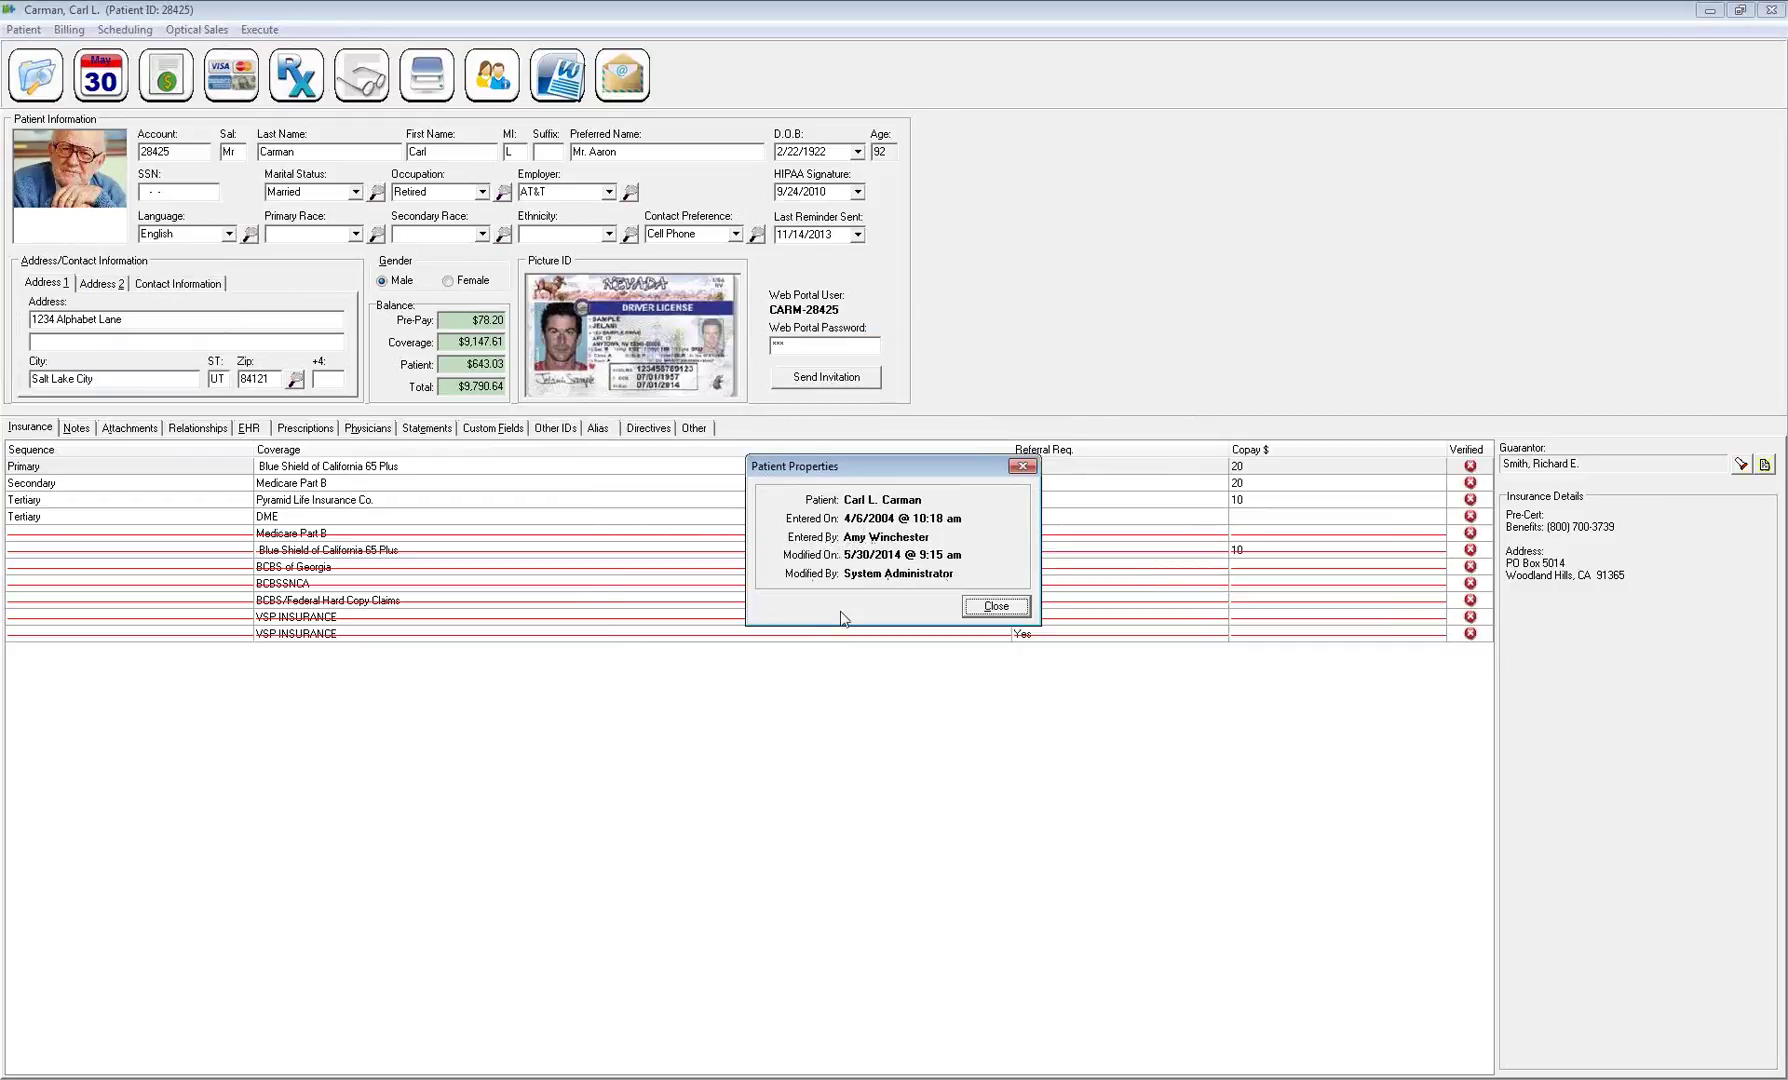
{"action": "left_click", "coordinate": [978, 607]}
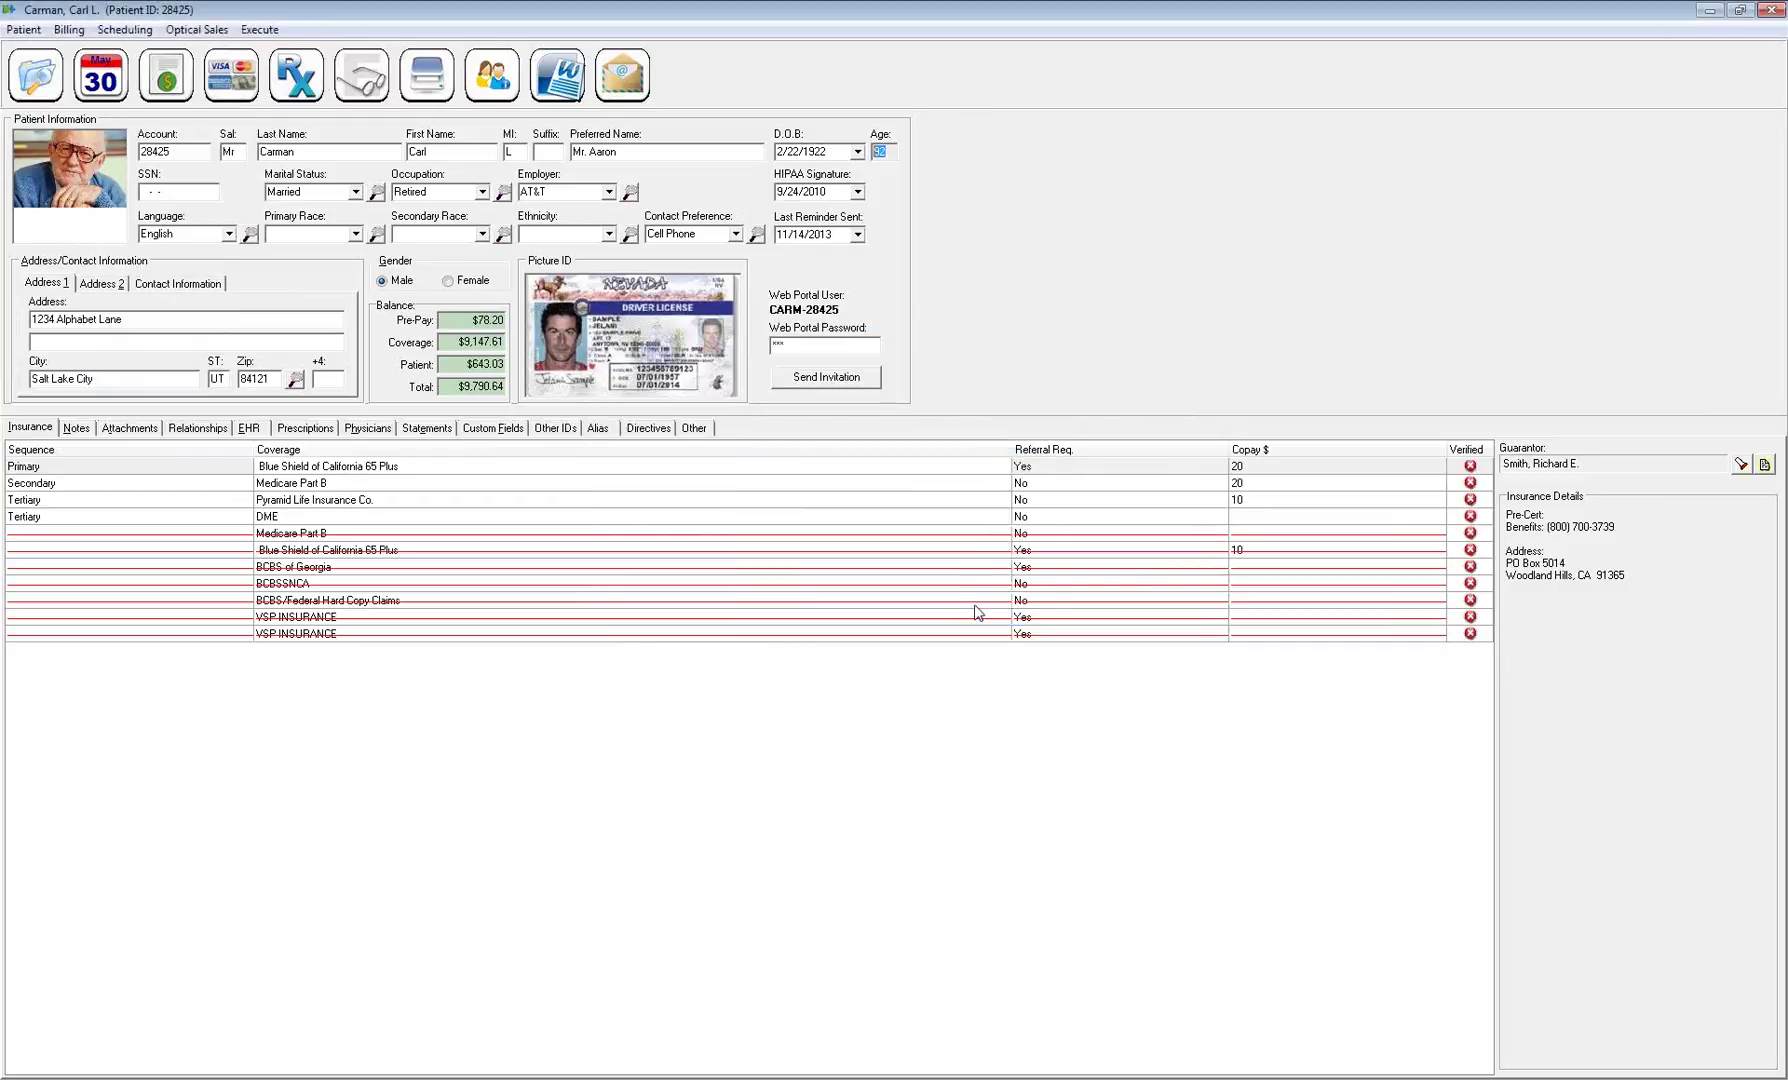
{"action": "left_click", "coordinate": [30, 29]}
{"action": "mouse_move", "coordinate": [62, 31]}
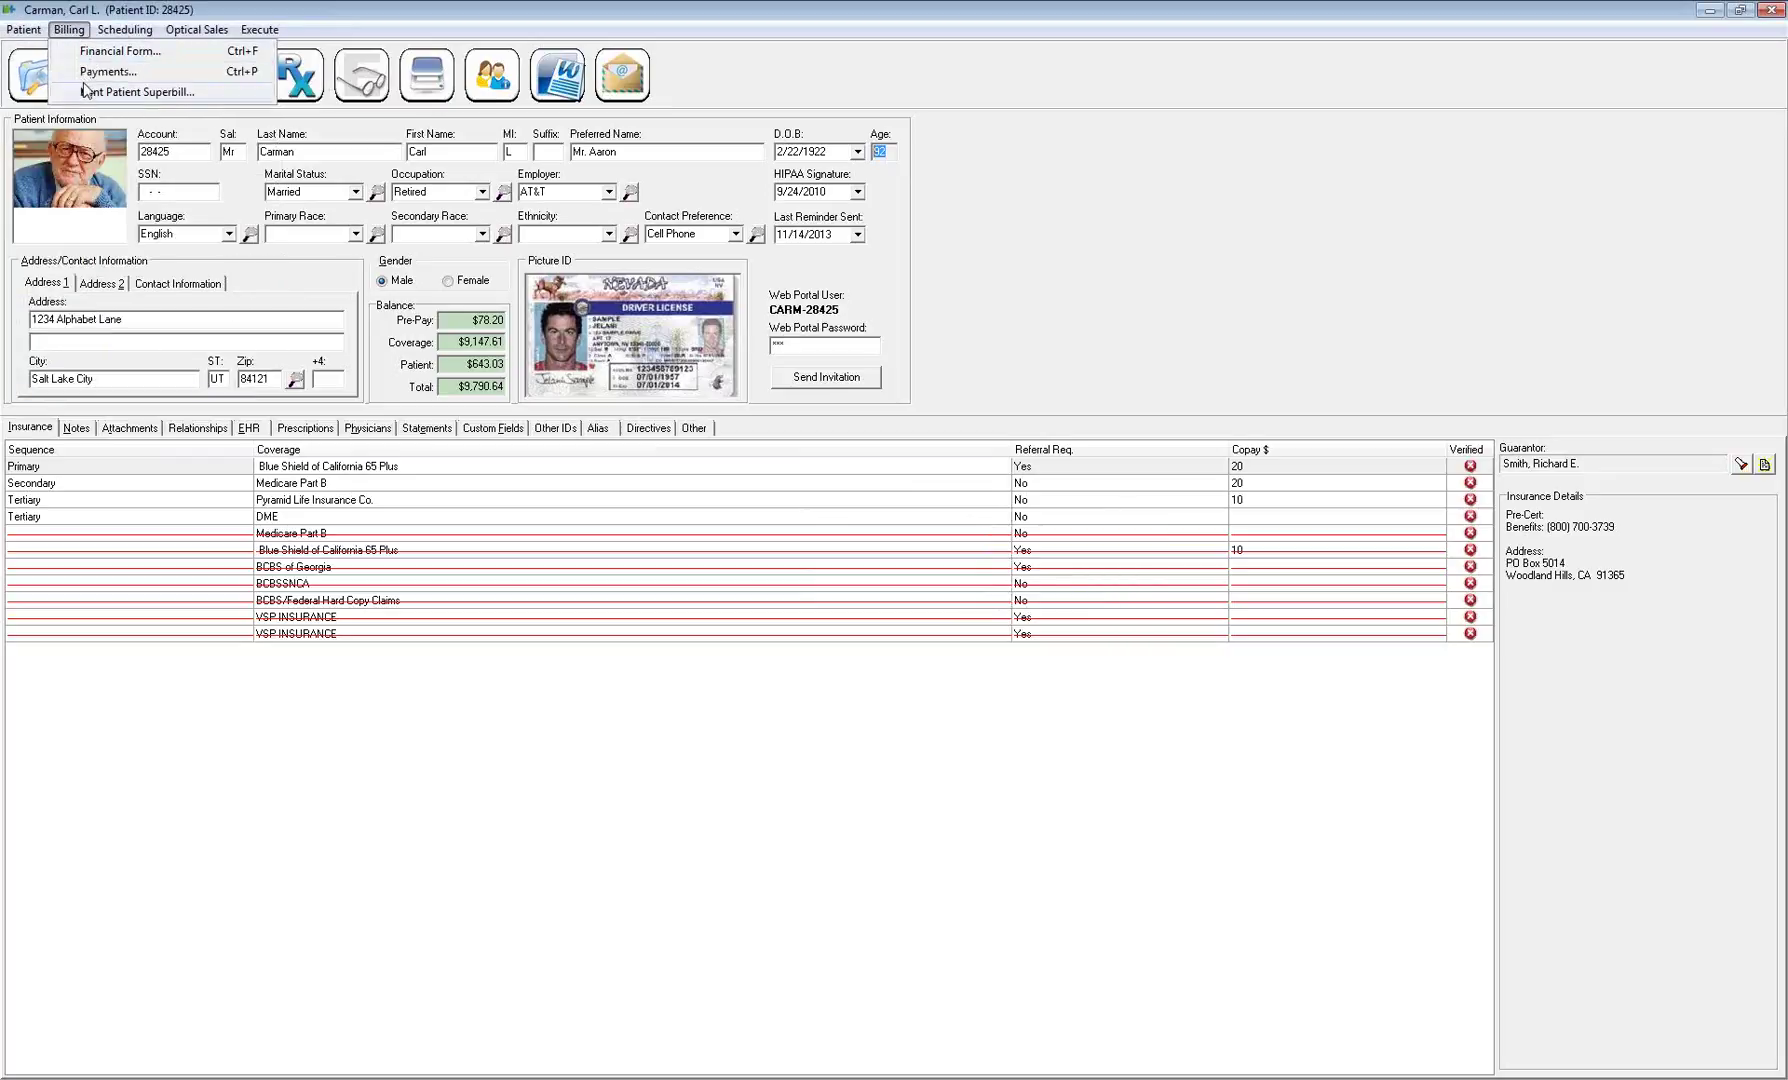
{"action": "left_click", "coordinate": [196, 29]}
{"action": "left_click", "coordinate": [180, 124]}
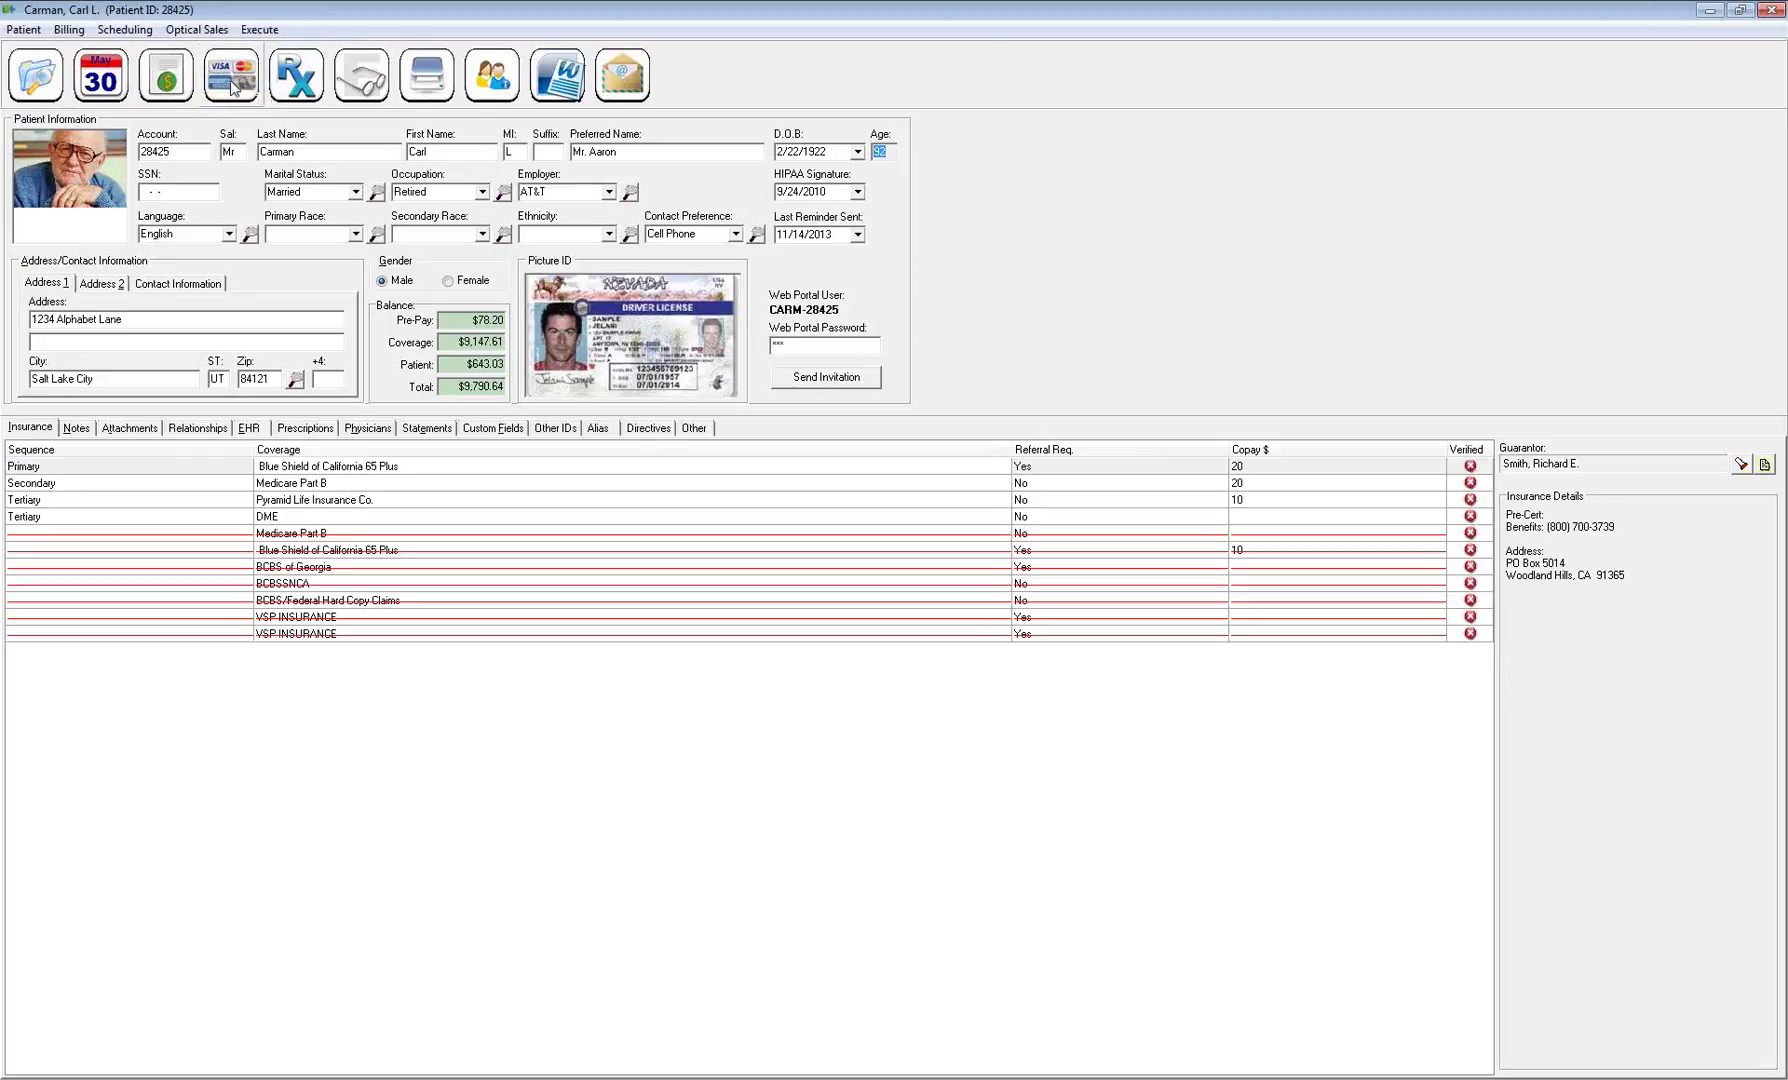
{"action": "left_click", "coordinate": [123, 33]}
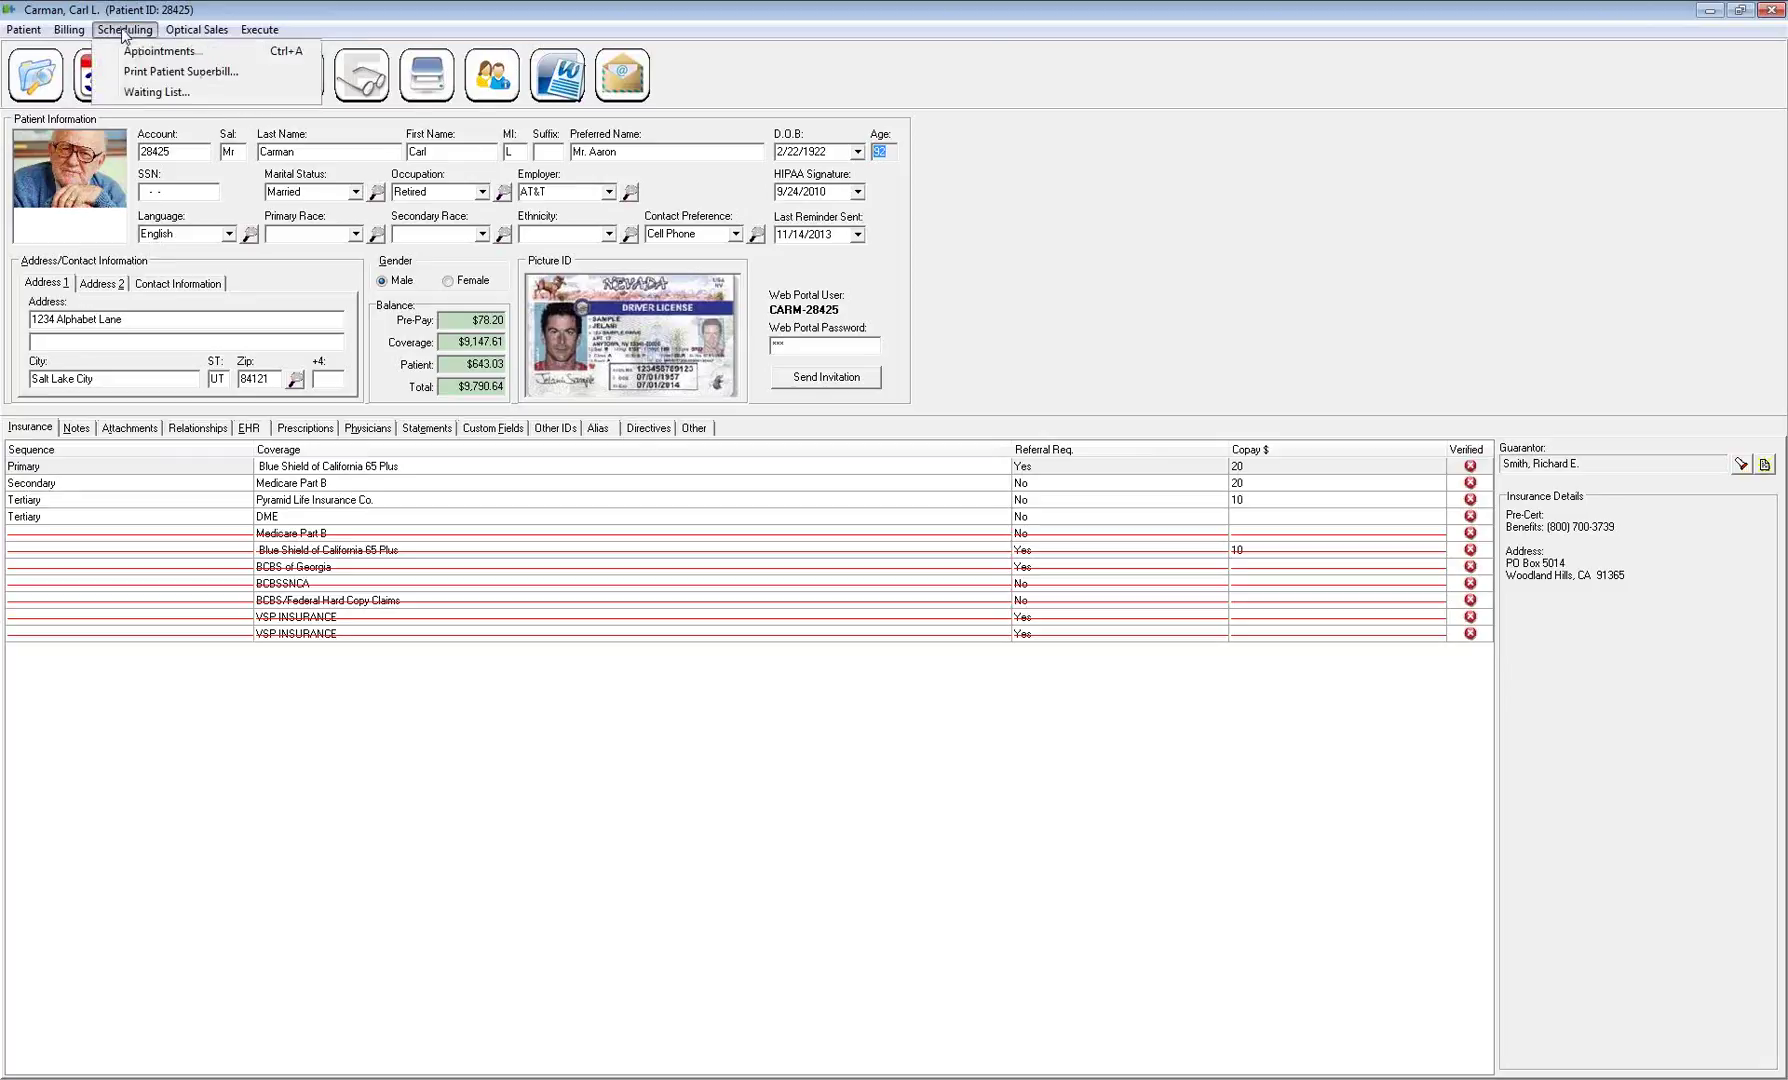
{"action": "left_click", "coordinate": [96, 85]}
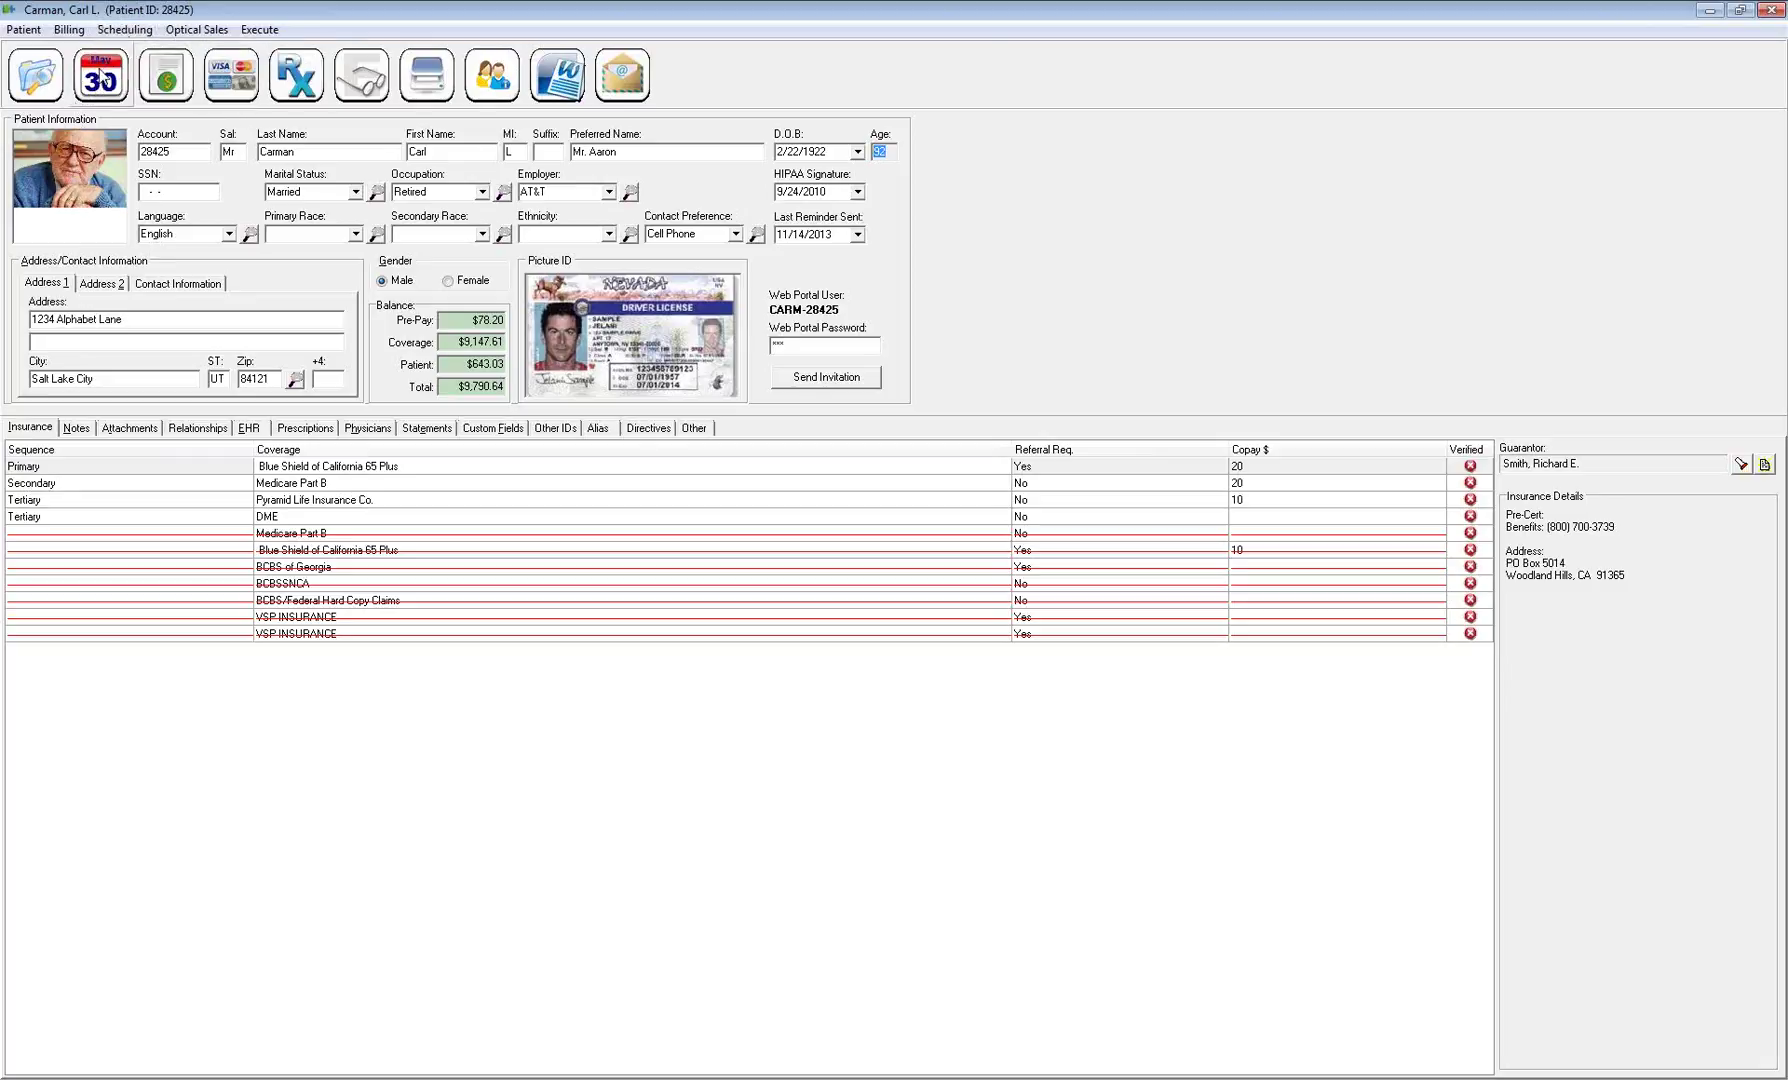
{"action": "left_click", "coordinate": [124, 30]}
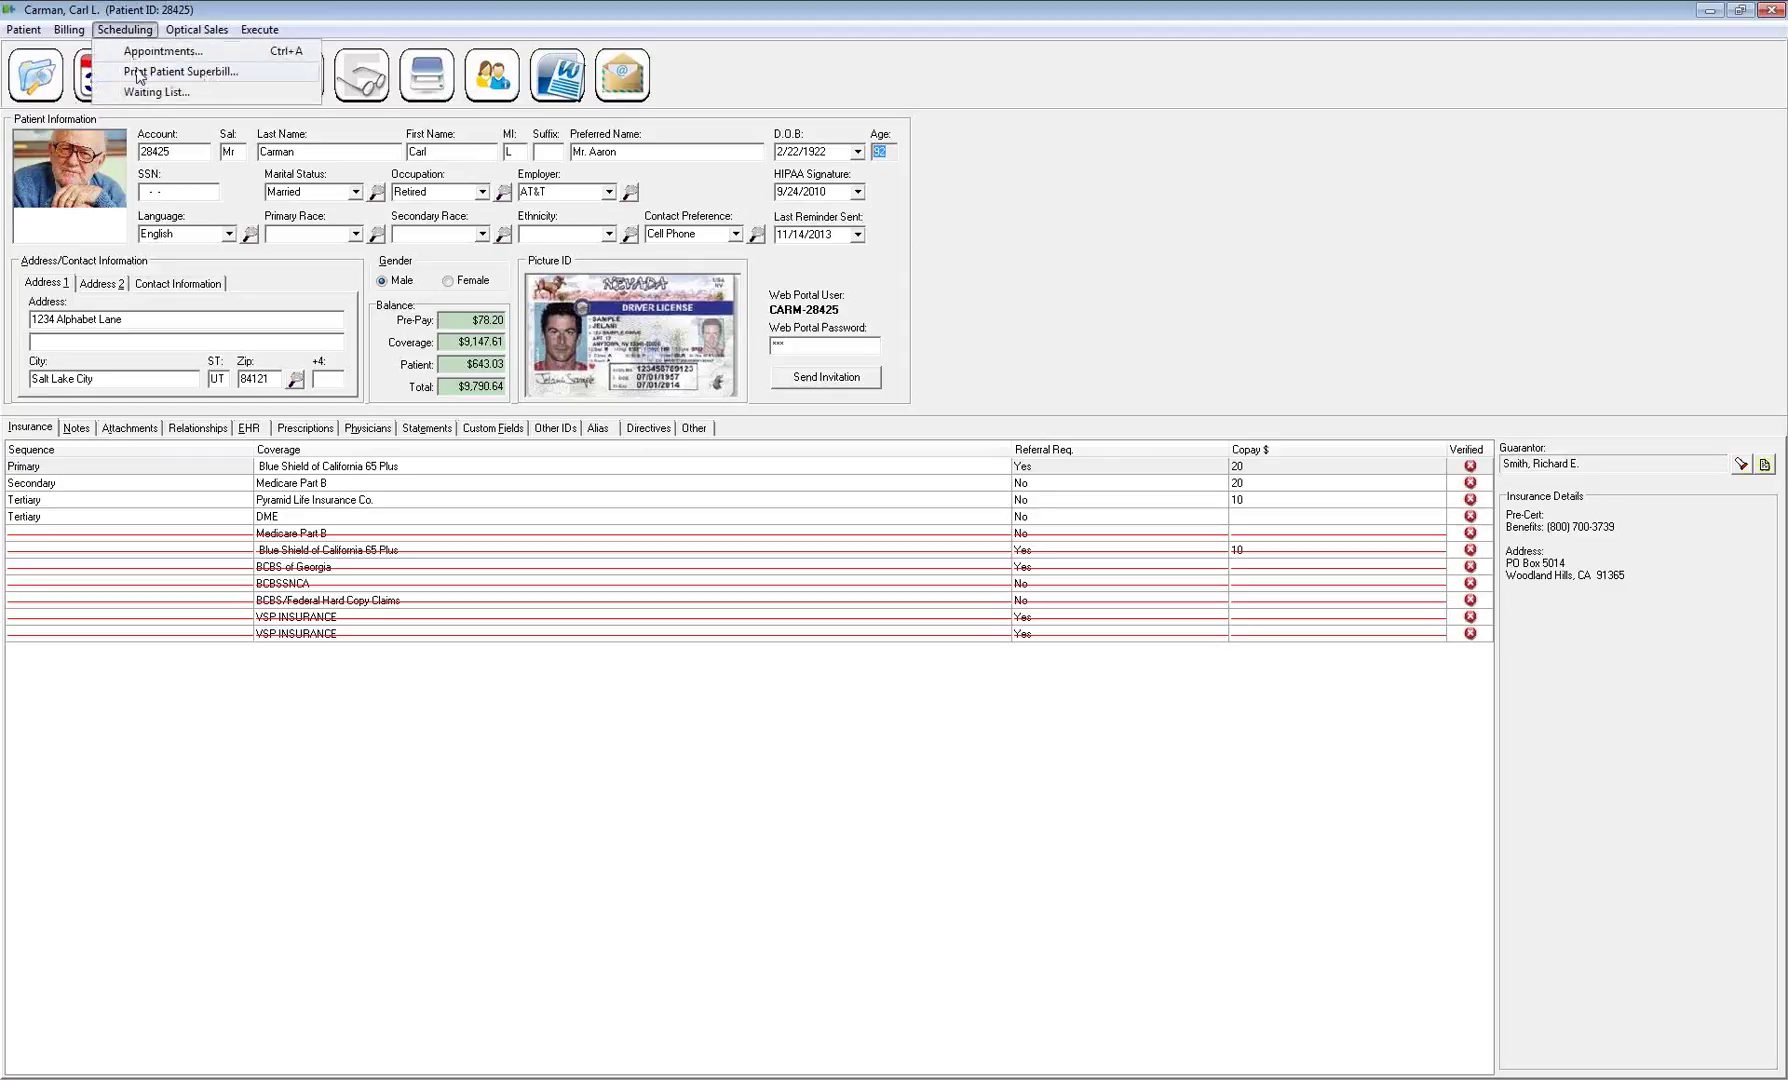
{"action": "left_click", "coordinate": [159, 92]}
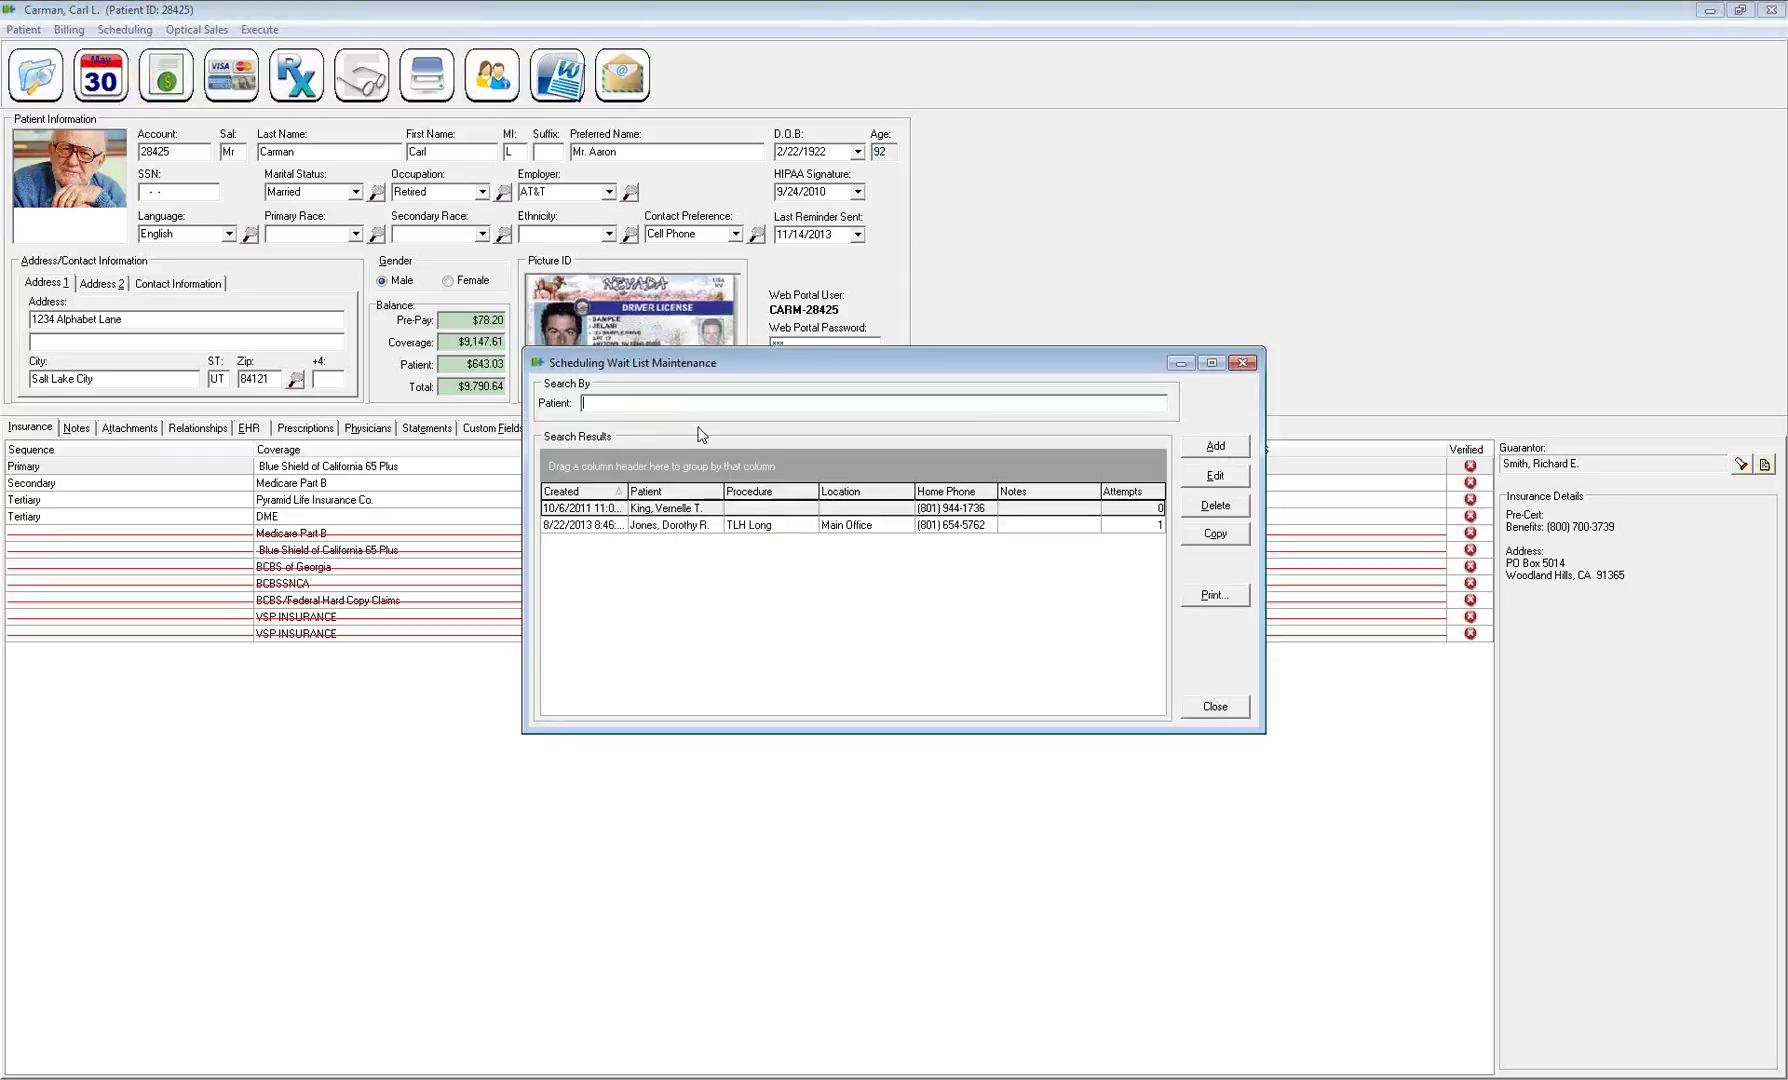
{"action": "left_click", "coordinate": [1213, 706]}
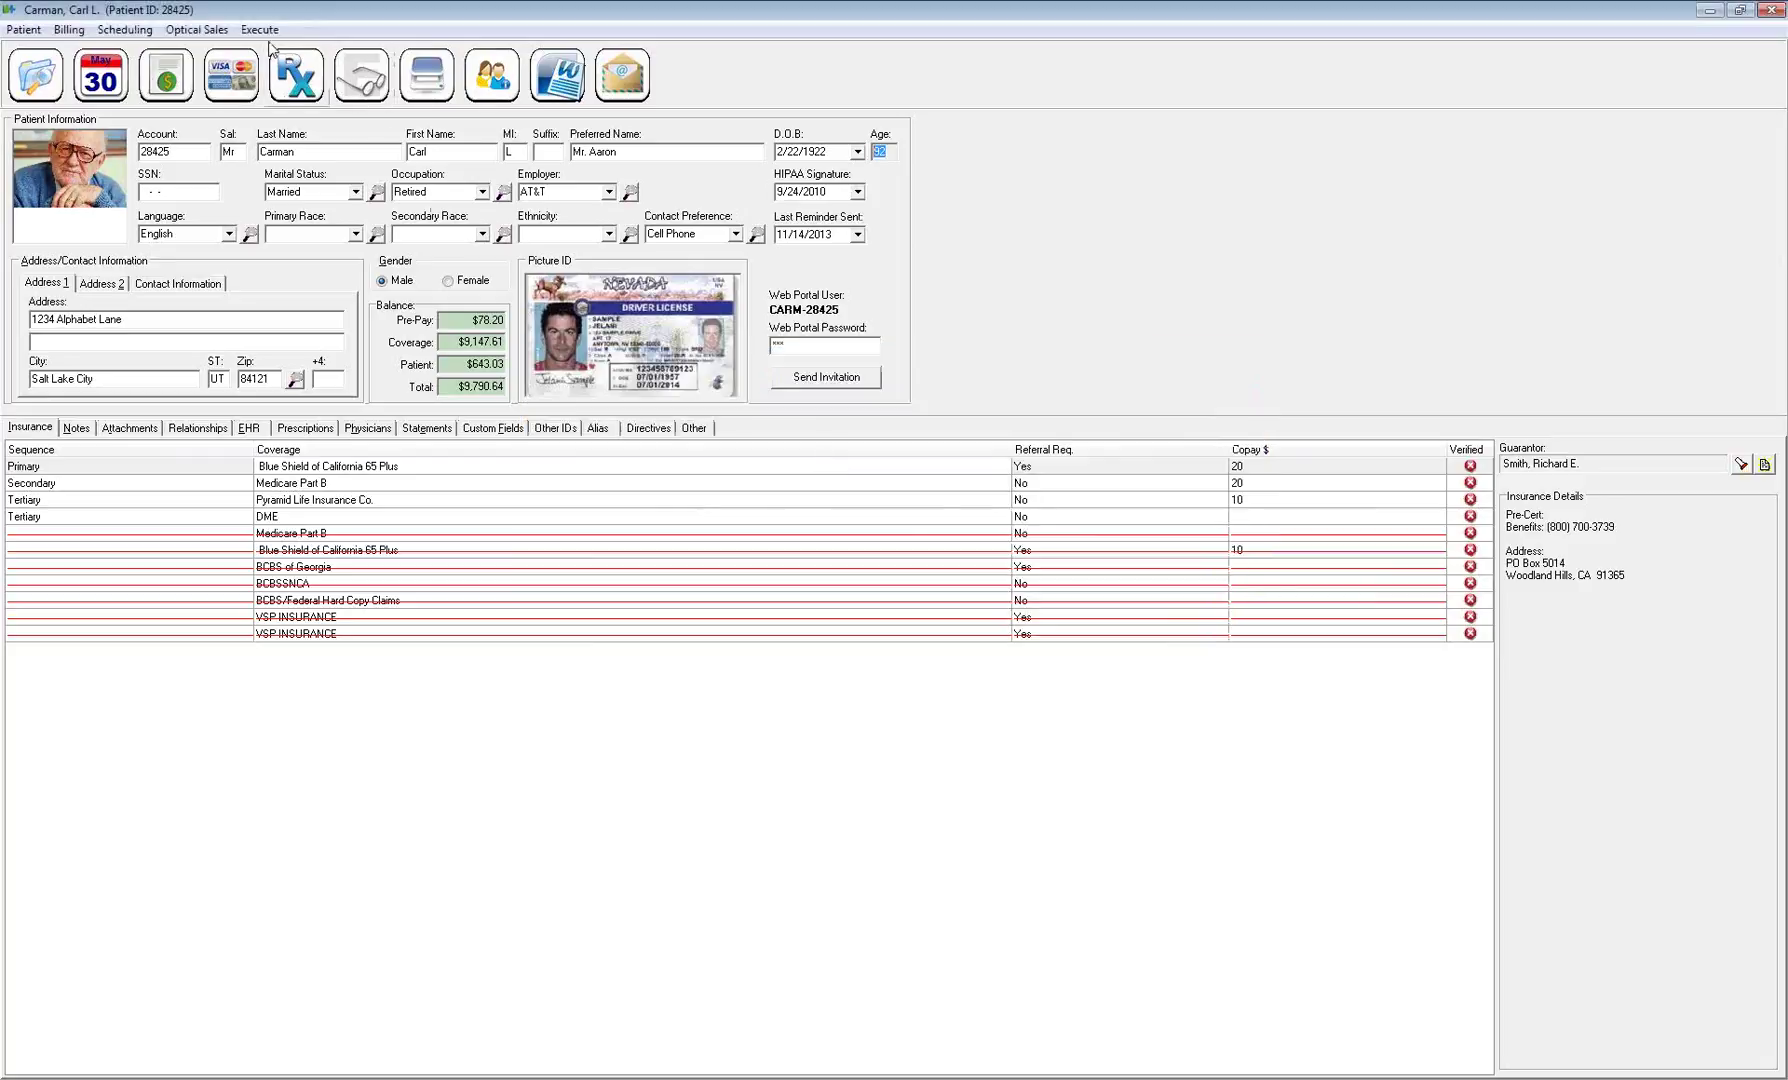
{"action": "left_click", "coordinate": [196, 29]}
{"action": "left_click", "coordinate": [215, 31]}
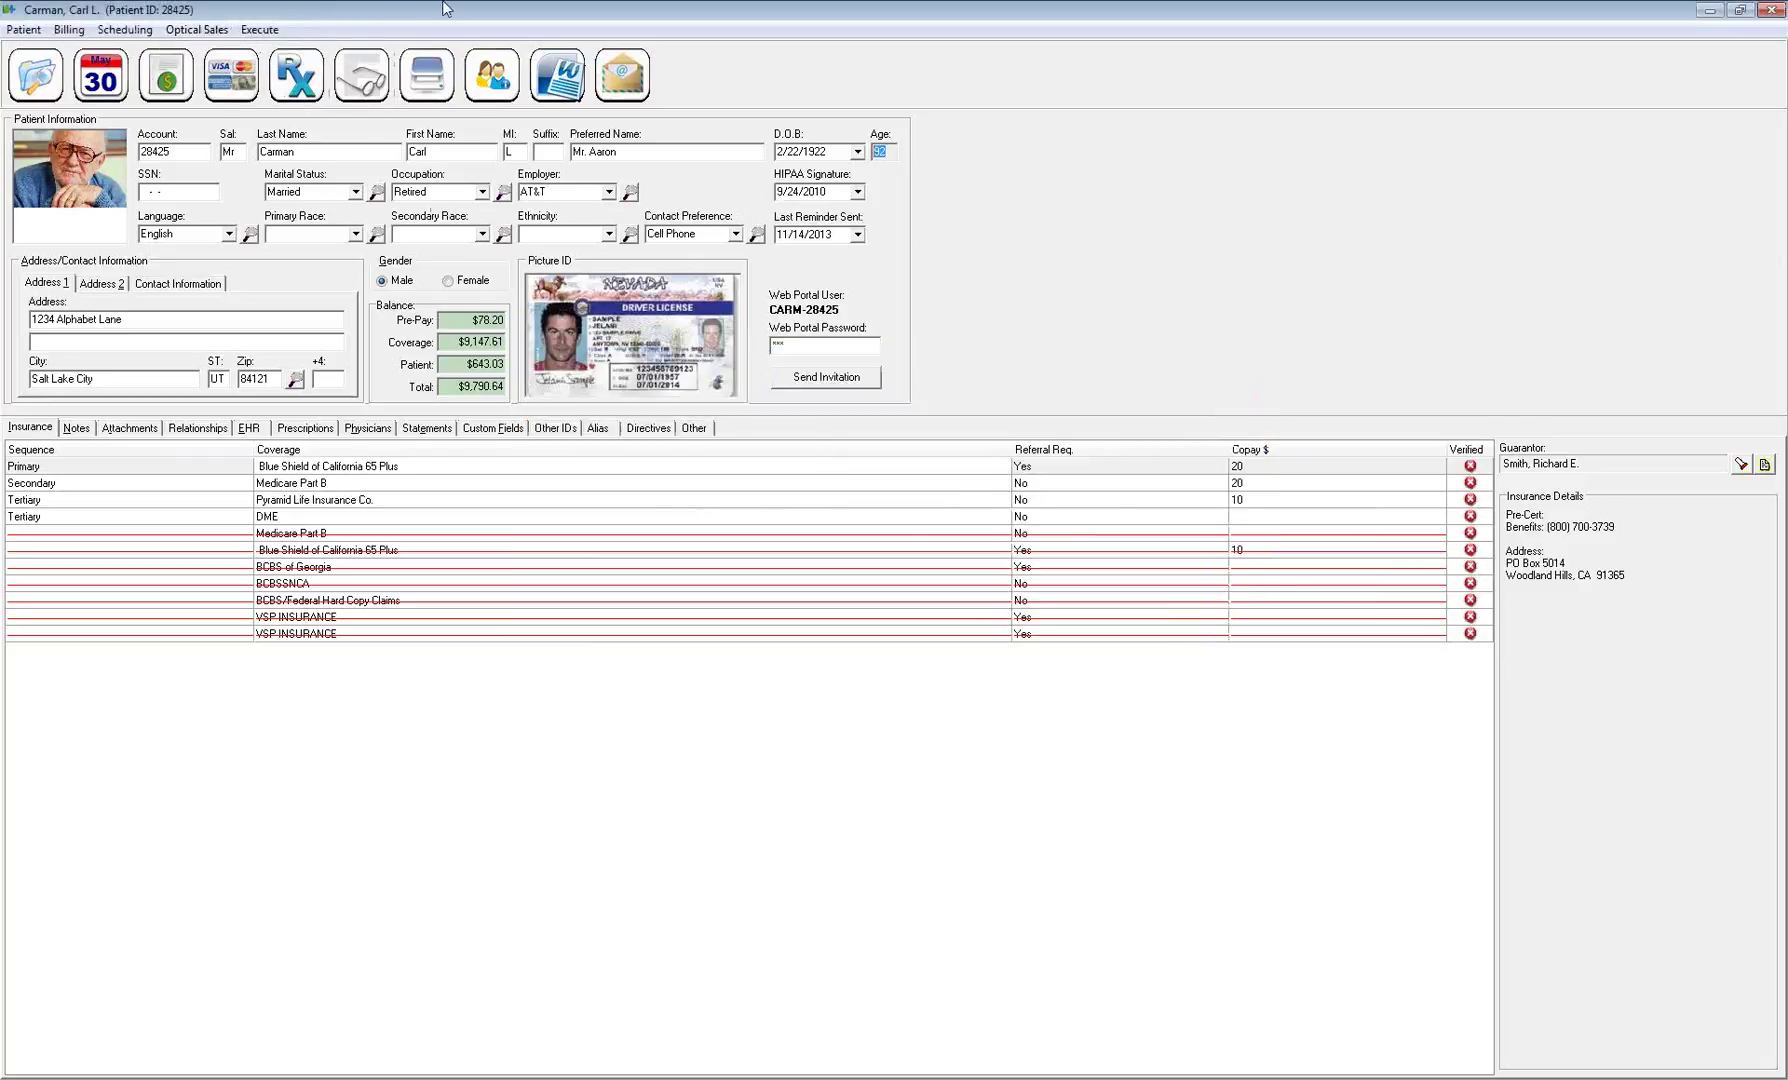